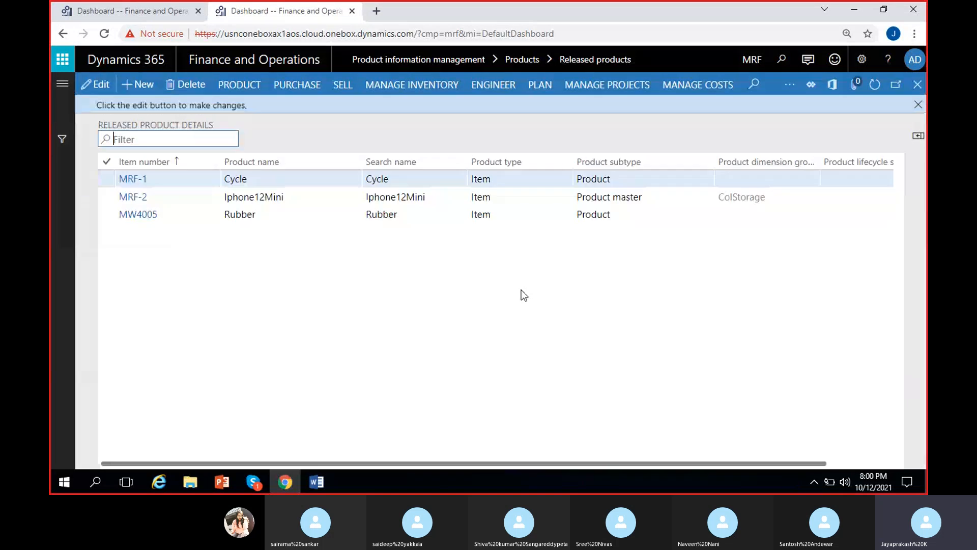
Open the on-hand inventory of the Iphone12Mini released product and review its quantities by configuration, color and site.
click(918, 105)
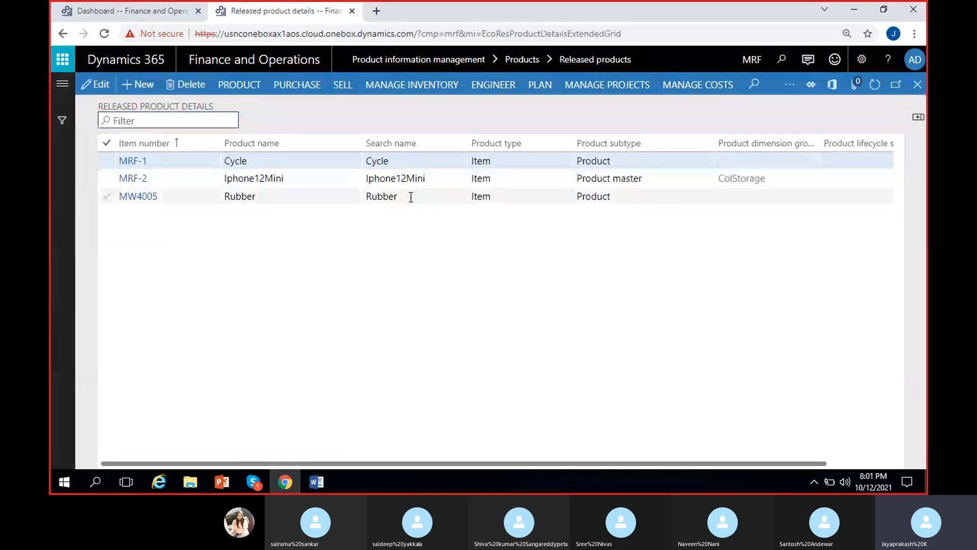
click(408, 179)
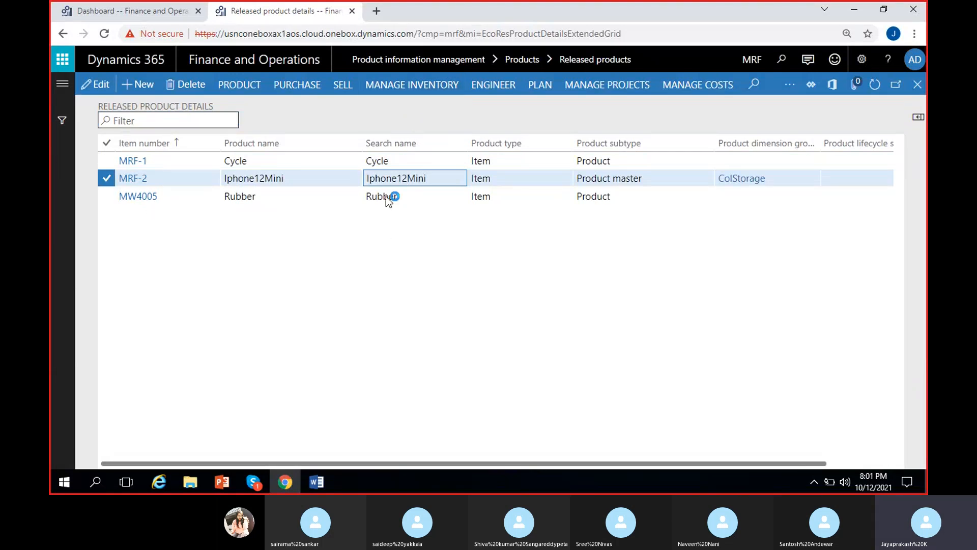
click(404, 91)
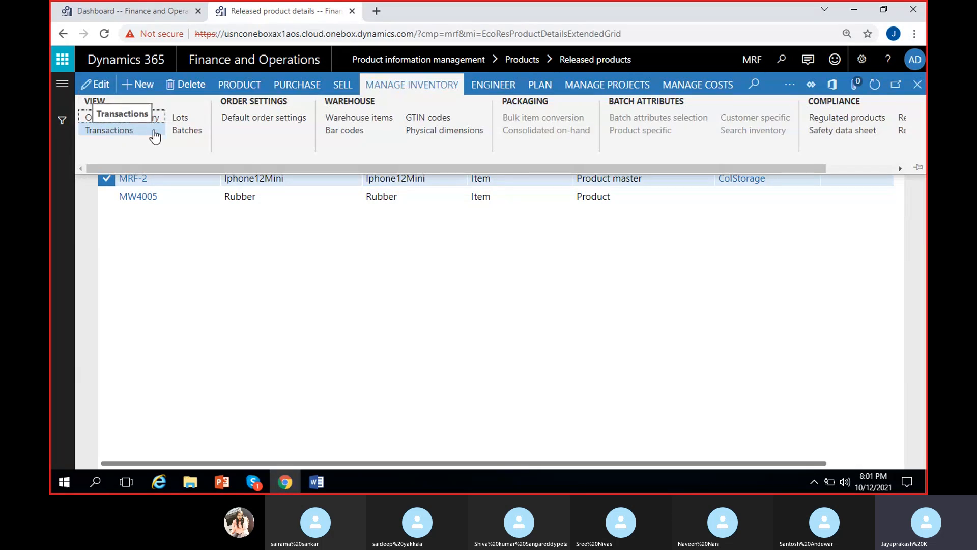
click(153, 123)
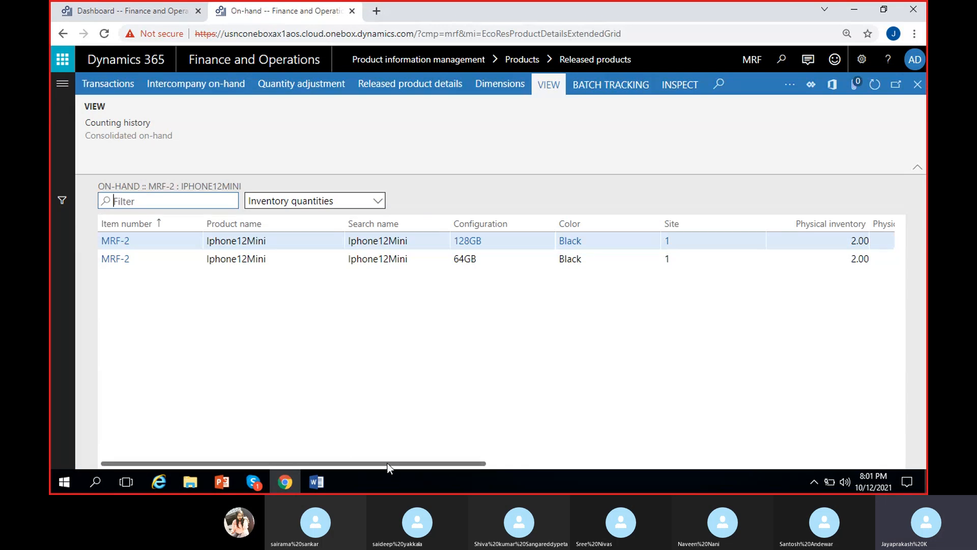
drag(387, 463, 463, 267)
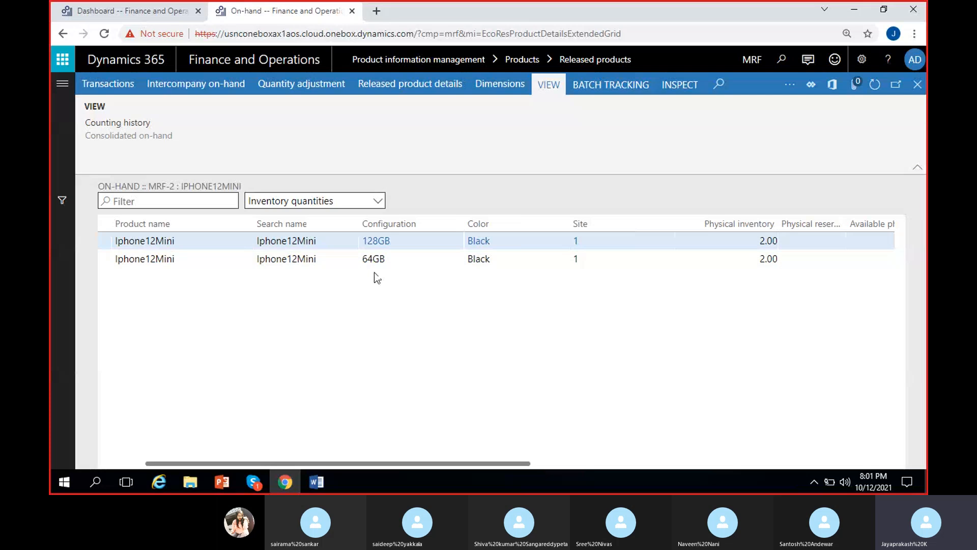
drag(423, 461, 543, 460)
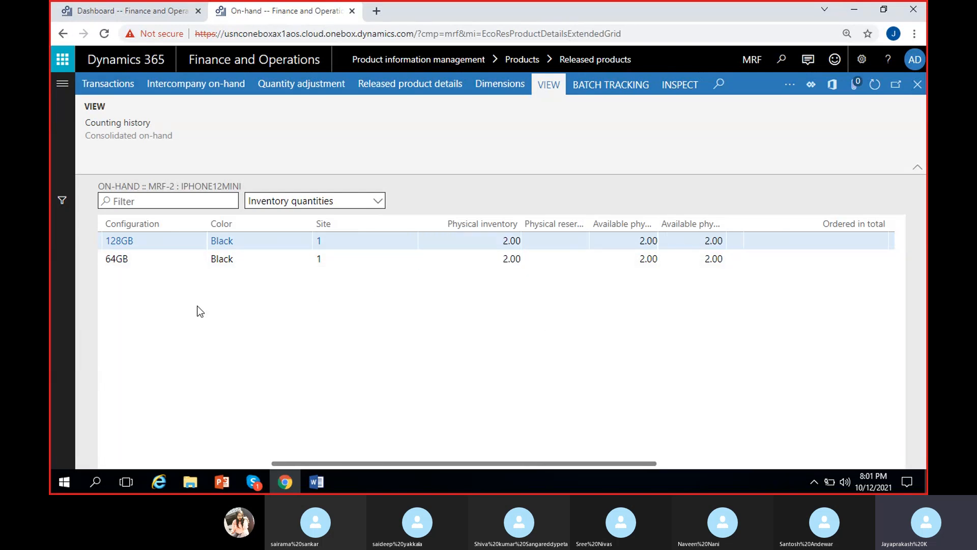
drag(417, 463, 364, 463)
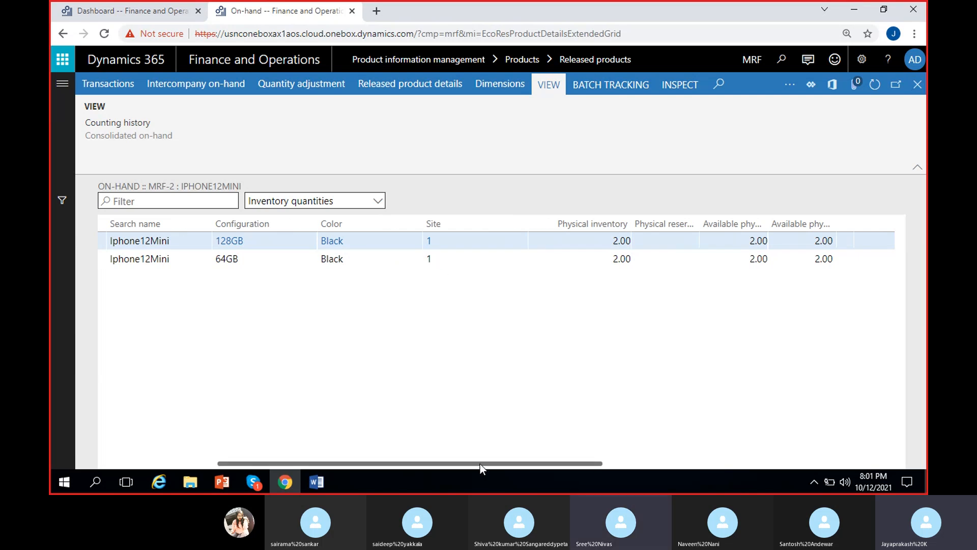
drag(481, 463, 553, 463)
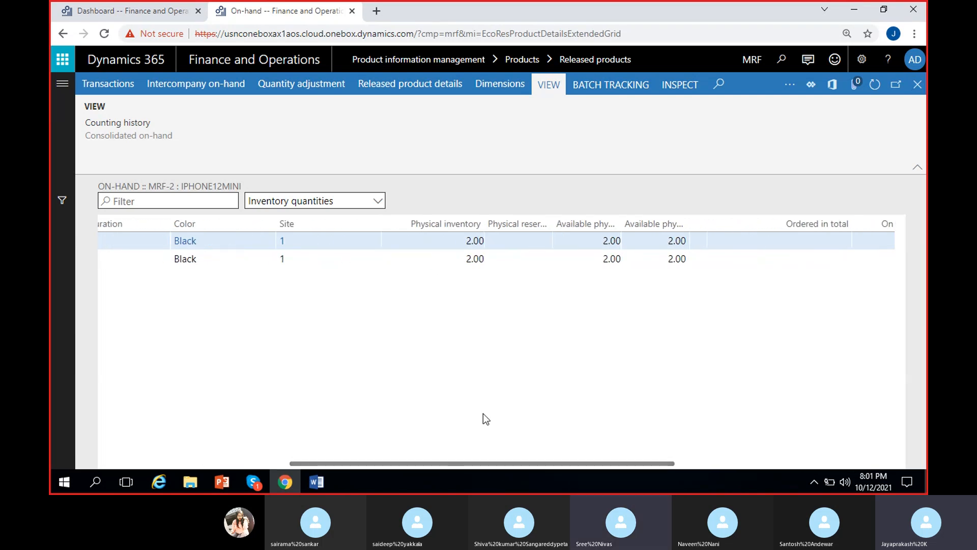
click(254, 482)
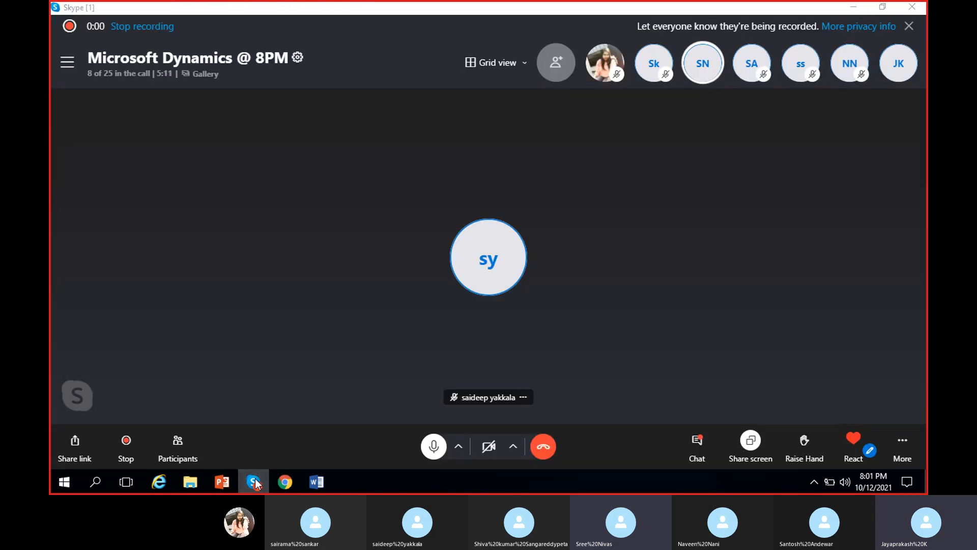
click(255, 482)
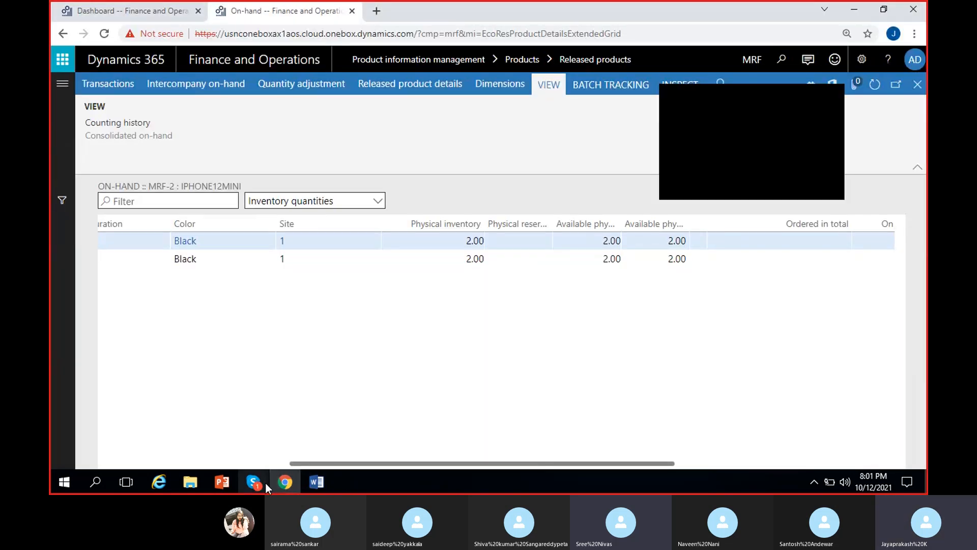
mouse_move(264, 486)
click(245, 440)
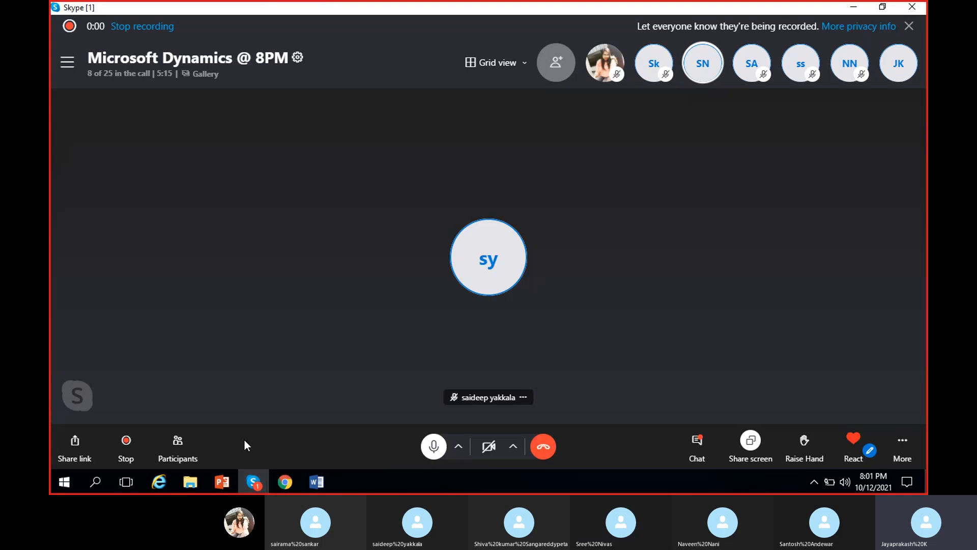
click(258, 487)
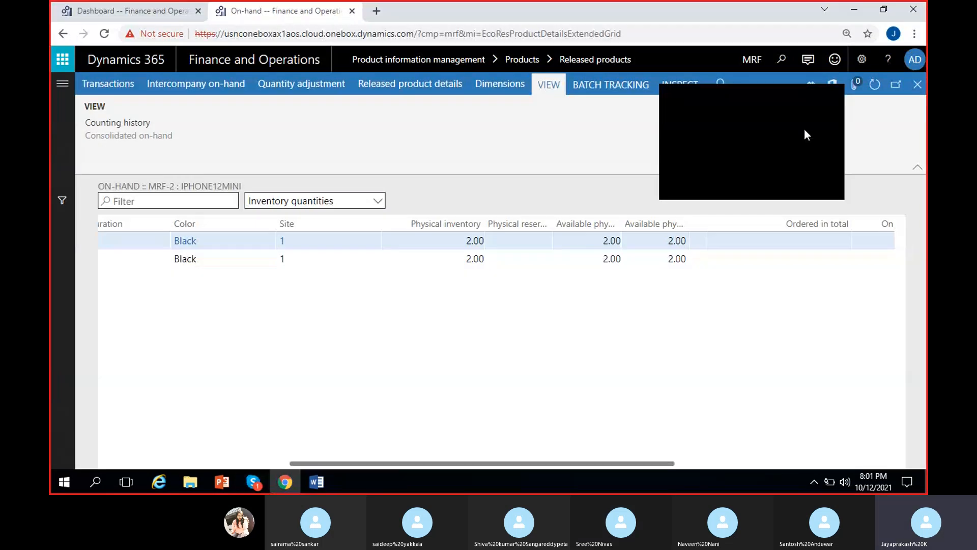
click(832, 98)
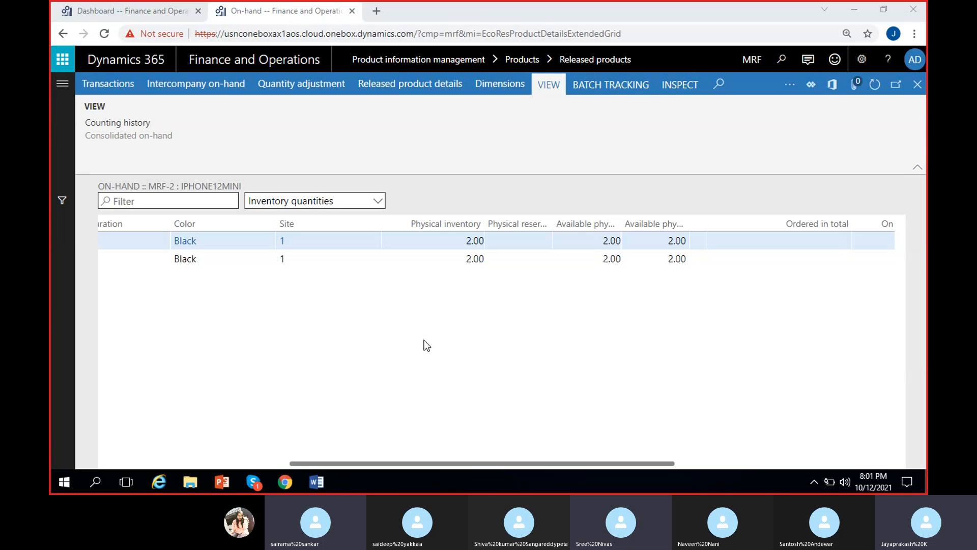
Review the physical, available and ordered quantity columns for Iphone12Mini and return to the released products list.
scroll(424, 341, right, 5)
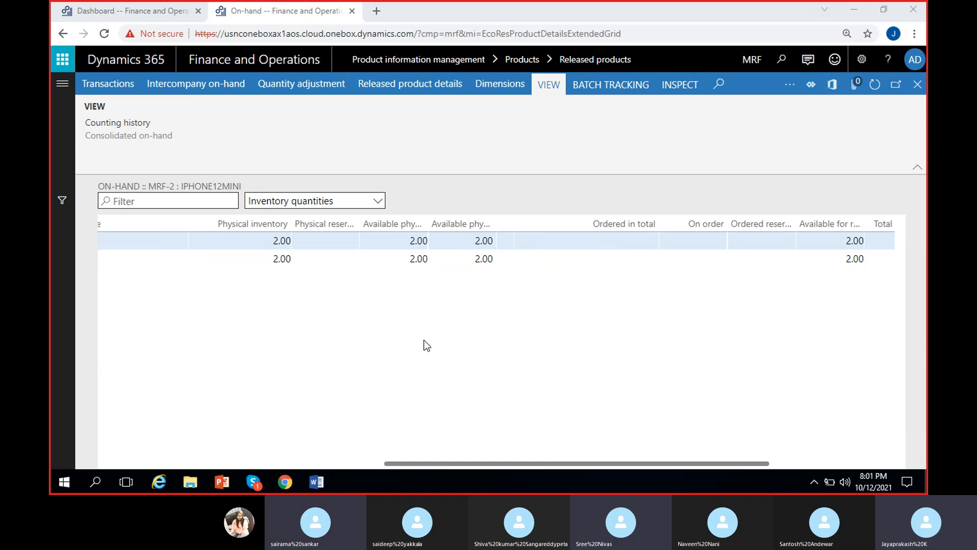
scroll(423, 340, left, 5)
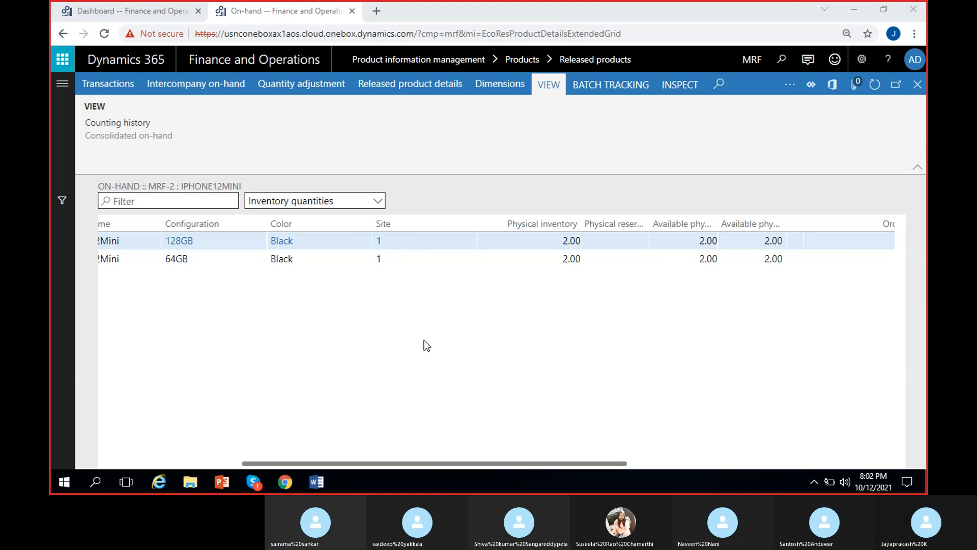
click(253, 484)
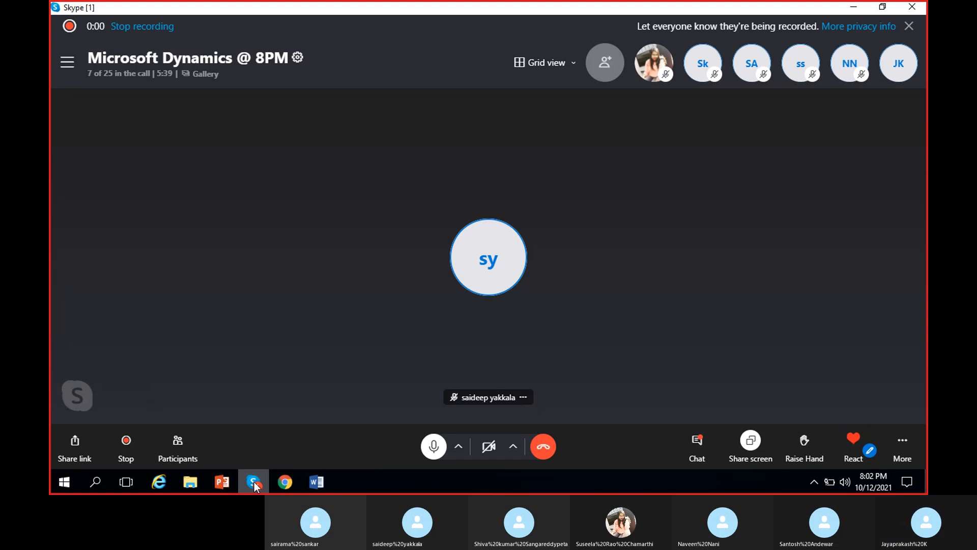
click(254, 482)
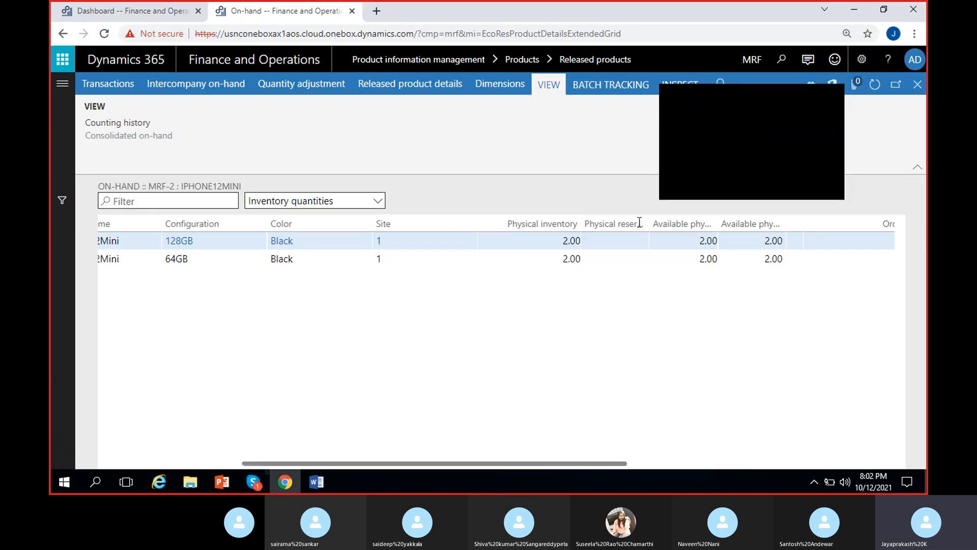
scroll(343, 376, left, 5)
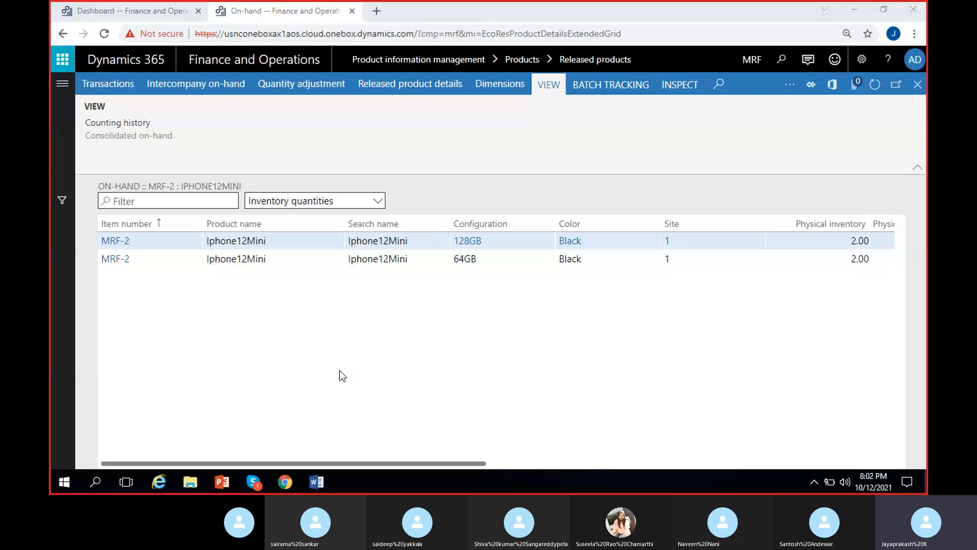
click(918, 84)
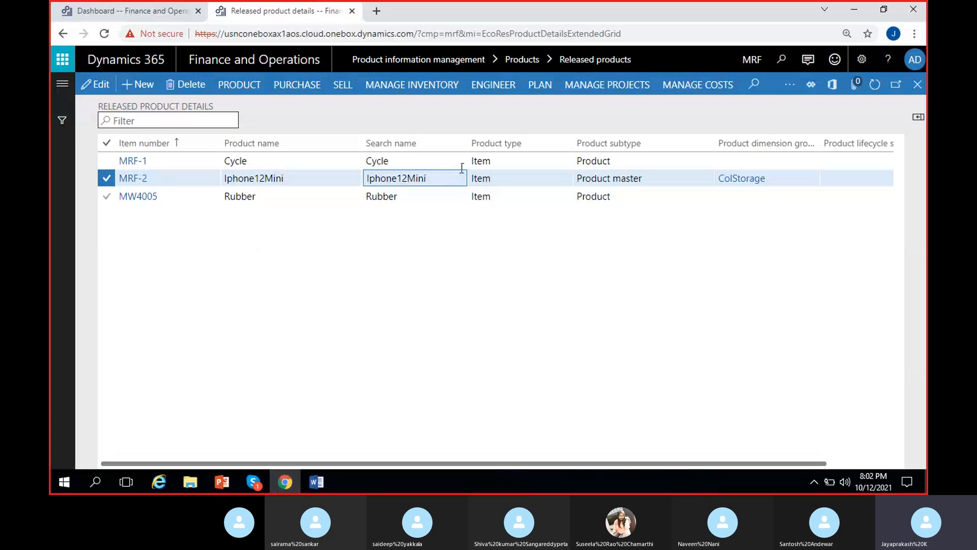
click(247, 482)
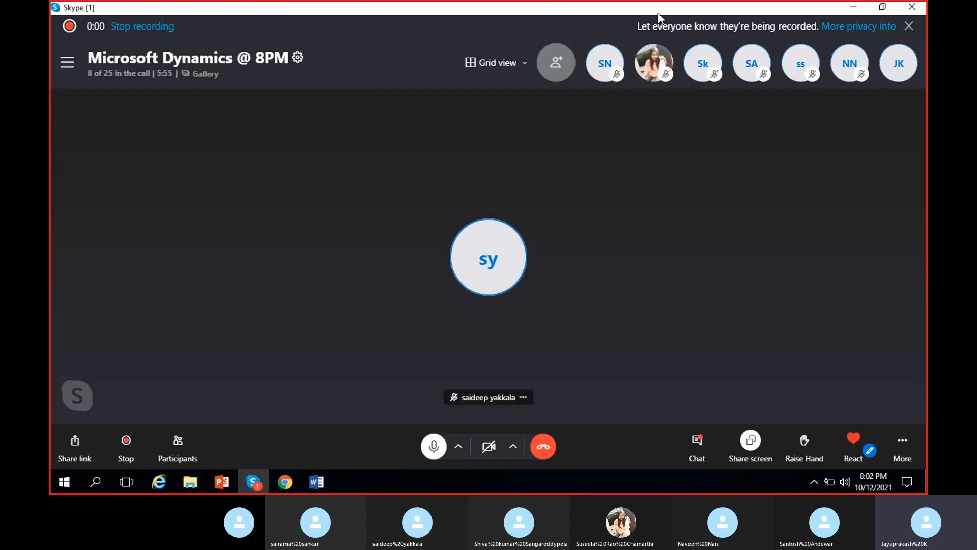
click(256, 476)
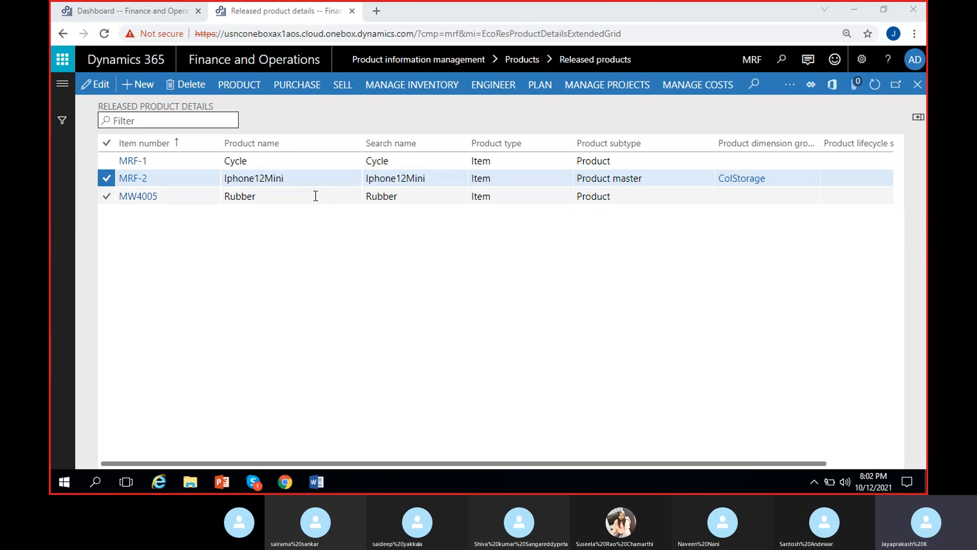
Open the on-hand inventory of Iphone12Mini and check the physical inventory of the 128GB and 64GB configurations.
click(312, 178)
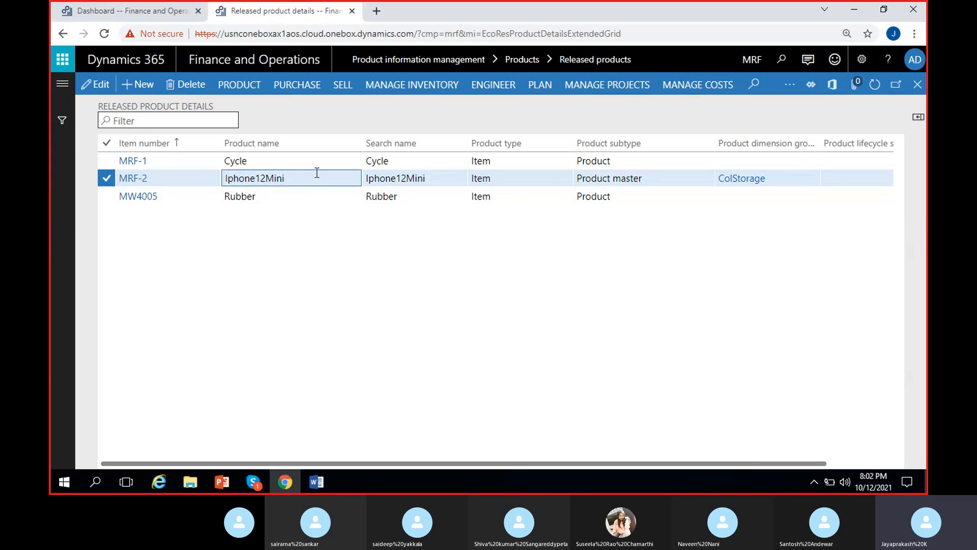
click(427, 85)
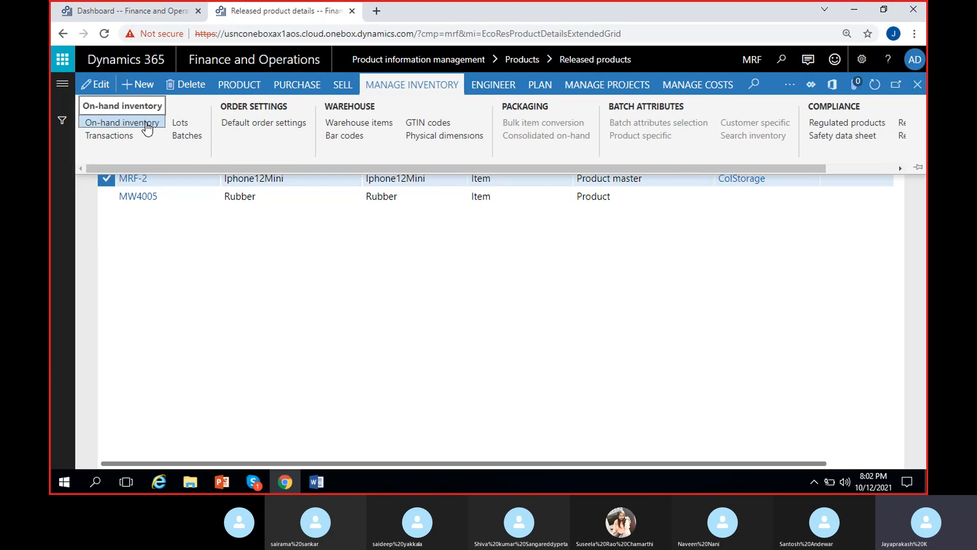
click(112, 125)
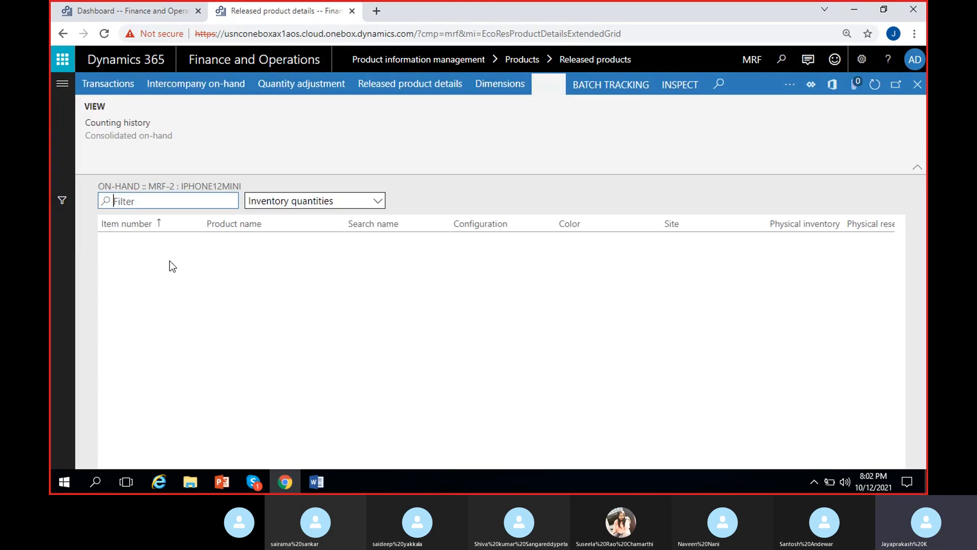
scroll(703, 331, right, 3)
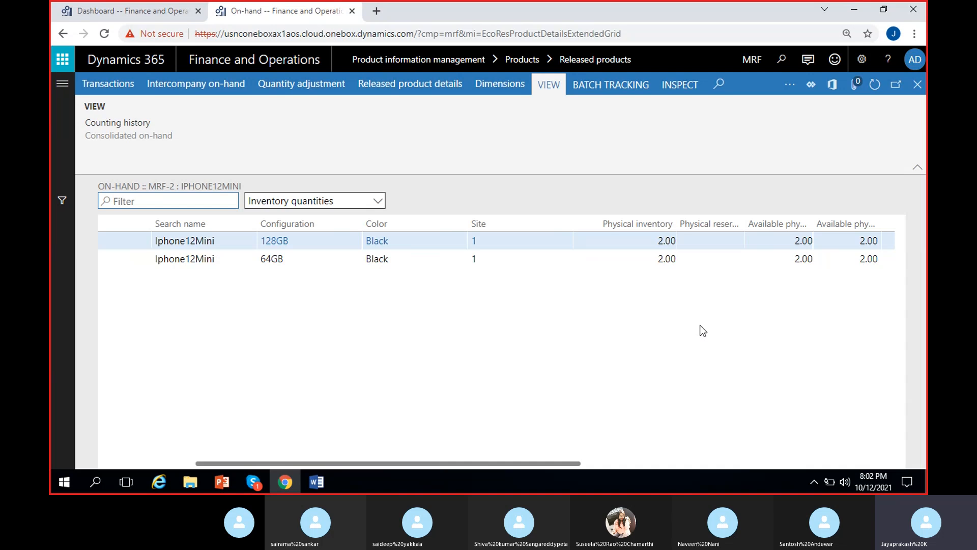
click(657, 244)
click(654, 259)
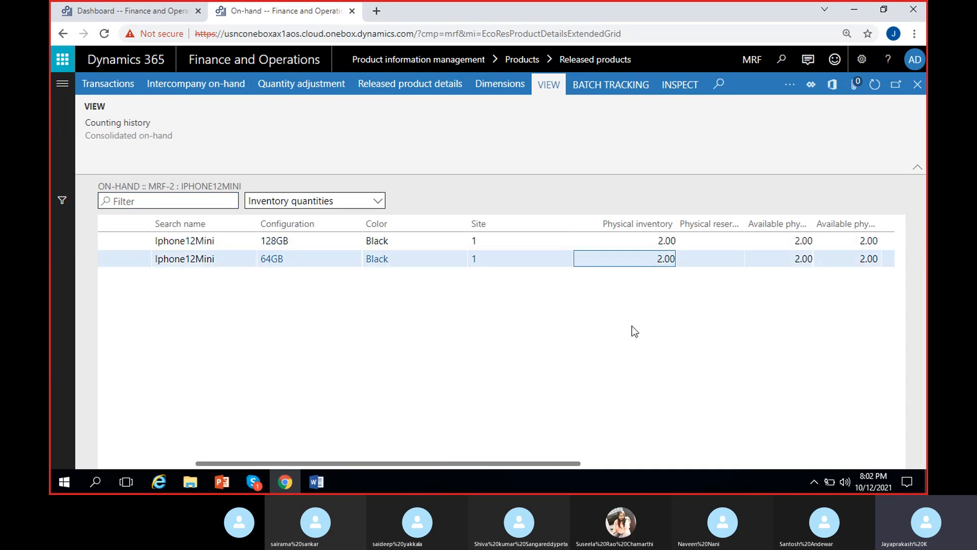
Examine the remaining on-hand columns for availability, orders and reservations, and close the on-hand page.
scroll(632, 329, right, 3)
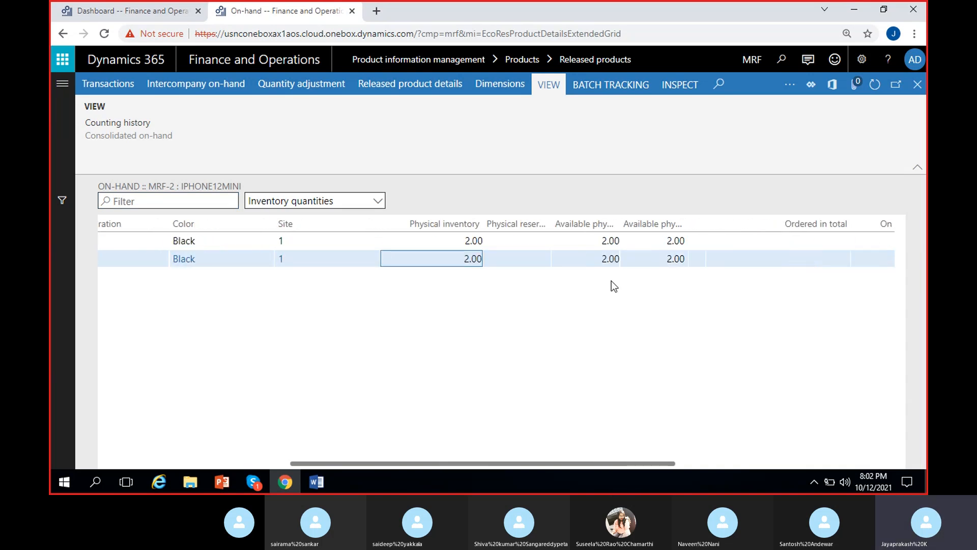
scroll(626, 306, right, 3)
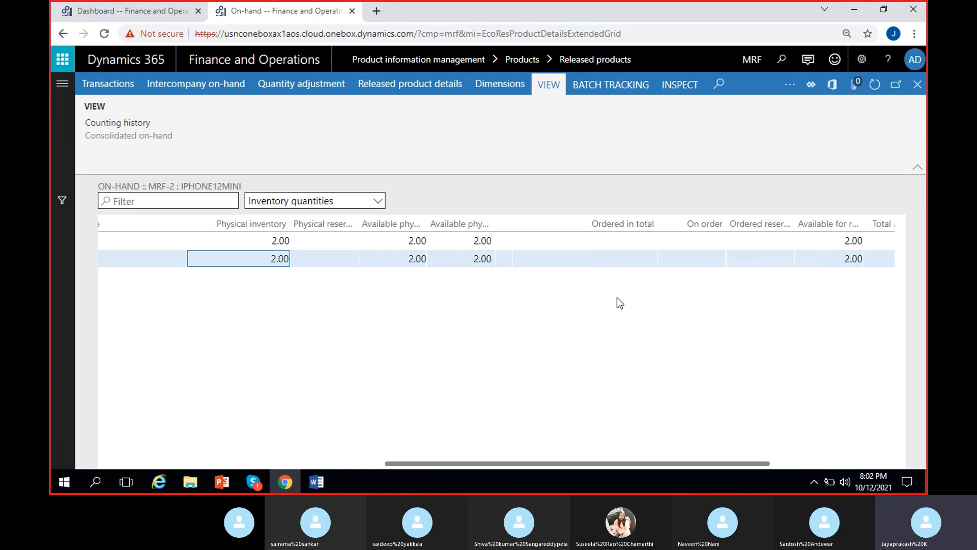
scroll(518, 323, left, 5)
scroll(335, 328, left, 4)
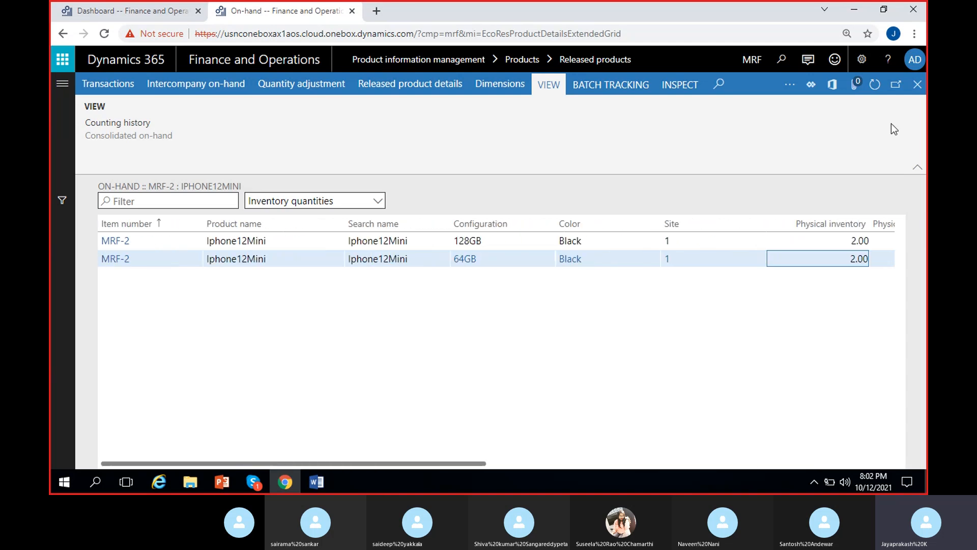
click(918, 84)
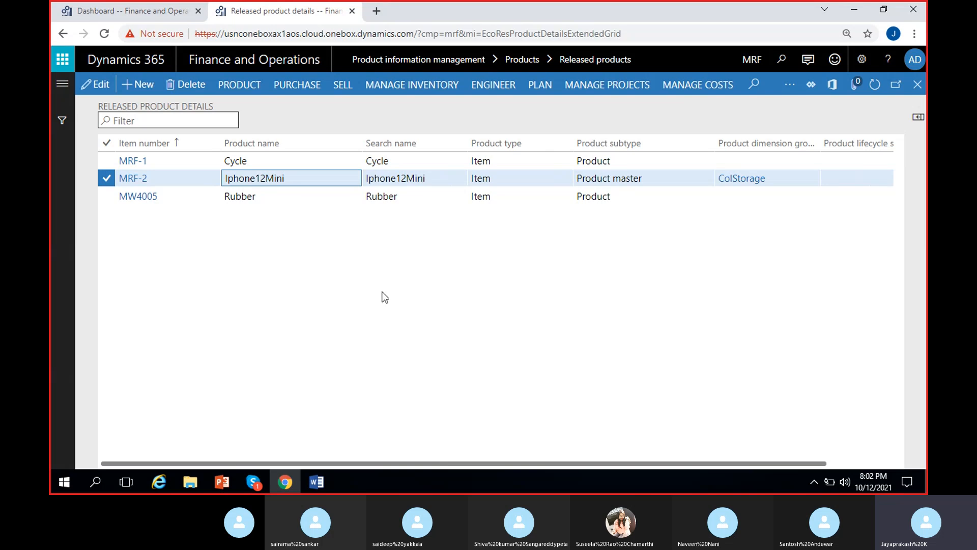
Open the inventory transactions of Iphone12Mini and inspect the order number and quantity of the purchase line financially dated 10/13/2021.
click(423, 84)
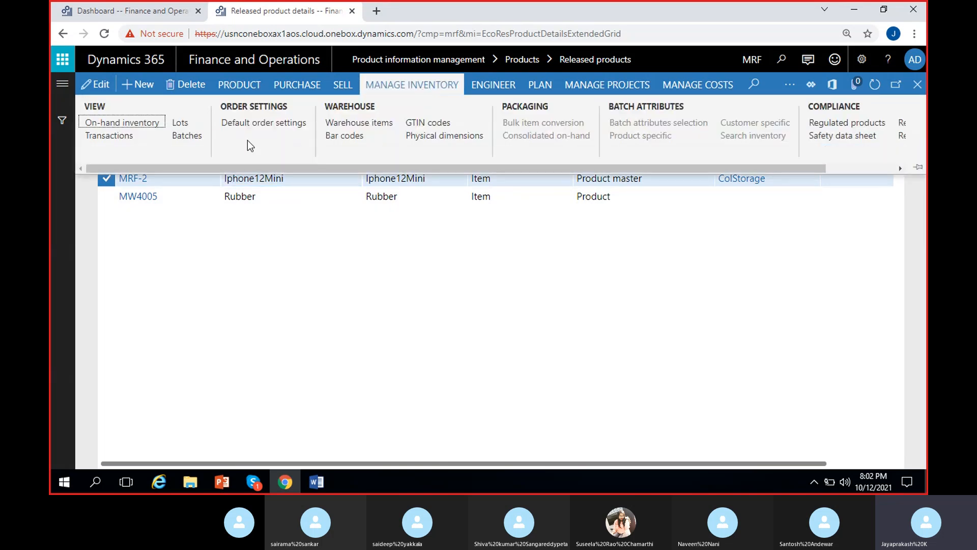
click(118, 137)
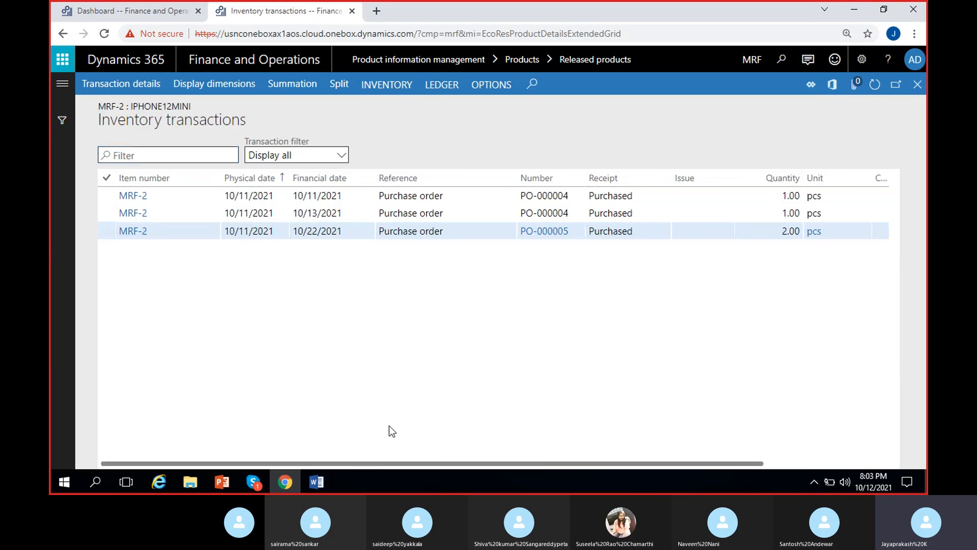
click(403, 227)
click(566, 213)
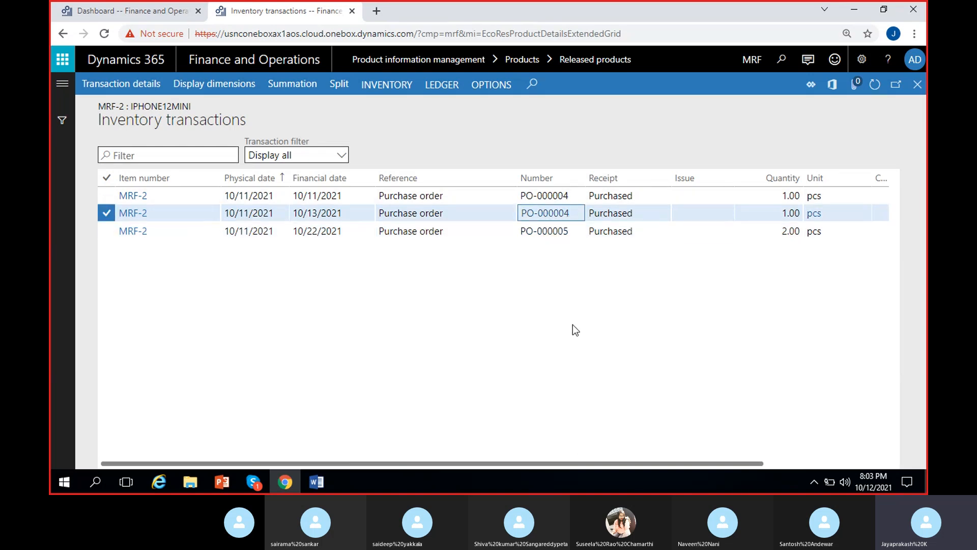
scroll(573, 330, right, 2)
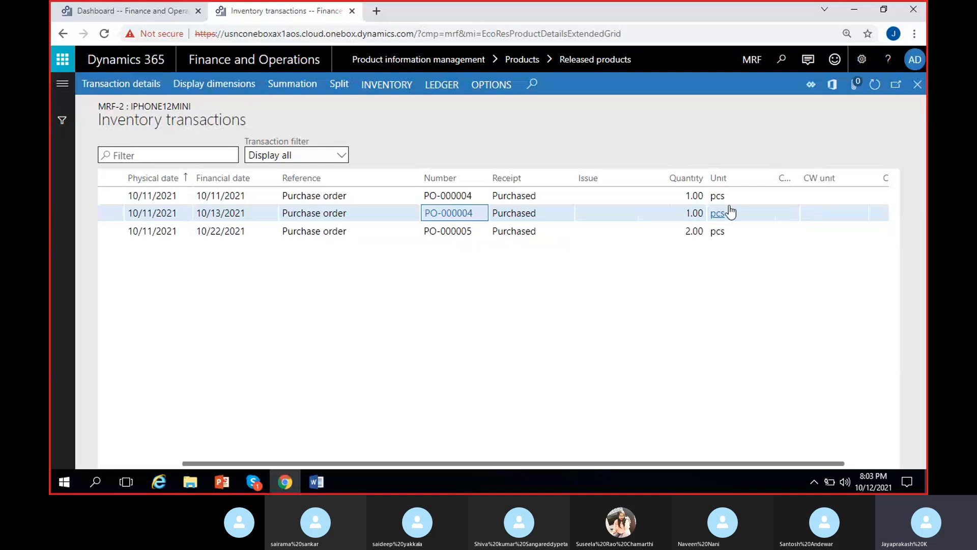
click(687, 215)
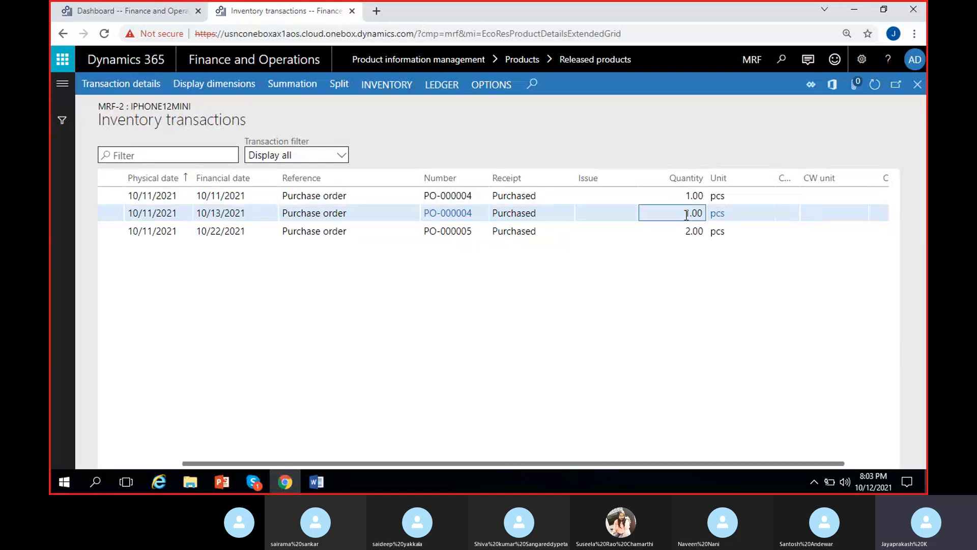
Inspect the order number, quantity and cost amount of the Iphone12Mini purchase line financially dated 10/22/2021.
click(475, 232)
click(680, 230)
scroll(668, 372, right, 1)
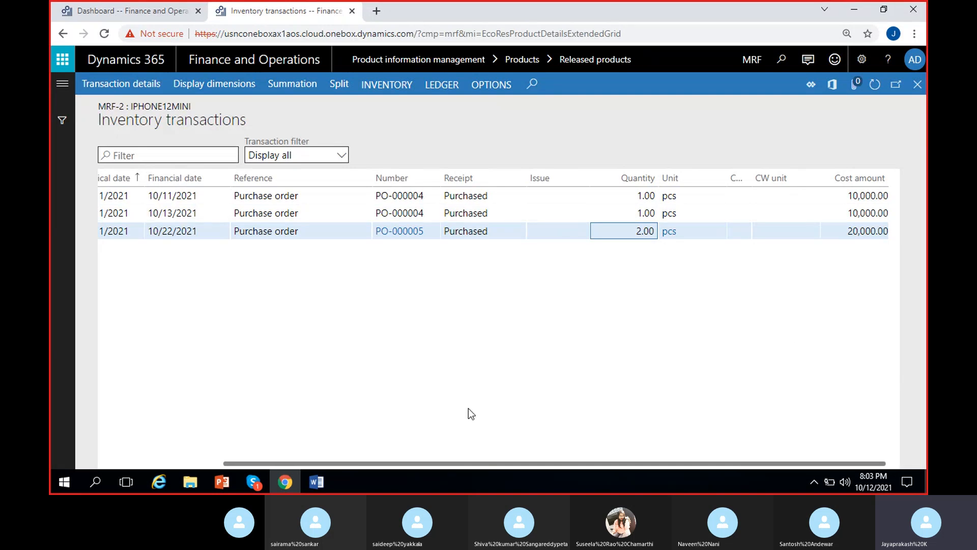
scroll(469, 409, left, 3)
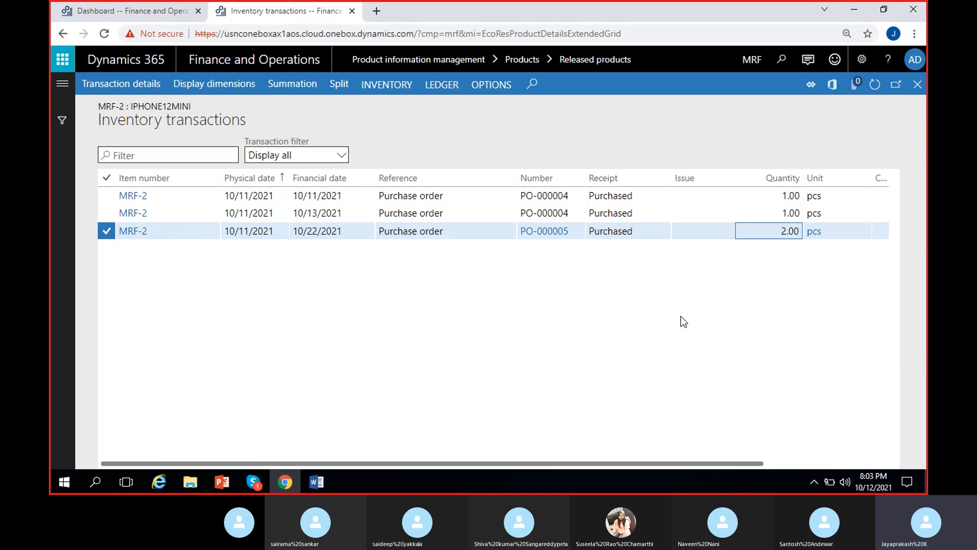
scroll(677, 326, right, 3)
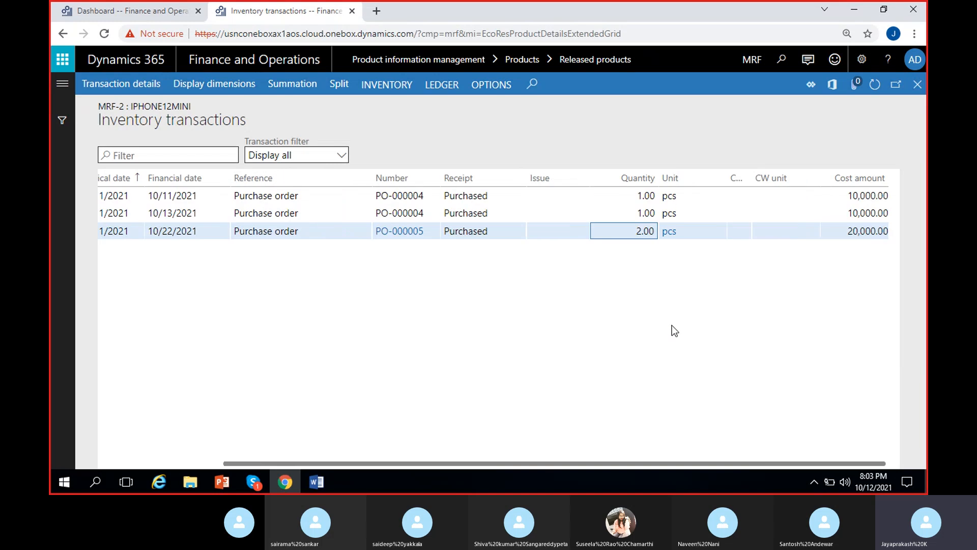
Find the fields containing "product" and insert the Packing slip or product receipt return field into the inventory transactions grid.
right_click(896, 173)
click(876, 200)
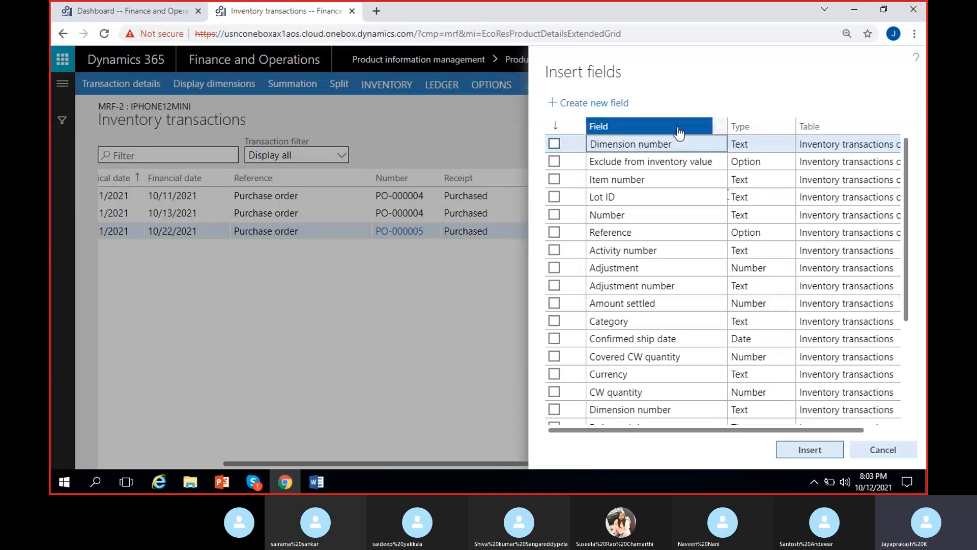
click(679, 128)
text(prod)
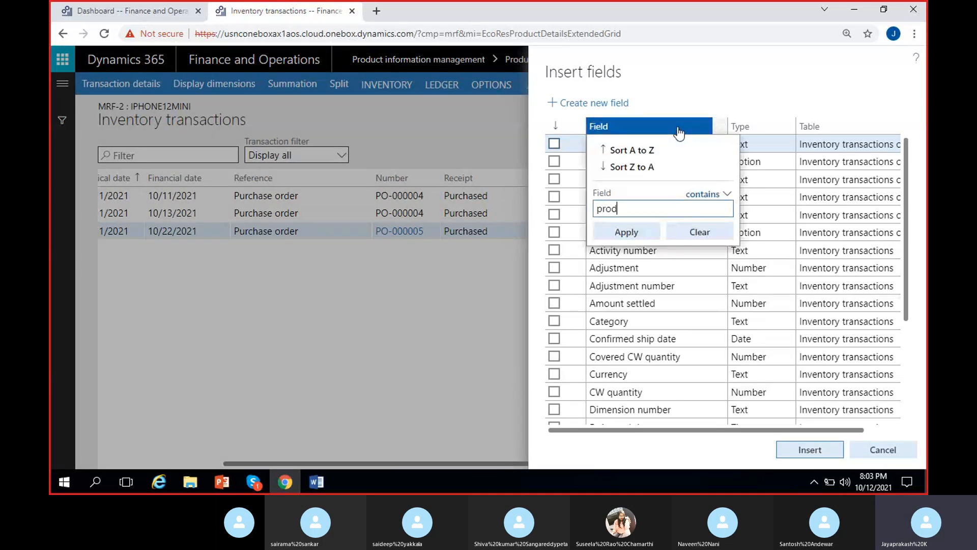
text(uct)
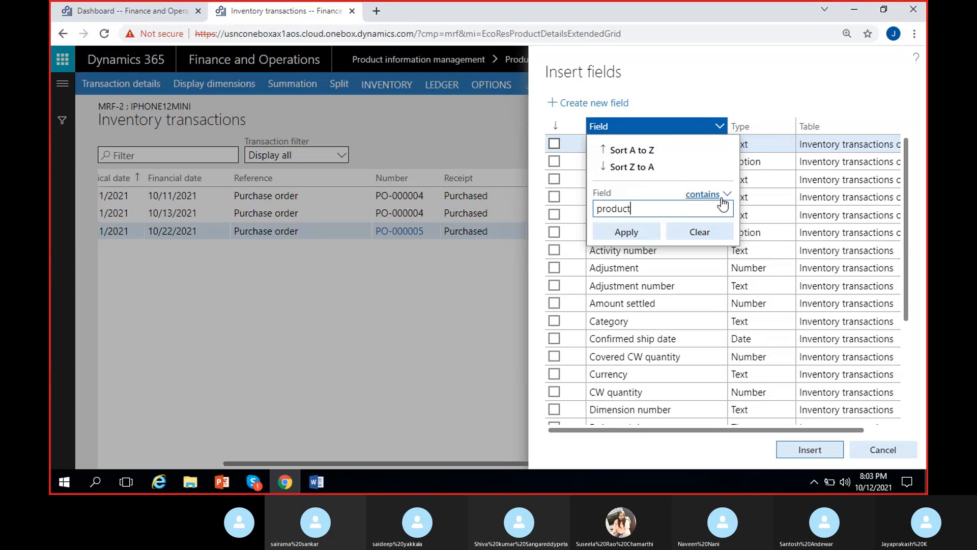
click(634, 233)
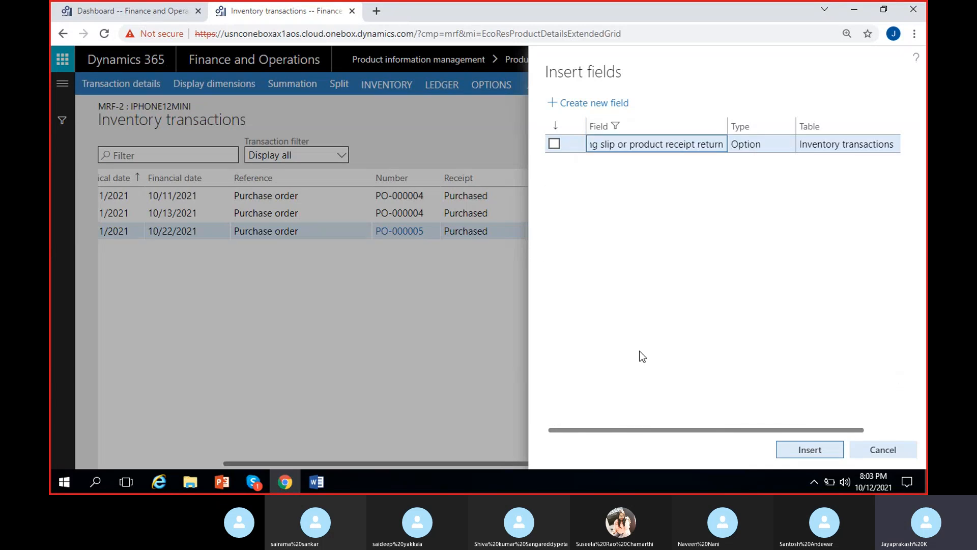
click(554, 145)
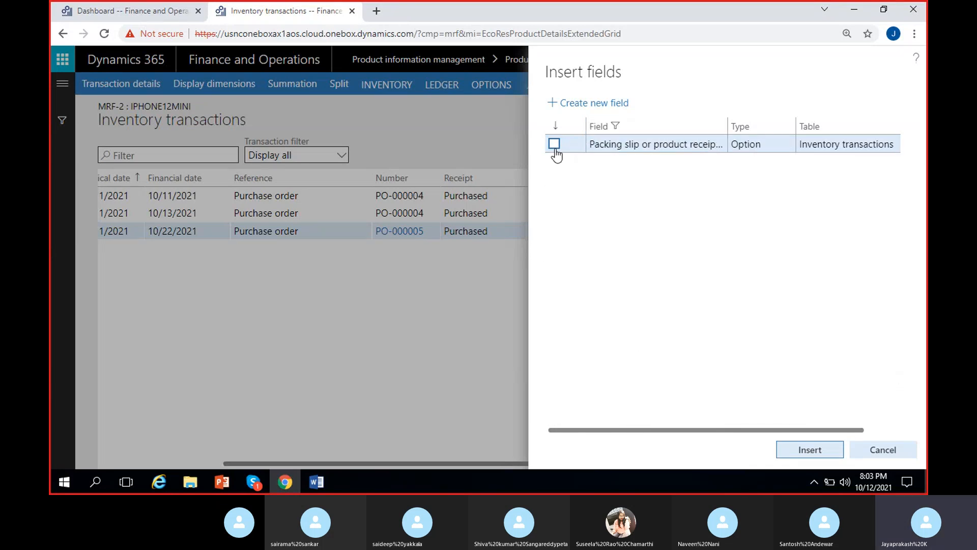
click(806, 449)
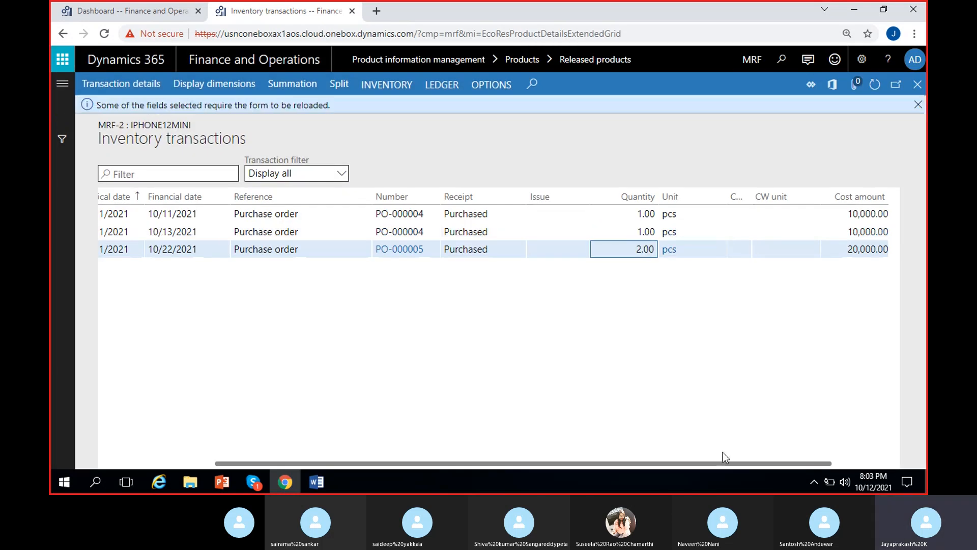
Check the packing slip return column for the Iphone12Mini transactions and close the inventory transactions page.
drag(715, 465, 867, 469)
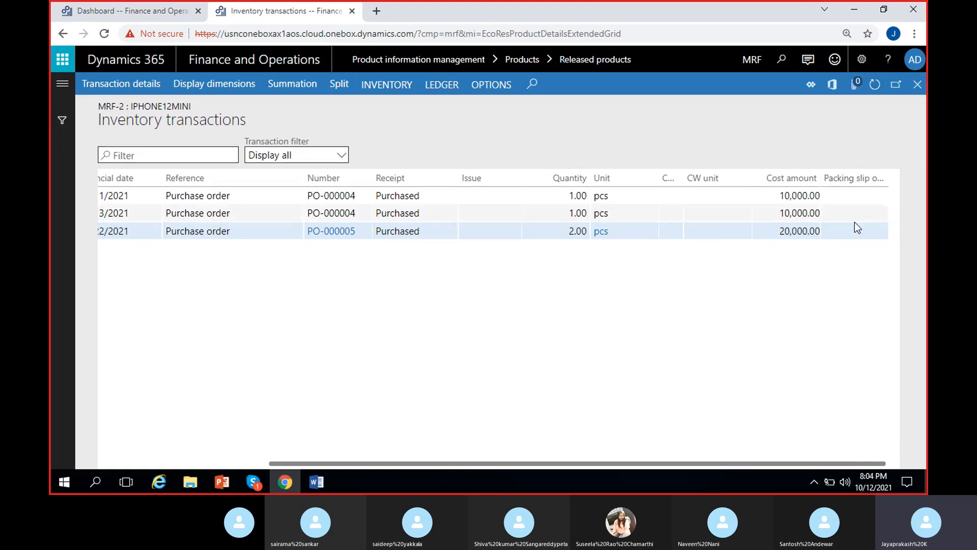
drag(789, 462, 595, 454)
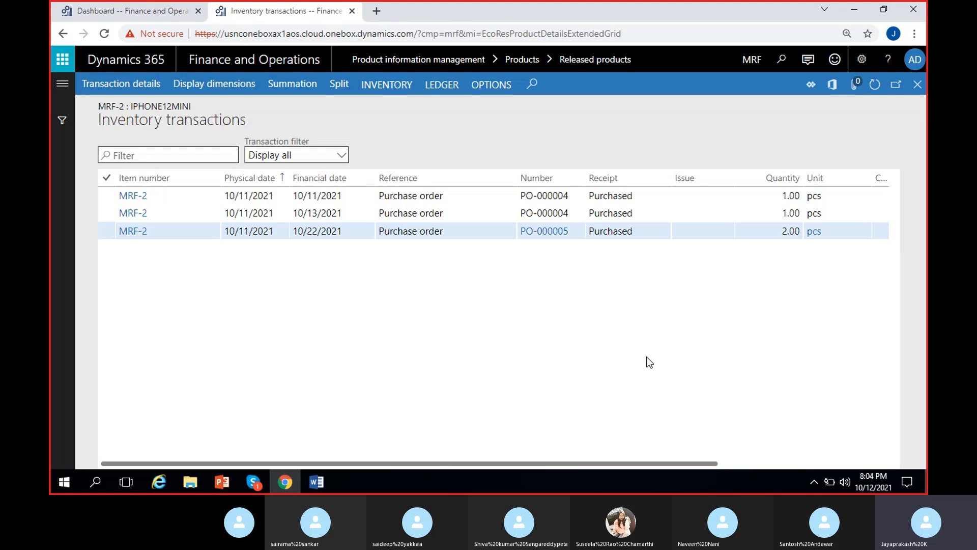
click(917, 86)
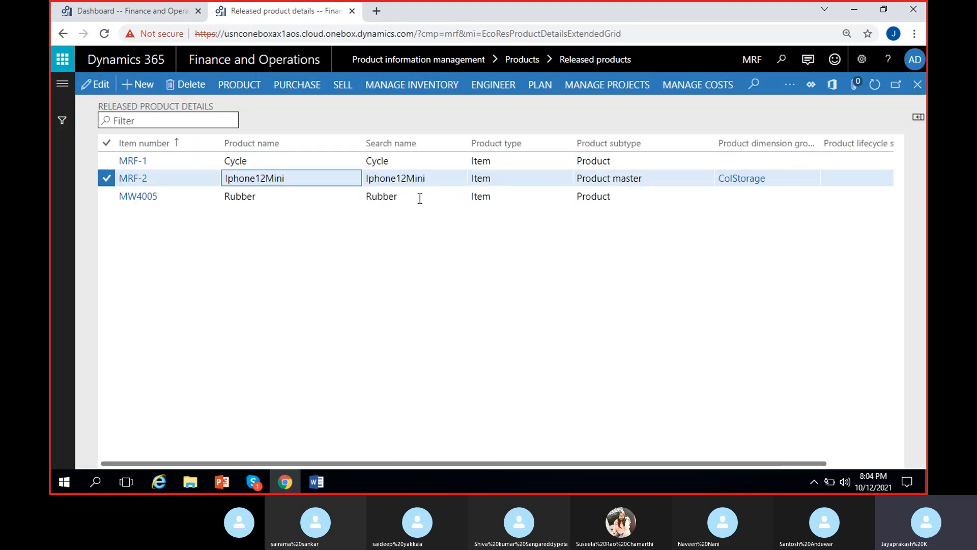
Open the inventory transactions of the released product Cycle and inspect the line with issue status Sold.
click(453, 160)
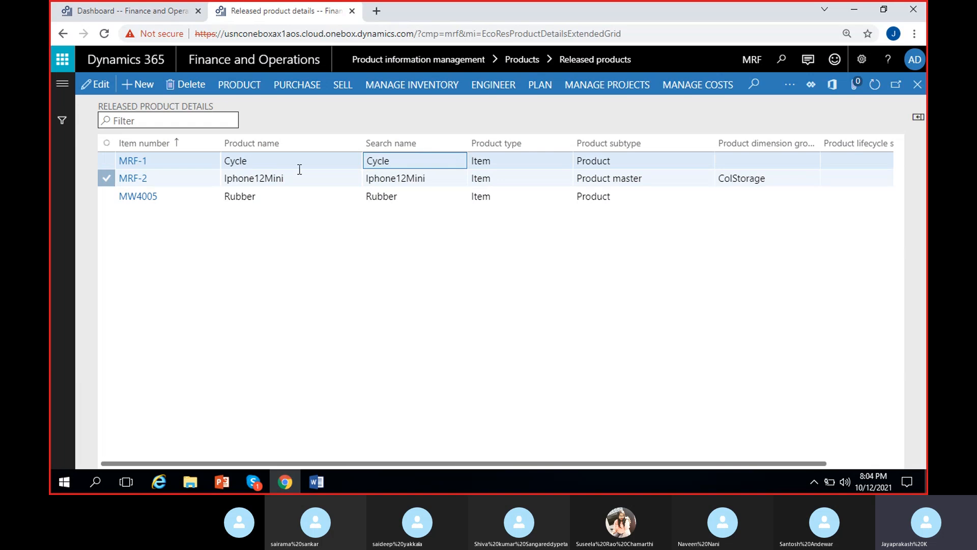
click(423, 86)
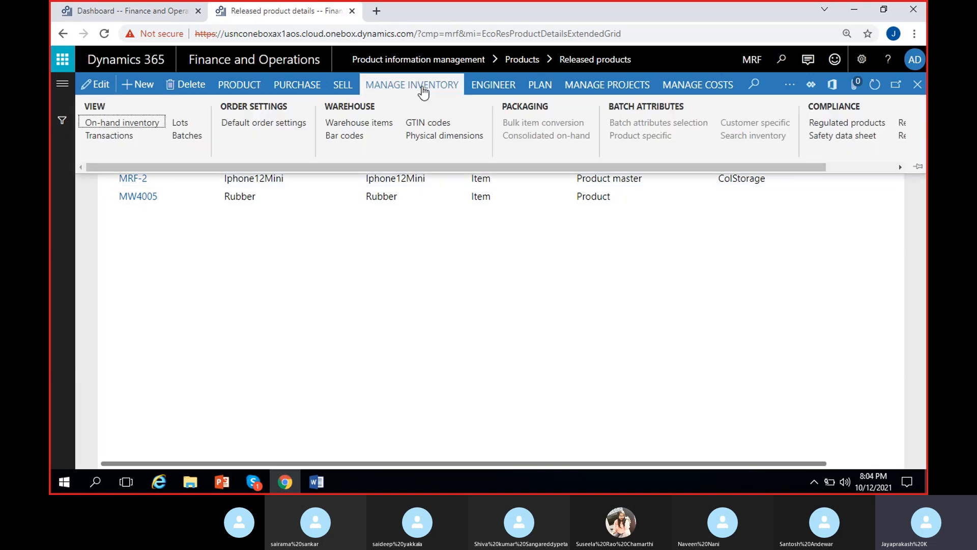
click(109, 135)
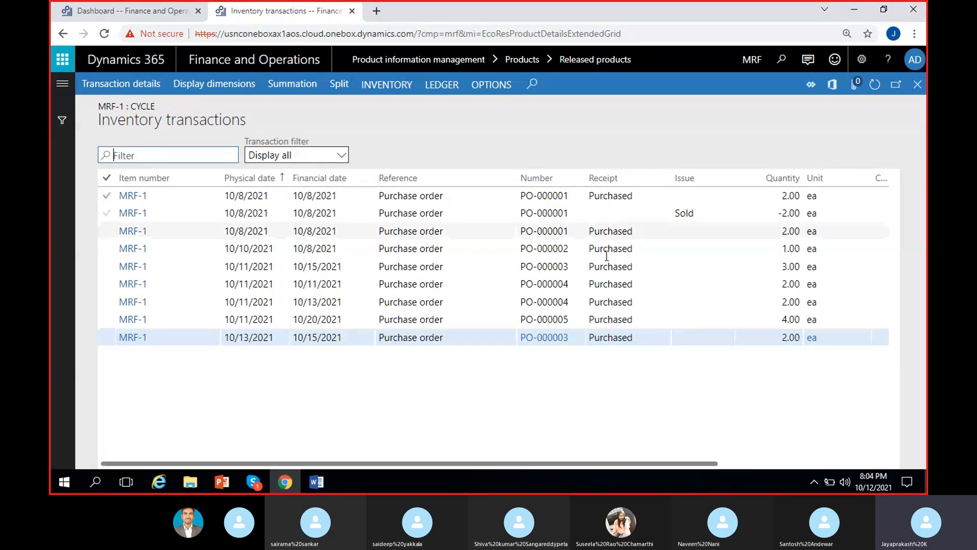
click(681, 224)
click(680, 218)
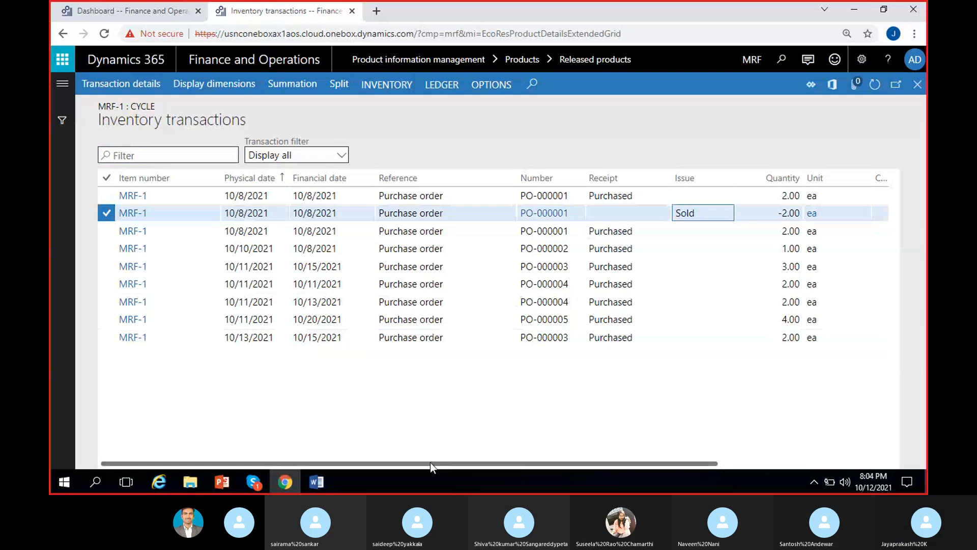
drag(430, 463, 492, 466)
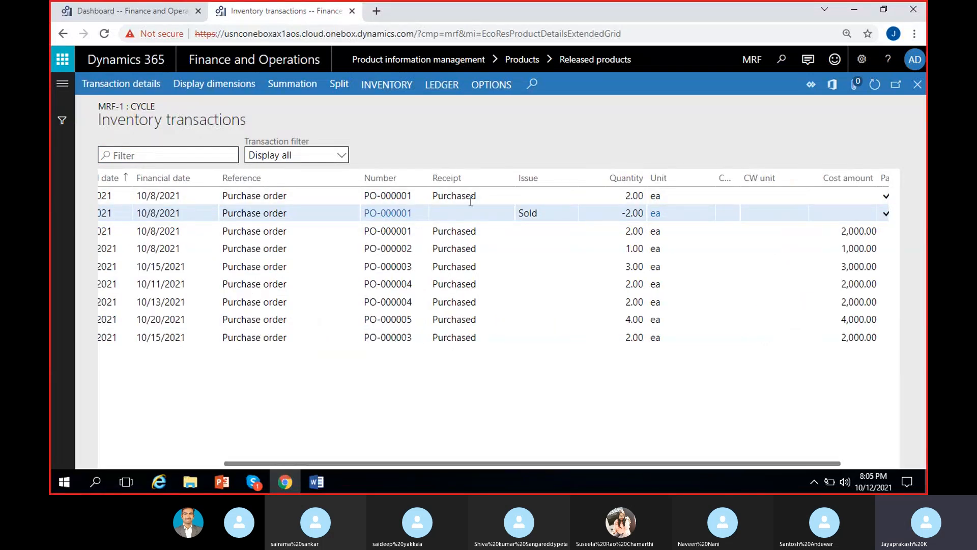
Compare the first Purchased line with the Sold line dated 10/8/2021, including their packing slip return marks.
click(471, 198)
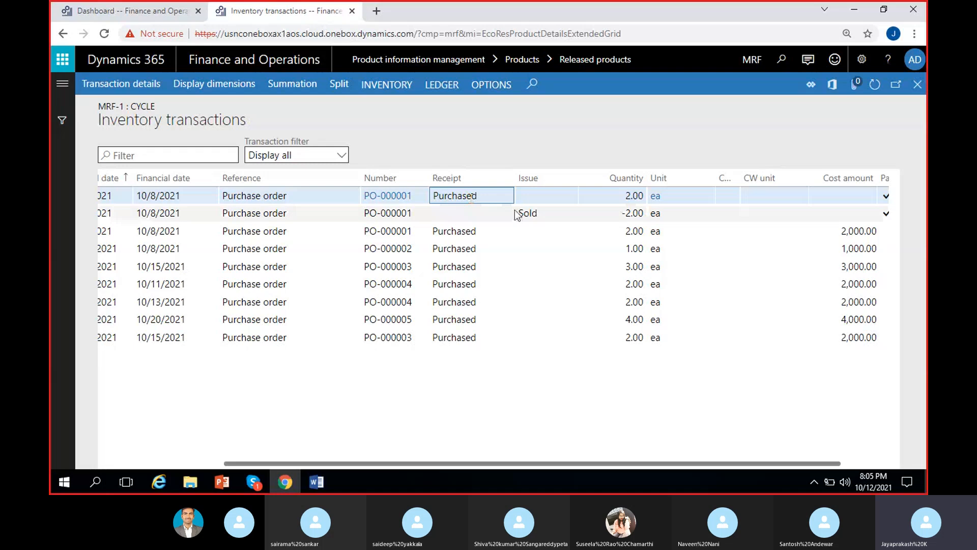
click(529, 214)
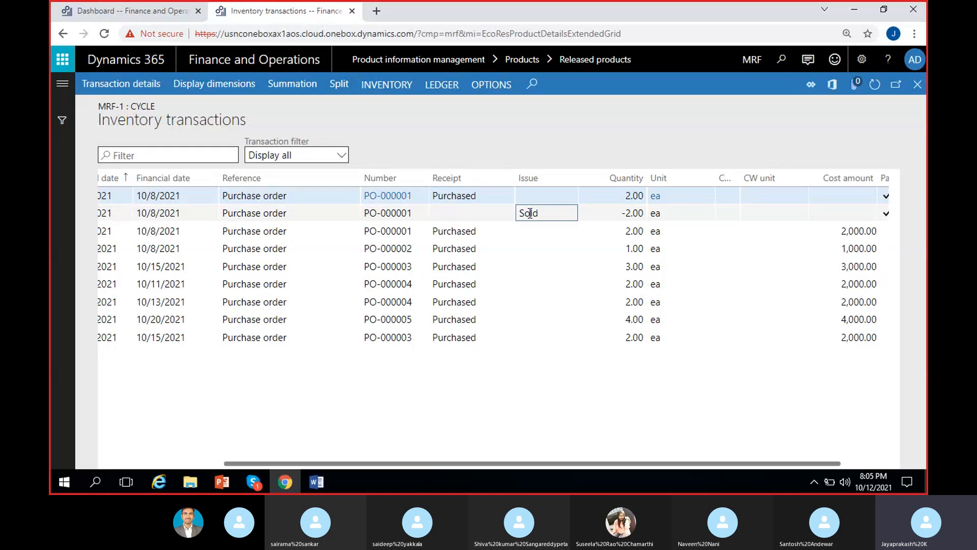
click(466, 196)
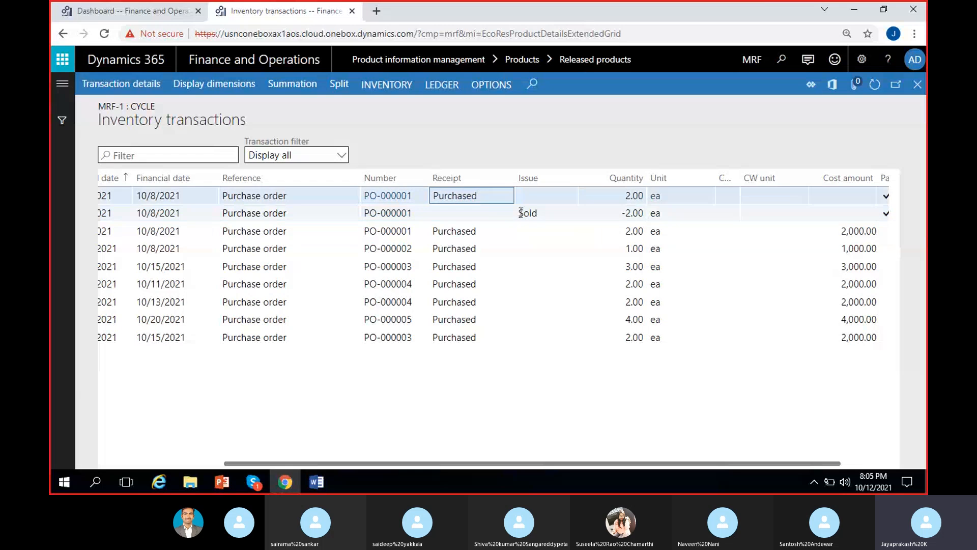
click(527, 213)
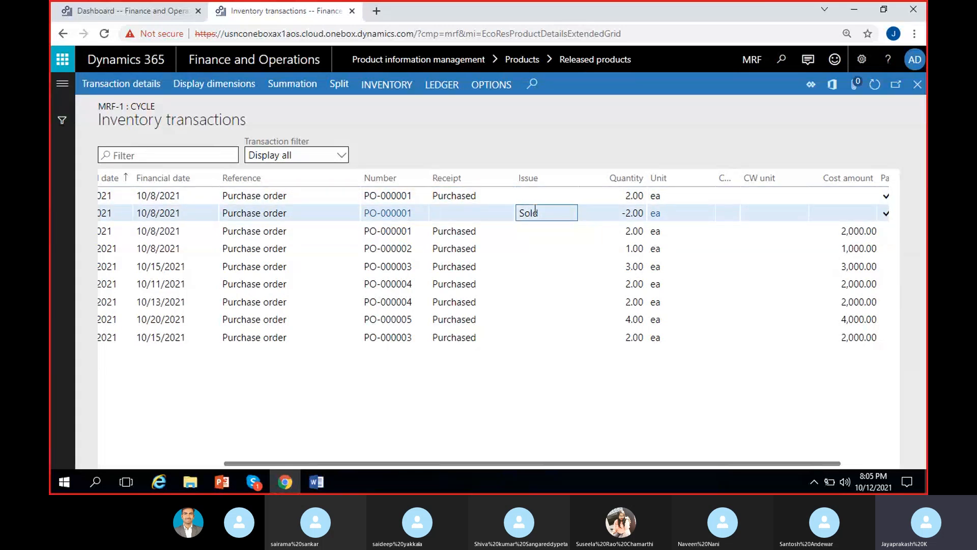
double_click(540, 215)
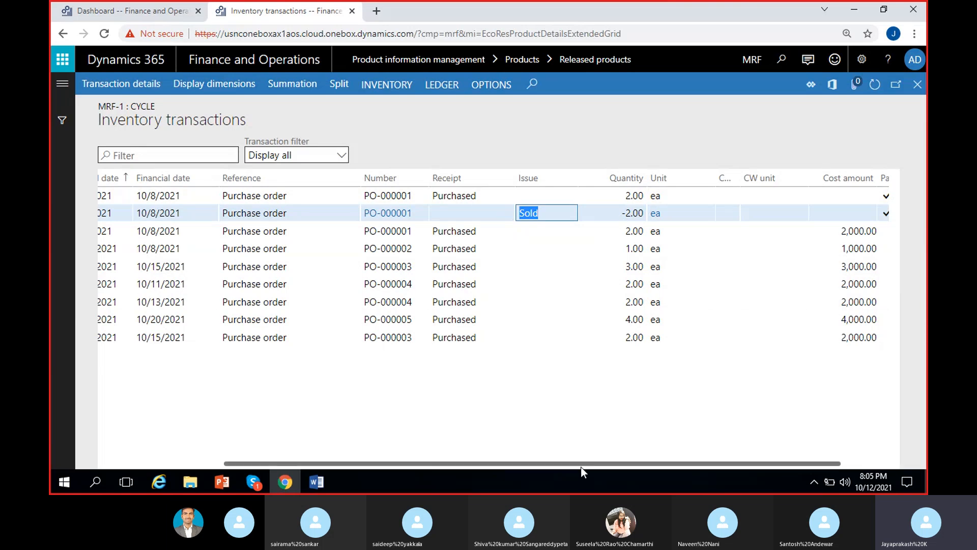
drag(582, 464, 804, 180)
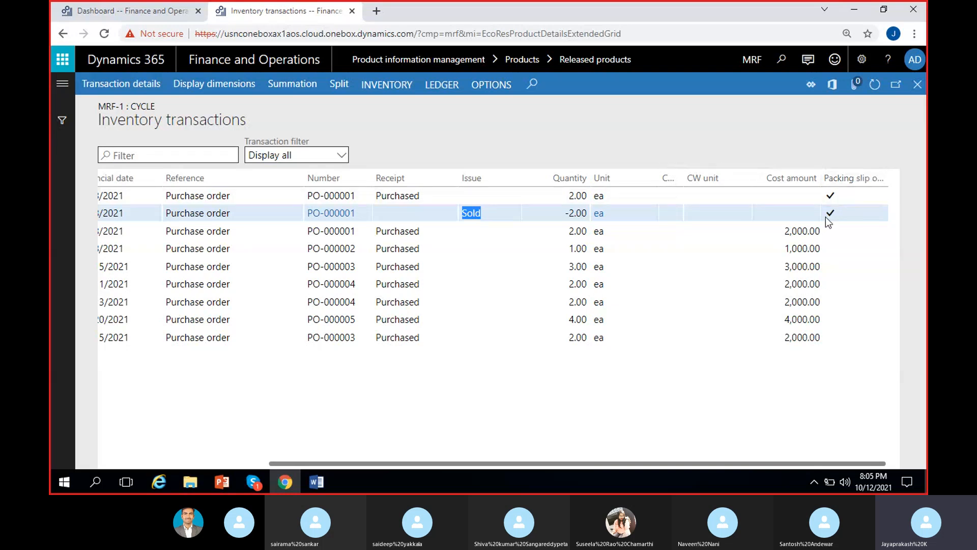
Compare the returned receipt lines with the second Purchased line physically dated 10/8/2021, checking its receipt status and quantity.
click(418, 198)
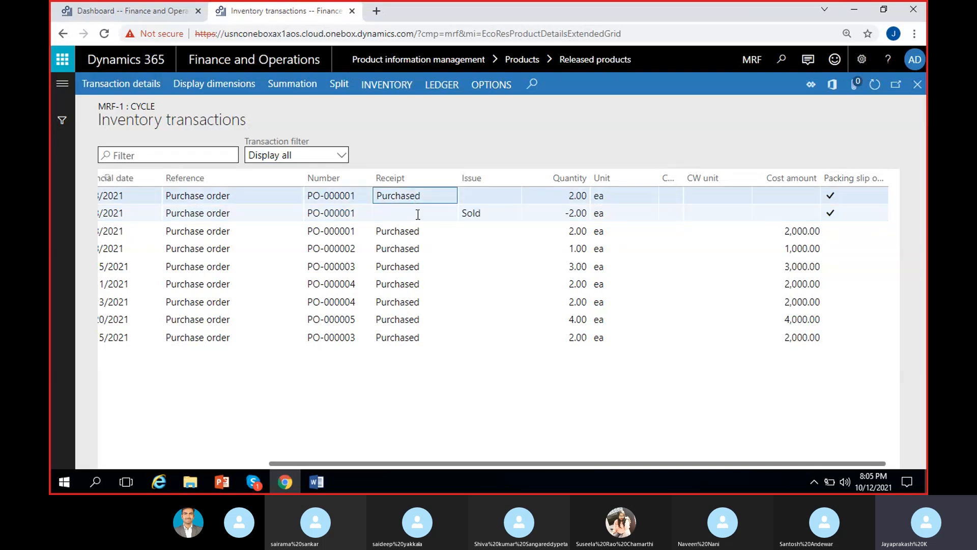
click(418, 214)
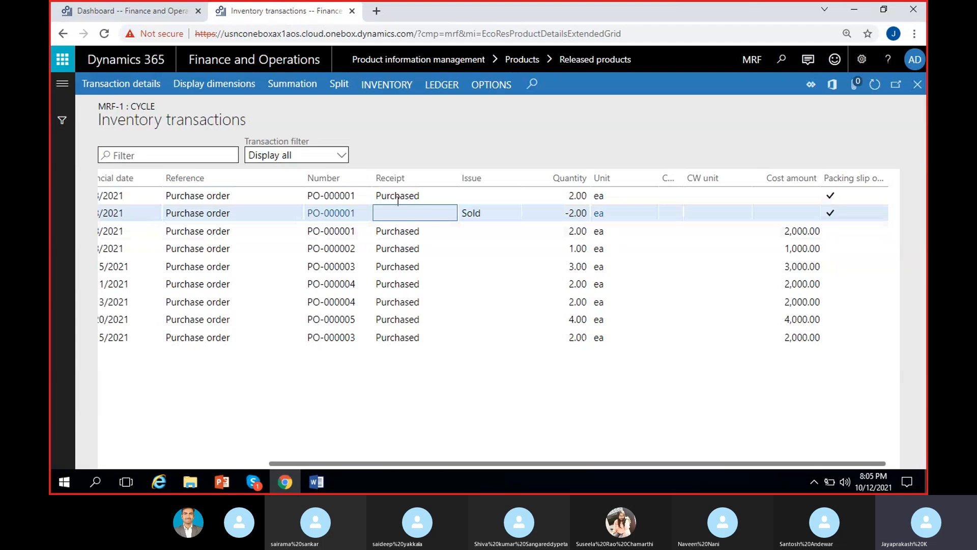
click(402, 231)
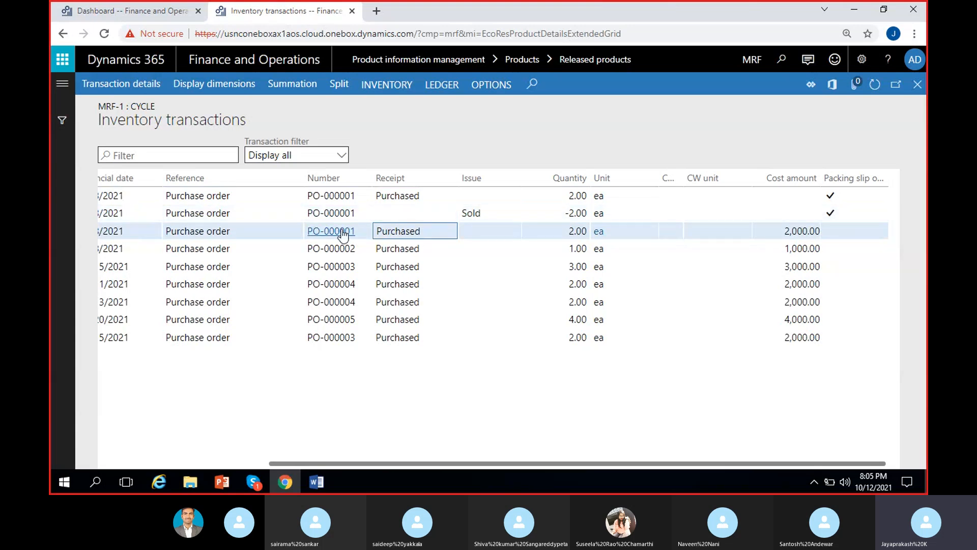
click(570, 231)
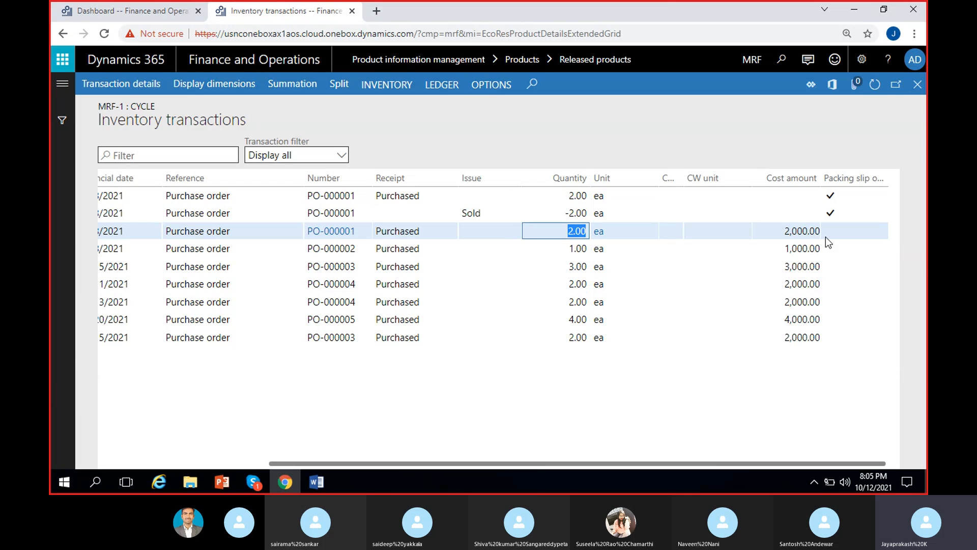
key(Tab)
click(531, 434)
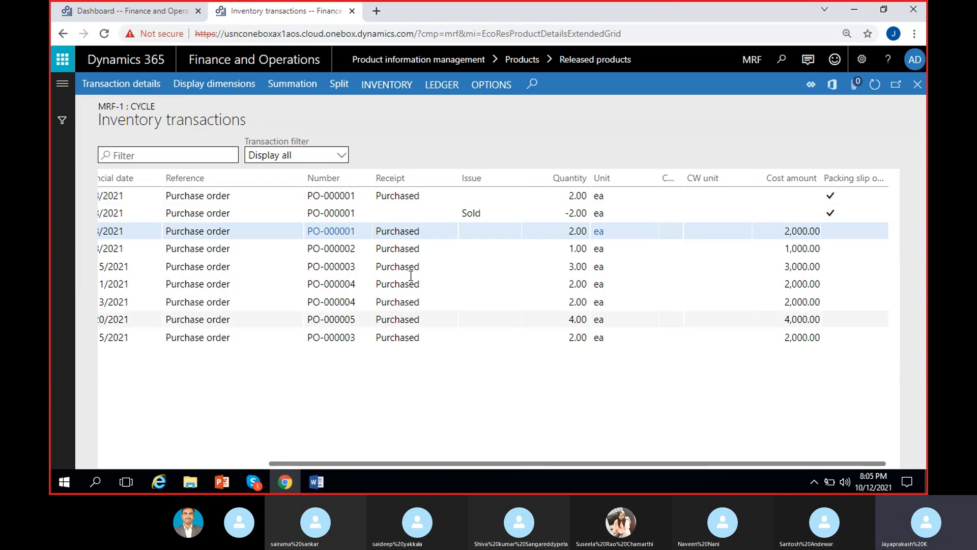
Review the physical and financial dates of the Cycle transactions and the quantity of the Sold line.
scroll(365, 405, left, 10)
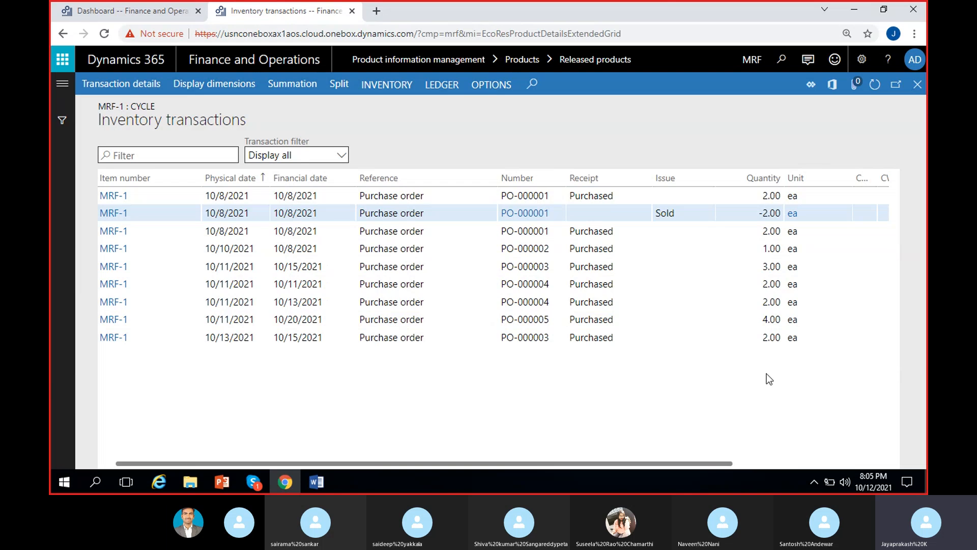
click(774, 213)
drag(600, 464, 472, 486)
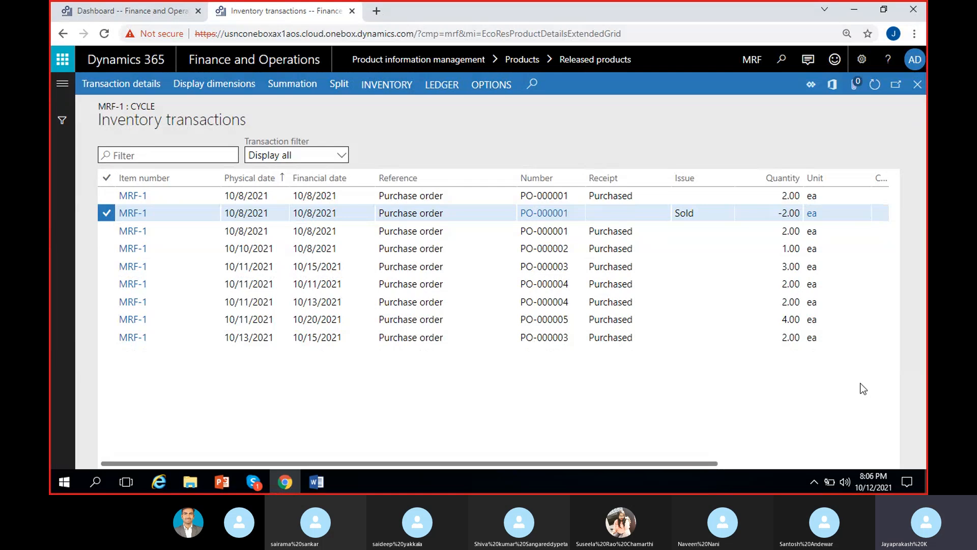
Switch to the Skype call window to check it and return to the Cycle inventory transactions.
click(256, 482)
click(256, 481)
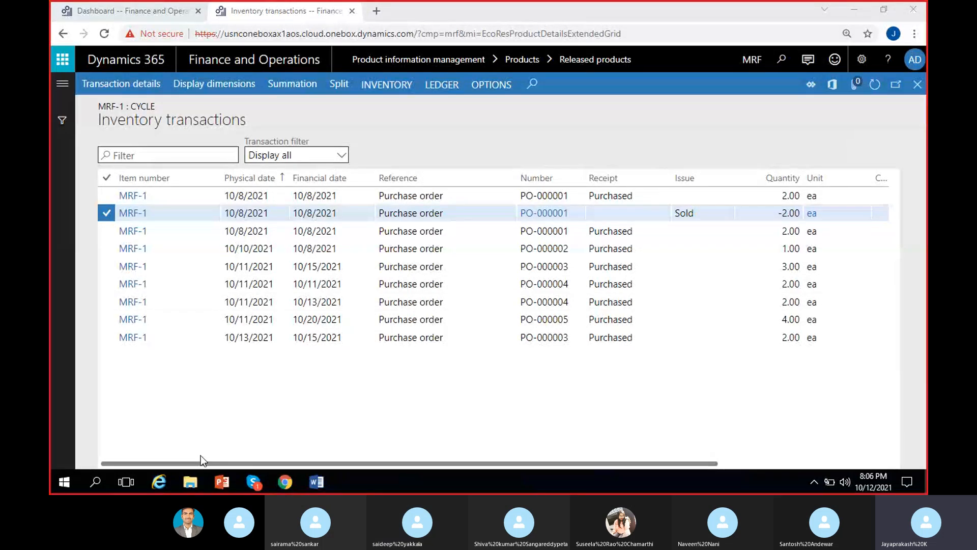
click(253, 483)
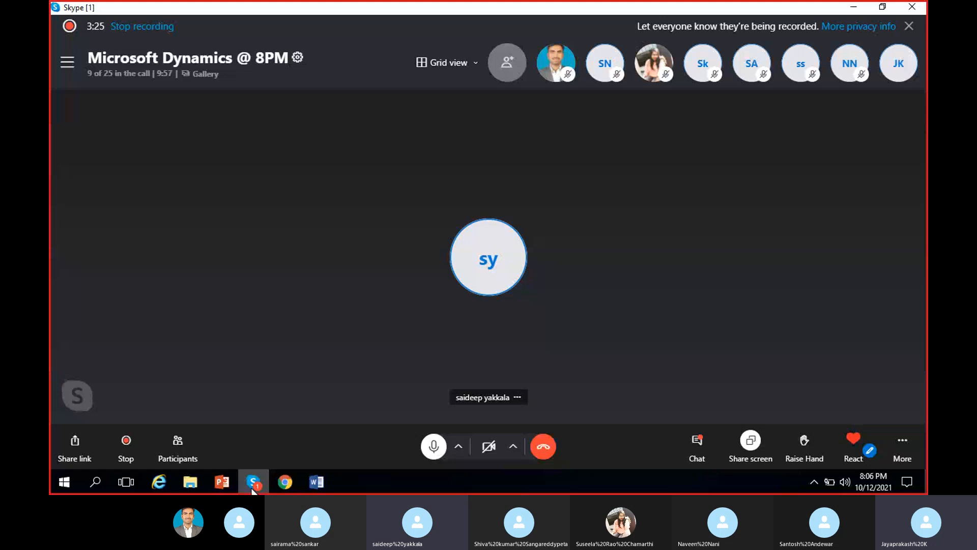
click(253, 484)
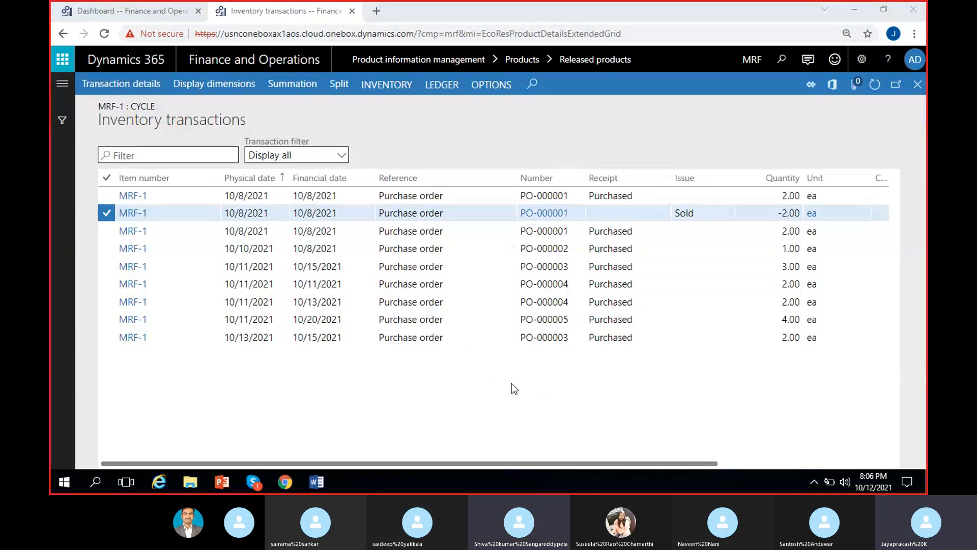
Close the Cycle inventory transactions and the released products list to return to the MRF dashboard.
click(917, 84)
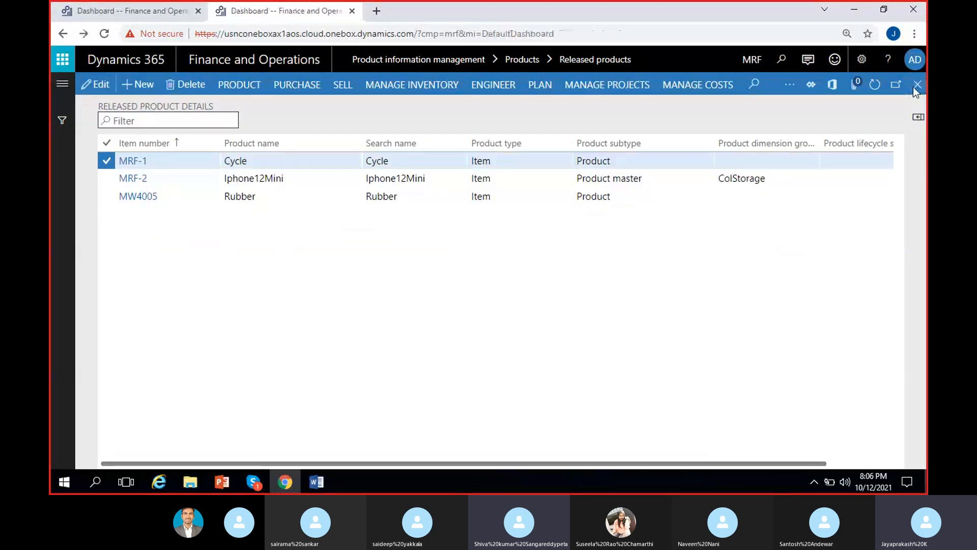
click(918, 85)
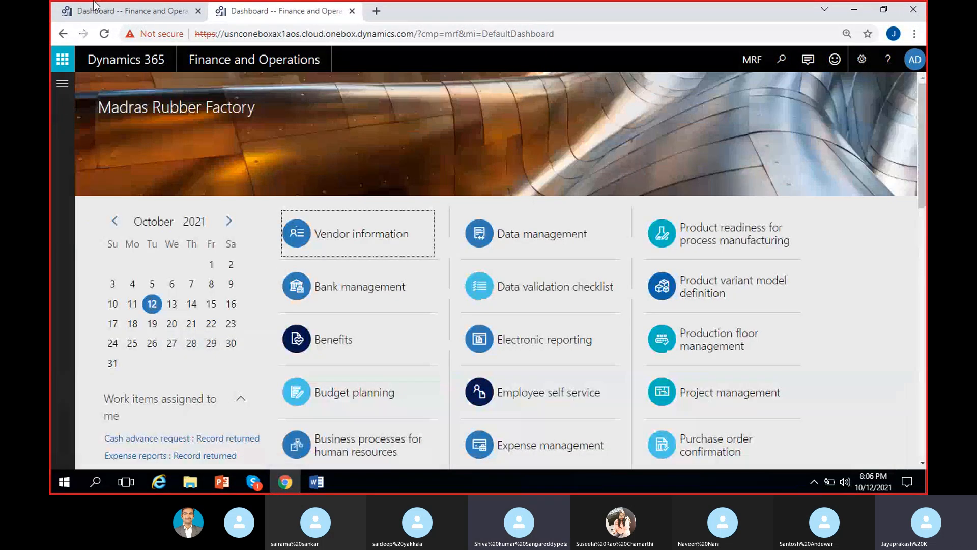
Switch to the Word notes and review the purchasing scenarios, focusing on the line "2PO – Multiple PRs- 1 Invoice".
click(94, 13)
click(316, 482)
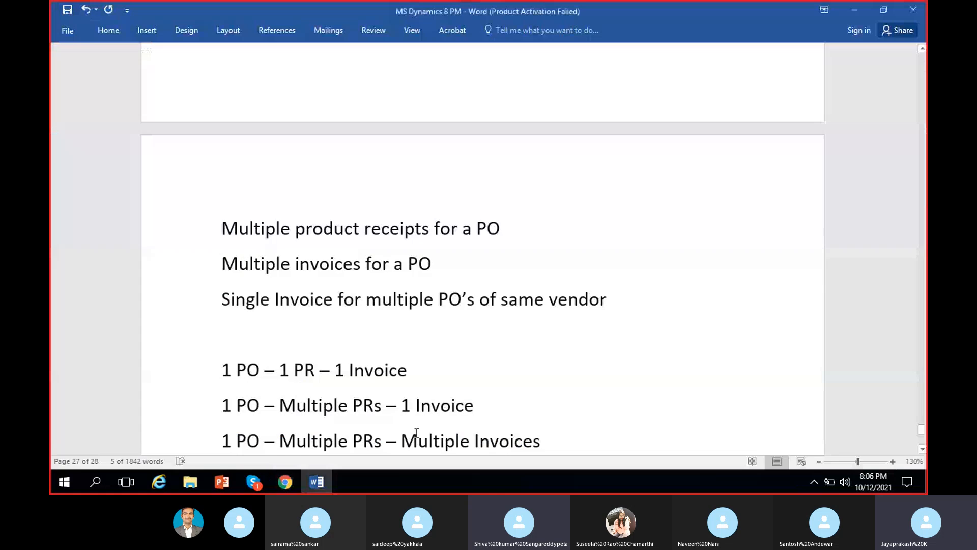
scroll(452, 371, down, 5)
click(253, 249)
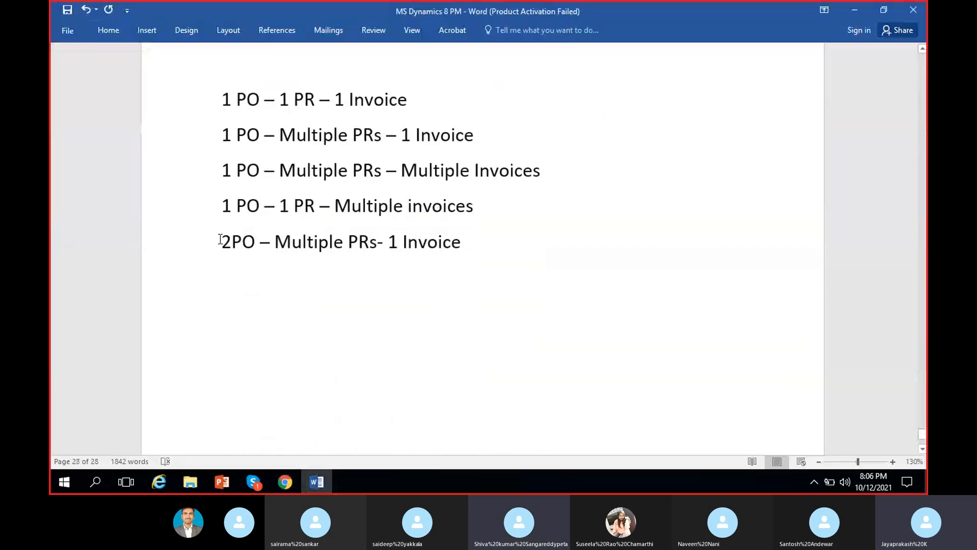
drag(220, 242, 509, 240)
click(349, 261)
drag(387, 241, 489, 247)
click(470, 336)
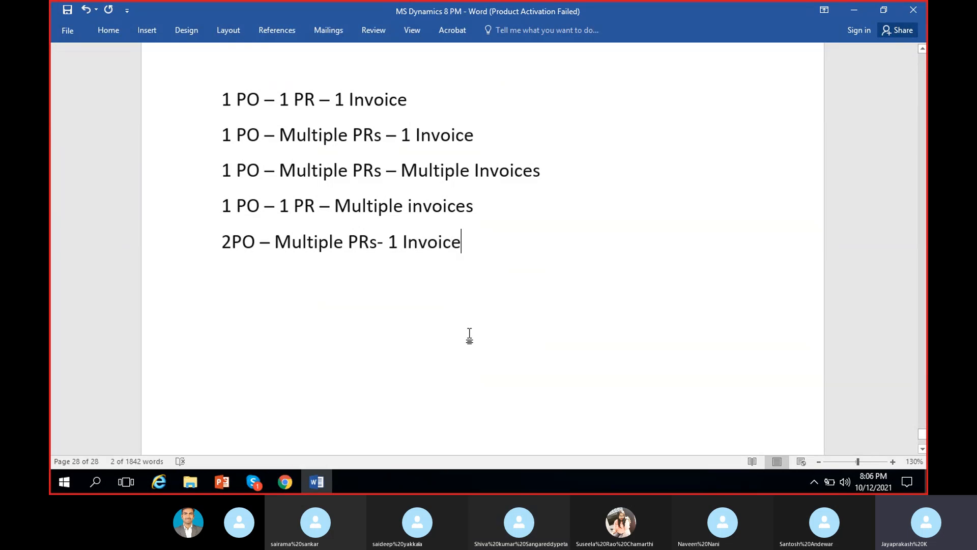
Check the participants in the Skype call window and minimize it to return to the Word notes.
click(266, 482)
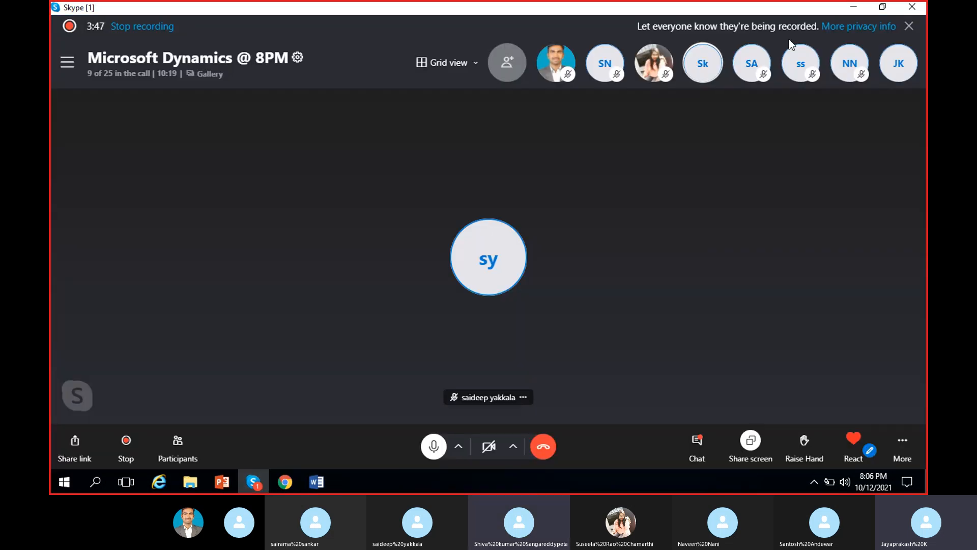
right_click(713, 76)
key(Escape)
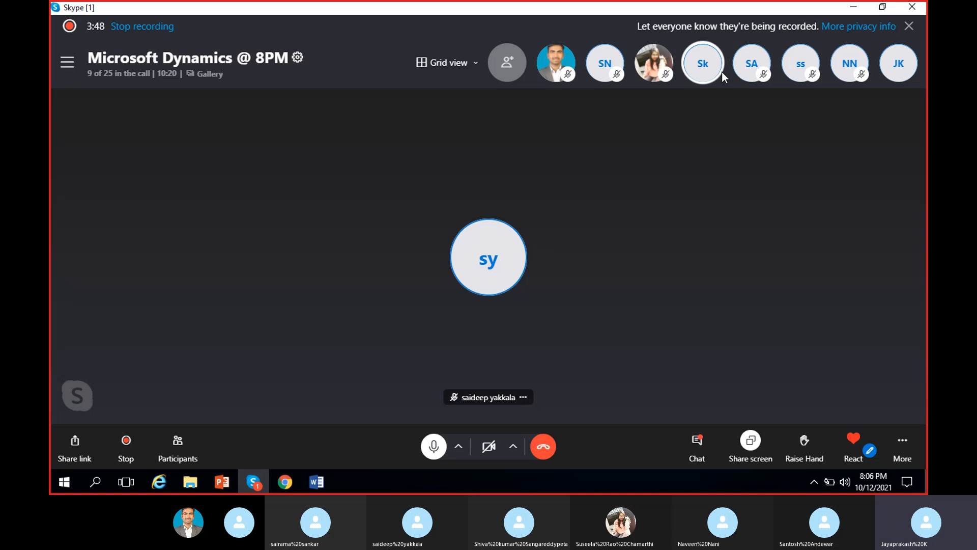
click(853, 7)
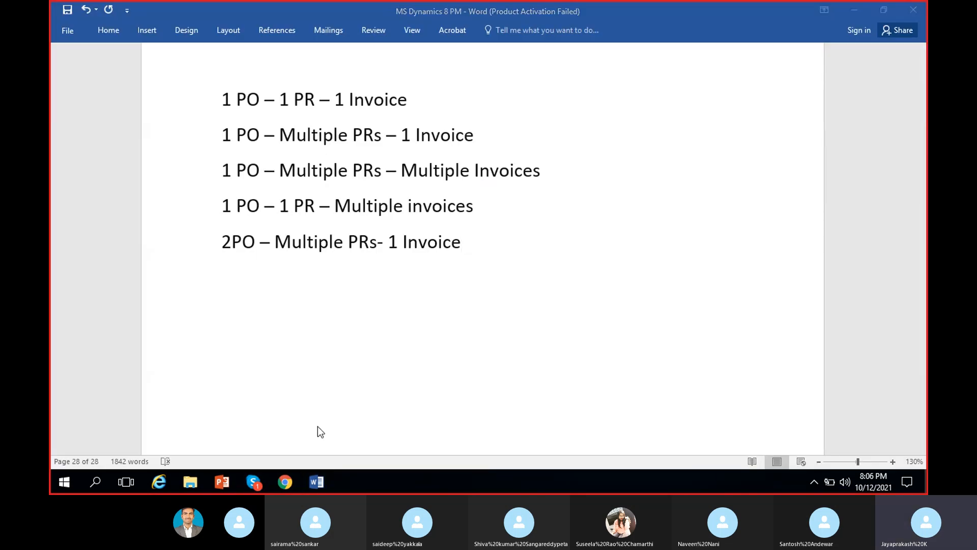
Switch back to Dynamics 365 in Chrome and open the All purchase orders list from Accounts payable.
click(287, 481)
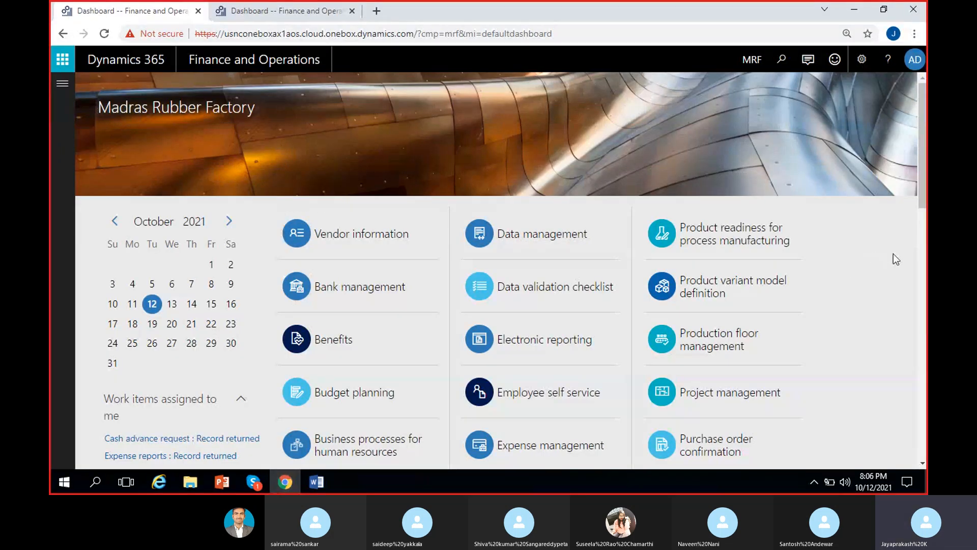
click(64, 86)
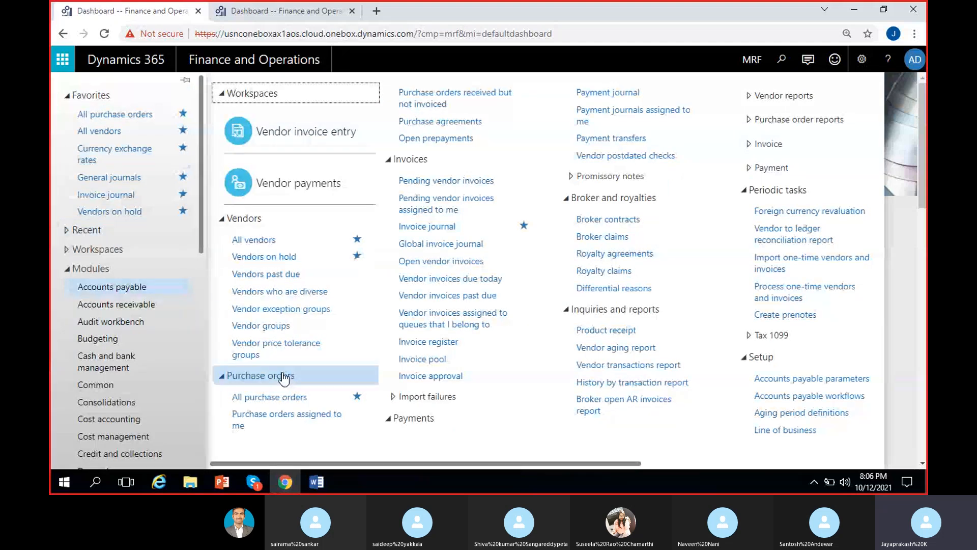
click(275, 399)
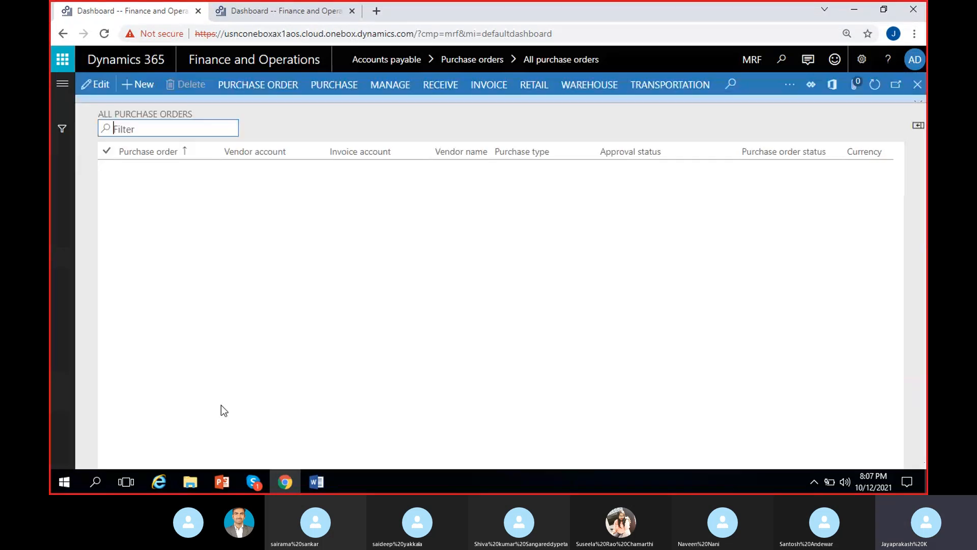
click(919, 104)
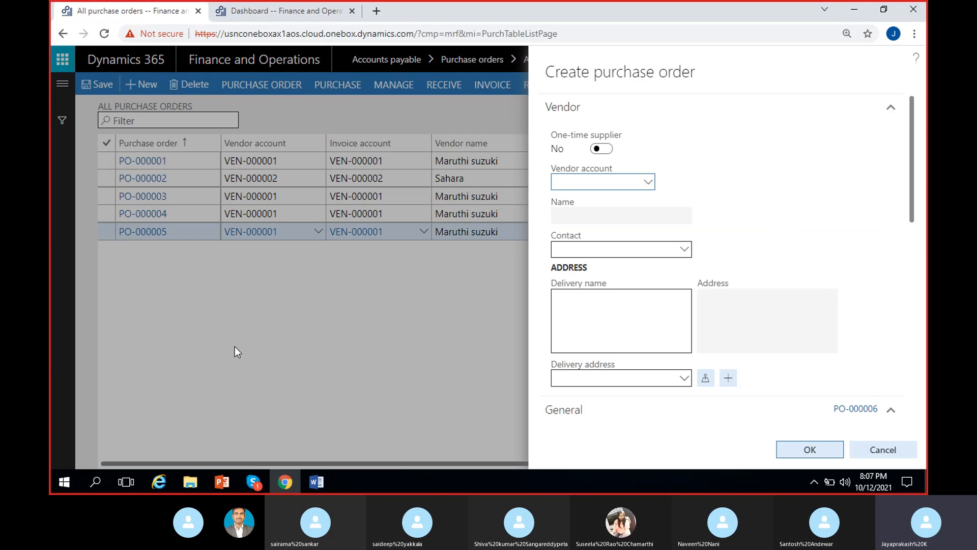
Create a purchase order for the vendor Maruthi suzuki with warehouse 11.
click(652, 183)
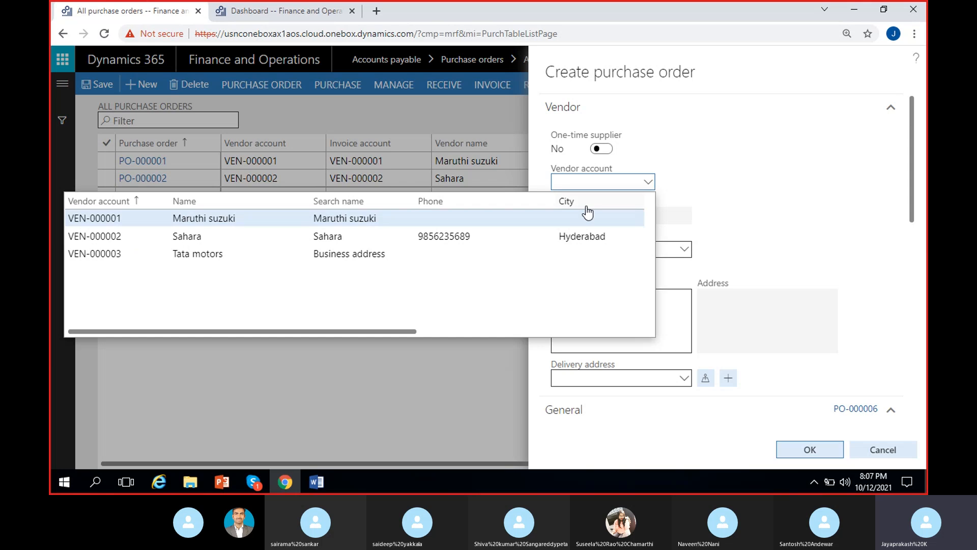
click(217, 219)
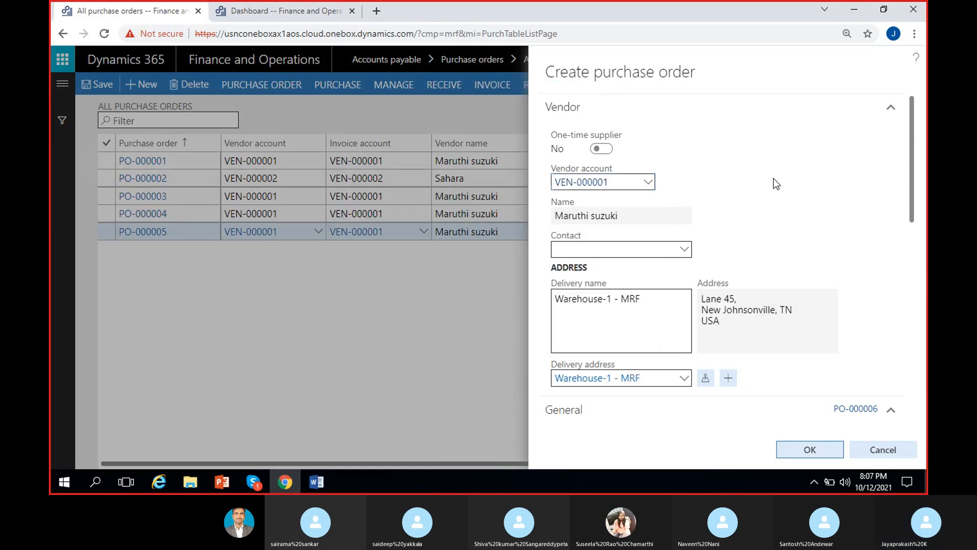
scroll(750, 222, down, 1)
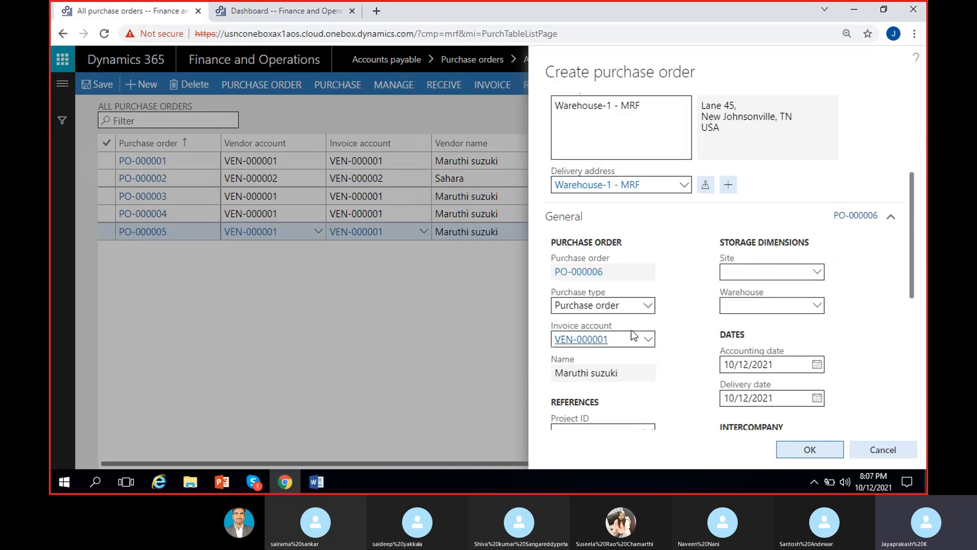
click(758, 305)
text(11)
scroll(688, 324, down, 4)
scroll(687, 324, down, 3)
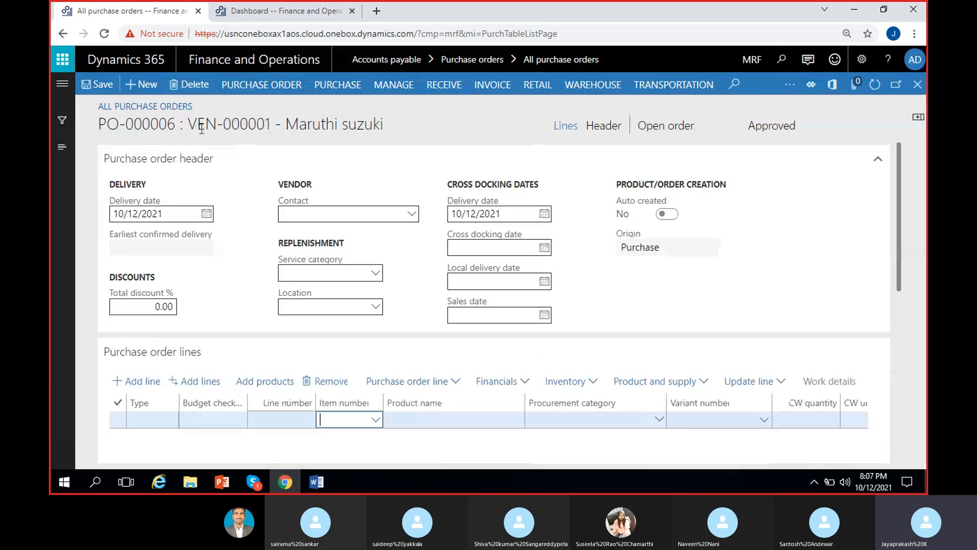
Fill the first purchase order line with item MRF-1 (Cycle) and set its quantity to 2.
click(375, 423)
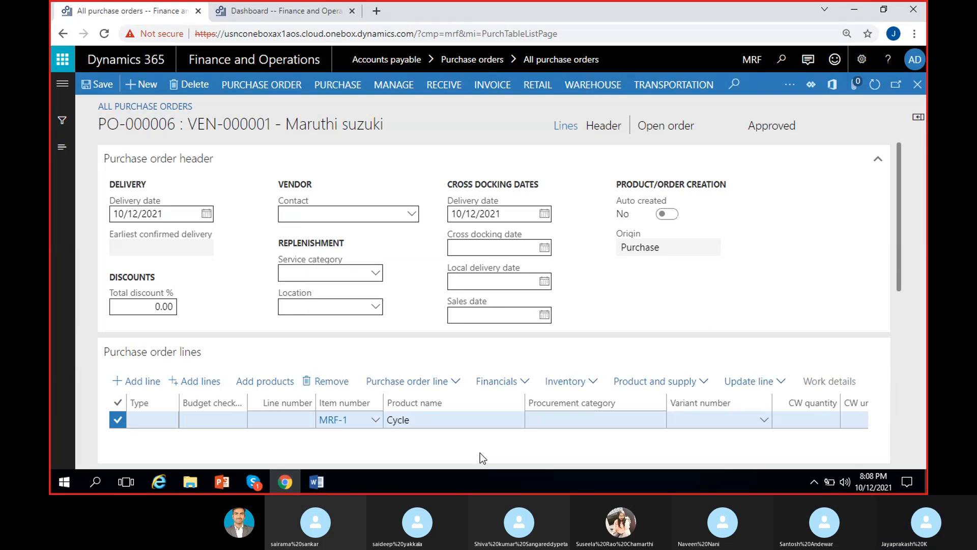
scroll(616, 457, right, 4)
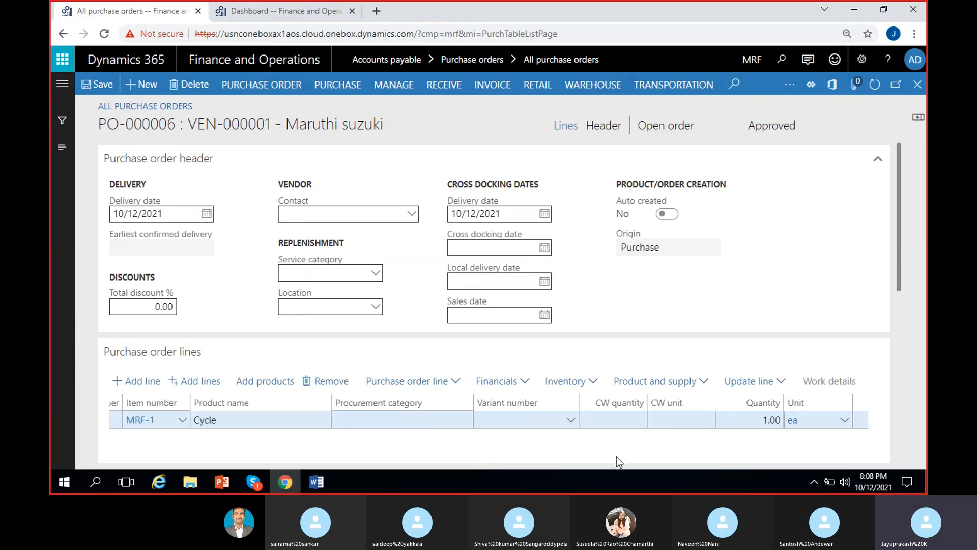
scroll(616, 457, right, 2)
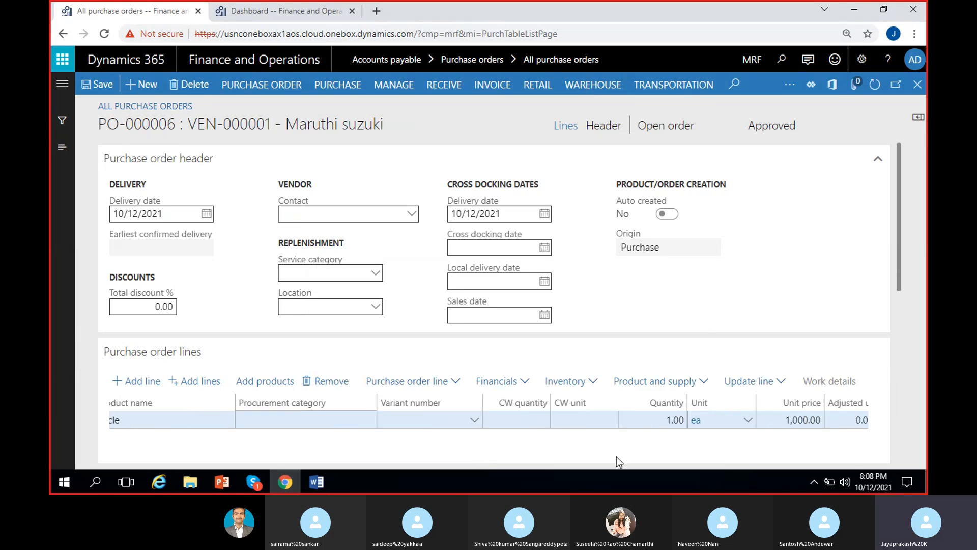
click(669, 420)
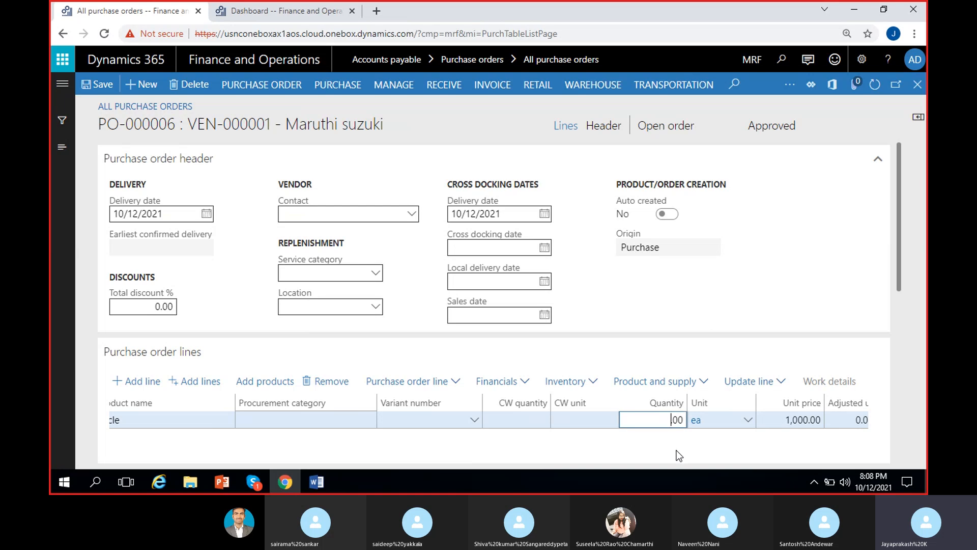
text(2)
In the purchase order header's financial dimensions, set Customers to 900 and MRF_Costcenter to CC/1.
click(611, 128)
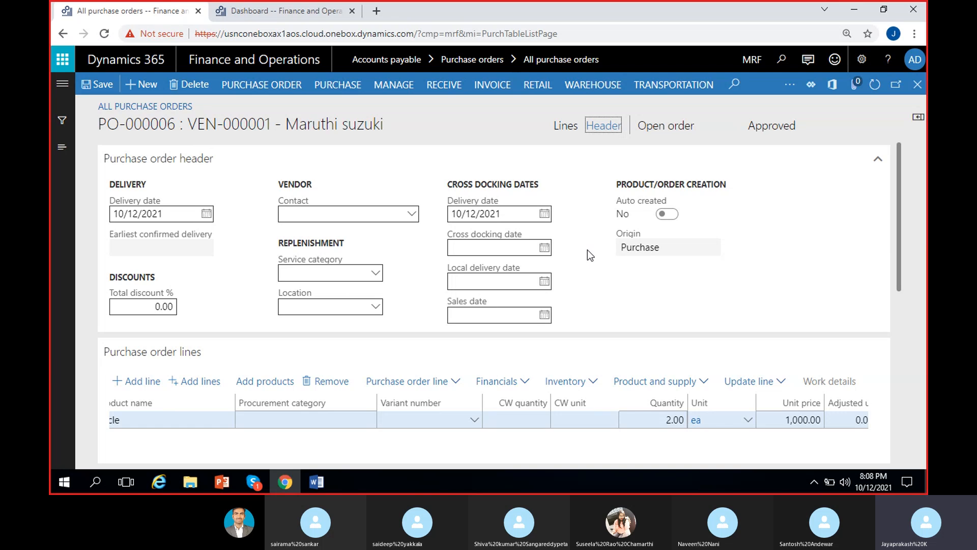
scroll(591, 252, down, 15)
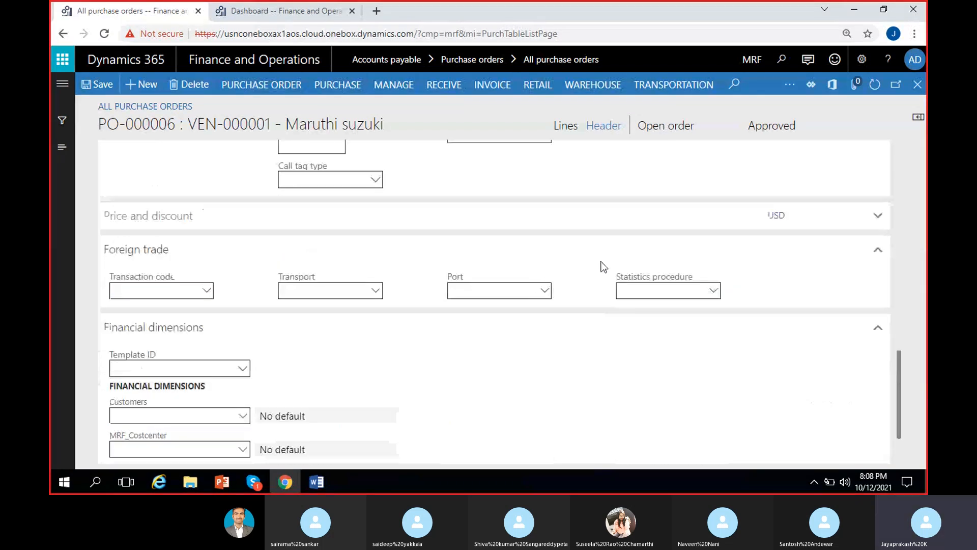
click(246, 347)
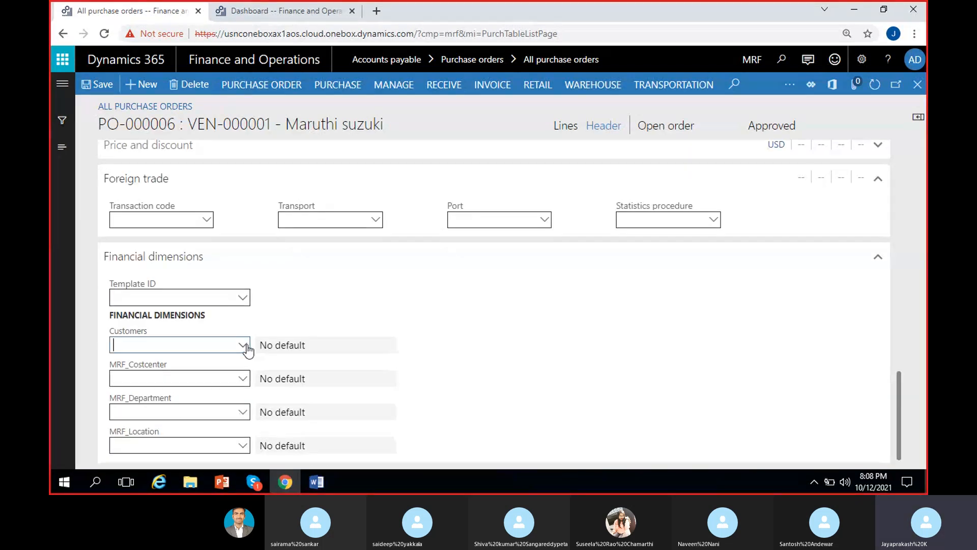
click(243, 346)
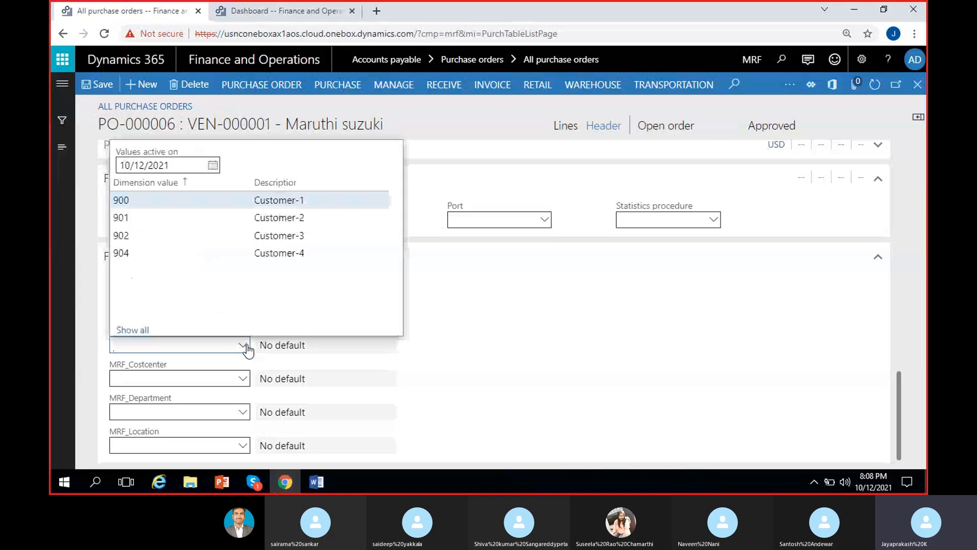
click(222, 201)
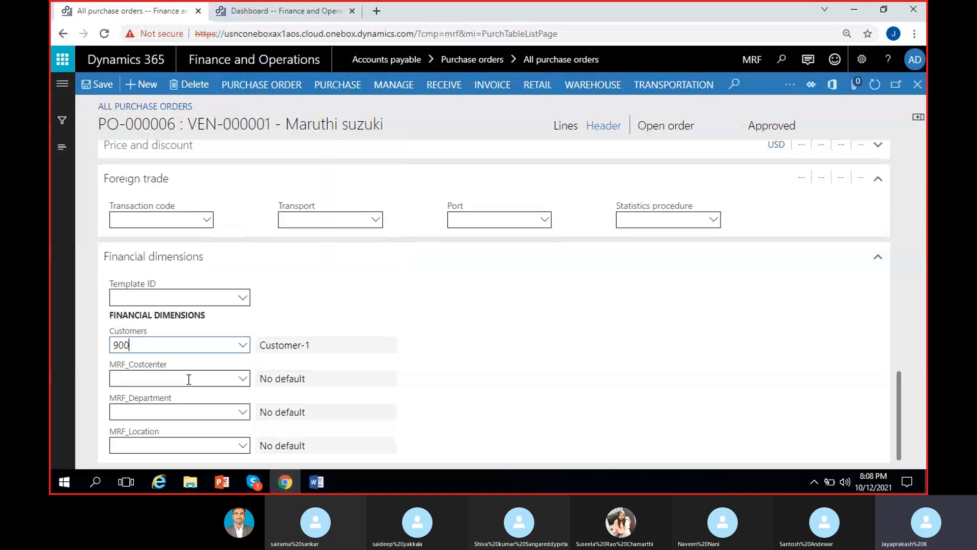
click(185, 379)
click(241, 380)
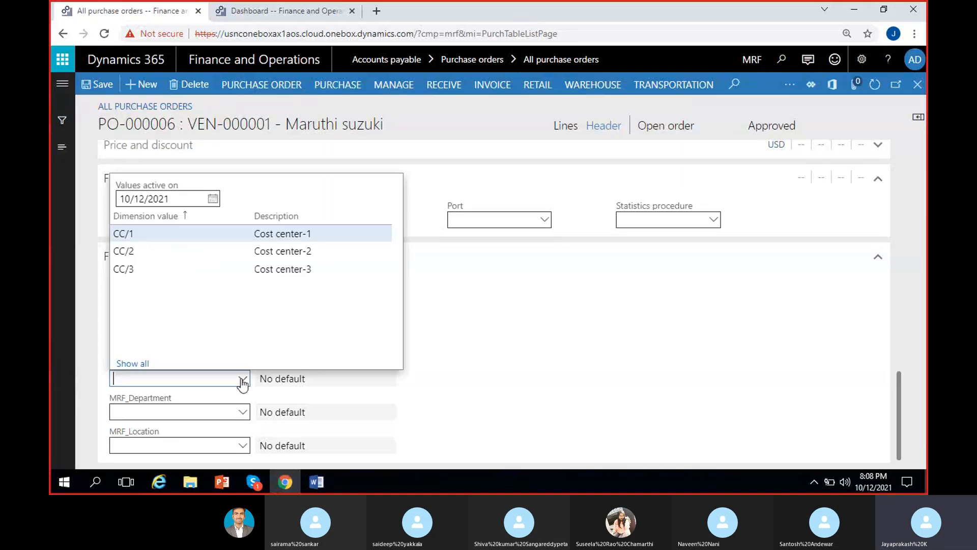
click(220, 234)
Set the header's MRF_Department to 200 (Finance) and MRF_Location to 100 (Hyderabad), accept the order line update and save the order.
click(244, 413)
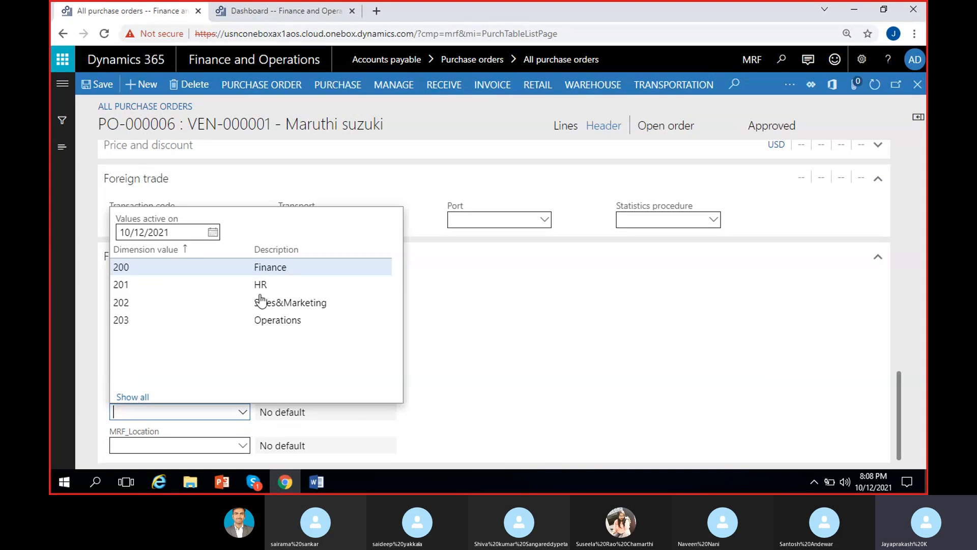
click(265, 267)
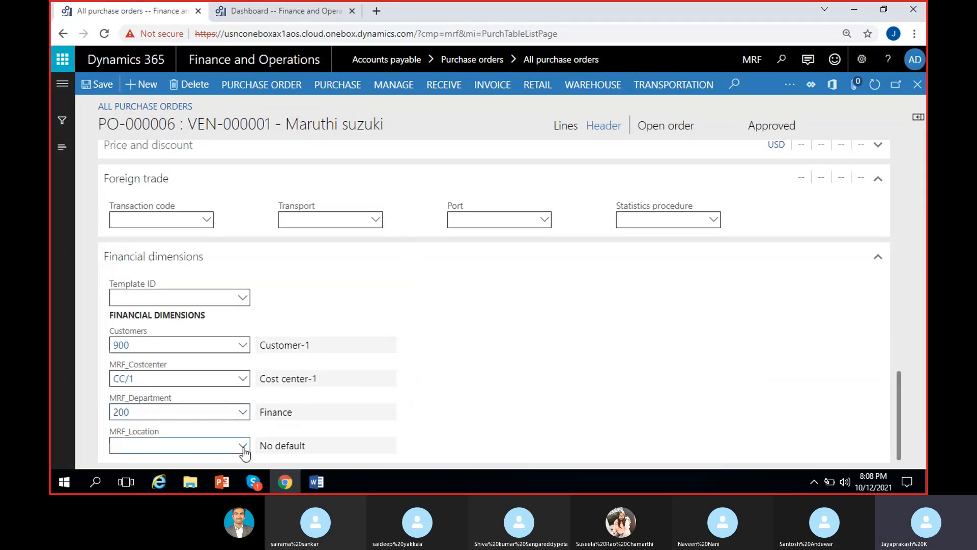
click(244, 447)
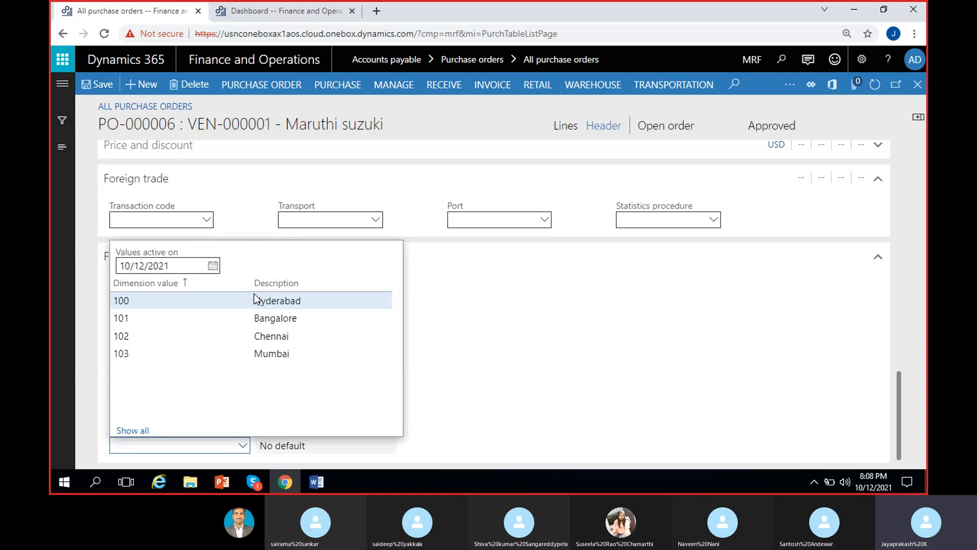
click(255, 296)
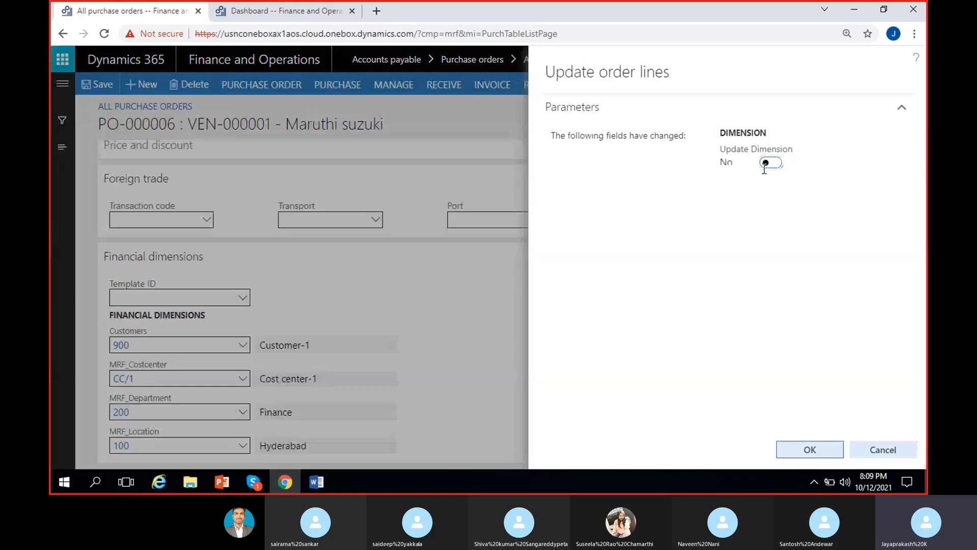
click(810, 451)
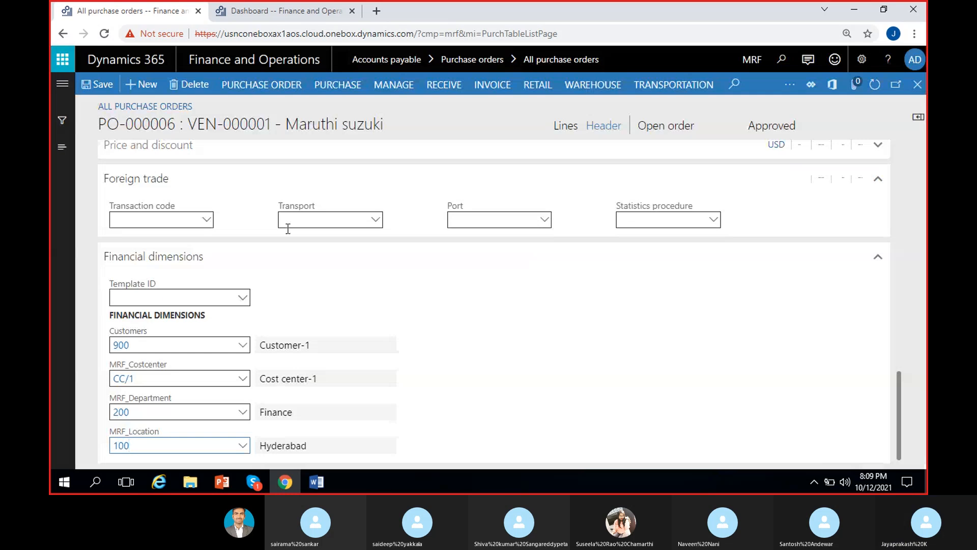
click(99, 87)
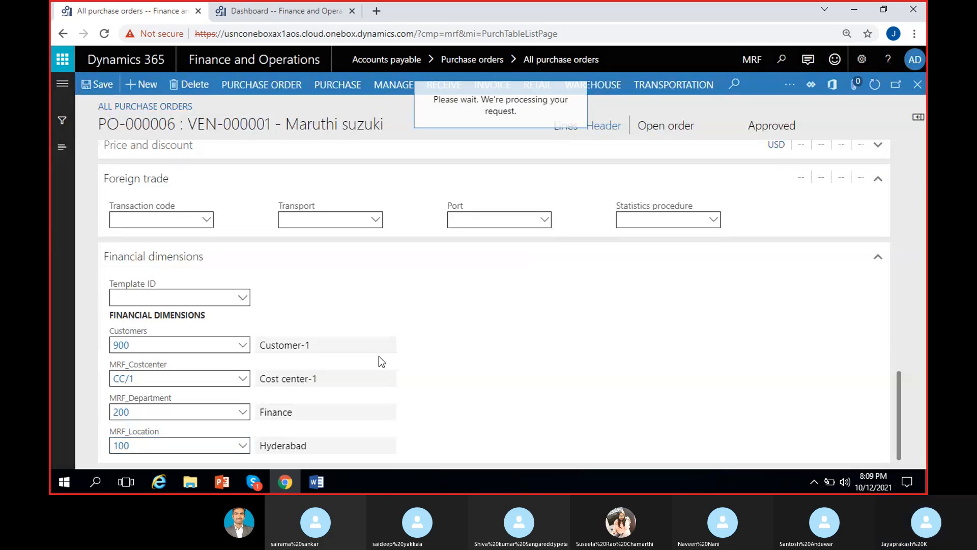
Return to the order lines, review the Cycle line and confirm the purchase order.
click(571, 130)
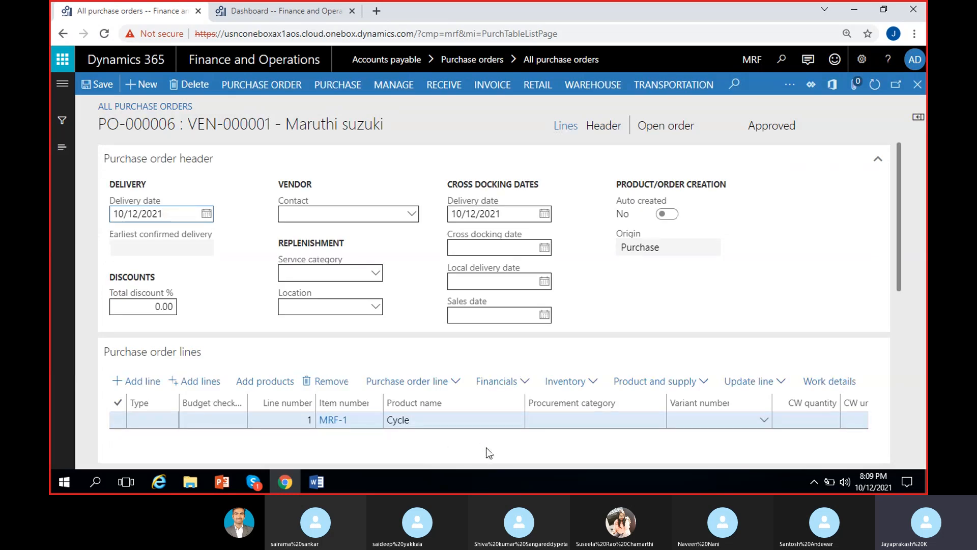
scroll(488, 453, right, 7)
scroll(488, 454, left, 7)
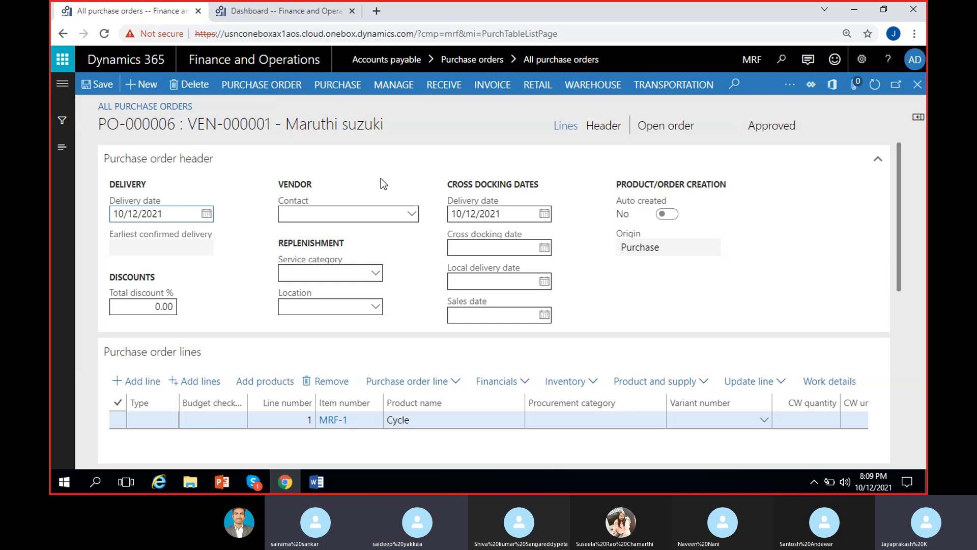
click(340, 91)
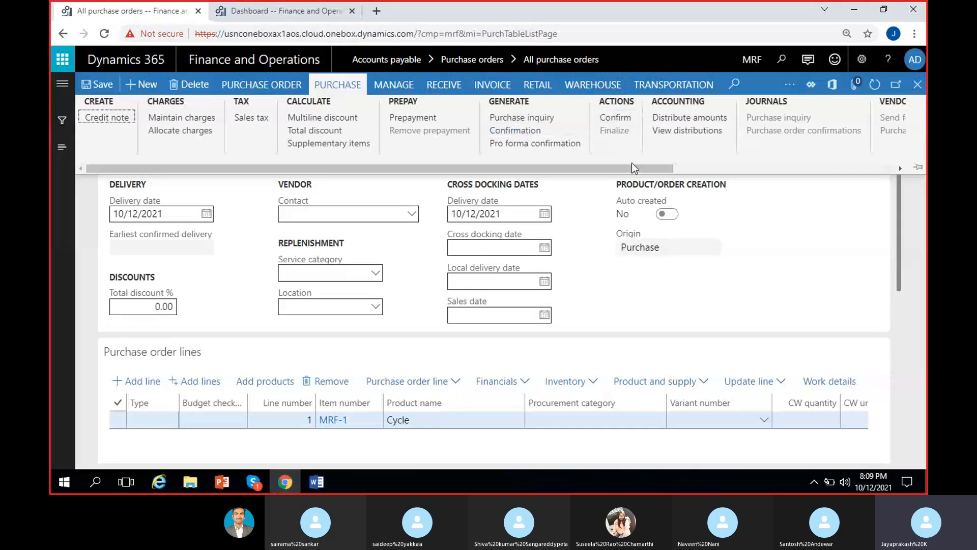
click(616, 117)
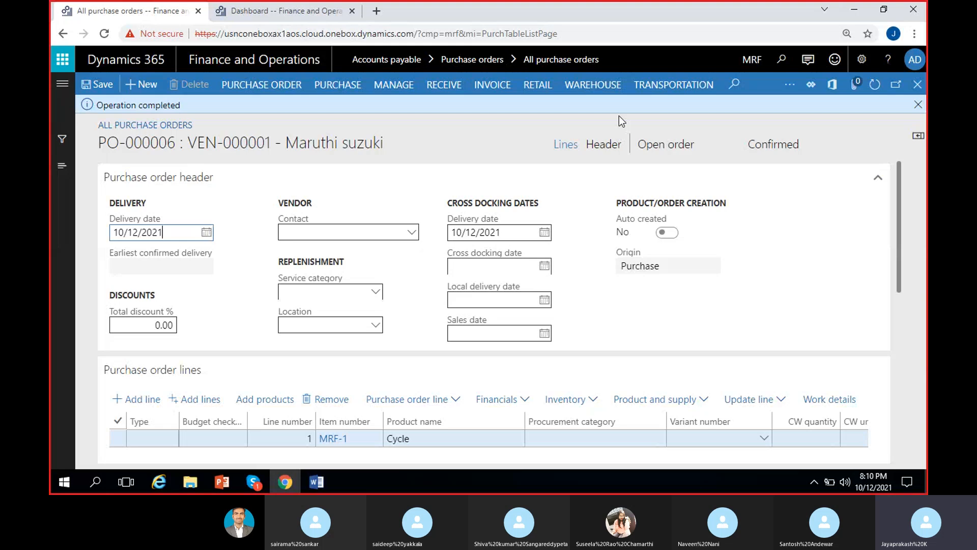
Post the product receipt for the confirmed Cycle purchase order.
click(442, 86)
click(102, 122)
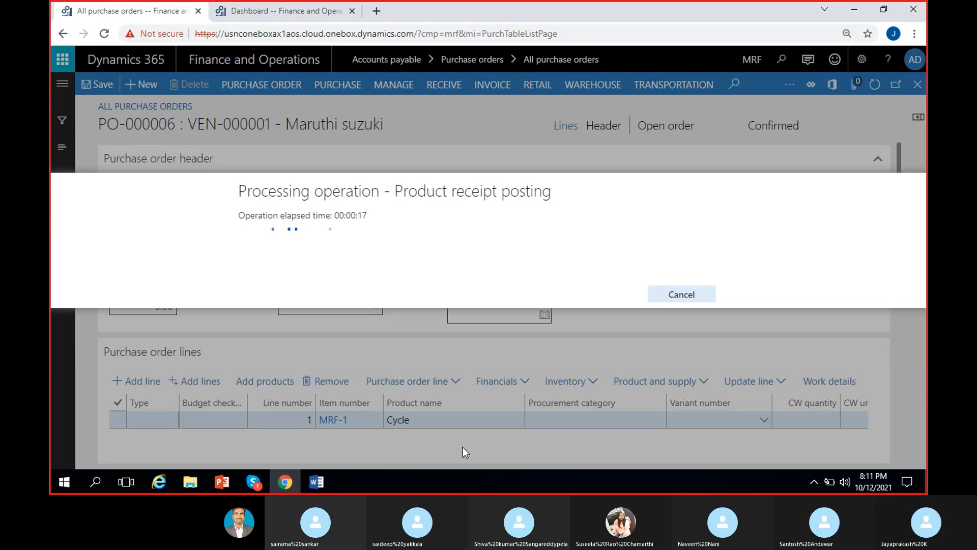
click(259, 484)
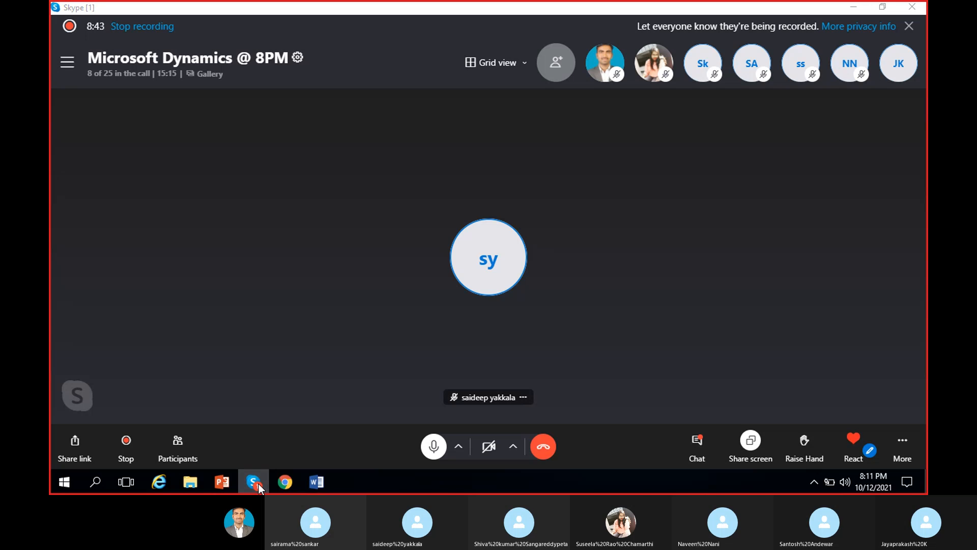
click(259, 483)
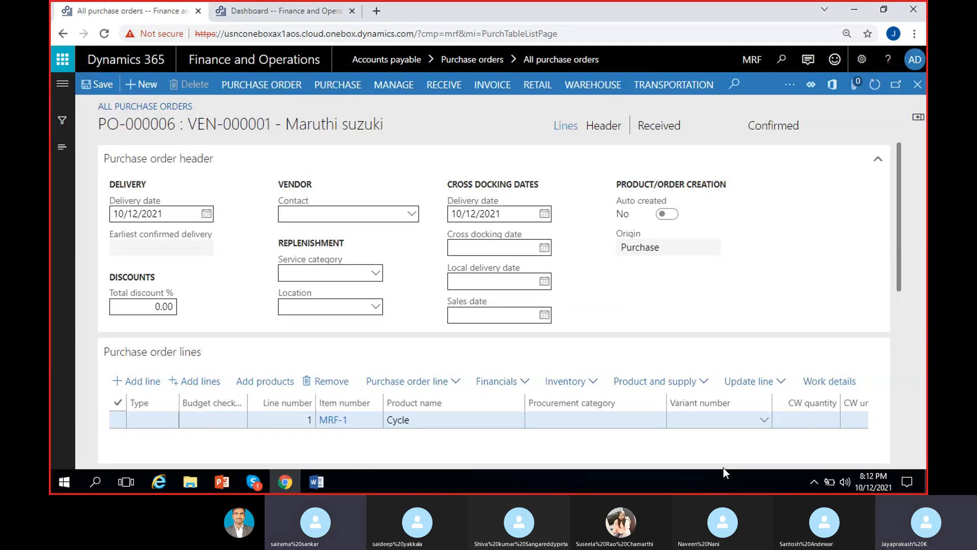
Open the product receipt journal of the received Cycle purchase order and view its voucher transactions.
click(623, 426)
click(445, 87)
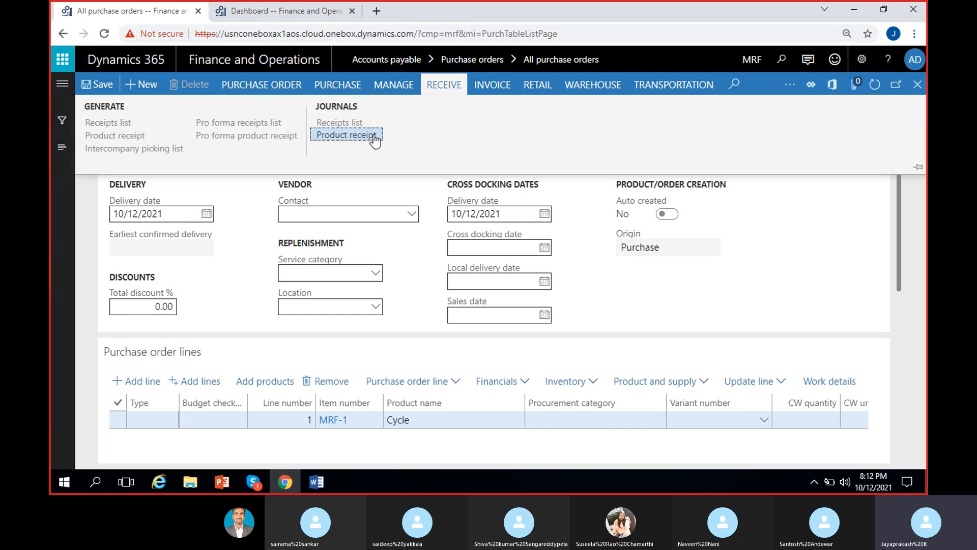
click(356, 135)
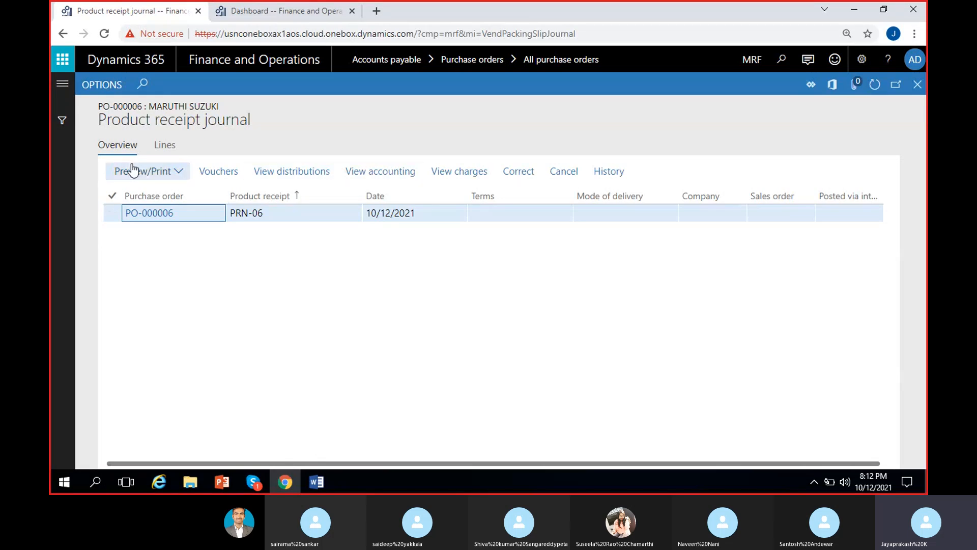
click(212, 170)
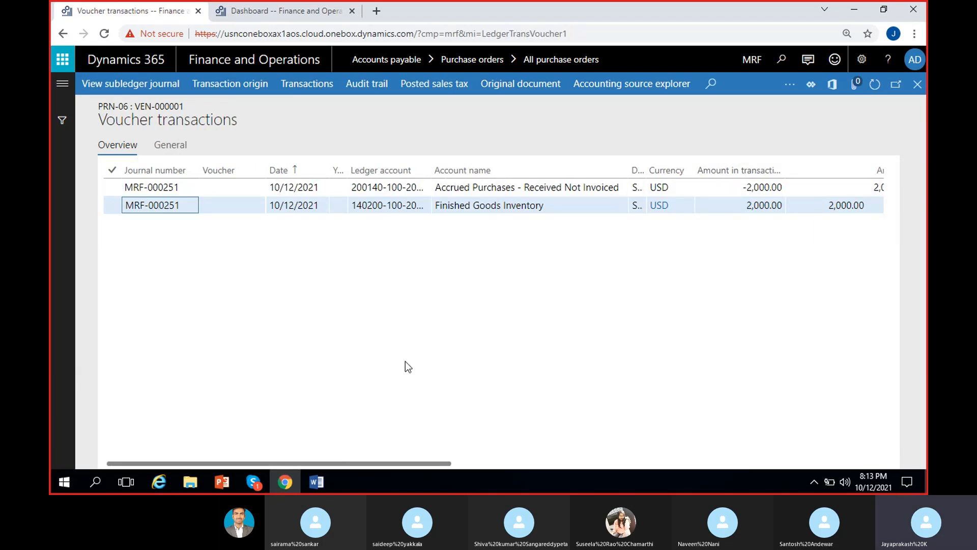
Examine the posting types and amounts of the product receipt's voucher transactions.
drag(405, 464, 689, 465)
click(609, 207)
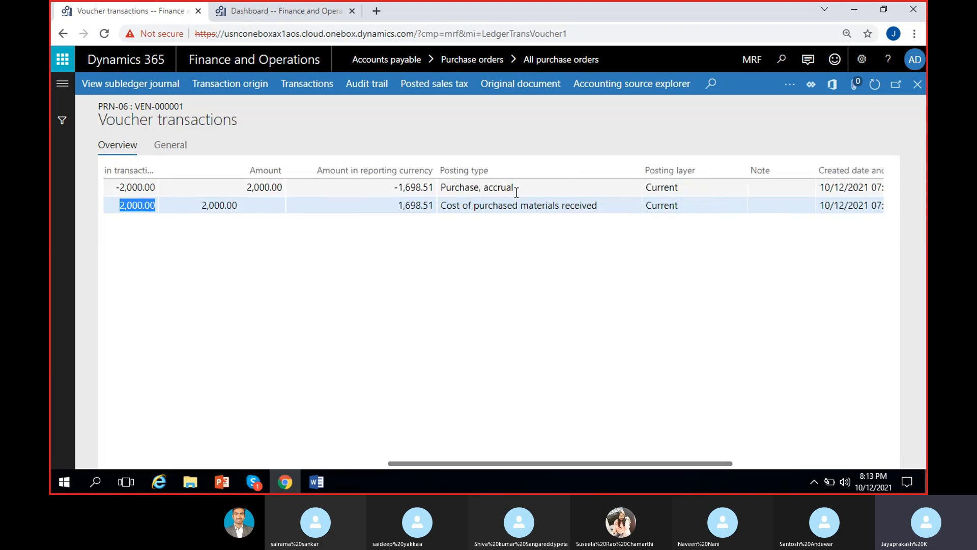
drag(519, 188, 309, 258)
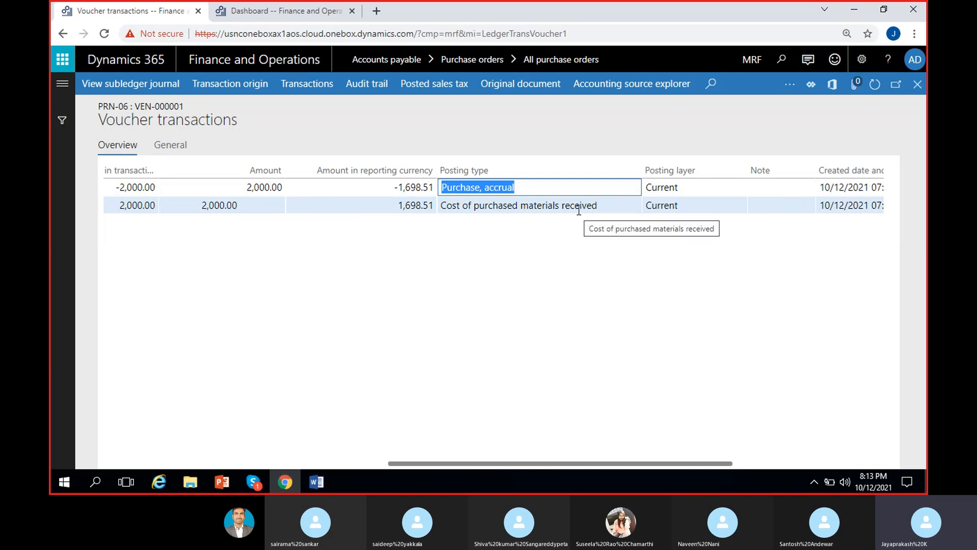
drag(577, 209, 469, 223)
click(468, 223)
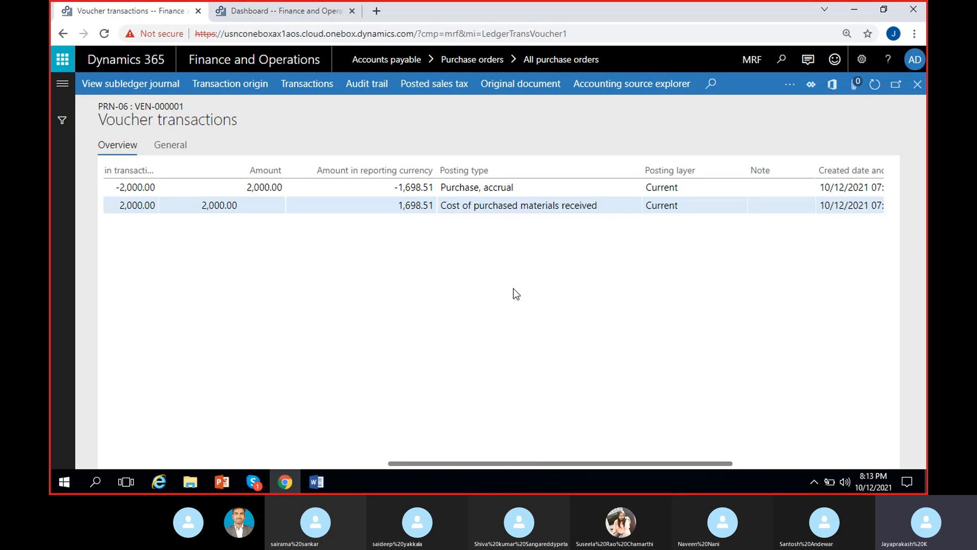
click(195, 208)
drag(194, 208, 430, 271)
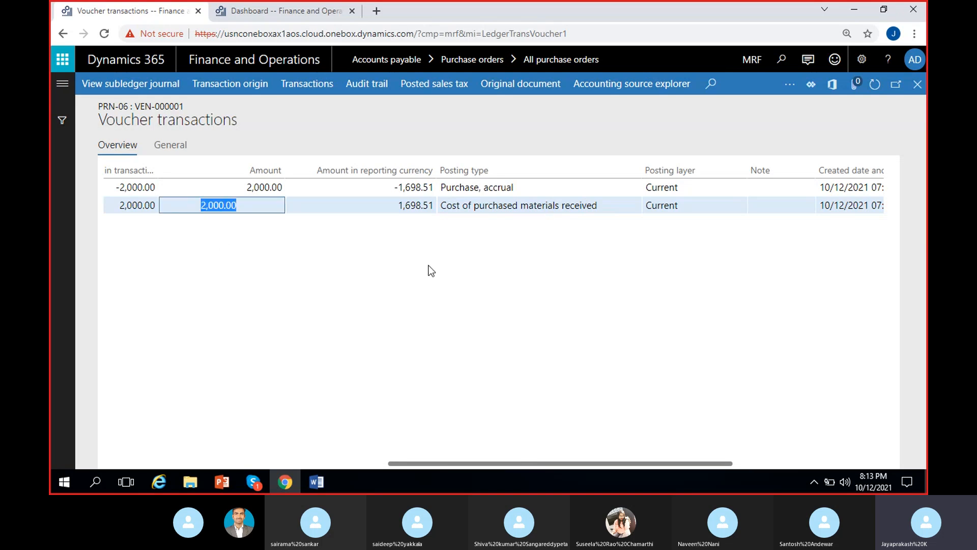
click(430, 271)
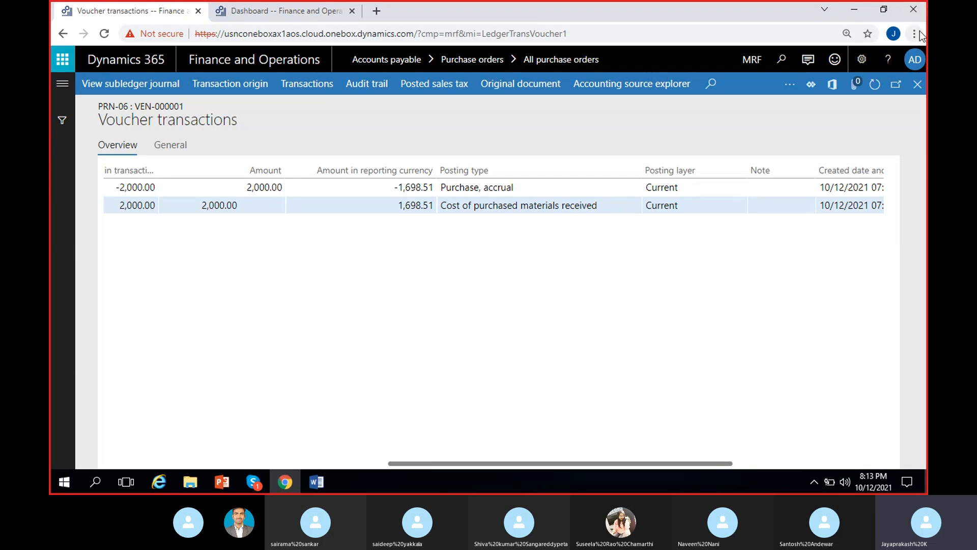
Leave the receipt journal, check the Cycle order's status and return to the list of all purchase orders.
click(918, 85)
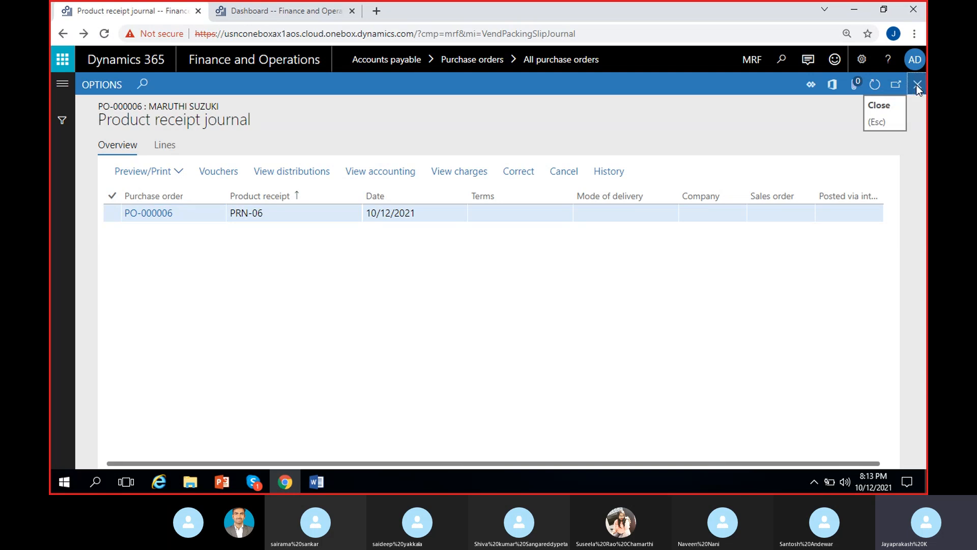
click(917, 84)
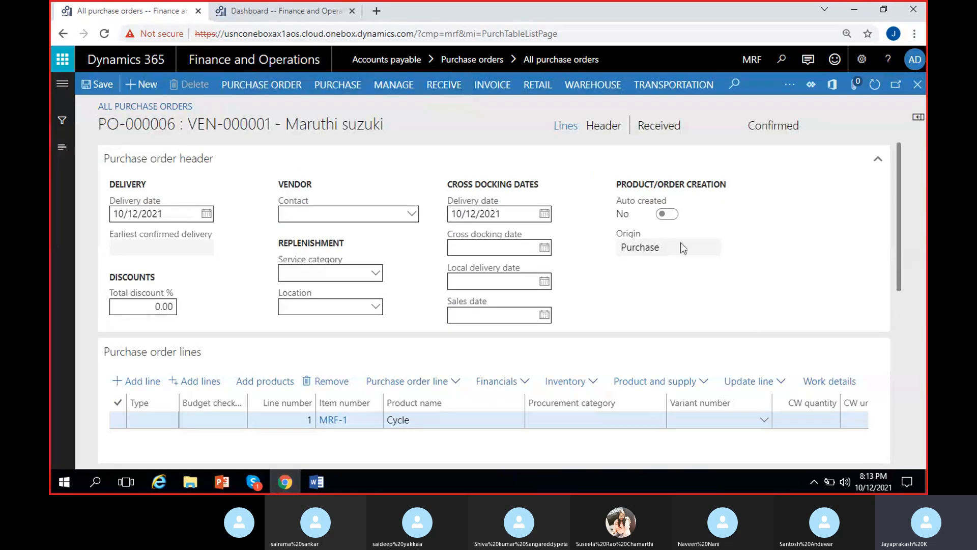
click(661, 127)
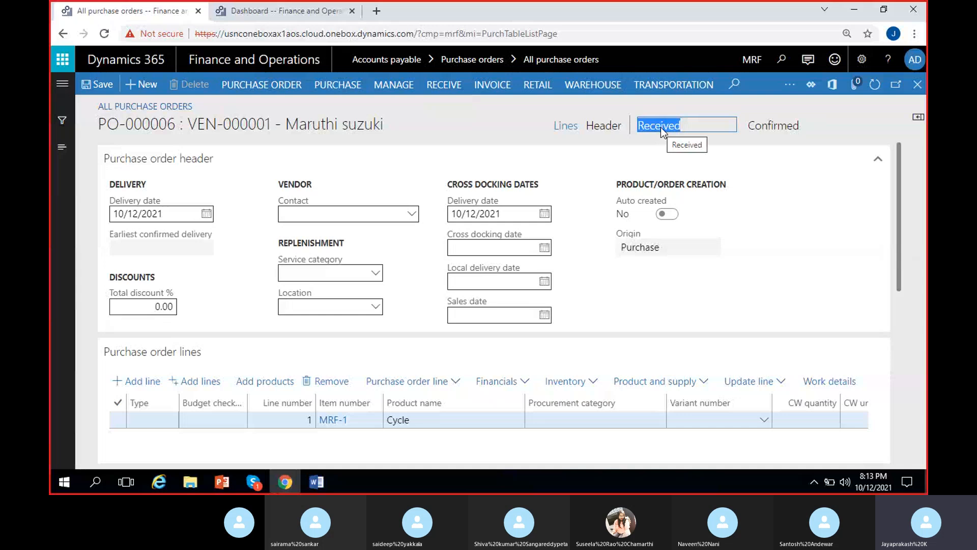
click(644, 133)
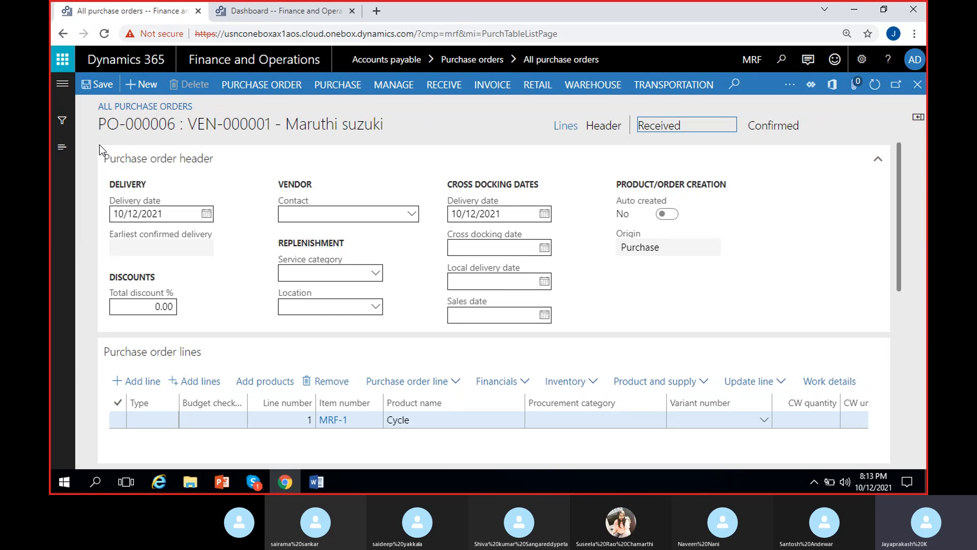
click(918, 84)
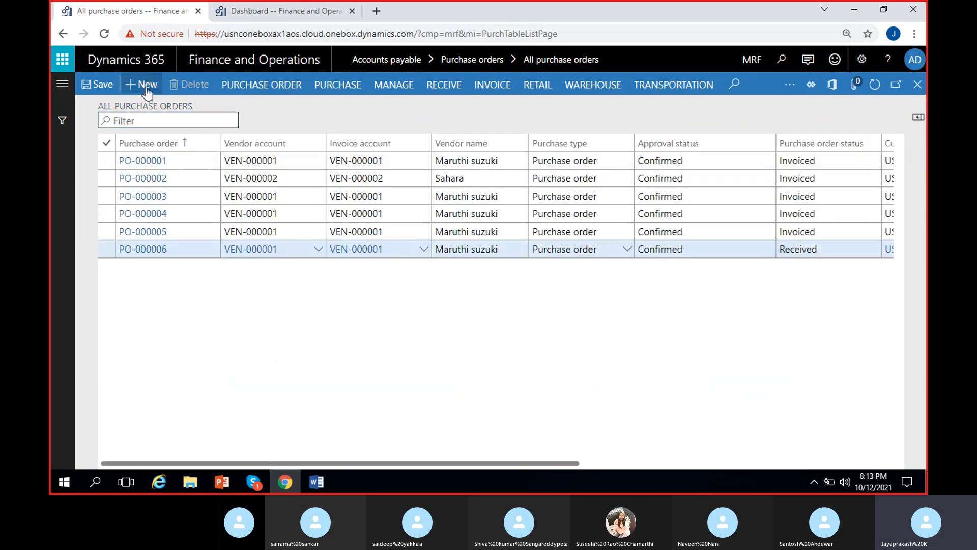
Create another purchase order for vendor VEN-000001 (Maruthi suzuki) with warehouse 11.
click(147, 88)
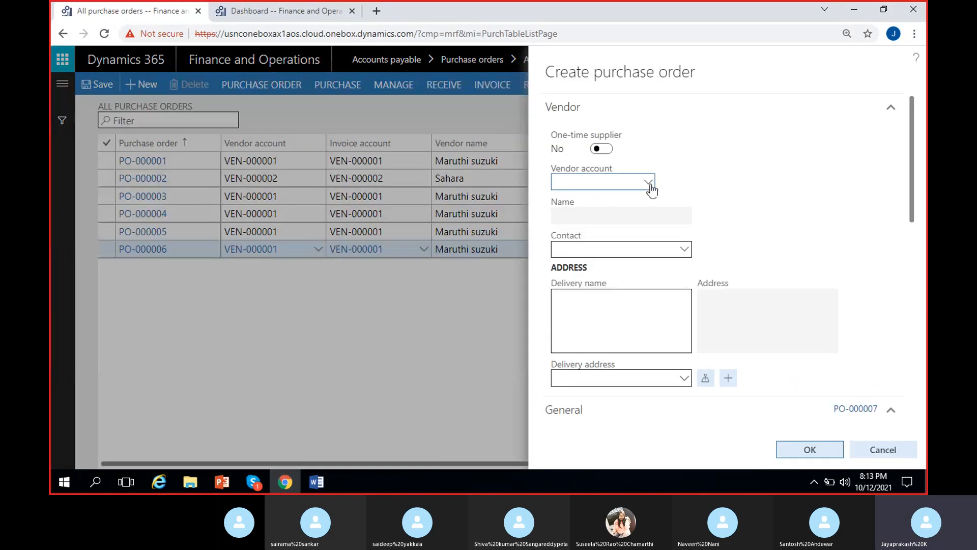
click(648, 182)
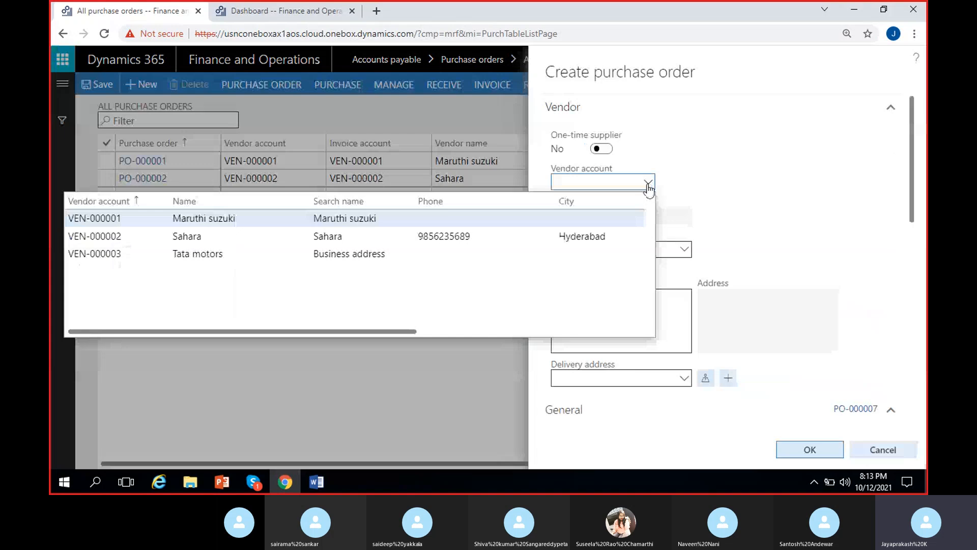
click(217, 220)
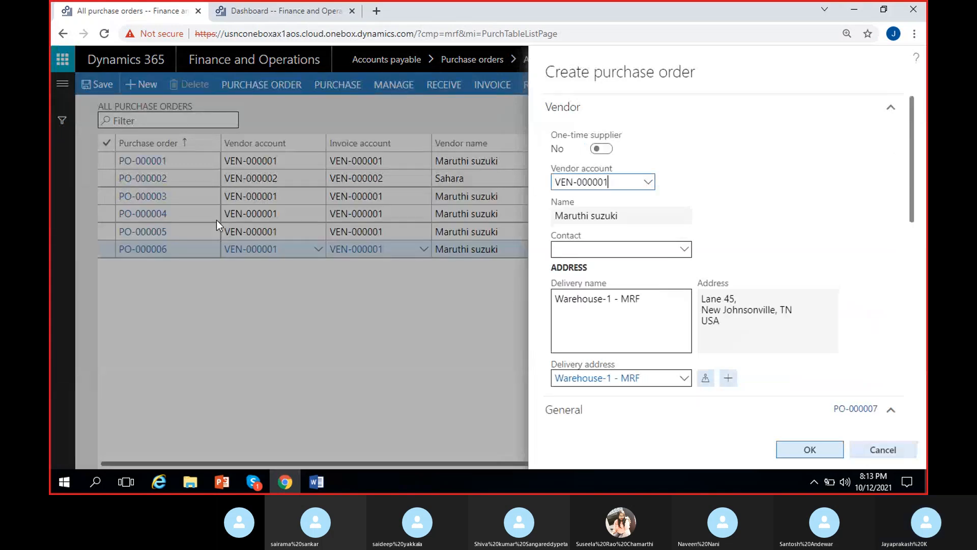
scroll(787, 149, down, 8)
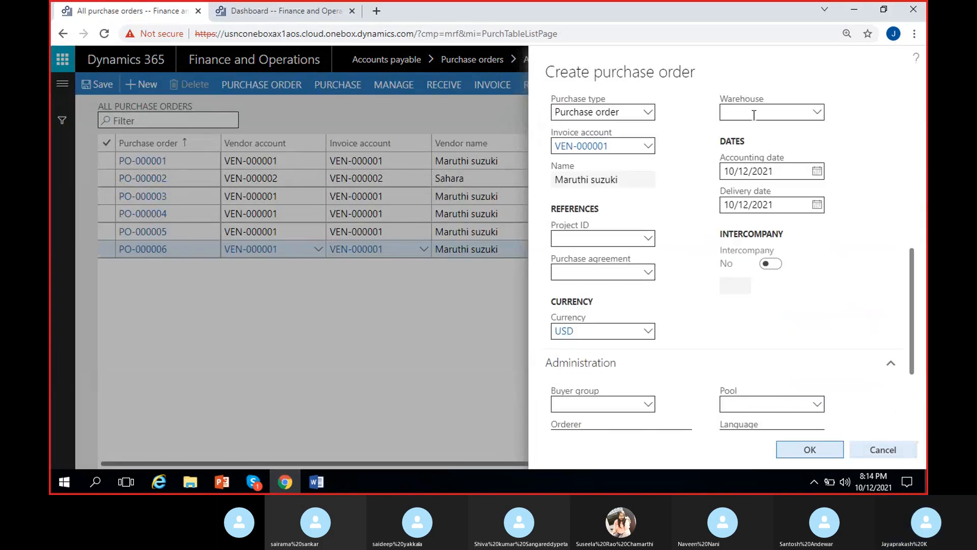
text(11)
scroll(672, 153, up, 3)
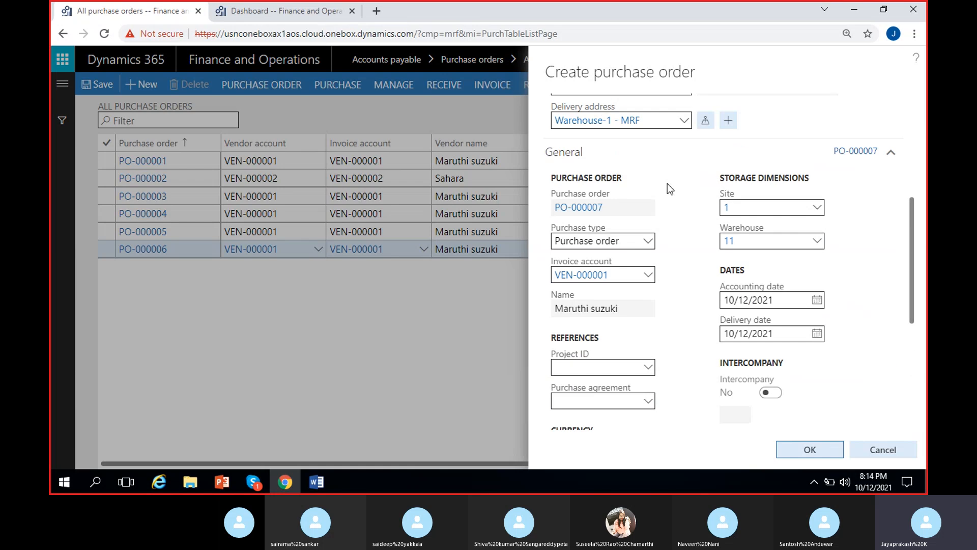
scroll(670, 219, down, 1)
scroll(671, 255, down, 4)
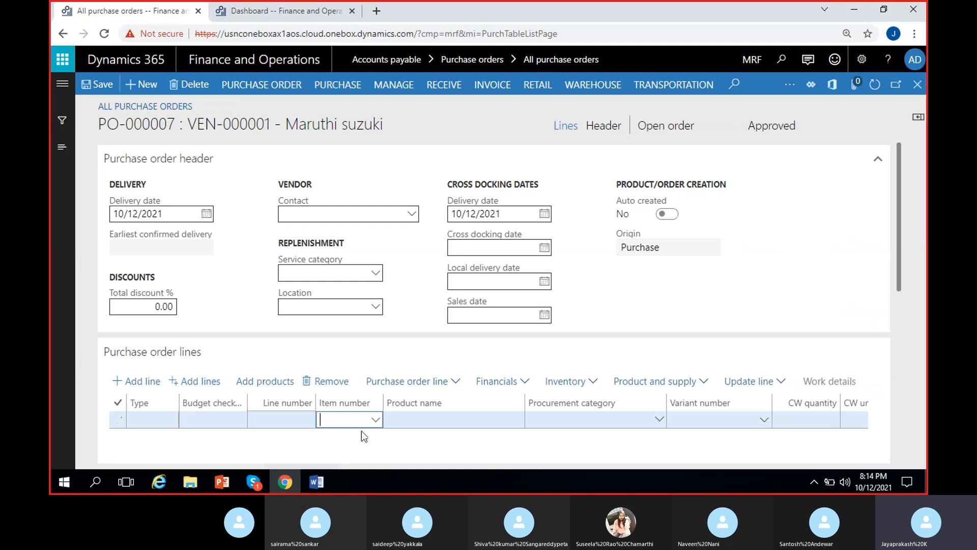
Select item MRF-2 (Iphone12Mini) on the first line of the new purchase order.
click(374, 422)
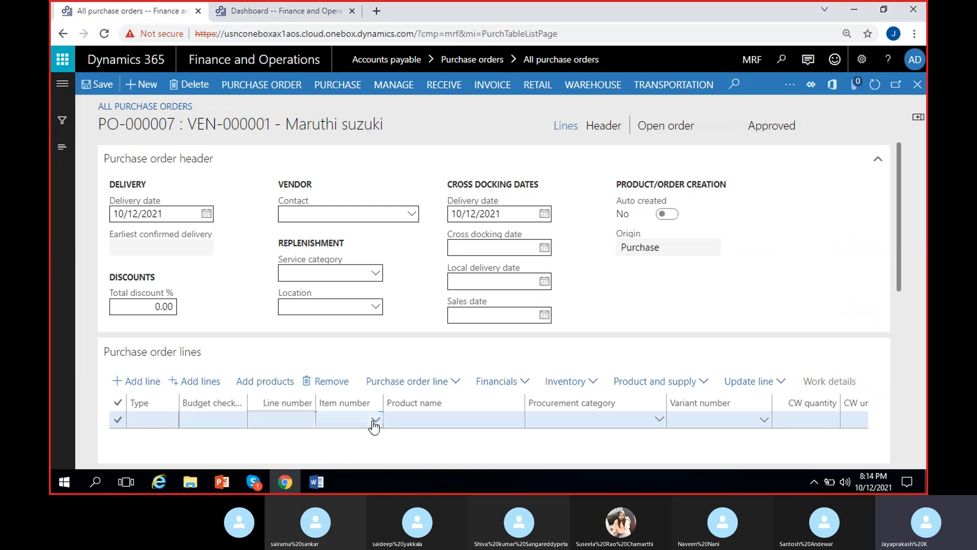
click(375, 421)
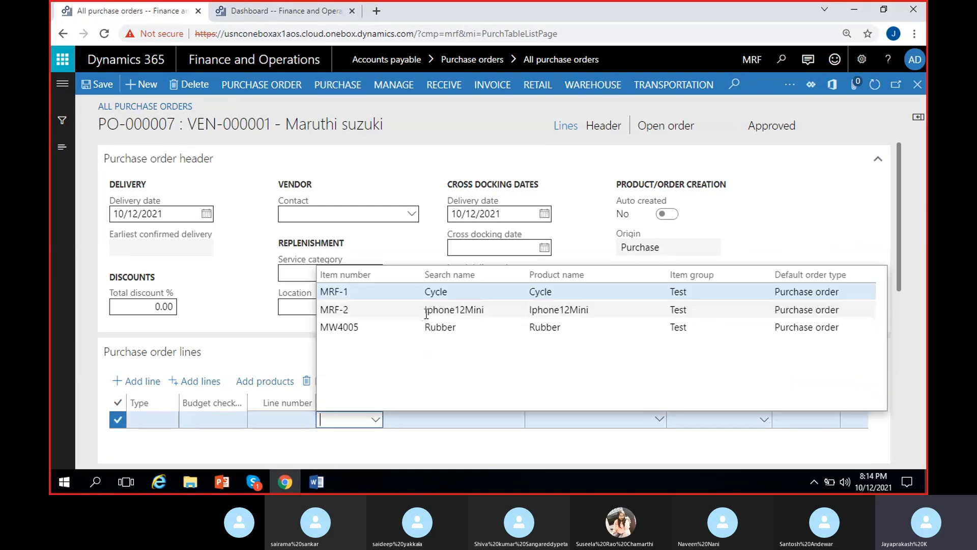
click(430, 314)
click(429, 443)
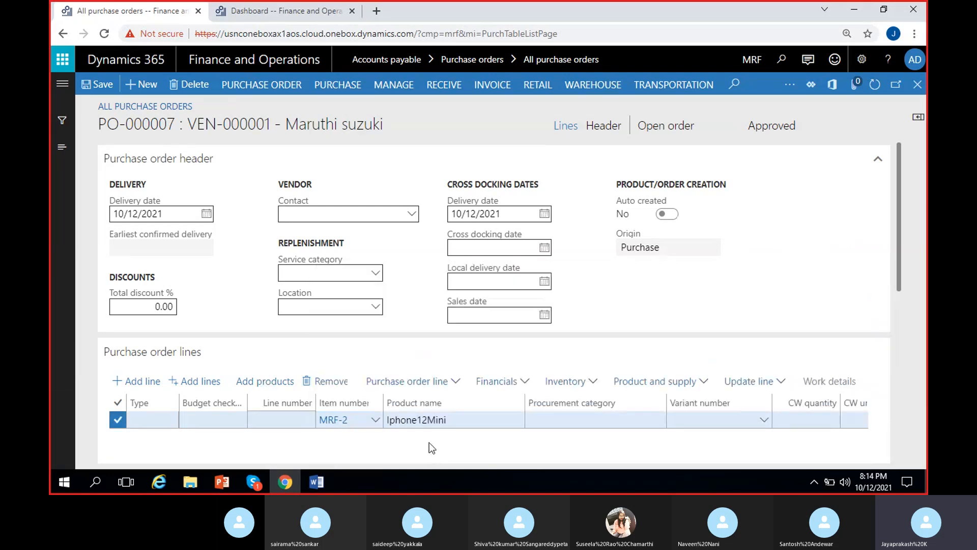
In the line's product dimensions, choose the Black 256GB combination (MRF-2-256GB) for the Iphone12Mini.
scroll(429, 442, right, 3)
scroll(430, 443, left, 3)
scroll(901, 311, down, 3)
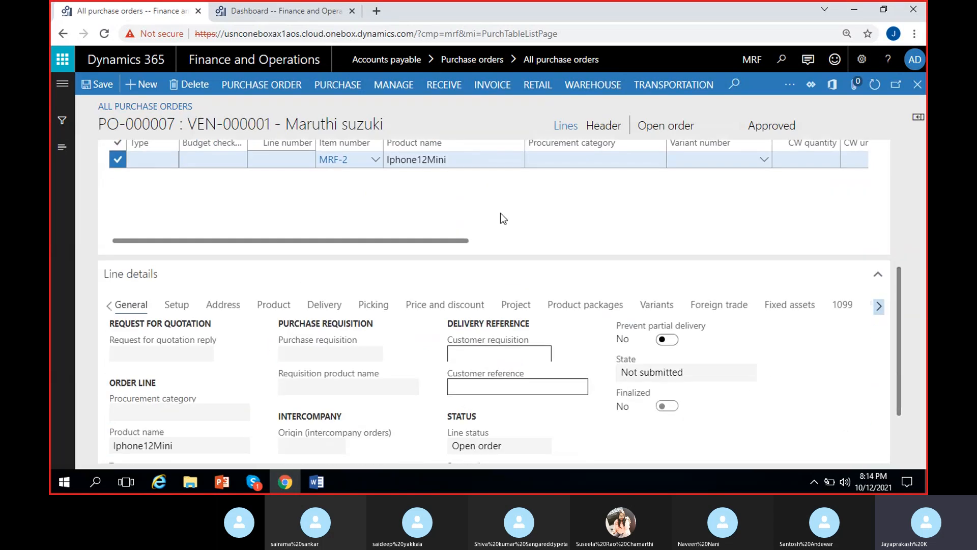
click(284, 307)
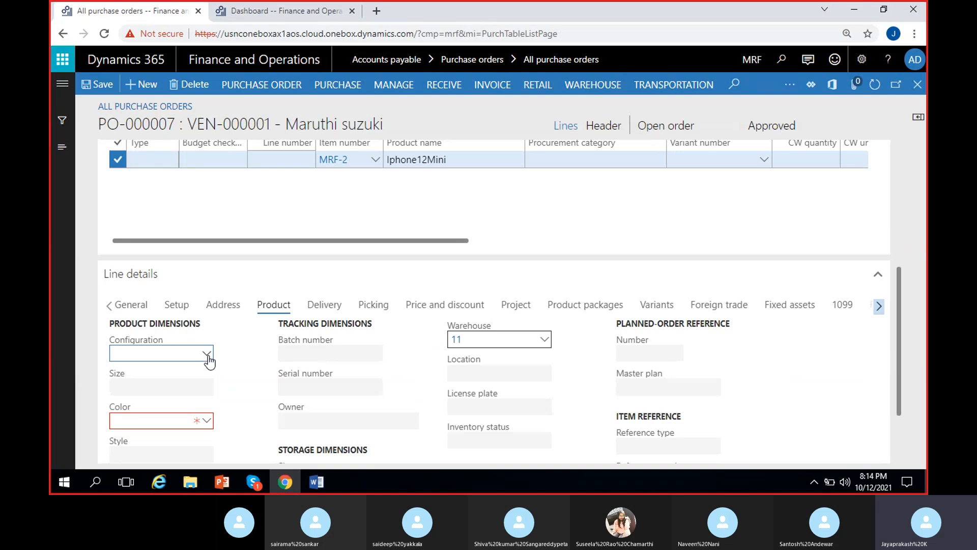
click(207, 356)
click(209, 423)
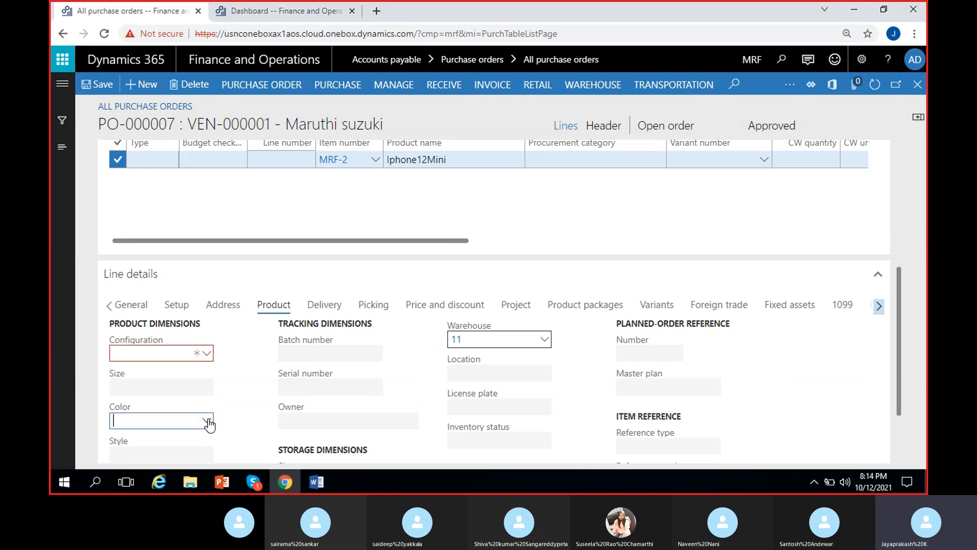
click(207, 422)
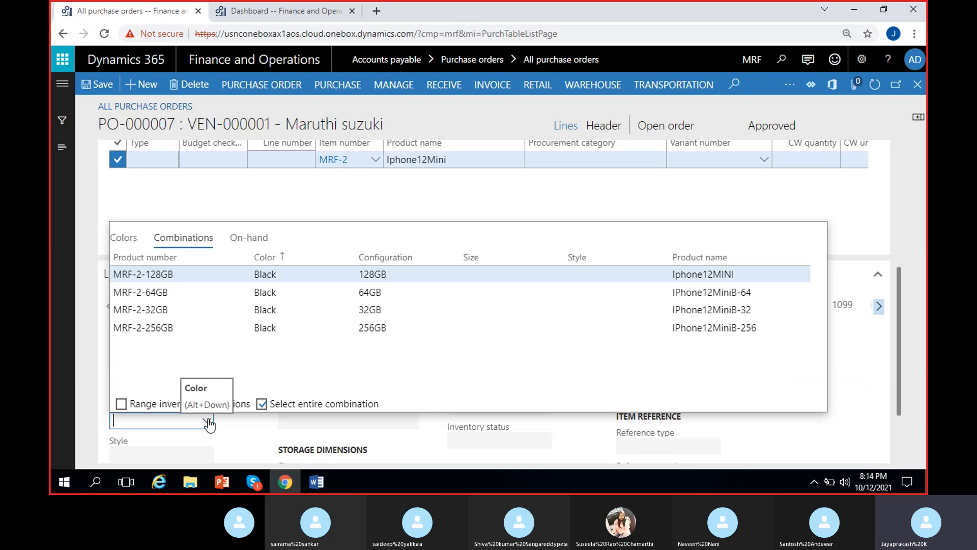
click(283, 327)
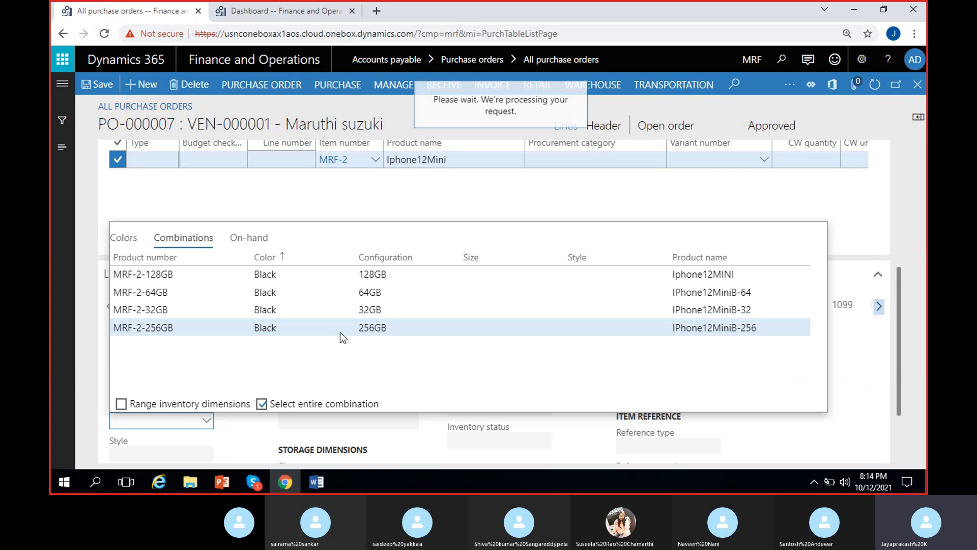
Set the Iphone12Mini line's quantity to 2 and its unit price to 1500.
click(581, 351)
text(1500)
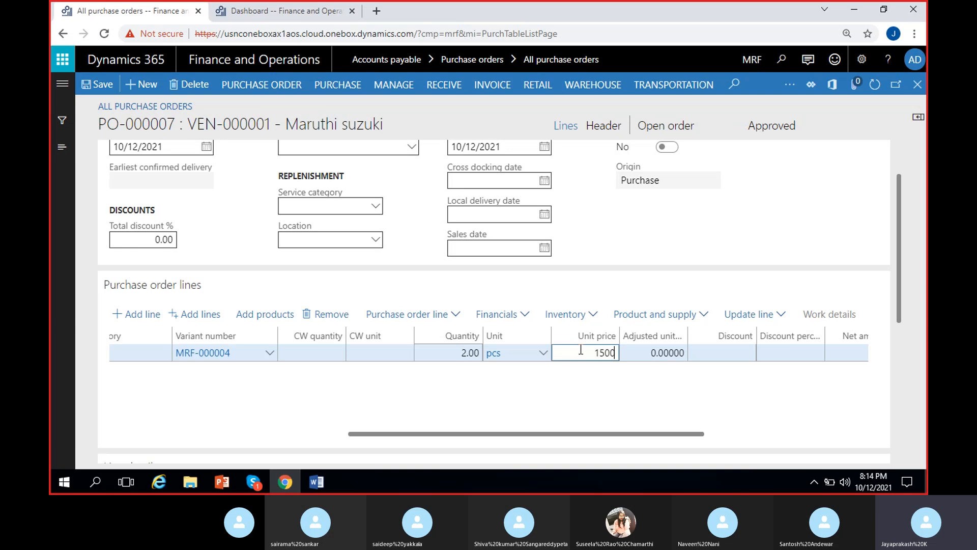
click(530, 396)
scroll(530, 396, right, 5)
click(308, 355)
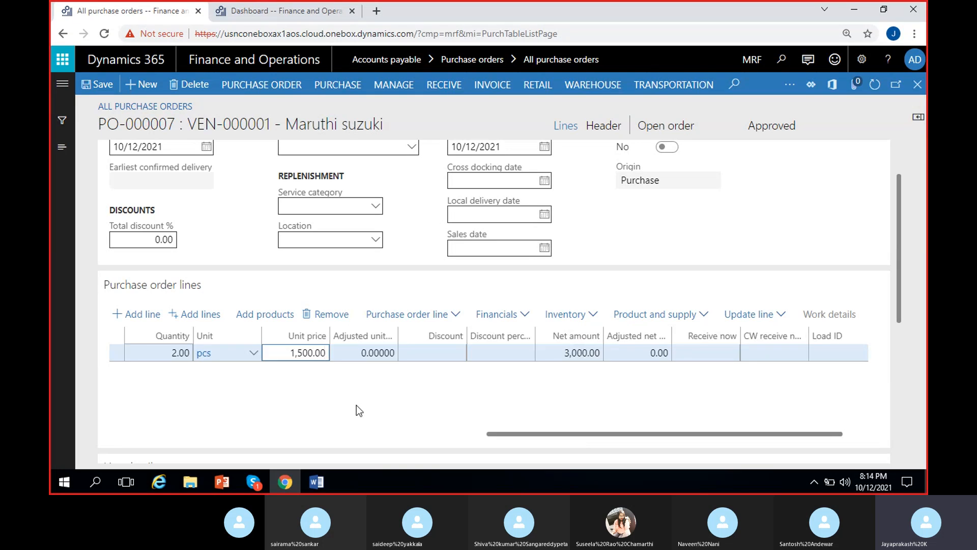
text(0)
drag(597, 433, 252, 417)
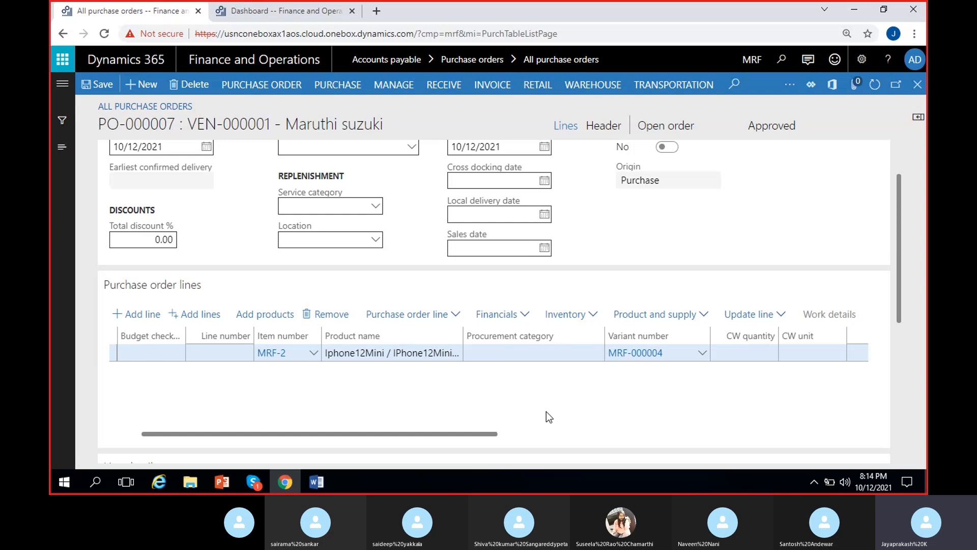
In the purchase order header's financial dimensions, set Customers to 900 (Customer-1) and MRF_Costcenter to CC/1.
drag(902, 273, 903, 182)
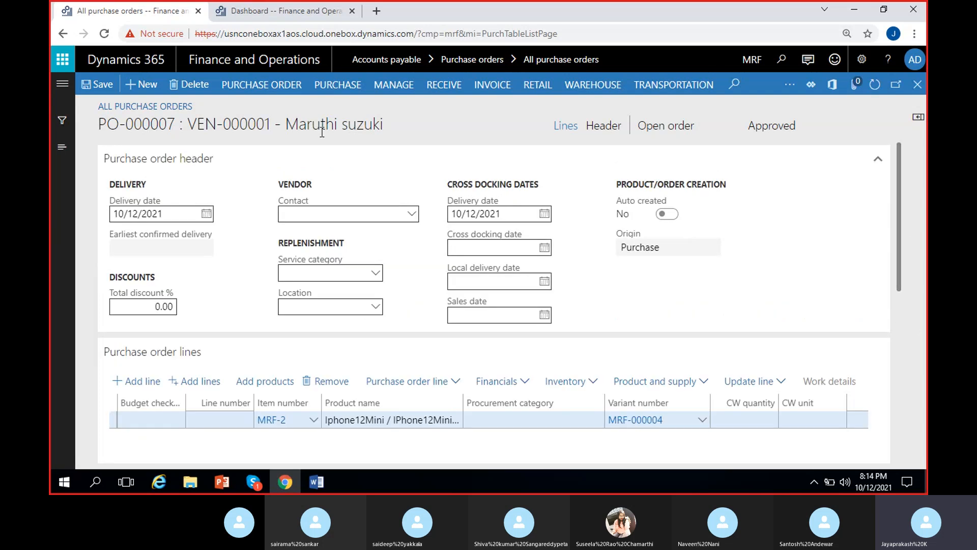
click(595, 132)
scroll(306, 306, down, 10)
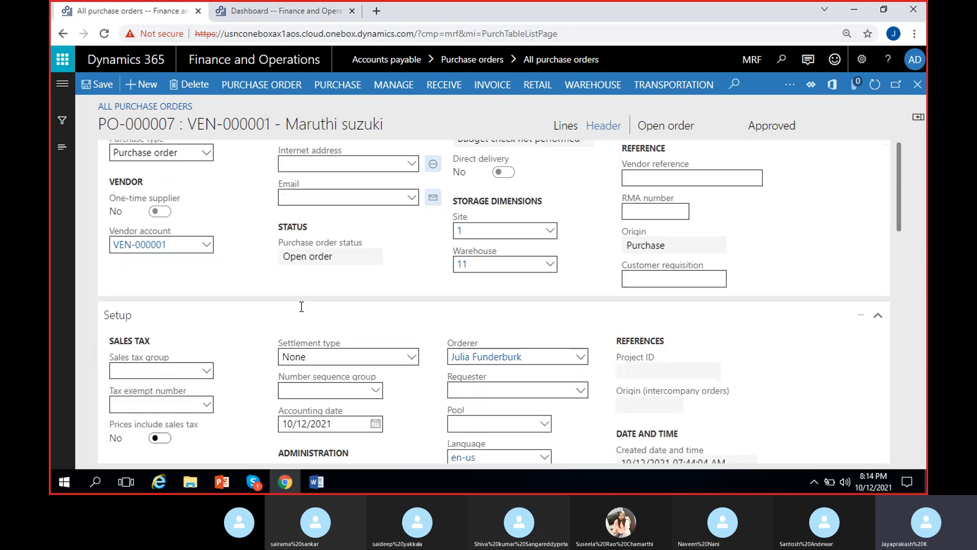
scroll(306, 320, down, 1)
click(242, 299)
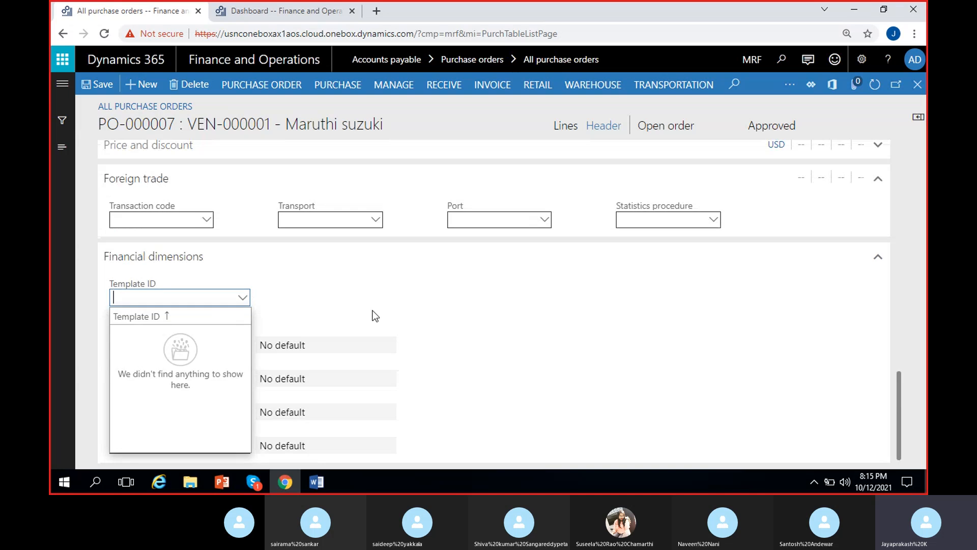
click(400, 291)
click(243, 346)
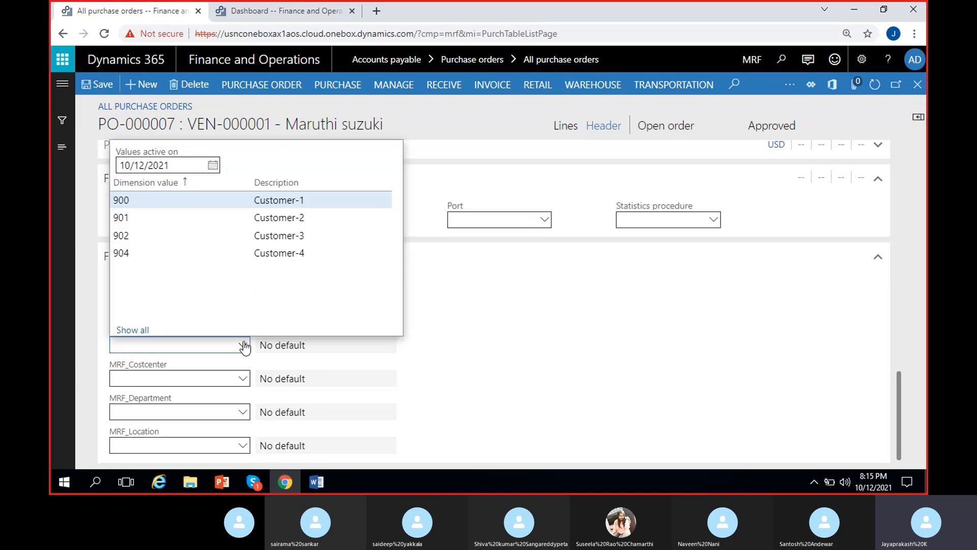
click(186, 211)
click(242, 379)
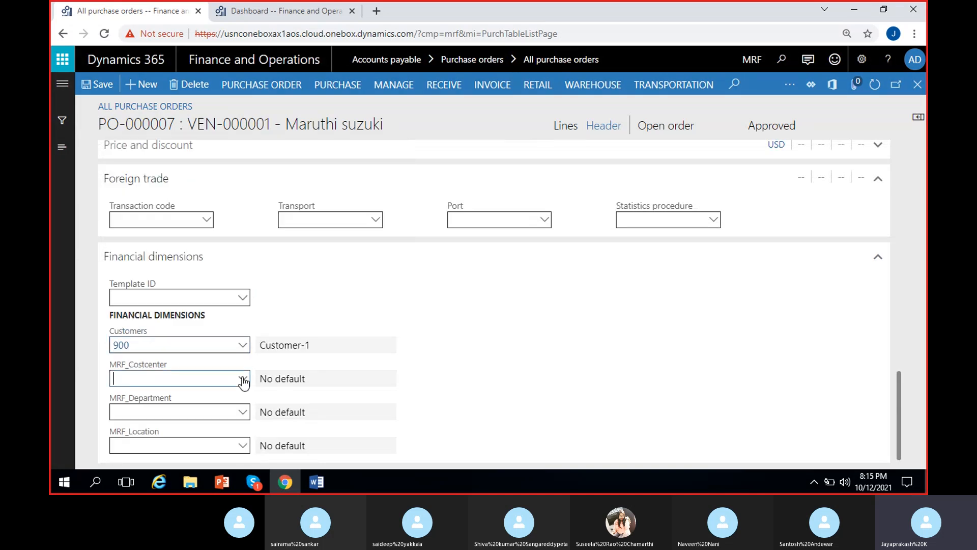
click(222, 231)
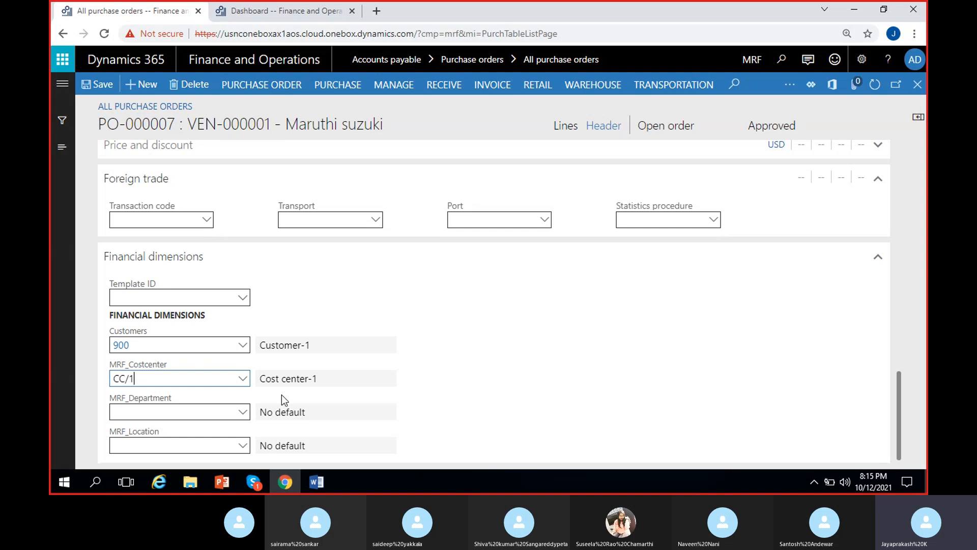
Set the header's MRF_Department dimension to 200 (Finance) and MRF_Location to 100 (Hyderabad).
click(243, 412)
click(246, 267)
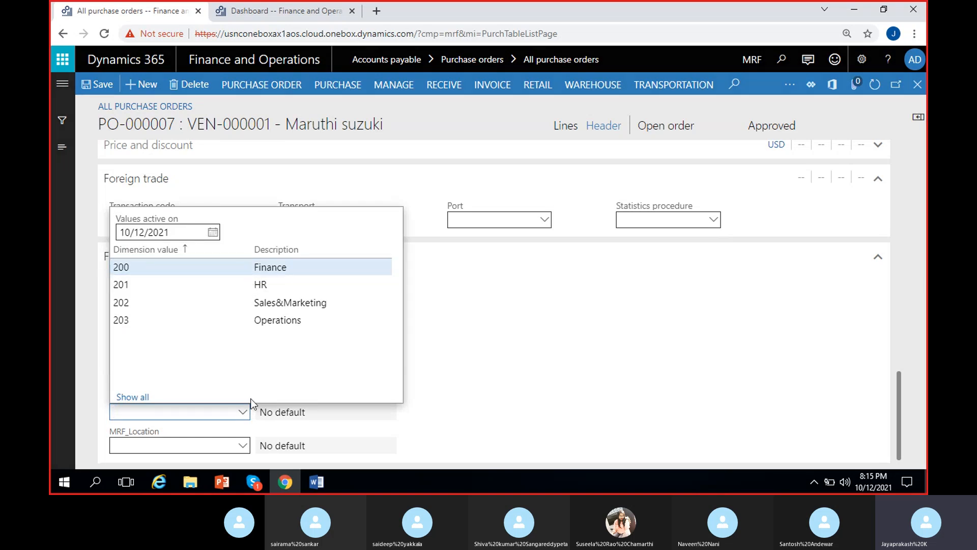
click(244, 446)
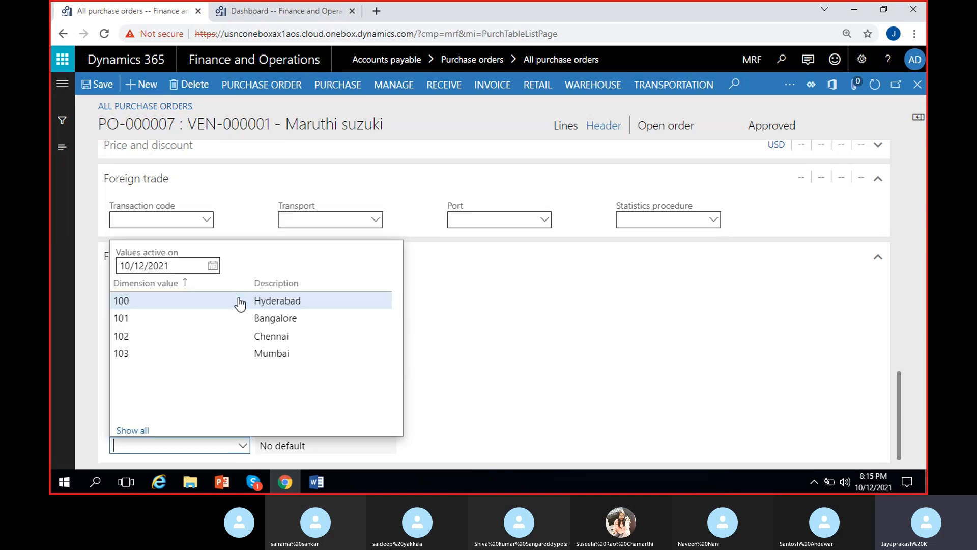
click(239, 300)
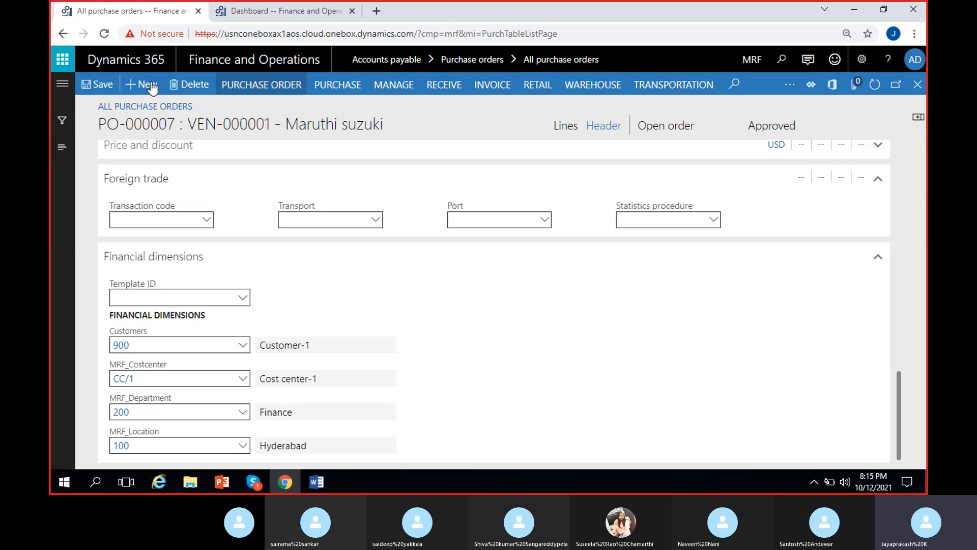
Save the purchase order with Update Dimension enabled for the order lines and return to the Lines view.
click(96, 85)
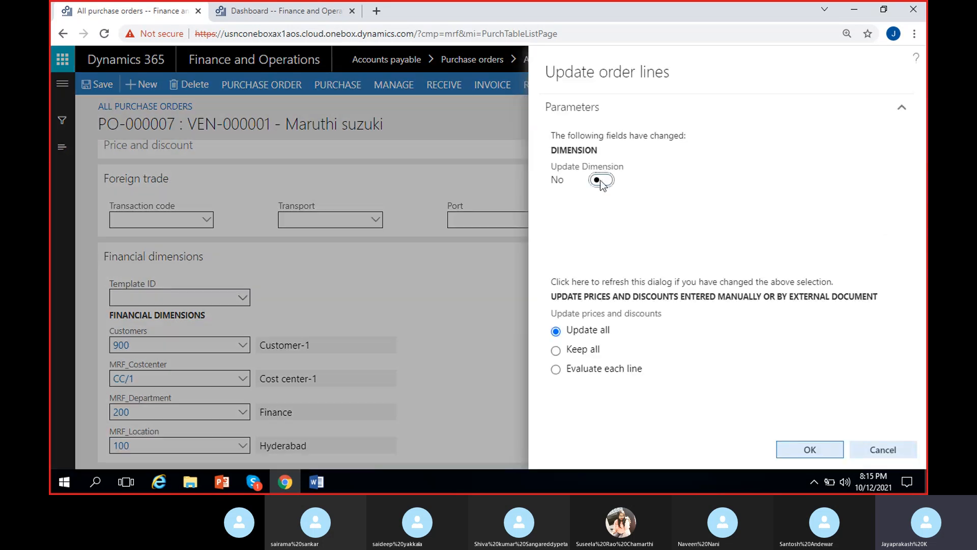
click(601, 181)
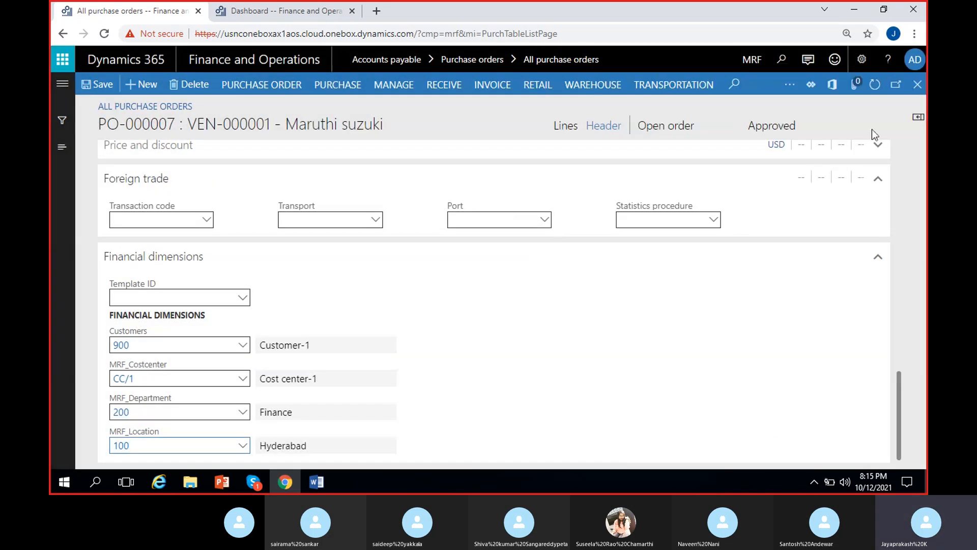
click(562, 127)
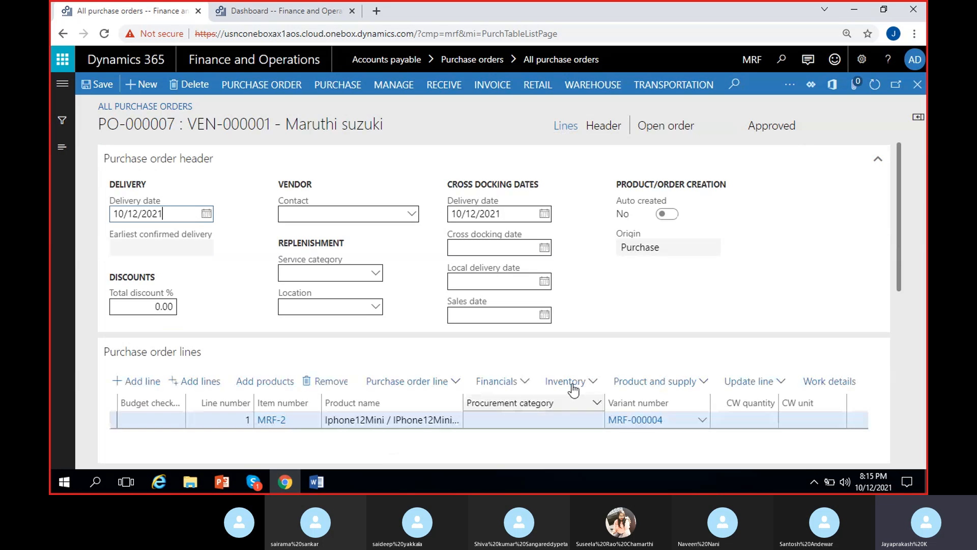
Check the Iphone12Mini line's quantity and price, and confirm the purchase order.
scroll(615, 438, right, 10)
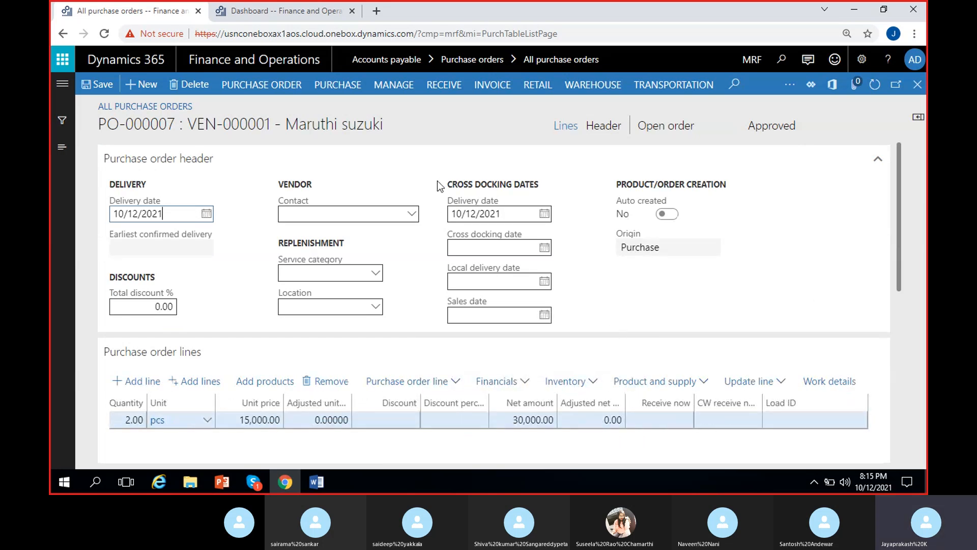
click(330, 85)
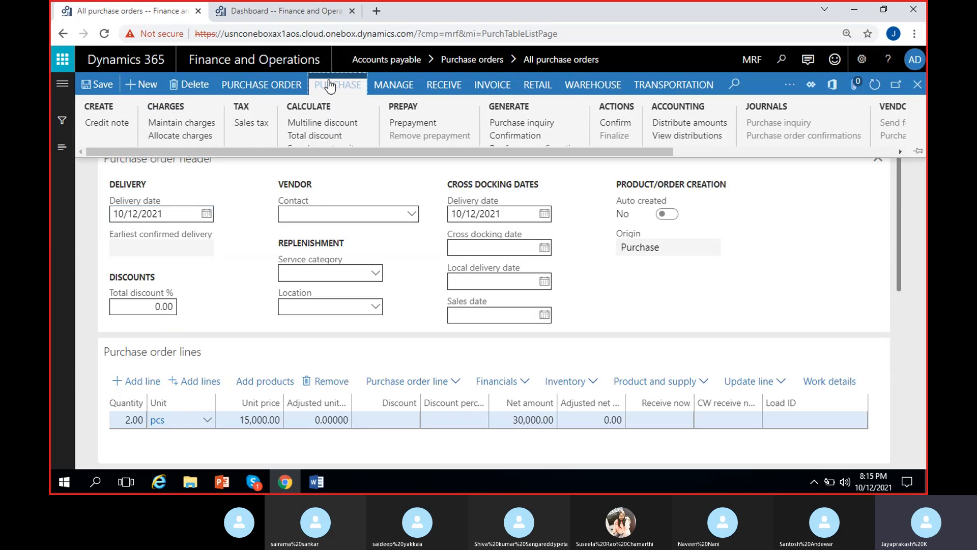
click(613, 124)
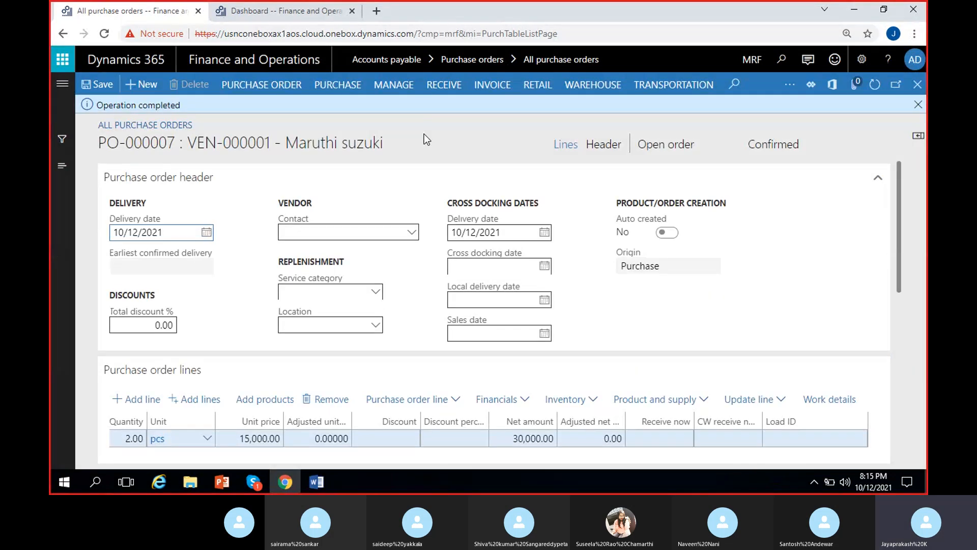
click(918, 104)
Post the product receipt for the Iphone12Mini order's ordered quantity with product receipt number PRN-07.
click(443, 84)
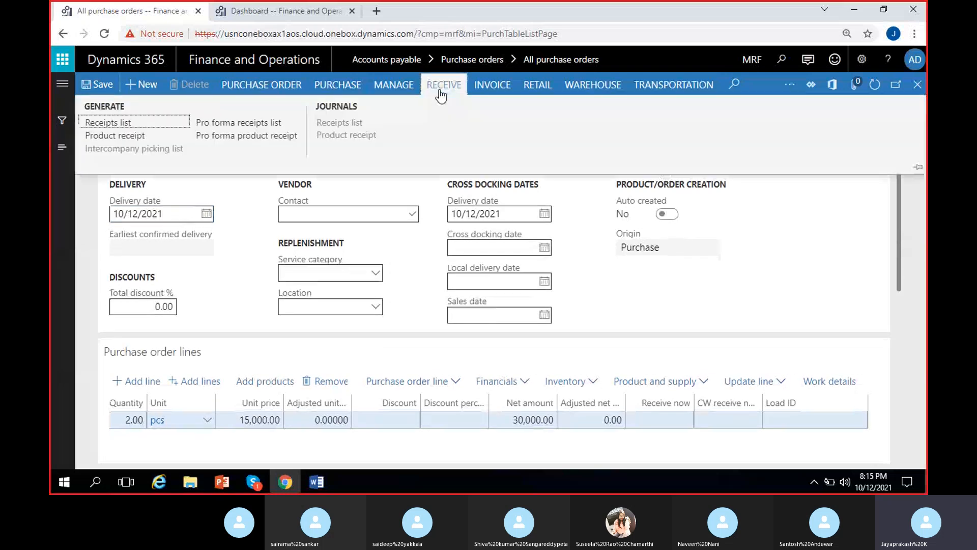
click(113, 137)
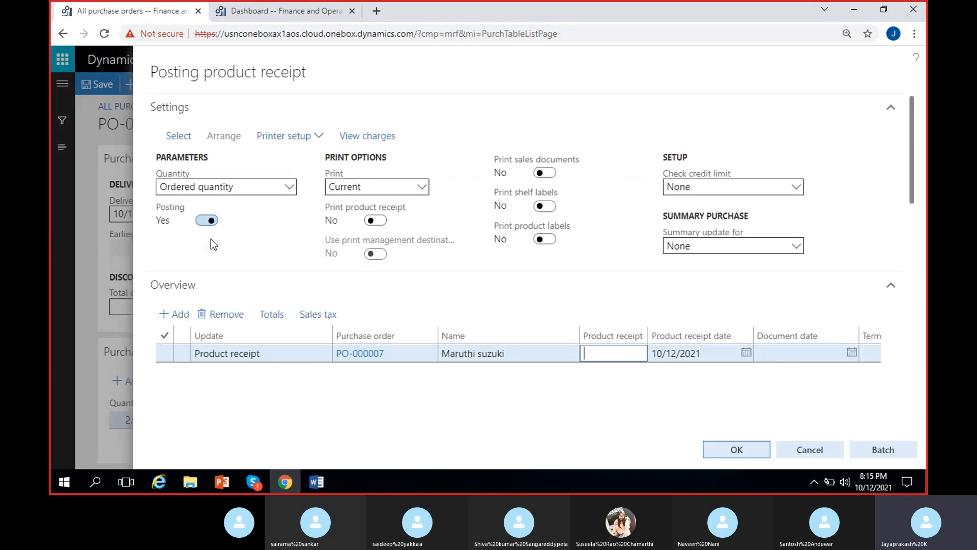
text(PRN)
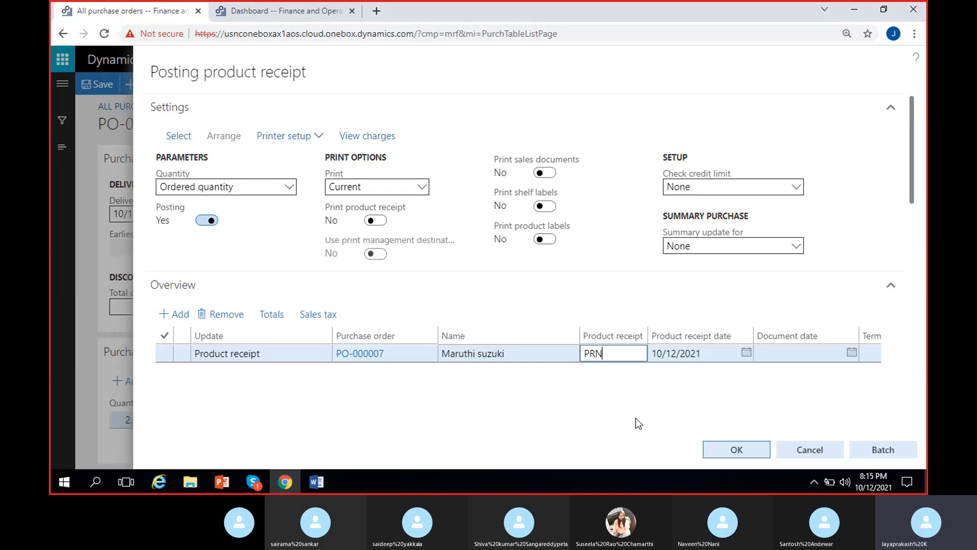
text(-07)
click(606, 384)
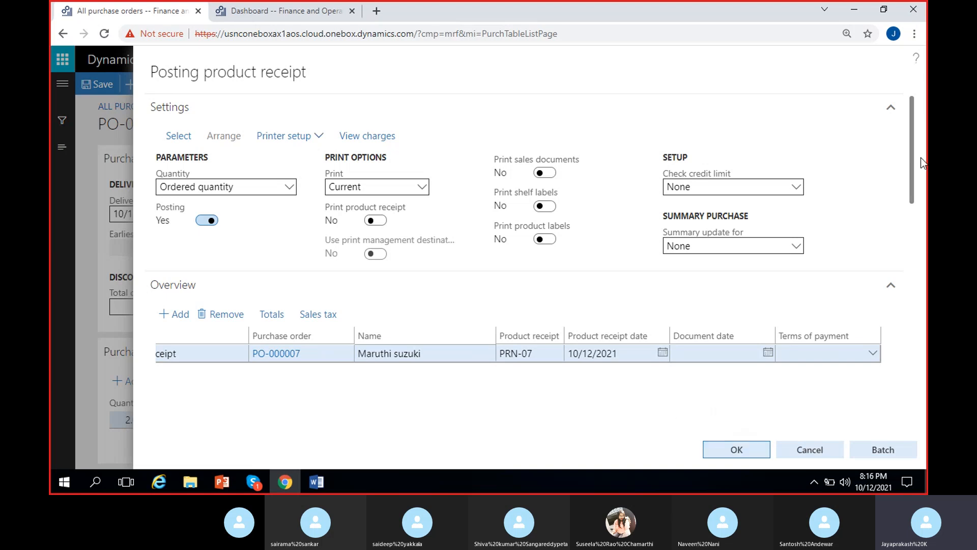
drag(916, 144, 916, 252)
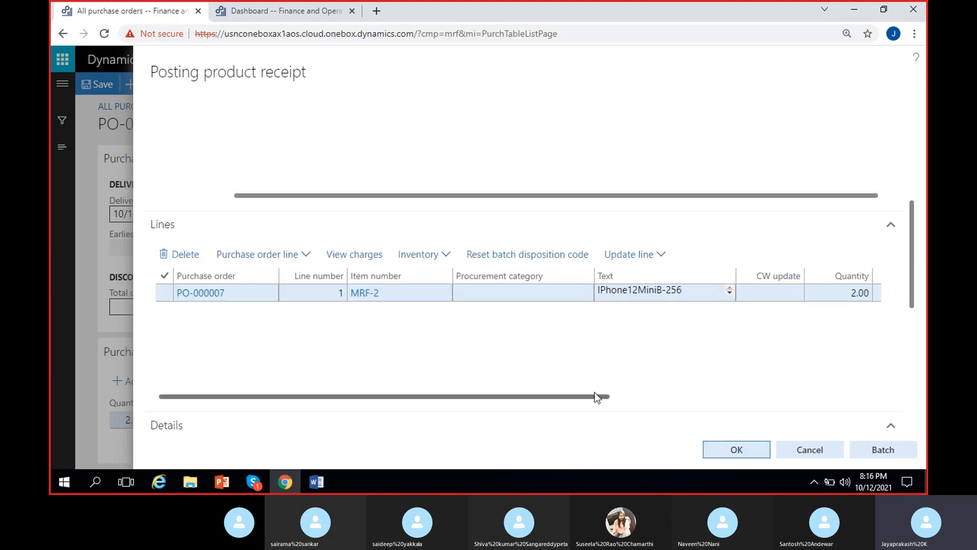
drag(595, 397, 758, 407)
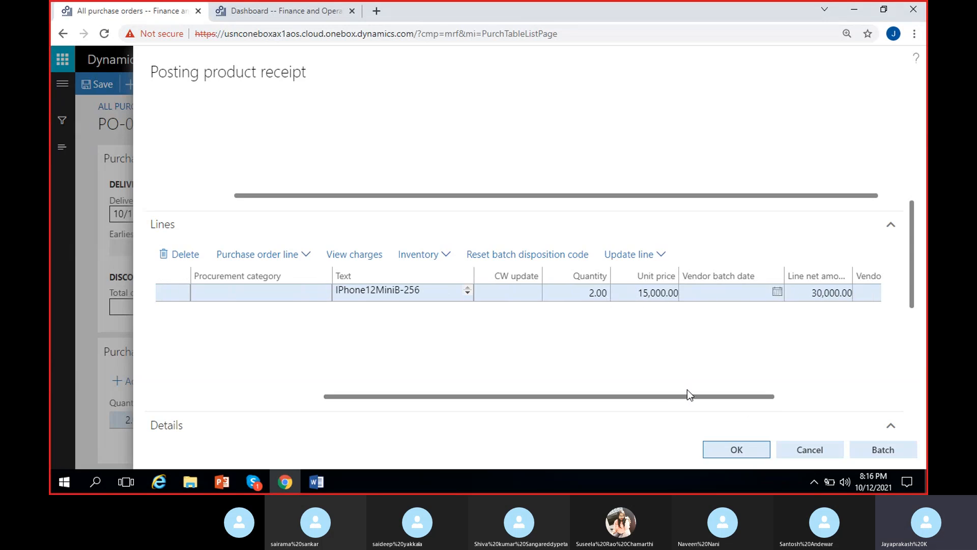
drag(690, 395, 772, 402)
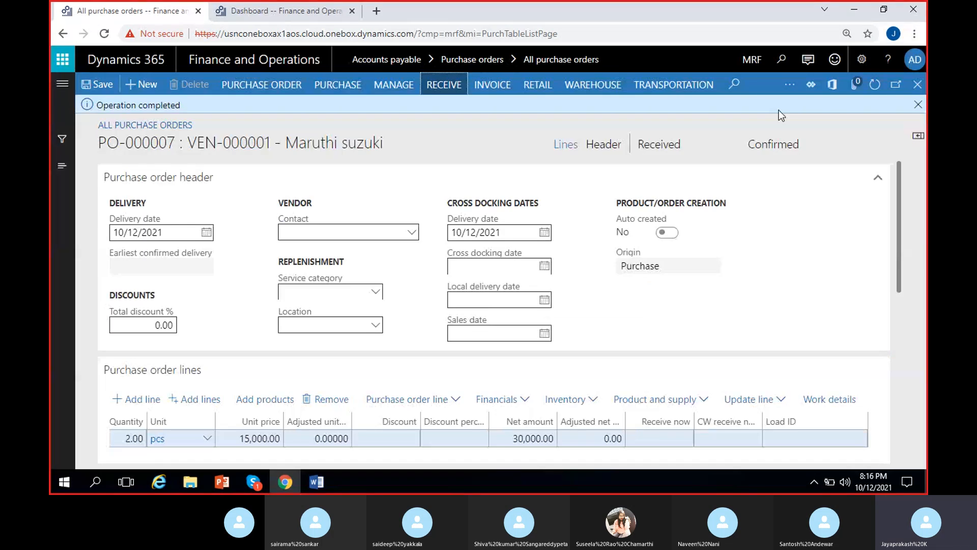
View the order's product receipt journal, and return to the list of all purchase orders.
click(444, 85)
click(347, 135)
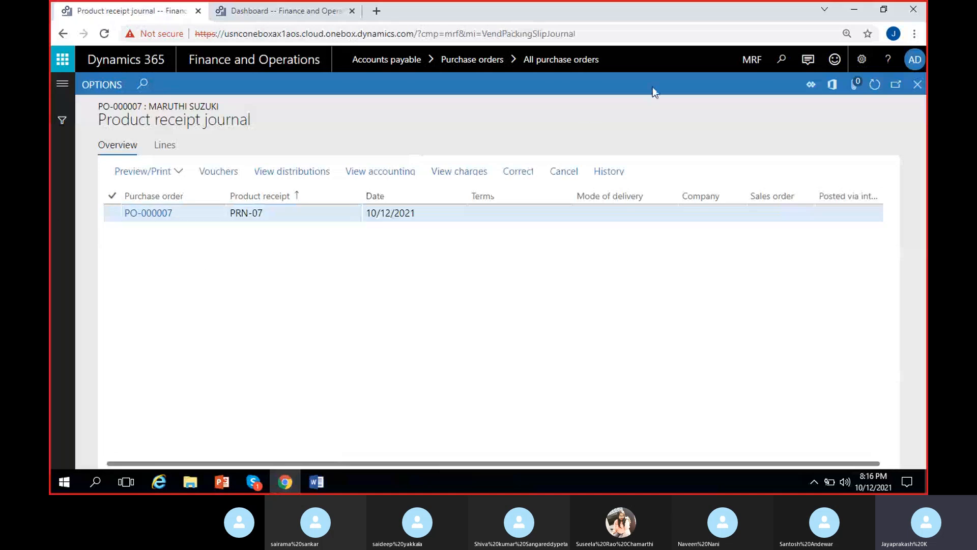
click(921, 84)
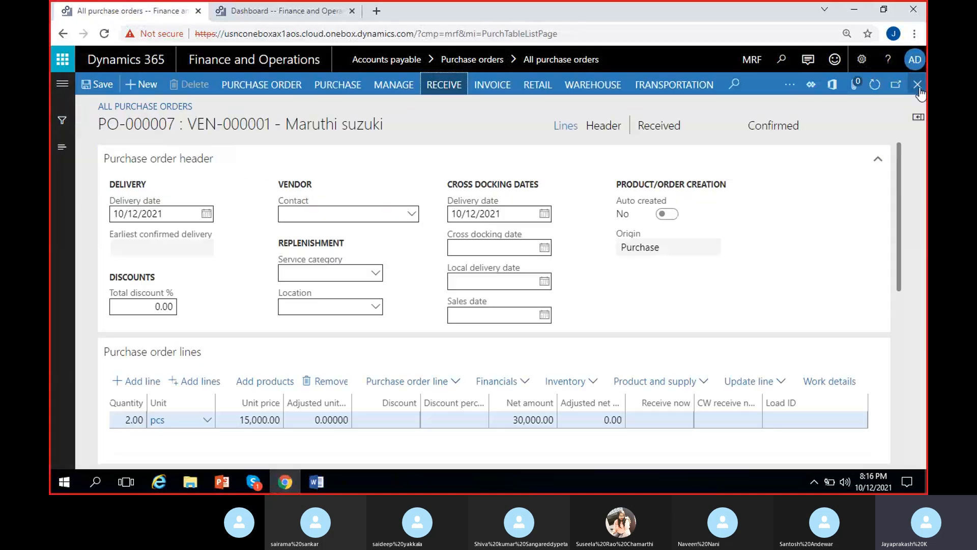
click(918, 84)
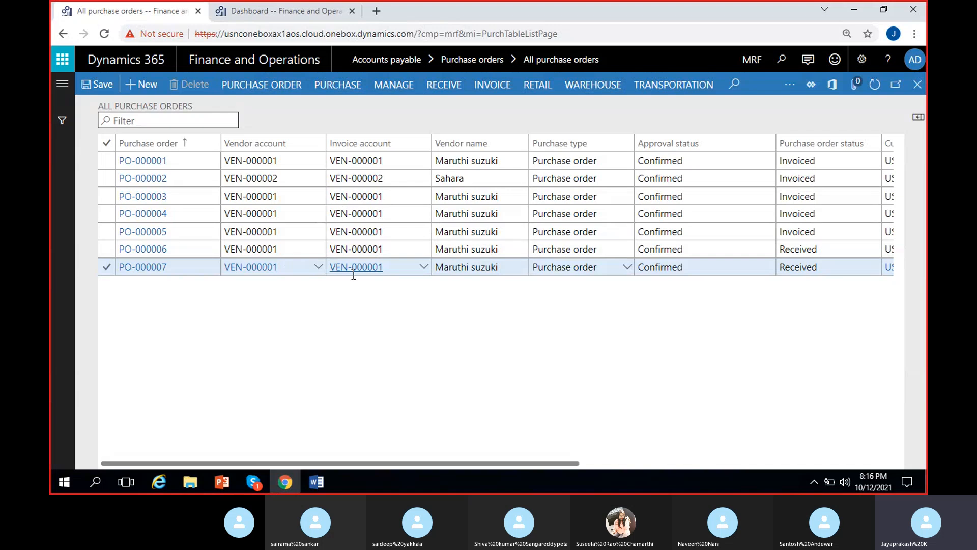
Highlight the two received Maruthi suzuki purchase orders in the order list.
click(509, 250)
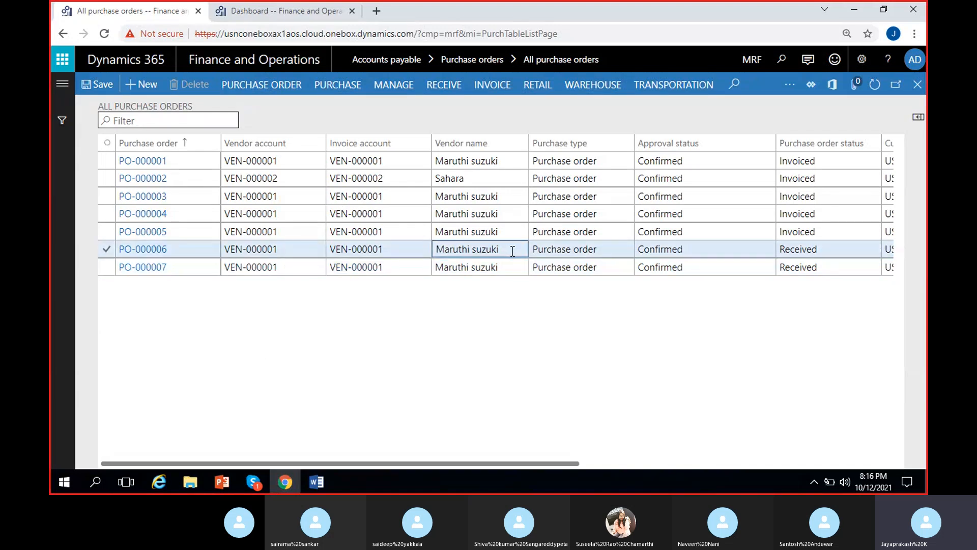
click(512, 250)
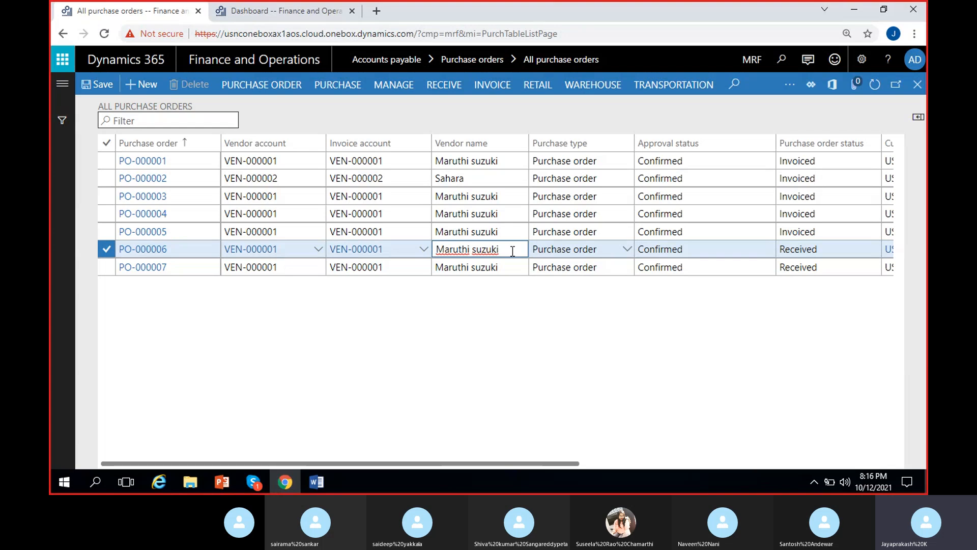
click(518, 266)
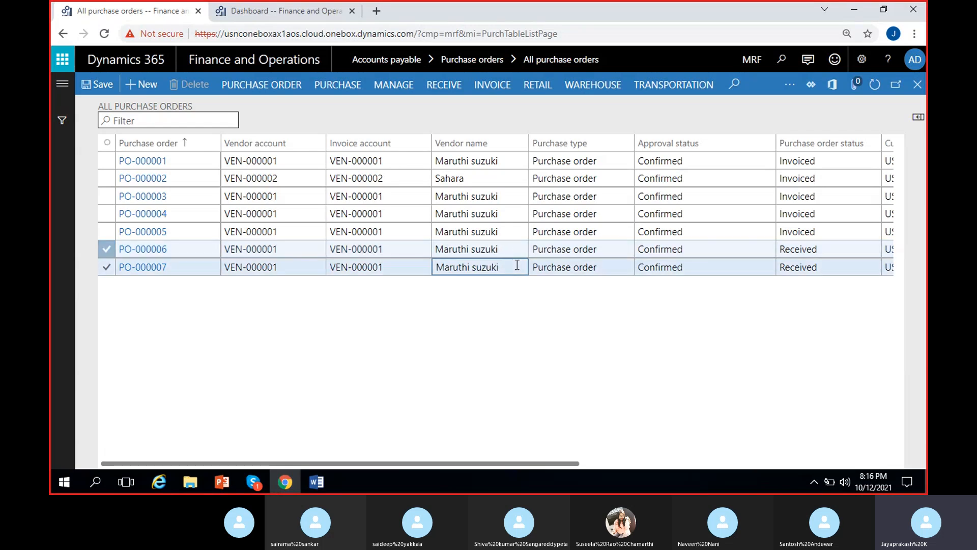
click(473, 298)
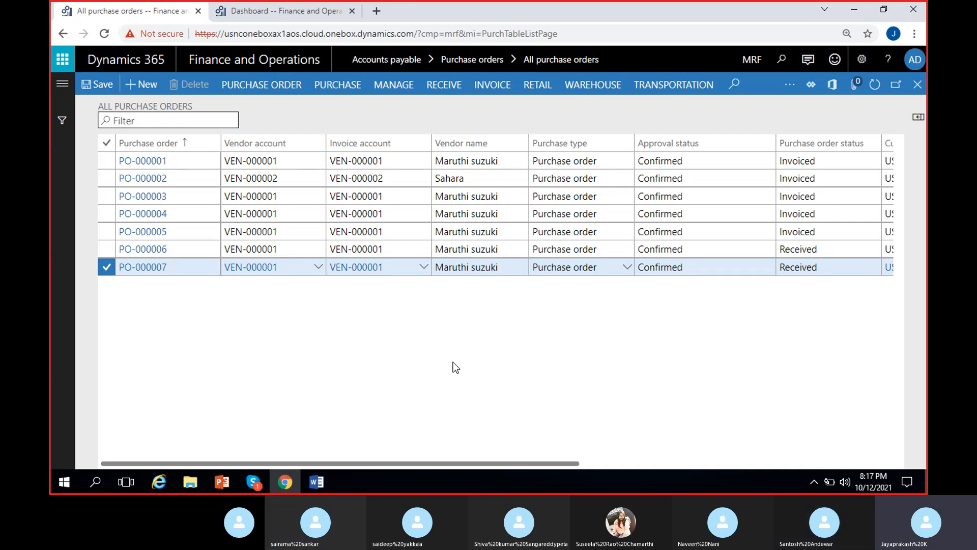
In the browser's Dashboard page, open the Pending vendor invoices list of Accounts payable.
click(253, 11)
click(64, 94)
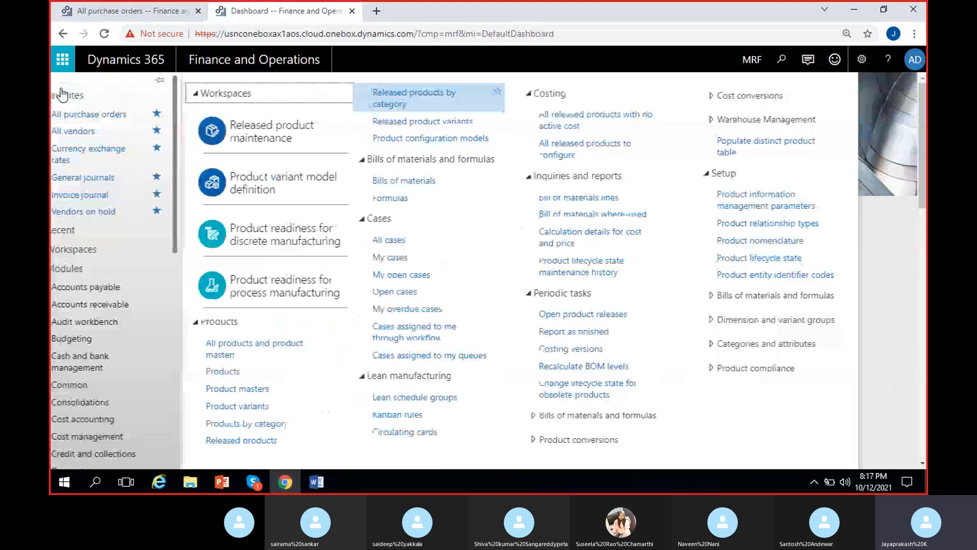
click(122, 288)
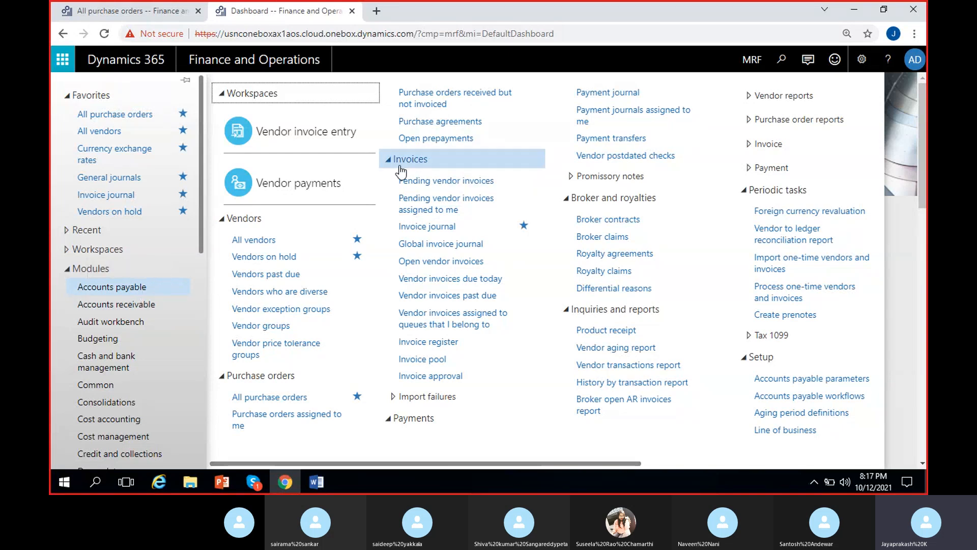
click(455, 182)
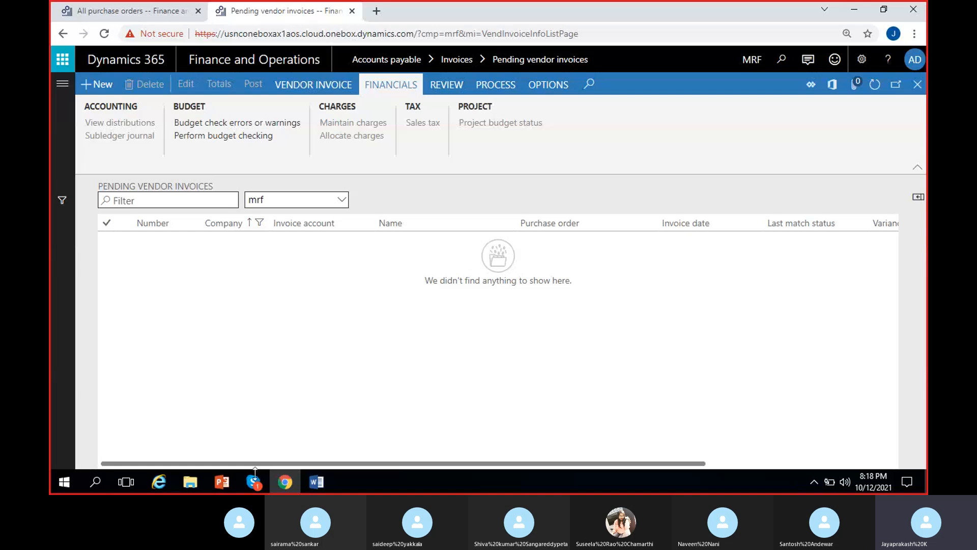
Switch to the Skype call to mute the unmuted participant, and return to the pending vendor invoices.
click(254, 481)
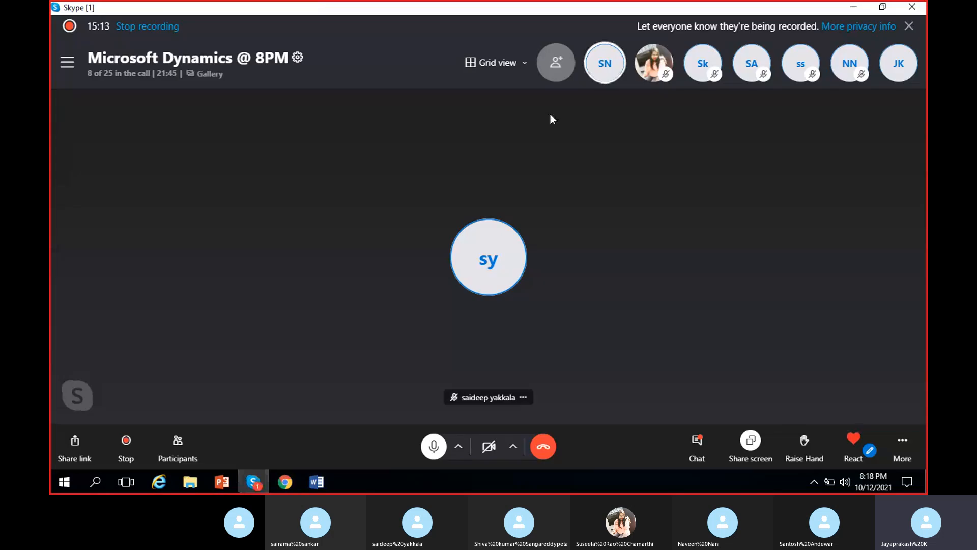
right_click(617, 67)
click(639, 72)
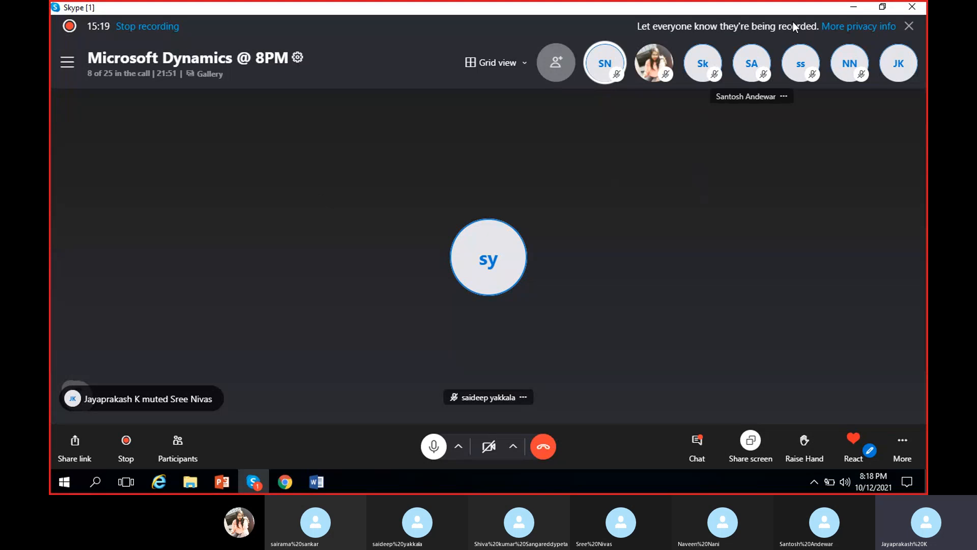
click(857, 7)
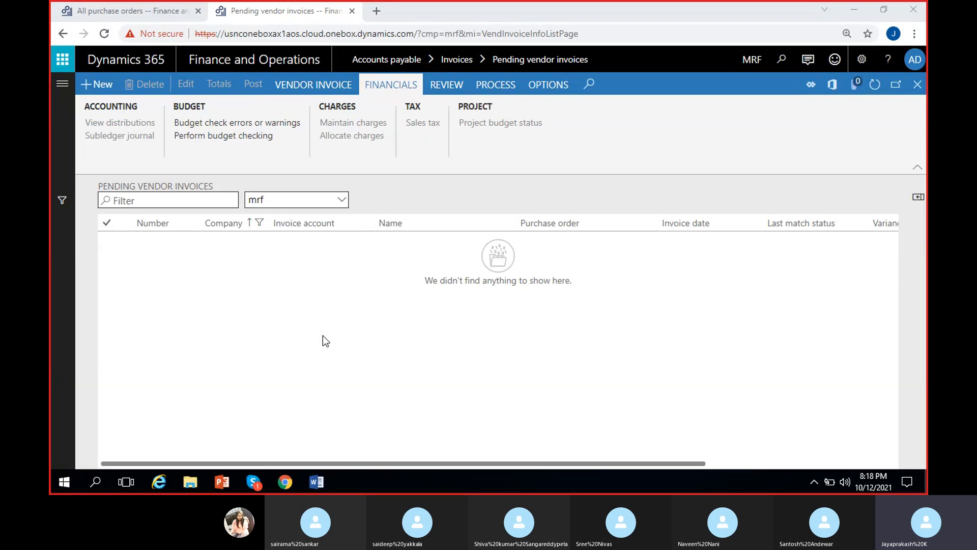
Return to the list of all purchase orders and generate a vendor invoice for the received order PO-000006.
click(301, 312)
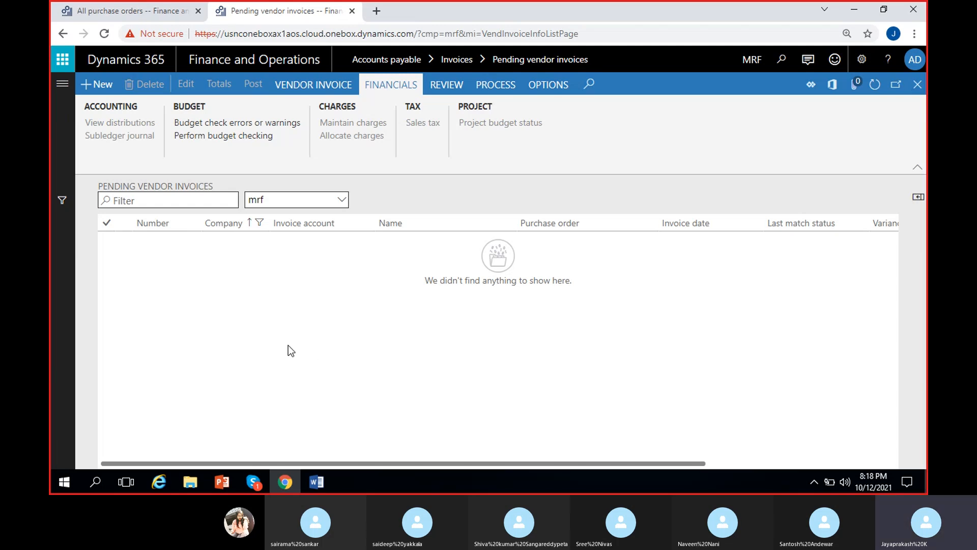
click(155, 6)
click(356, 254)
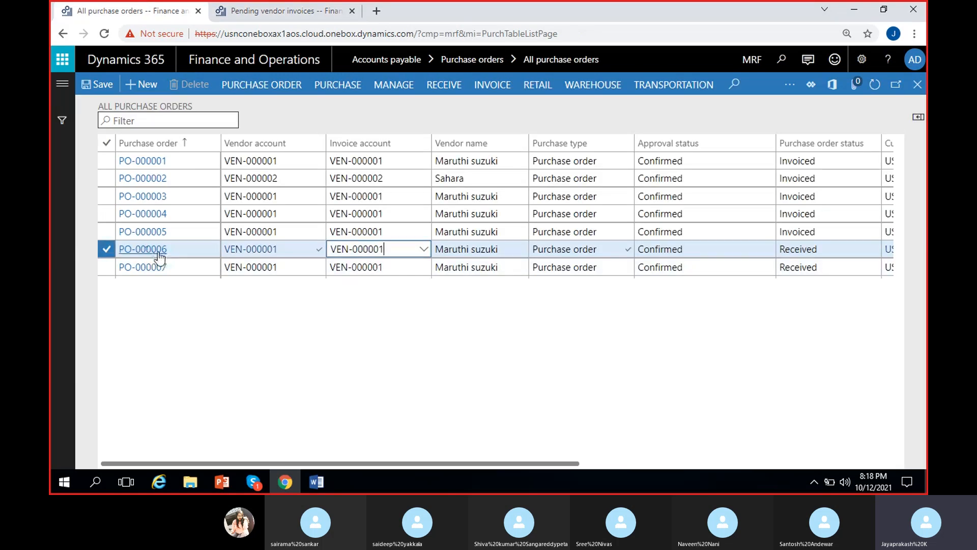
click(829, 249)
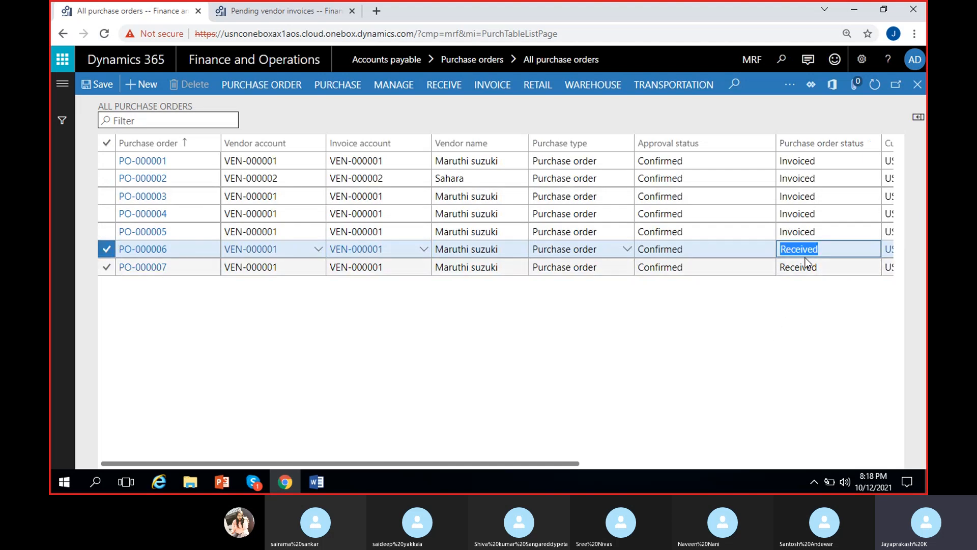
click(498, 89)
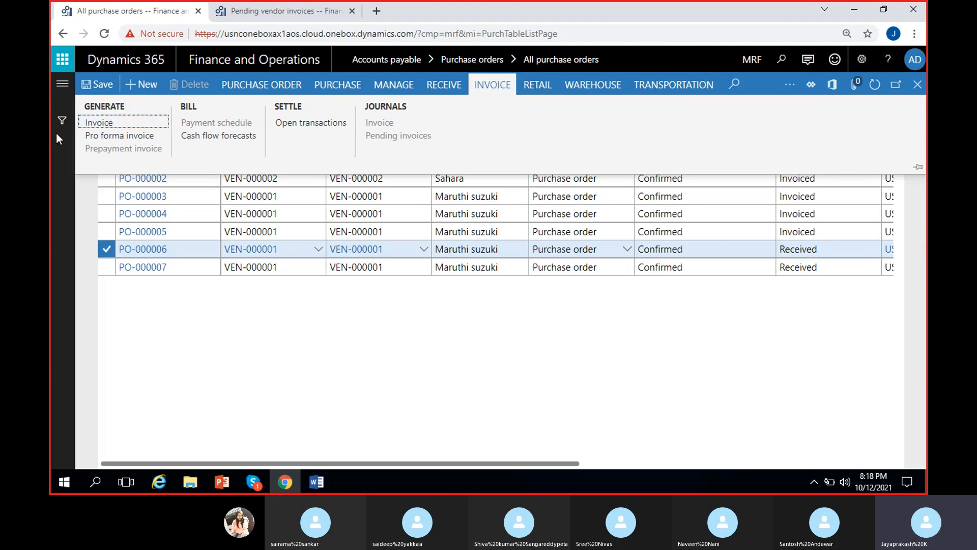
click(169, 329)
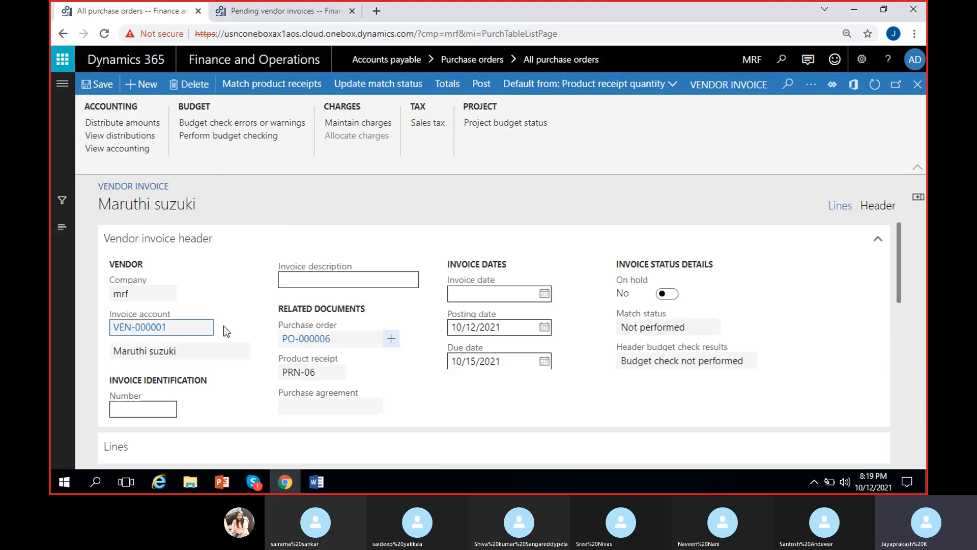
Enter MSINV-06 as the invoice number, review the invoice lines, and close the vendor invoice without posting it.
click(139, 413)
text(IN)
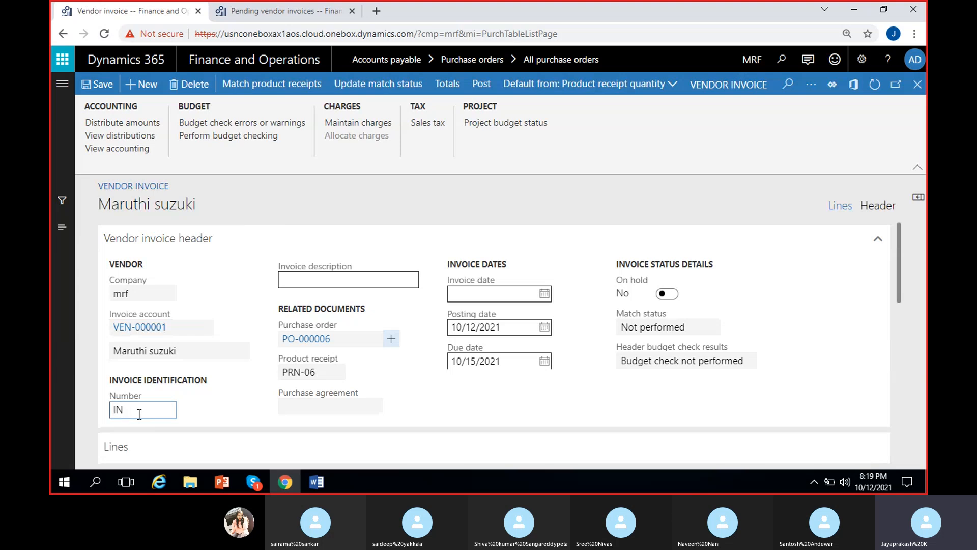
key(BackSpace)
key(BackSpace)
text(MSINV-06)
click(228, 310)
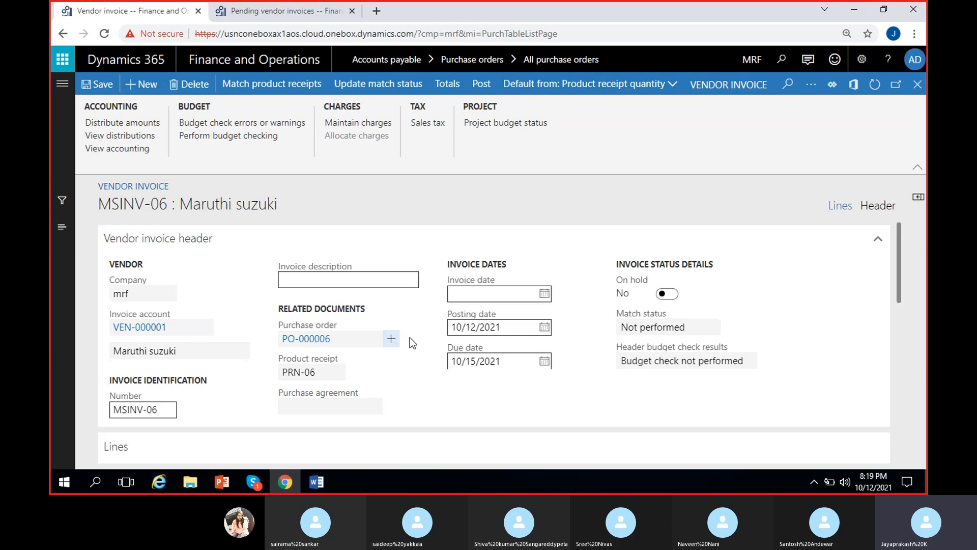
scroll(411, 337, down, 3)
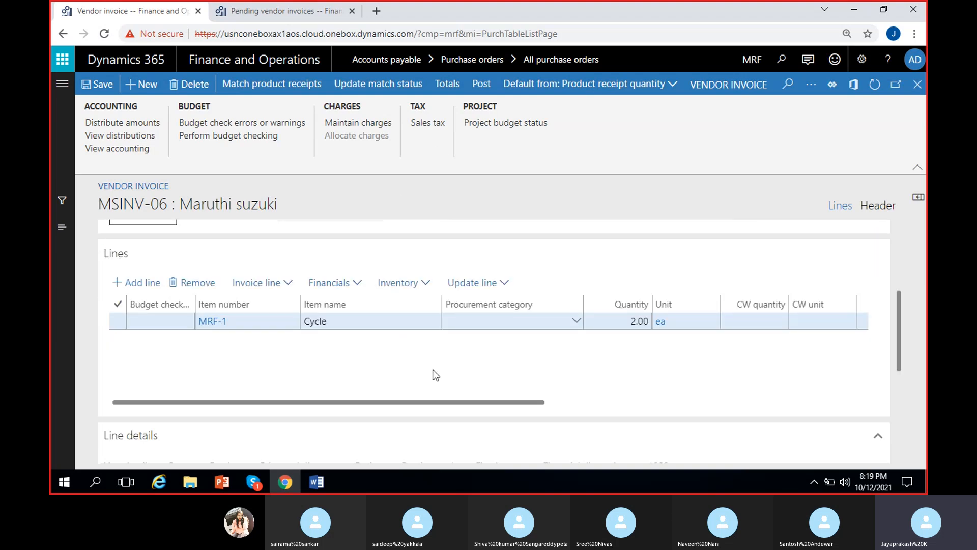
scroll(429, 326, up, 3)
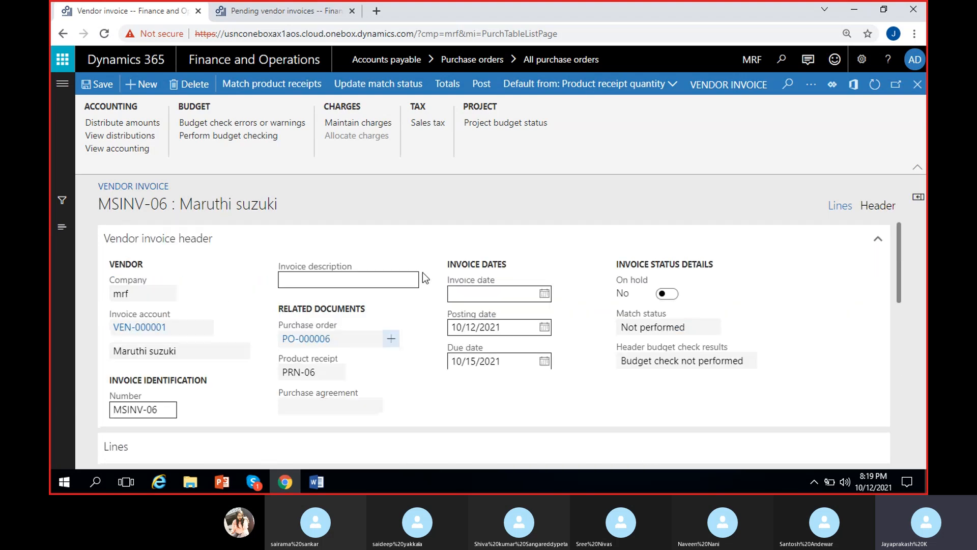
click(912, 91)
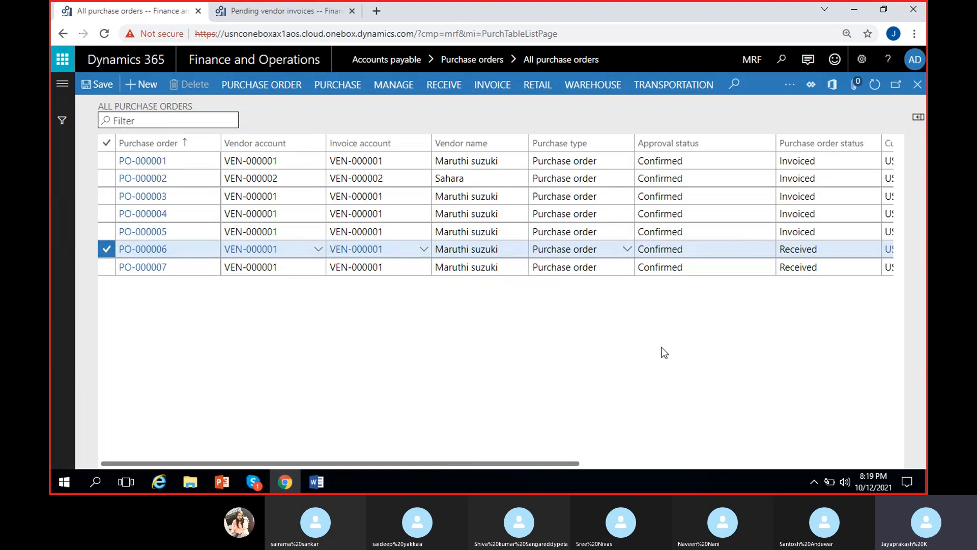
Open the pending invoice MSINV-06 of purchase order PO-000006 and view its header and lines.
click(500, 88)
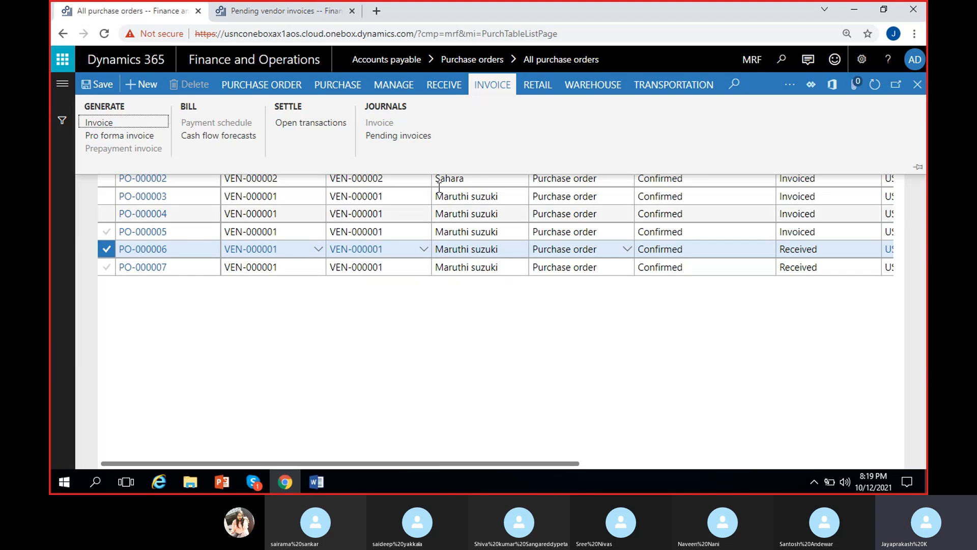
click(410, 136)
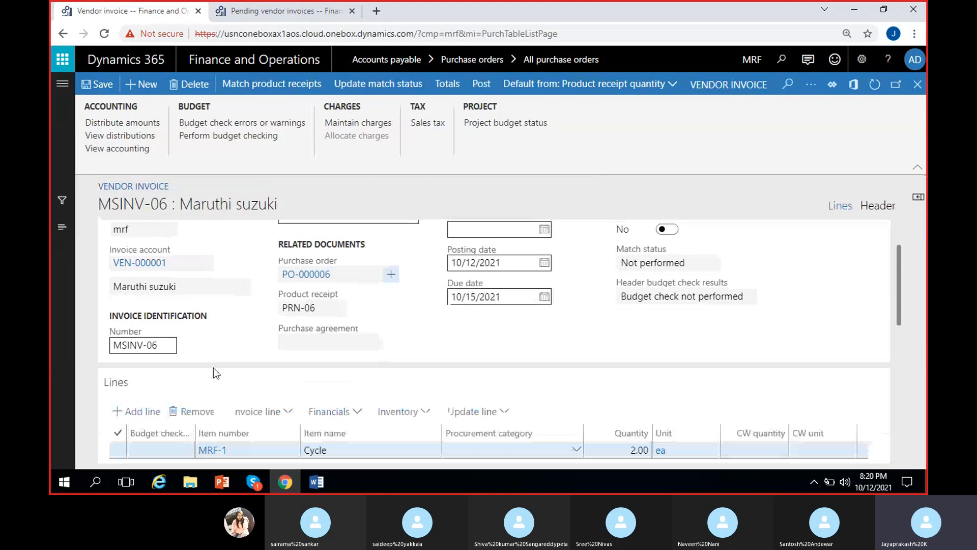
scroll(213, 367, down, 3)
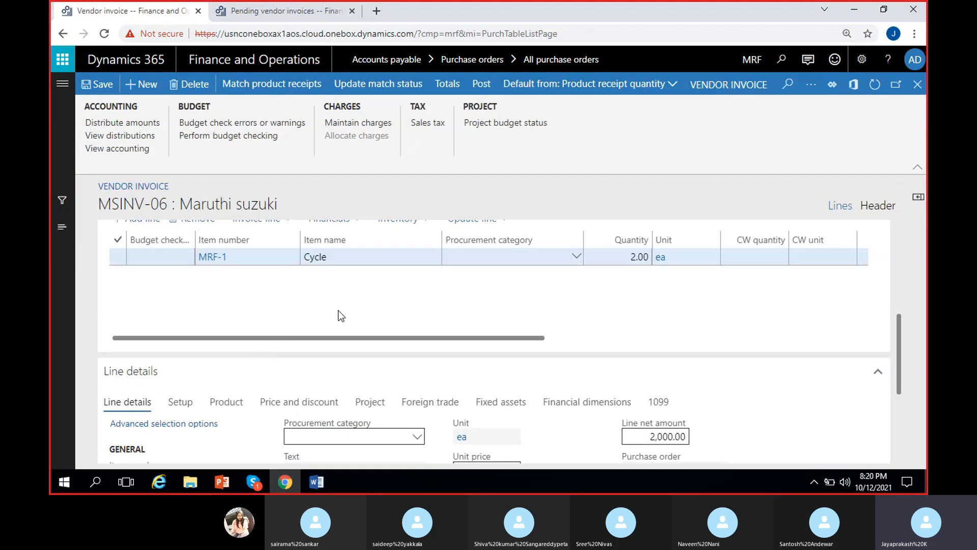
scroll(811, 393, up, 5)
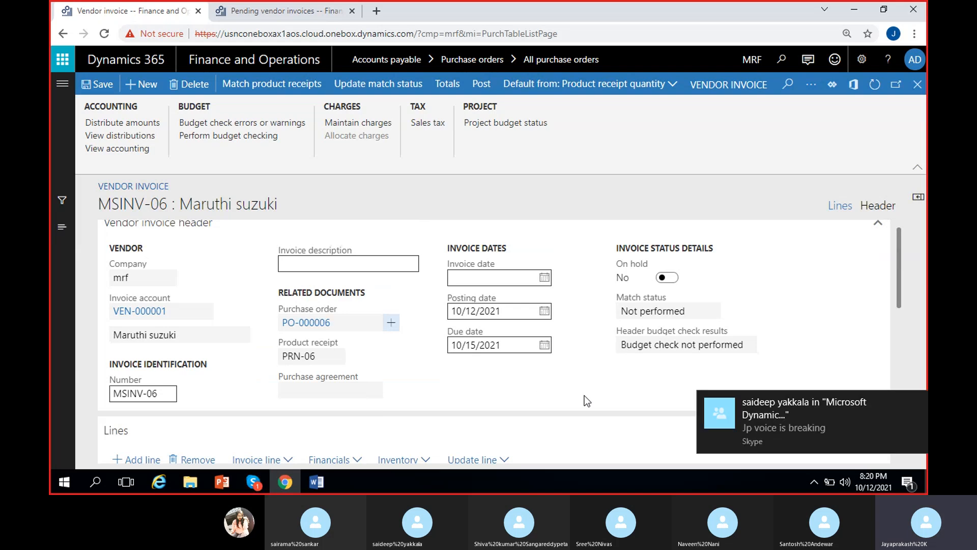
Switch to the Skype call to check it, return to the vendor invoice, and dismiss the floating call window and chat notifications.
click(916, 402)
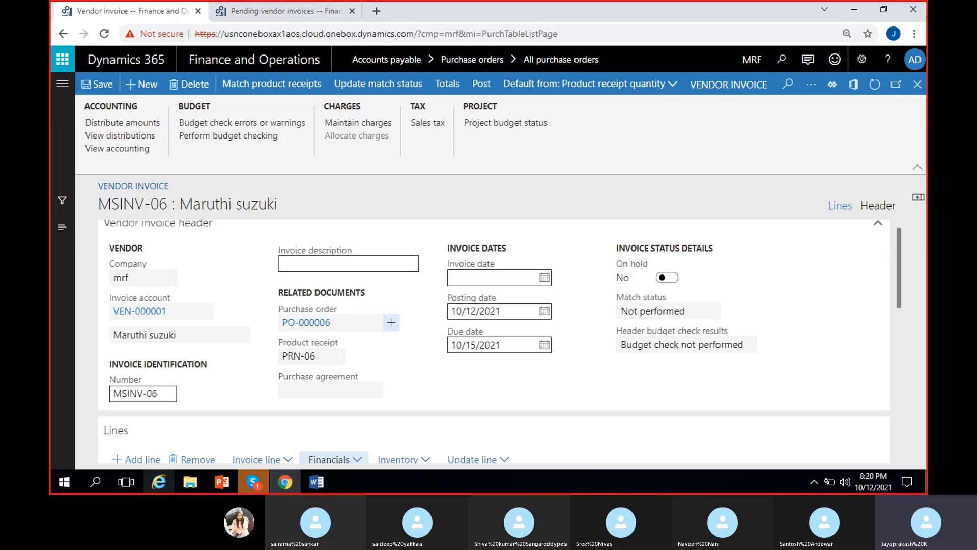
click(247, 483)
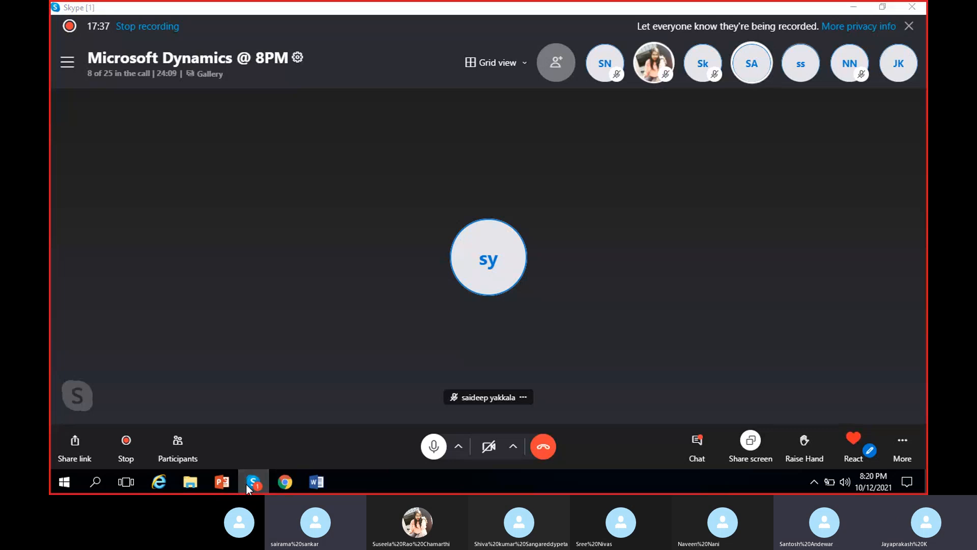
click(247, 482)
click(838, 98)
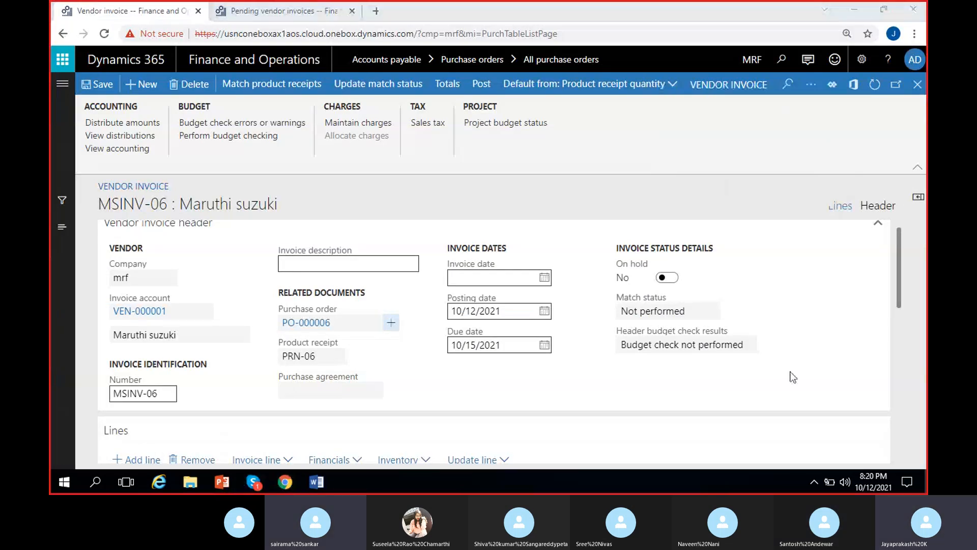
click(254, 484)
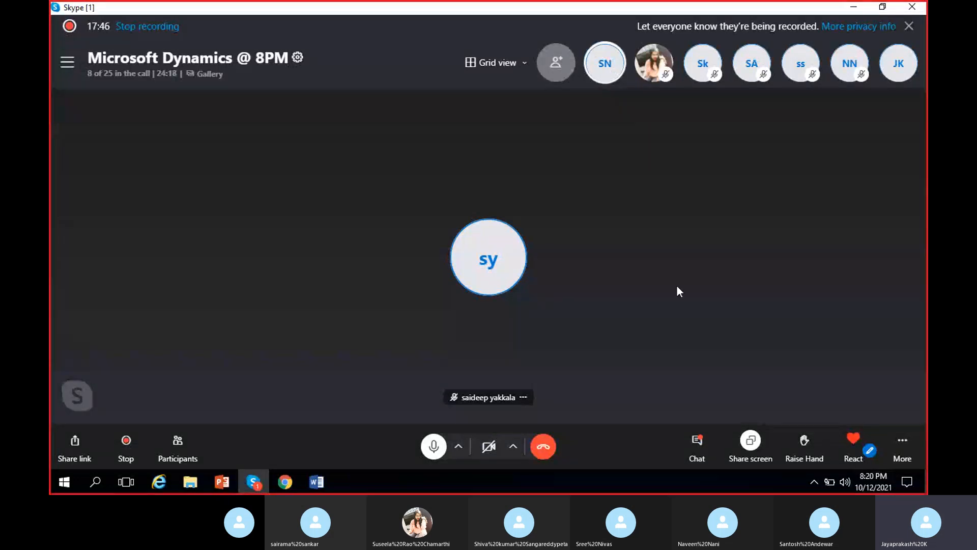
mouse_move(252, 487)
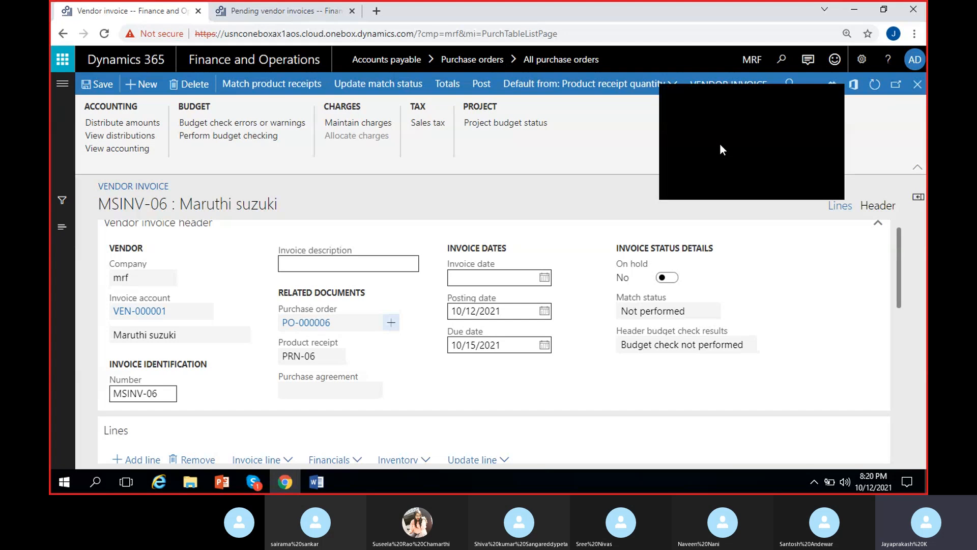
click(834, 99)
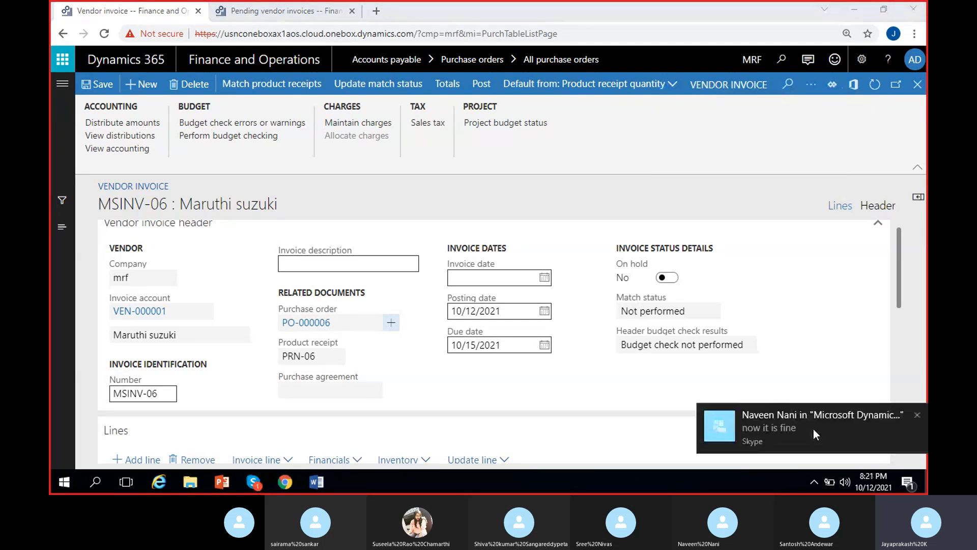
click(918, 414)
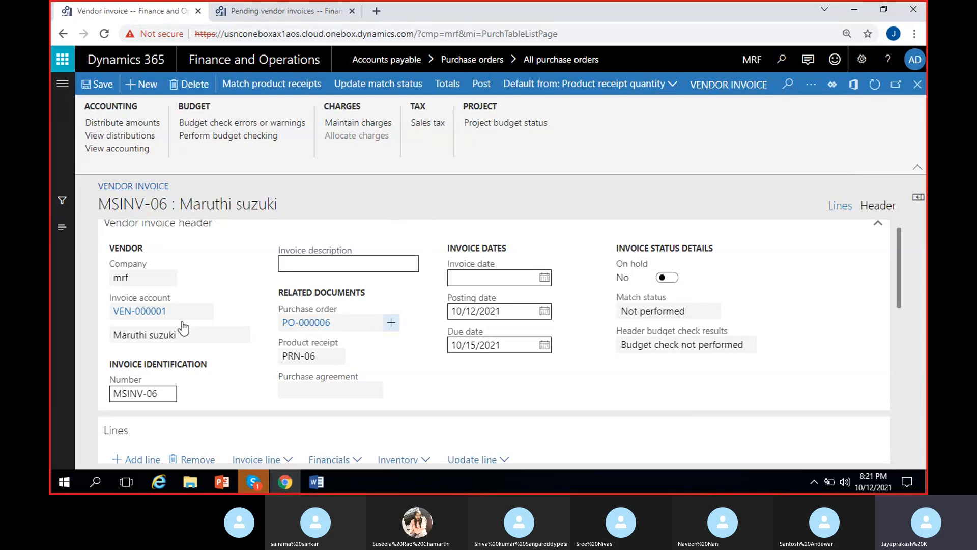
Review the lines and header of invoice MSINV-06, and return to the list of all purchase orders.
scroll(203, 331, down, 4)
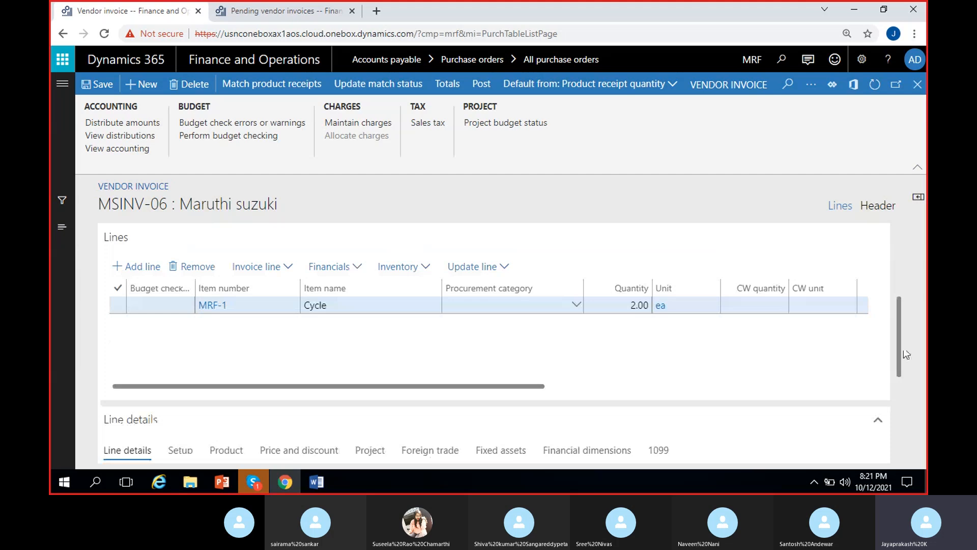
drag(898, 334, 899, 249)
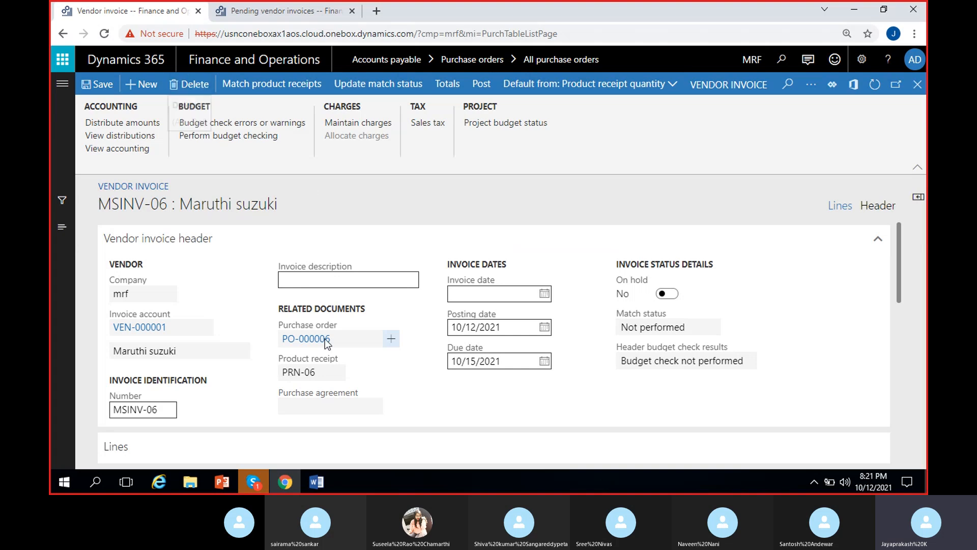
scroll(325, 341, down, 3)
scroll(314, 307, up, 3)
click(918, 86)
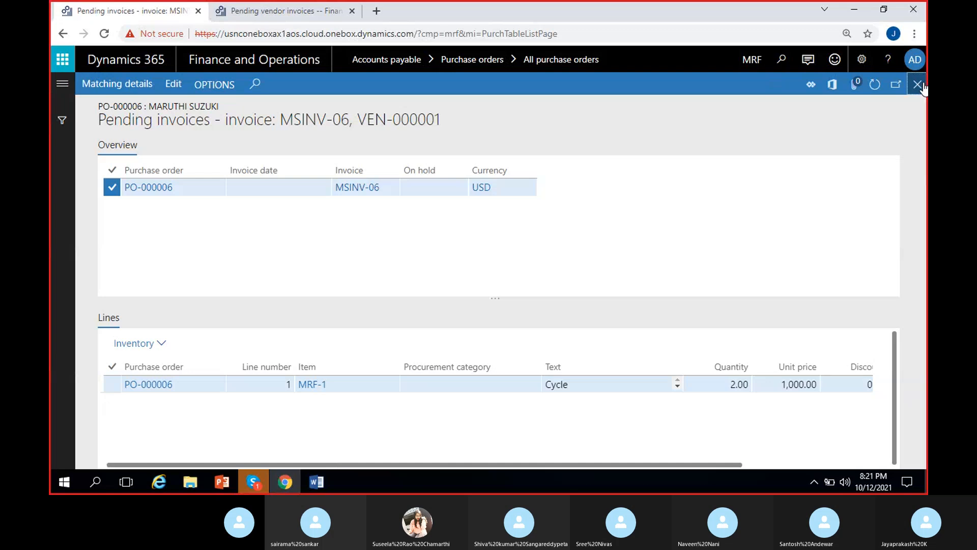
click(918, 85)
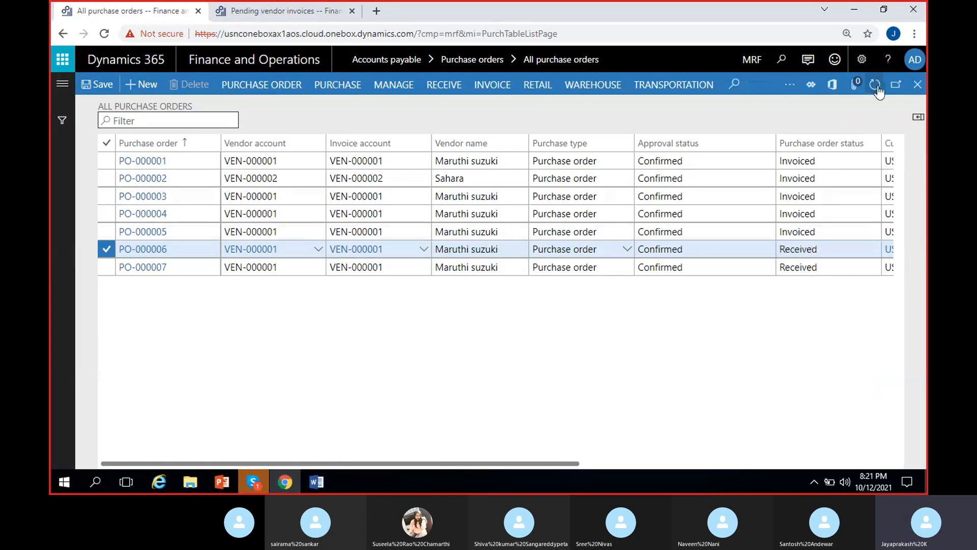
Refresh the purchase order list, check the invoice options of PO-000006, and refresh the Pending vendor invoices list in the other browser page.
click(876, 81)
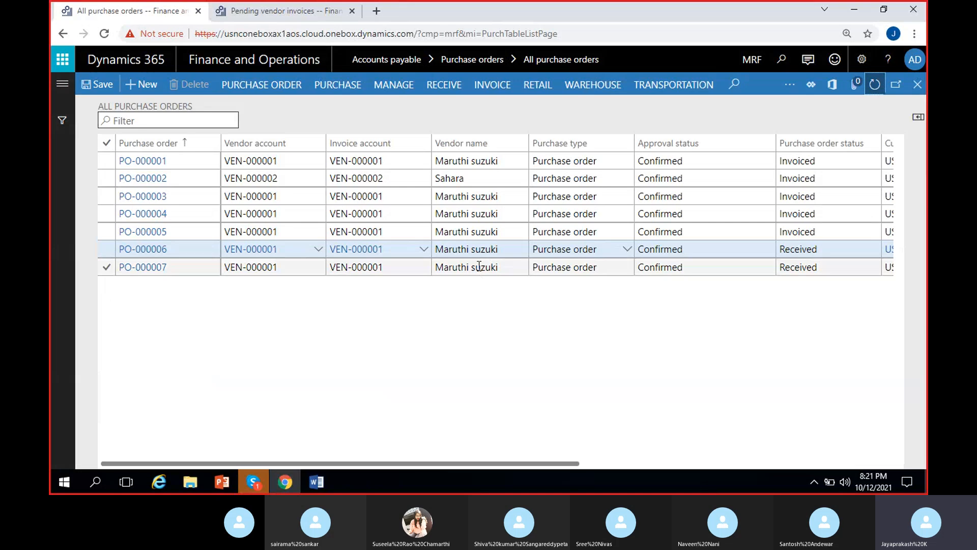
click(480, 249)
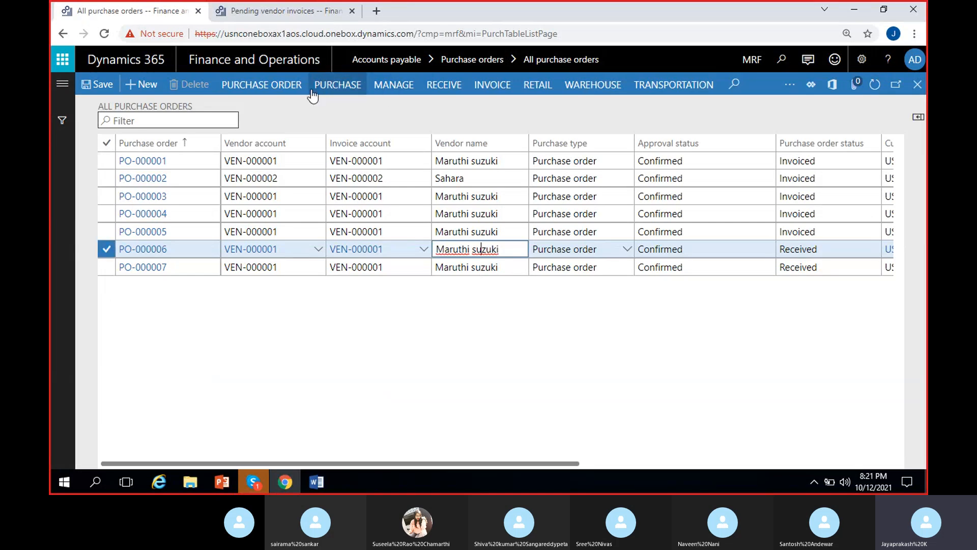
click(486, 87)
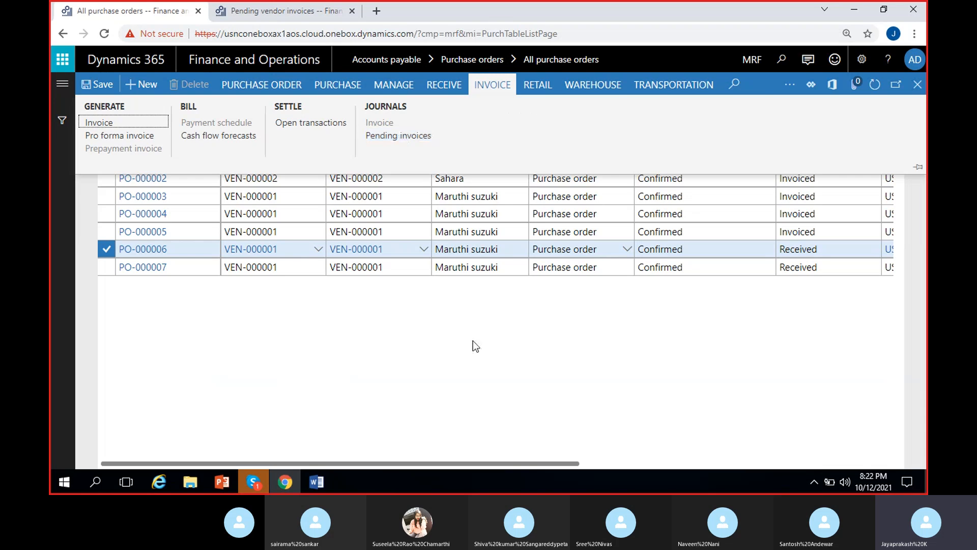
click(279, 15)
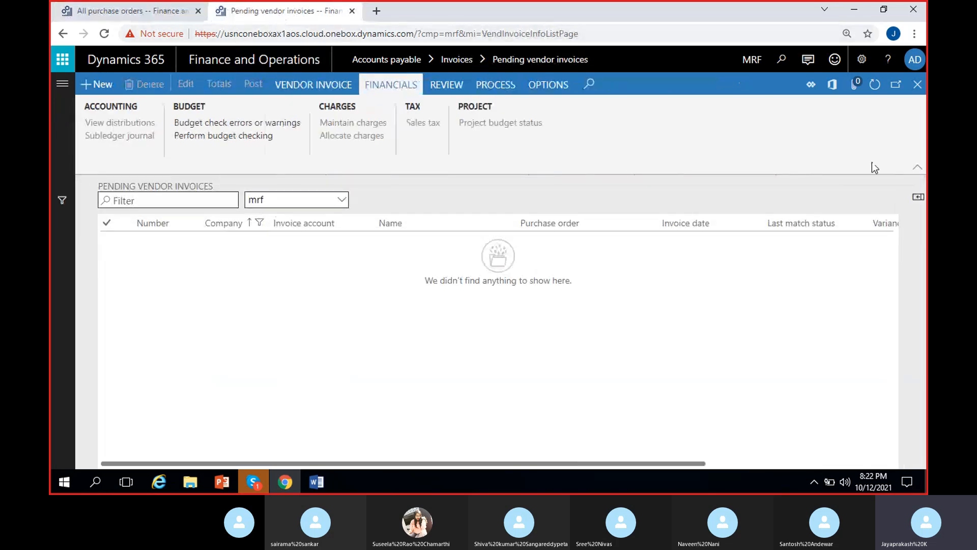
click(874, 86)
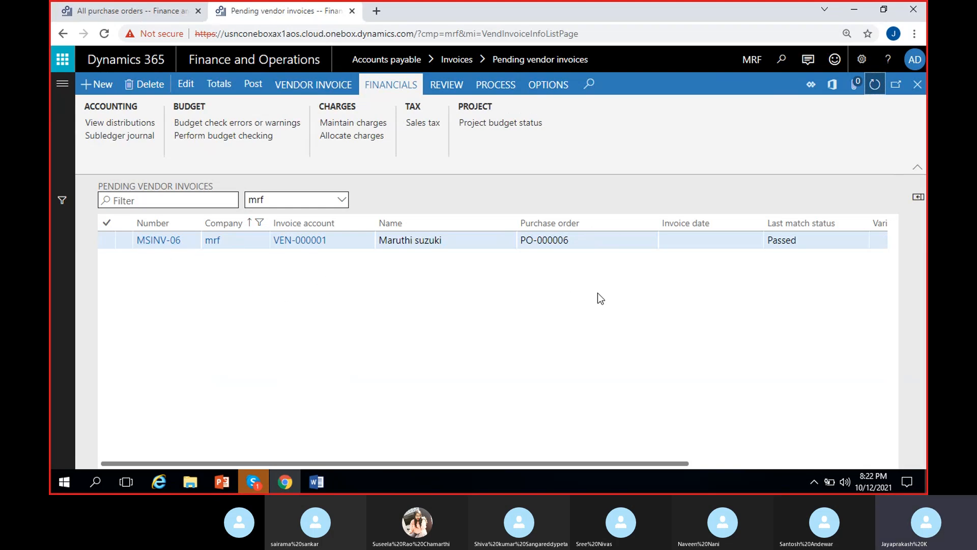
Examine the purchase order, match status and product receipt of the pending vendor invoice MSINV-06.
scroll(569, 376, right, 10)
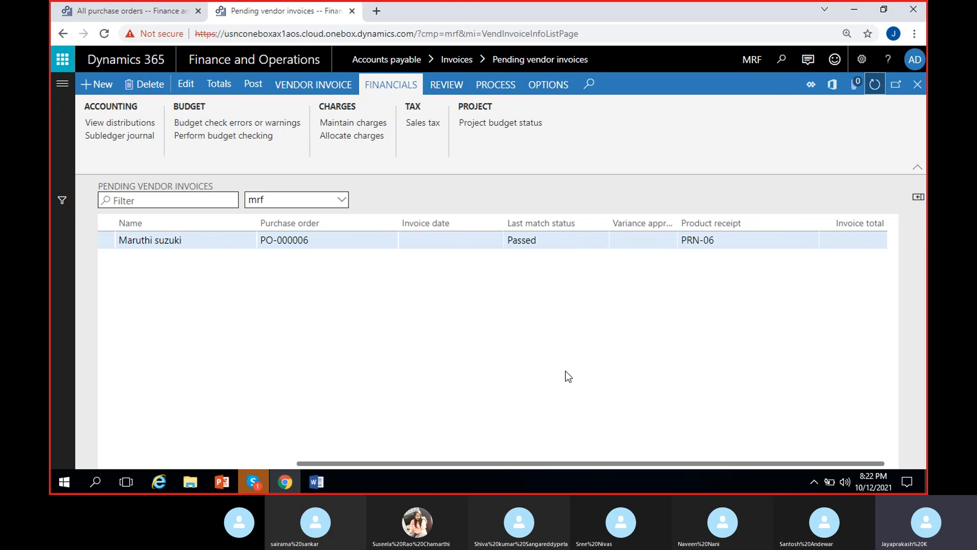
scroll(569, 376, left, 5)
scroll(569, 376, right, 5)
click(700, 241)
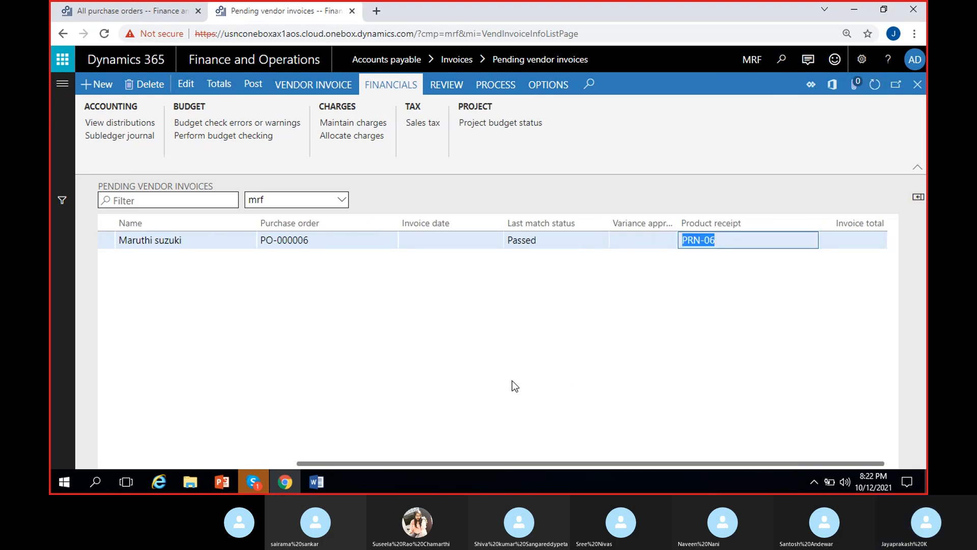
scroll(512, 381, left, 10)
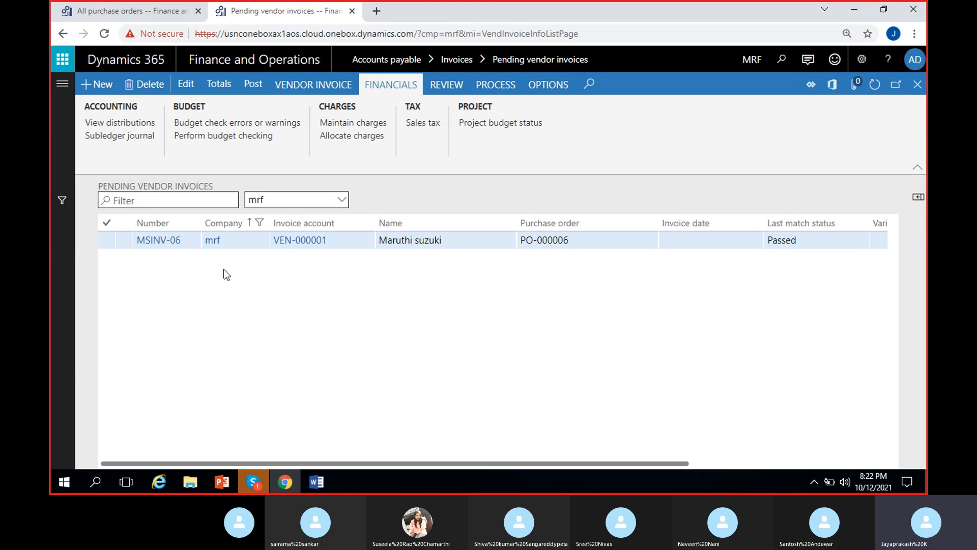
click(565, 240)
Reopen the Pending vendor invoices list from the Invoices section of the Accounts payable module.
click(319, 351)
click(65, 85)
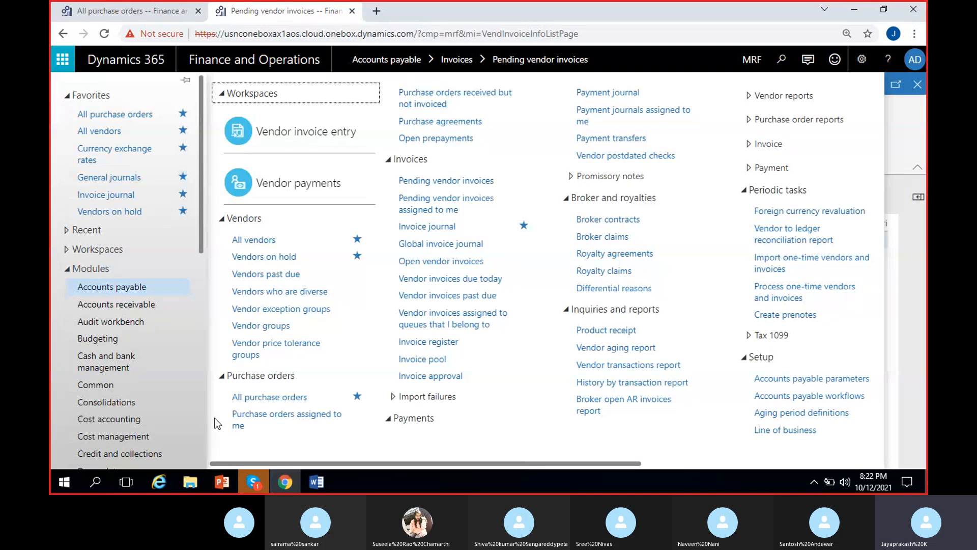
click(404, 181)
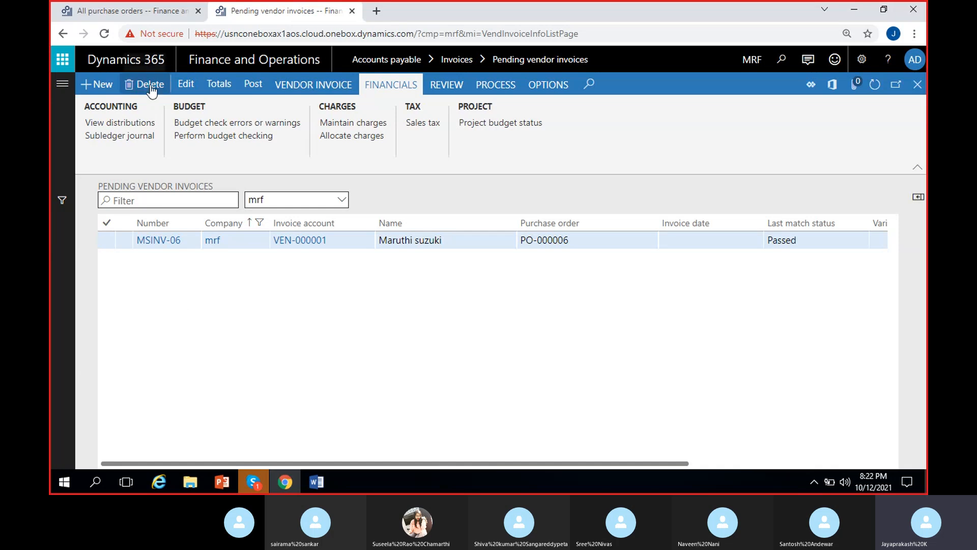
Delete the pending vendor invoice MSINV-06 and refresh the list of all purchase orders.
click(103, 247)
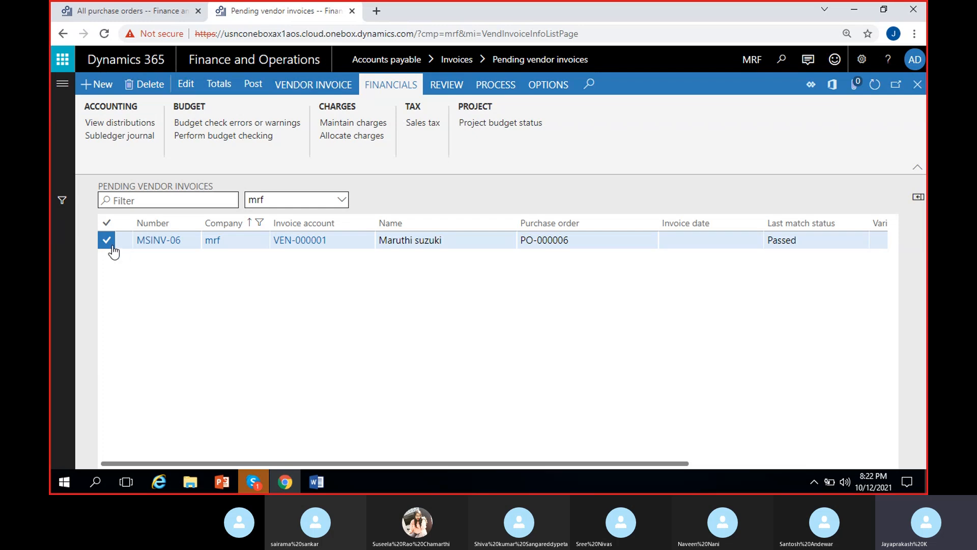
click(143, 85)
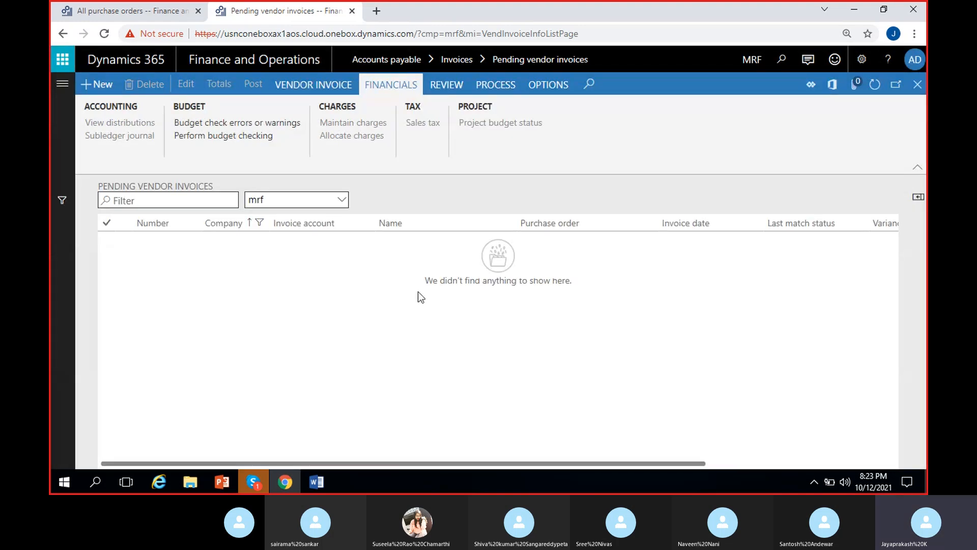
click(114, 17)
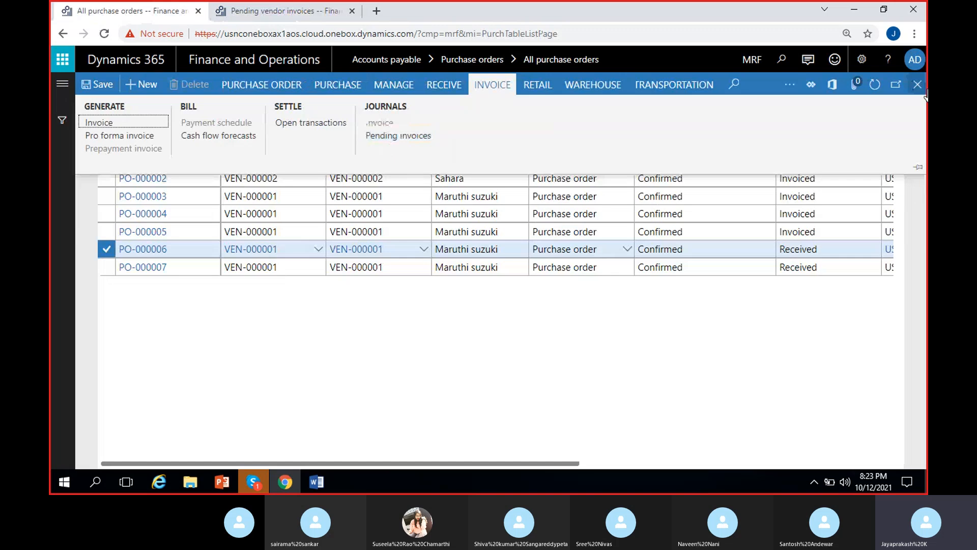
click(875, 84)
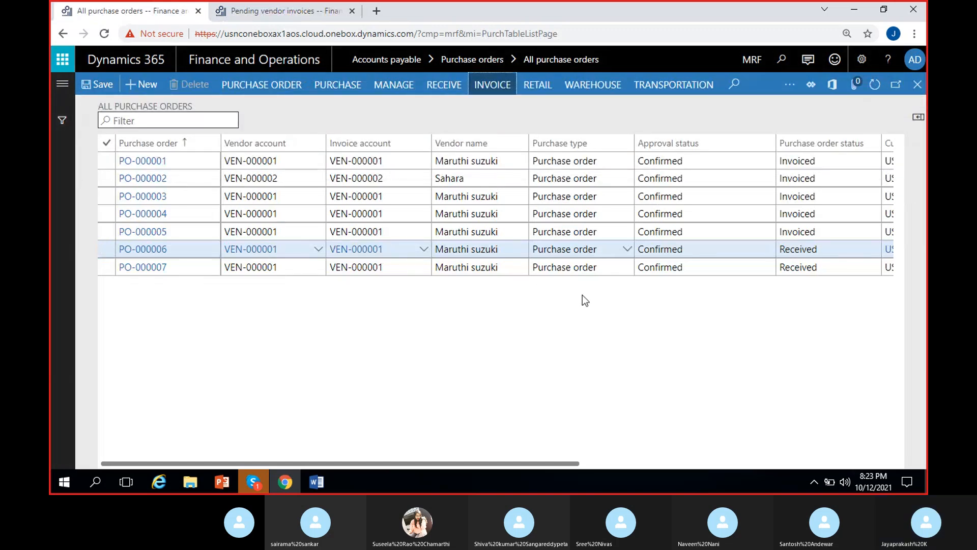
Check the invoice options available for PO-000006 and return to the Pending vendor invoices list.
click(498, 249)
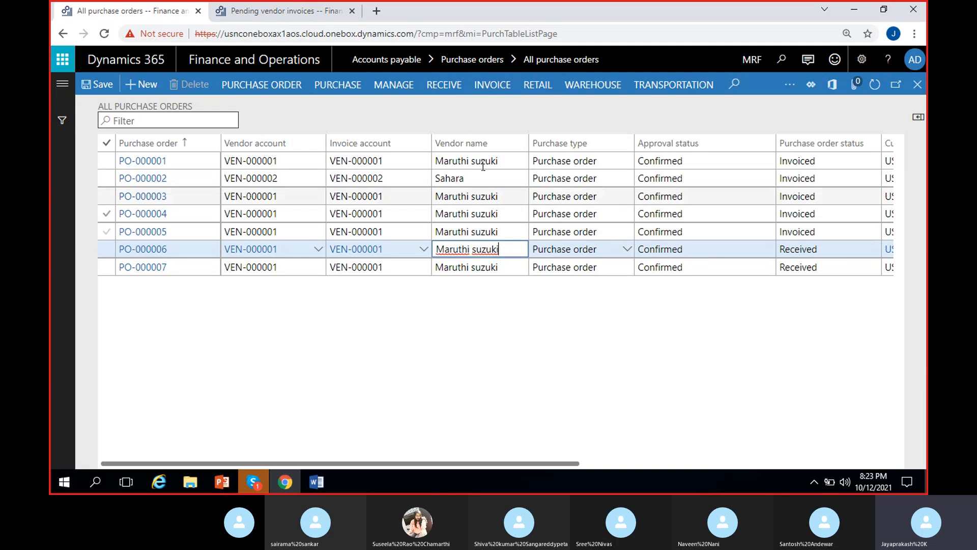
click(492, 84)
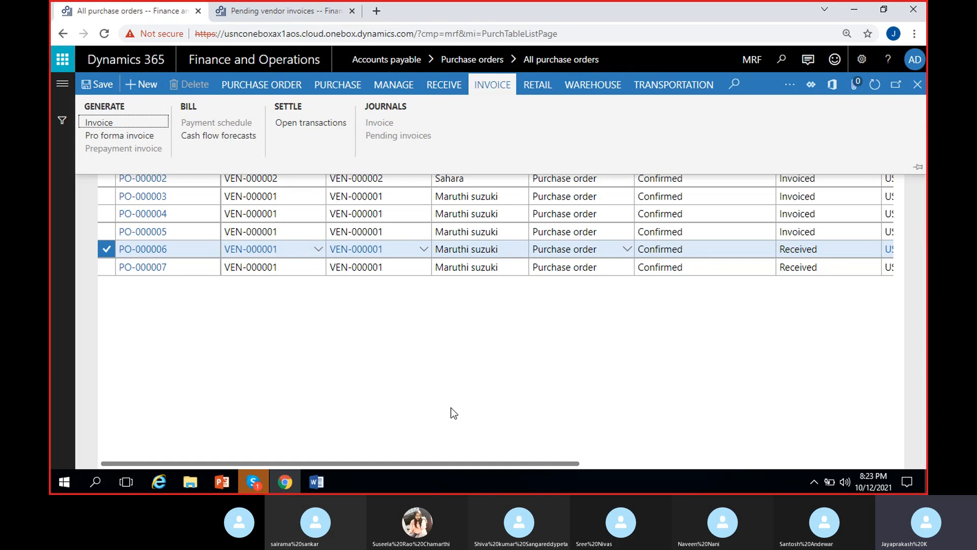
click(269, 11)
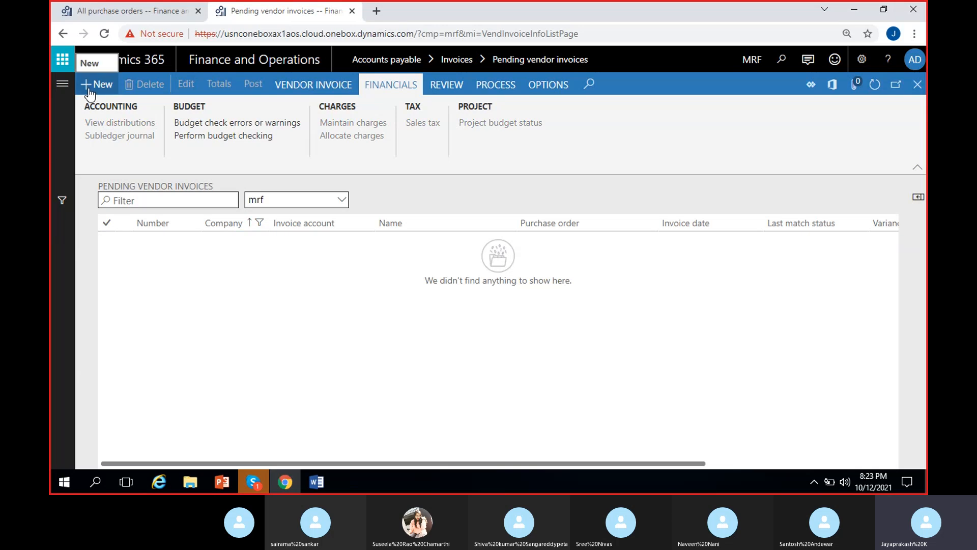
click(116, 16)
click(236, 15)
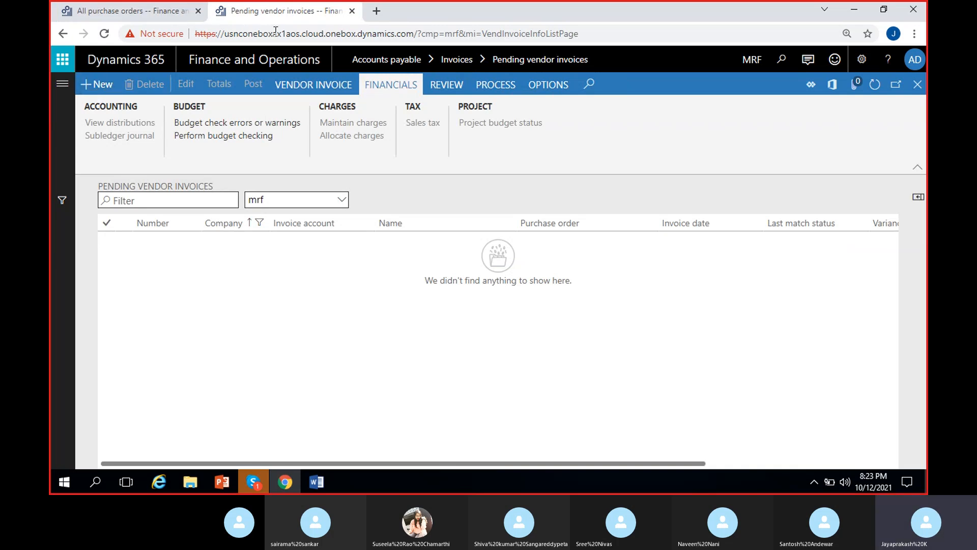
Create a new vendor invoice from the Pending vendor invoices list and look over its blank header and lines.
click(91, 87)
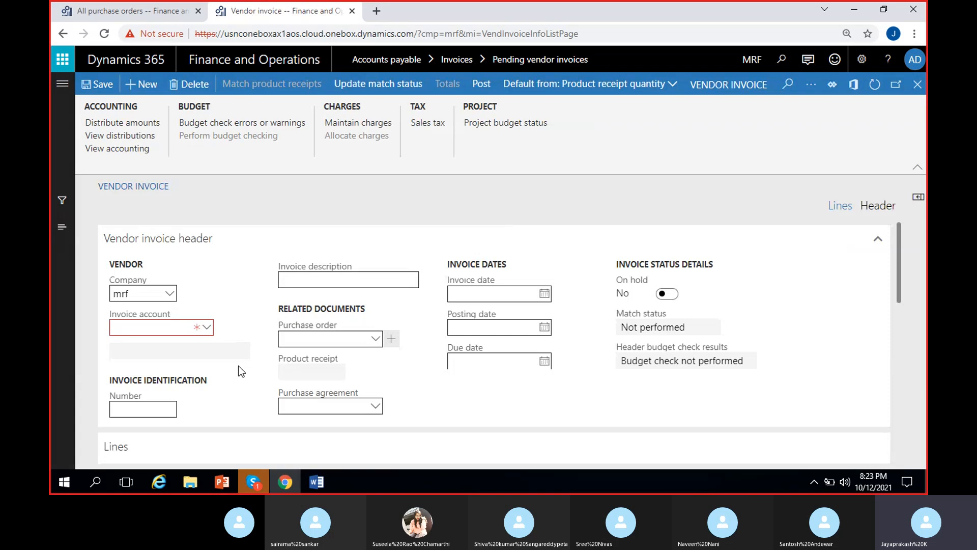
scroll(216, 356, down, 2)
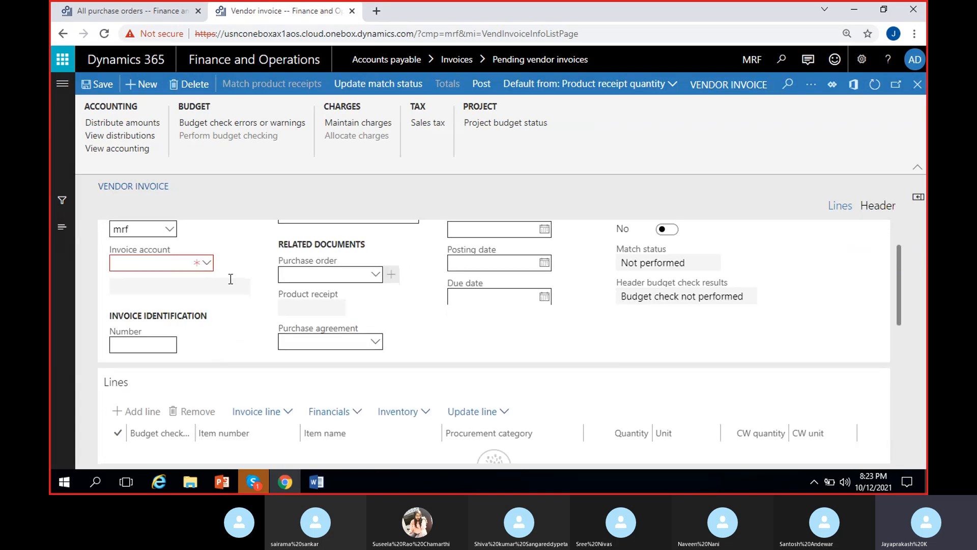
scroll(230, 280, up, 2)
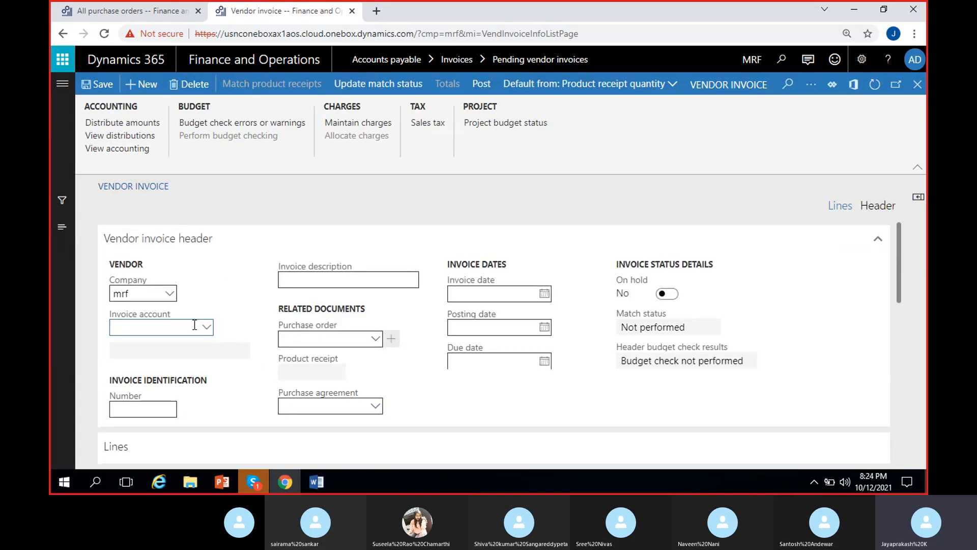
scroll(168, 341, down, 2)
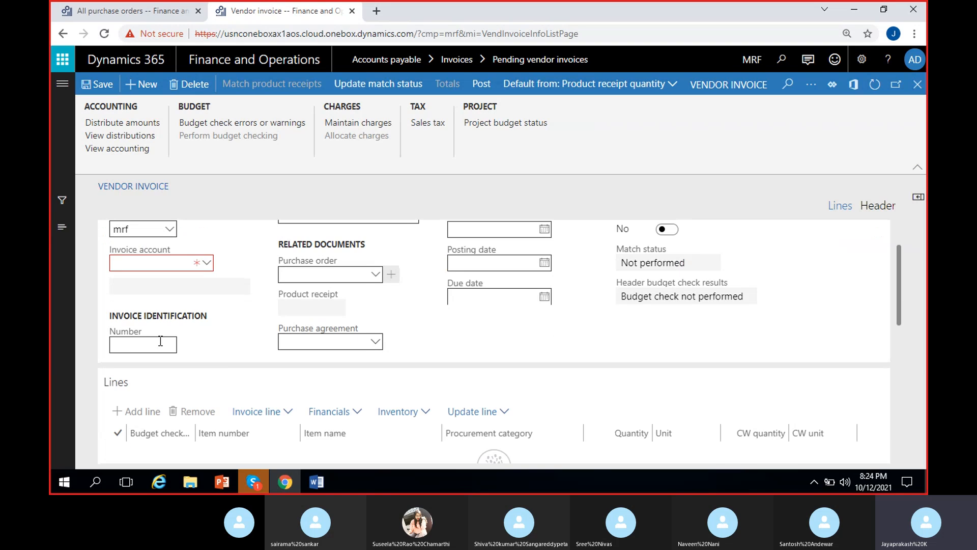
scroll(203, 331, up, 2)
click(323, 338)
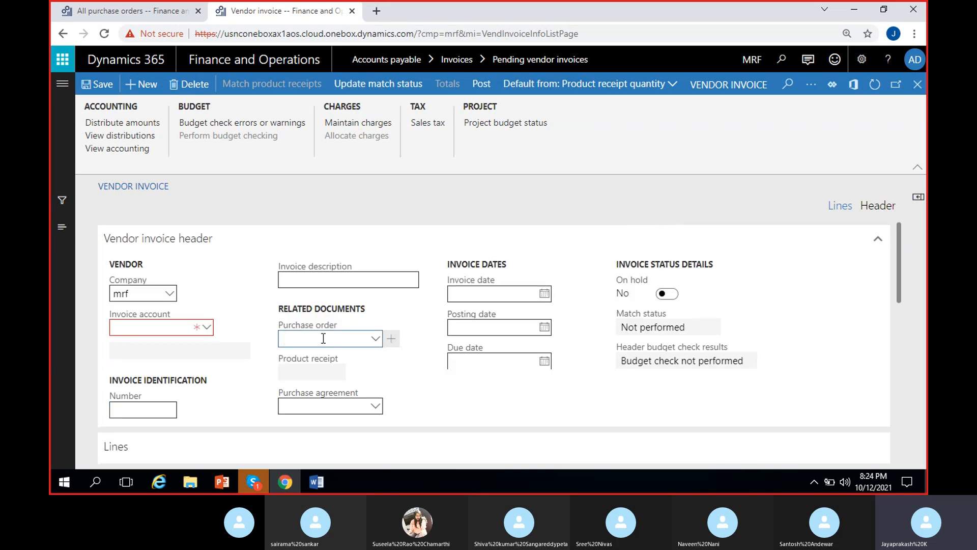
scroll(411, 365, down, 4)
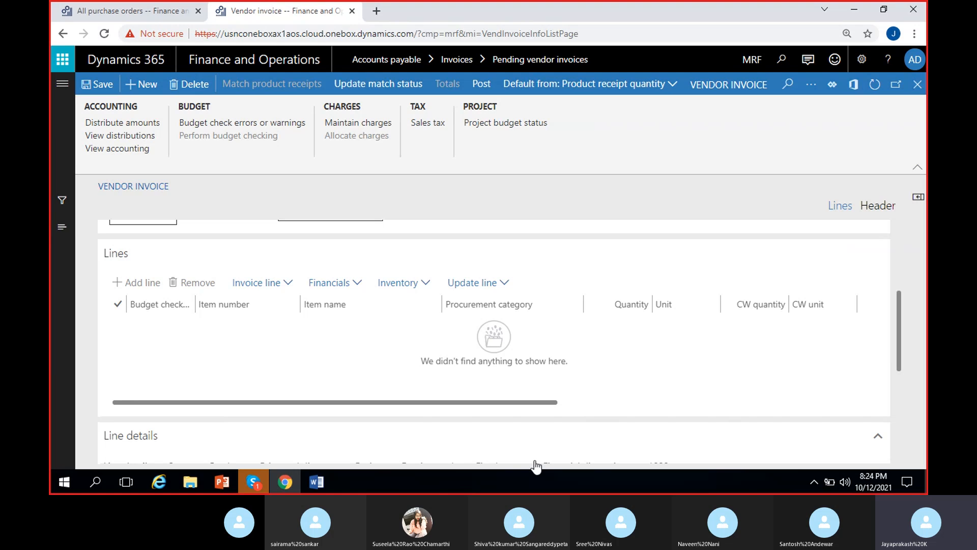
scroll(901, 338, up, 4)
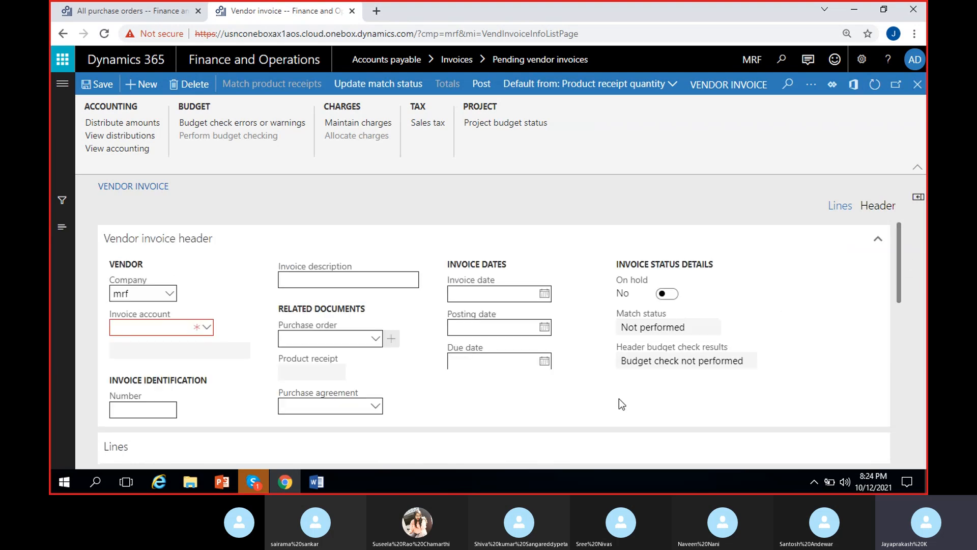
Set the invoice account to VEN-000001 (Maruthi suzuki) and the related purchase order to PO-000006.
click(208, 329)
click(208, 329)
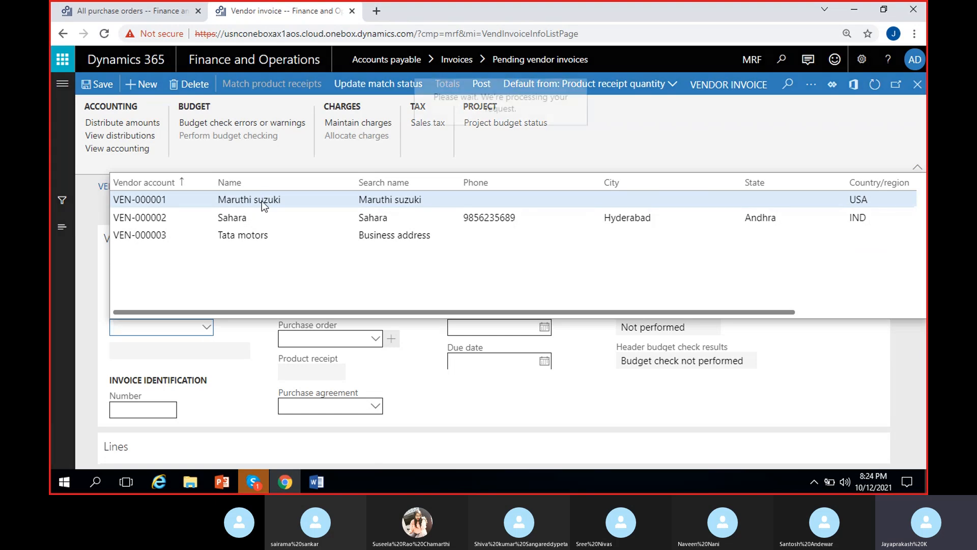
click(262, 201)
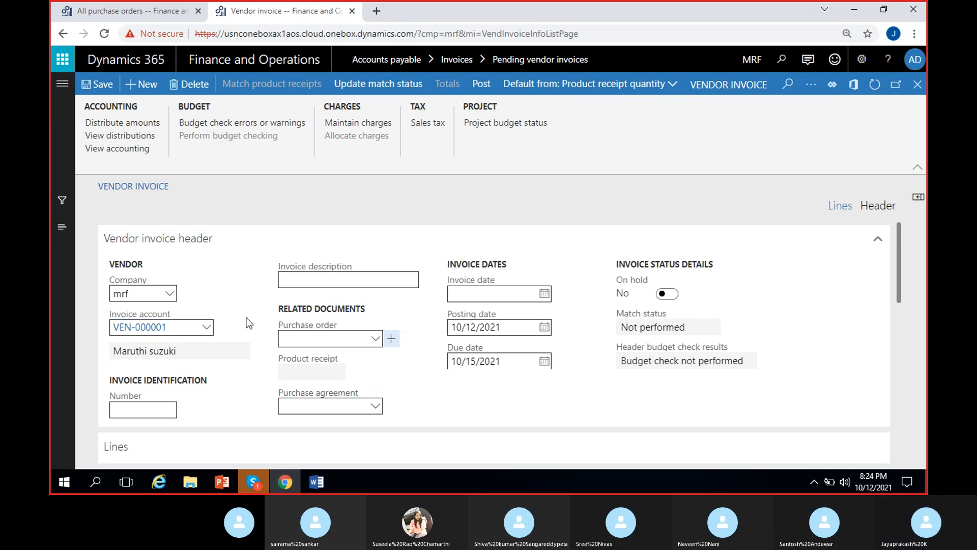
click(375, 340)
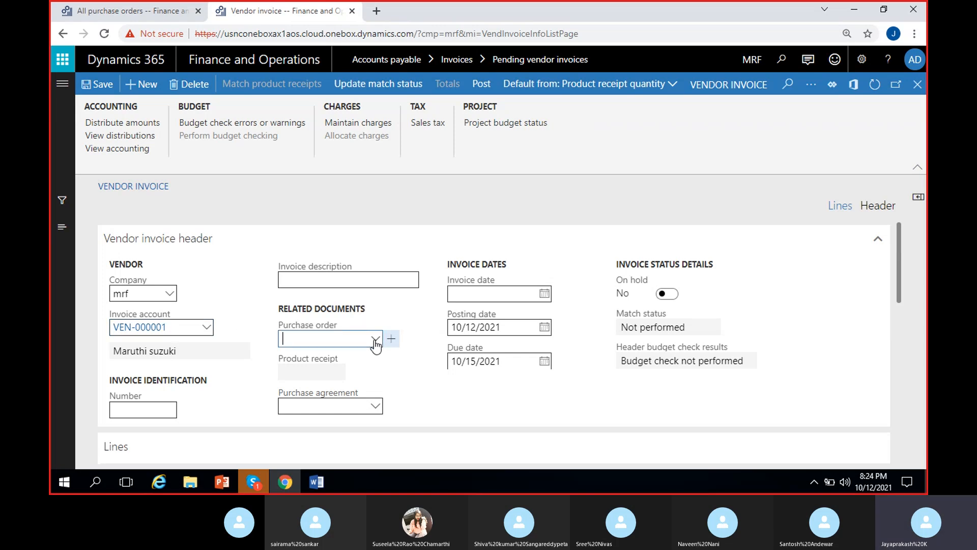
click(376, 339)
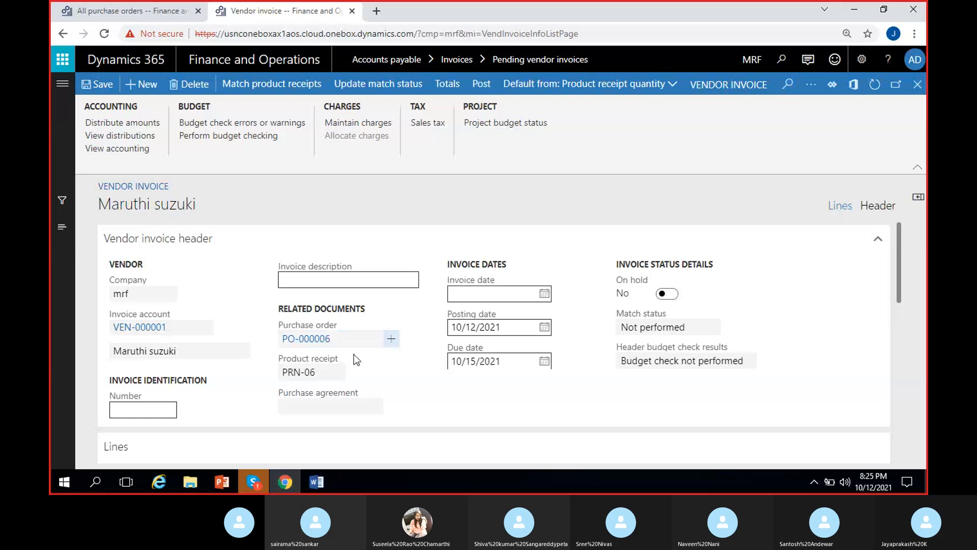
Examine the quantity, unit price, net amount and match columns of the Cycle line on the new invoice.
scroll(438, 370, down, 4)
scroll(427, 369, right, 2)
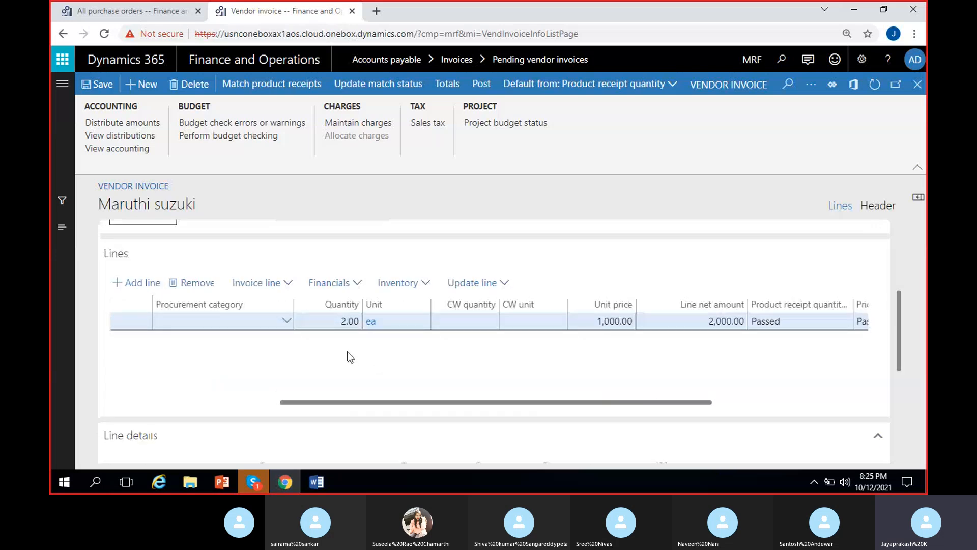
scroll(366, 337, left, 2)
scroll(366, 337, right, 4)
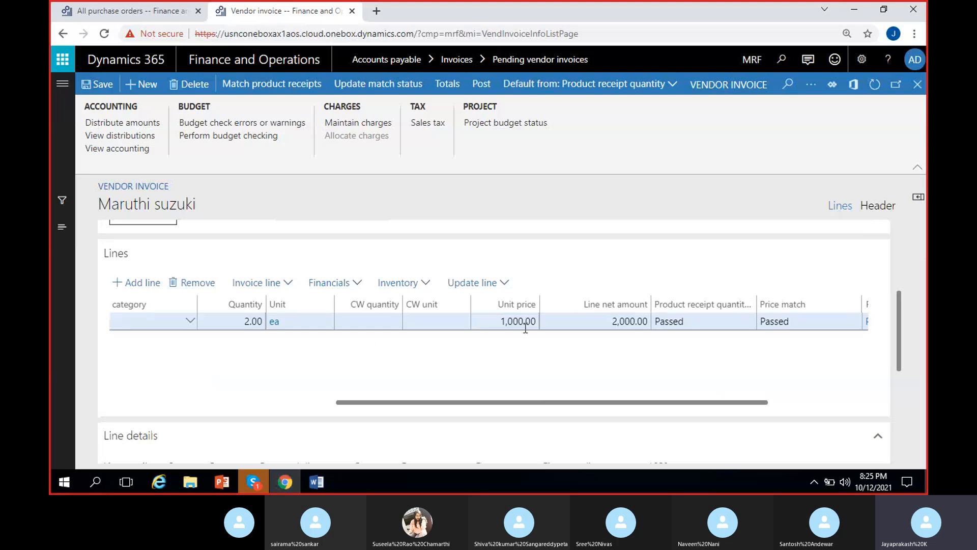
scroll(362, 374, left, 4)
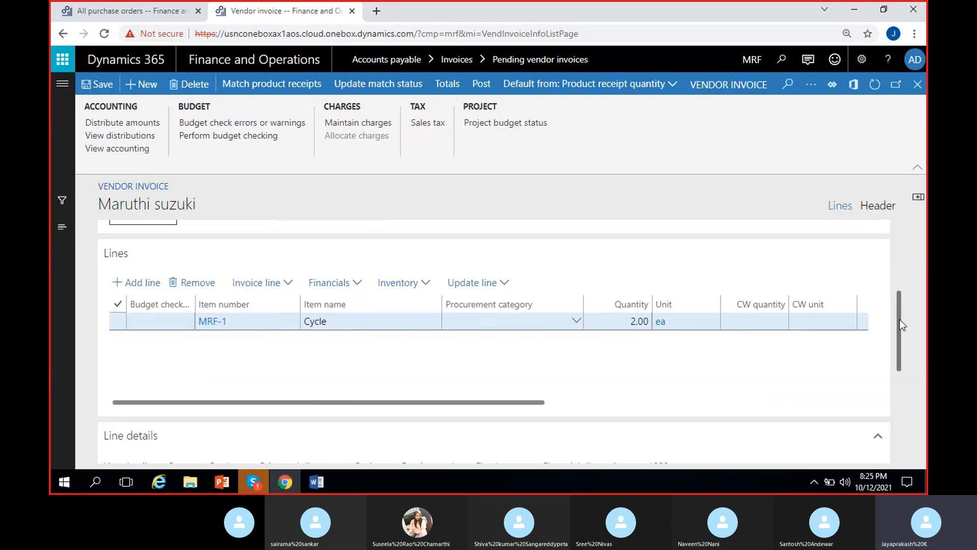
drag(903, 325, 910, 303)
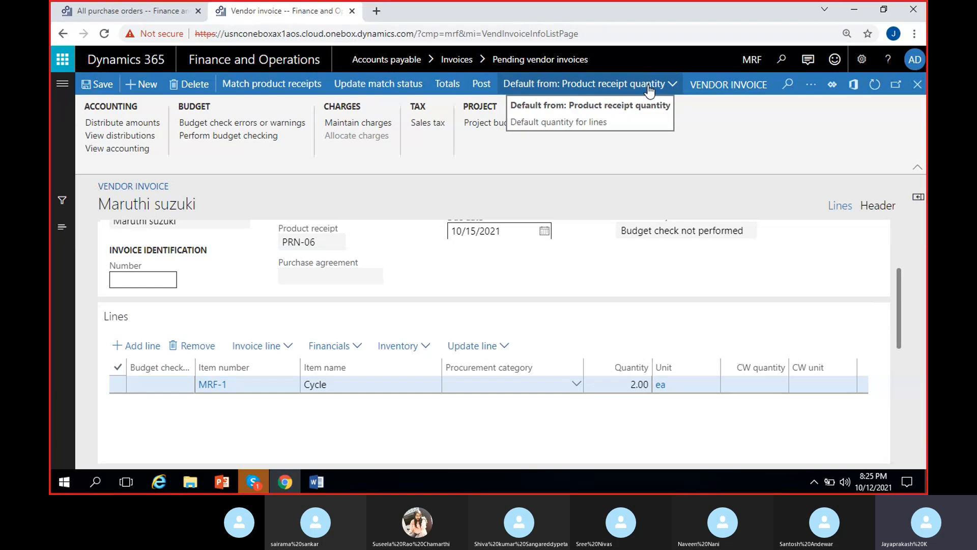
scroll(421, 272, up, 3)
Check the purchase order, product receipt and invoice date fields in the header and the item line of the new invoice.
click(347, 339)
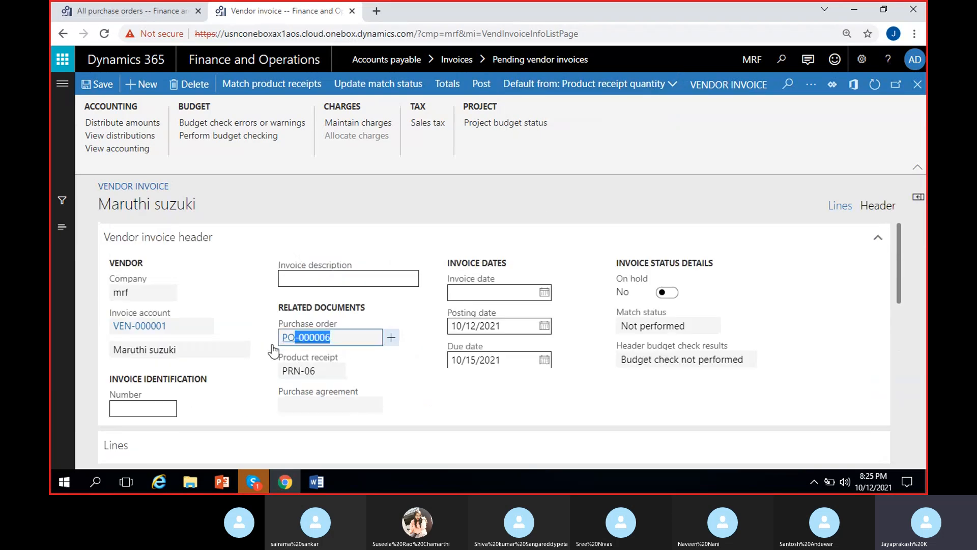
click(294, 375)
click(389, 378)
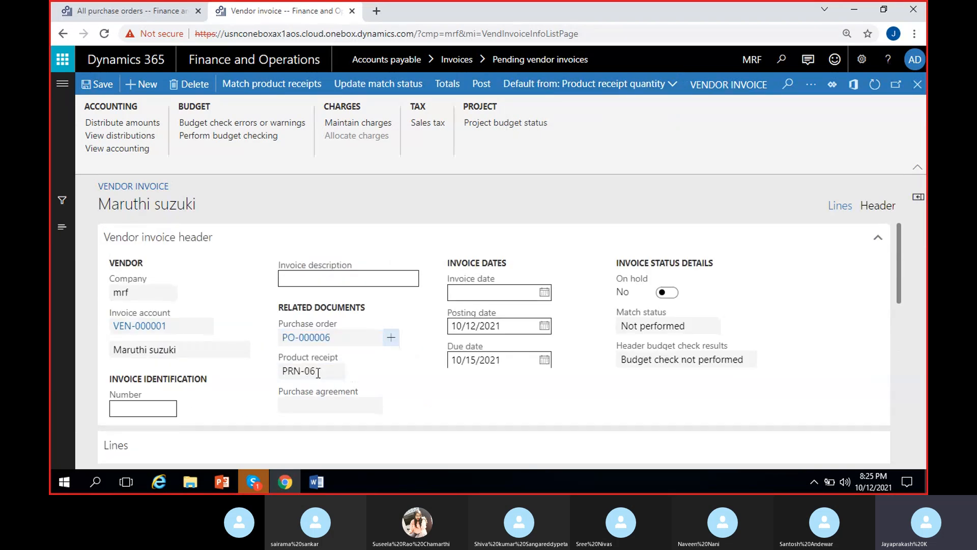
click(318, 373)
click(401, 380)
scroll(401, 379, down, 3)
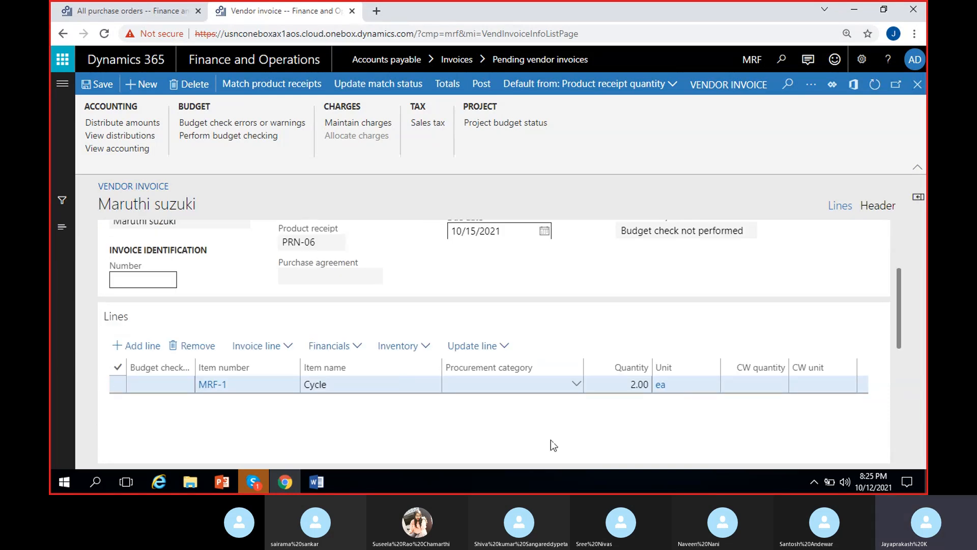
scroll(607, 428, right, 5)
scroll(661, 421, left, 2)
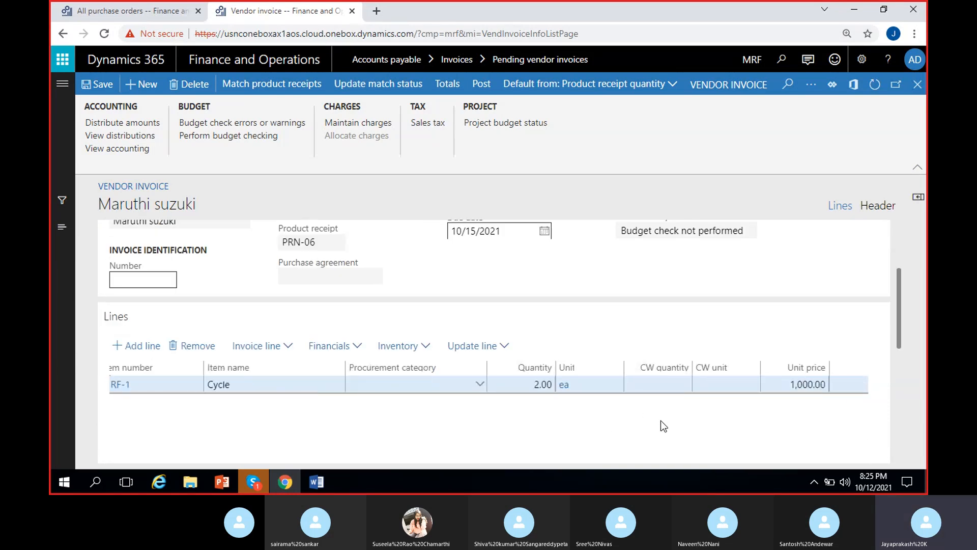
scroll(647, 421, left, 2)
scroll(815, 305, up, 3)
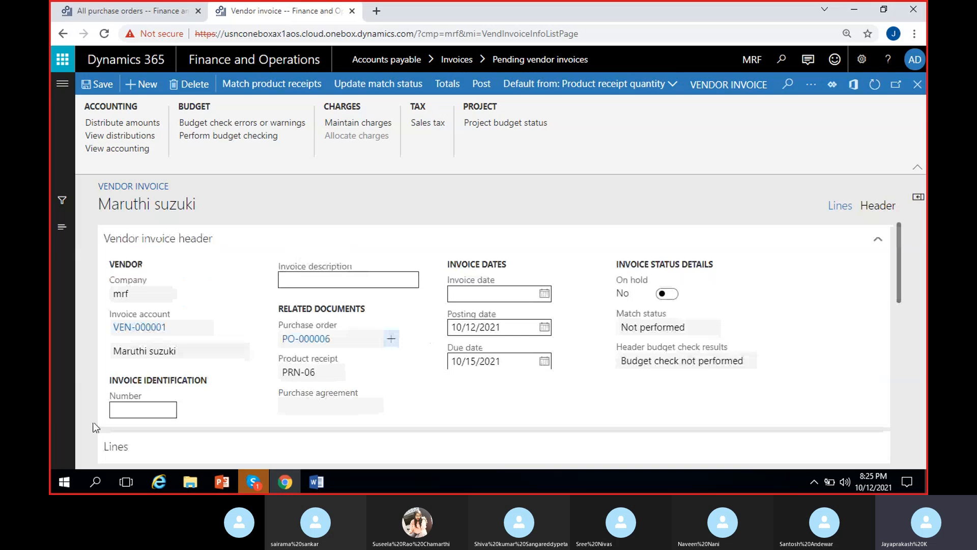
click(500, 293)
click(416, 373)
Switch to the Skype call, mute and unmute the microphone, and return to the vendor invoice.
click(254, 482)
click(435, 447)
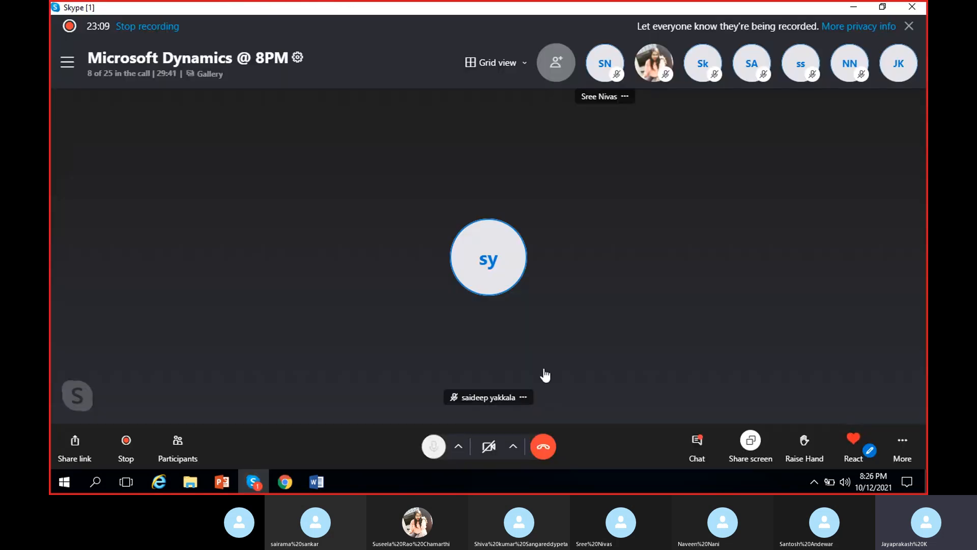
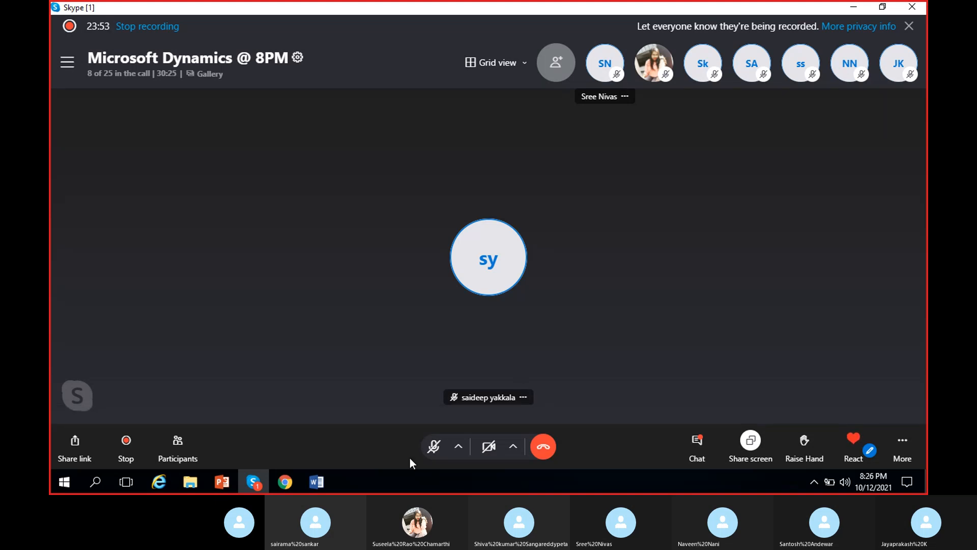
click(433, 447)
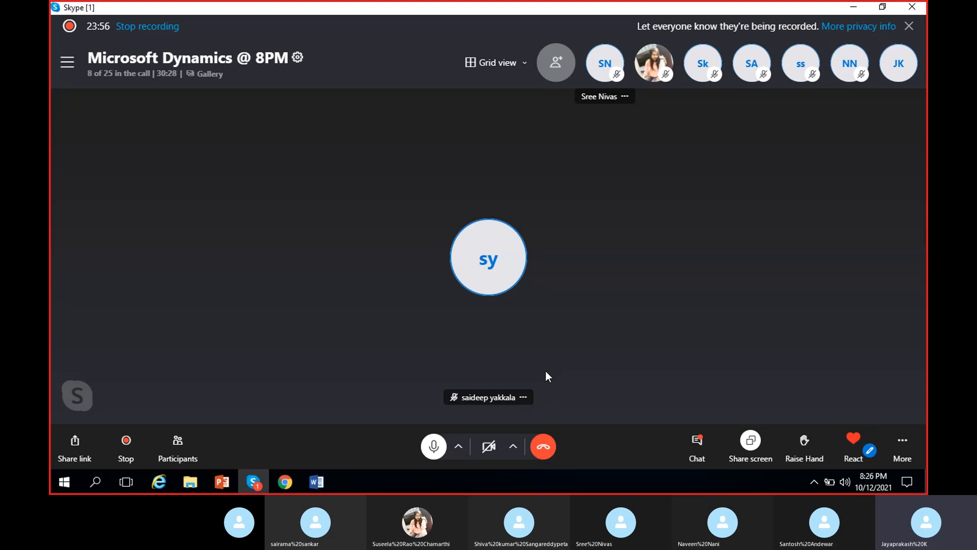
click(854, 9)
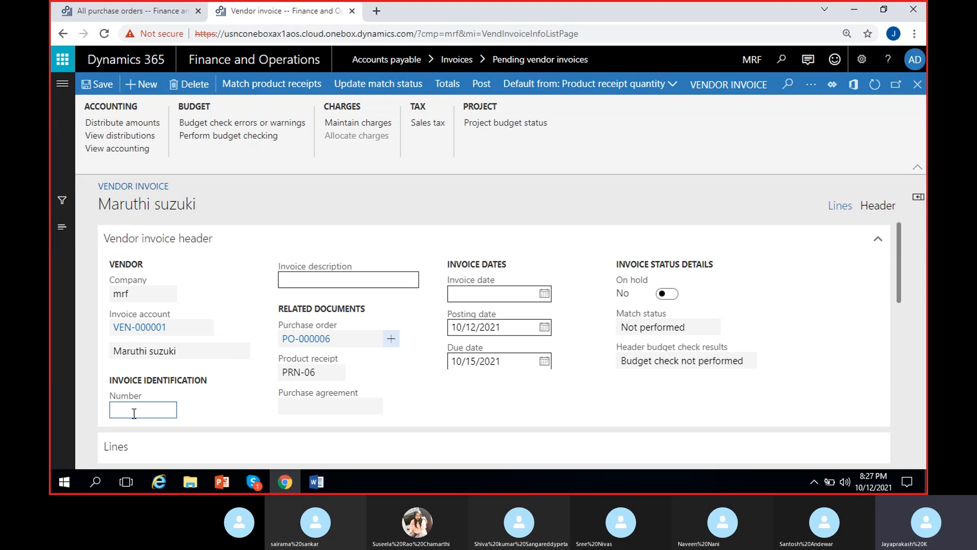
Look over the line details and related documents of the new Maruthi suzuki invoice.
scroll(414, 373, down, 5)
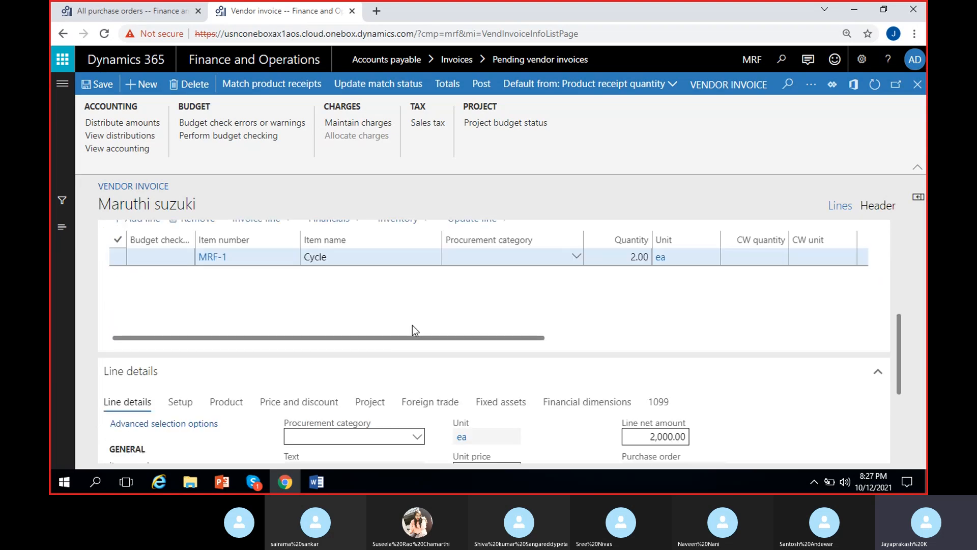
scroll(811, 329, up, 3)
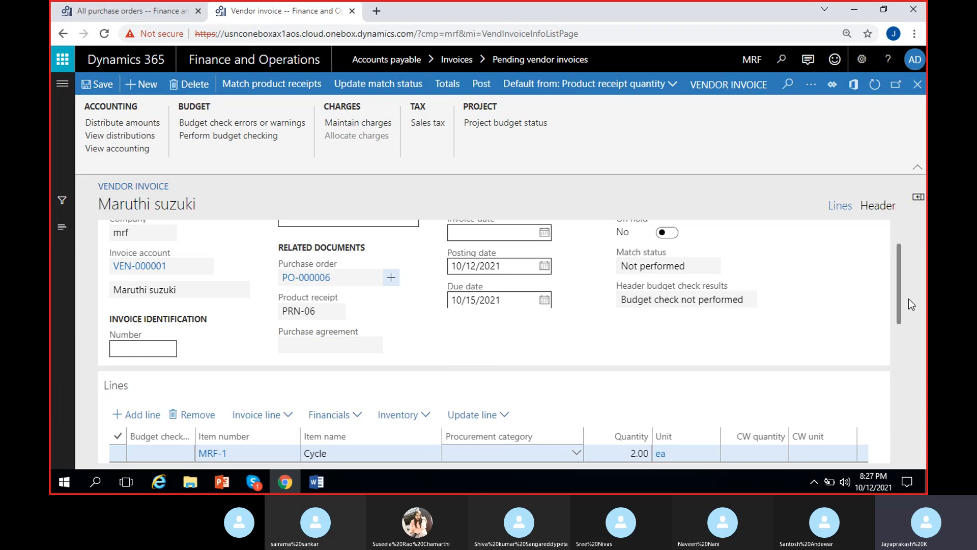
drag(902, 276, 902, 292)
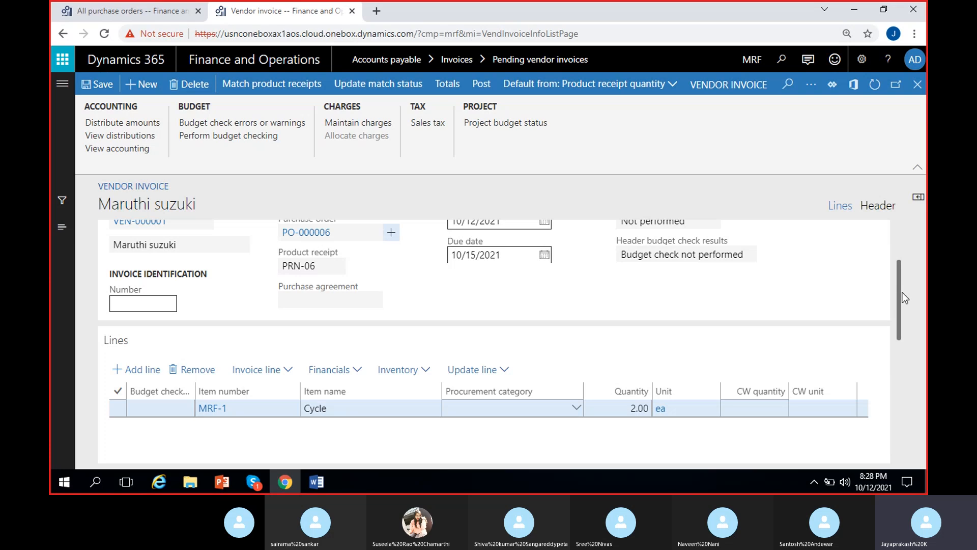
Open the purchase order retrieval from the invoice header and include PO-000007 alongside PO-000006.
drag(903, 292, 905, 266)
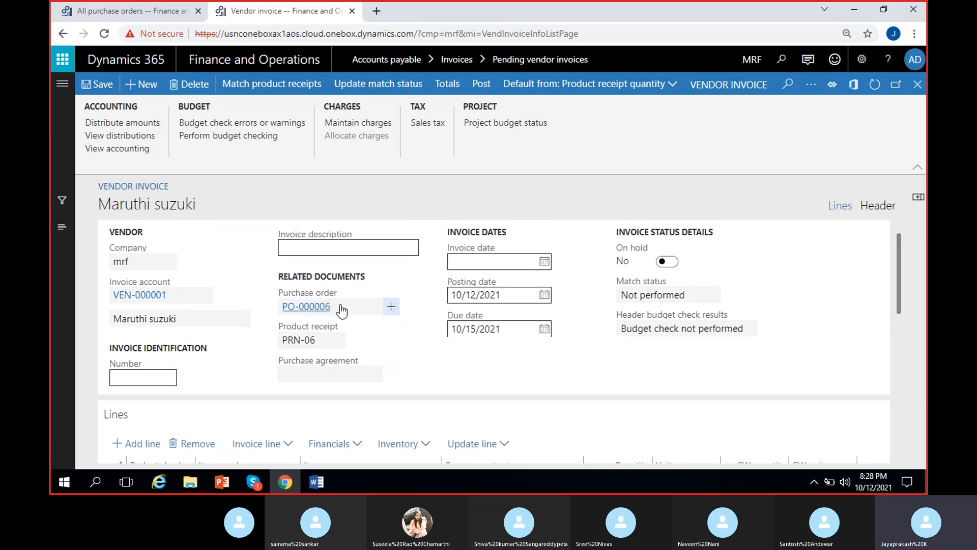
click(391, 307)
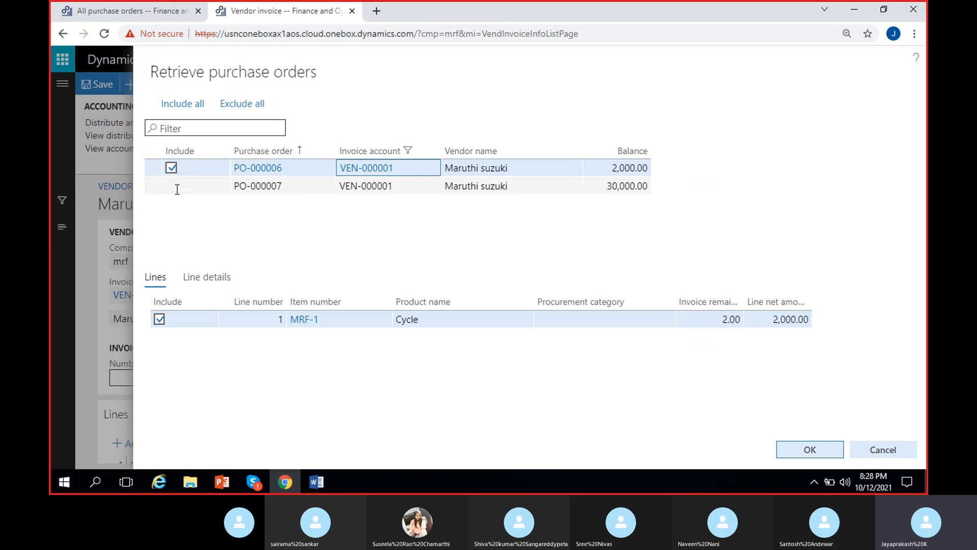
click(291, 186)
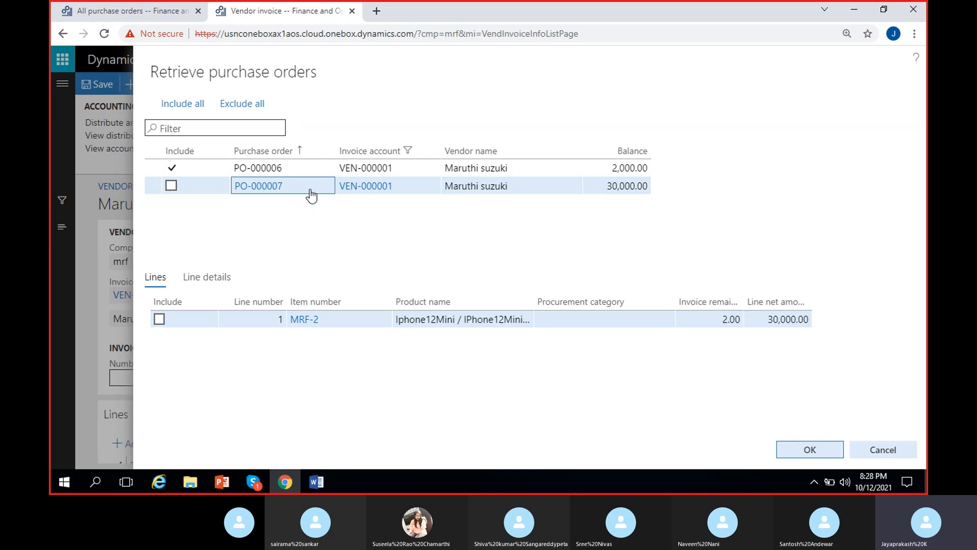
click(171, 186)
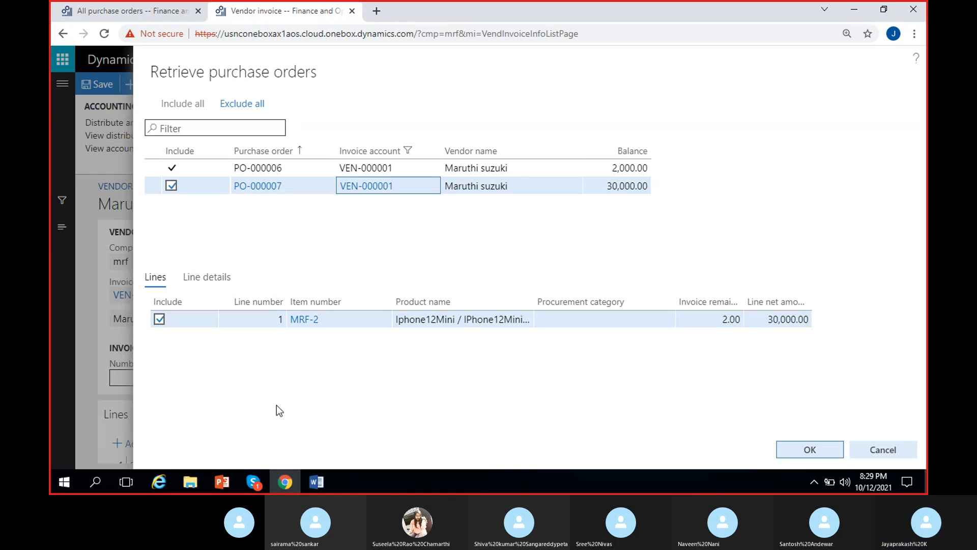
Check the included MRF-2 line of PO-000007 and confirm retrieving both purchase orders into the invoice.
click(318, 360)
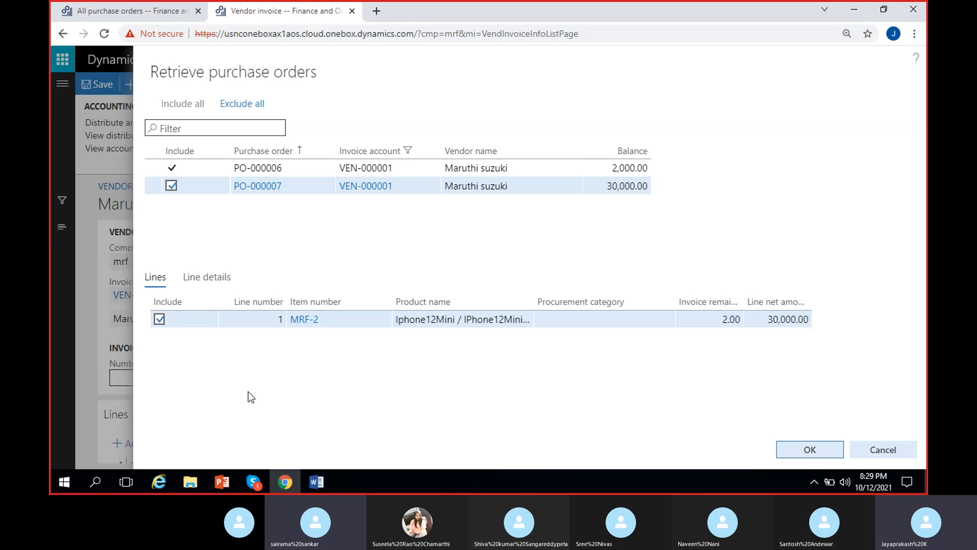
click(302, 194)
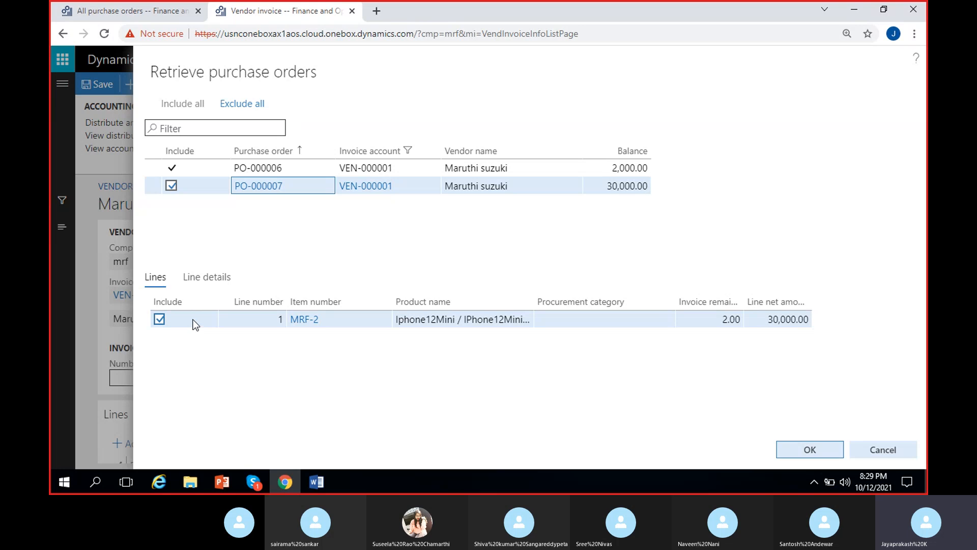
click(278, 319)
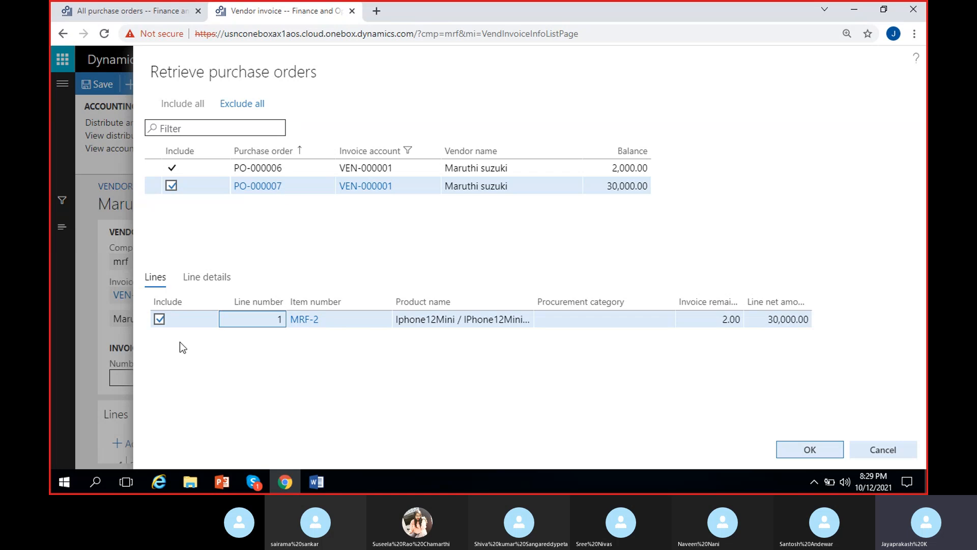
click(160, 320)
click(160, 320)
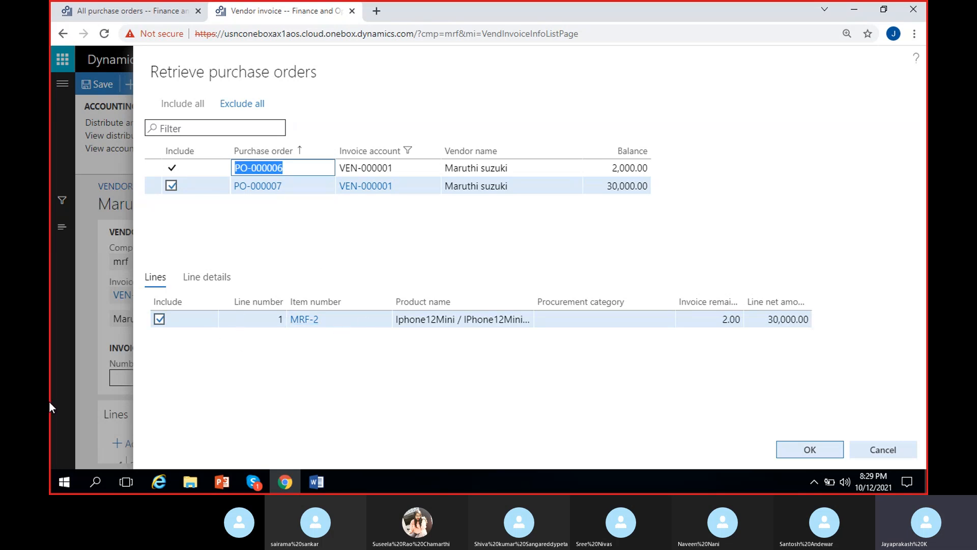
click(472, 377)
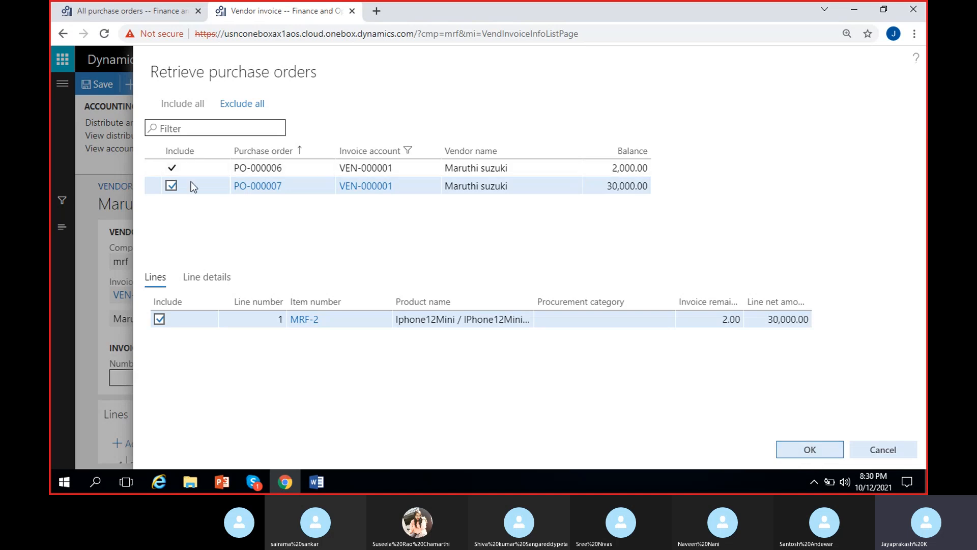
click(808, 448)
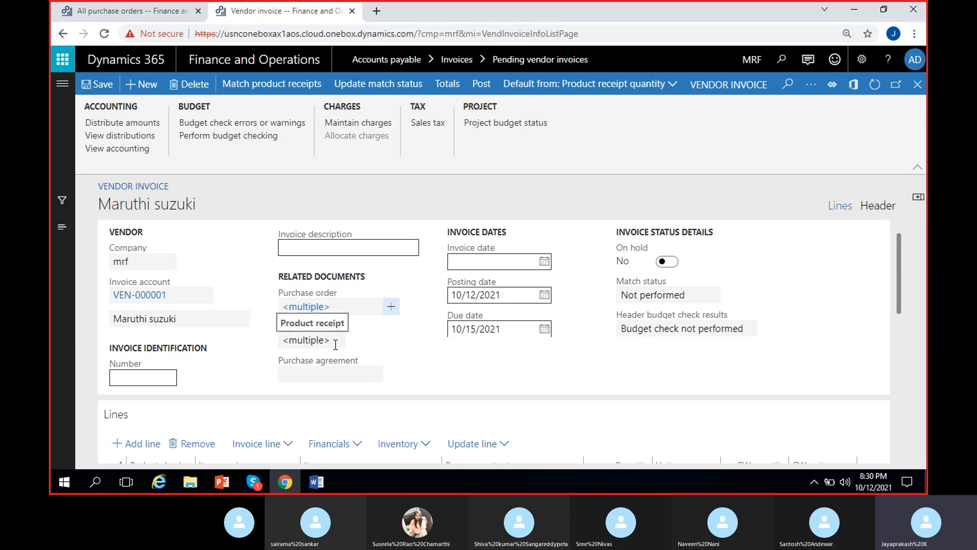
Check the invoice's product receipt and invoice account fields, and review the included purchase orders in the retrieval dialog.
drag(336, 344, 261, 343)
drag(361, 342, 309, 336)
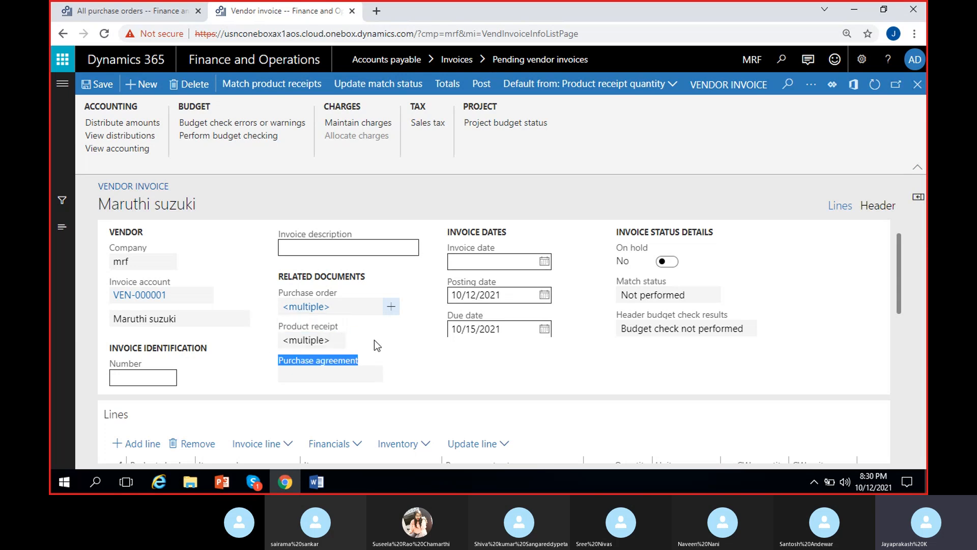
click(368, 341)
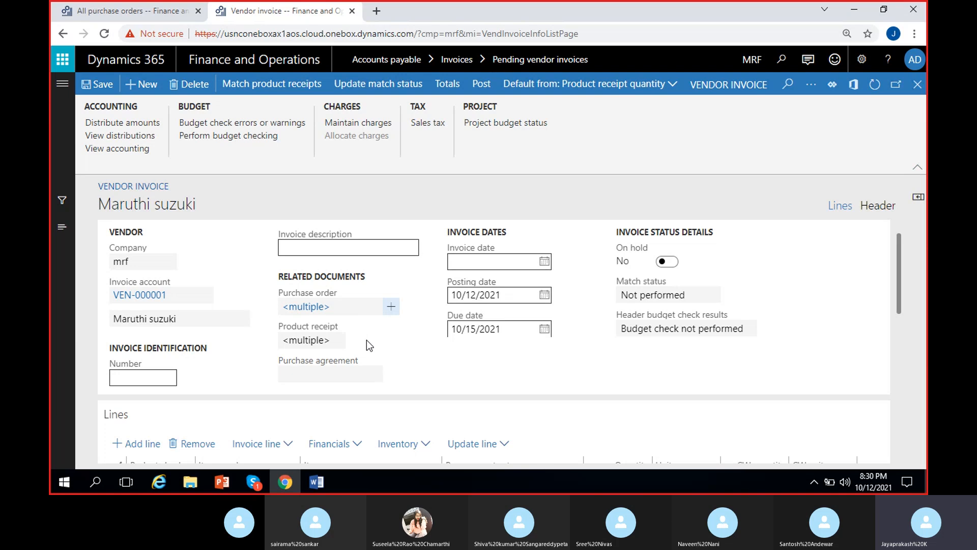
click(393, 308)
click(391, 307)
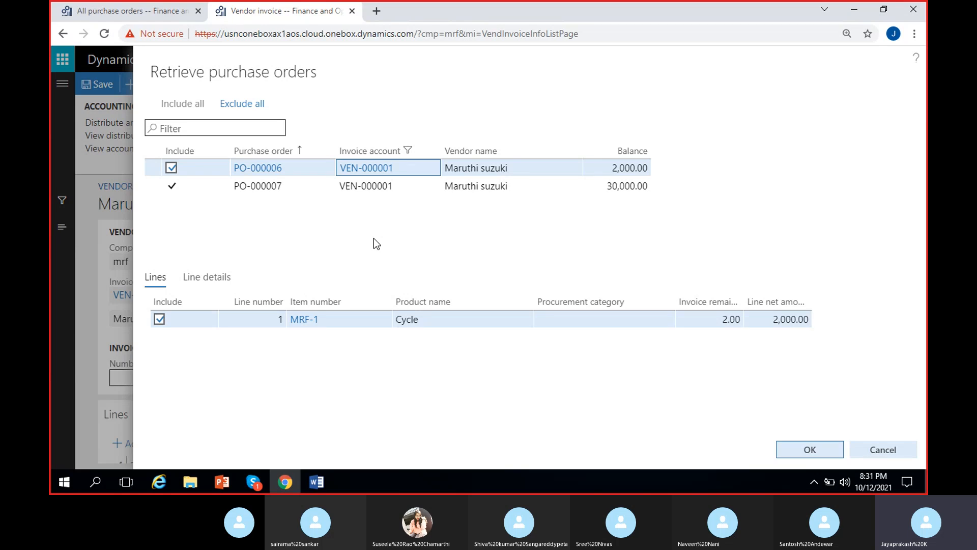
click(789, 446)
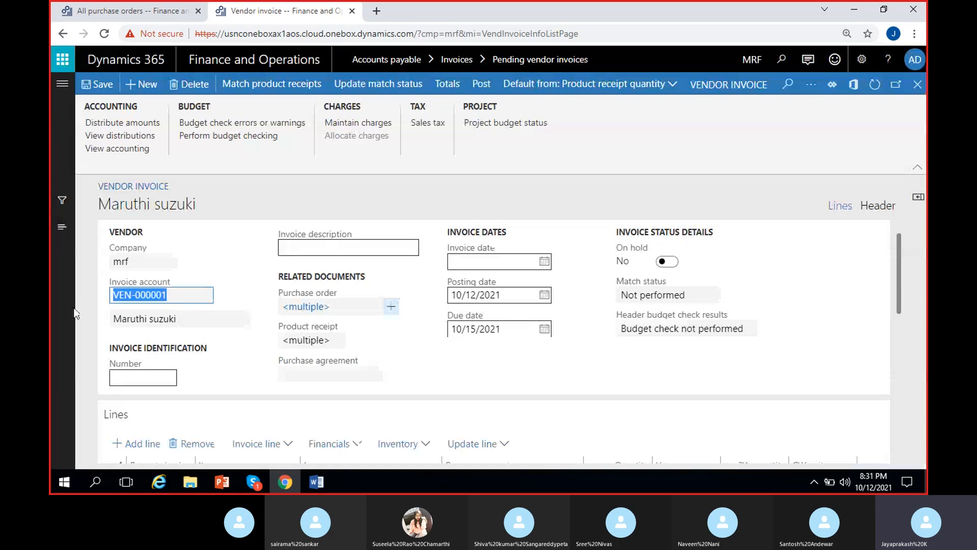
click(227, 280)
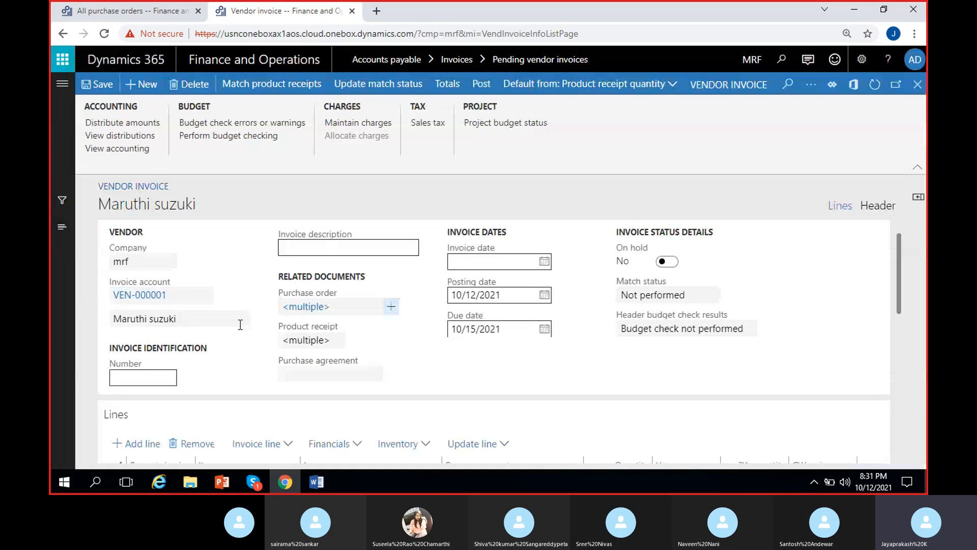
click(203, 296)
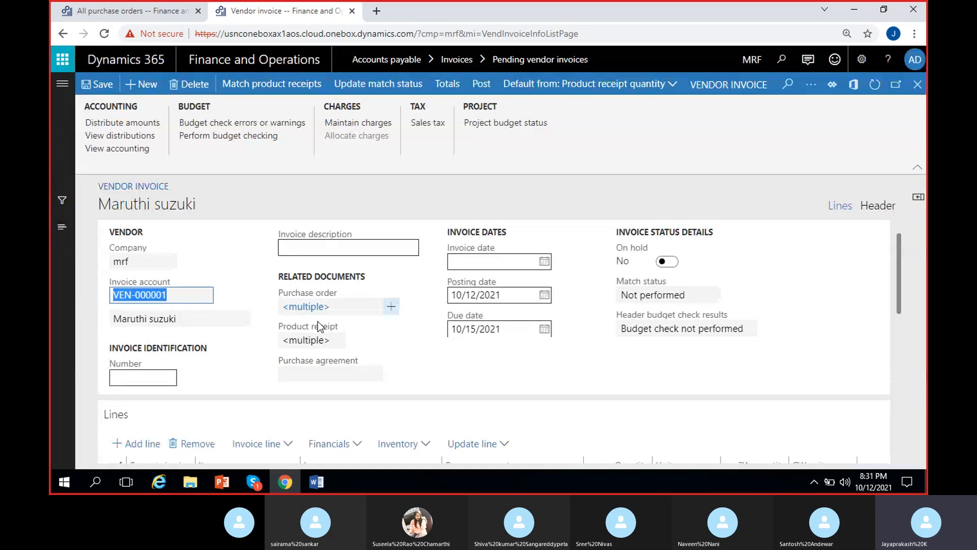
click(441, 329)
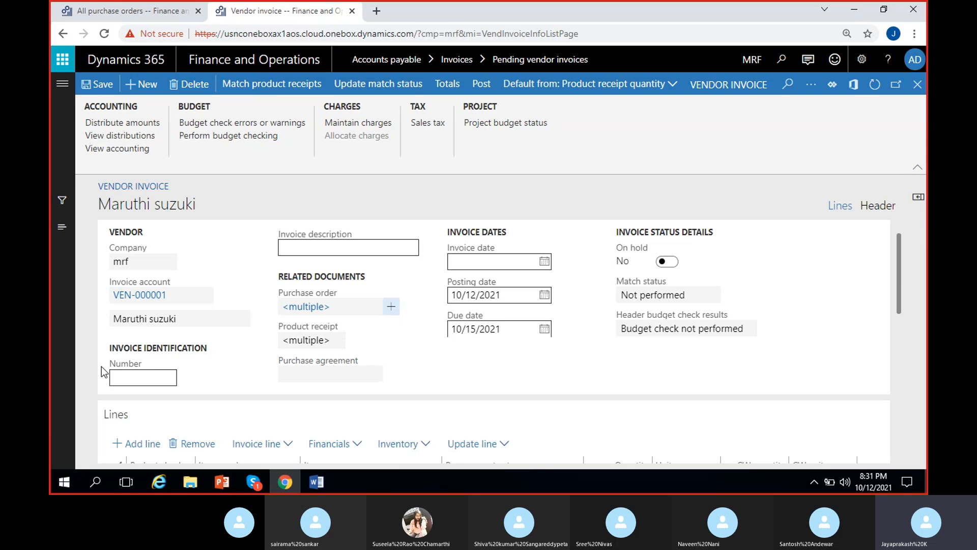
Enter MSINV6-7 as the invoice identification number.
click(141, 374)
text(MSINV)
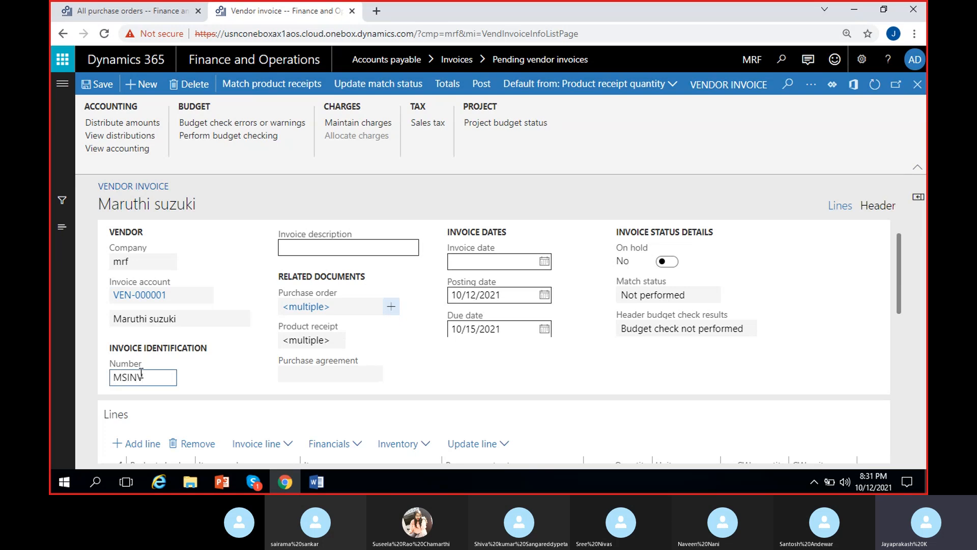
text(6-&)
key(BackSpace)
text(7)
click(230, 374)
Examine the Cycle and Iphone12Mini invoice lines, including their prices, match results, purchase orders and product receipts.
scroll(247, 350, down, 3)
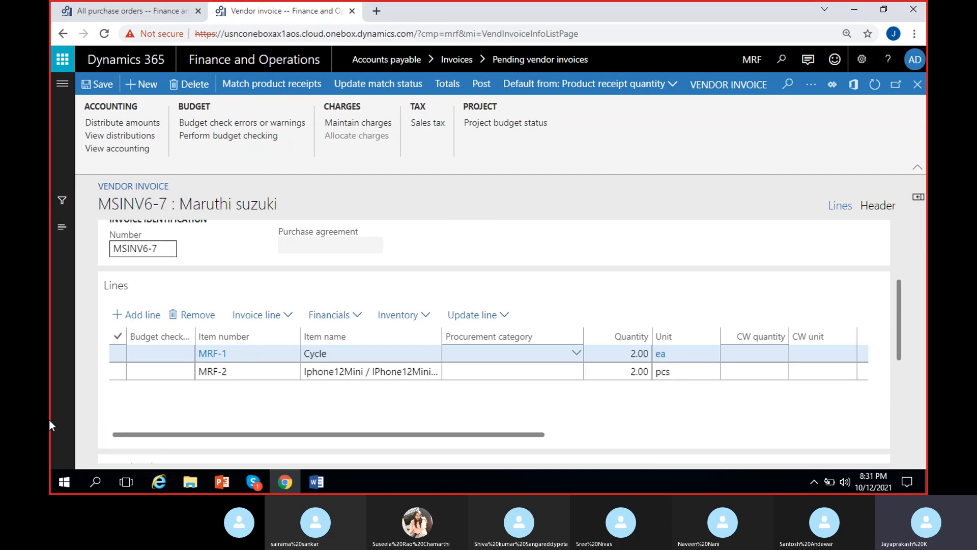
click(379, 355)
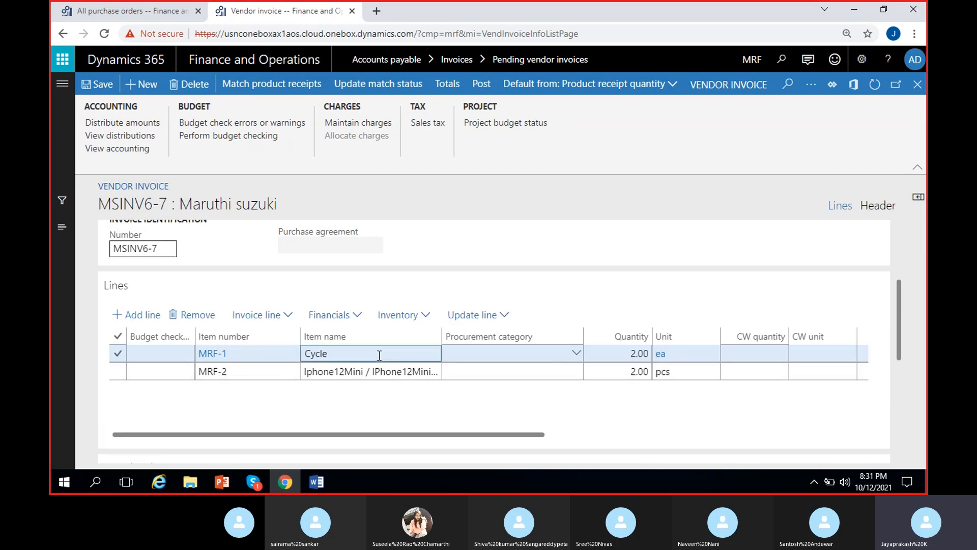
click(416, 372)
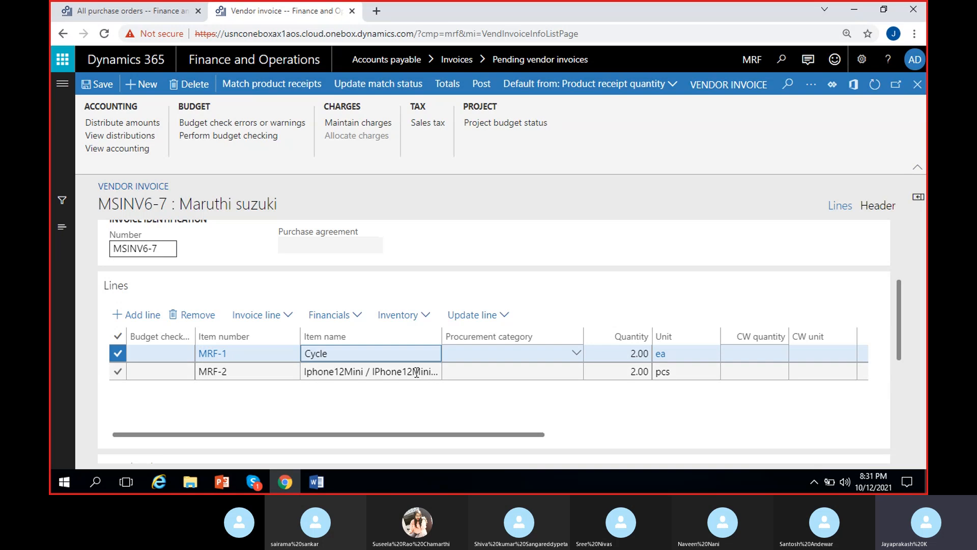
key(Tab)
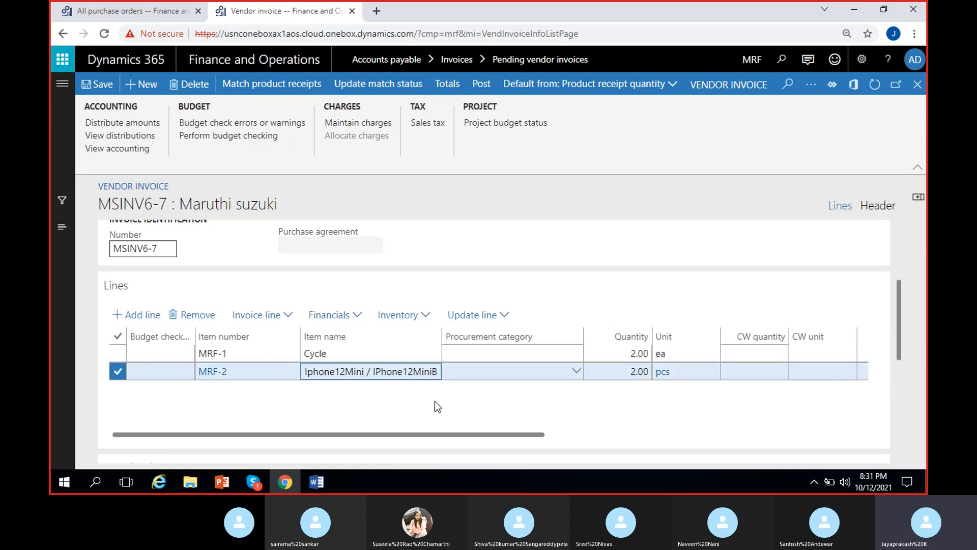
scroll(435, 401, right, 3)
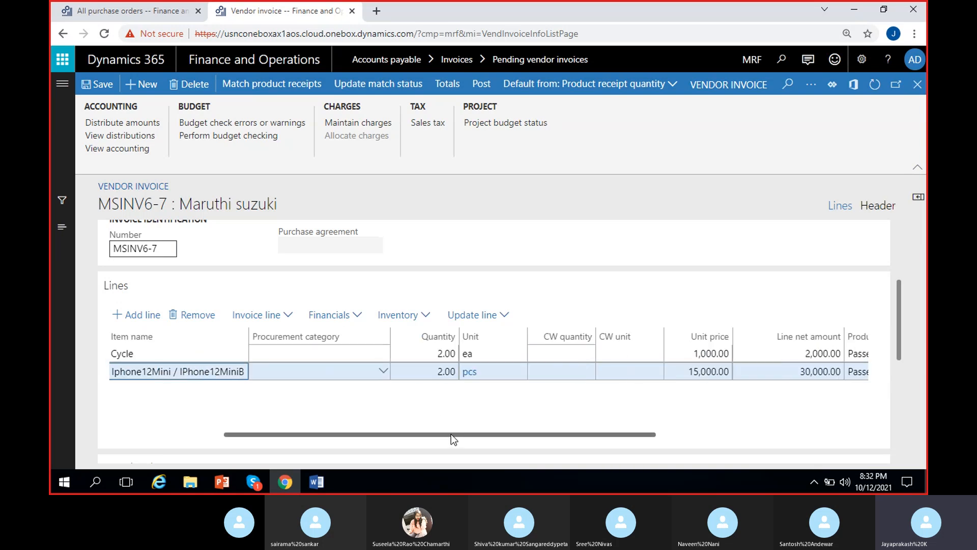
drag(451, 434, 762, 445)
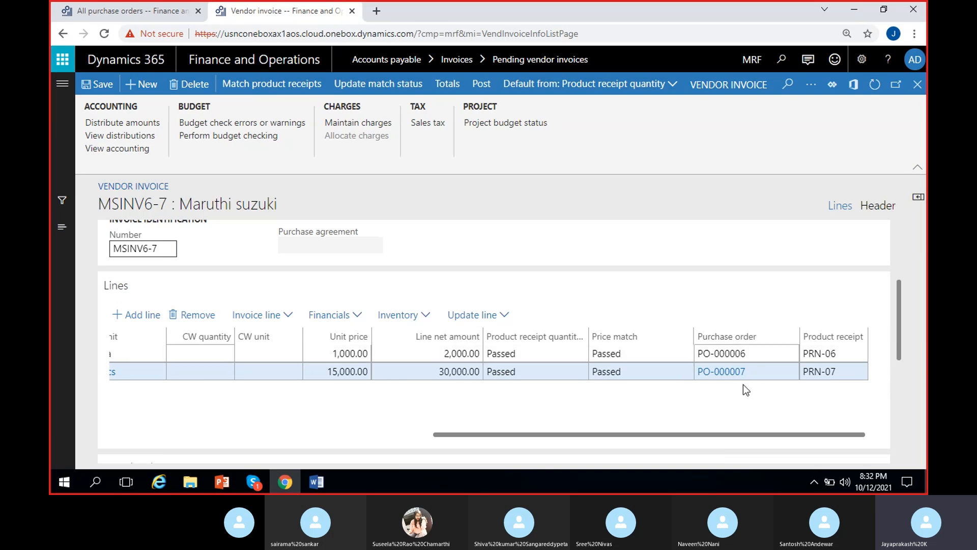
click(855, 371)
click(301, 416)
scroll(384, 418, left, 5)
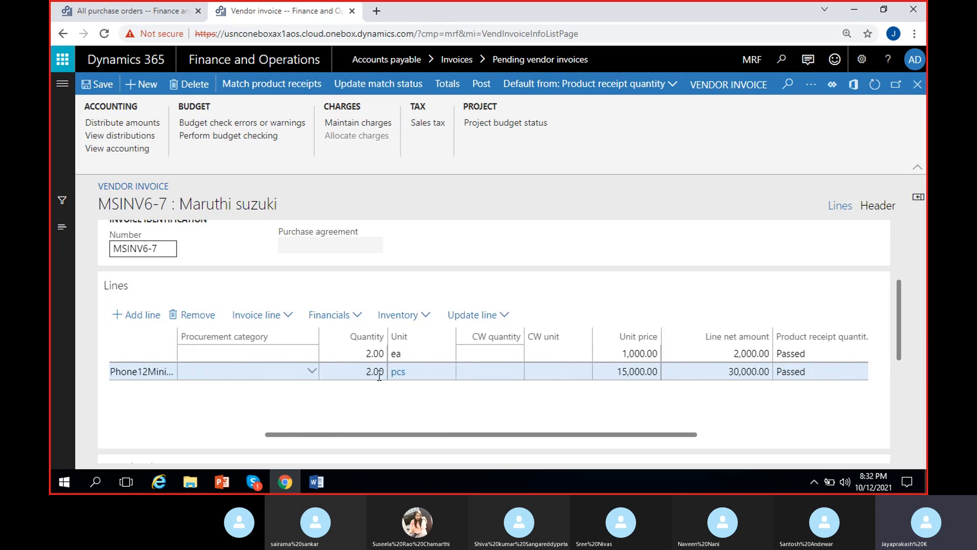
Try a quantity of 1 on the Iphone12Mini line, and set it back to 2.
click(371, 372)
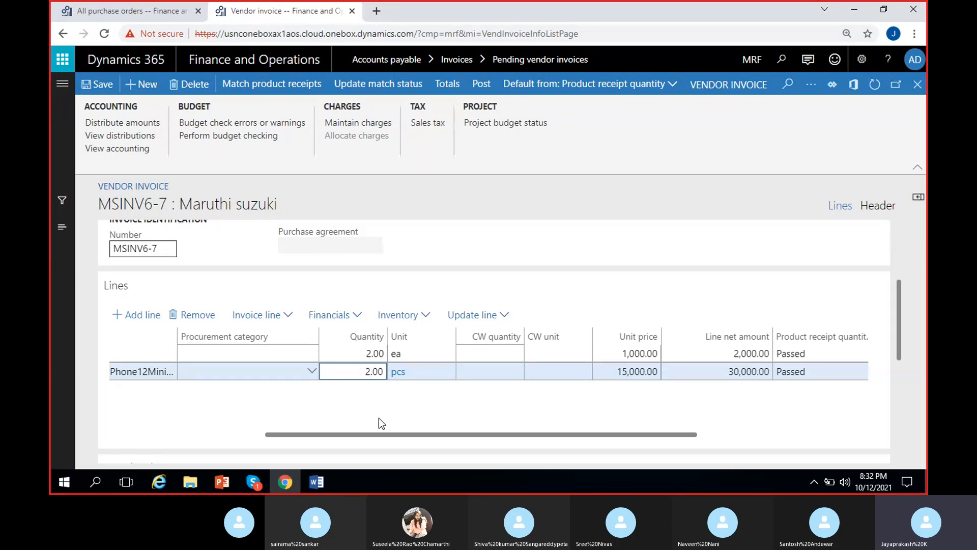
key(BackSpace)
text(1)
key(BackSpace)
text(2)
click(380, 415)
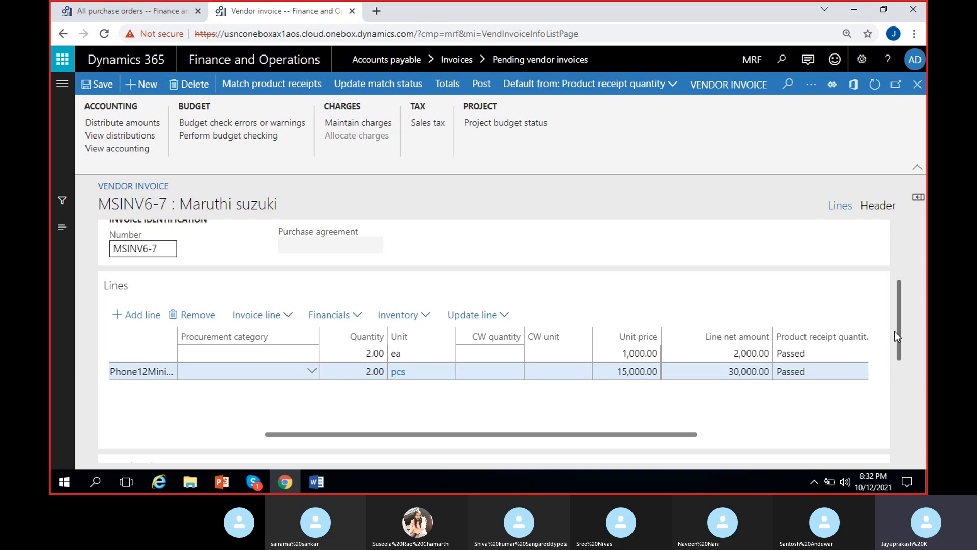
Switch to the Word notes and review the PO, PR and invoice combinations, especially "2PO – Multiple PRs- 1 Invoice".
drag(899, 313, 924, 280)
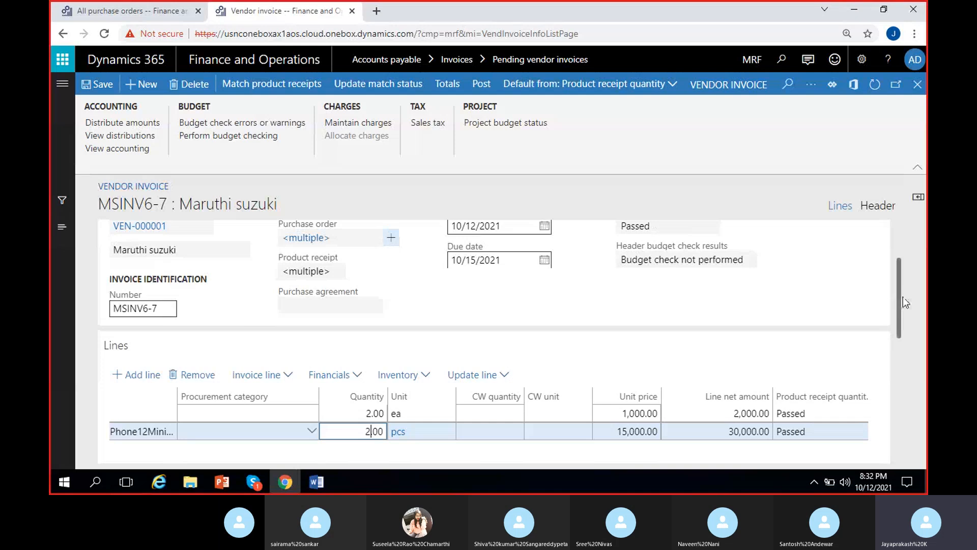
click(316, 482)
scroll(226, 306, up, 2)
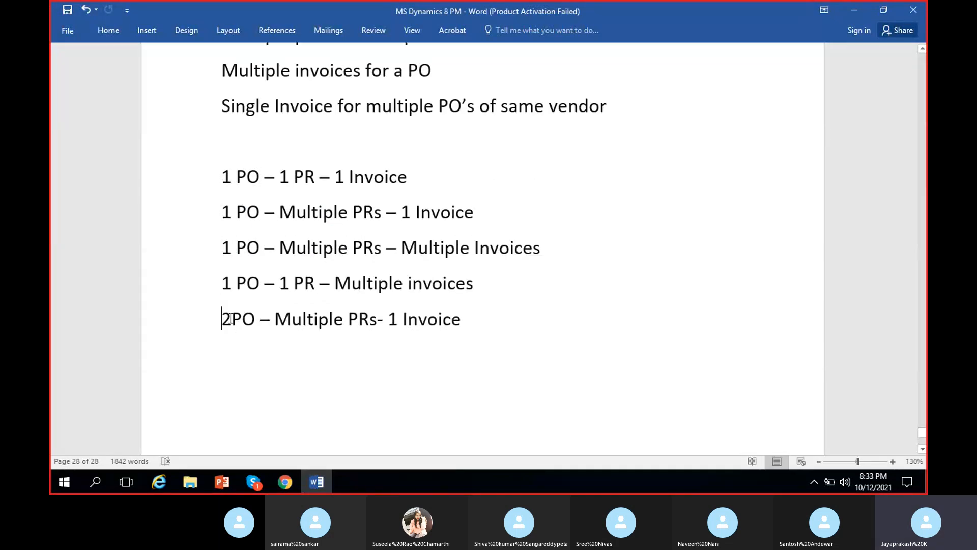
drag(224, 316, 463, 324)
click(303, 320)
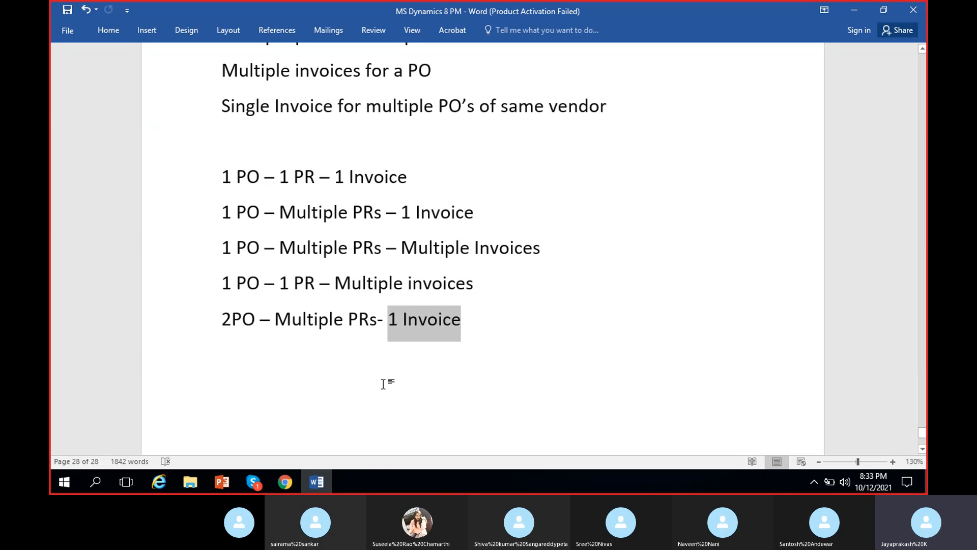
drag(377, 321, 384, 321)
click(590, 308)
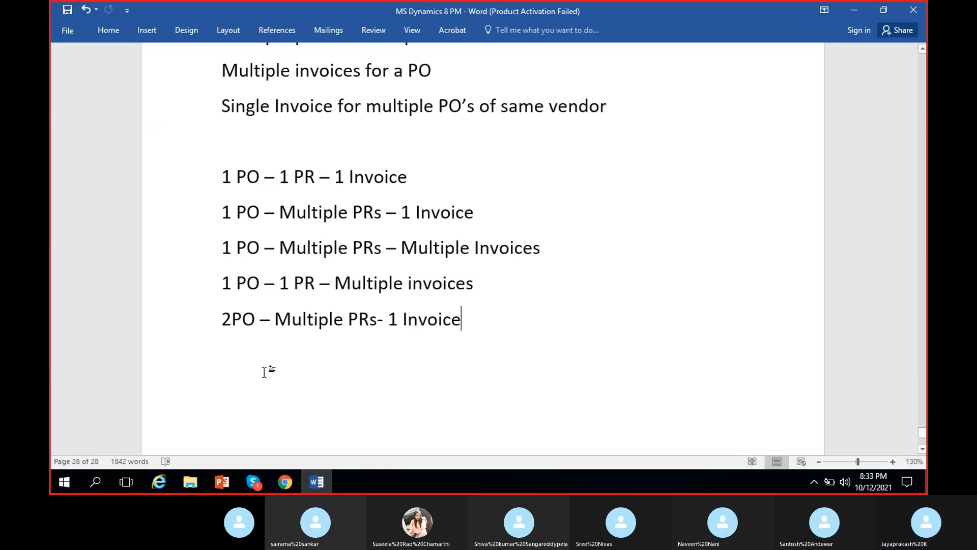
drag(504, 324, 203, 171)
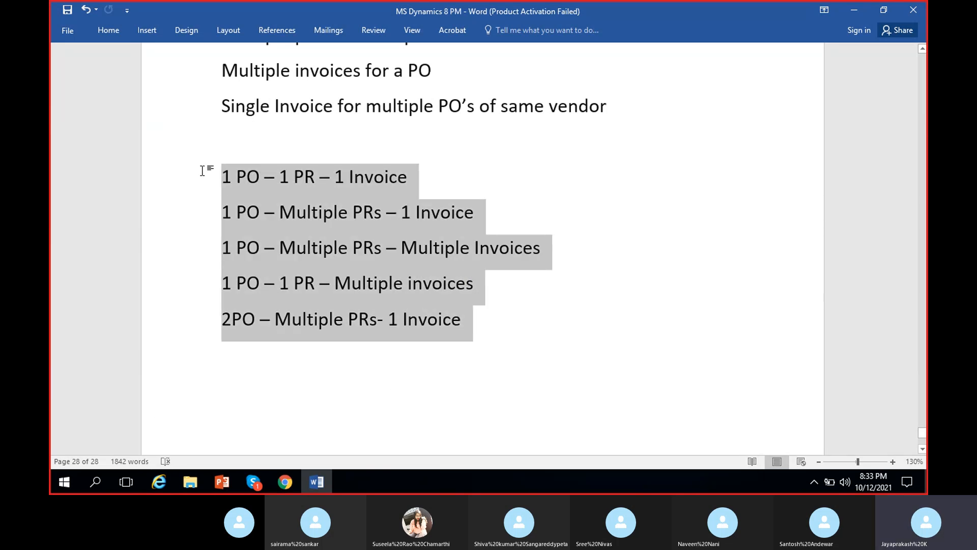
click(350, 357)
drag(224, 317, 541, 318)
click(411, 353)
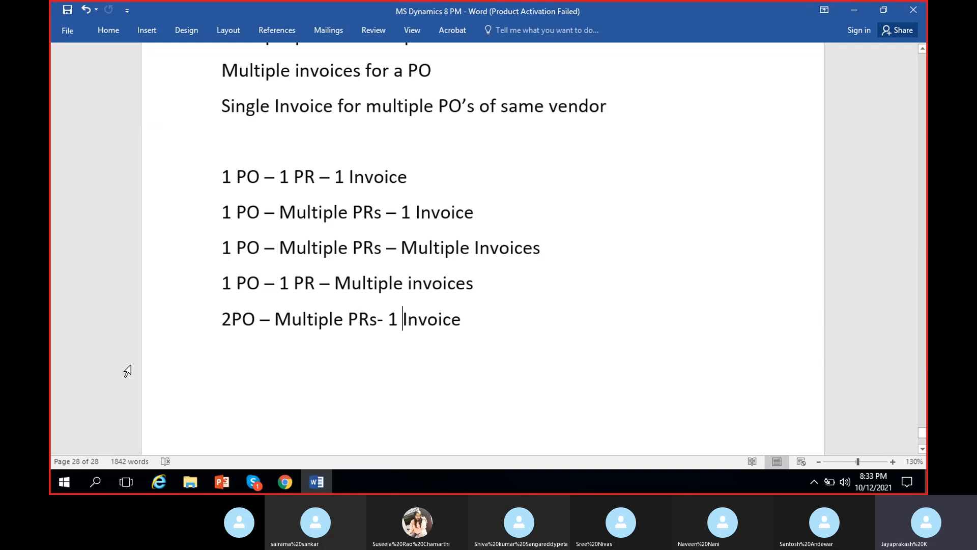
Return to Dynamics 365, post vendor invoice MSINV6-7 and expand its posting messages.
click(855, 9)
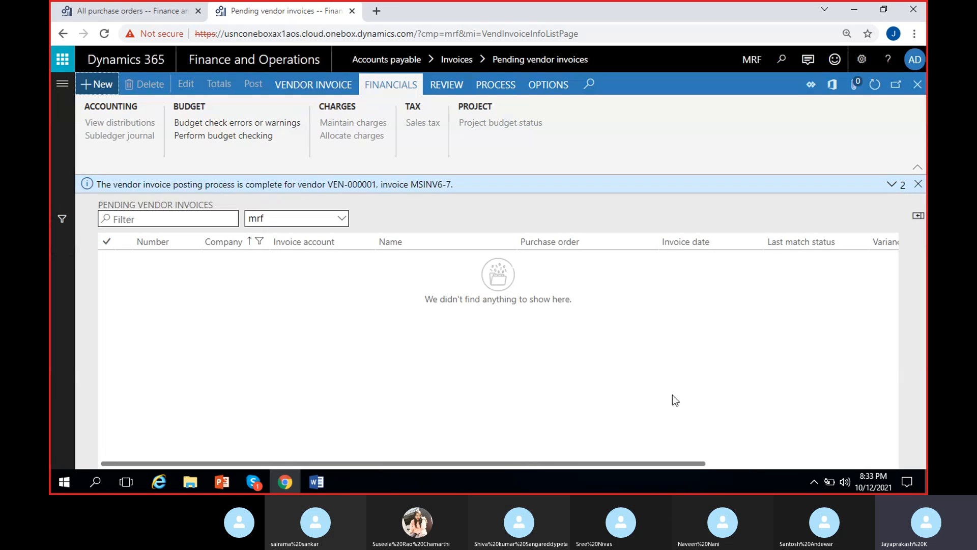
click(893, 185)
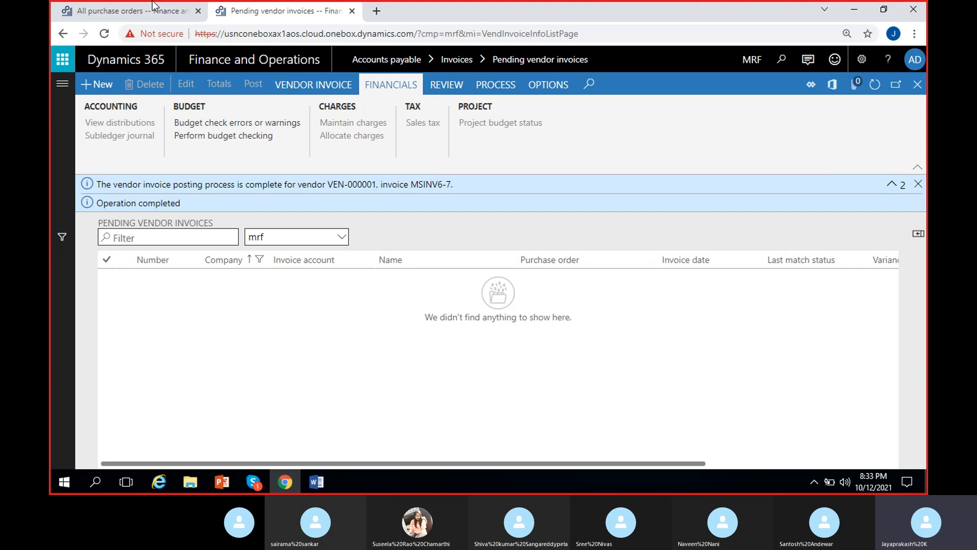
Return to all purchase orders, refresh the list, and open the invoice journal of PO-000006 at invoice MSINV6-7.
click(127, 11)
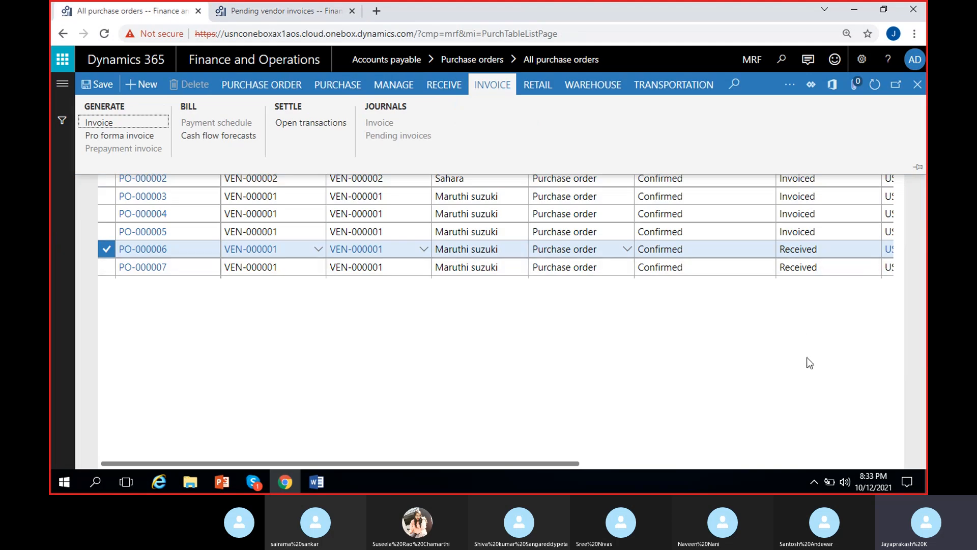
click(874, 86)
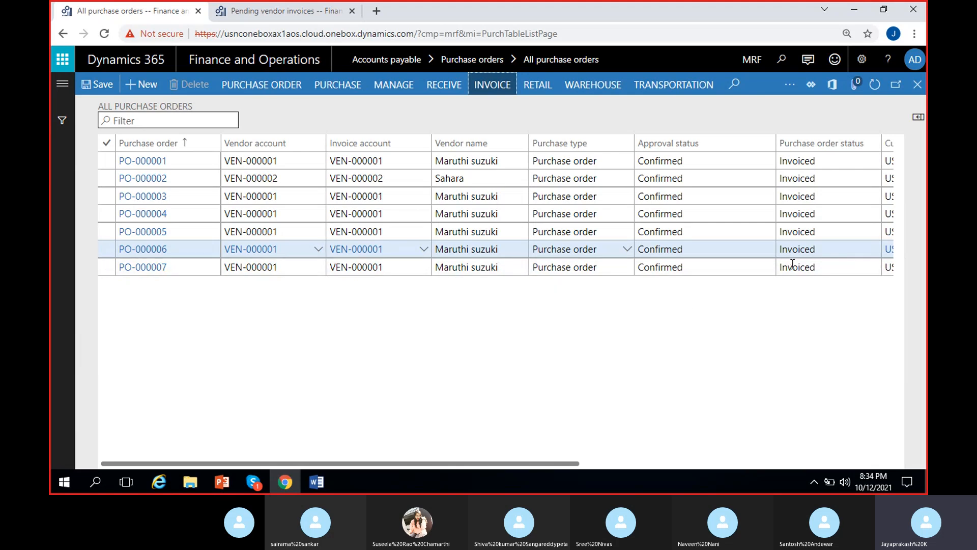
click(485, 249)
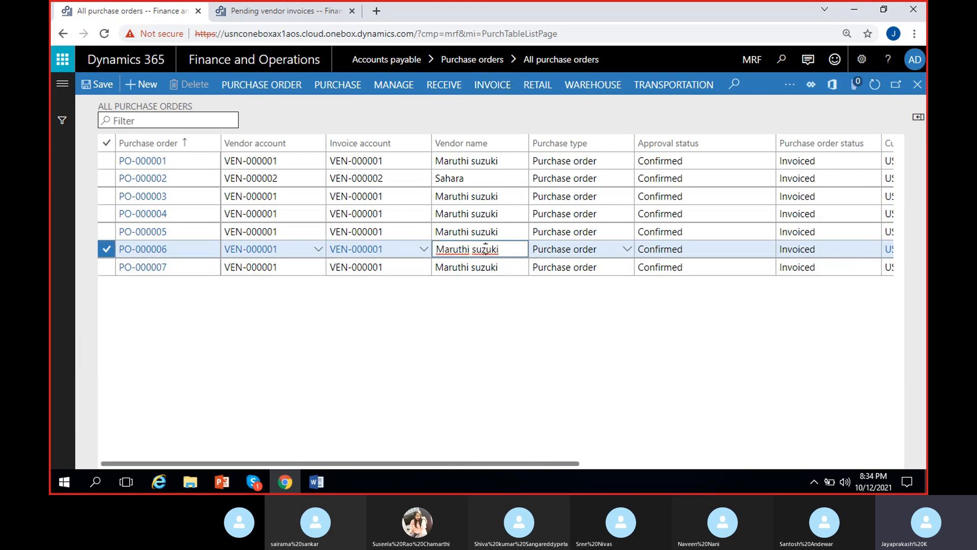
click(502, 85)
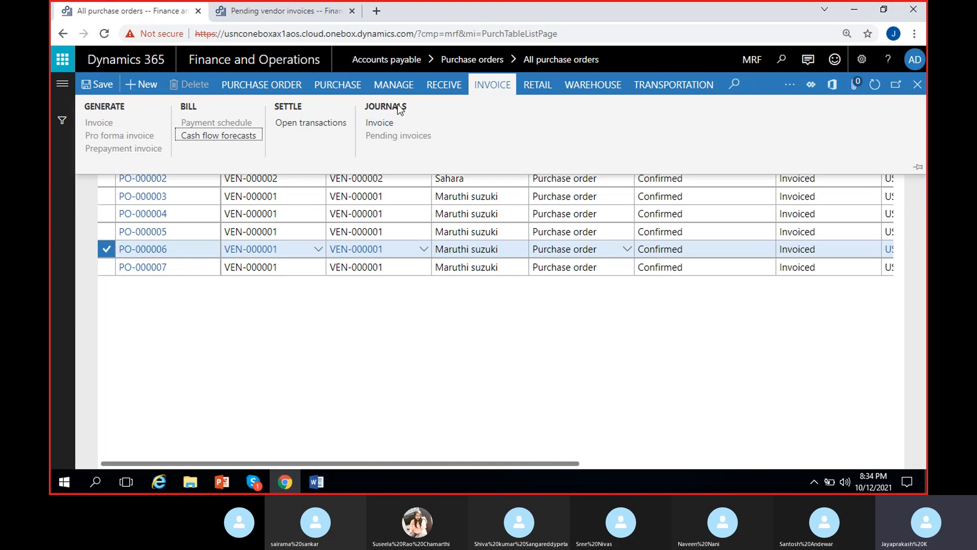
click(383, 124)
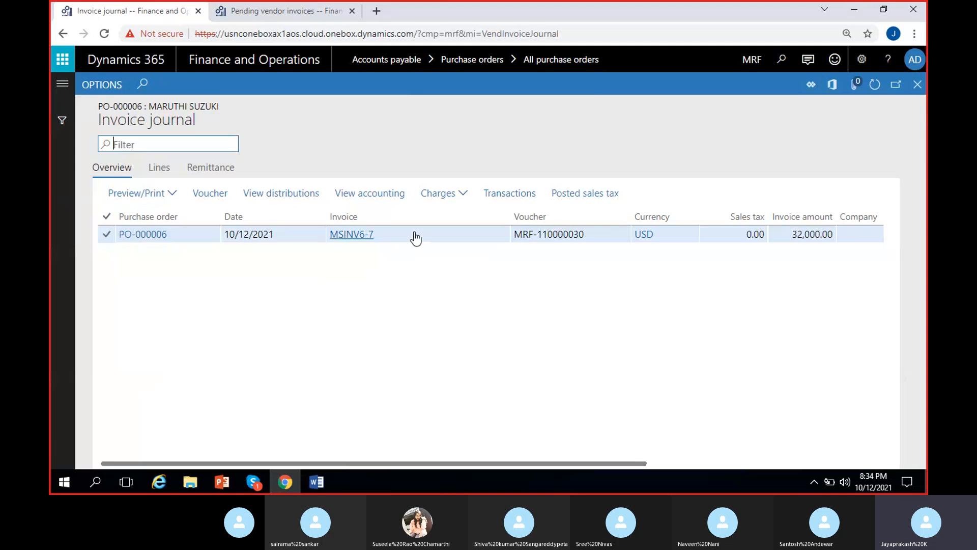
click(416, 238)
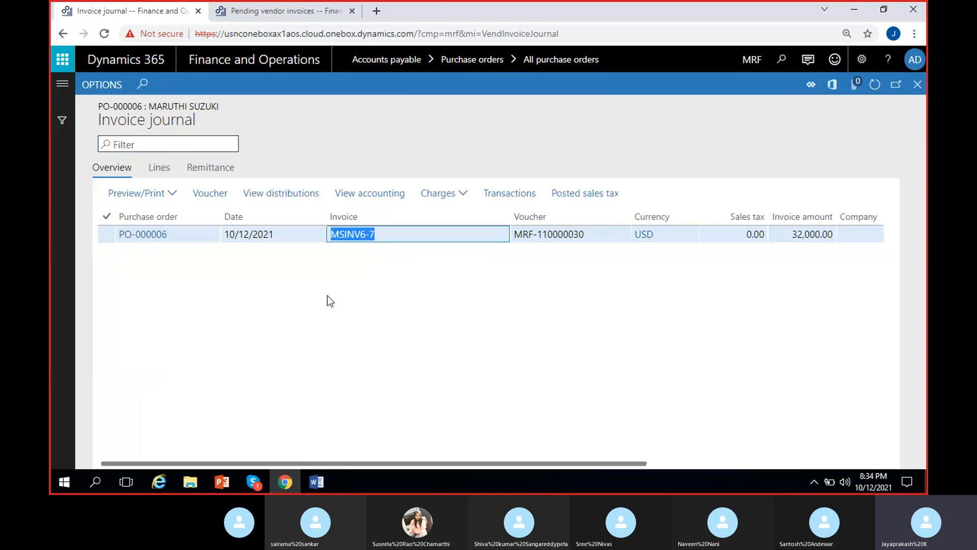
Examine the MSINV6-7 invoice journal lines, including their purchase orders, items, quantities, prices and amounts, and return to the journal overview.
click(159, 173)
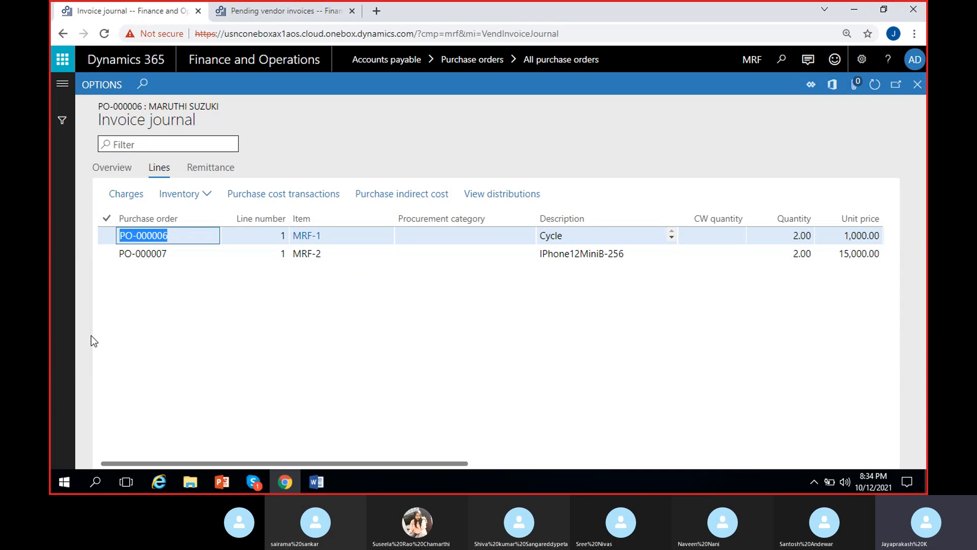
click(182, 254)
click(311, 315)
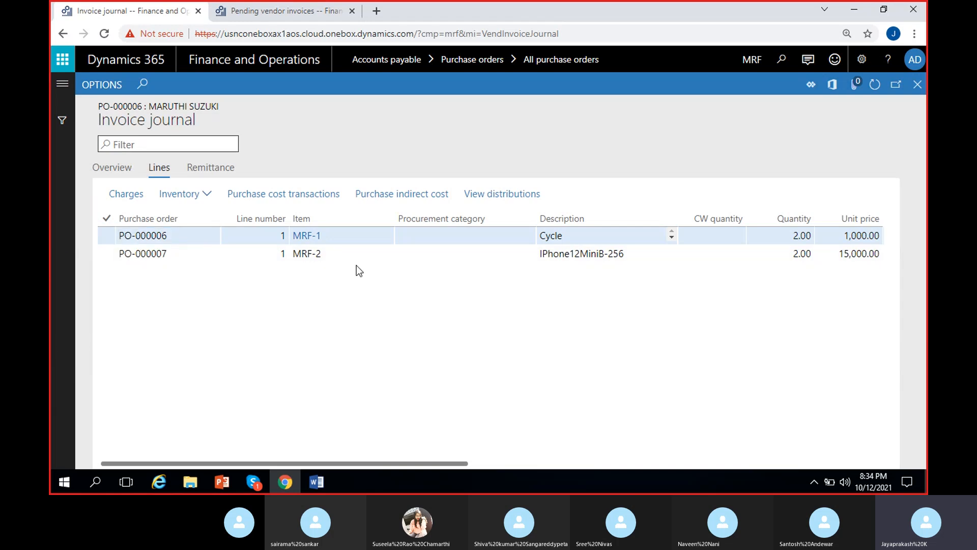
scroll(443, 305, right, 5)
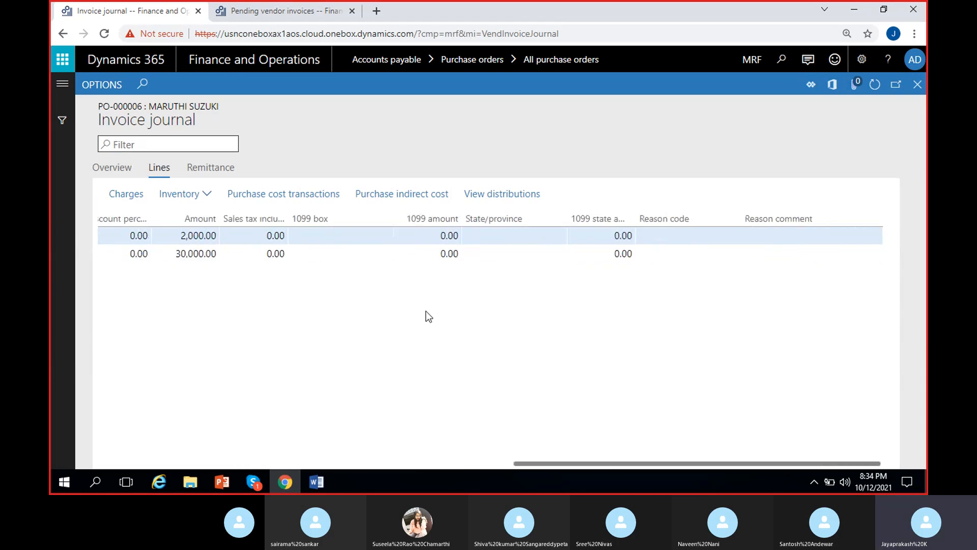
scroll(428, 316, left, 2)
scroll(319, 268, left, 5)
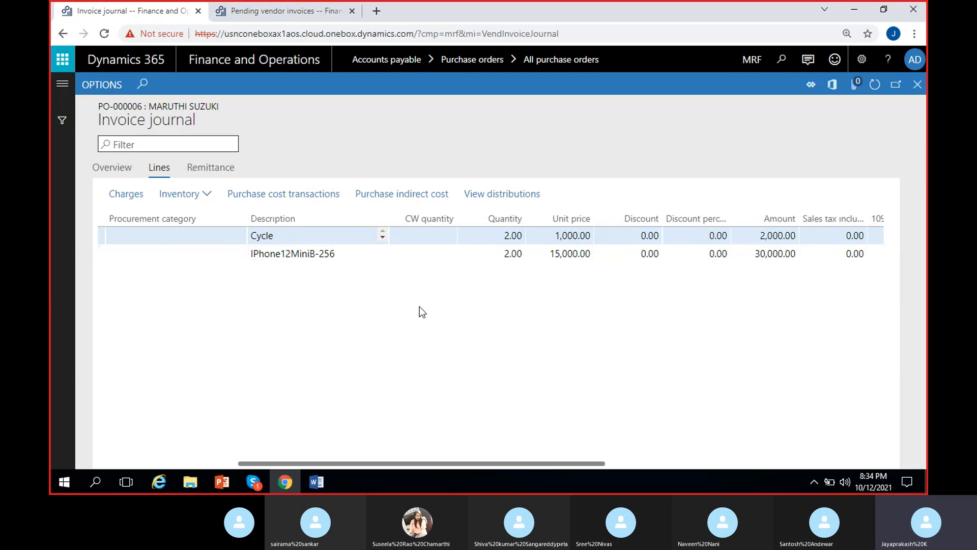
scroll(602, 347, left, 2)
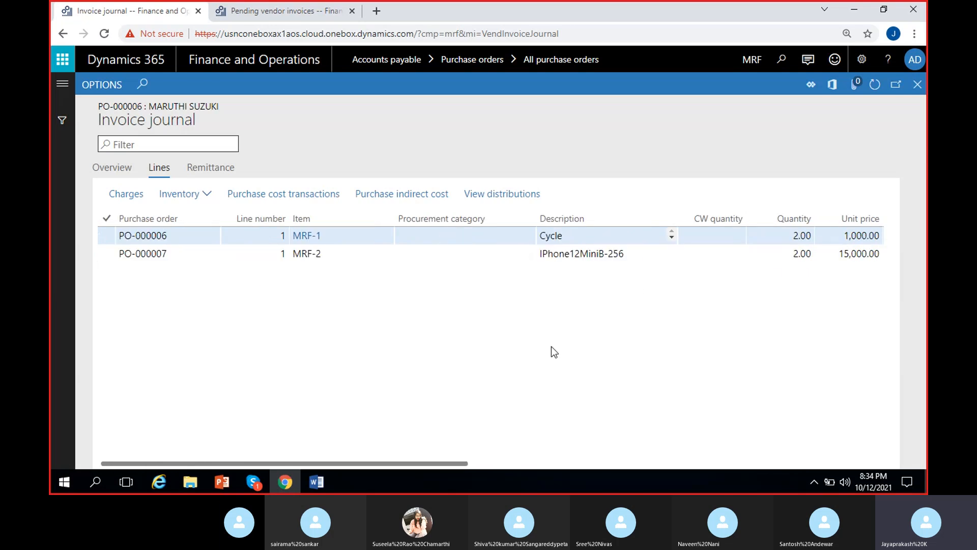
click(111, 167)
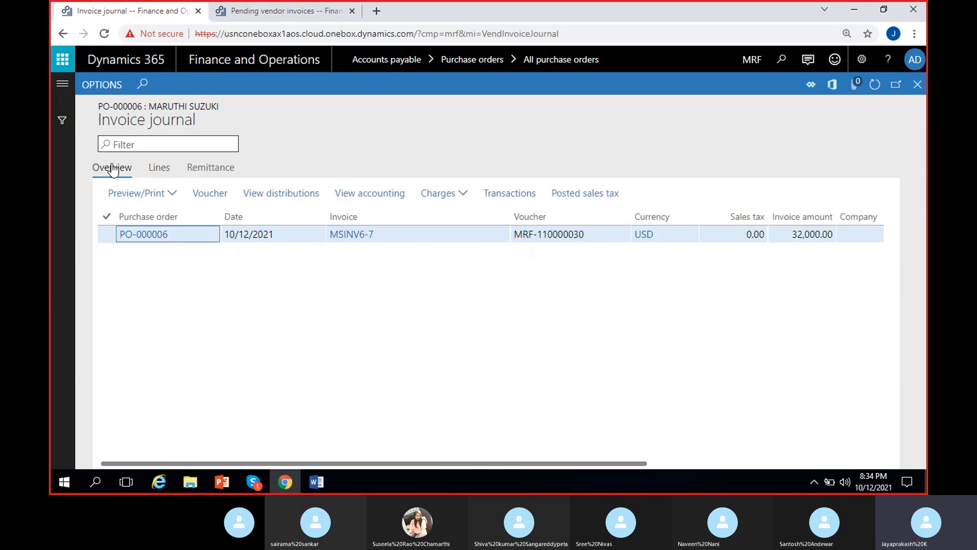
Open the voucher transactions of invoice MSINV6-7, widen the Account name column, and review the ledger accounts and transaction amounts.
click(435, 237)
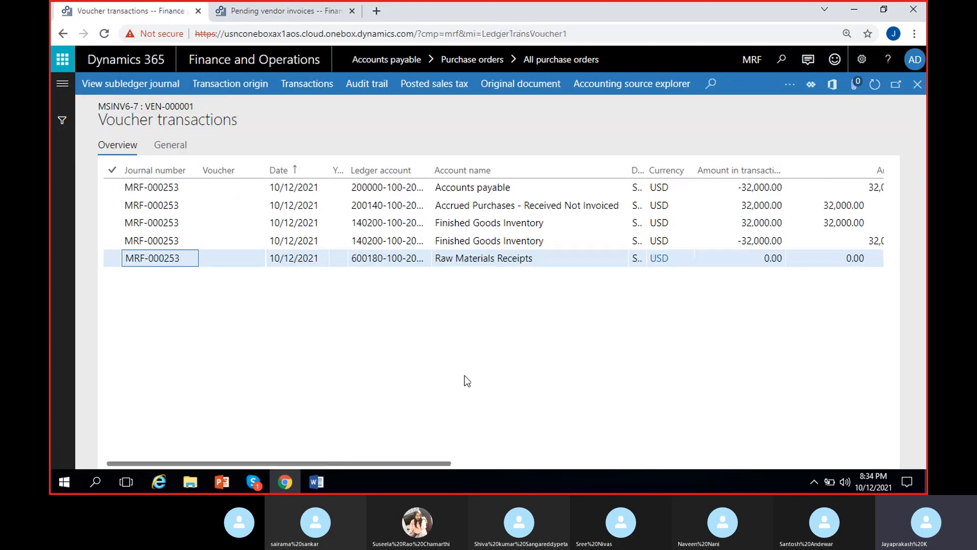
drag(629, 168, 660, 167)
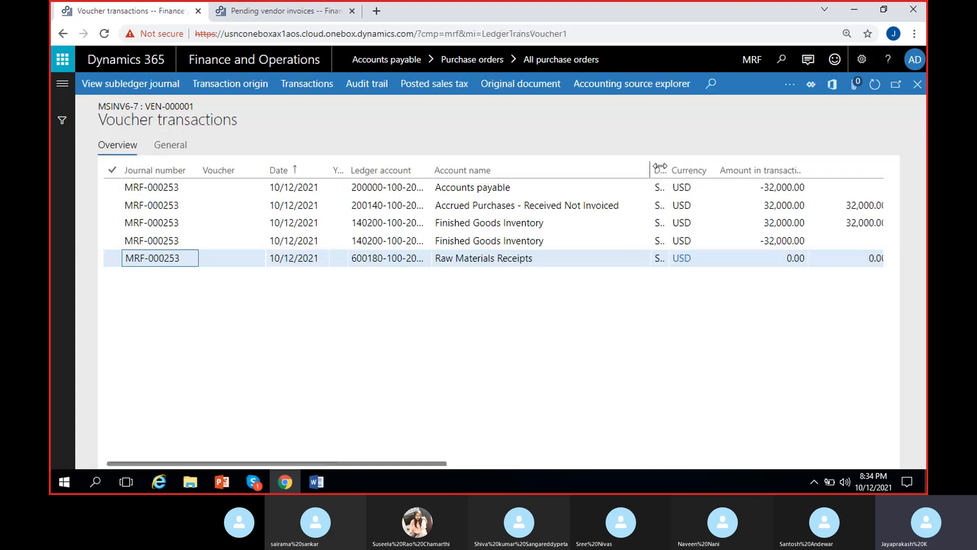
scroll(537, 352, right, 3)
click(580, 189)
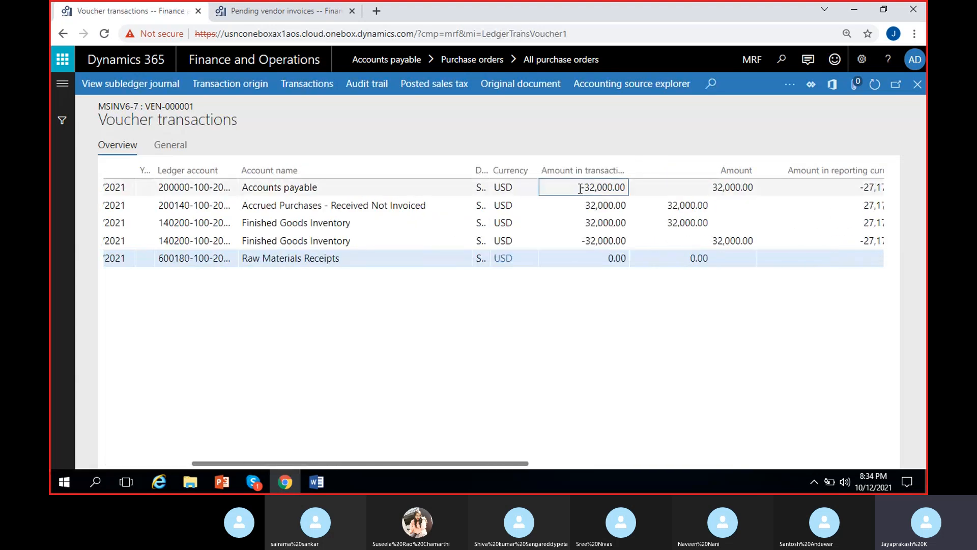
drag(580, 188, 655, 183)
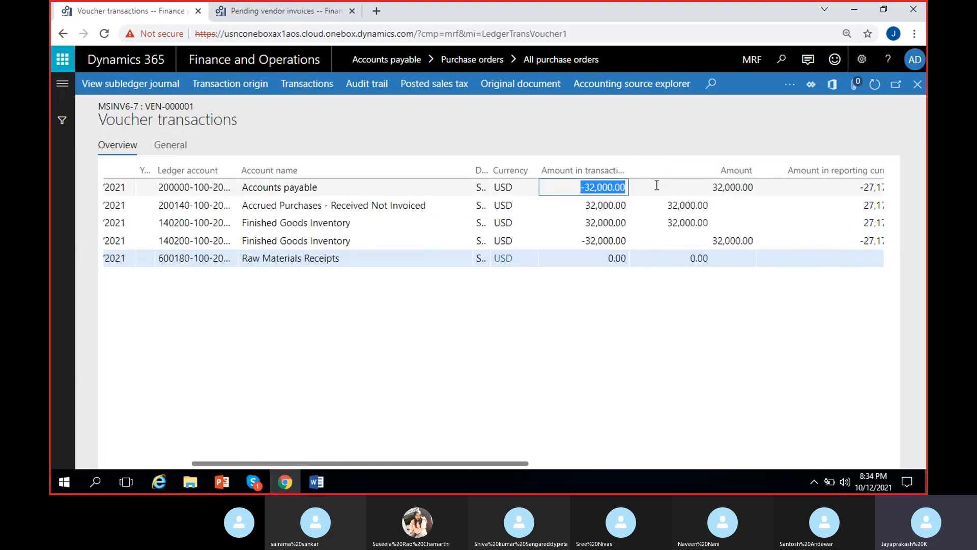
click(573, 341)
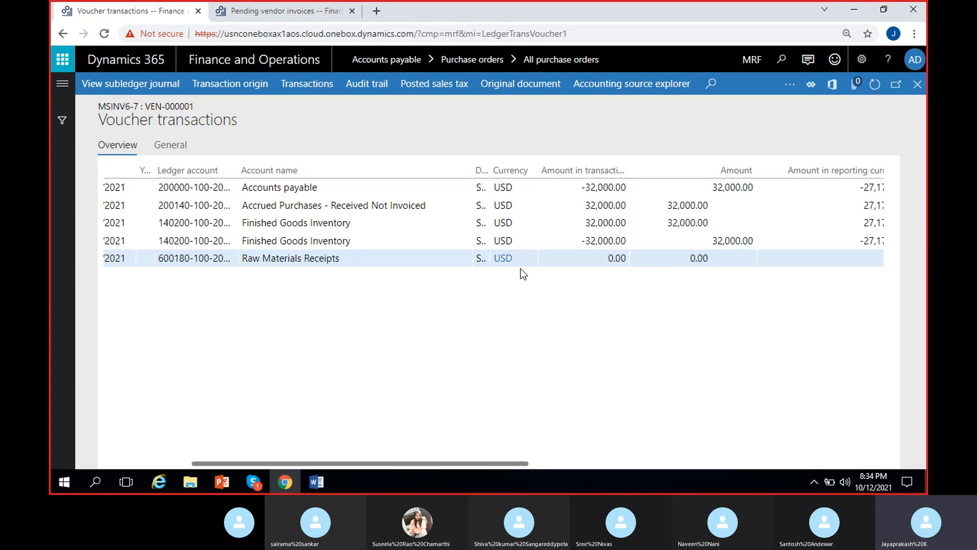
drag(534, 465, 637, 464)
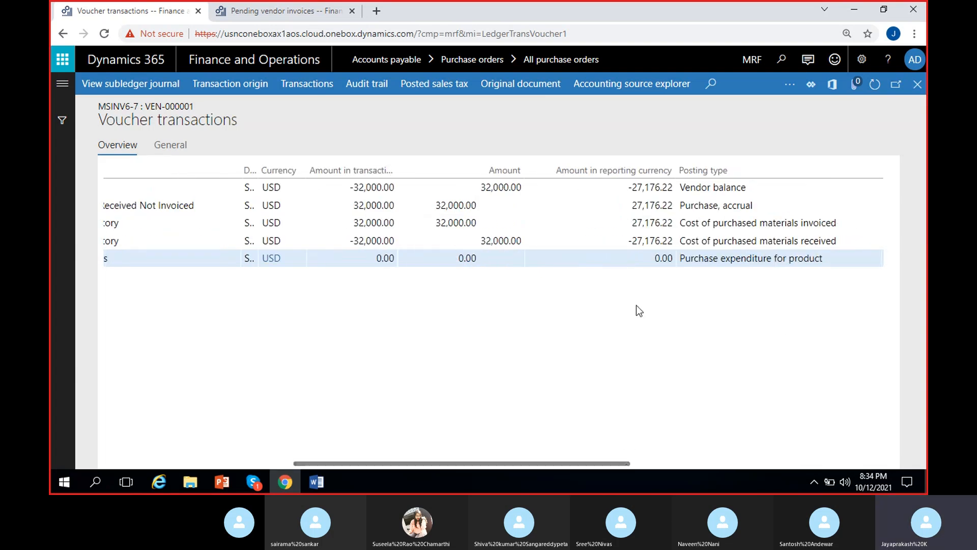
Compare the posting types and amounts of the voucher entries, especially purchase accrual and cost of purchased materials invoiced and received.
click(837, 223)
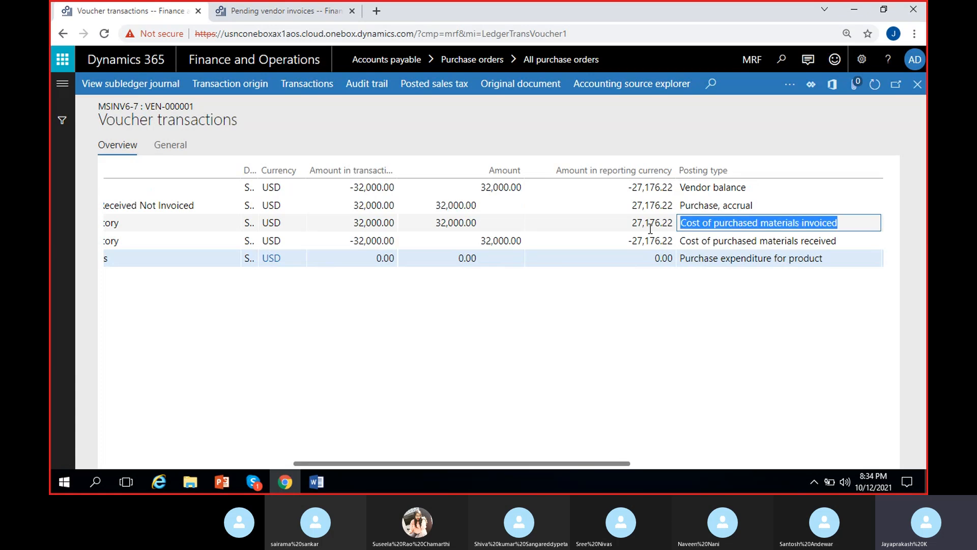
click(351, 222)
click(351, 186)
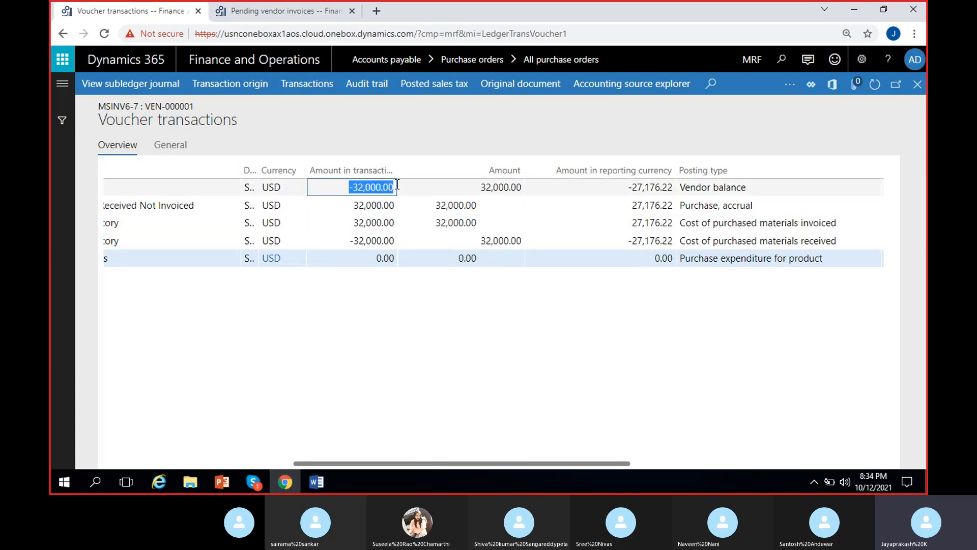
click(356, 220)
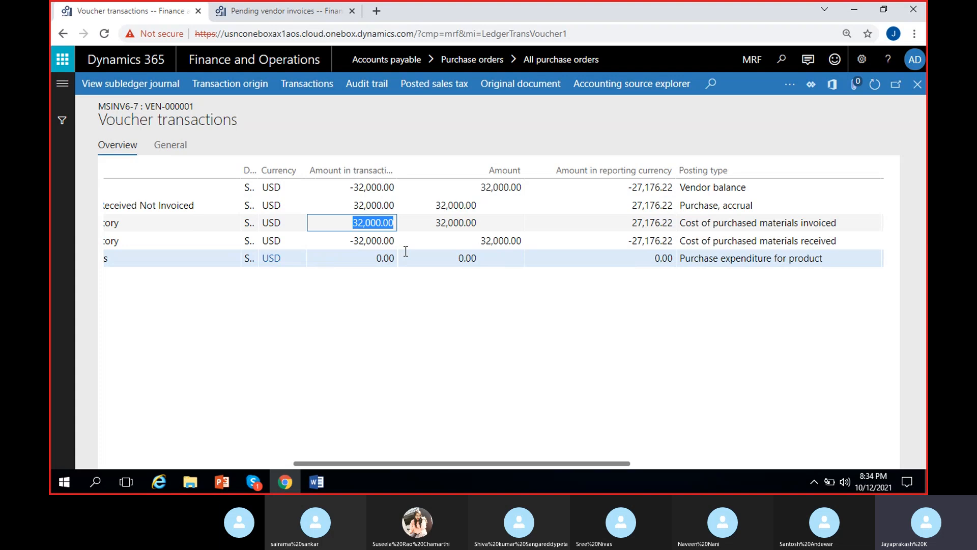
click(356, 204)
click(356, 241)
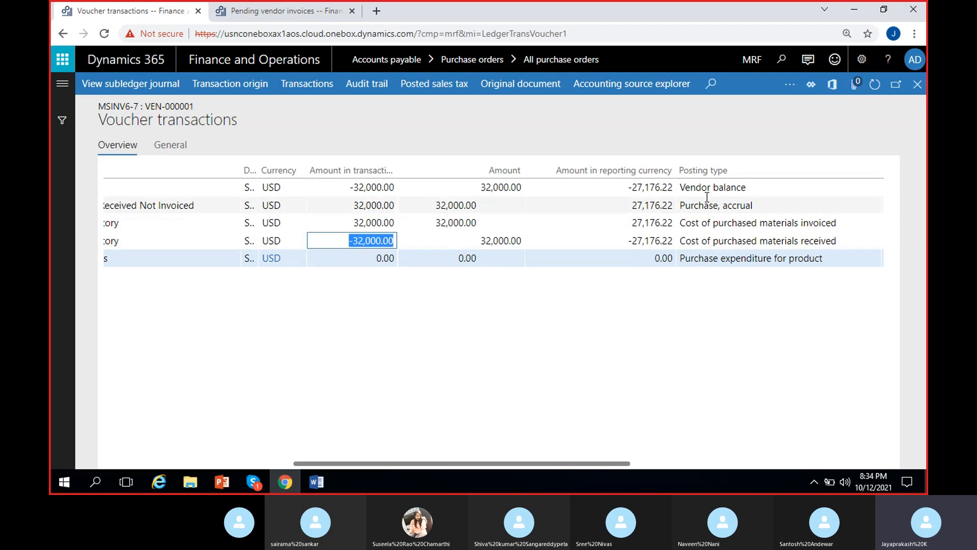
click(758, 205)
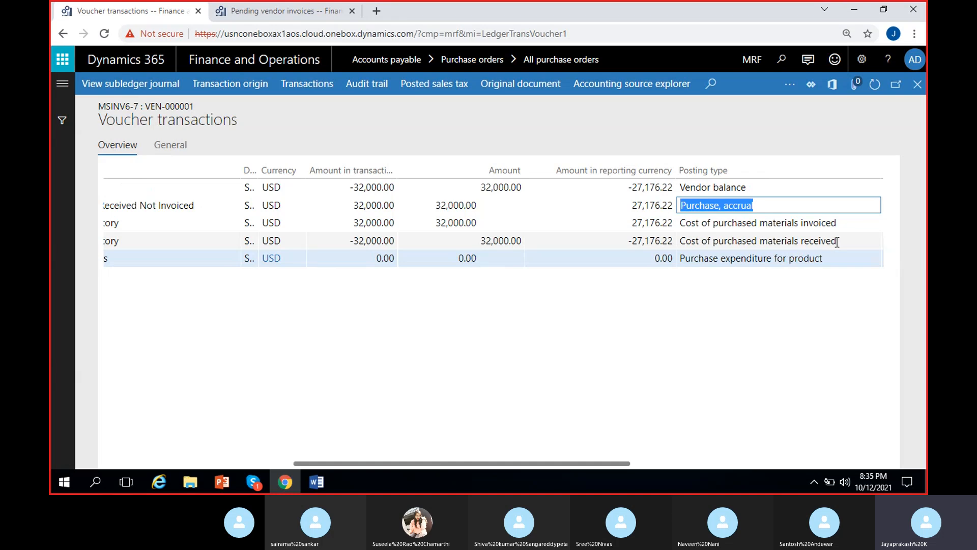
drag(837, 242, 691, 240)
click(356, 240)
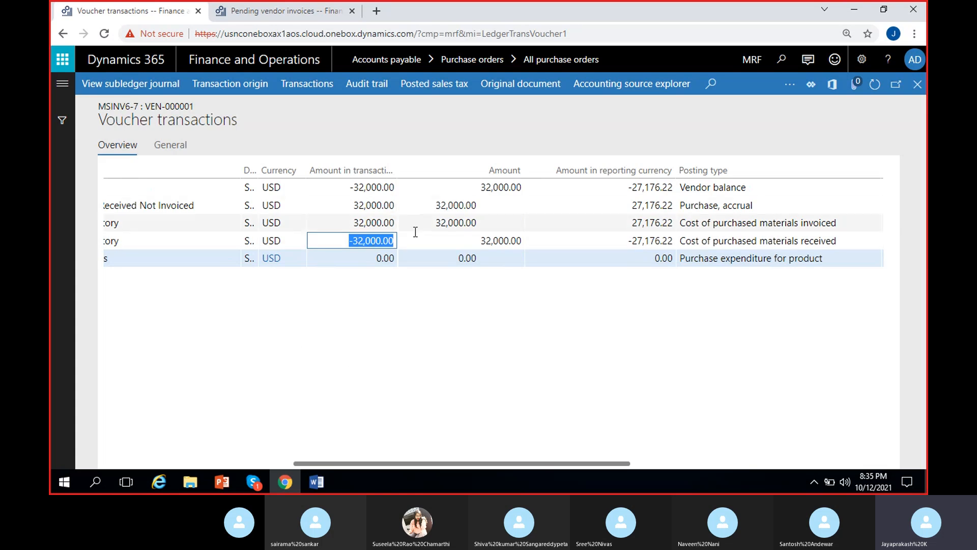
drag(754, 206, 680, 206)
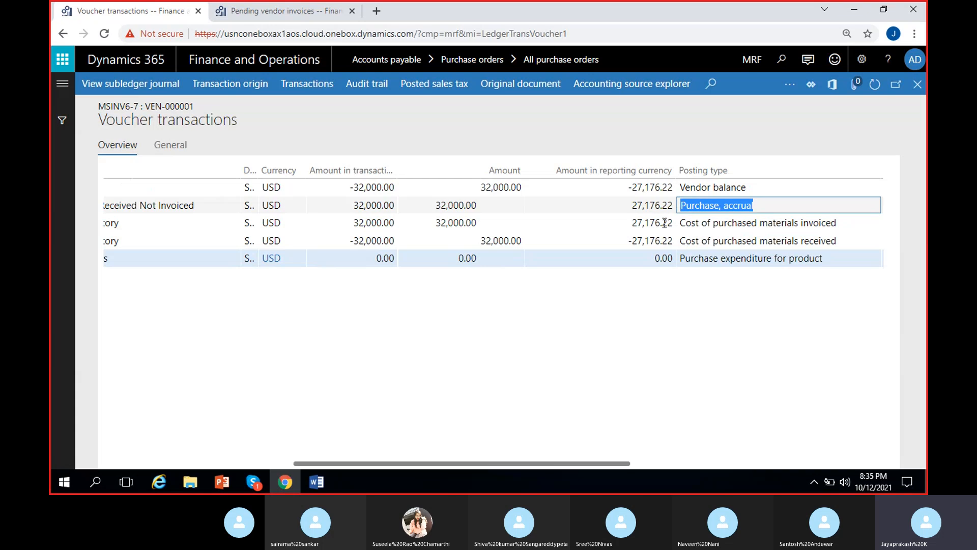
click(834, 242)
click(574, 261)
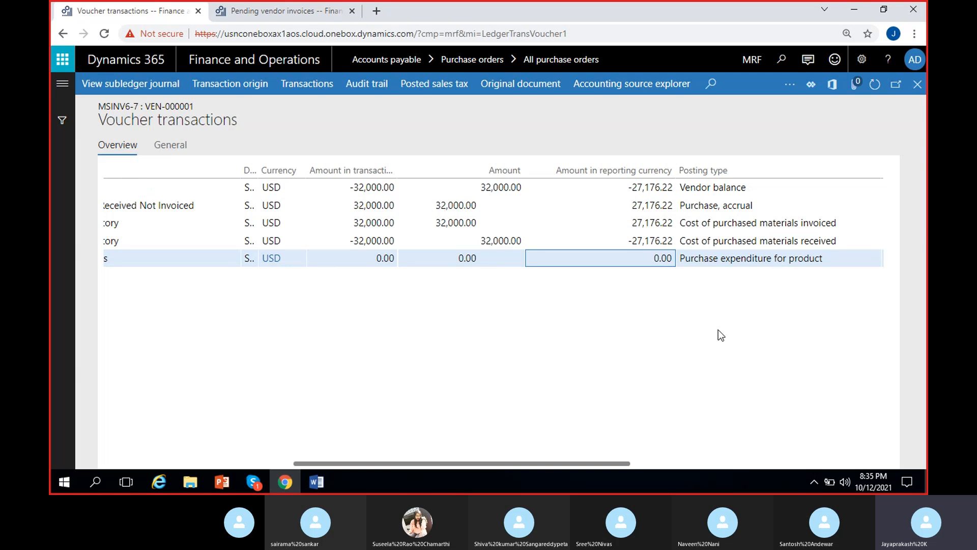
click(250, 483)
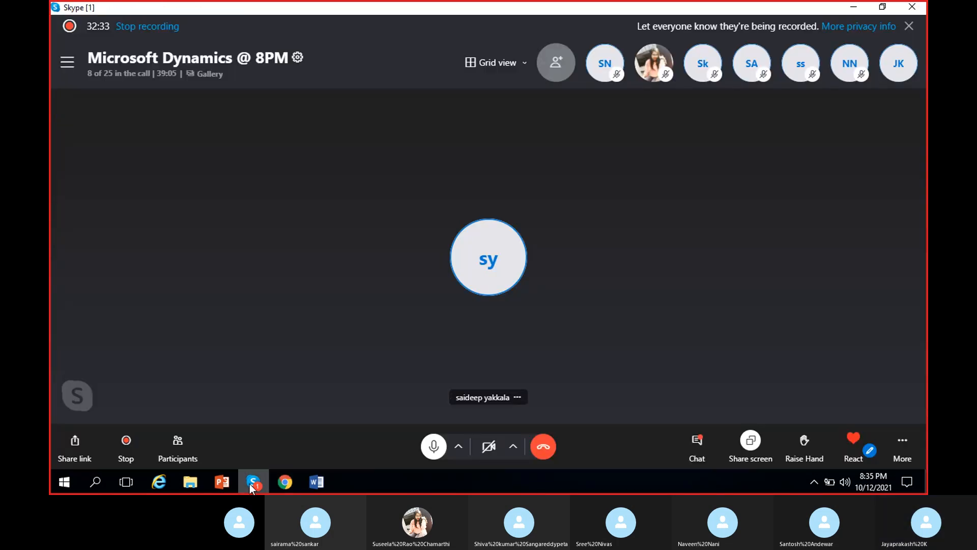
click(249, 484)
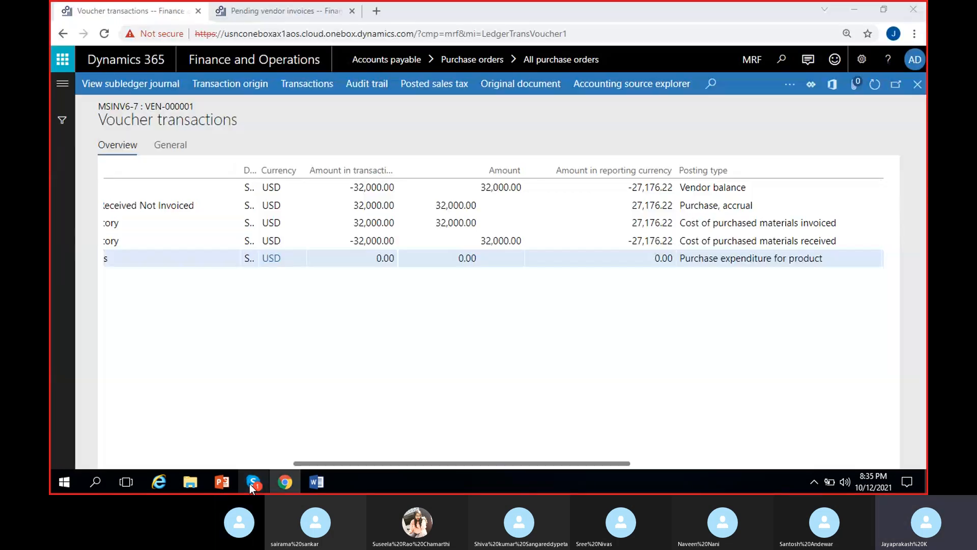
click(836, 96)
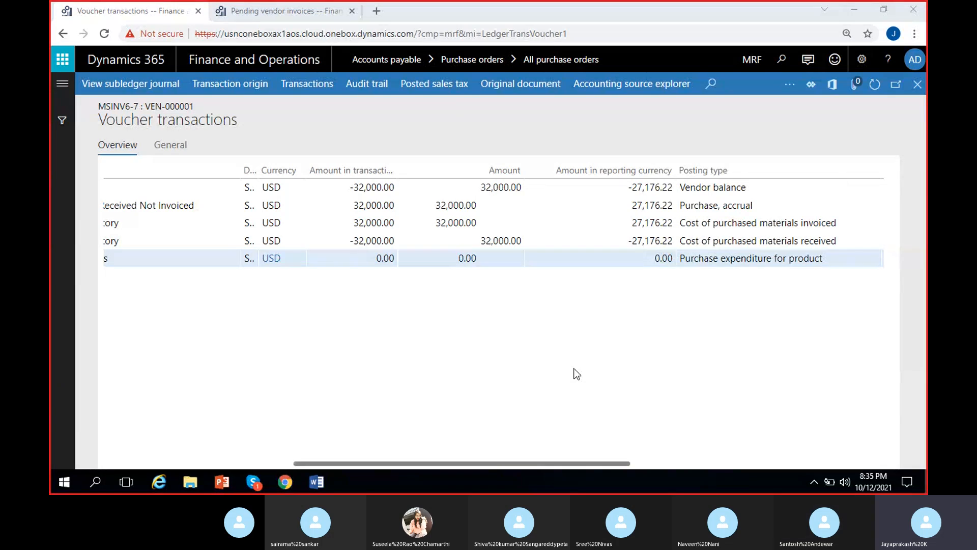
scroll(533, 422, left, 5)
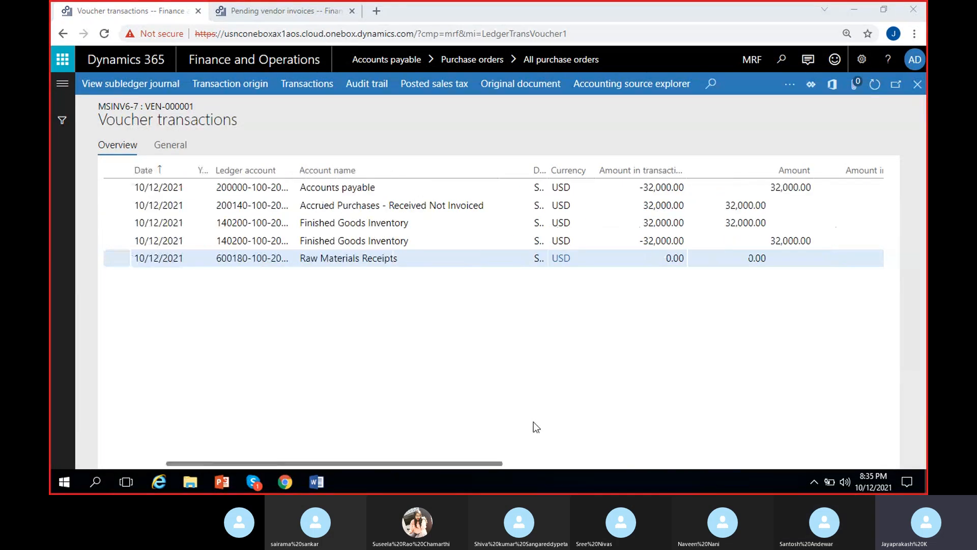
Switch to the Word notes with the PO, PR and invoice combinations and save the document.
click(326, 487)
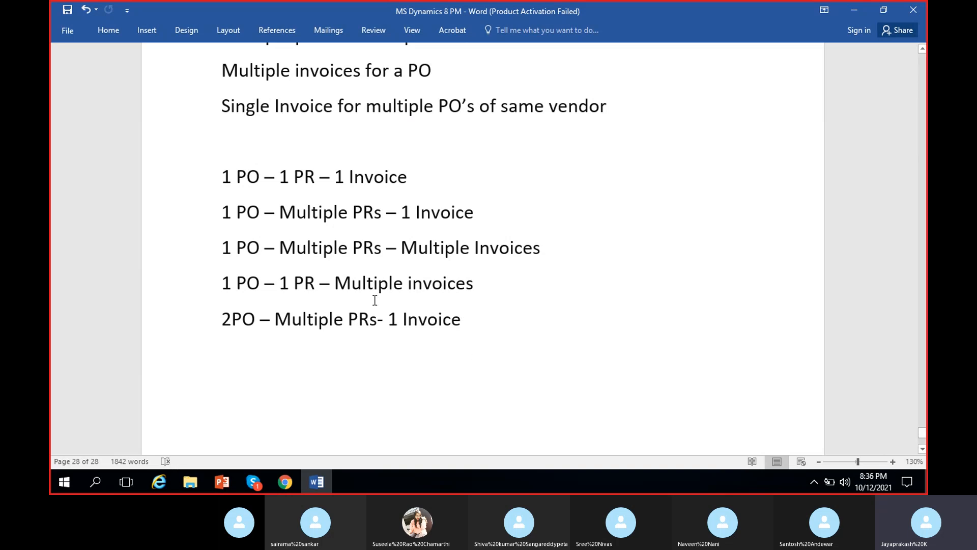
key(ctrl+s)
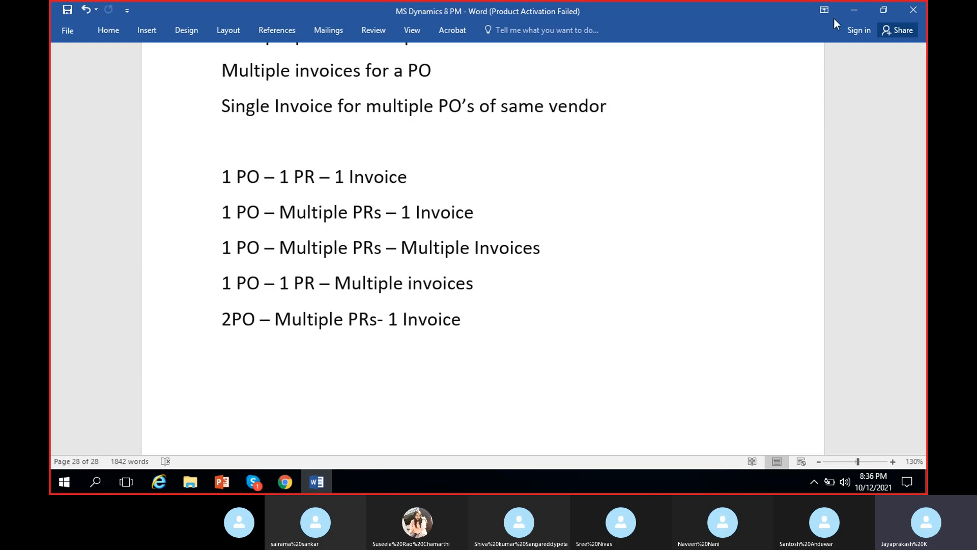
Return to Dynamics 365 and close the voucher transactions of MSINV6-7 to get back to the invoice journal.
click(846, 12)
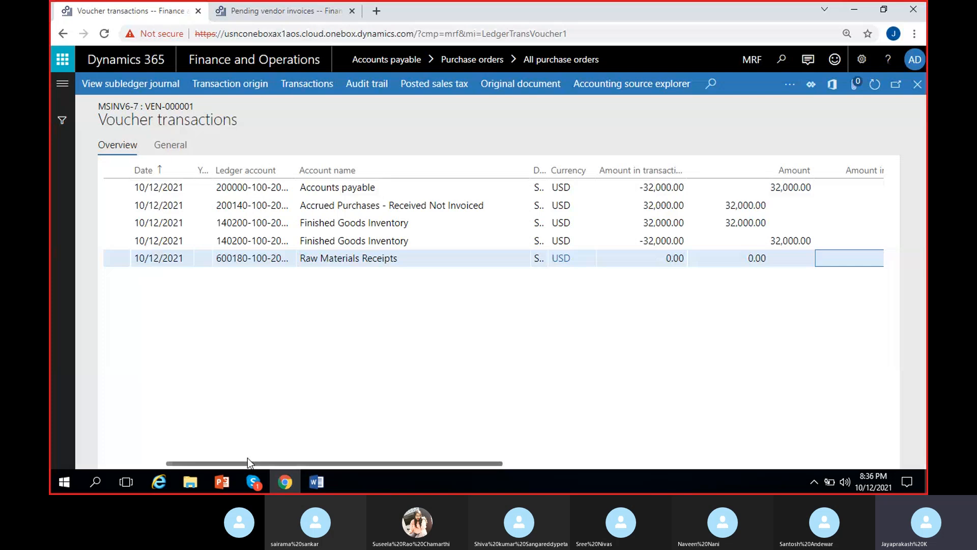
drag(247, 462, 188, 462)
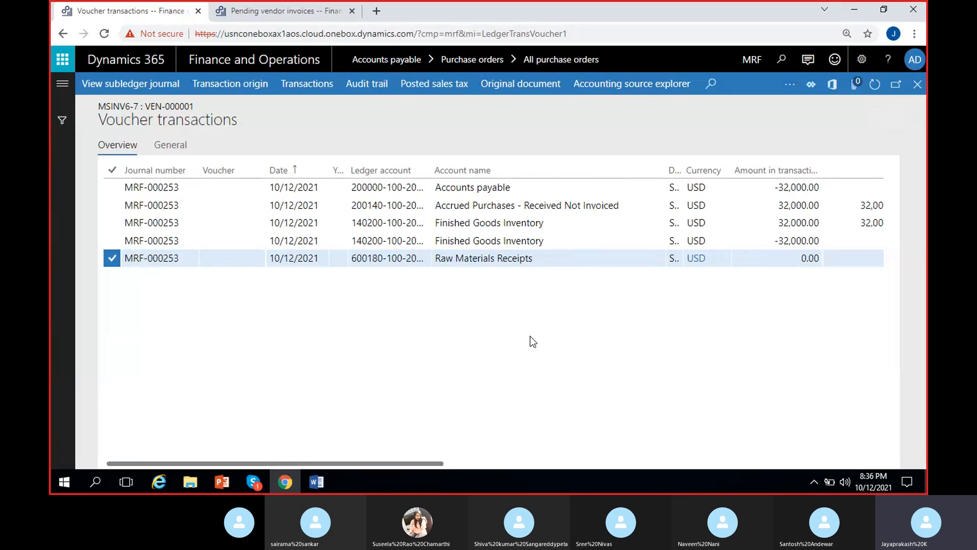
click(918, 85)
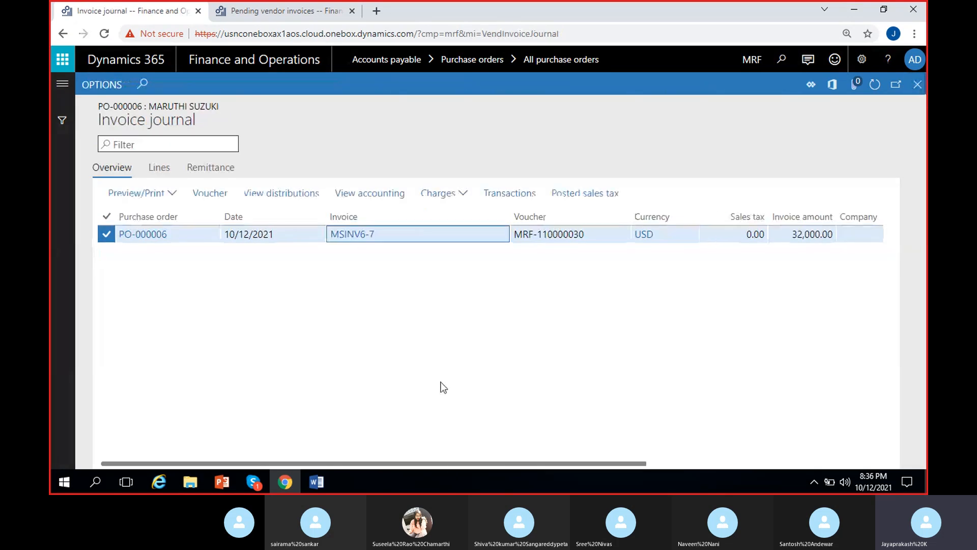
Close the invoice journal, review the purchase order statuses and delivery dates in the list, and mark PO-000007.
click(917, 84)
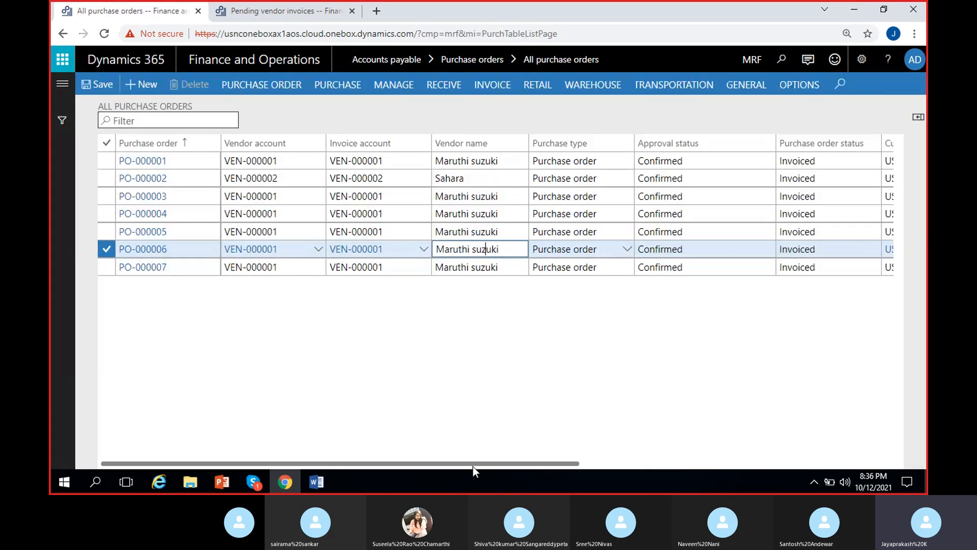
scroll(534, 336, right, 5)
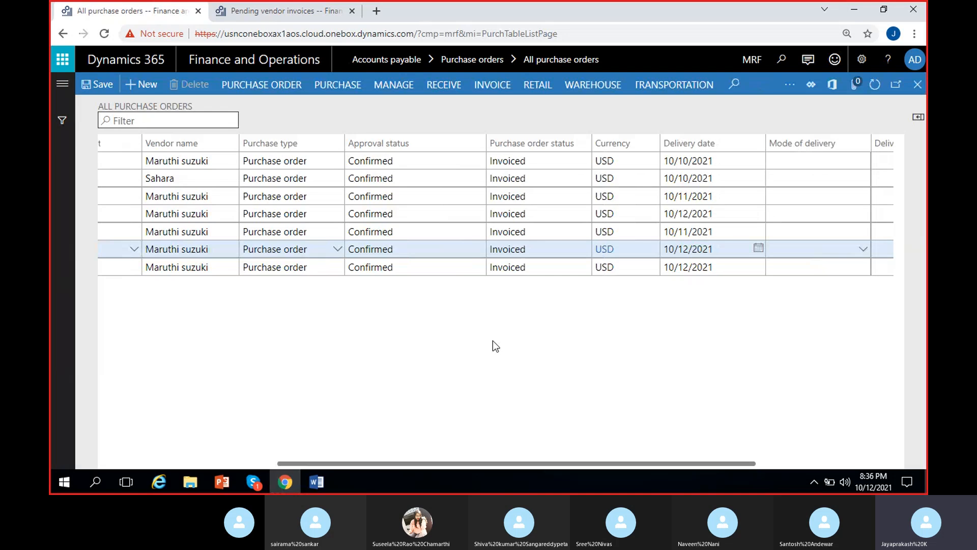
scroll(479, 356, left, 5)
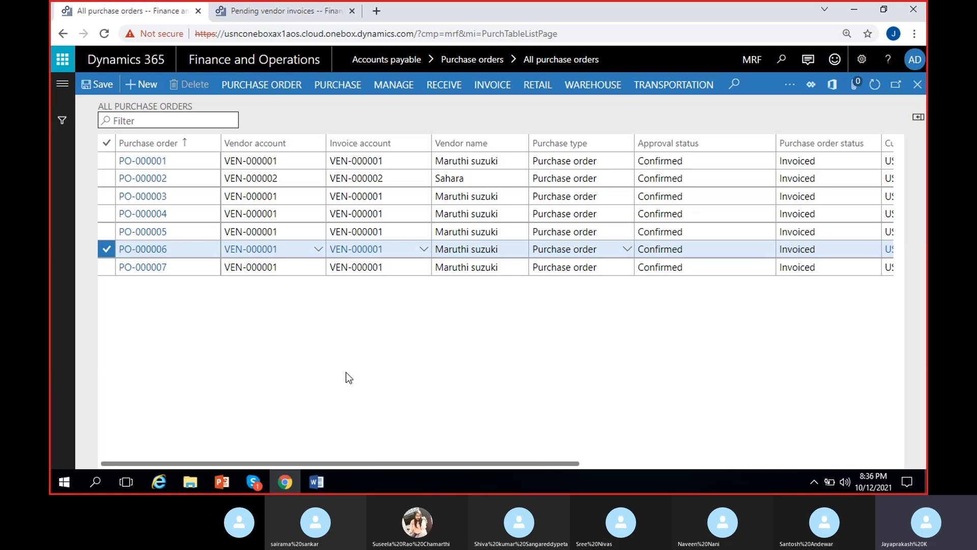
click(104, 274)
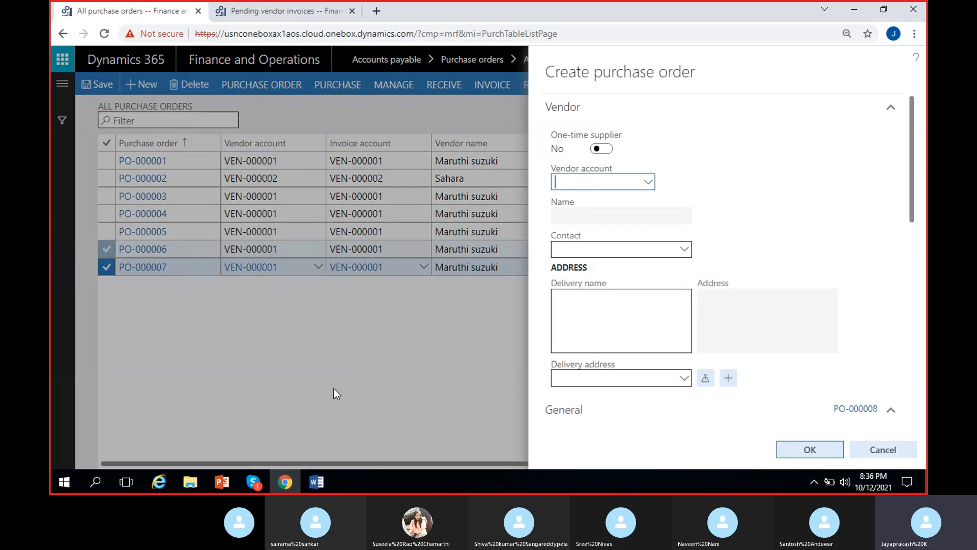
Create a new purchase order for the vendor Maruthi suzuki, keeping the proposed delivery address, dates and USD currency.
click(649, 184)
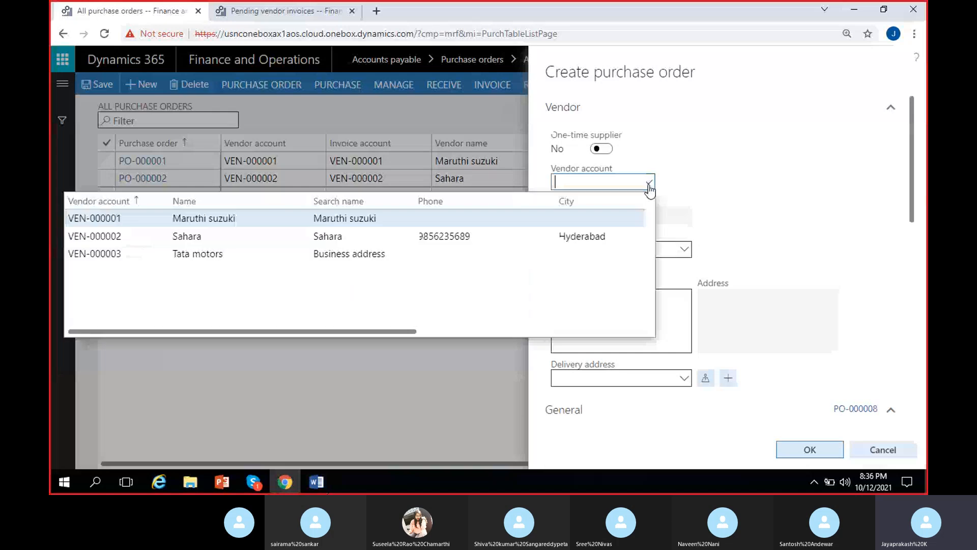
click(408, 213)
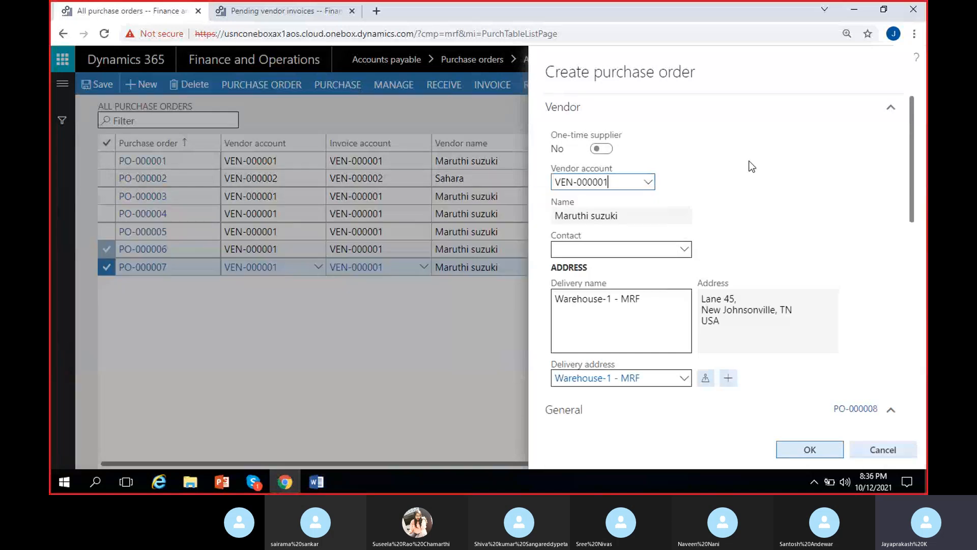
scroll(751, 166, down, 5)
click(761, 239)
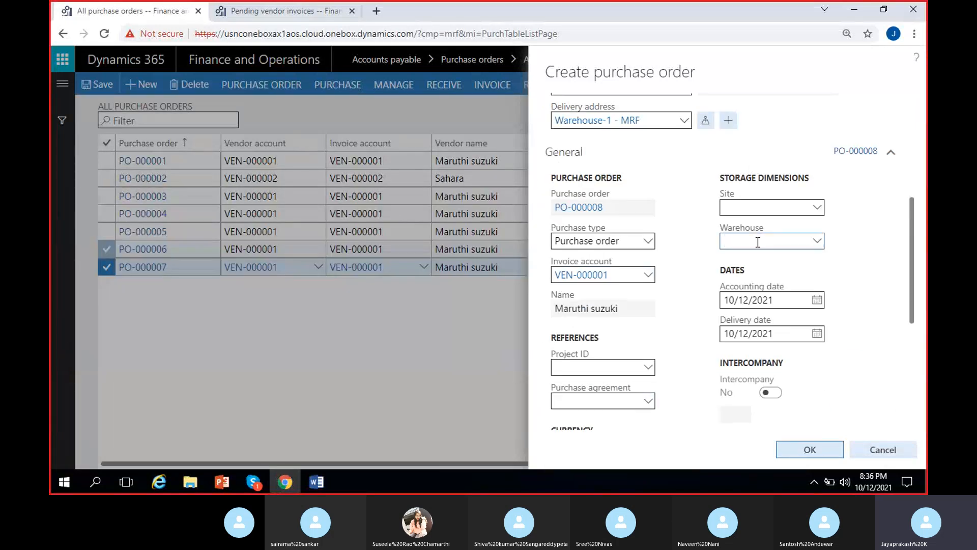
scroll(694, 223, down, 5)
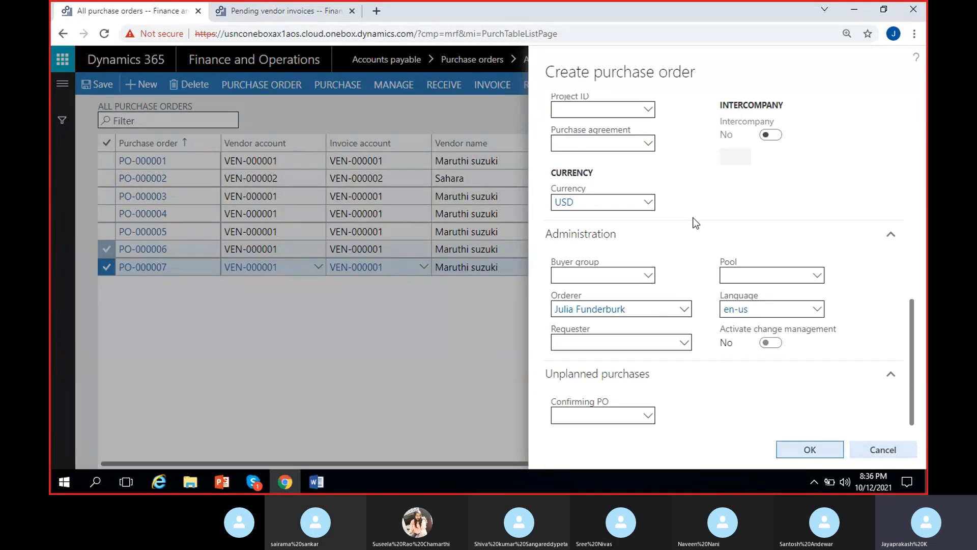
click(807, 450)
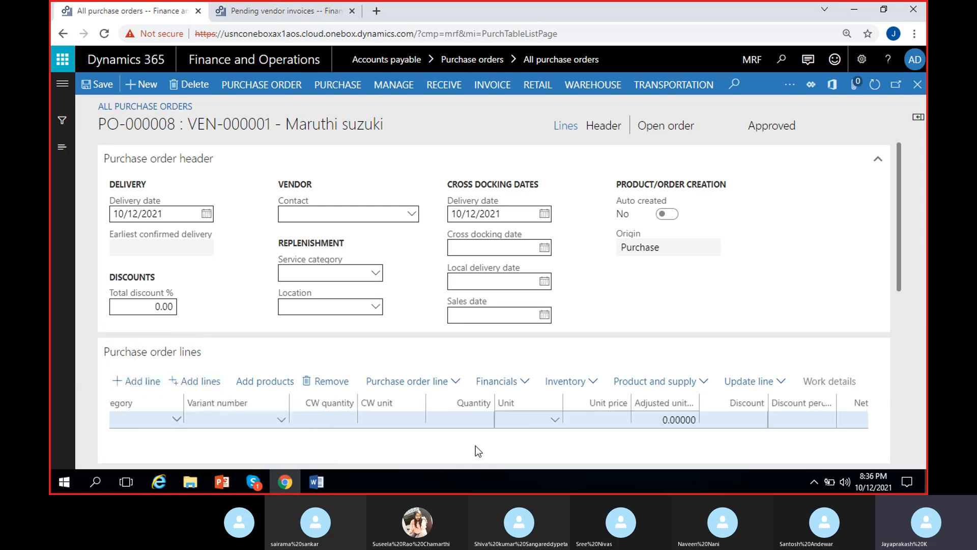
Choose the Cycle item for the order line of PO-000008 and set its quantity to 2.
click(279, 420)
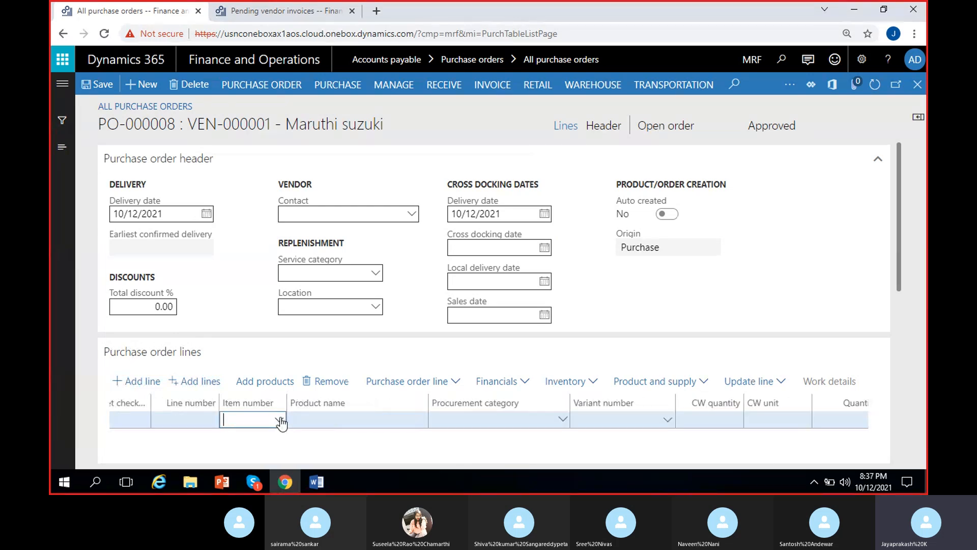
click(345, 289)
scroll(489, 454, right, 5)
click(576, 420)
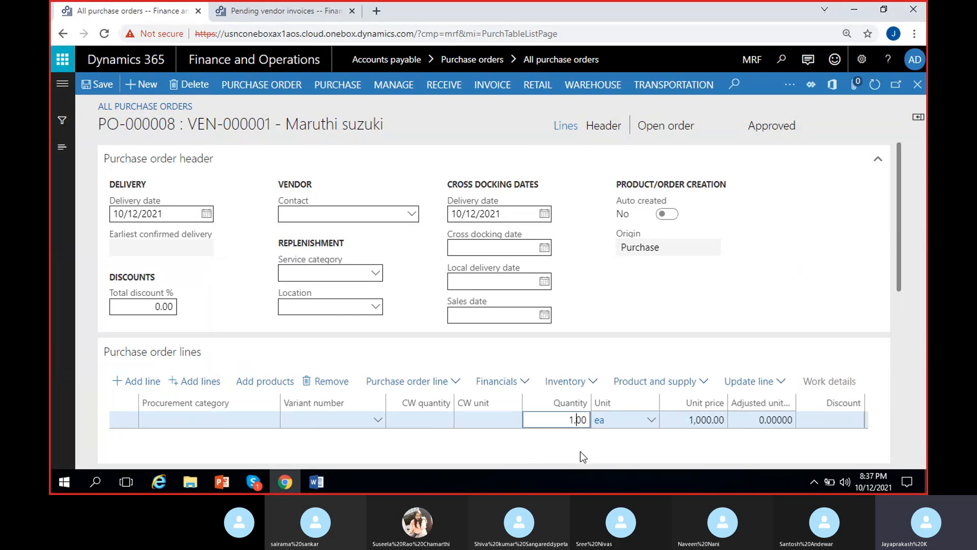
key(BackSpace)
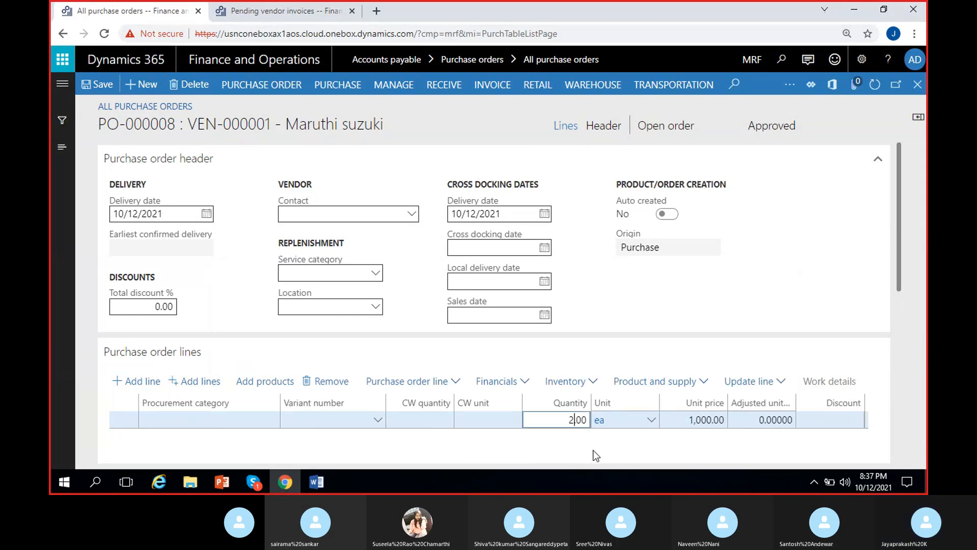
text(2)
Check the net amount of the PO-000008 line and confirm the purchase order.
scroll(613, 444, right, 3)
scroll(592, 448, right, 2)
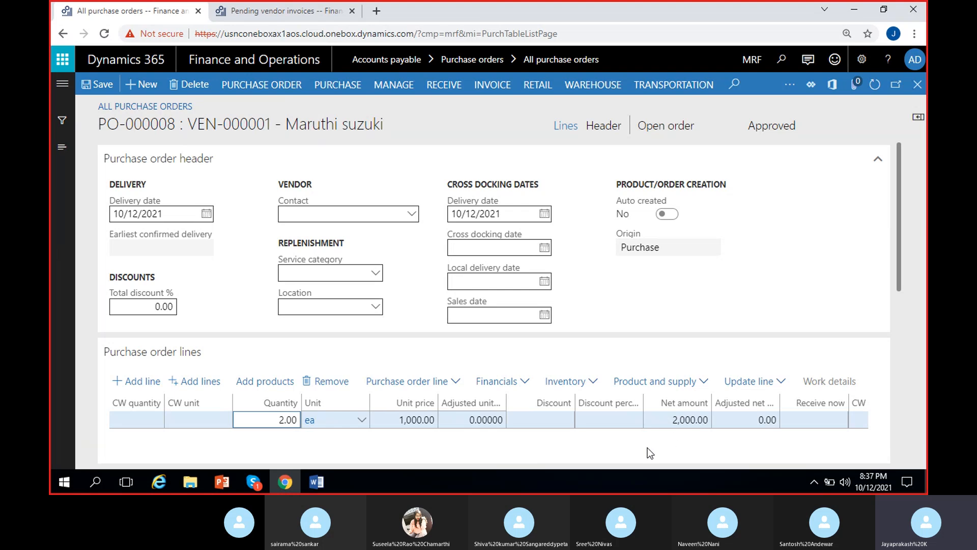
click(338, 85)
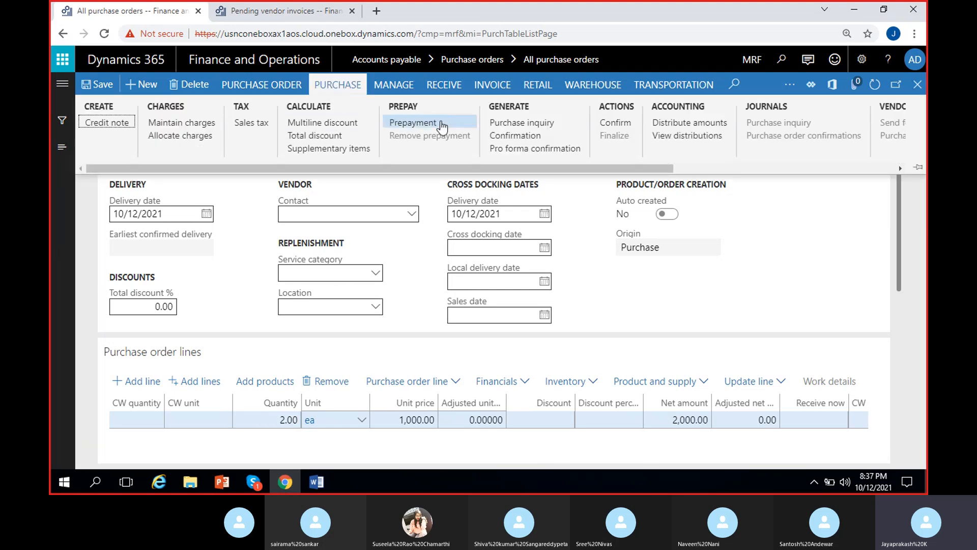
click(617, 123)
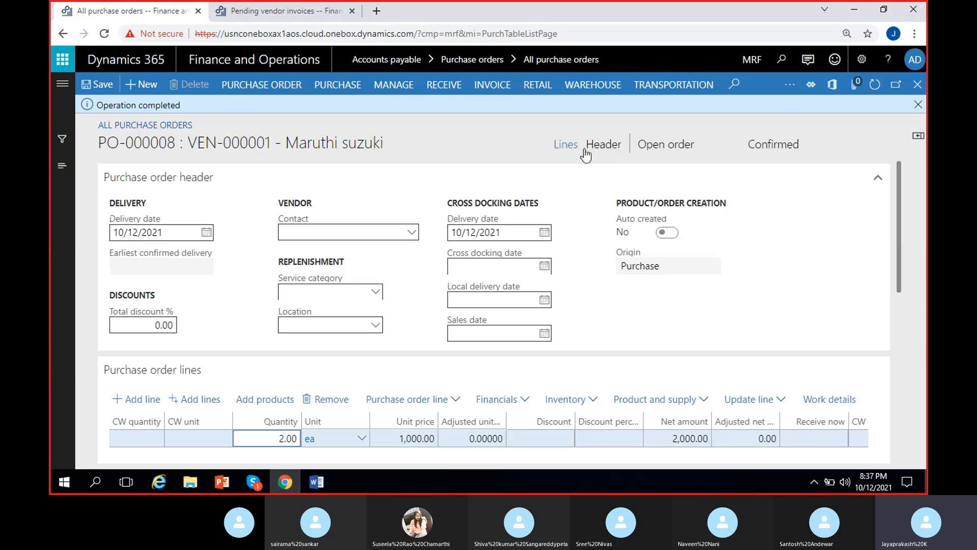
Try to post product receipt PRN-8 for the ordered quantity of PO-000008 and dismiss the messages.
click(438, 86)
click(132, 137)
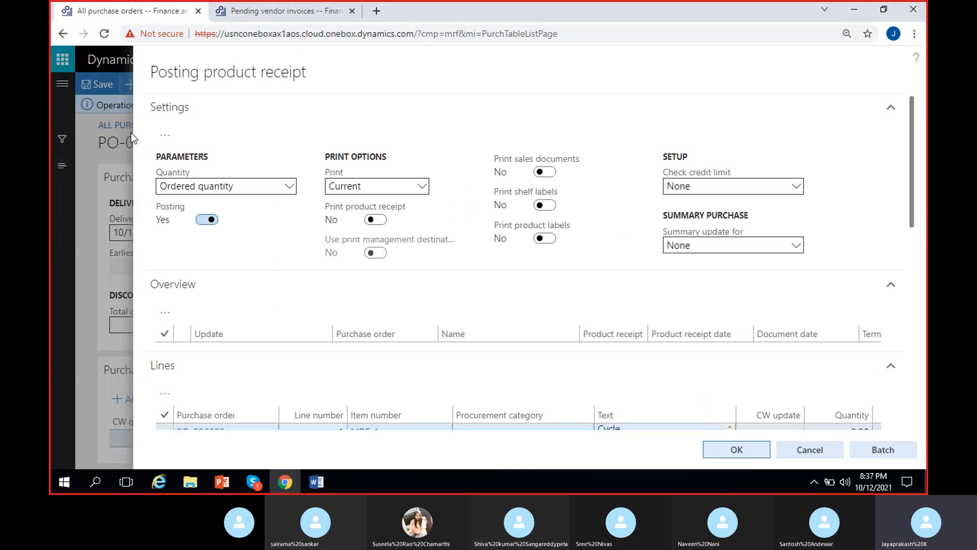
text(PRN)
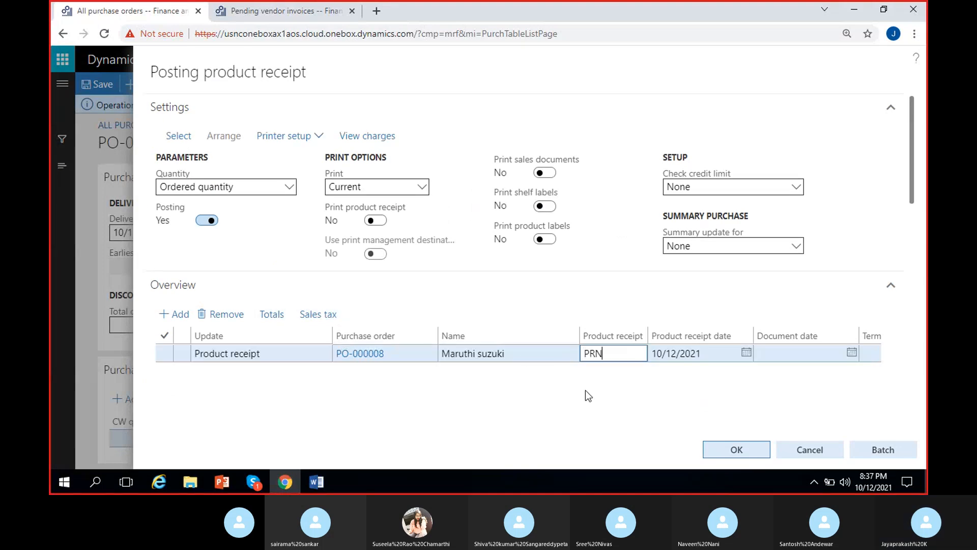
text(-8)
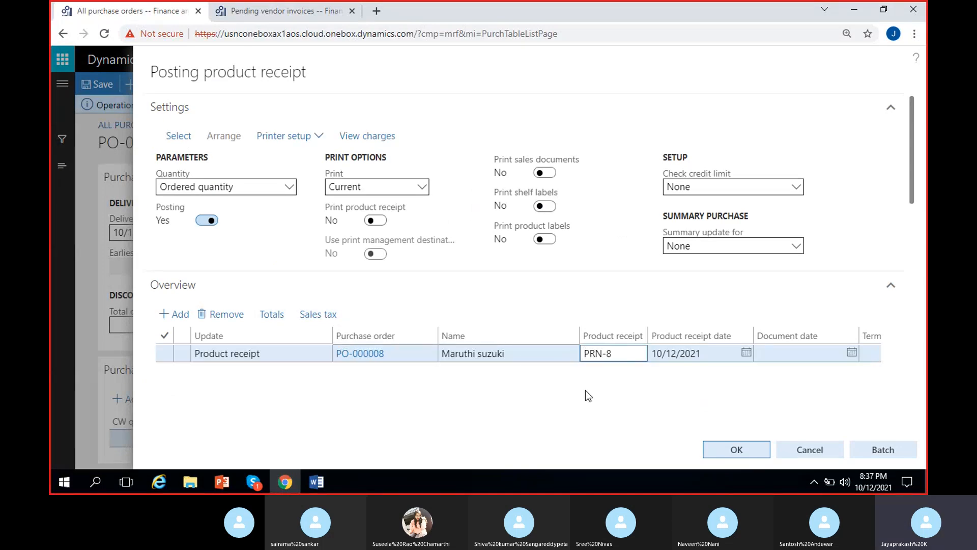
click(733, 451)
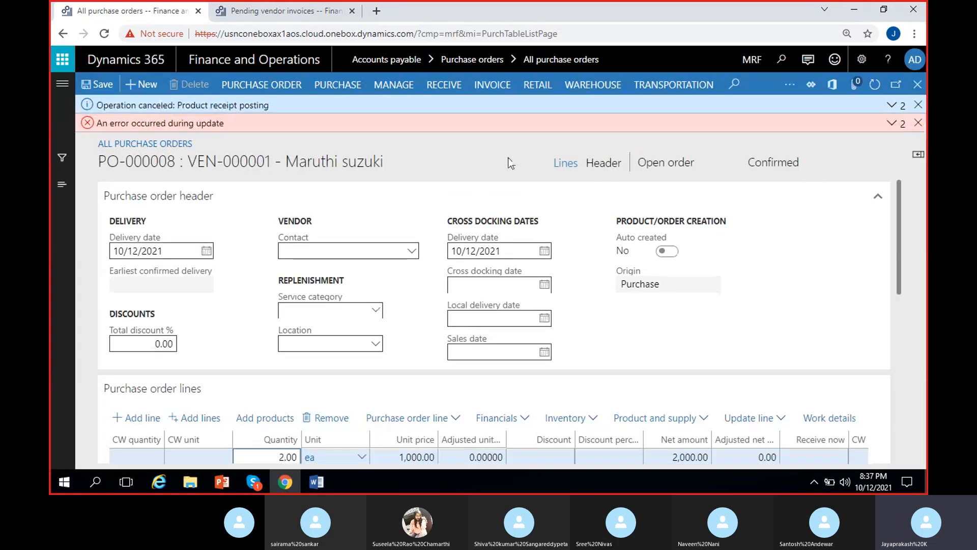
click(918, 123)
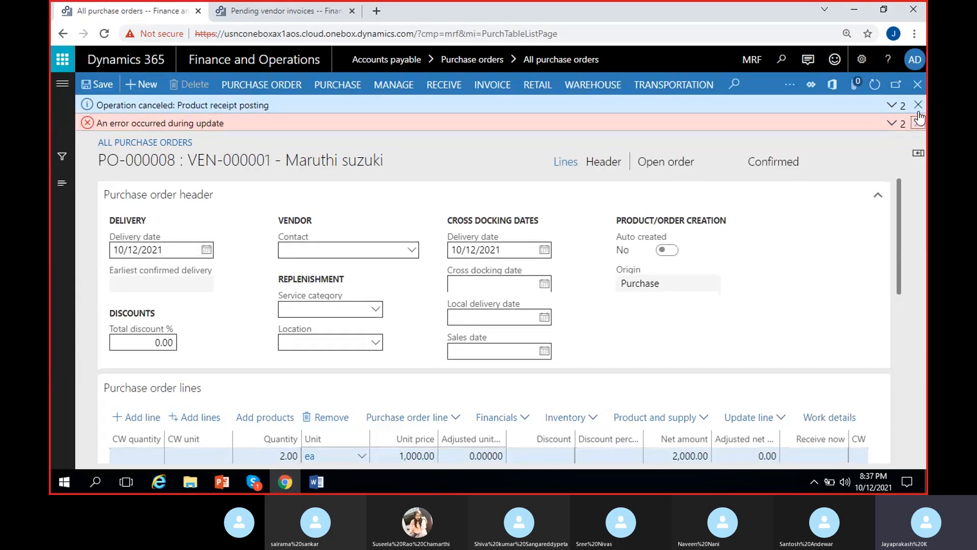
In the header financial dimensions of PO-000008, set Customers to 900 (Customer-1) and MRF_Costcenter to CC/1.
click(597, 131)
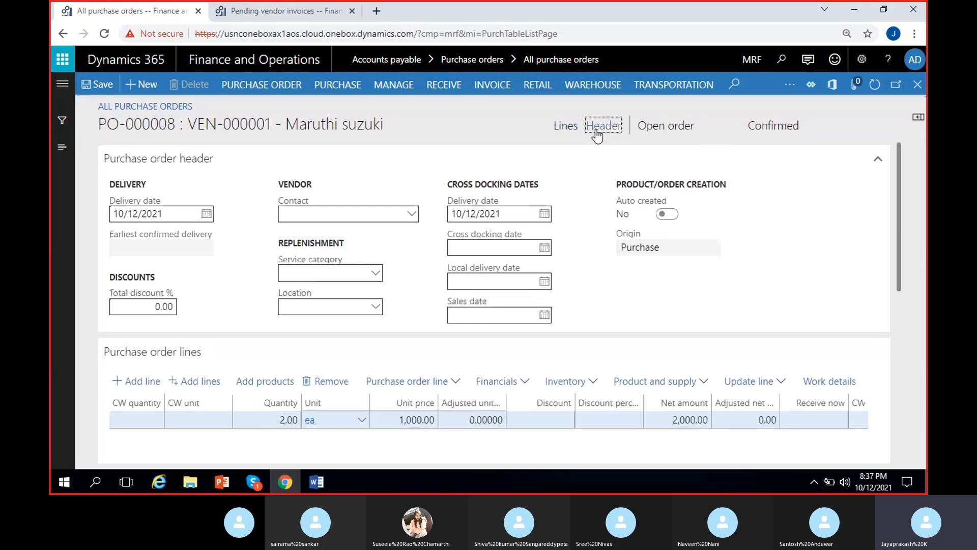
scroll(188, 378, down, 15)
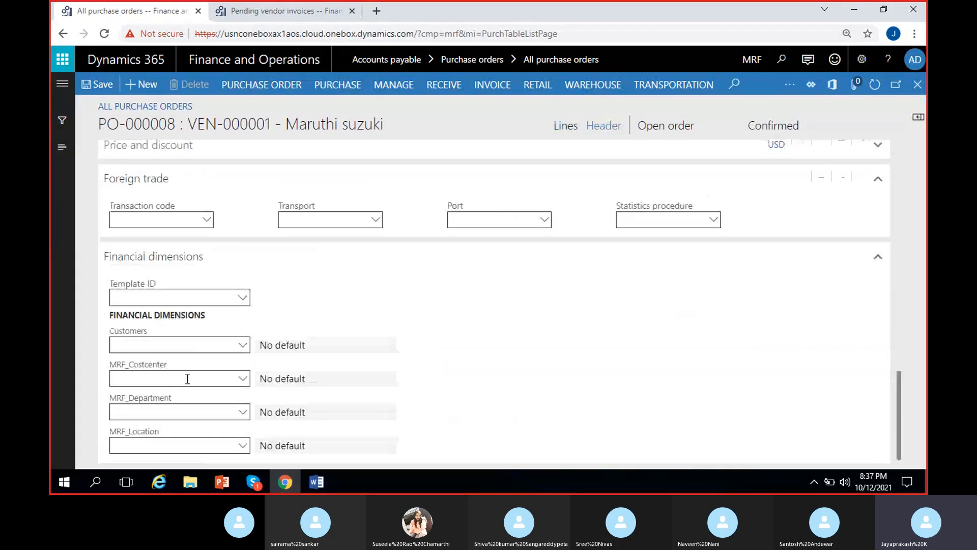
click(241, 347)
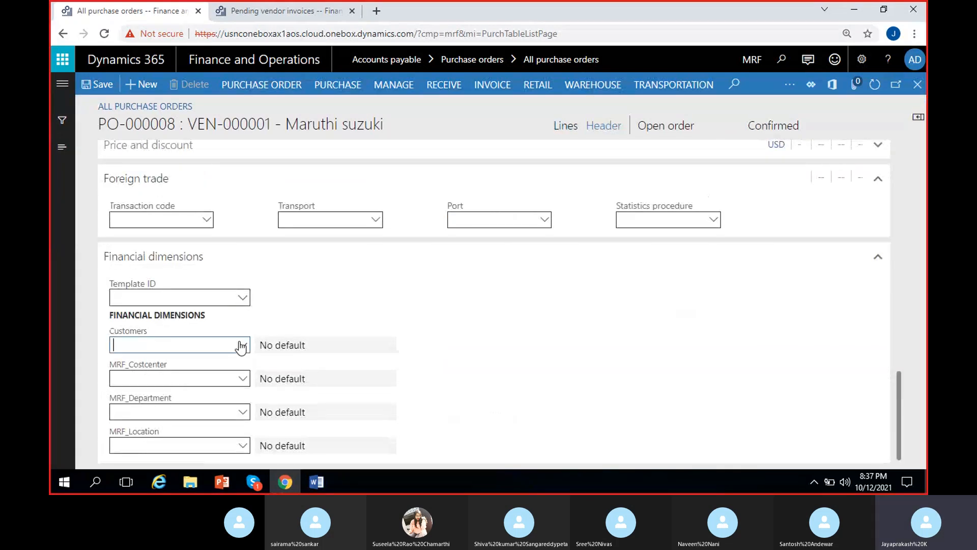
click(242, 346)
click(209, 210)
click(243, 345)
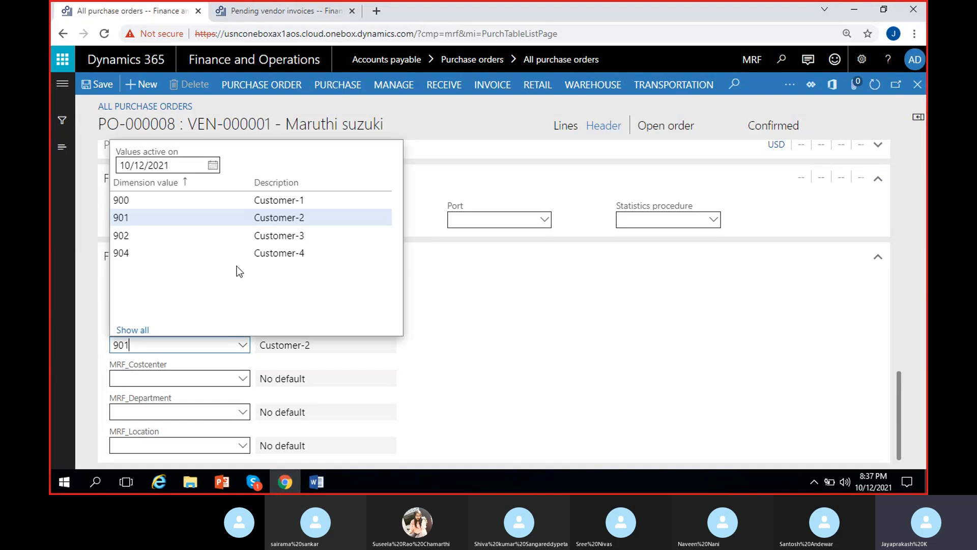
click(235, 199)
click(243, 379)
click(243, 378)
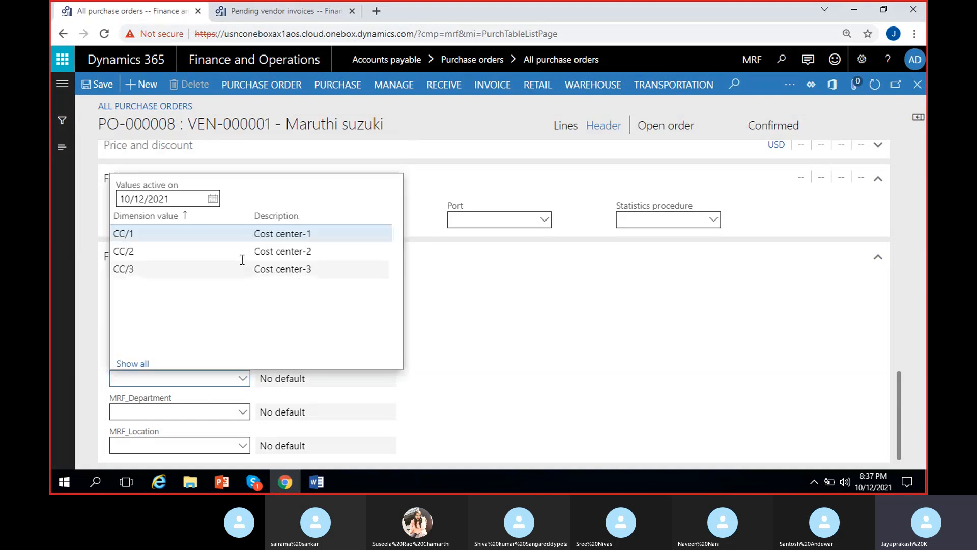
click(247, 237)
Set the header dimension MRF_Department to 200 (Finance) and MRF_Location to 100 (Hyderabad).
click(243, 416)
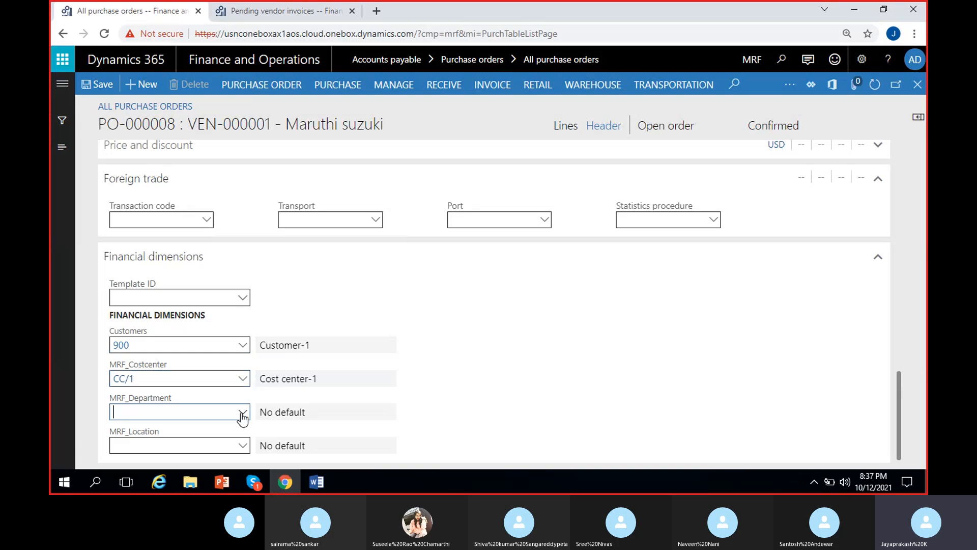
click(242, 415)
click(242, 265)
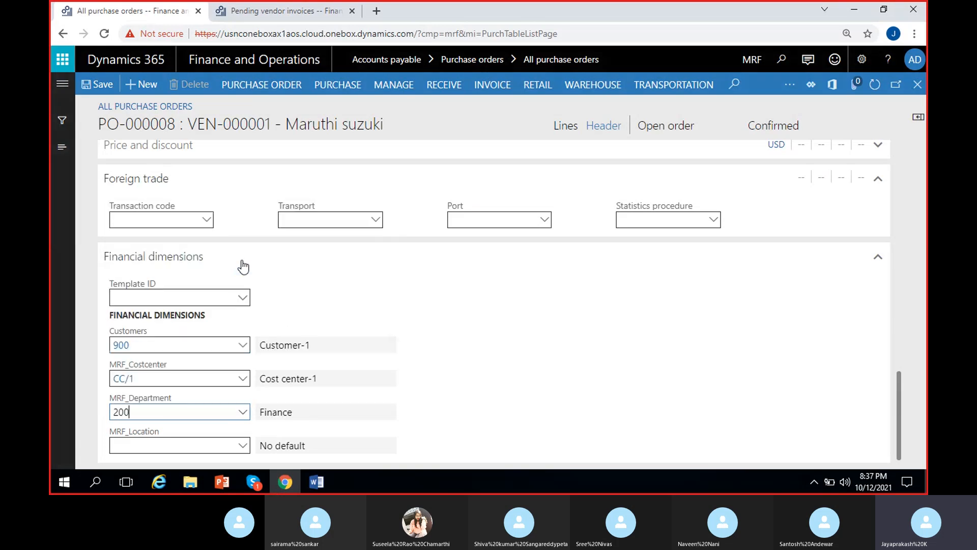
click(243, 448)
click(243, 448)
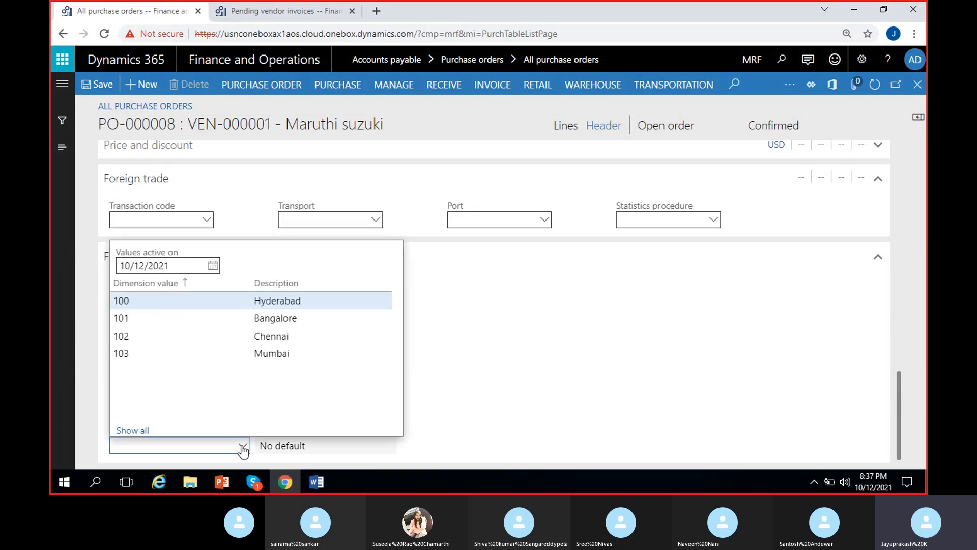
click(212, 300)
Save PO-000008 and update the order lines with the changed dimensions.
click(97, 85)
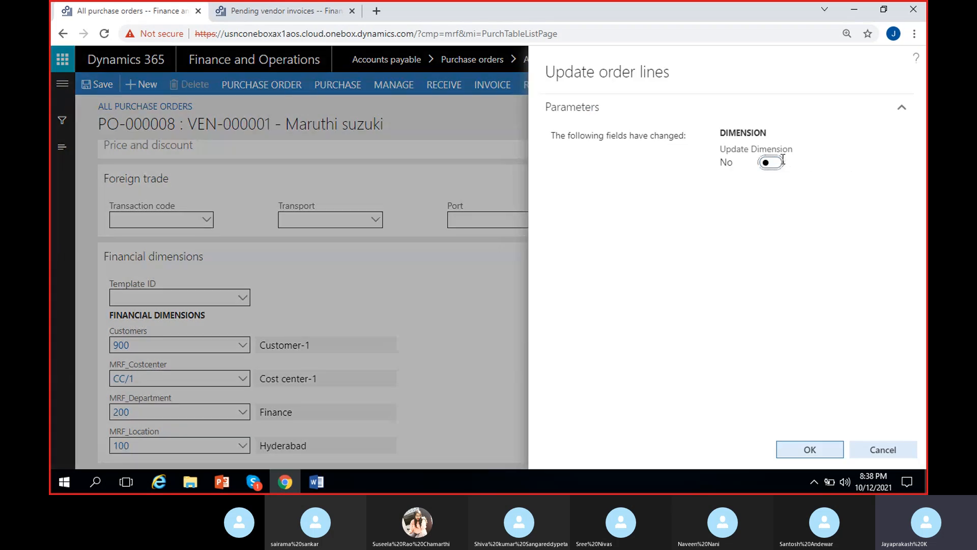
click(771, 163)
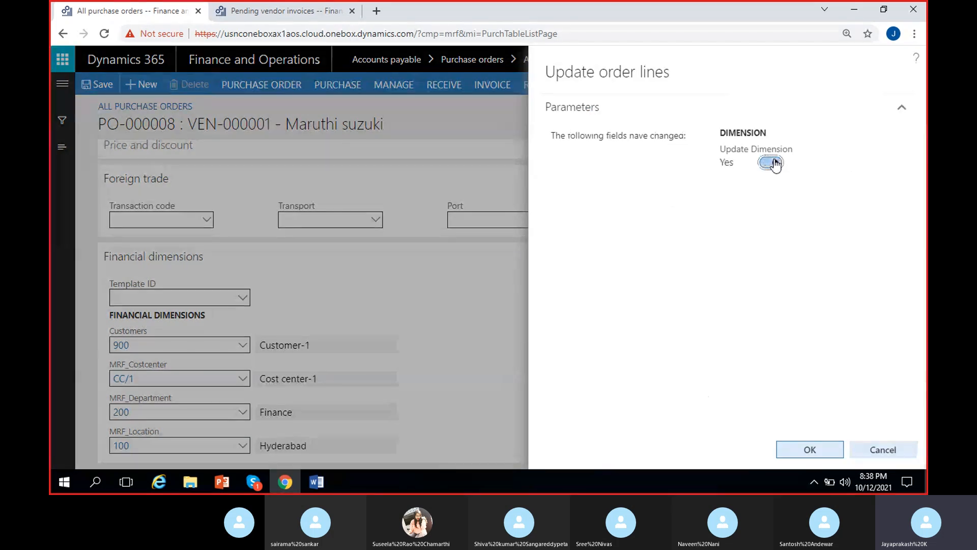
click(811, 453)
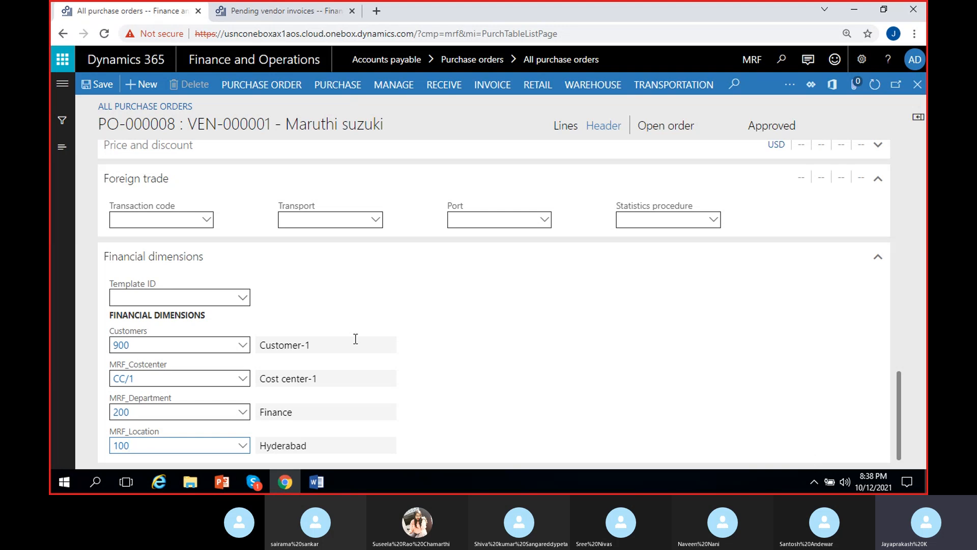
Confirm purchase order PO-000008 again with its financial dimensions filled in.
scroll(420, 377, up, 10)
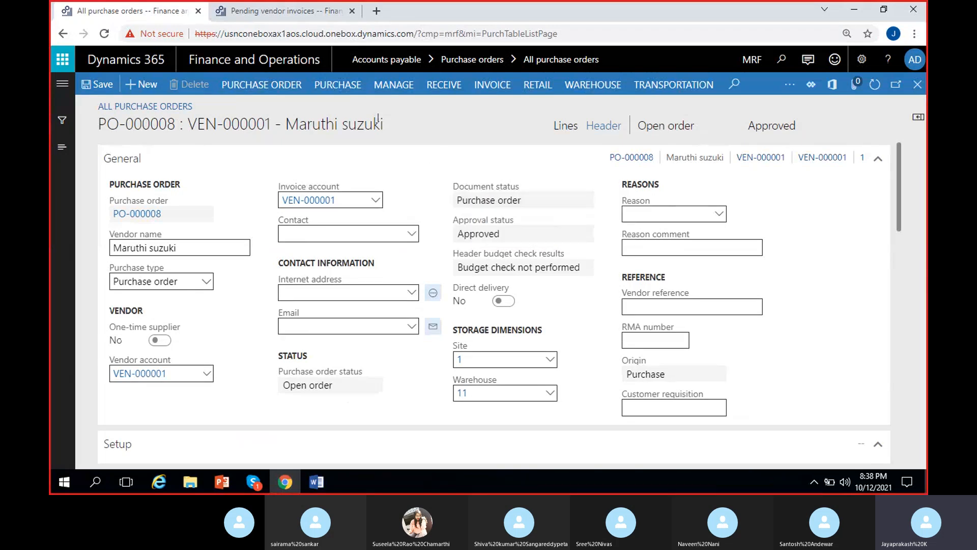
click(330, 87)
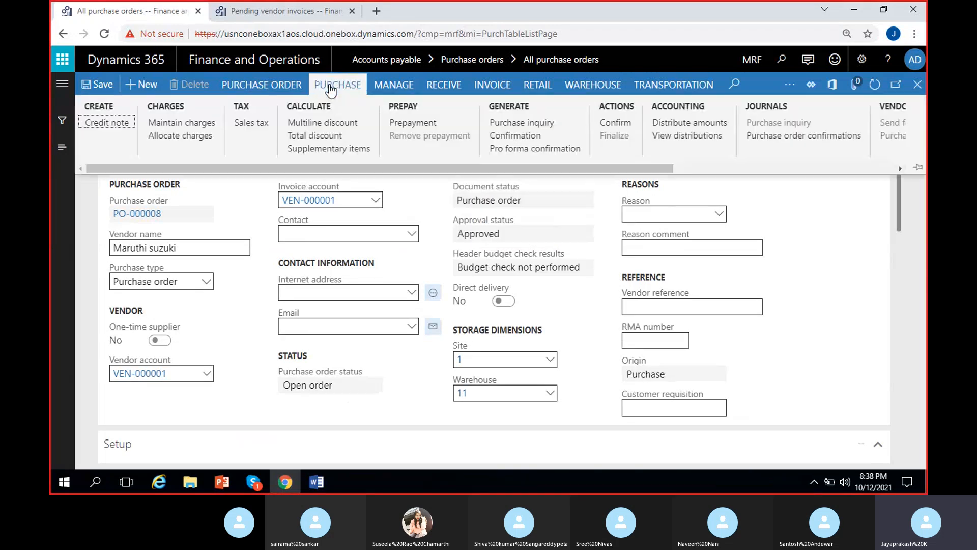
click(622, 125)
click(618, 122)
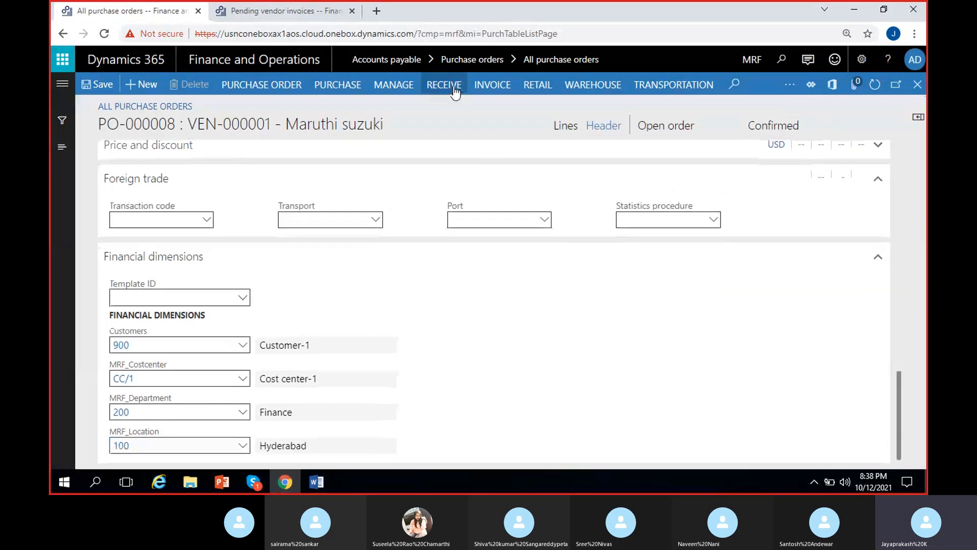
Post the product receipt for the full ordered quantity of the confirmed Maruthi suzuki order, with product receipt number PRN-01.
click(451, 87)
click(142, 134)
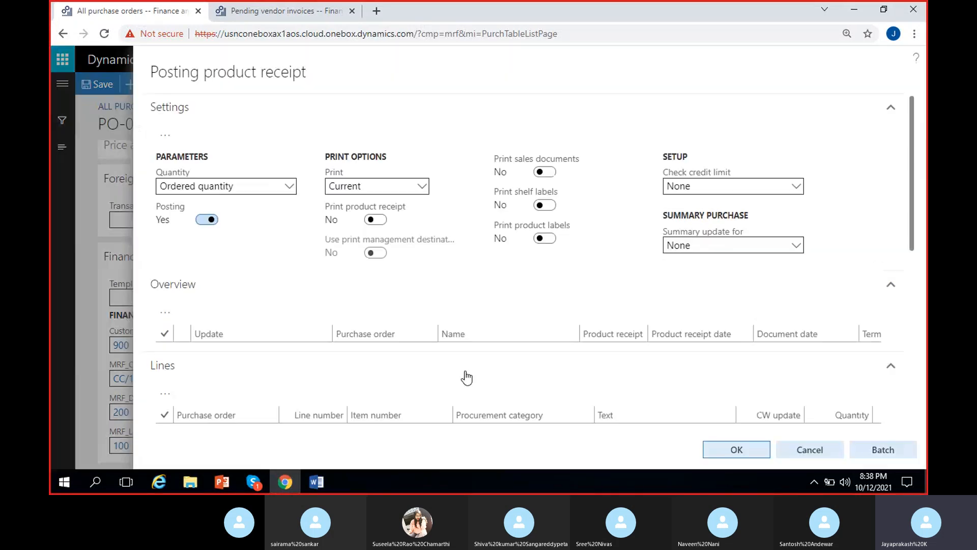
text(PR)
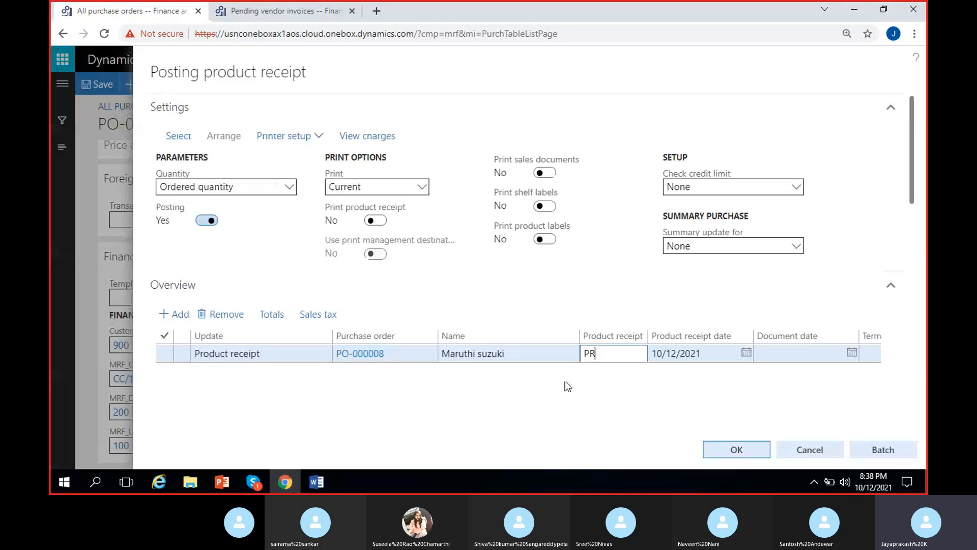
text(N-01)
drag(916, 120, 915, 248)
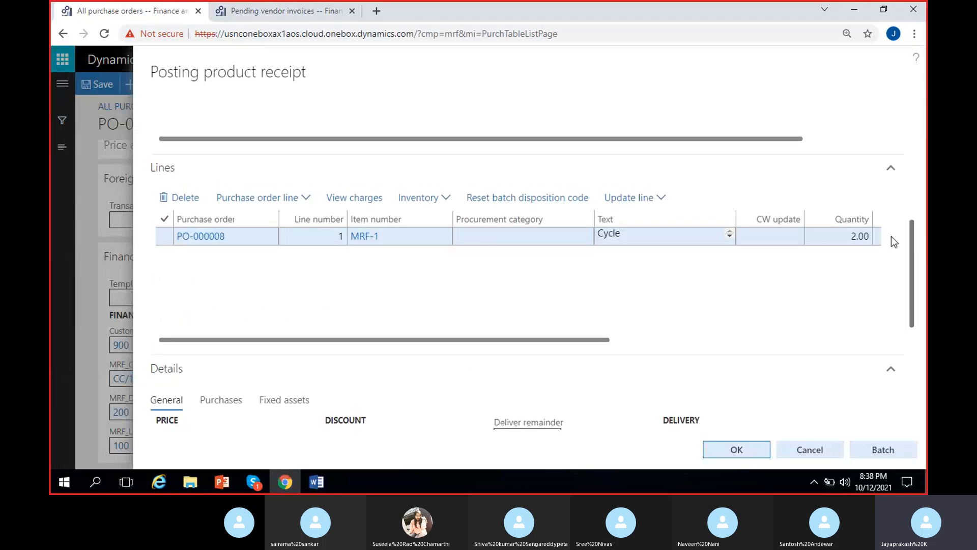
scroll(653, 256, right, 8)
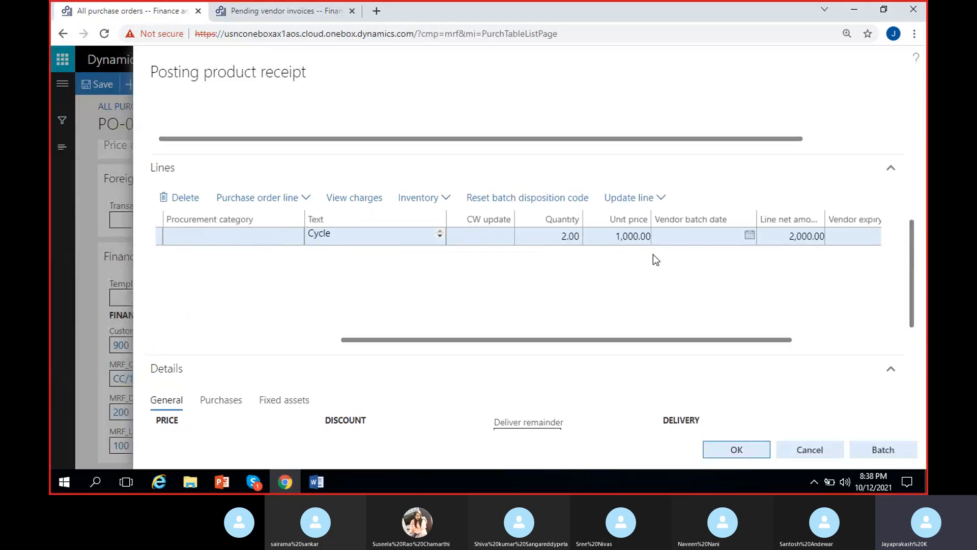
click(734, 451)
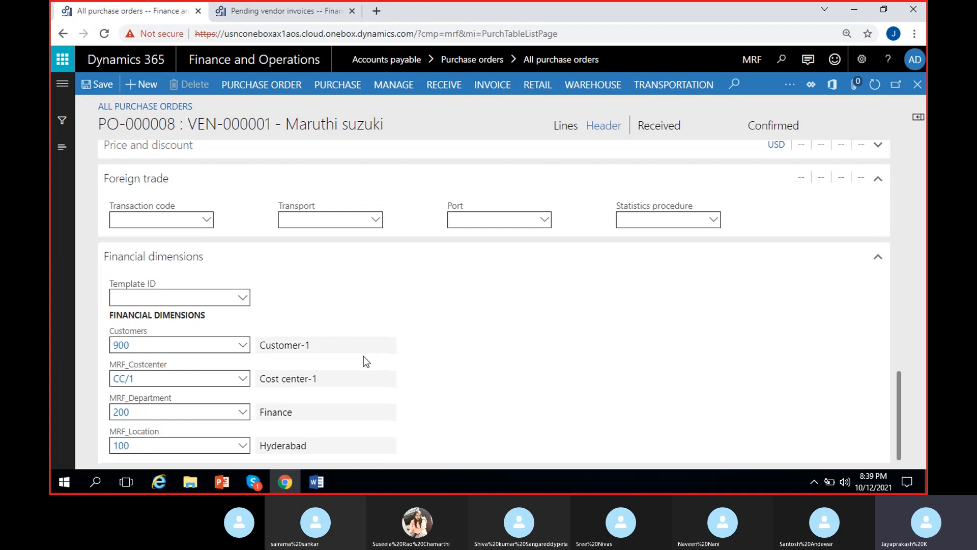
Create another purchase order for vendor Maruthi suzuki with warehouse 11.
click(133, 87)
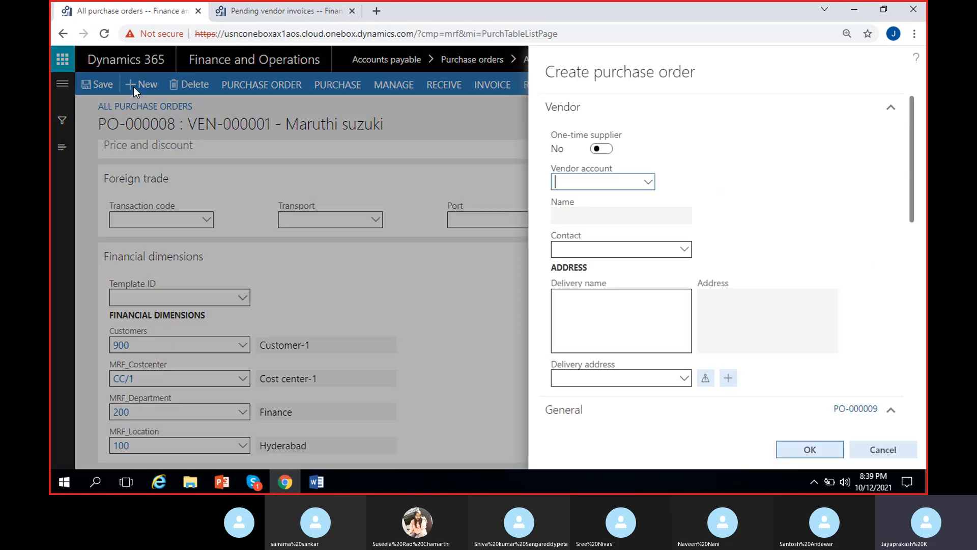
click(649, 183)
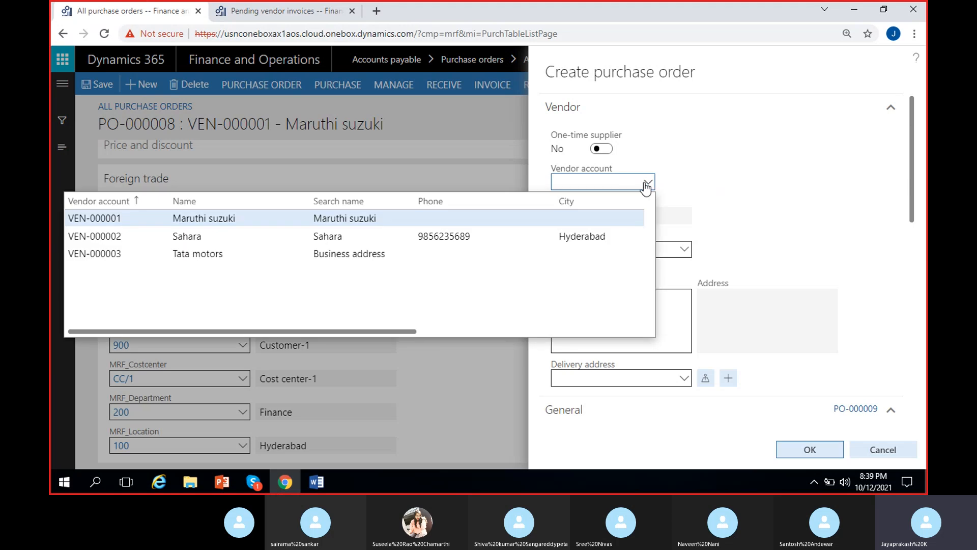
click(261, 215)
scroll(731, 207, down, 8)
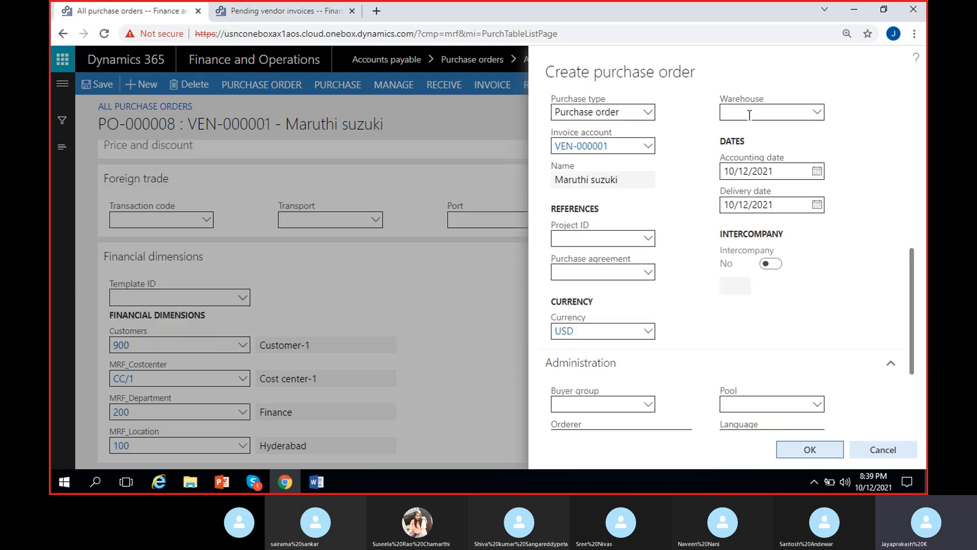
click(748, 113)
text(11)
scroll(696, 152, up, 2)
scroll(672, 245, down, 3)
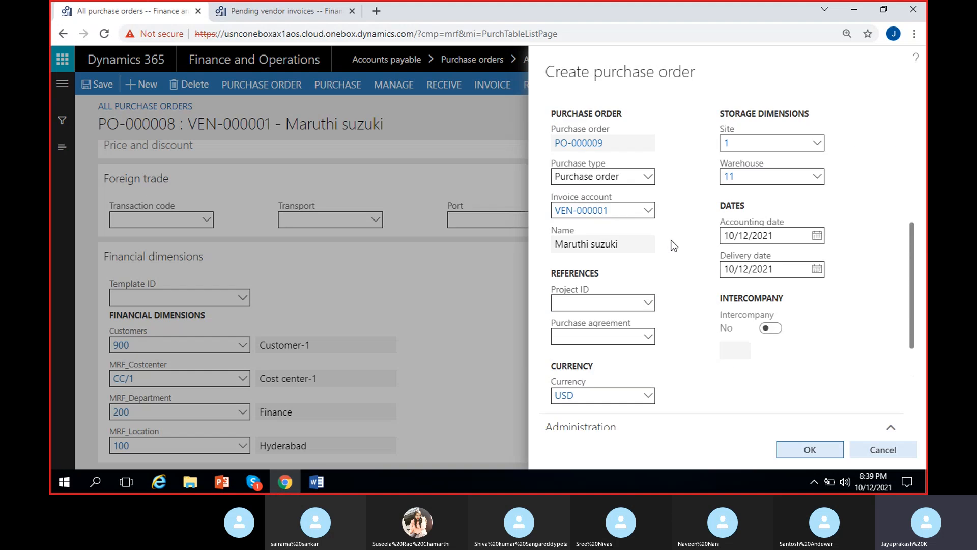
scroll(673, 246, down, 2)
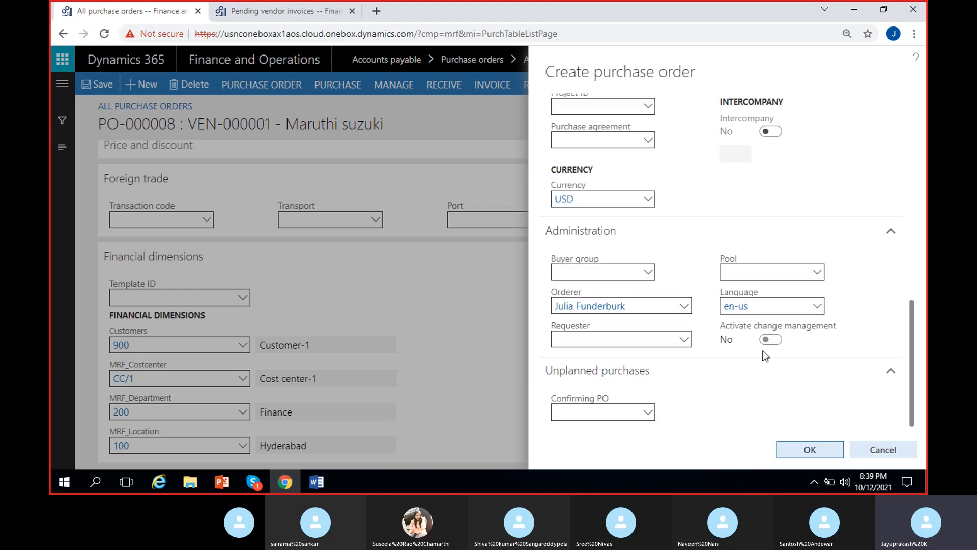
click(810, 449)
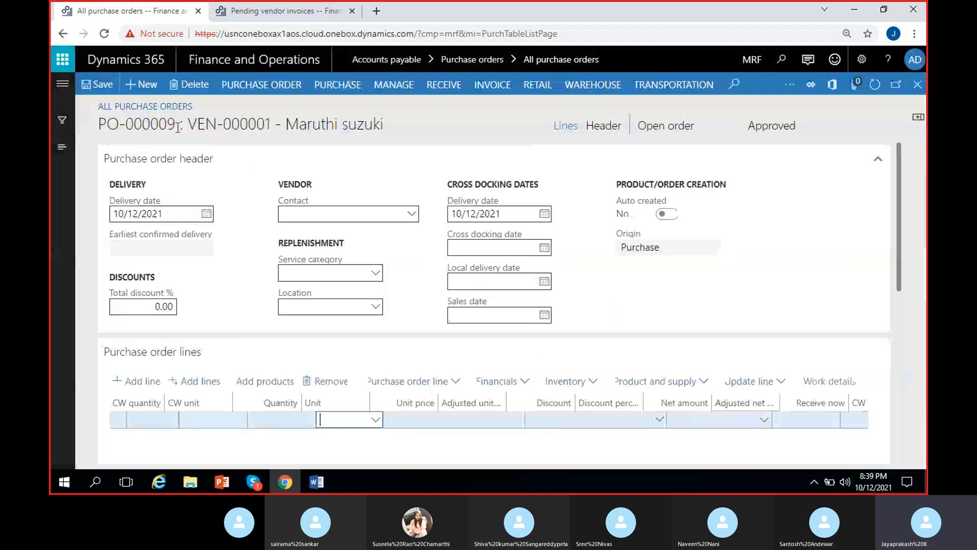
Select item MRF-2 (Iphone12Mini) on the first line of the new purchase order.
drag(178, 127, 98, 126)
click(390, 139)
scroll(404, 165, down, 2)
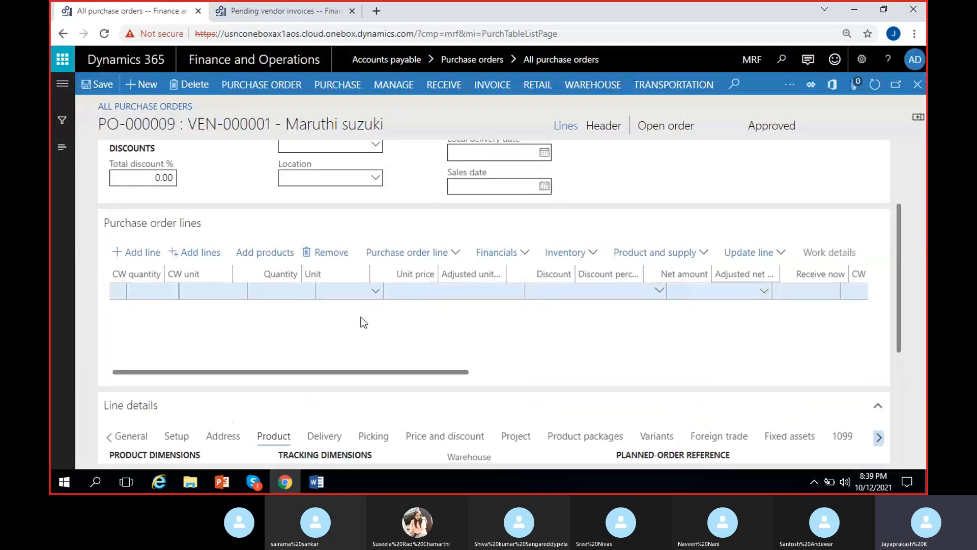
mouse_move(350, 375)
mouse_down()
mouse_move(370, 375)
mouse_move(342, 373)
mouse_up()
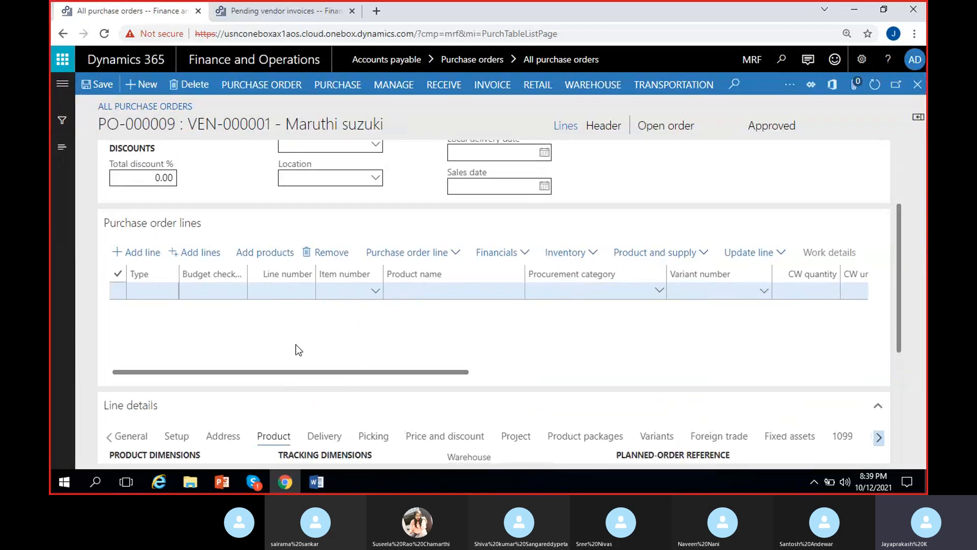
click(376, 291)
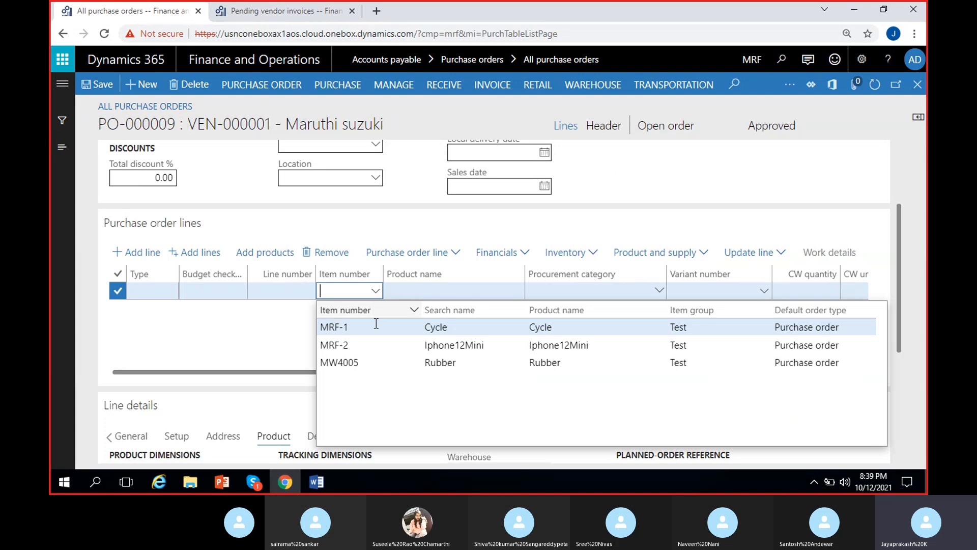
click(405, 344)
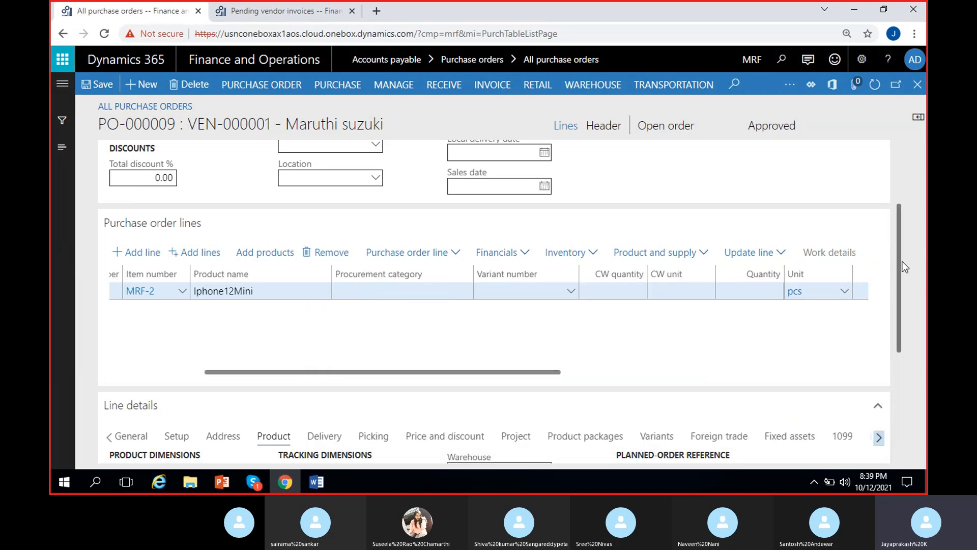
Choose the Black, 64GB combination as the product dimensions of the MRF-2 line.
scroll(902, 351, down, 4)
click(206, 359)
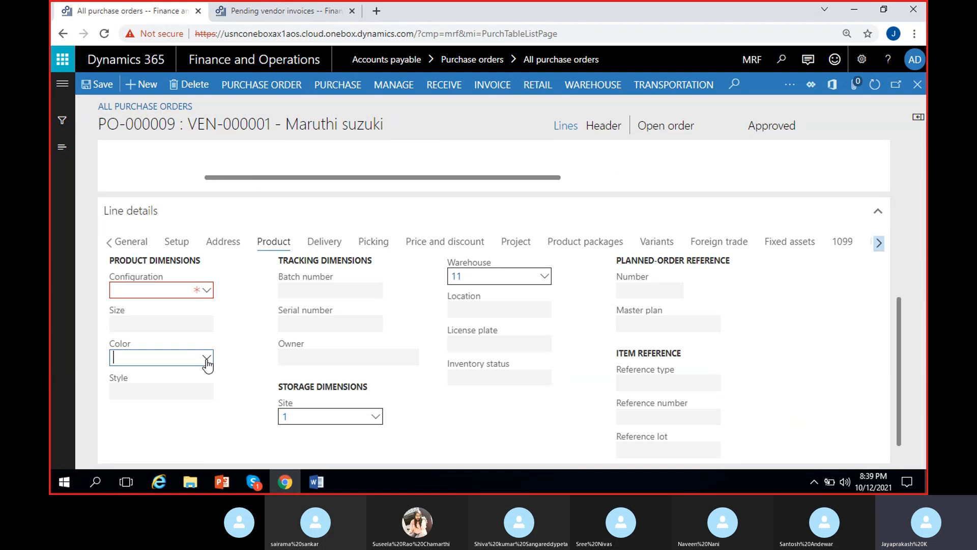
click(206, 358)
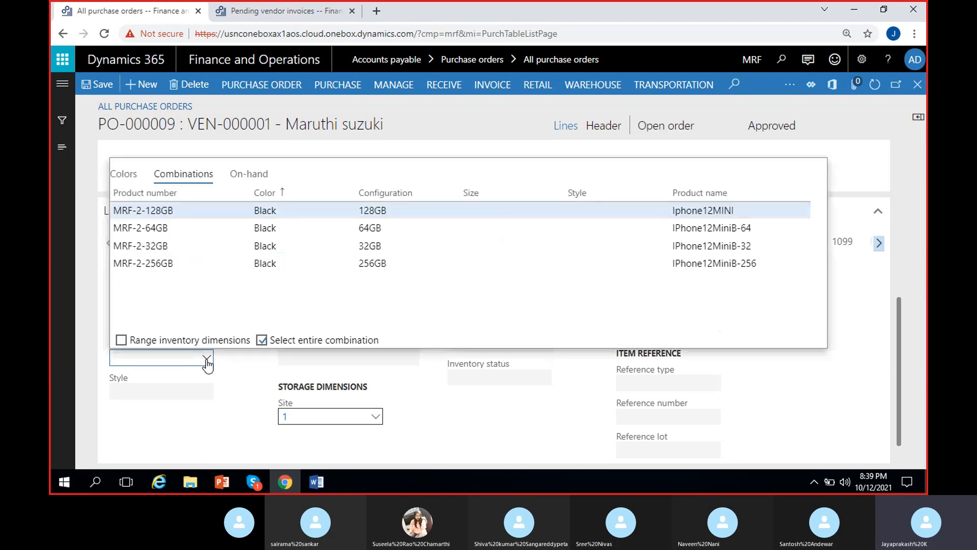
click(376, 232)
scroll(242, 316, up, 3)
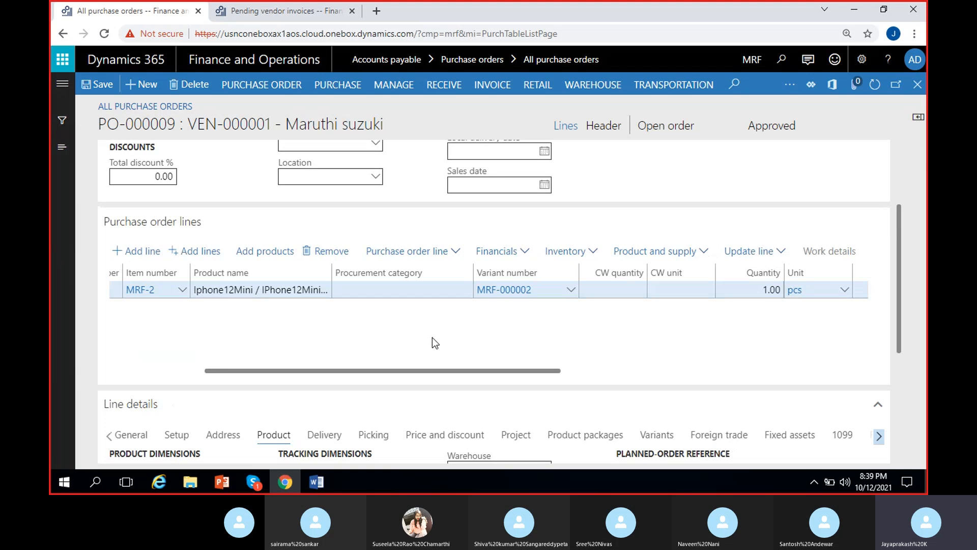
Set the MRF-2 line's quantity to 2 and its unit price to 10000.
drag(425, 370, 591, 377)
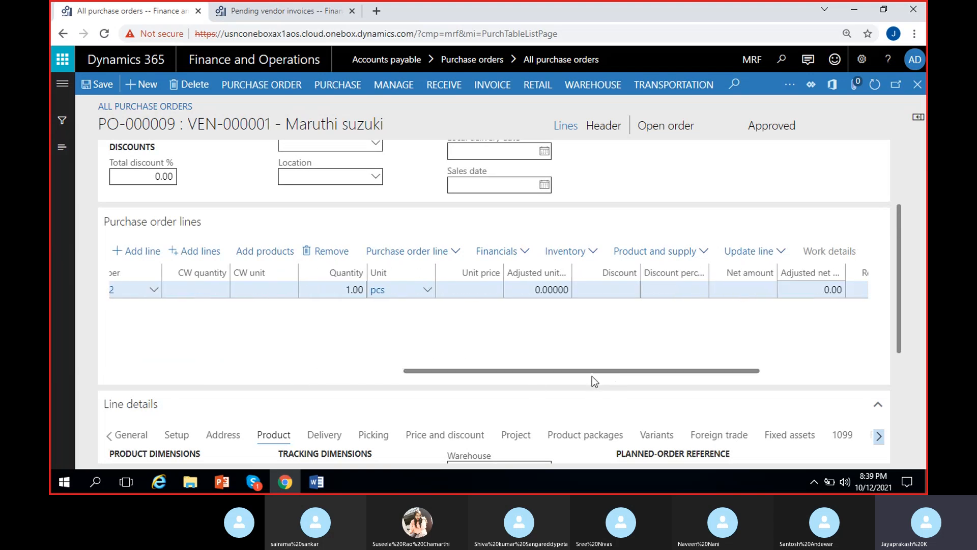
click(348, 290)
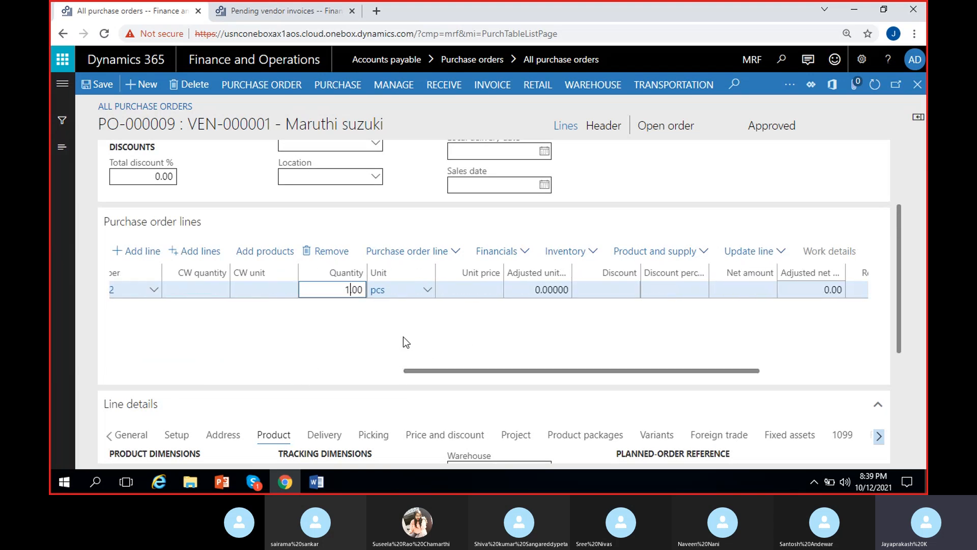
key(BackSpace)
text(2)
scroll(697, 358, right, 3)
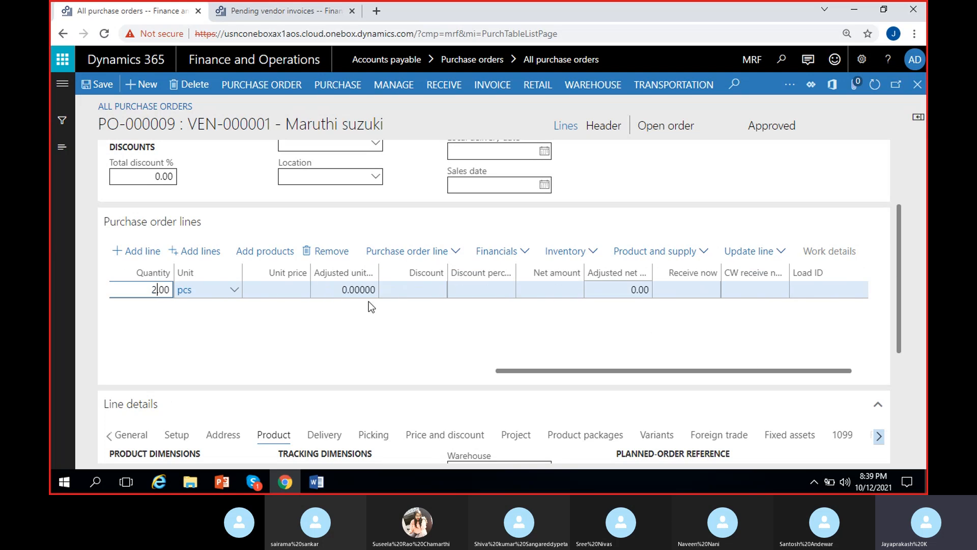
click(276, 285)
text(10000)
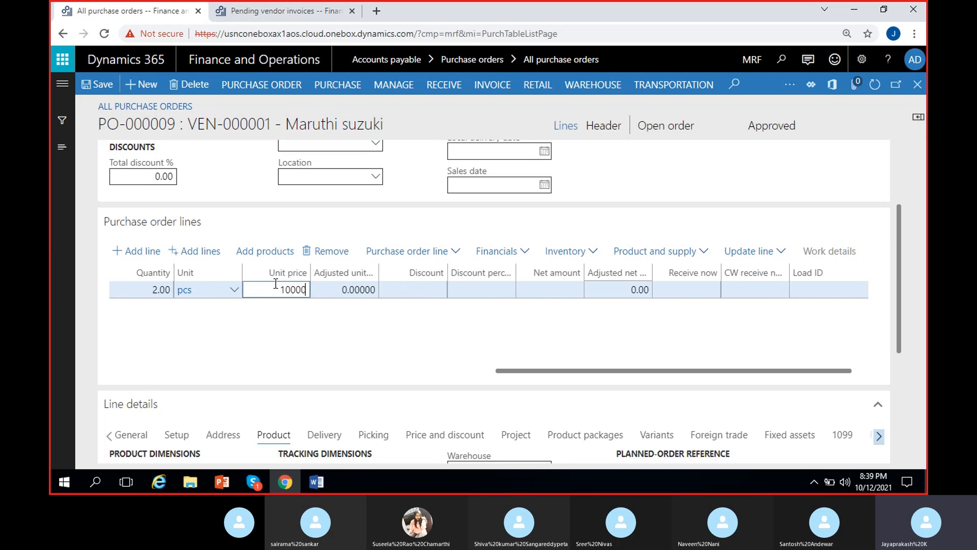
click(392, 310)
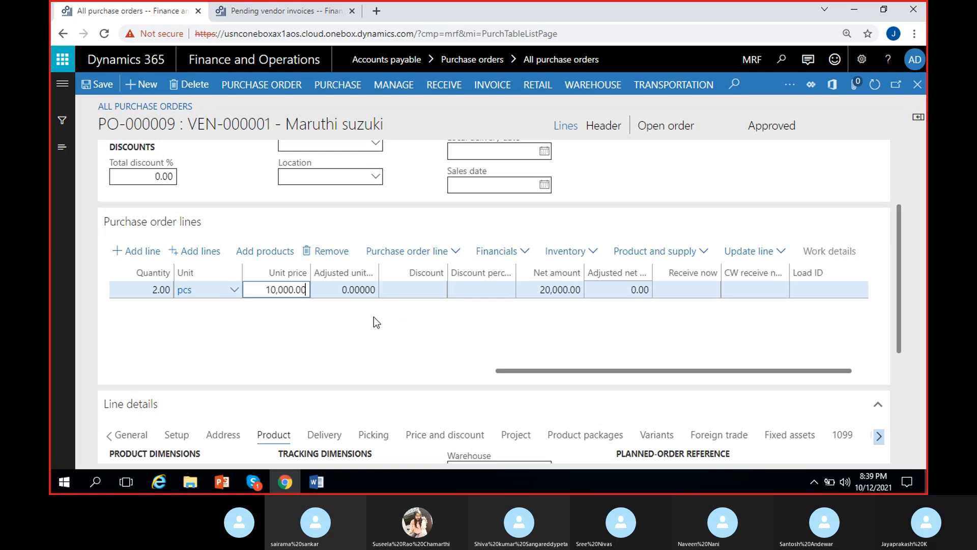
scroll(376, 319, left, 10)
In the new order's header financial dimensions, set Customers to 900 (Customer-1) and MRF_Costcenter to CC/1.
click(605, 127)
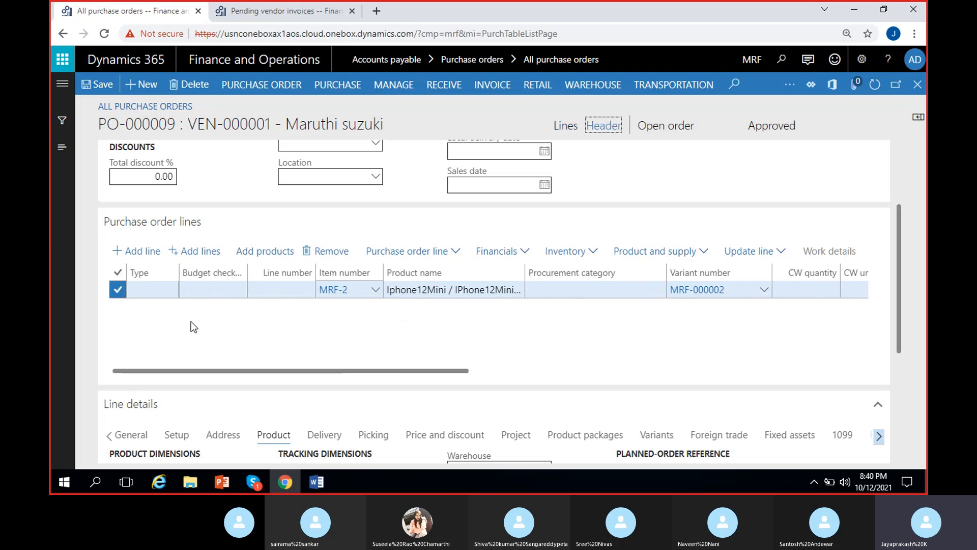
scroll(236, 347, down, 15)
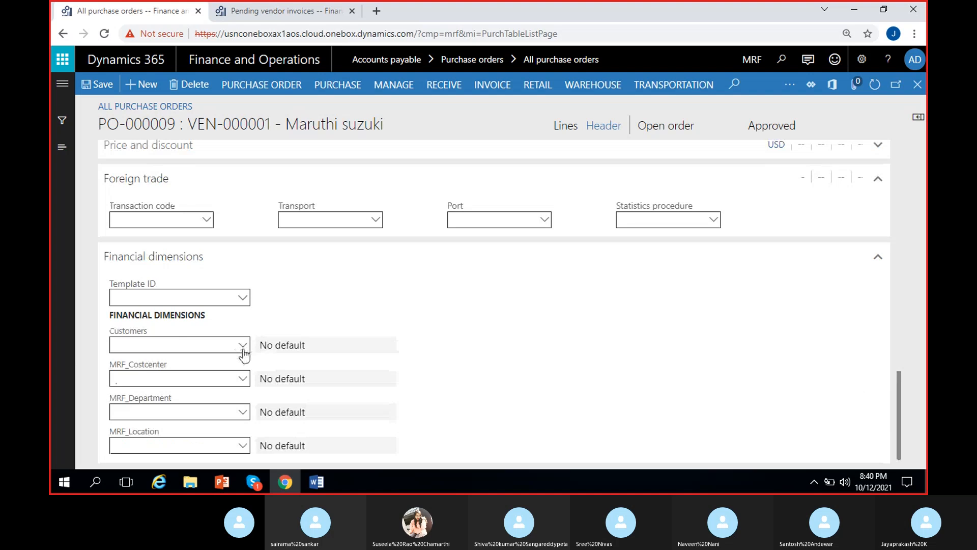
click(243, 351)
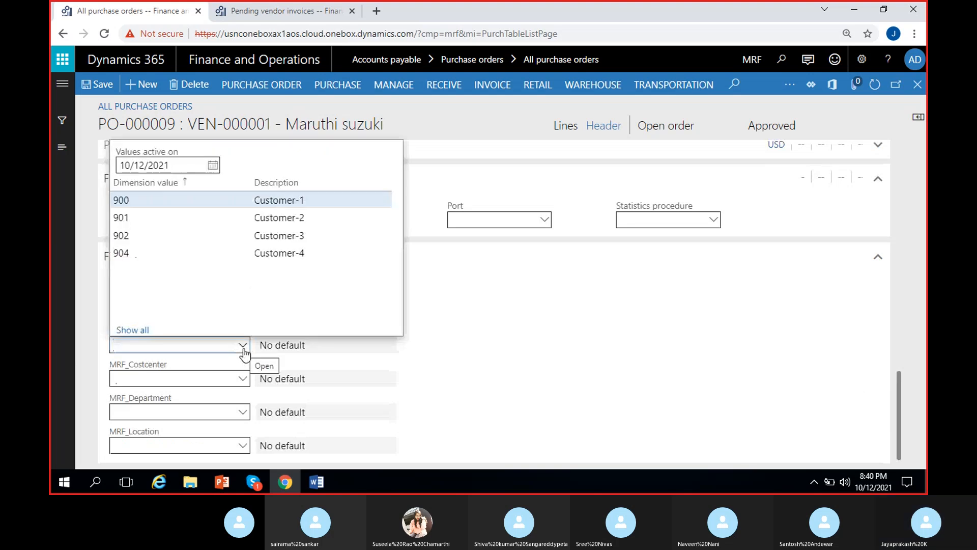
key(Return)
click(244, 383)
key(Return)
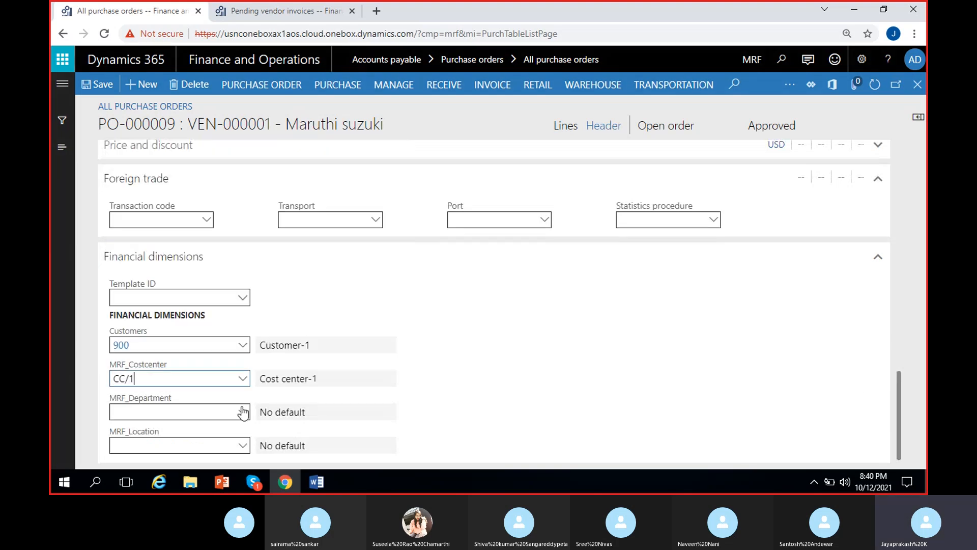
Set the header dimensions MRF_Department to 200 (Finance) and MRF_Location to 100 (Hyderabad) on the new order.
click(243, 412)
key(Return)
click(241, 447)
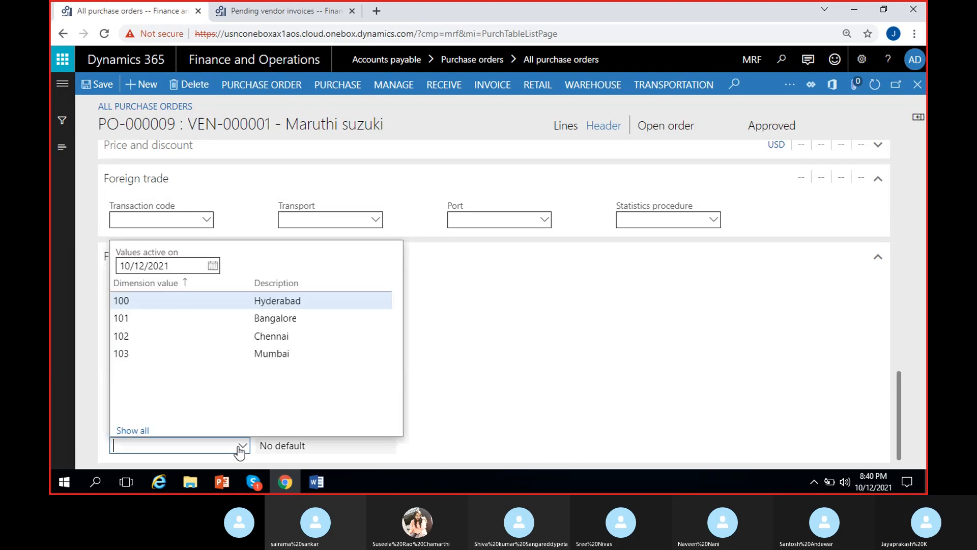
key(Return)
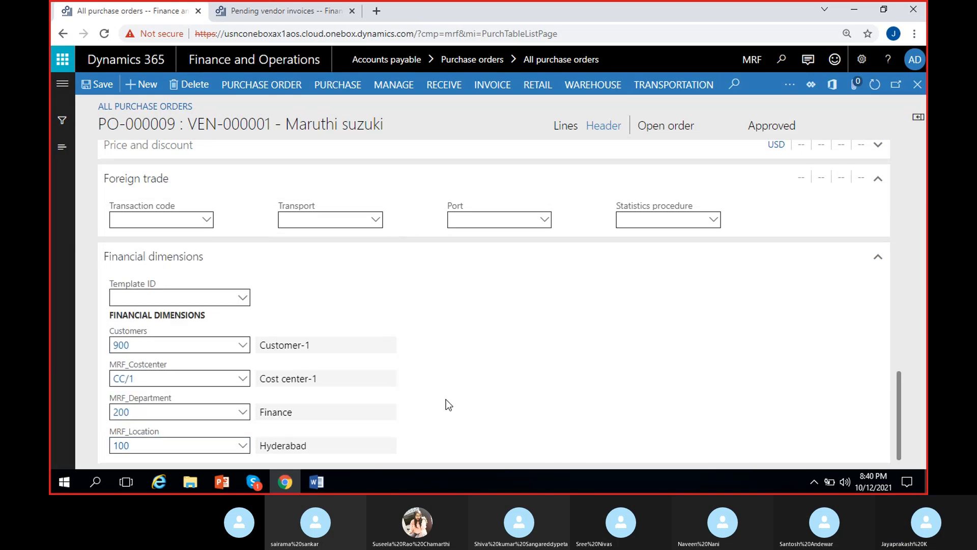
Save the new purchase order and update its lines with the changed dimensions, keeping Update all for prices and discounts.
click(99, 88)
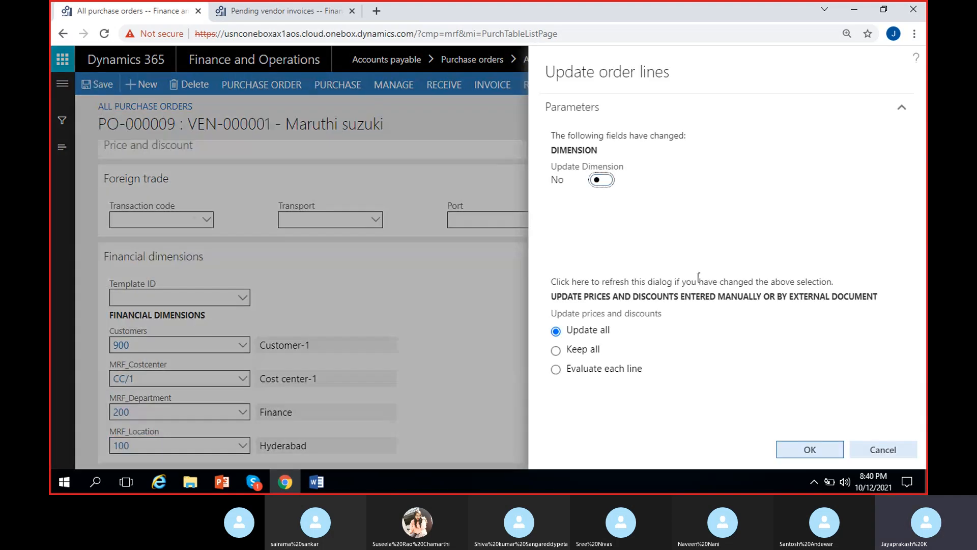
click(601, 180)
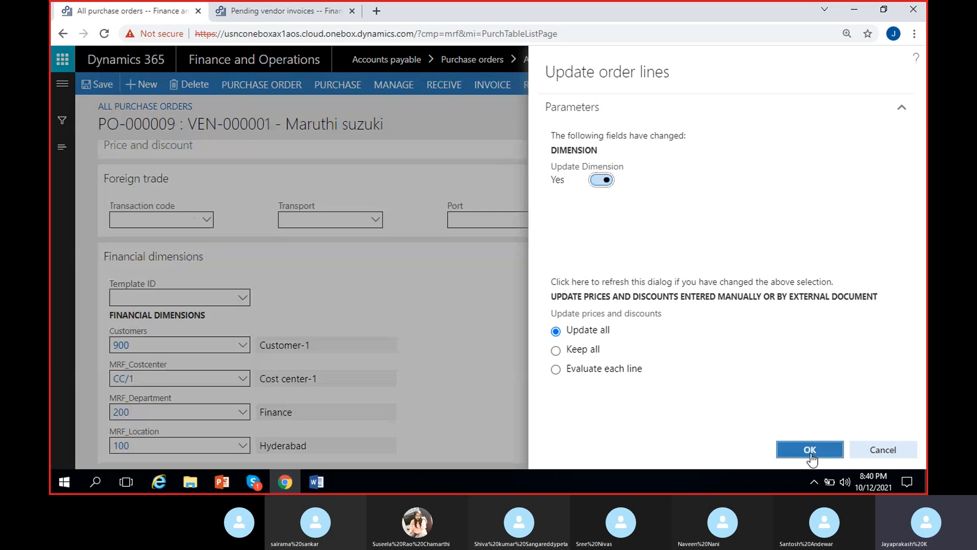
click(811, 453)
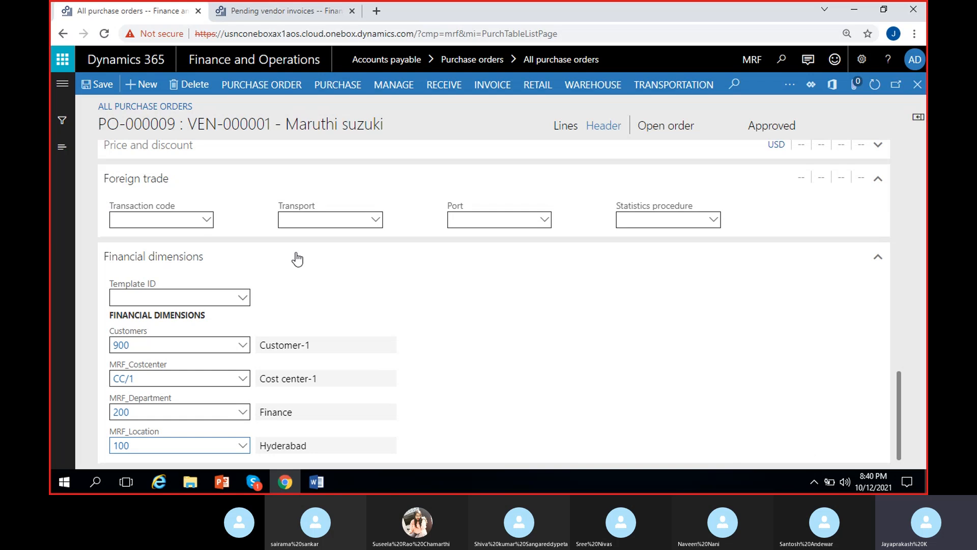
Confirm the new Maruthi suzuki purchase order for item MRF-2.
click(337, 85)
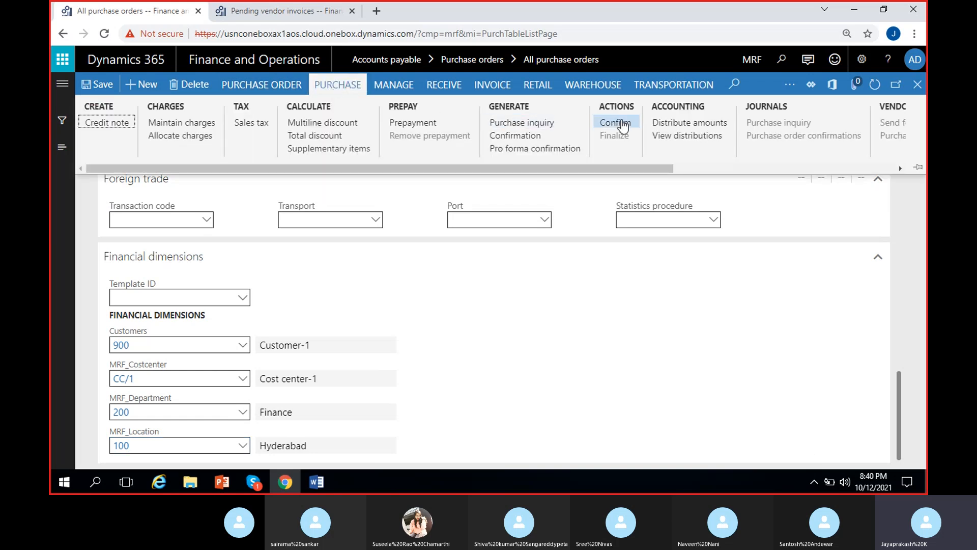
Confirm the open Maruthi suzuki purchase order and post its product receipt with the number PRN-09.
click(622, 123)
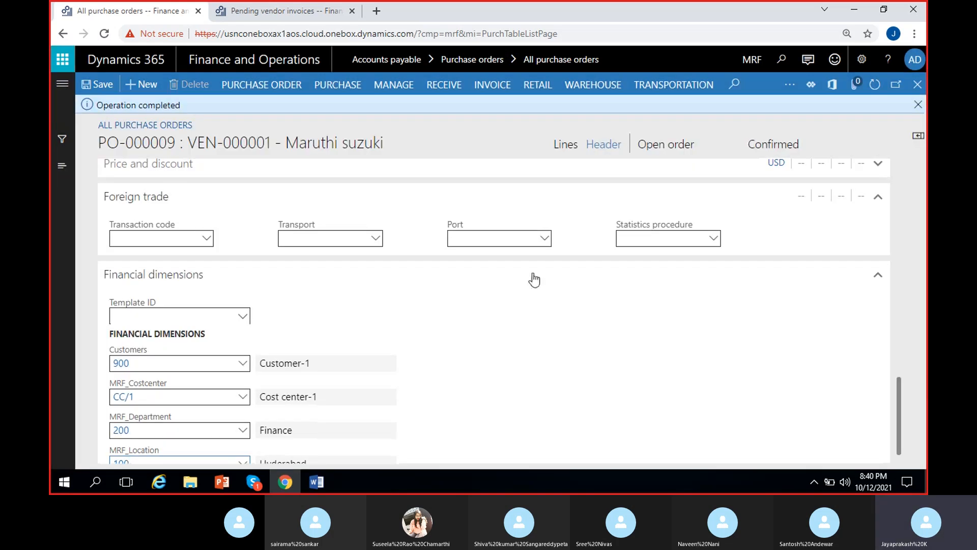
click(445, 86)
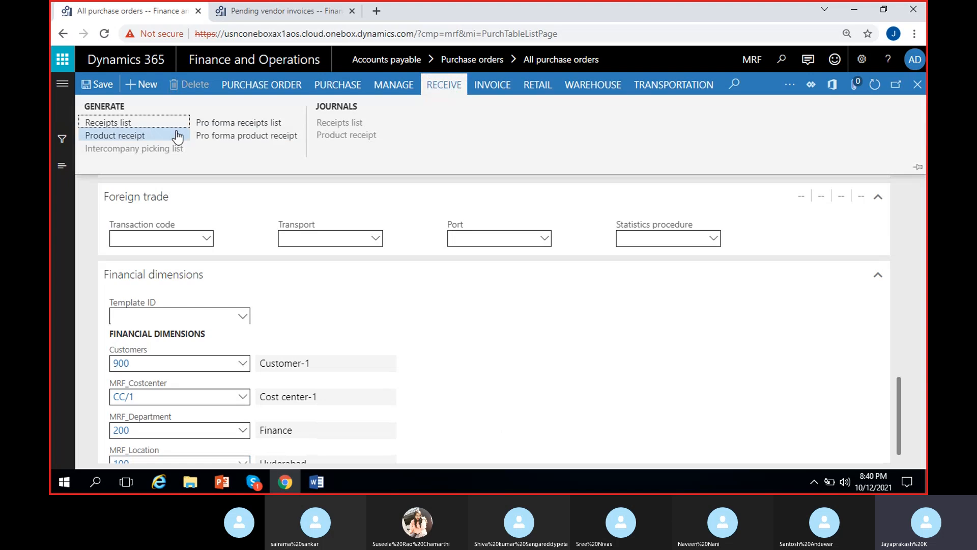
click(155, 136)
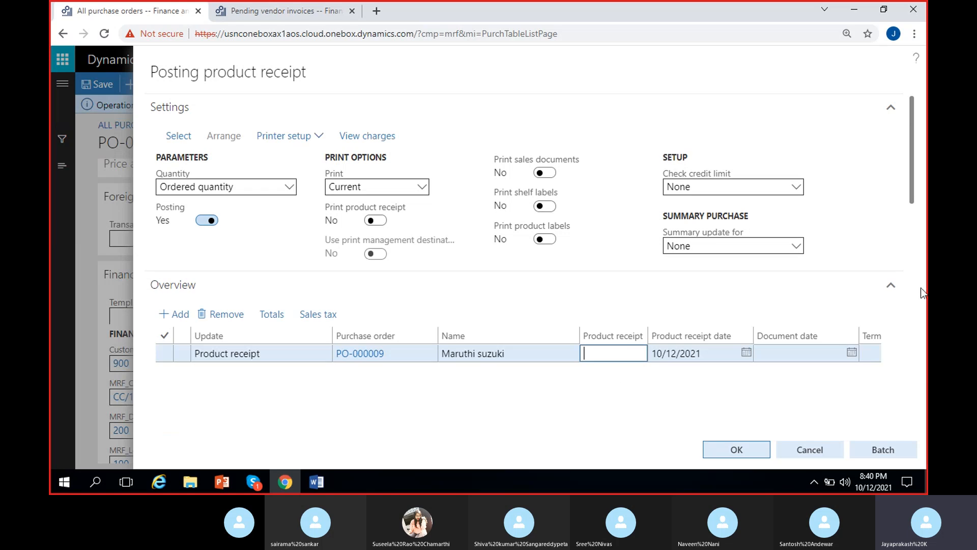
text(PRN-09)
scroll(915, 152, down, 5)
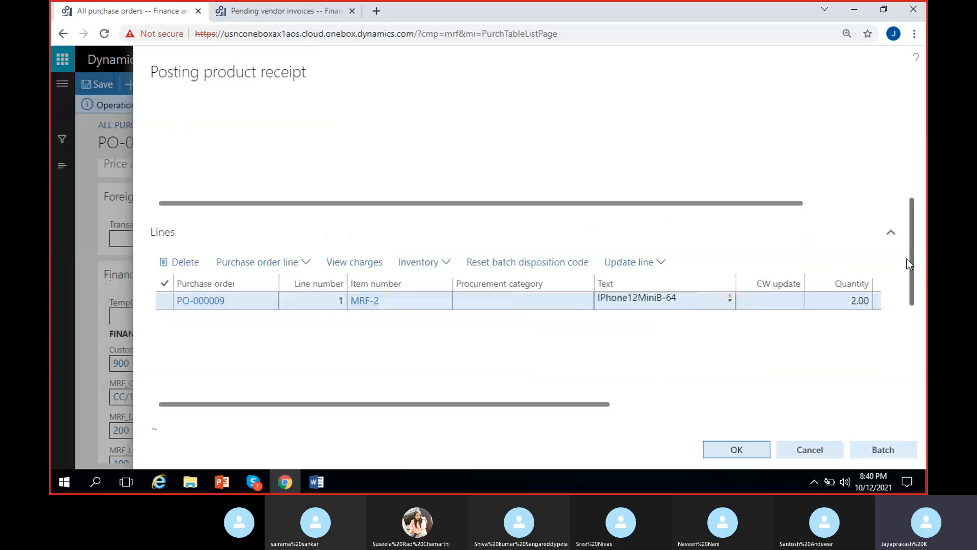
scroll(595, 300, right, 5)
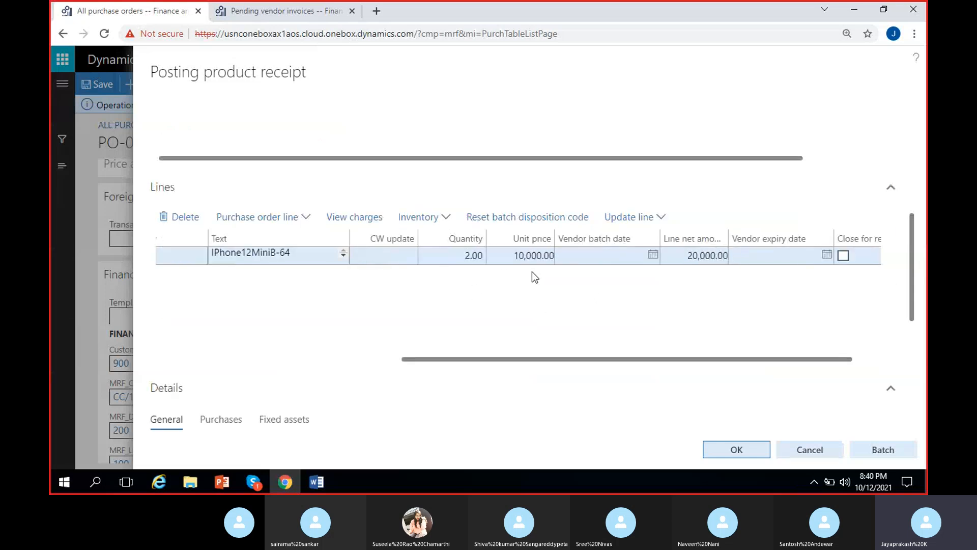
scroll(527, 288, right, 1)
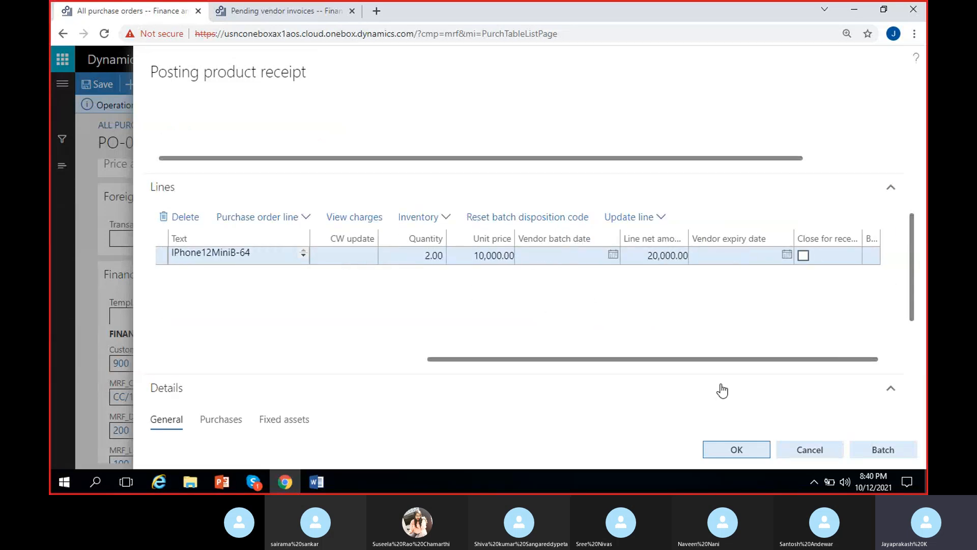
click(738, 450)
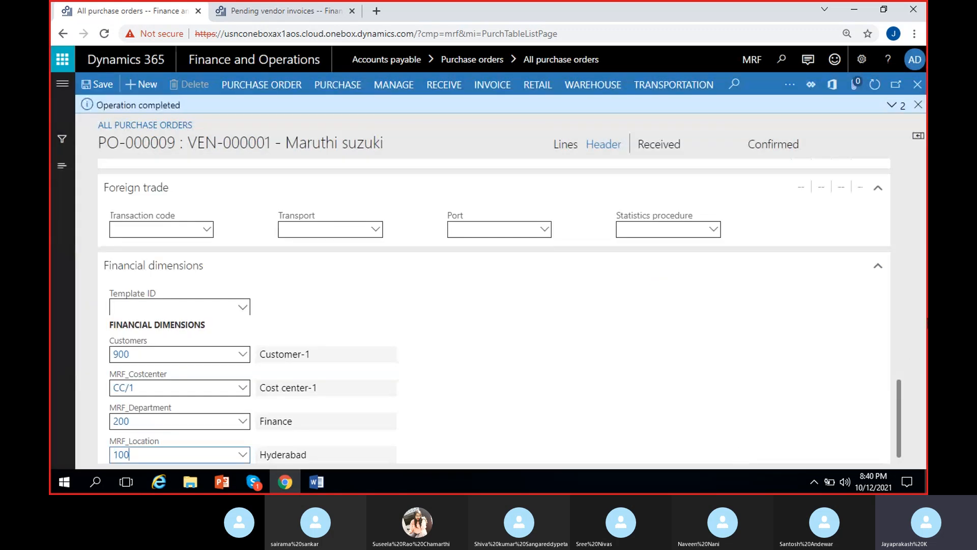
Return to the list of all purchase orders and check the status of the newly received order.
click(918, 84)
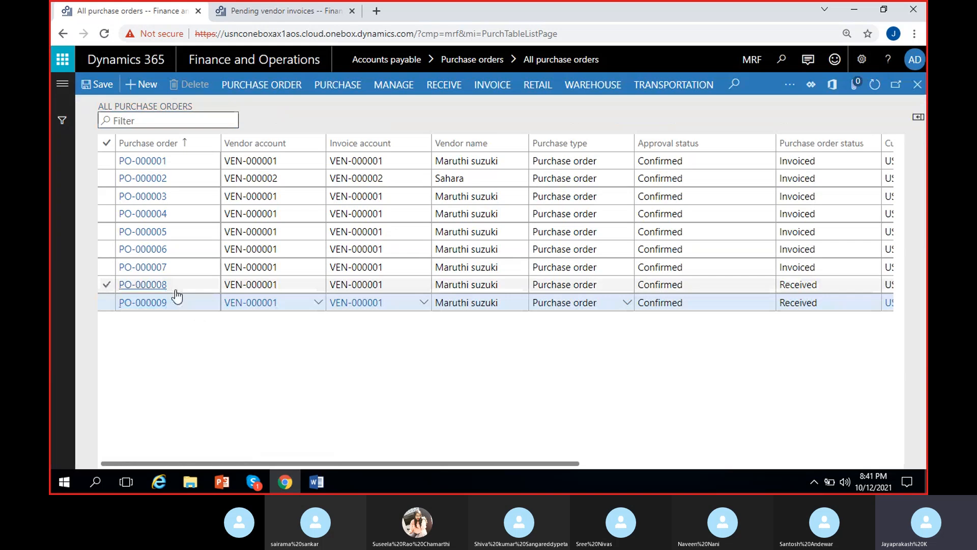
click(731, 288)
click(831, 304)
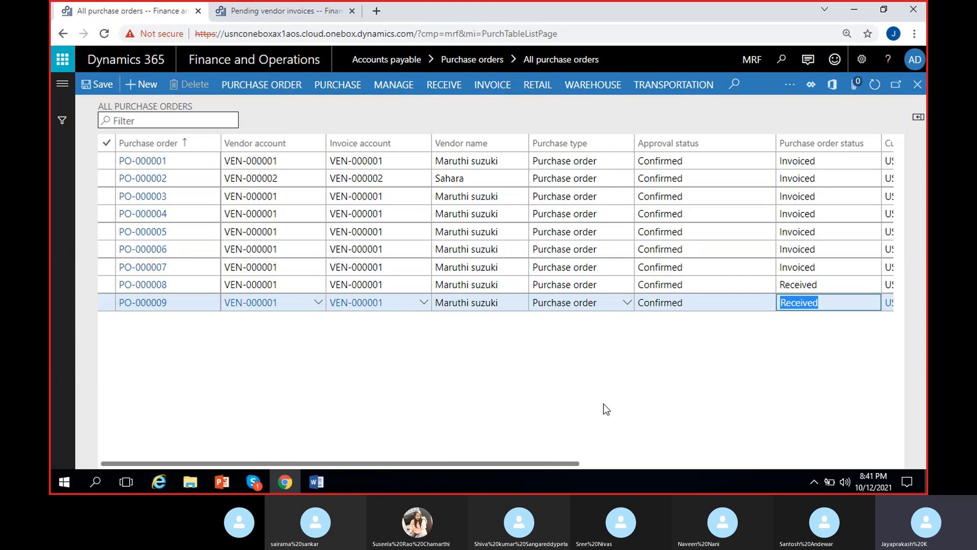
Switch to the pending vendor invoices page and create a new vendor invoice.
click(289, 14)
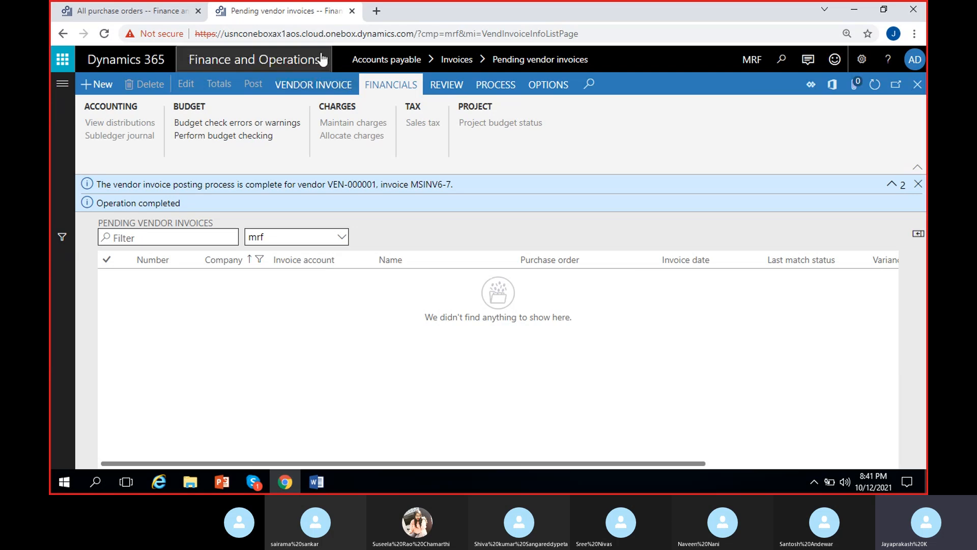
click(918, 184)
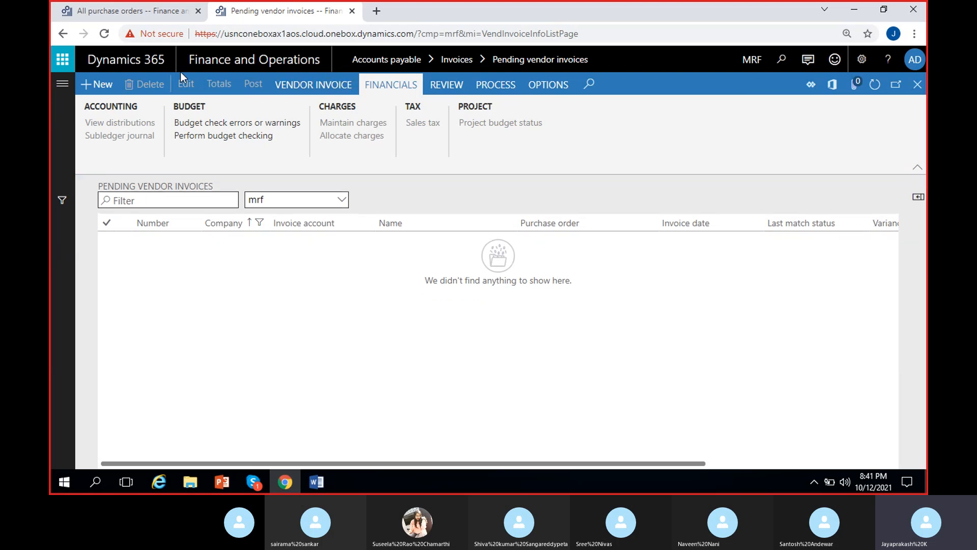
click(63, 84)
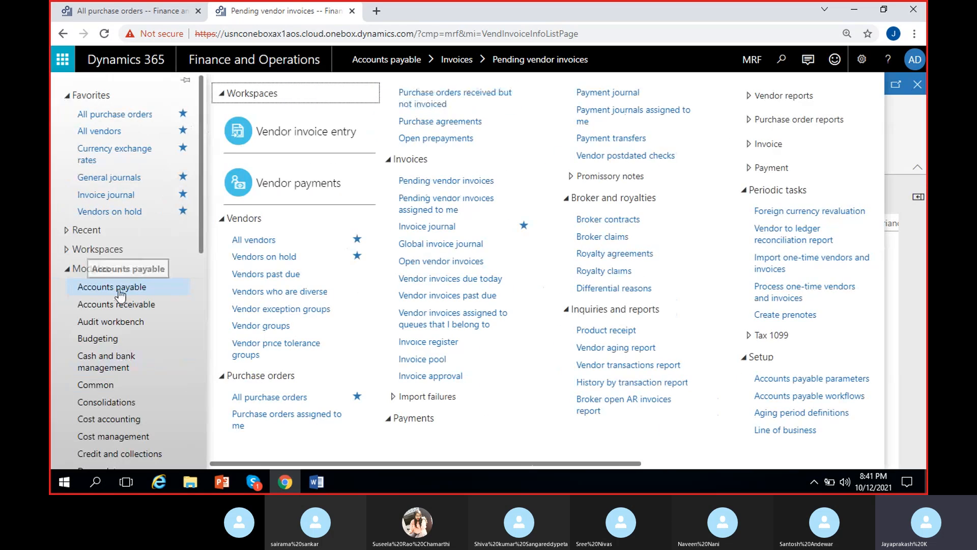
click(442, 181)
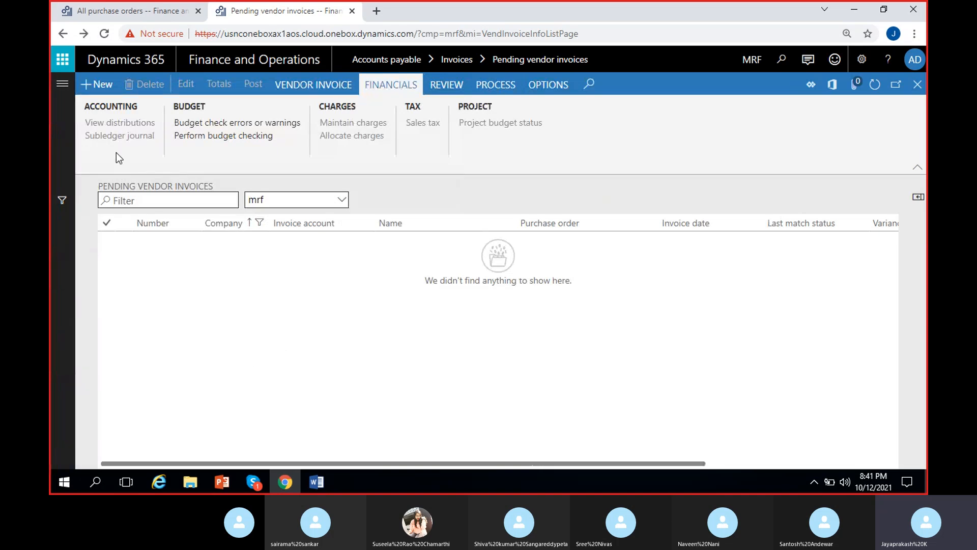
click(103, 89)
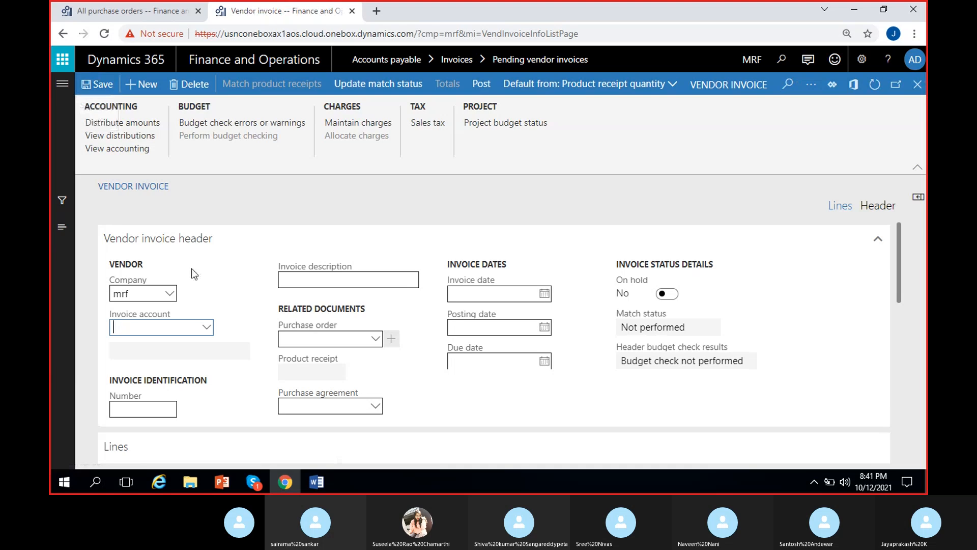
Set the invoice account to Maruthi suzuki, link the purchase order with product receipt PRN-08, and review the invoice line.
click(207, 327)
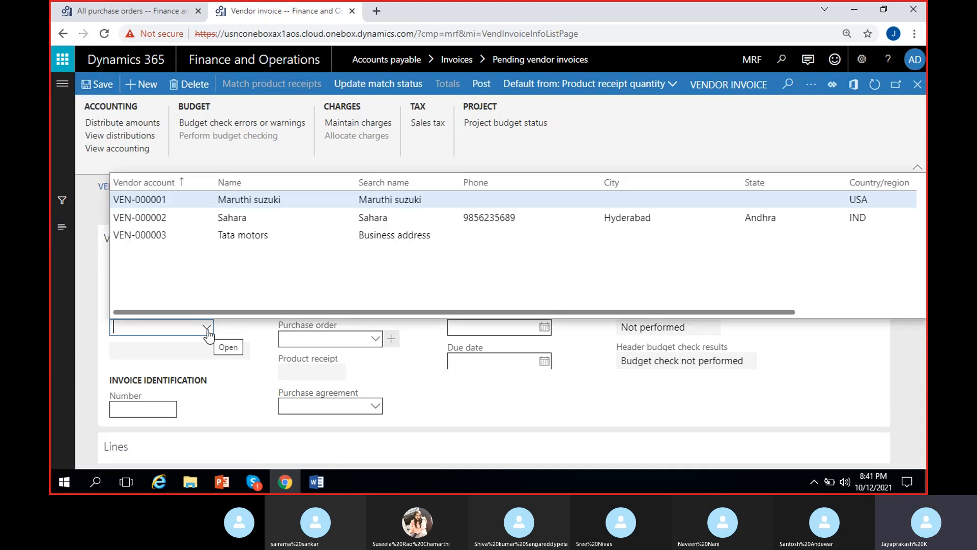
click(244, 200)
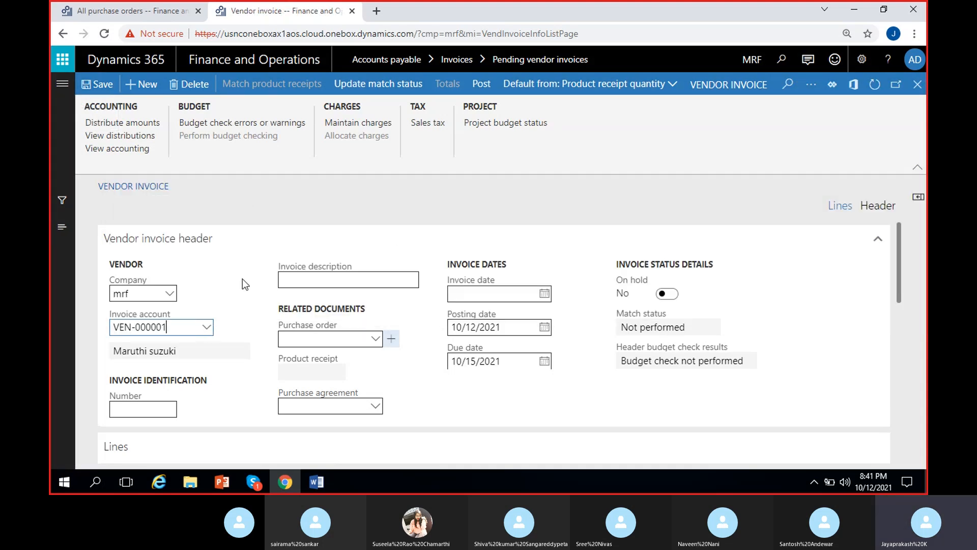
click(375, 339)
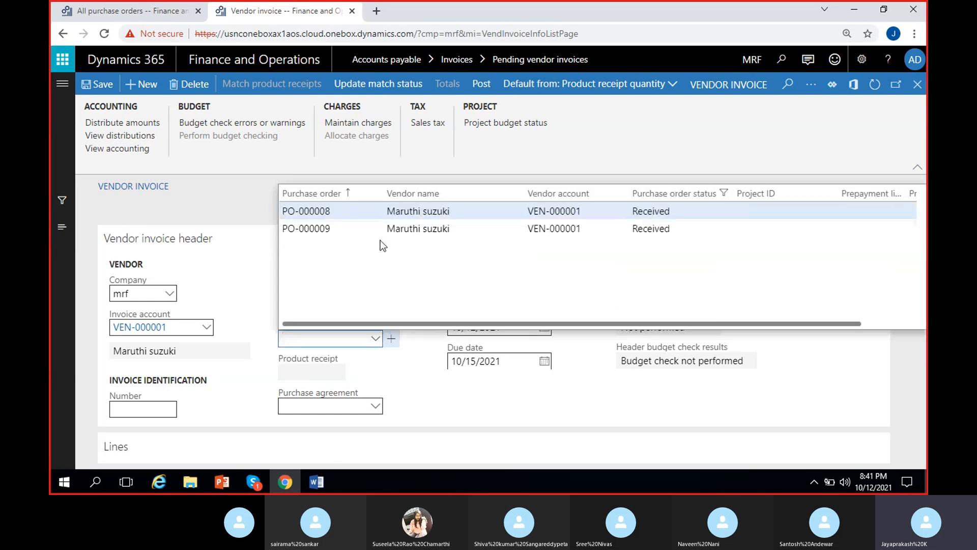
click(365, 212)
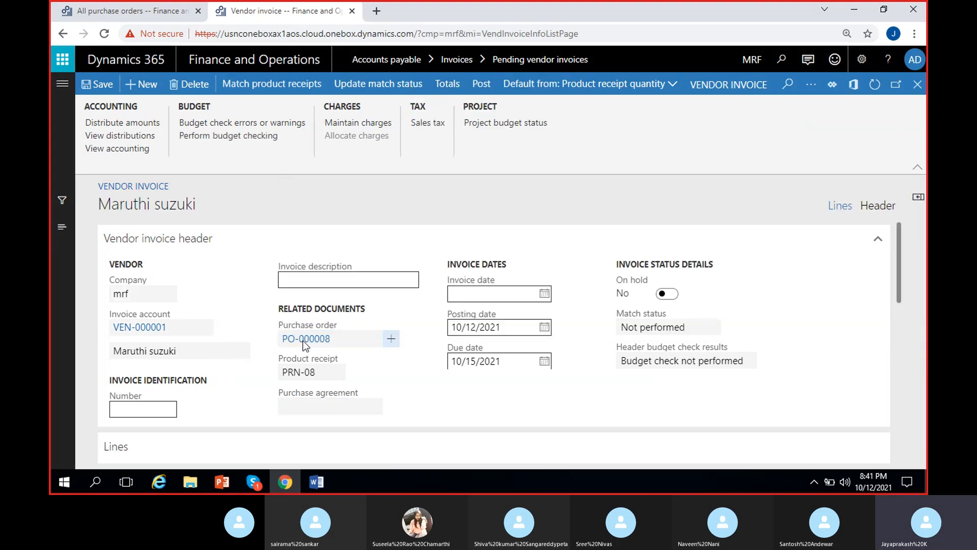
scroll(433, 366, down, 4)
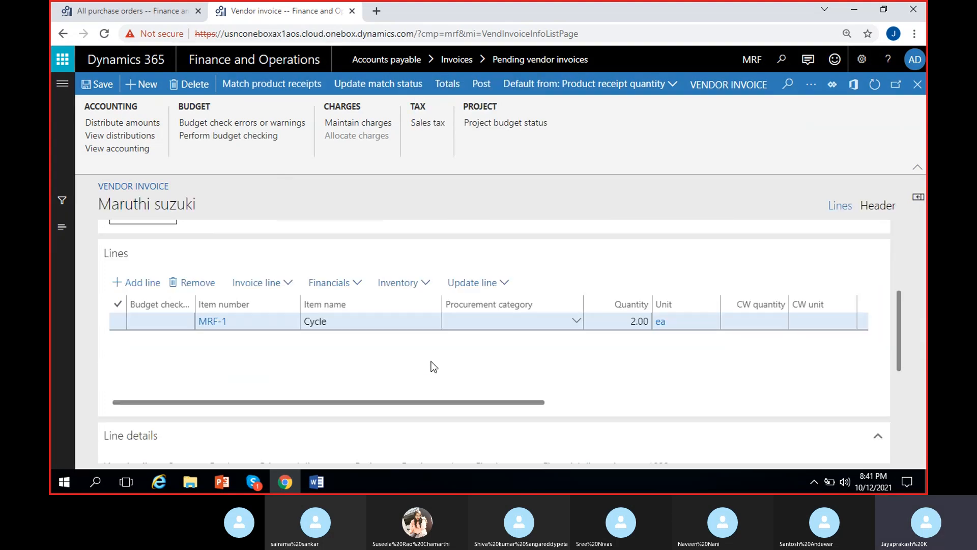
scroll(434, 366, right, 5)
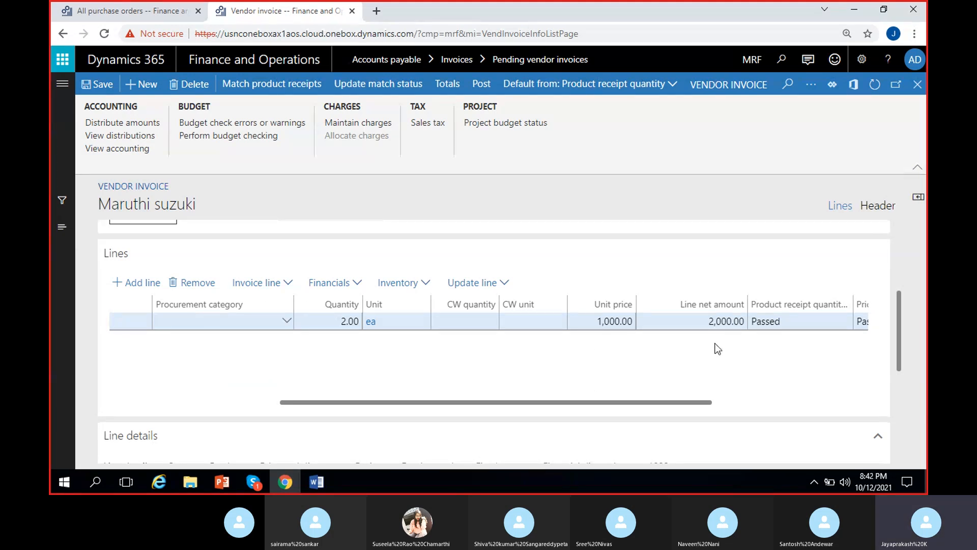
scroll(684, 371, left, 5)
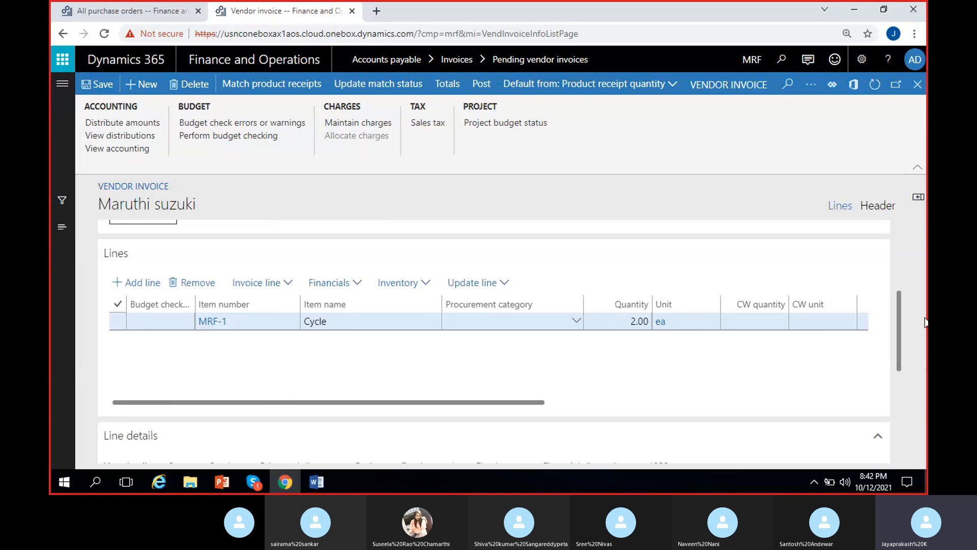
Set the invoice number to X and the invoice date to 10/15/2021, then save the invoice as pending.
drag(904, 316, 909, 256)
click(153, 393)
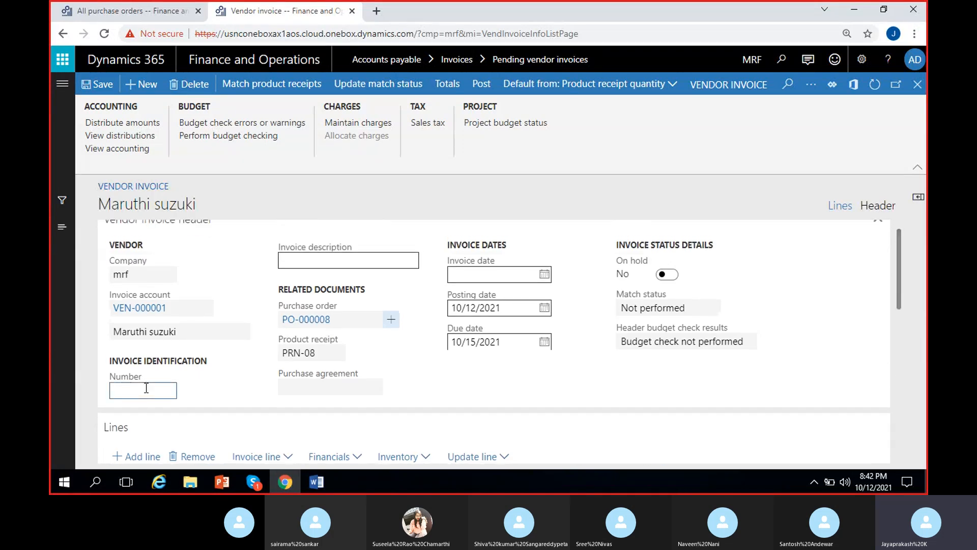
click(243, 343)
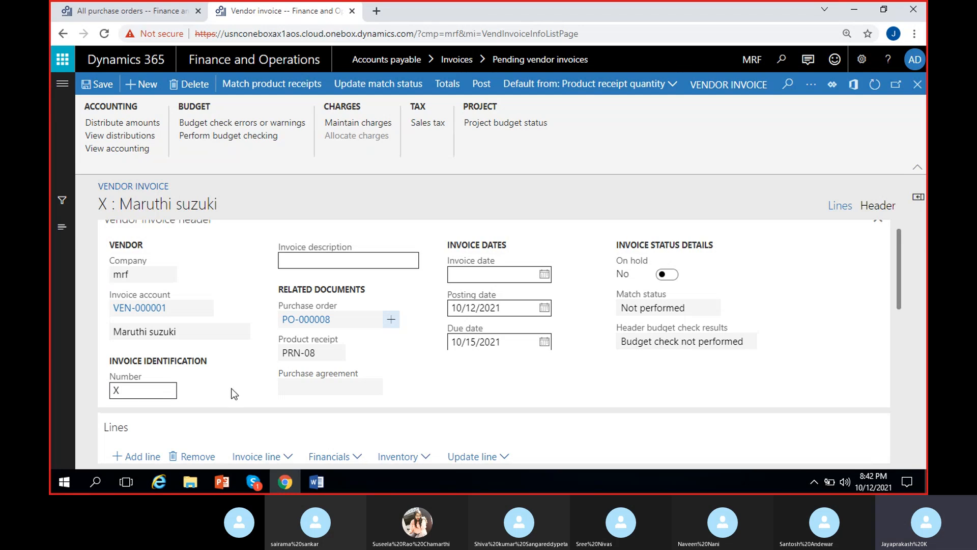
click(544, 274)
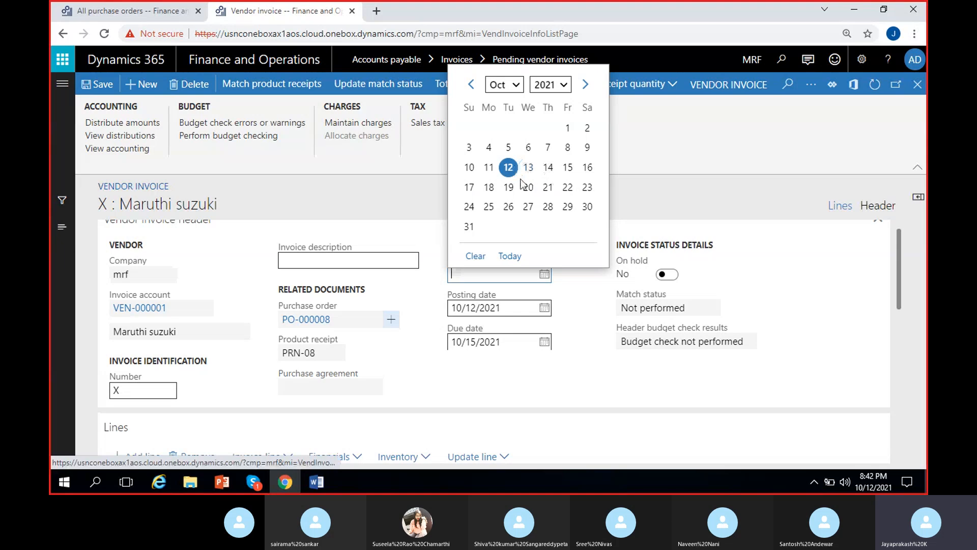
click(568, 167)
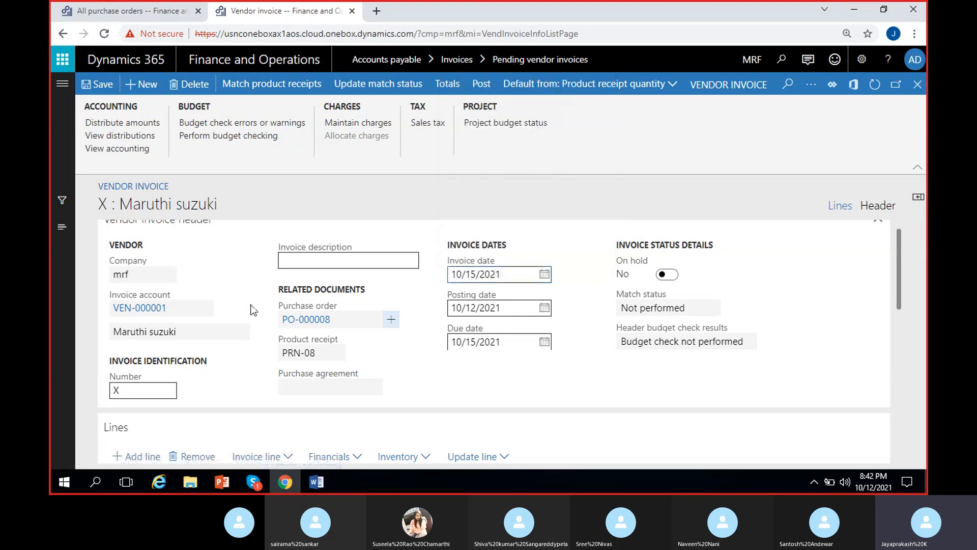
click(98, 84)
click(915, 87)
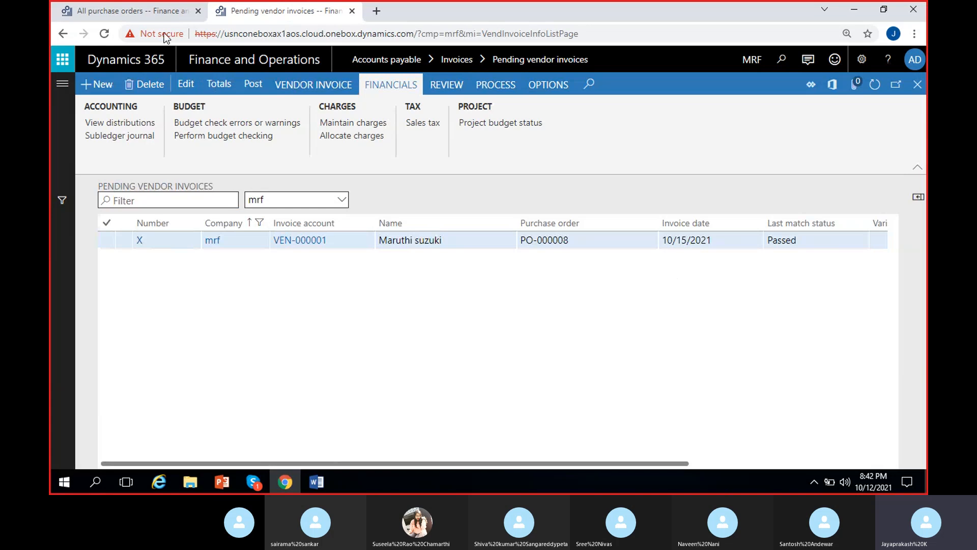
Refresh the purchase order list and check whether pending invoices are available for the order linked to invoice X.
click(128, 12)
click(874, 86)
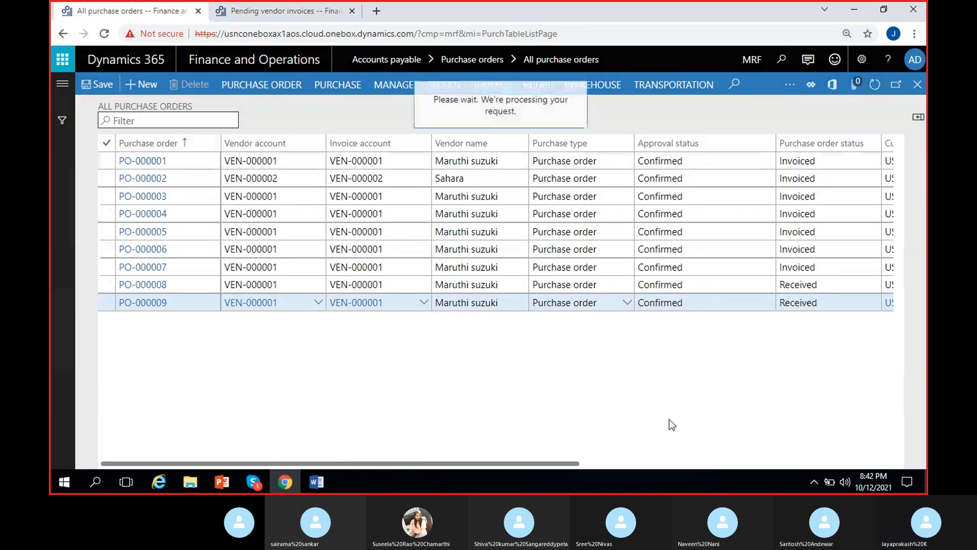
click(379, 284)
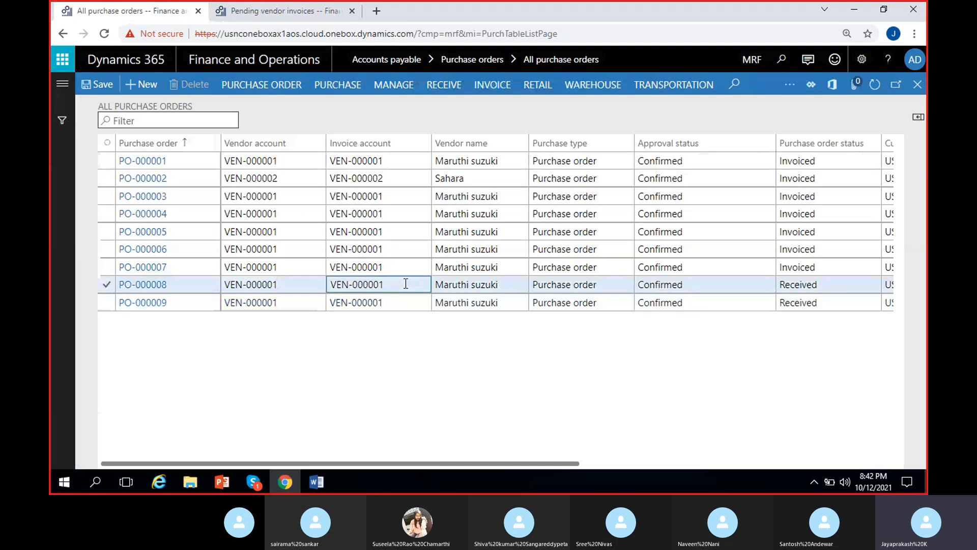
click(492, 84)
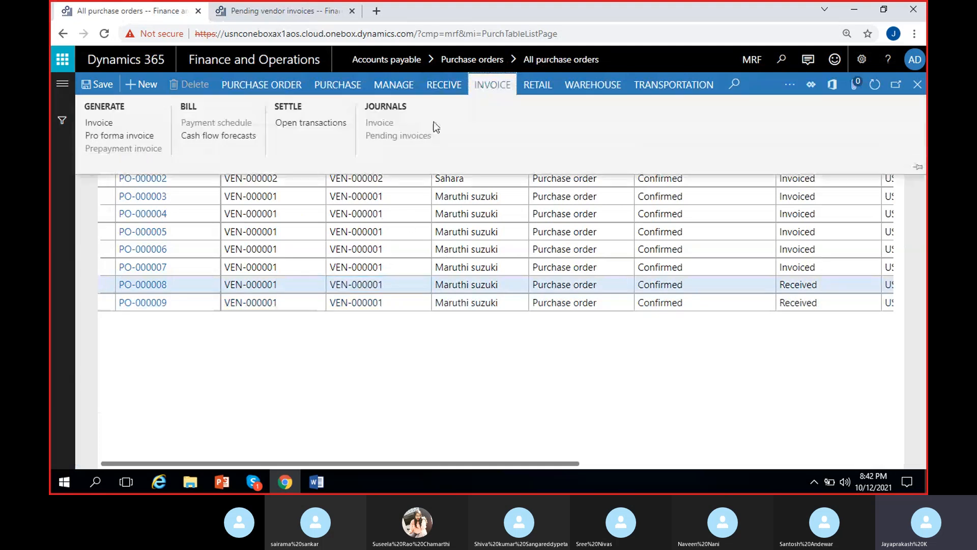
click(491, 84)
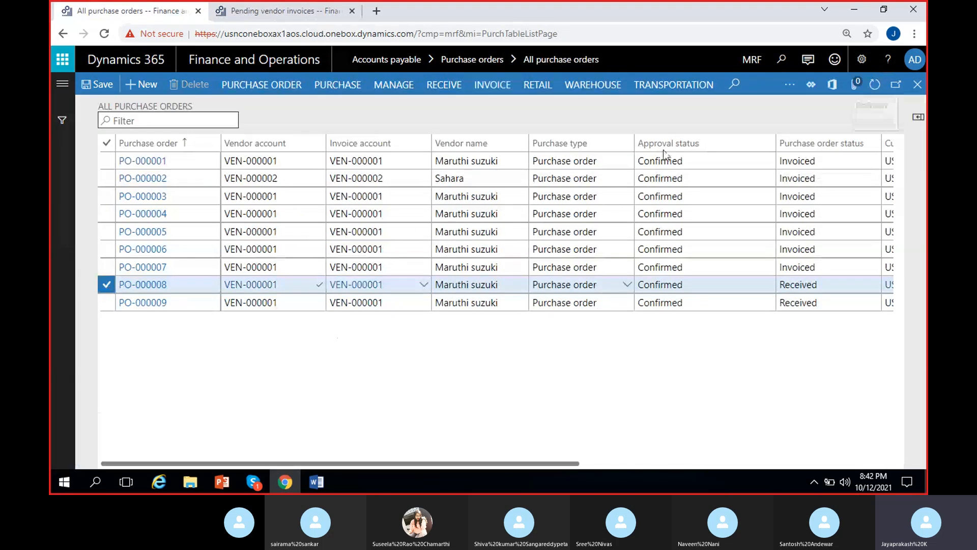
click(494, 83)
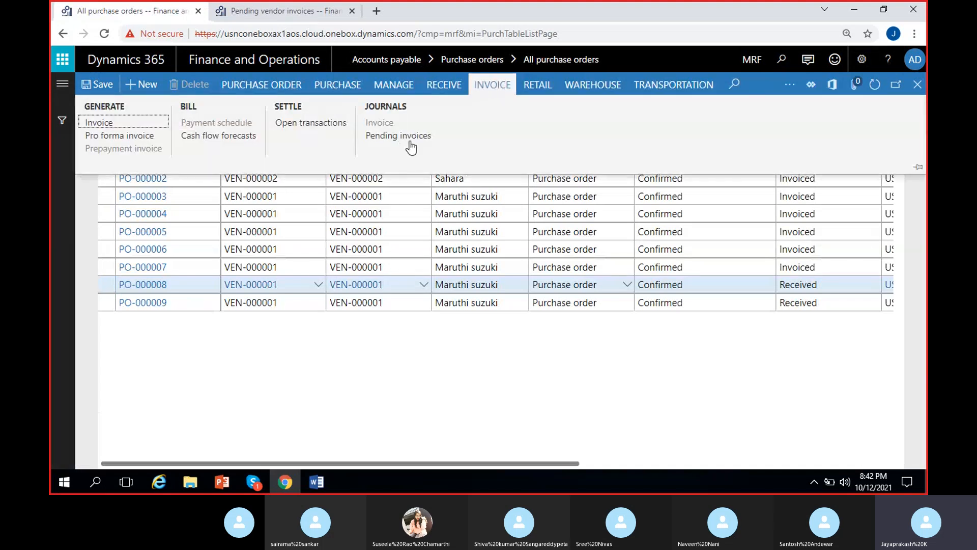
click(506, 318)
Check the product receipt linked to invoice X in the pending vendor invoices list.
click(277, 11)
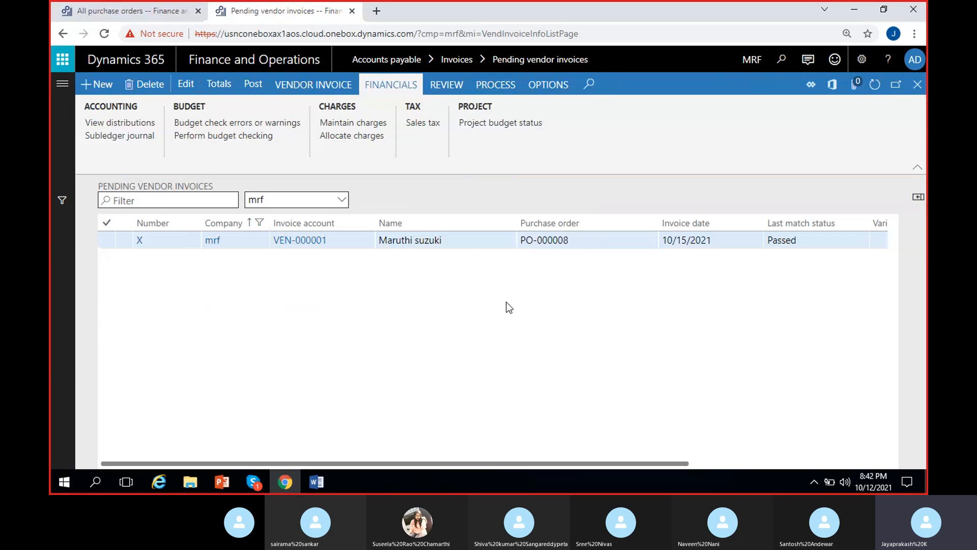
scroll(507, 305, right, 5)
click(720, 240)
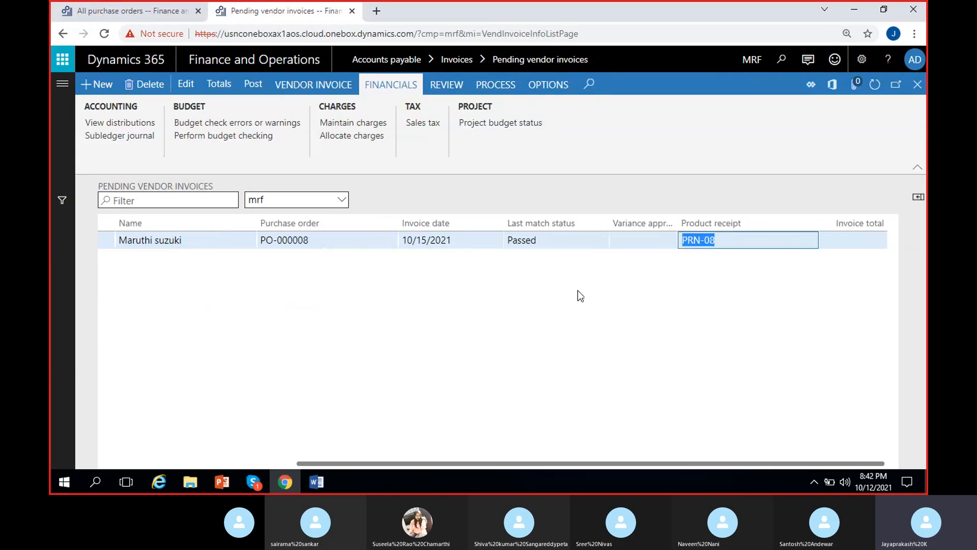
Start a new vendor invoice for Maruthi suzuki and link the purchase order with product receipt PRN-09.
scroll(542, 319, left, 5)
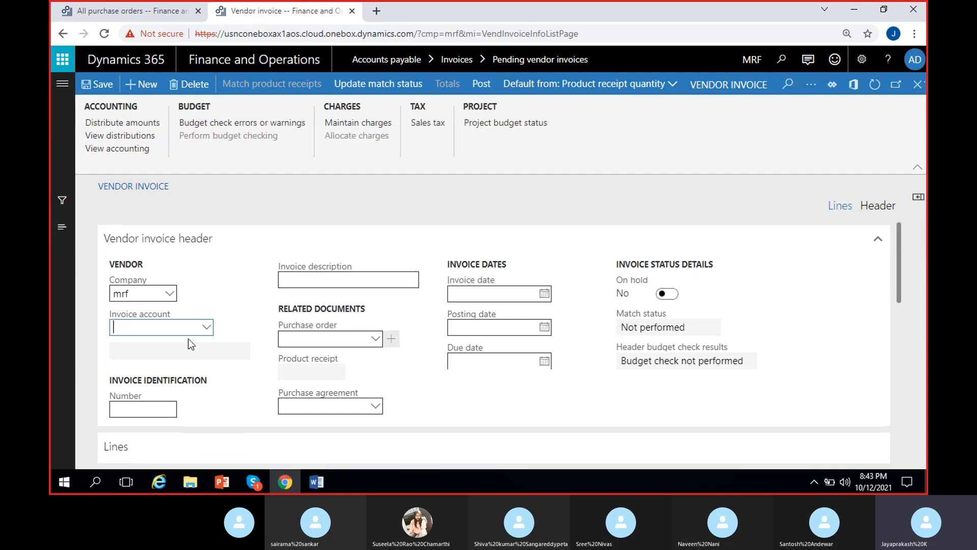
click(207, 327)
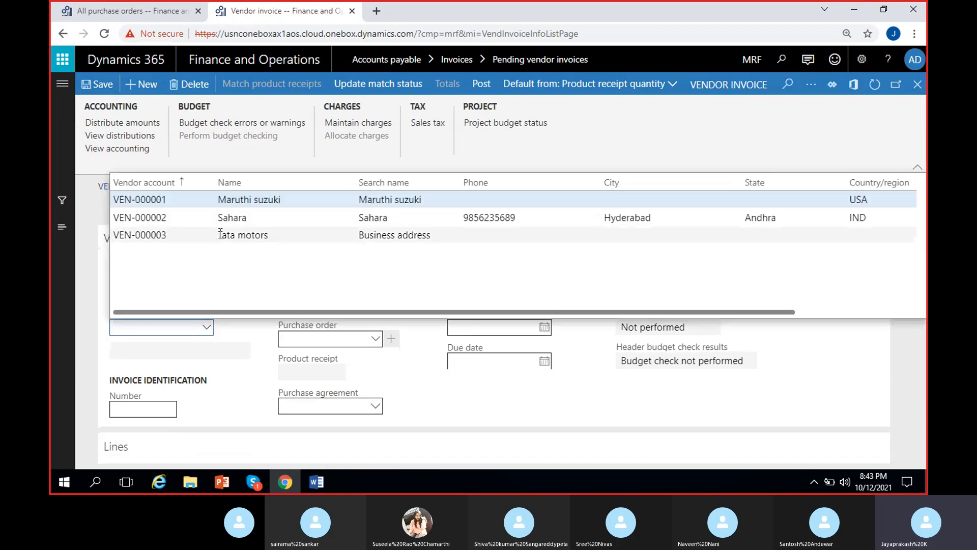
click(261, 202)
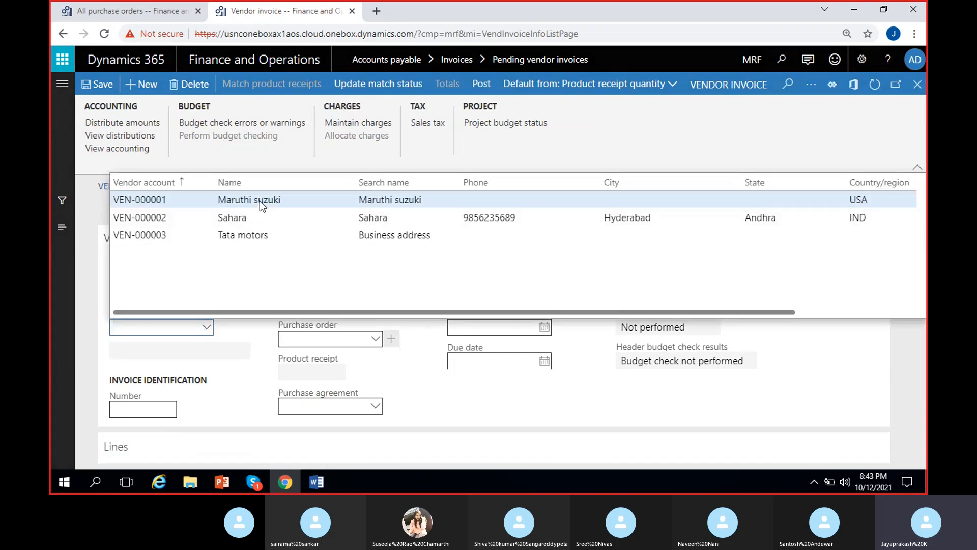
click(376, 341)
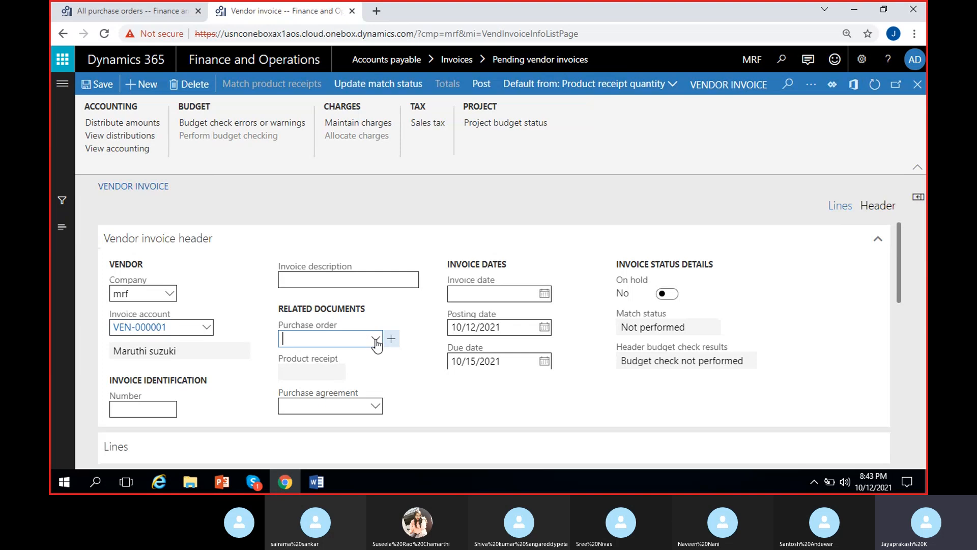
click(375, 340)
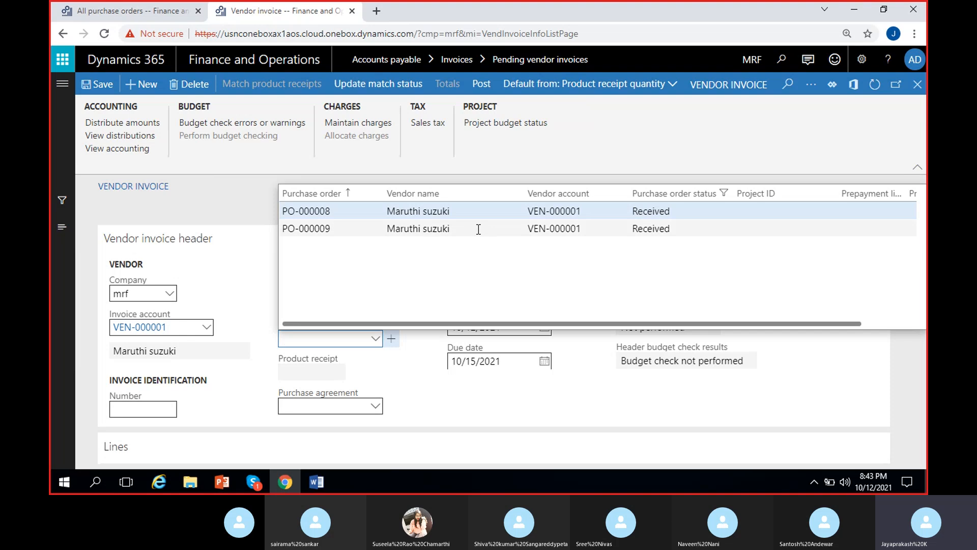
click(409, 231)
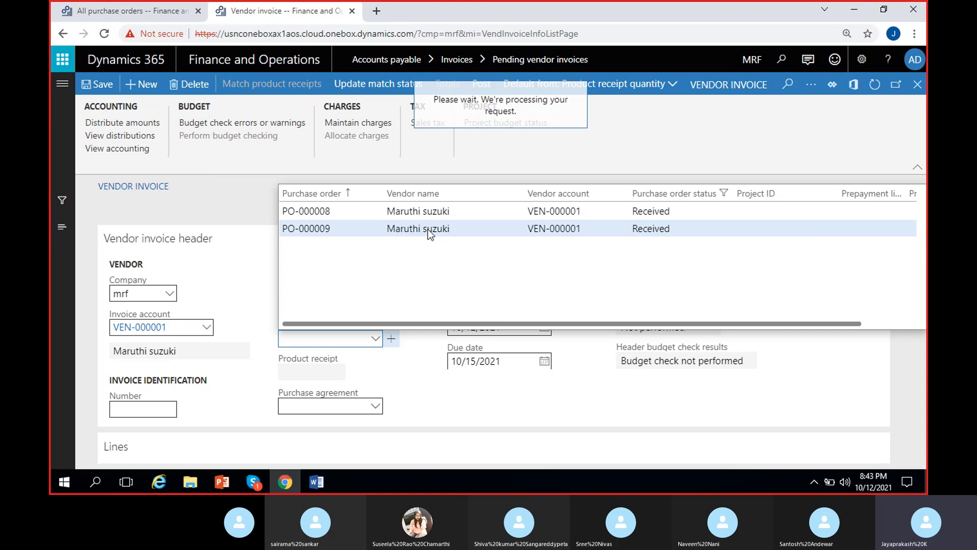
click(415, 322)
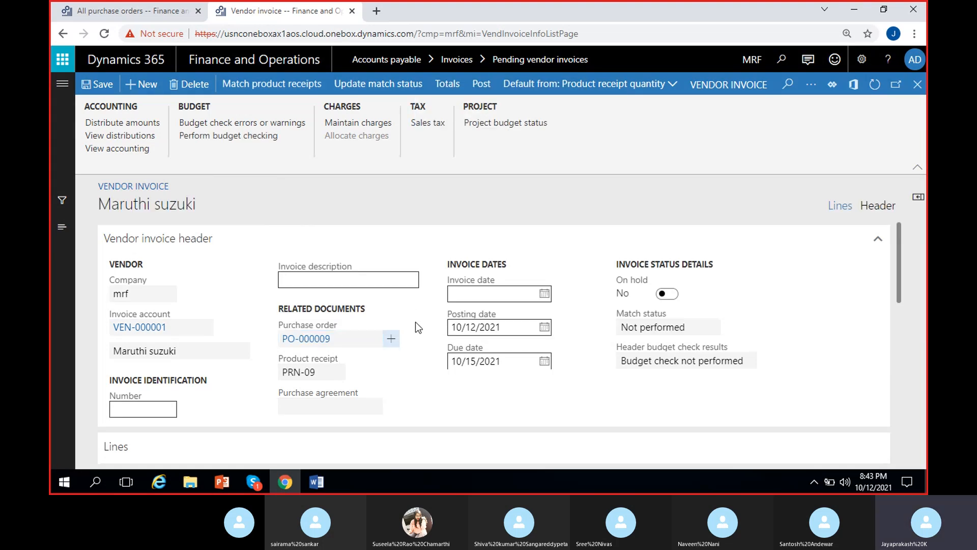
Review the item, quantity, unit price and net amount on the invoice line for product receipt PRN-09.
scroll(221, 385, down, 4)
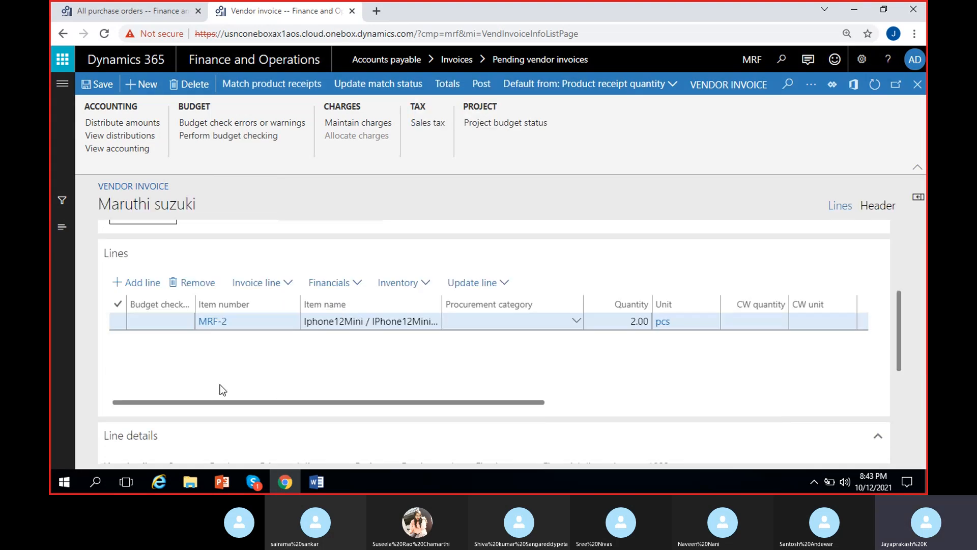
scroll(344, 367, right, 5)
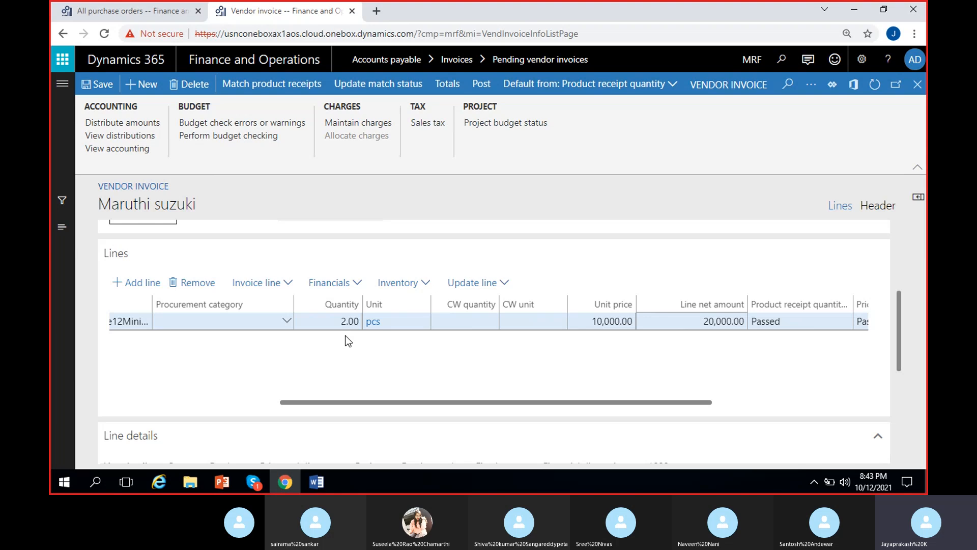
scroll(212, 383, left, 5)
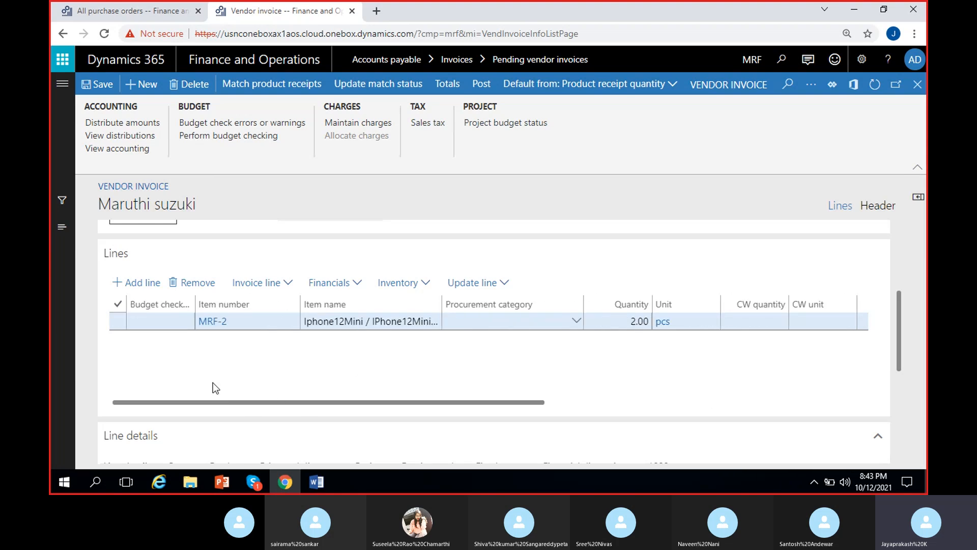
drag(904, 329, 904, 234)
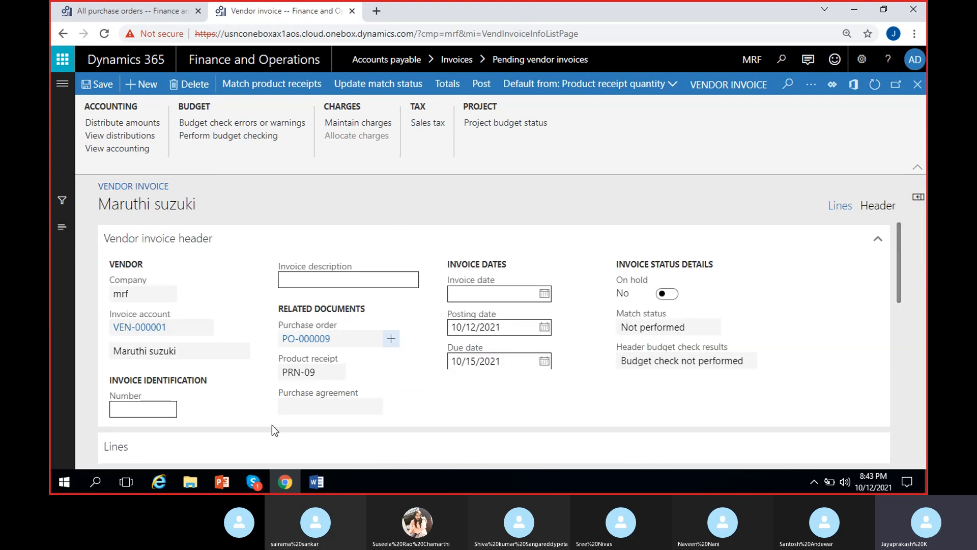
Set the invoice number to X, save the invoice as pending, and return to the pending vendor invoices list.
click(146, 411)
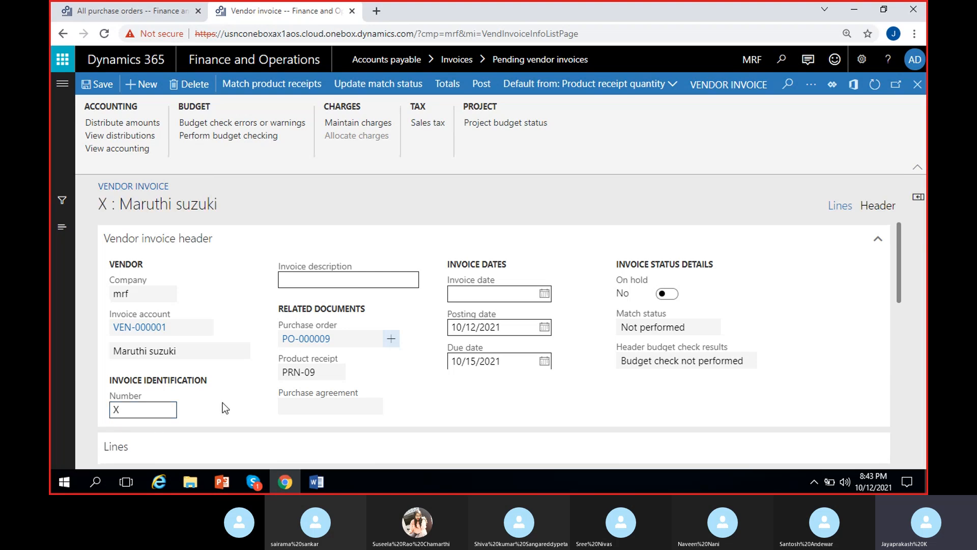
click(95, 86)
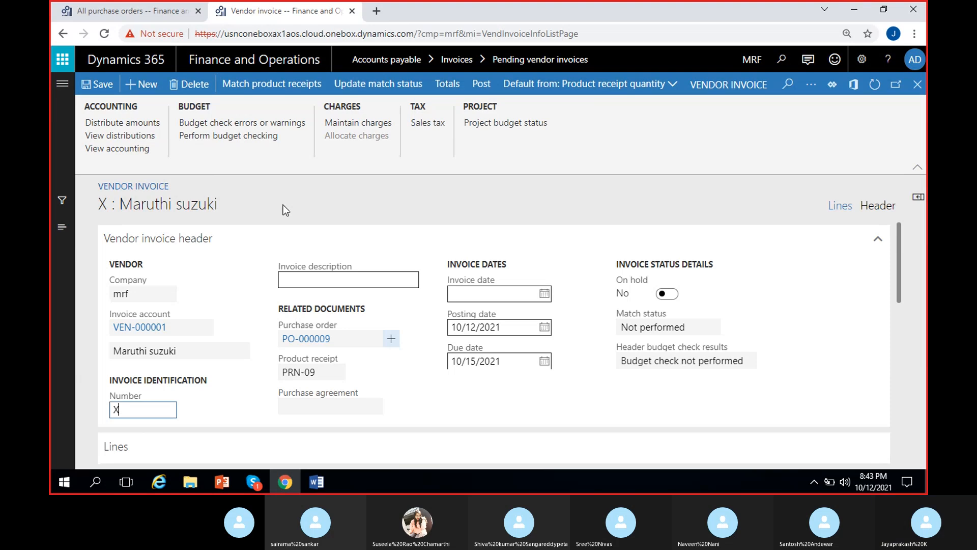
click(918, 84)
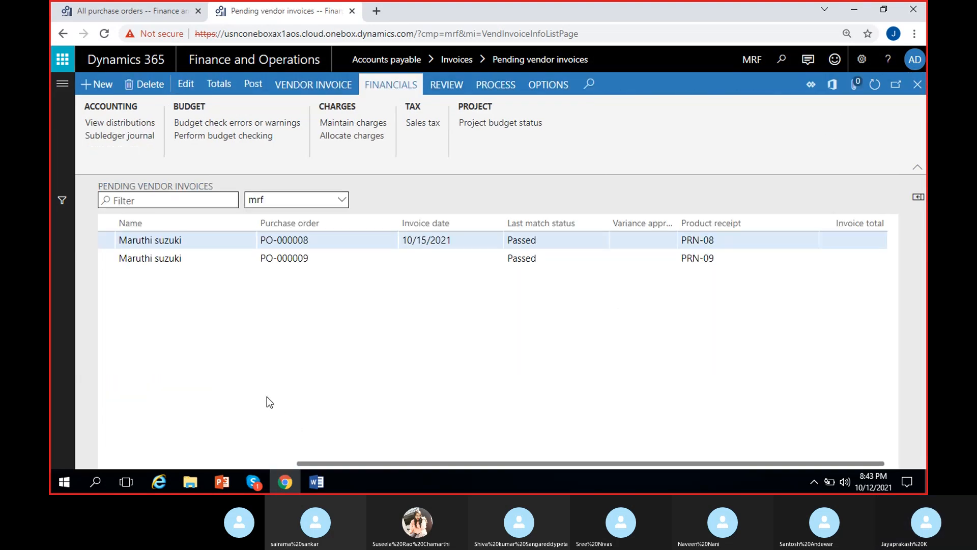
Compare the numbers, purchase orders, invoice dates and product receipts of the two pending Maruthi suzuki invoices.
drag(340, 462, 92, 463)
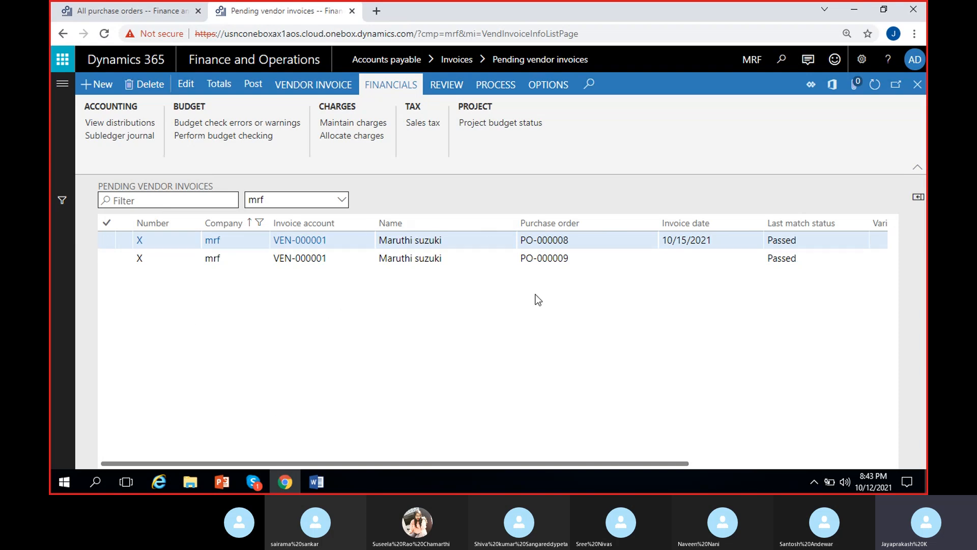
scroll(529, 412, right, 3)
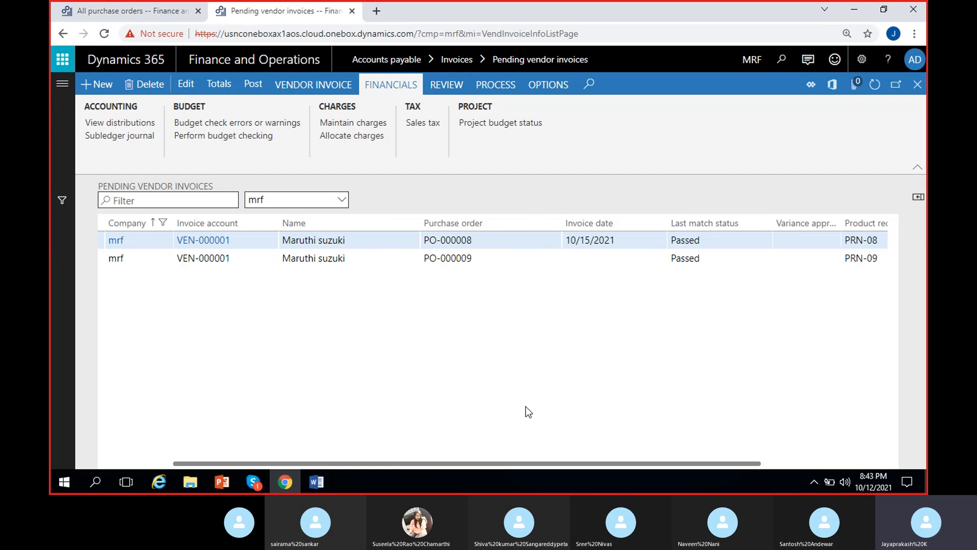
click(601, 240)
click(595, 256)
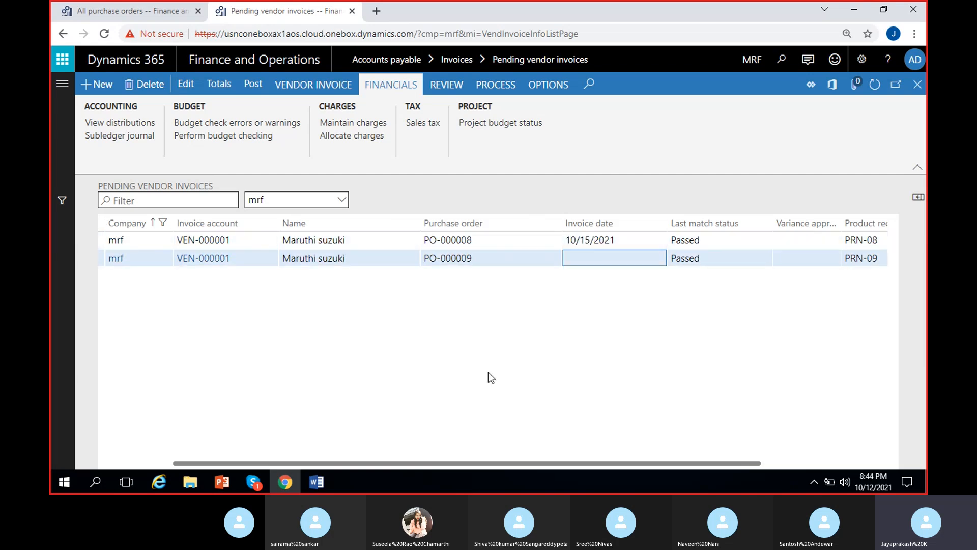
scroll(596, 361, right, 5)
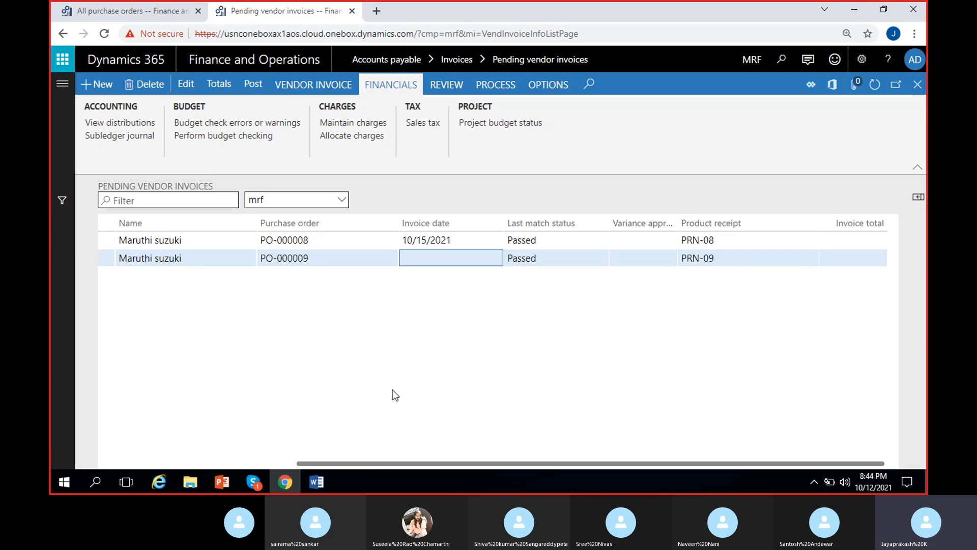
scroll(392, 390, left, 2)
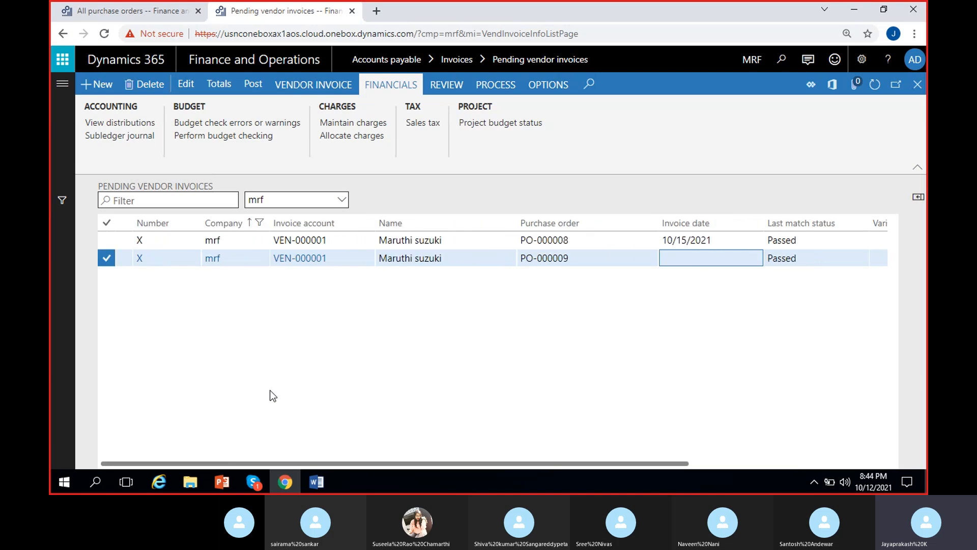
click(247, 375)
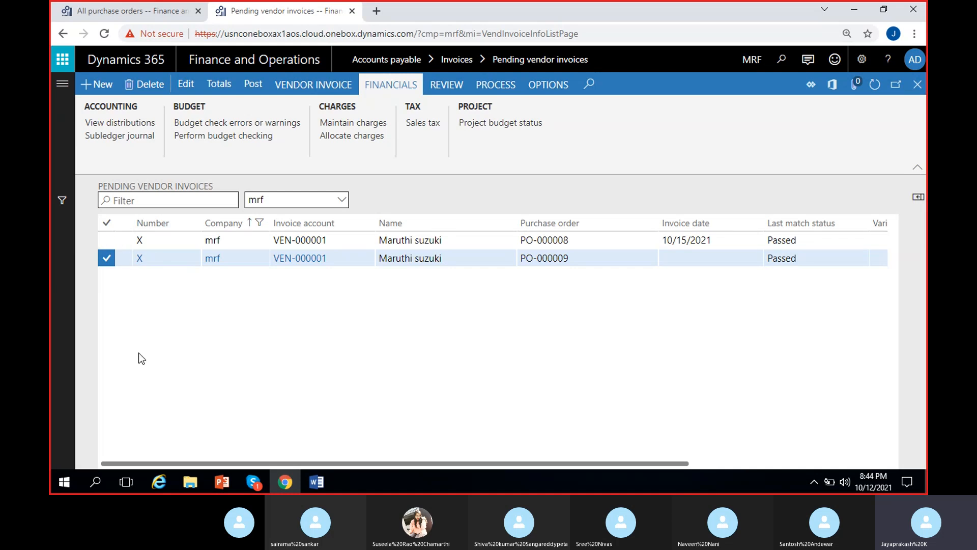
click(106, 240)
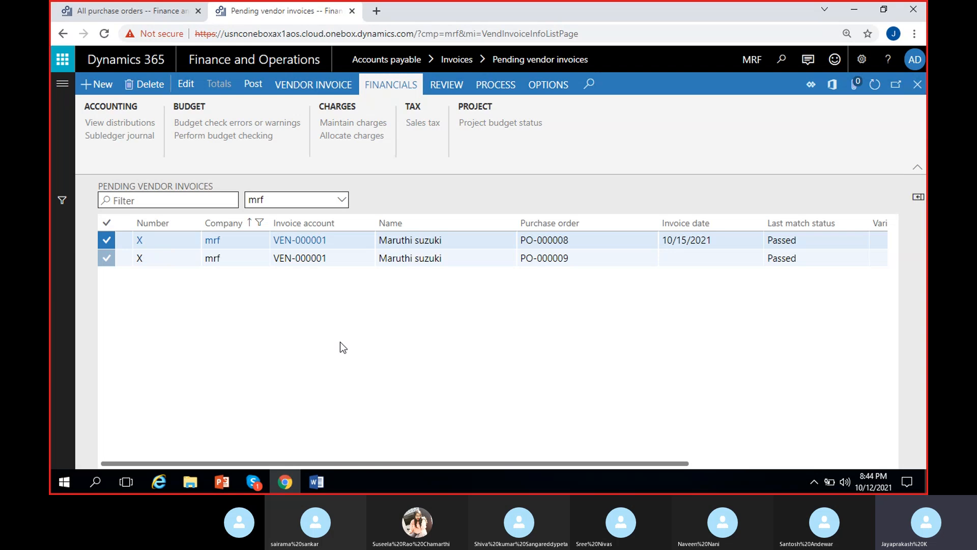
click(316, 85)
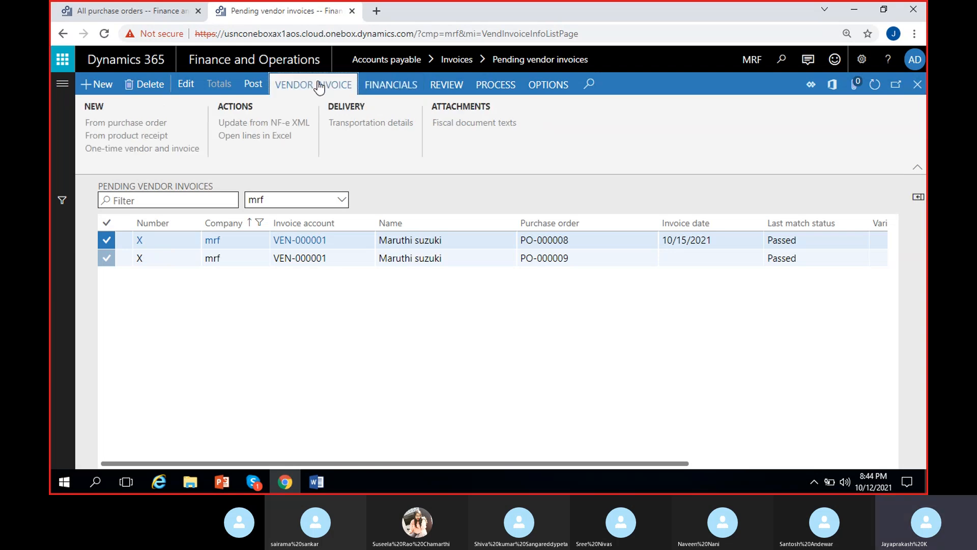
click(447, 85)
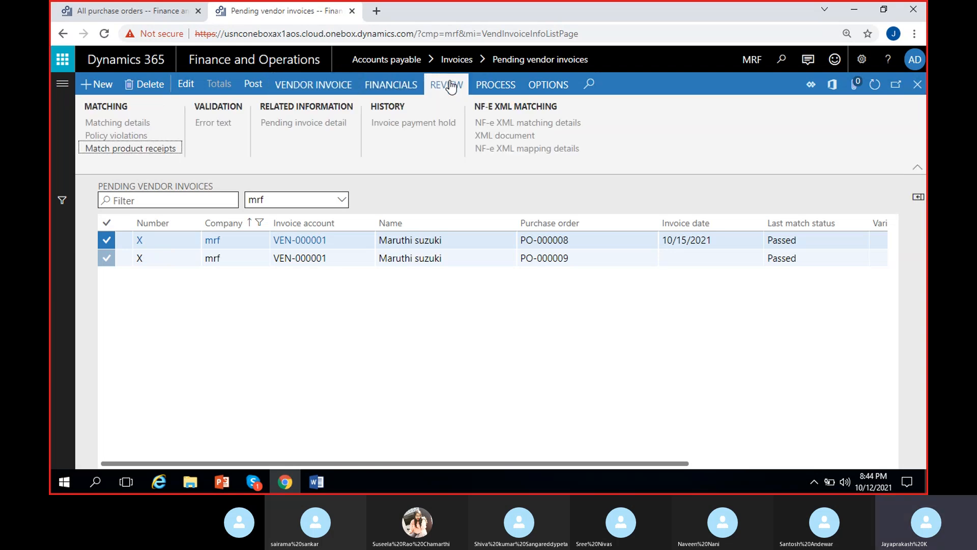
click(489, 86)
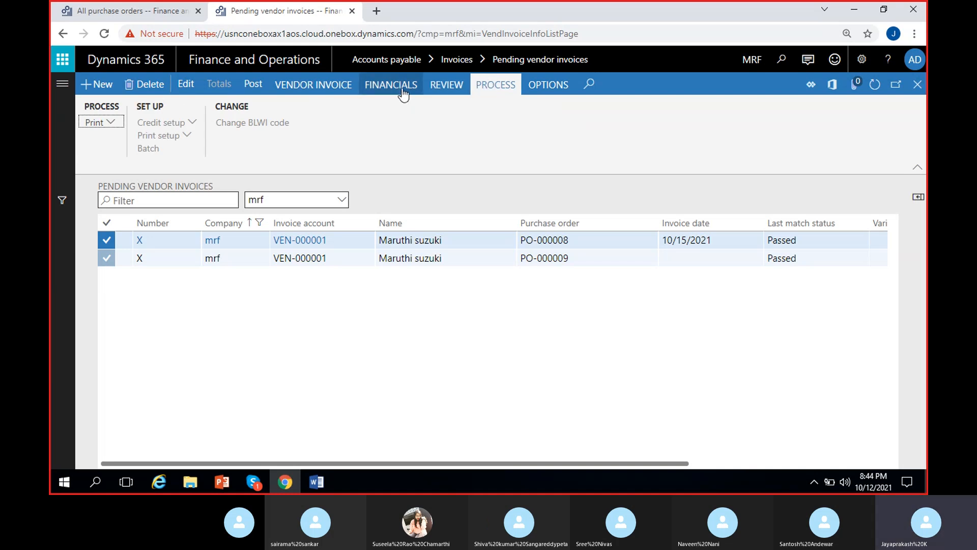
click(533, 90)
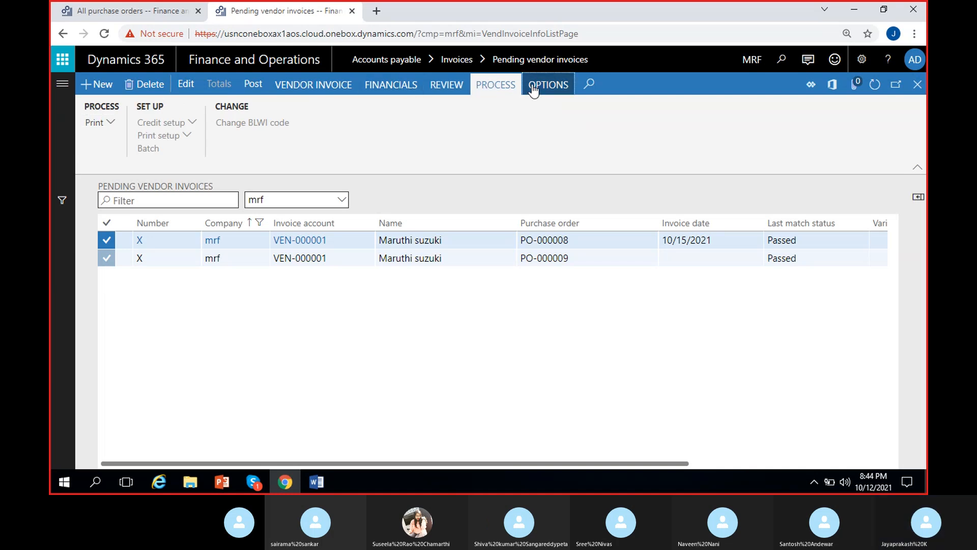
click(106, 242)
click(107, 258)
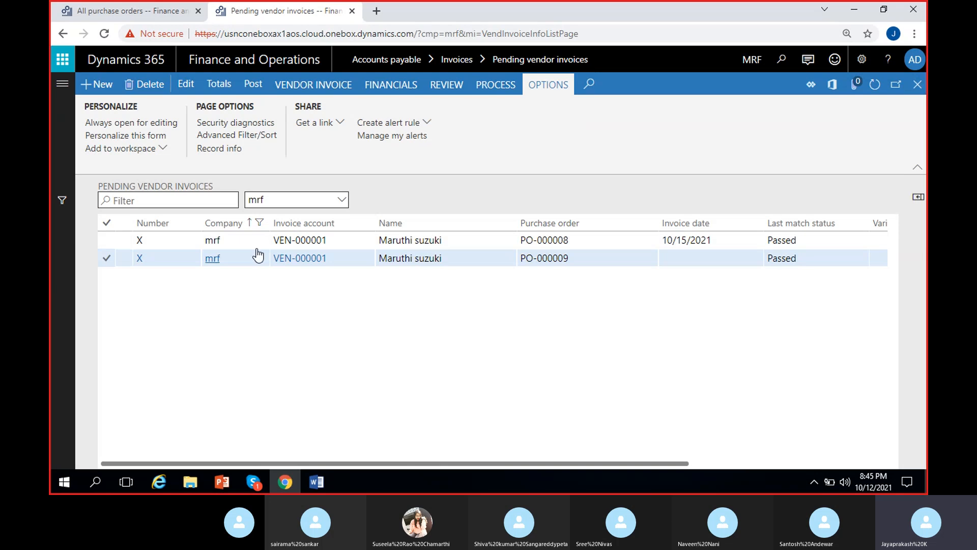
click(875, 85)
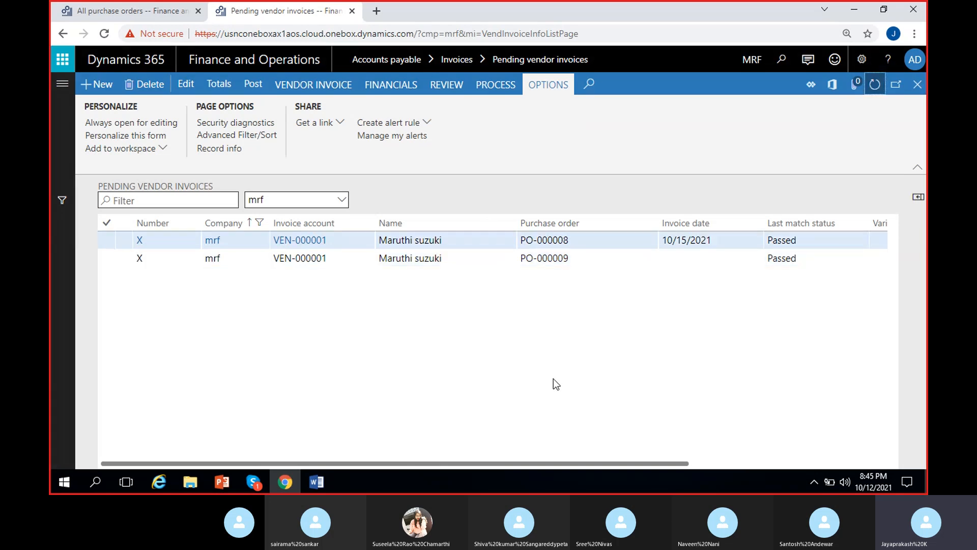
Select both pending invoices numbered X, open them together for editing, and dismiss the match status notice.
click(107, 240)
click(106, 258)
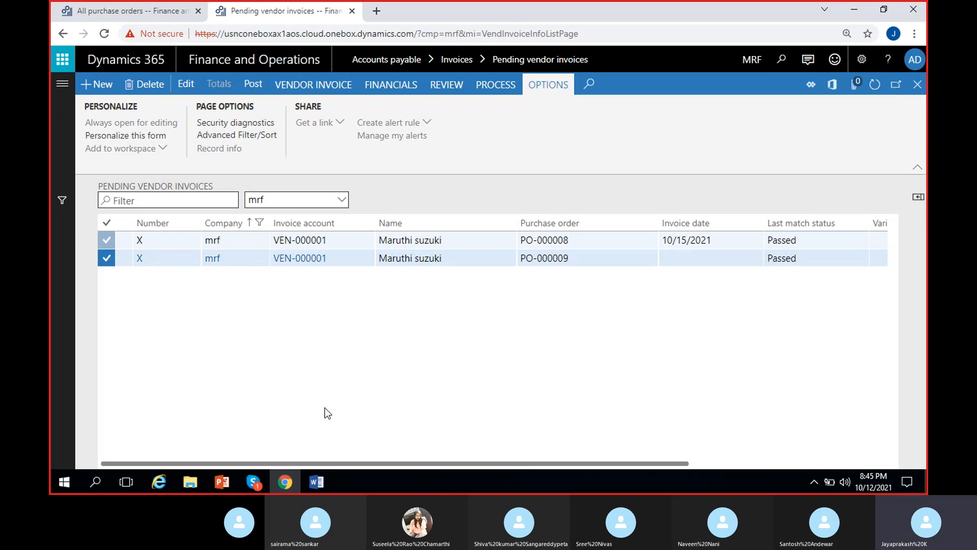
click(347, 90)
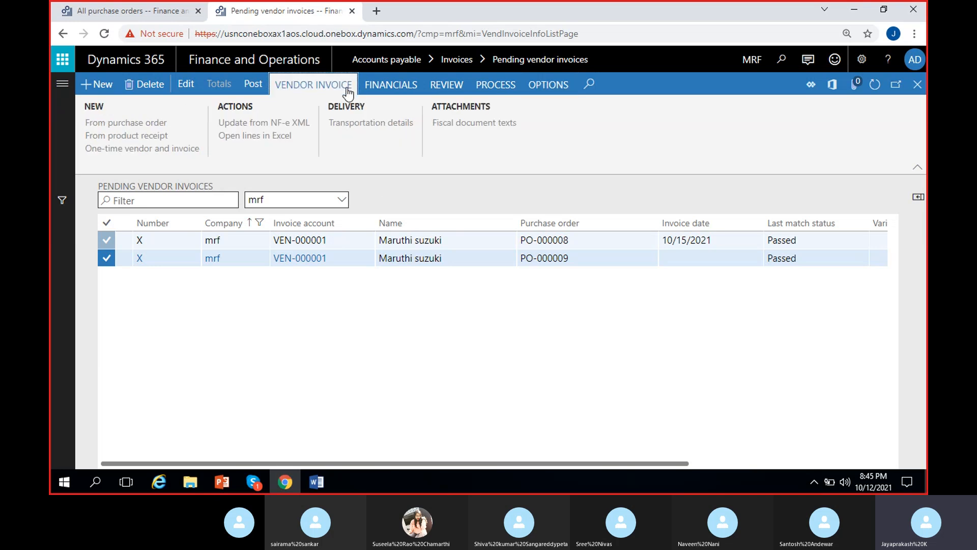
click(394, 88)
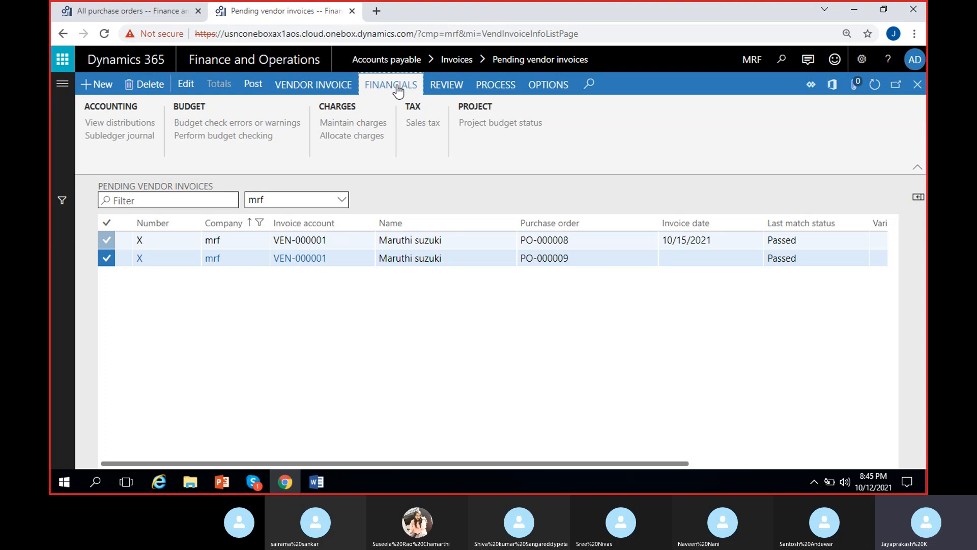
click(446, 87)
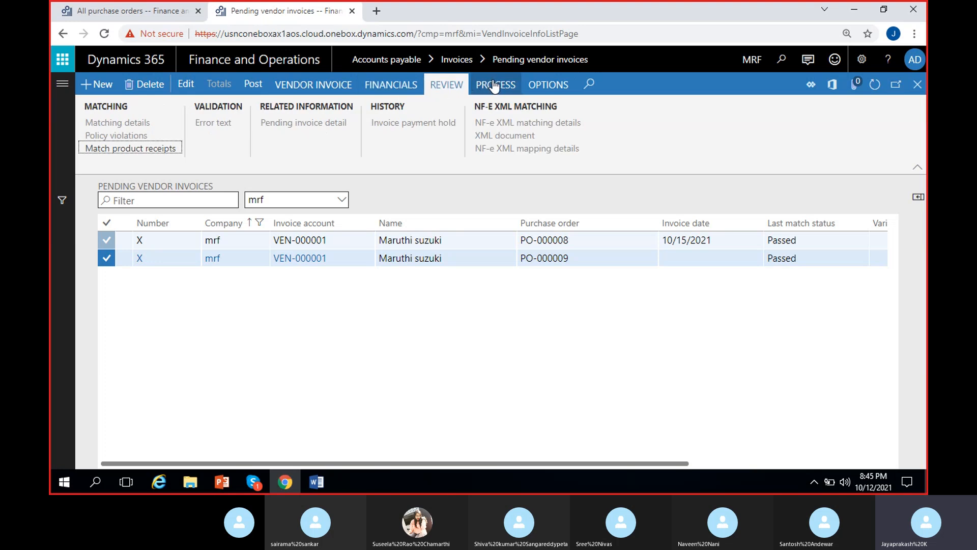
click(494, 85)
click(446, 85)
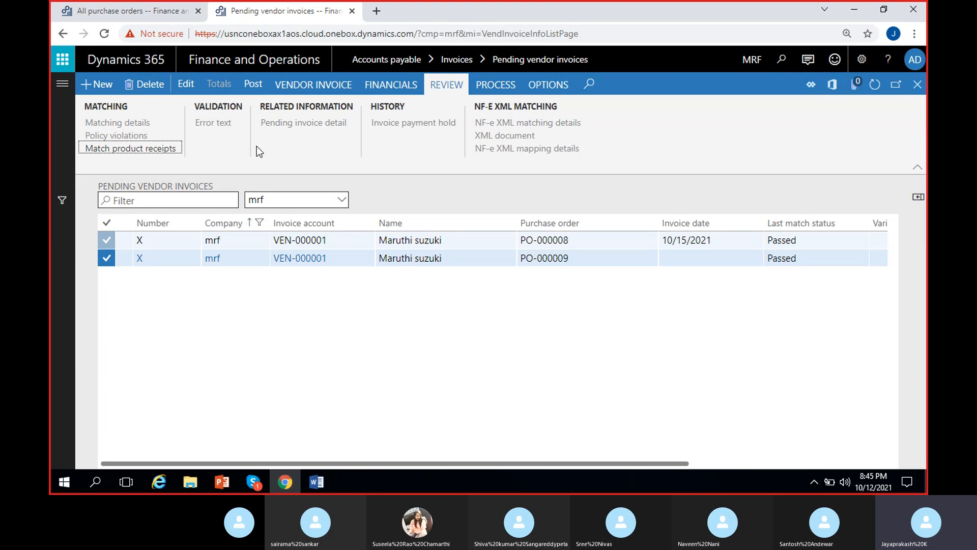
click(187, 88)
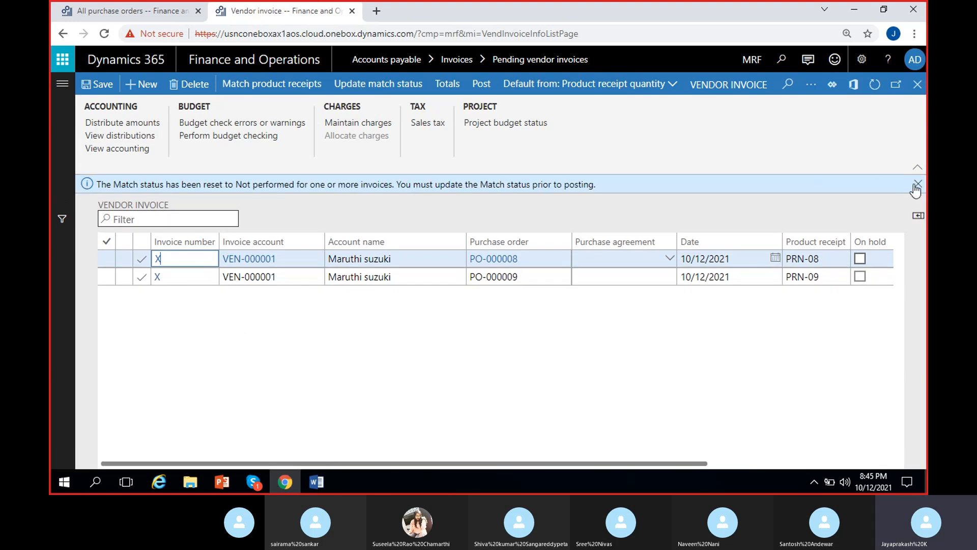
click(918, 184)
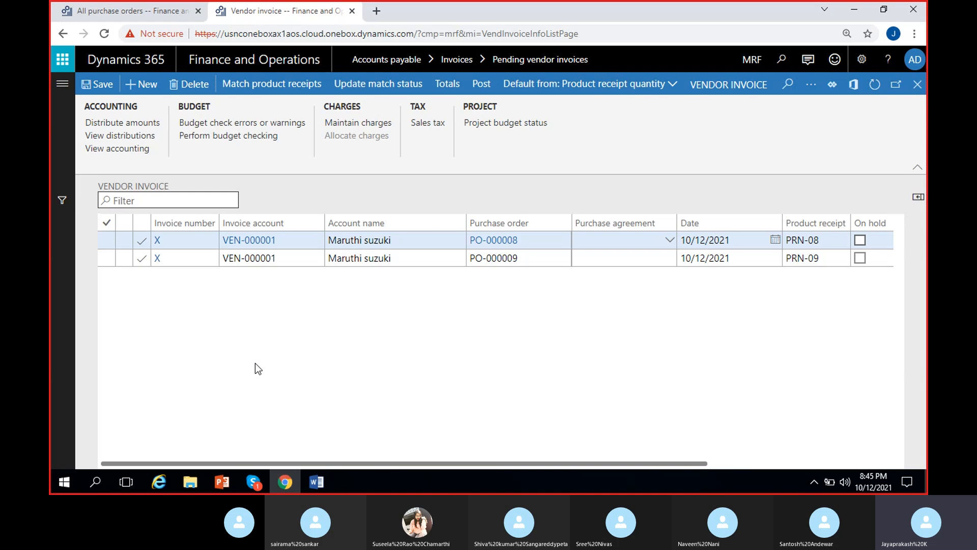
click(721, 92)
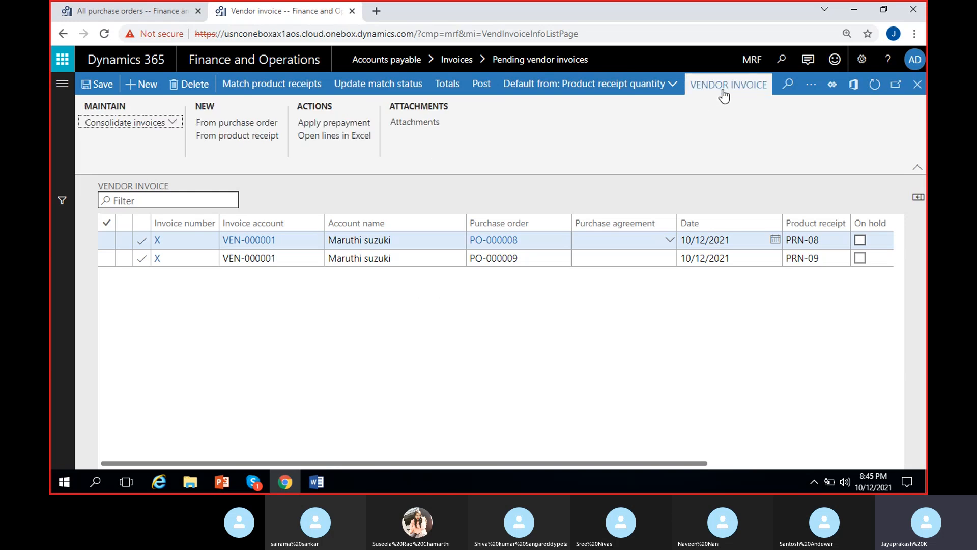
click(172, 127)
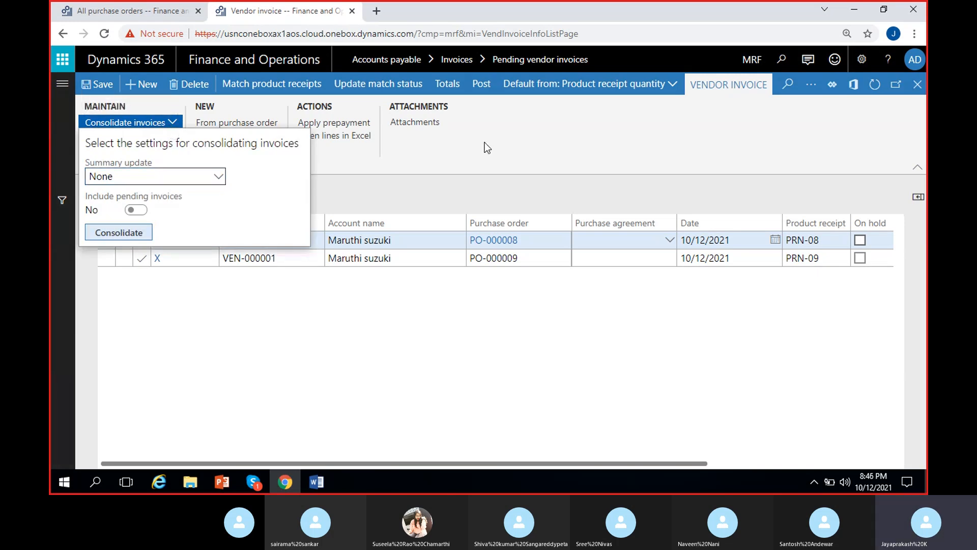
click(414, 200)
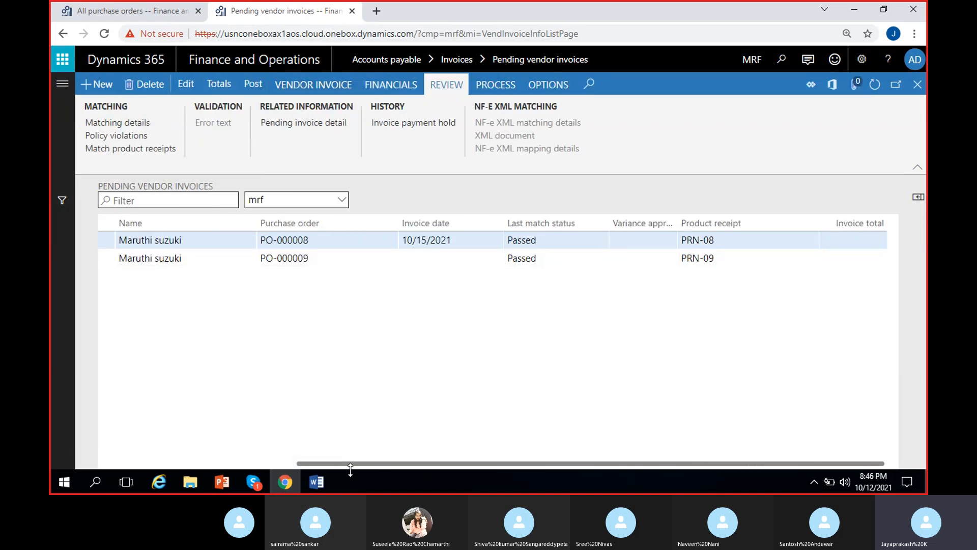
Compare the purchase orders, invoice dates and product receipts of the two pending invoices numbered X.
drag(350, 464, 57, 472)
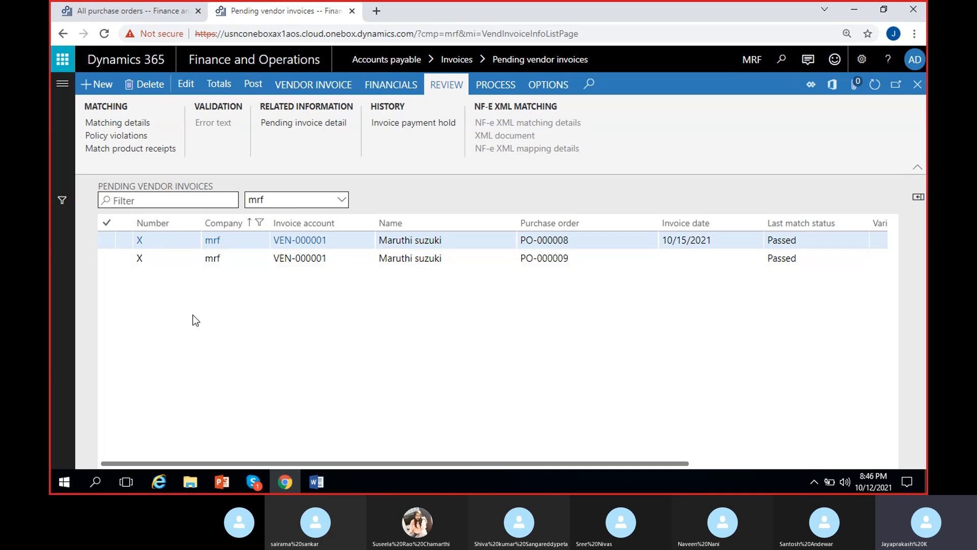
scroll(225, 341, right, 3)
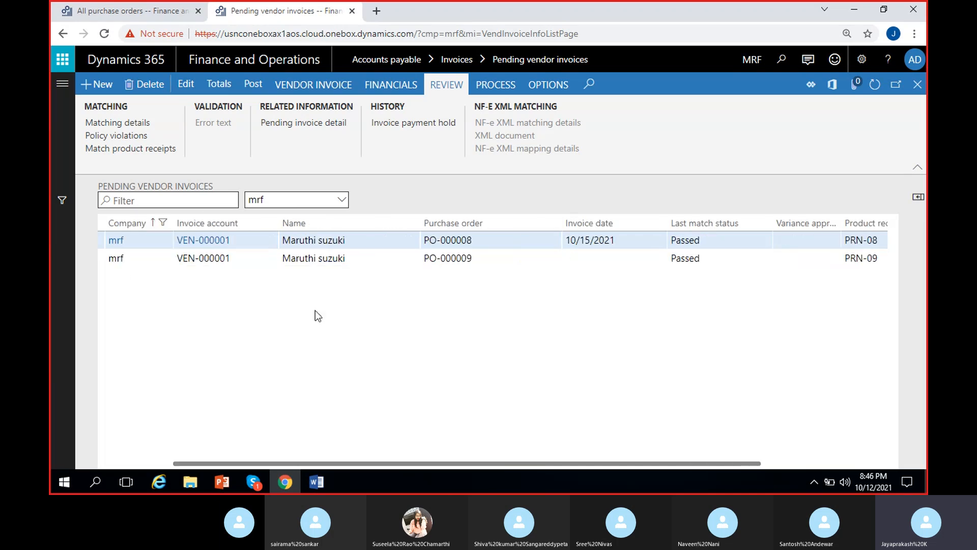
click(493, 242)
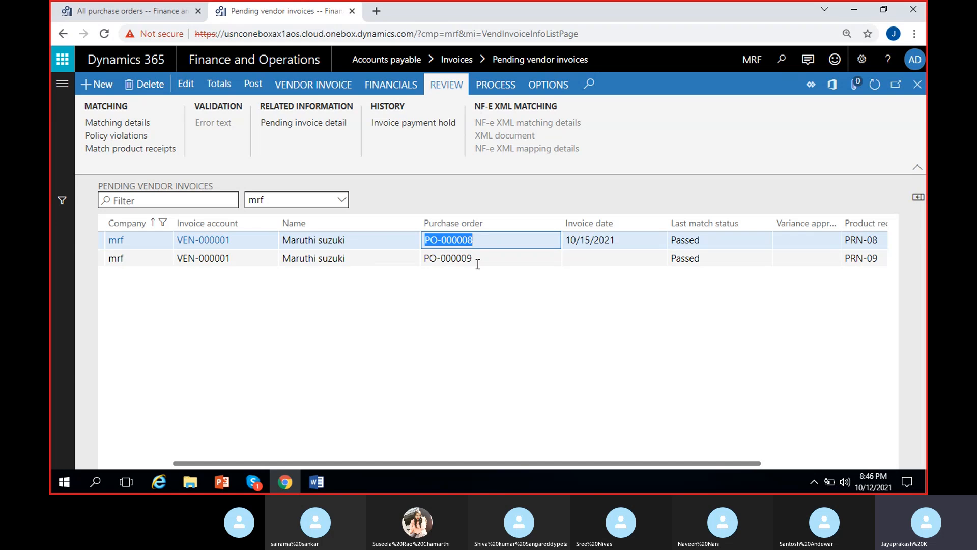
scroll(597, 344, right, 3)
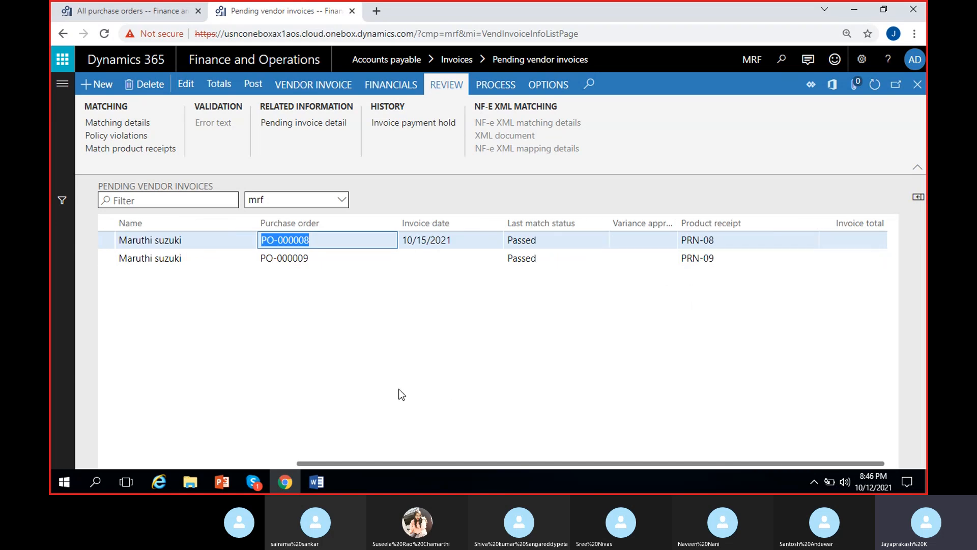
scroll(400, 394, left, 6)
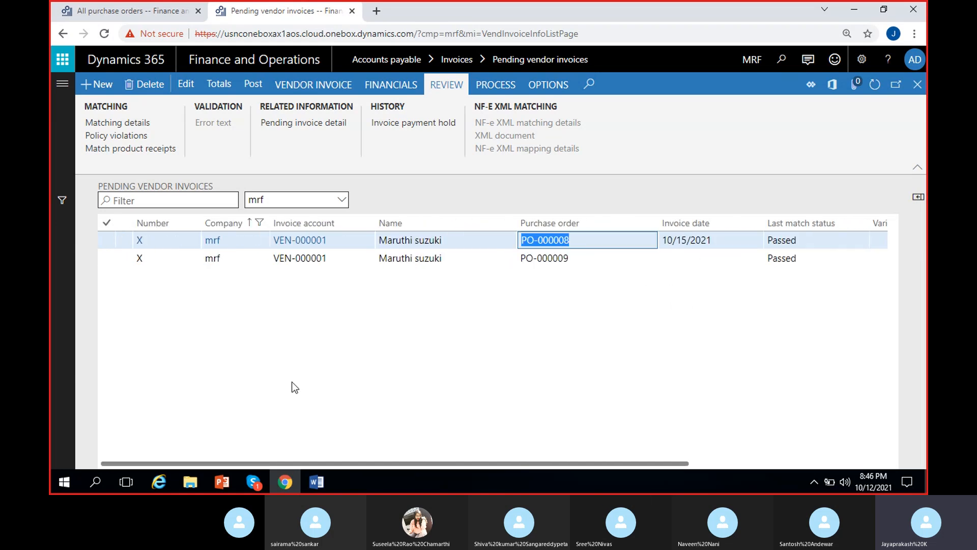
click(295, 324)
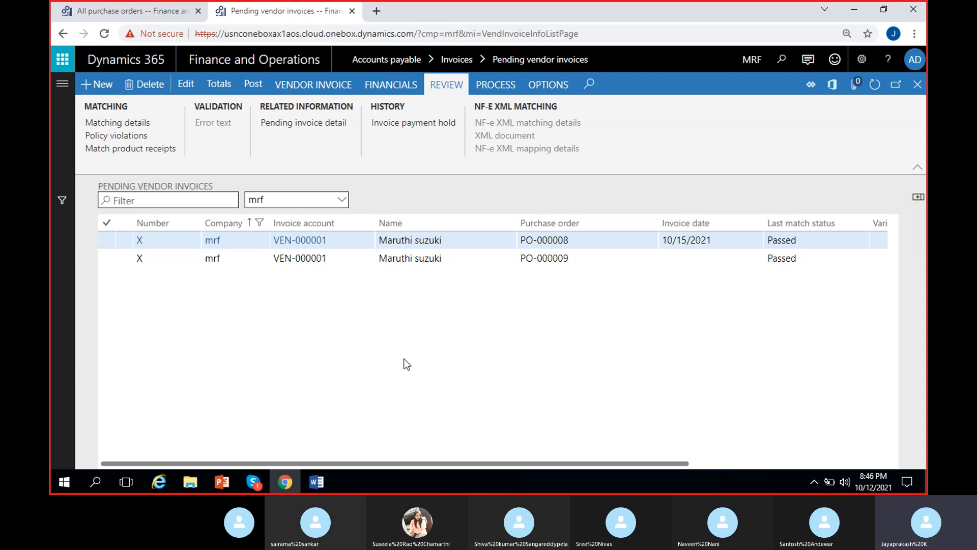
Open both pending X invoices for editing and consolidate them by Invoice account with pending invoices included, dismissing the match status notice.
click(106, 223)
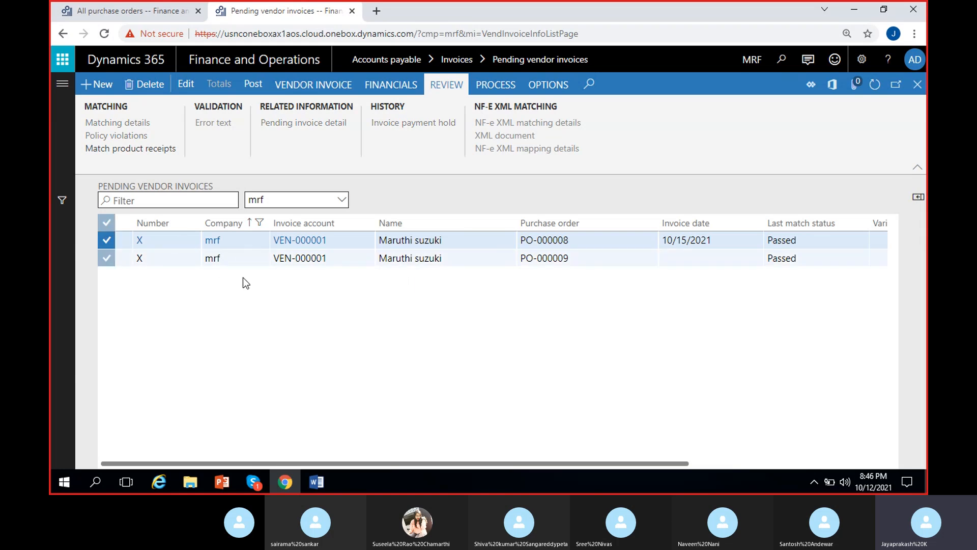
click(184, 89)
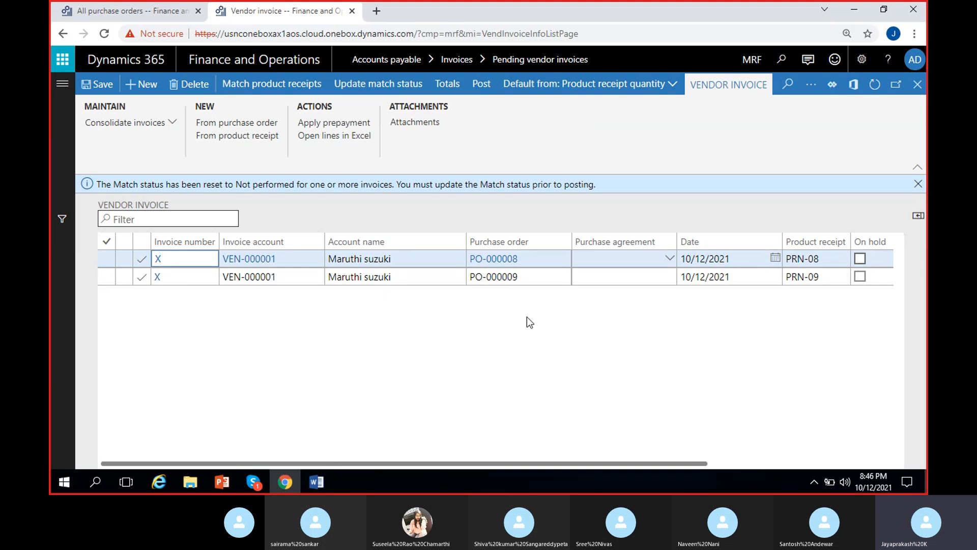
click(738, 89)
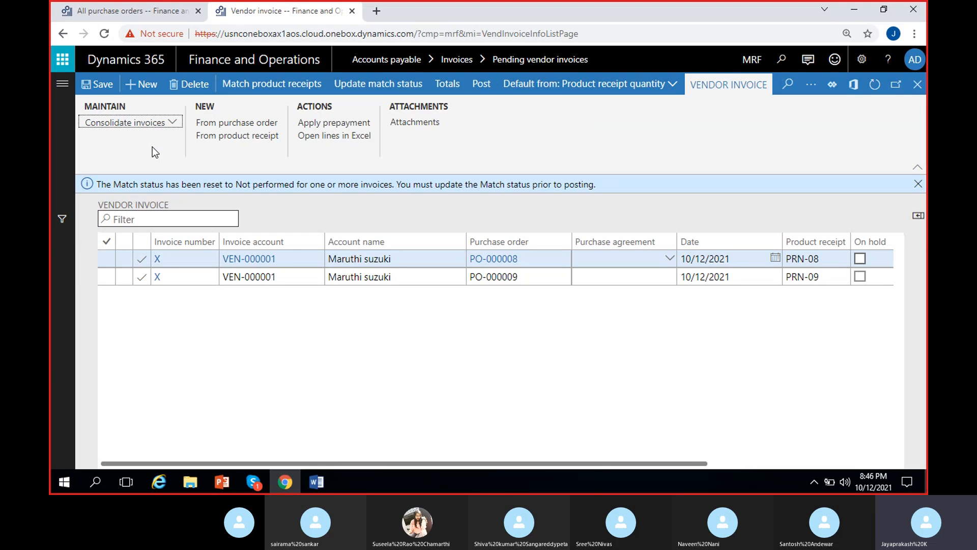
click(172, 125)
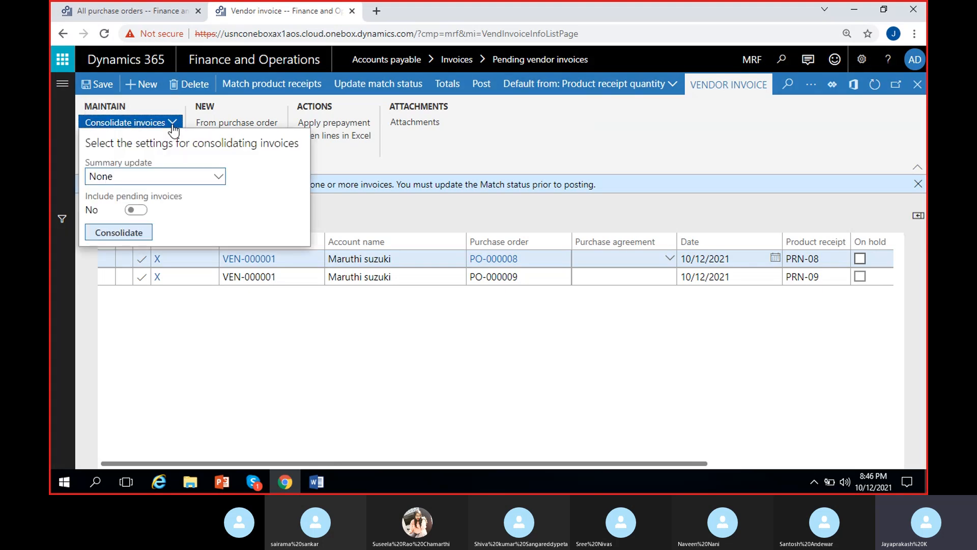
click(219, 178)
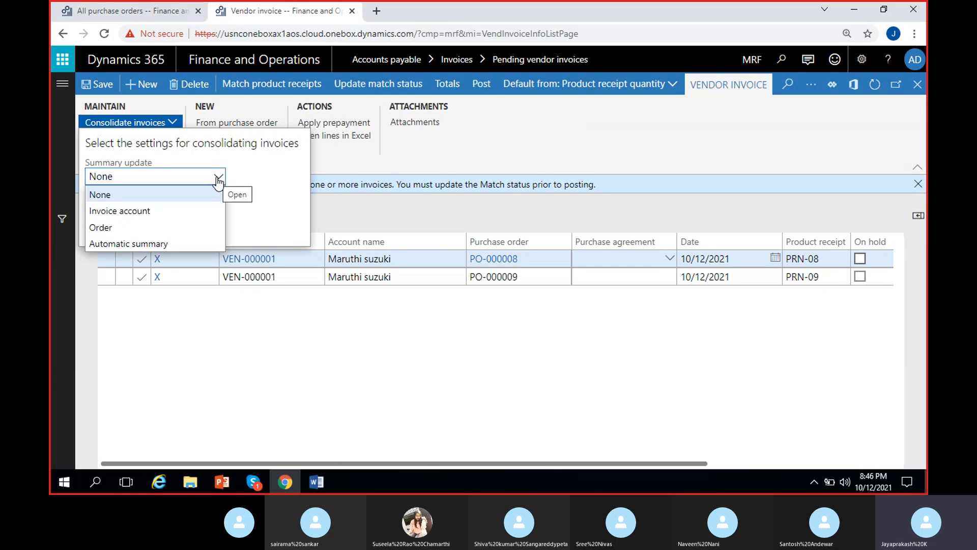
click(143, 216)
click(135, 209)
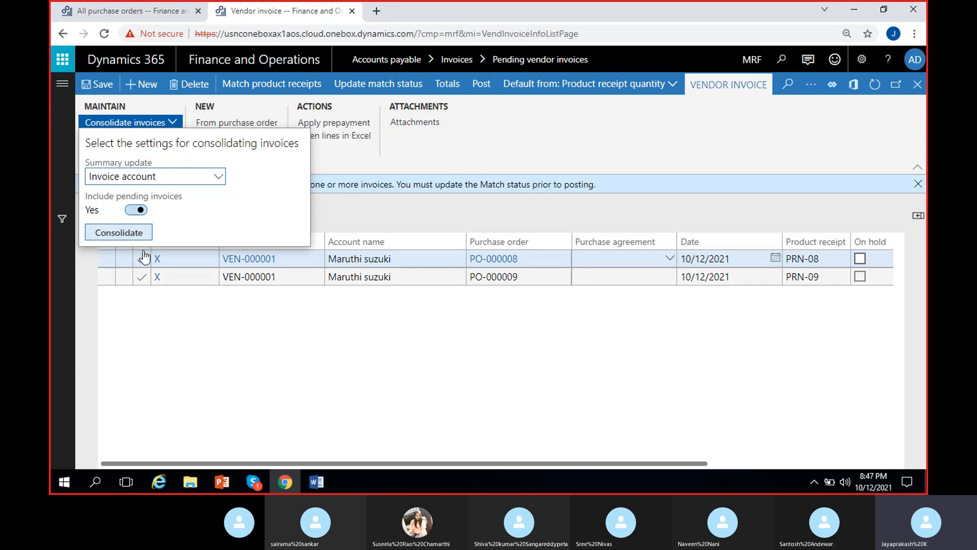
click(125, 234)
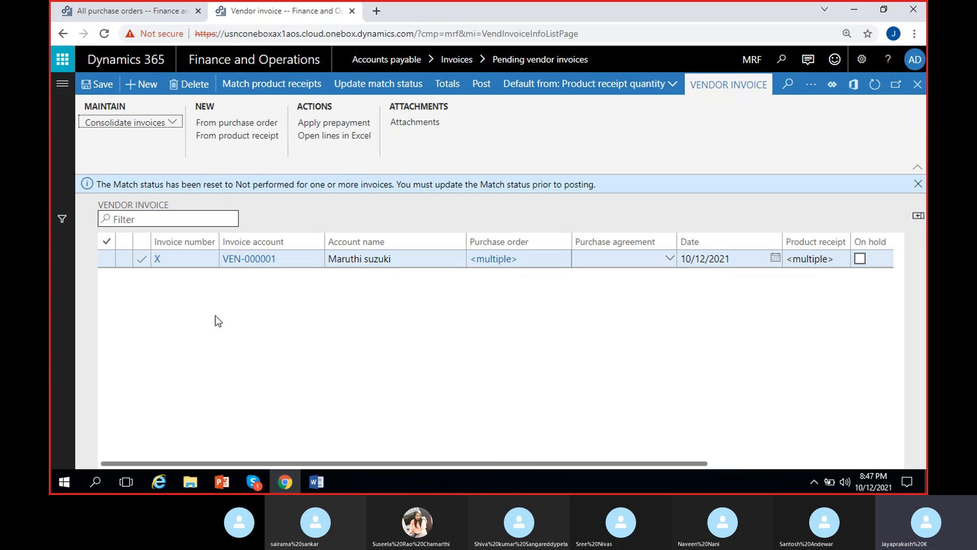
click(918, 183)
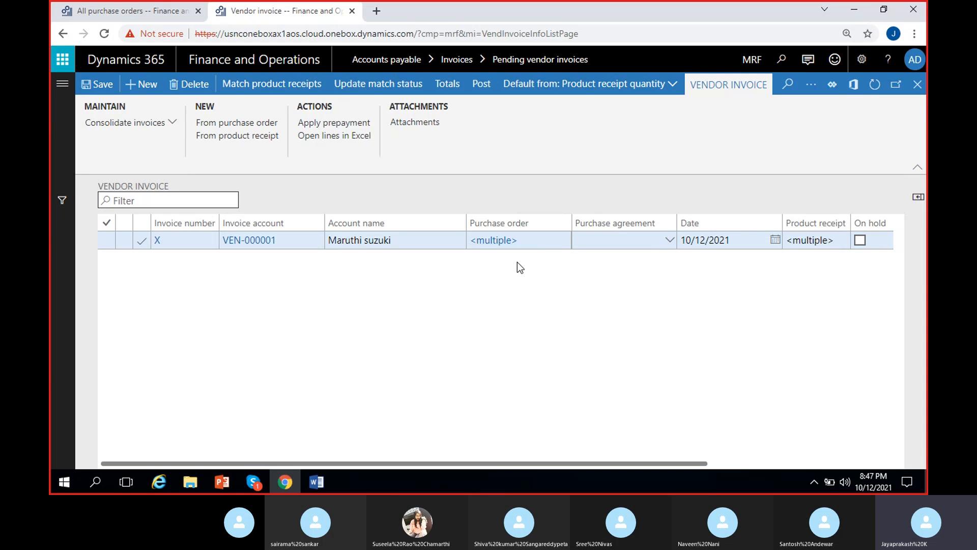
Check the status columns of the consolidated Maruthi suzuki invoice and open its details.
scroll(565, 311, right, 3)
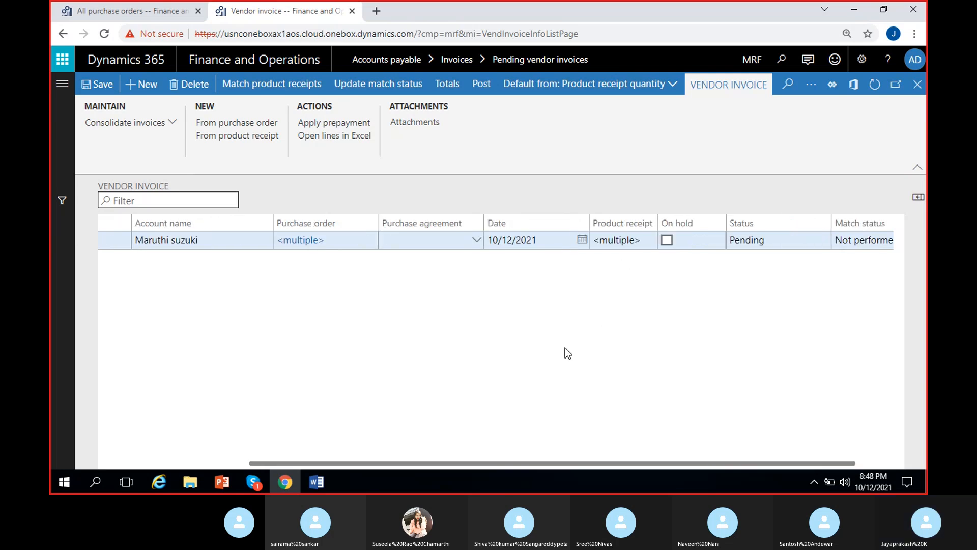
scroll(560, 354, left, 3)
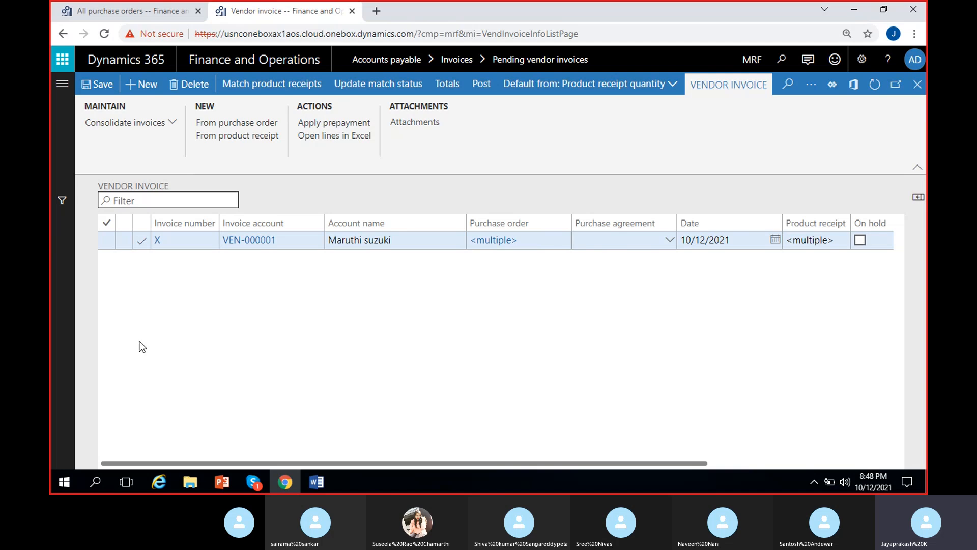
click(156, 241)
click(156, 242)
click(157, 242)
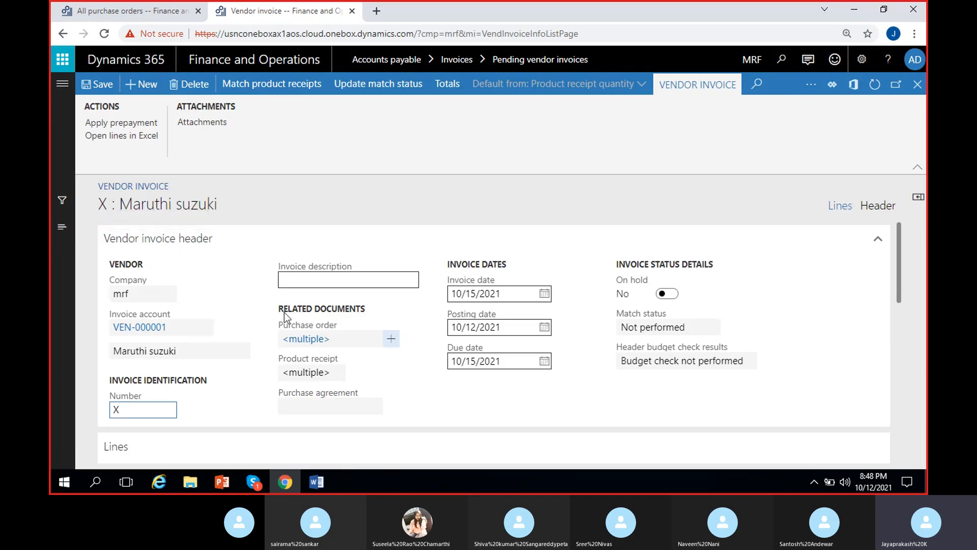
Review the related documents and the items, quantities, unit prices and net amounts on the consolidated invoice's lines.
scroll(247, 353, down, 2)
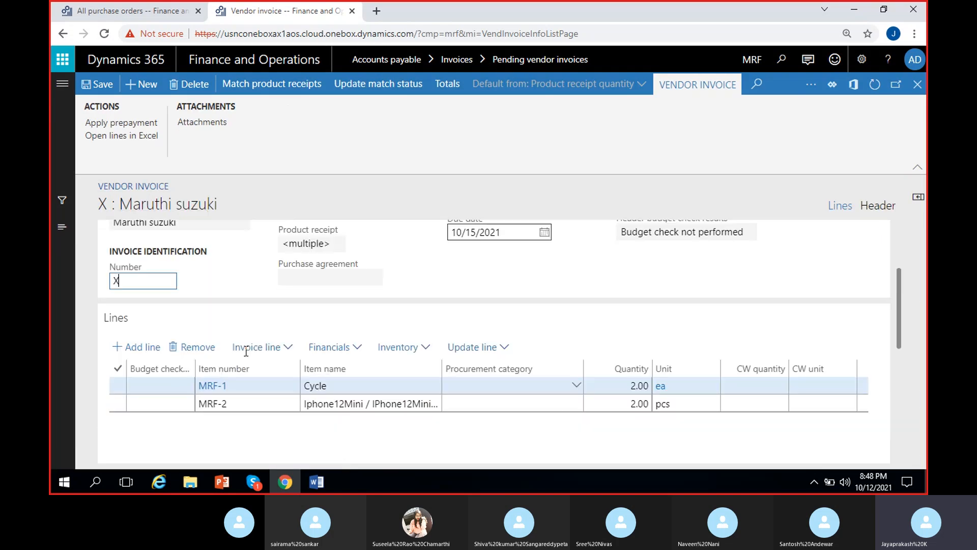
scroll(247, 352, down, 1)
scroll(258, 301, up, 2)
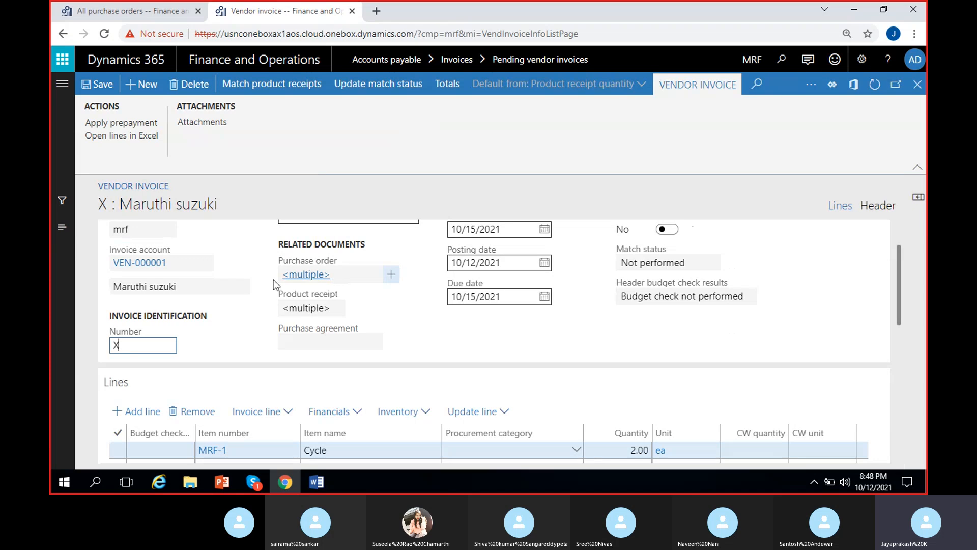
scroll(250, 331, down, 2)
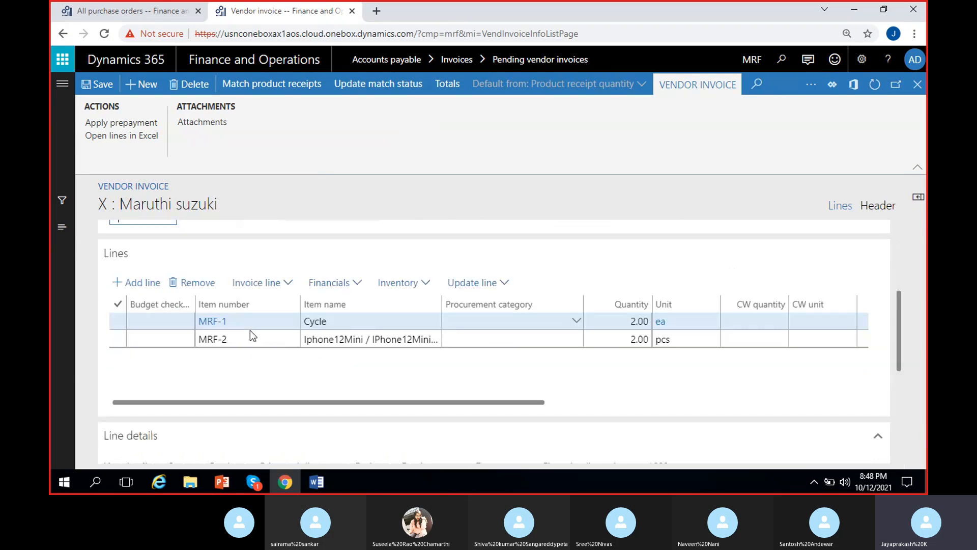
scroll(349, 369, right, 3)
scroll(350, 368, left, 3)
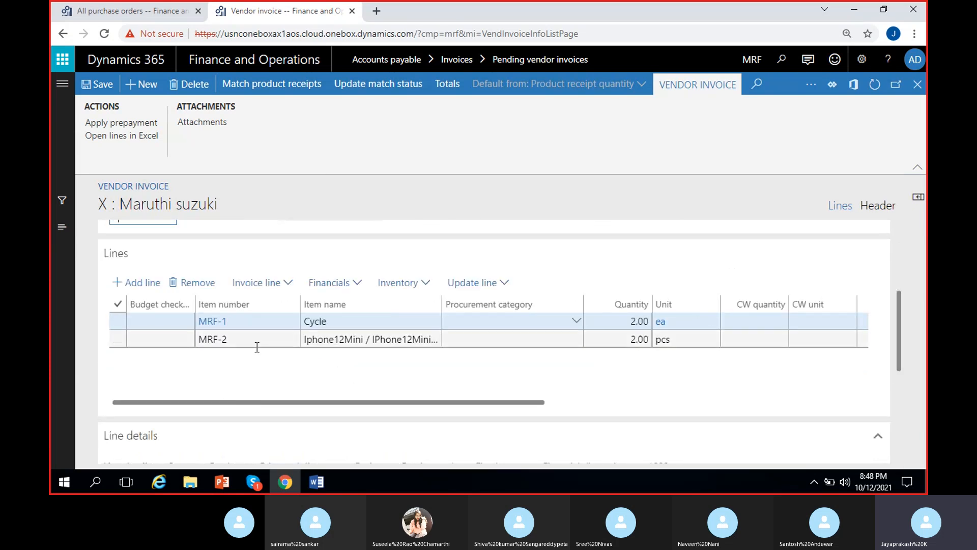
click(258, 324)
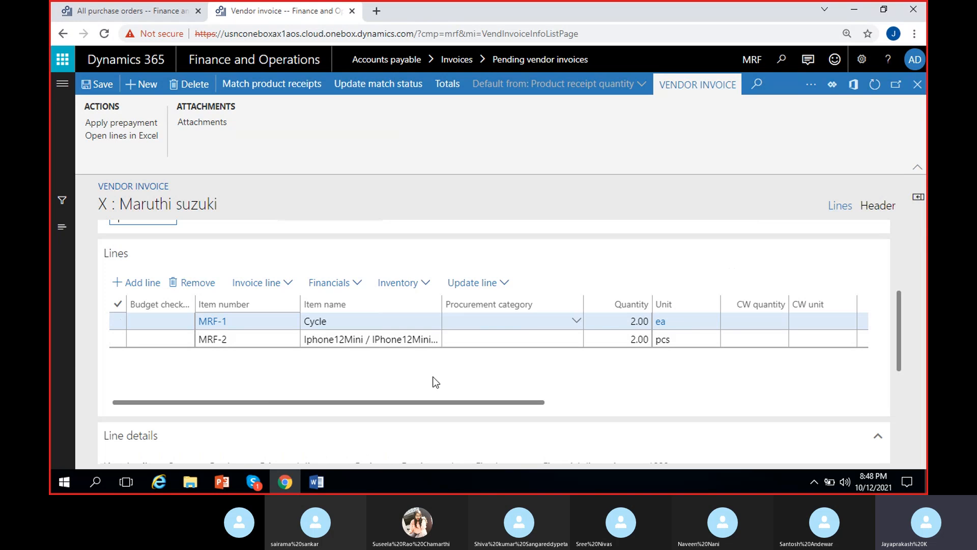
scroll(426, 382, right, 2)
scroll(425, 381, right, 2)
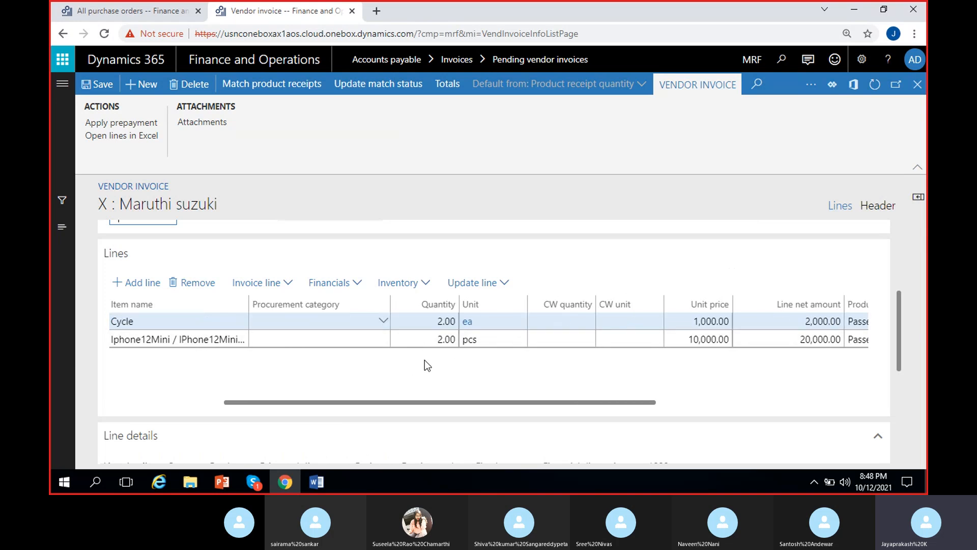
scroll(427, 362, right, 2)
scroll(484, 371, left, 8)
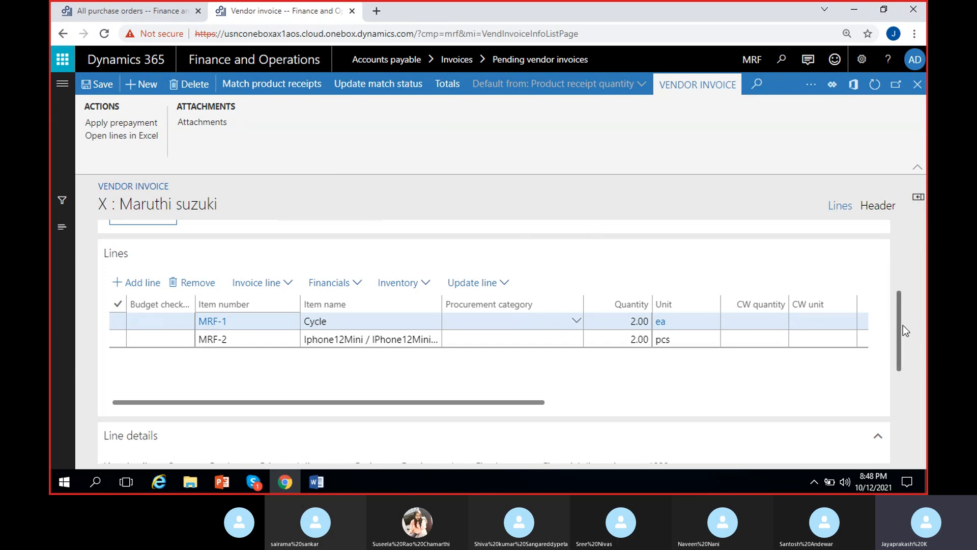
Set the consolidated invoice's number to MSINV8-9.
drag(901, 326, 900, 291)
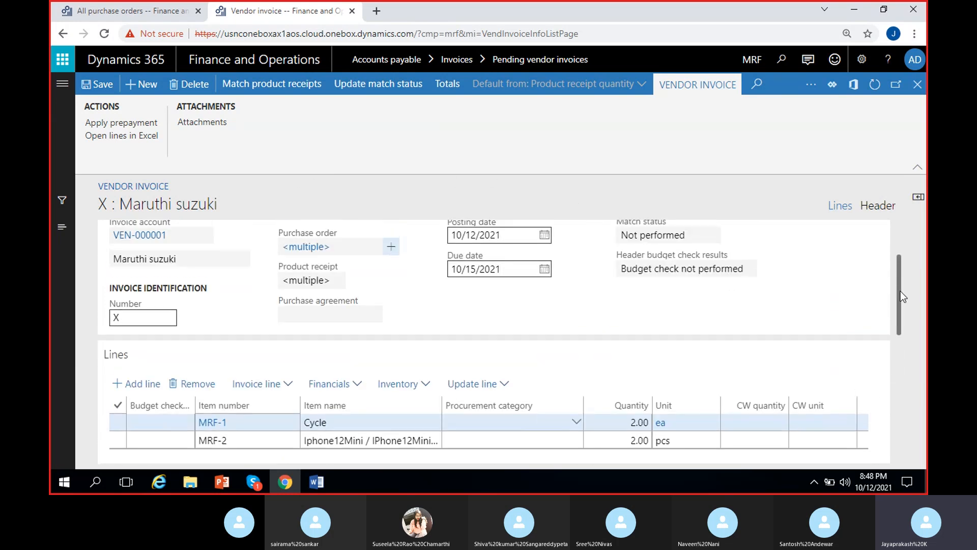
click(144, 319)
key(BackSpace)
text(MSINV)
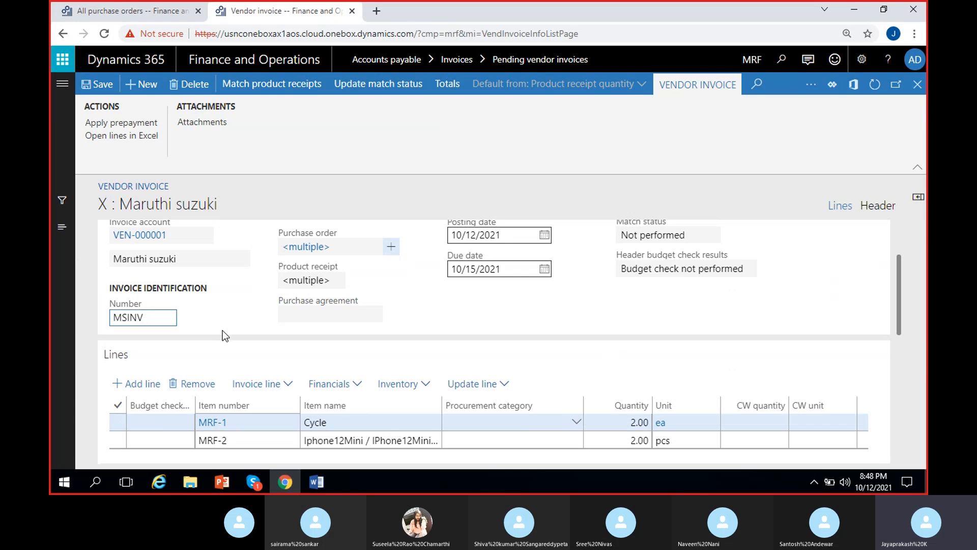
text(8-9)
click(234, 325)
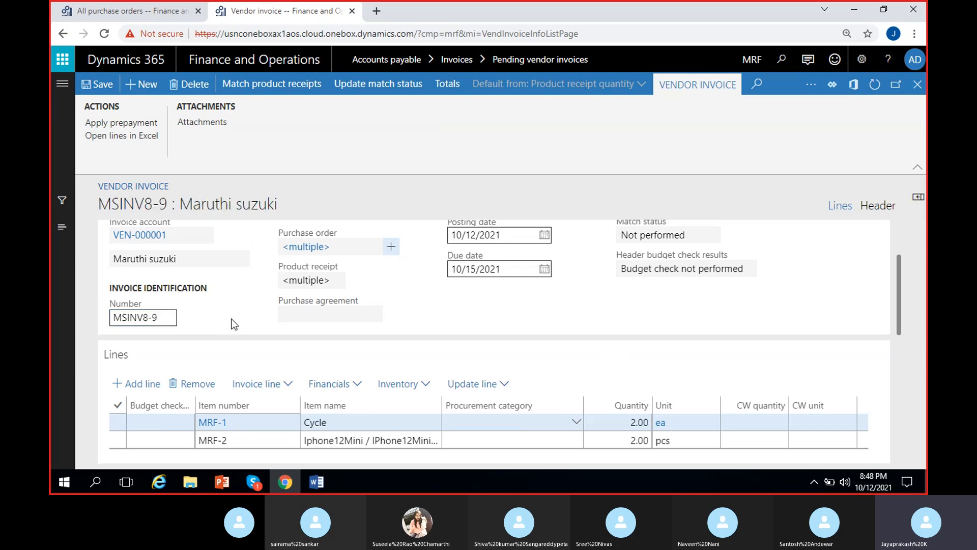
Set the invoice date to 10/15/2021 and save the consolidated invoice.
click(544, 266)
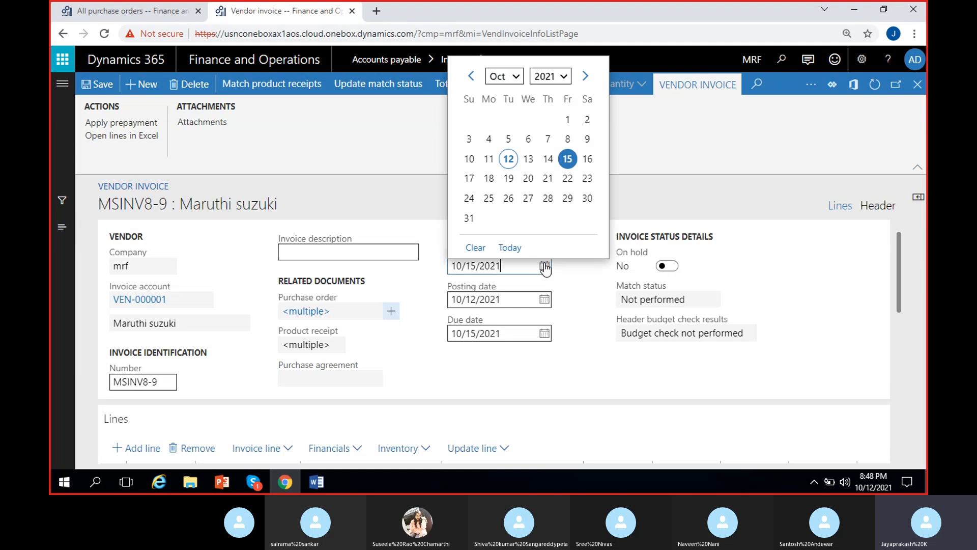
click(568, 158)
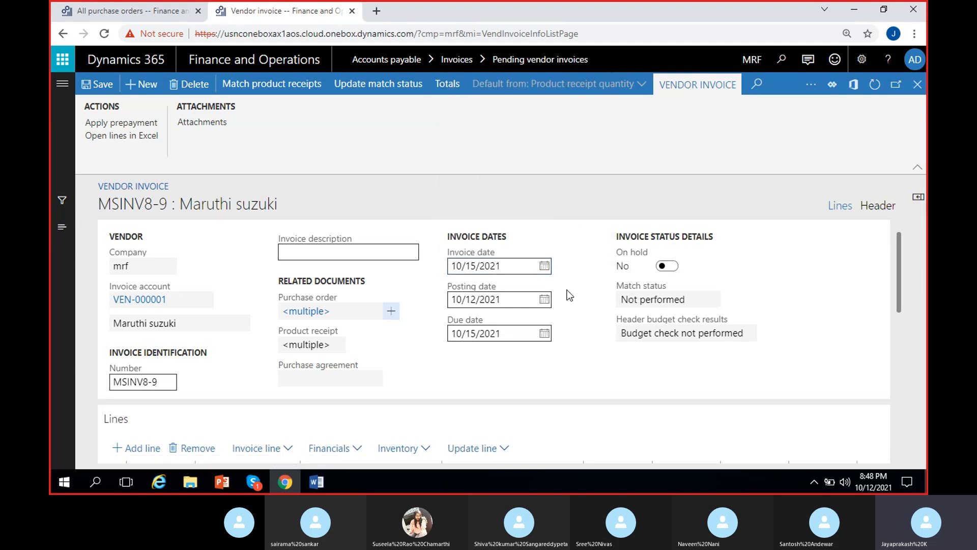
scroll(519, 346, down, 3)
scroll(498, 336, up, 3)
click(109, 88)
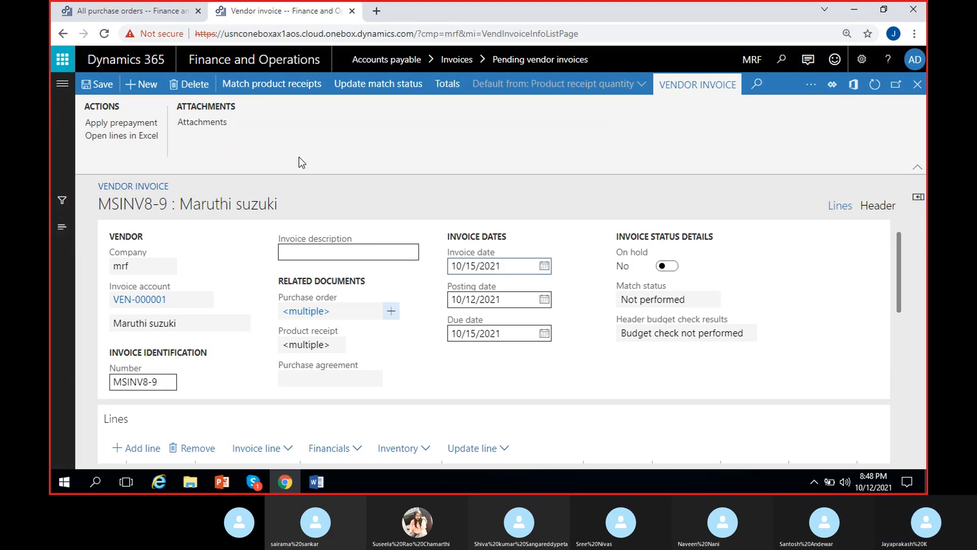
Review the product receipts matched to the Cycle and Iphone12Mini lines of MSINV8-9, and leave the matching without changes.
click(271, 89)
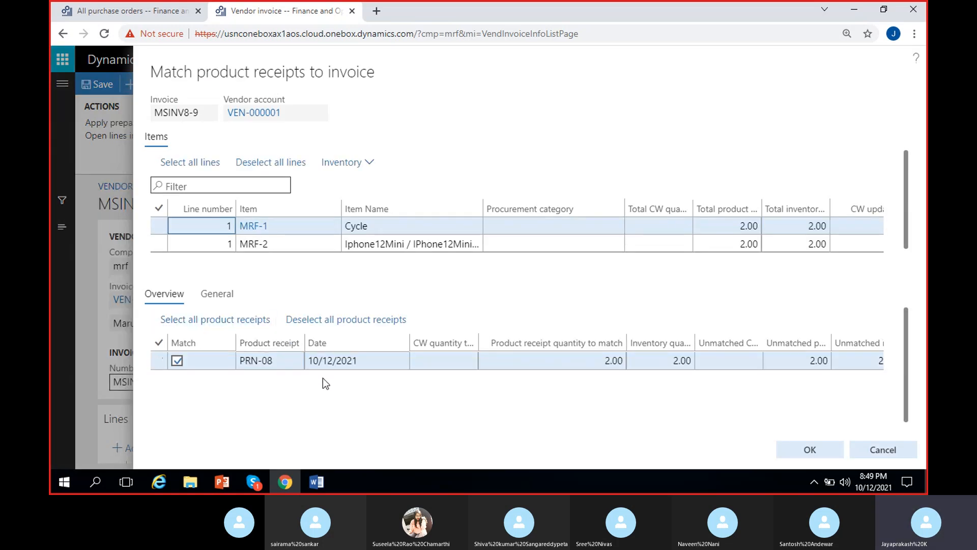
click(404, 226)
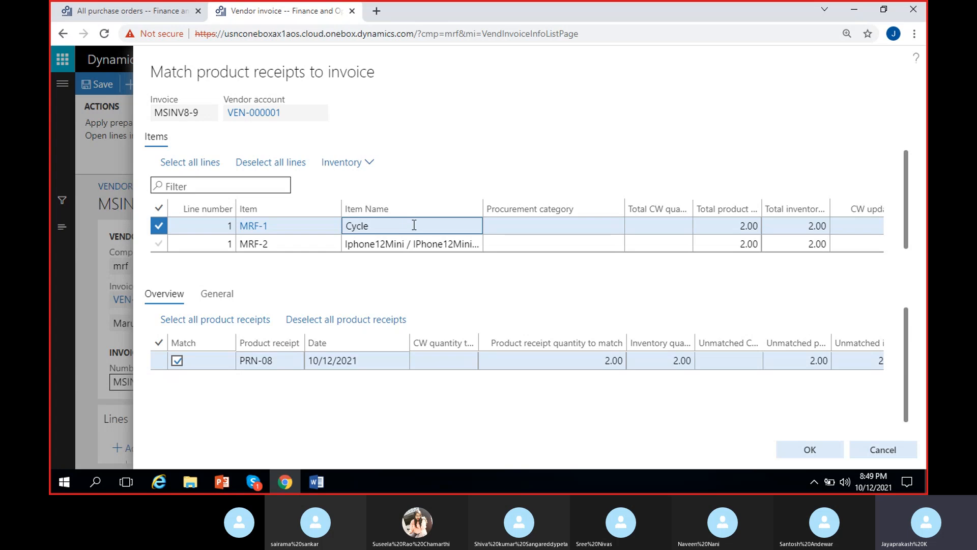
click(513, 240)
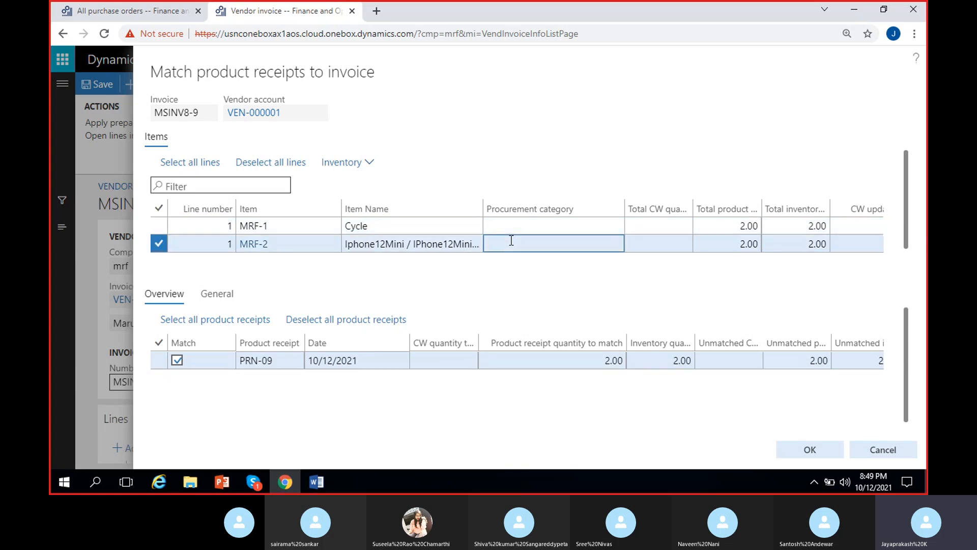
click(275, 363)
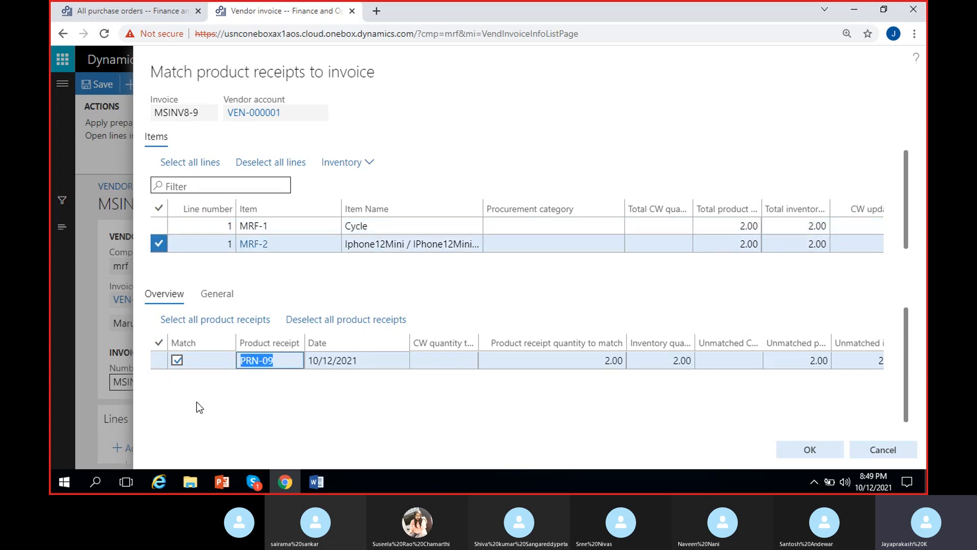
click(386, 226)
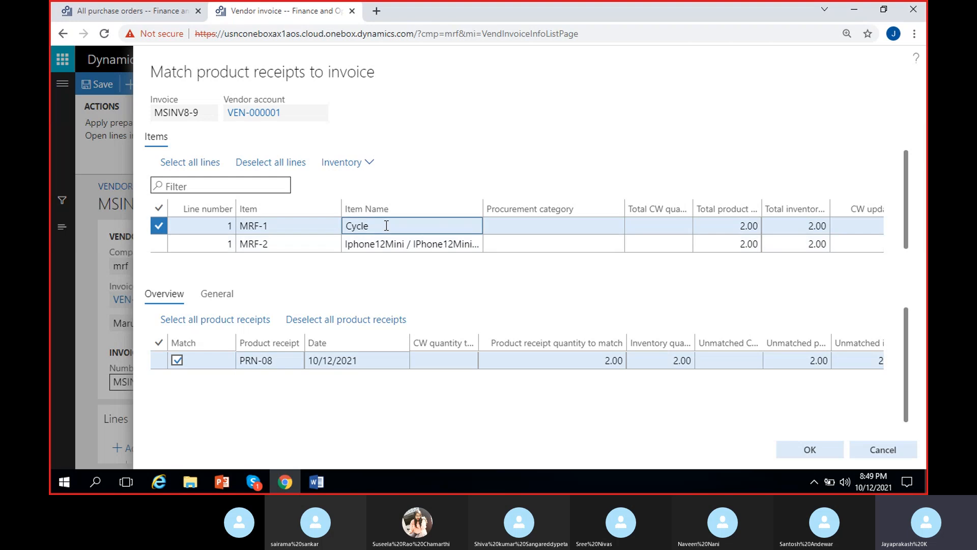
click(300, 363)
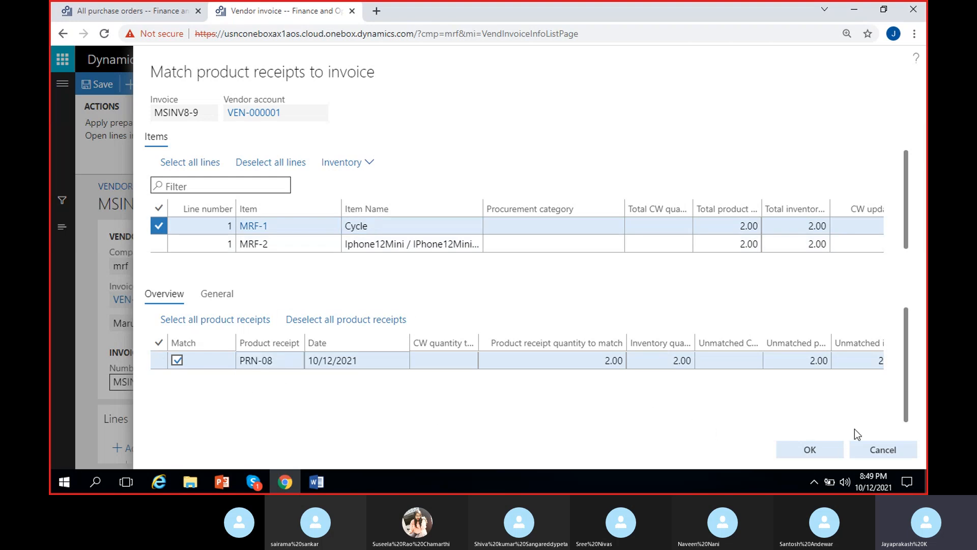
click(883, 450)
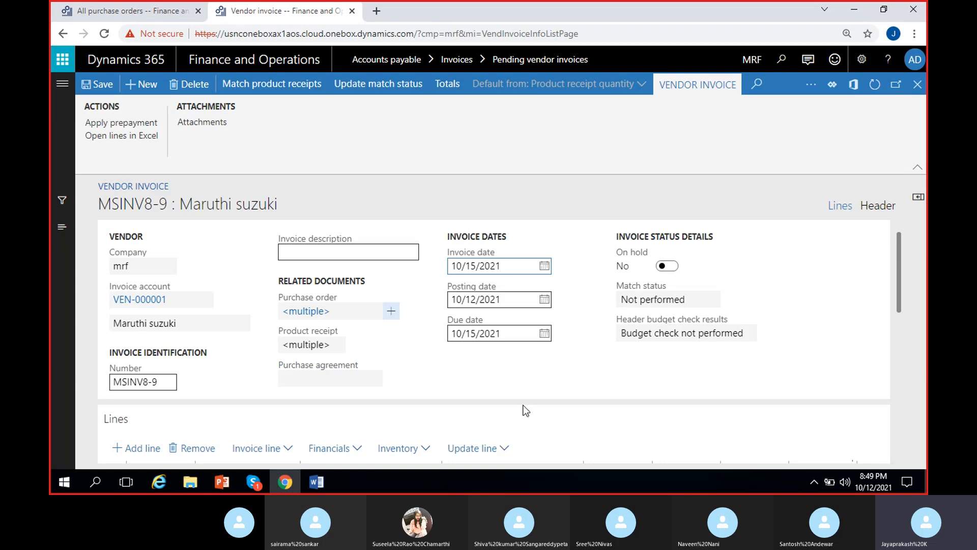
Update the match status of invoice MSINV8-9 and check it in the invoice status details.
scroll(513, 378, down, 3)
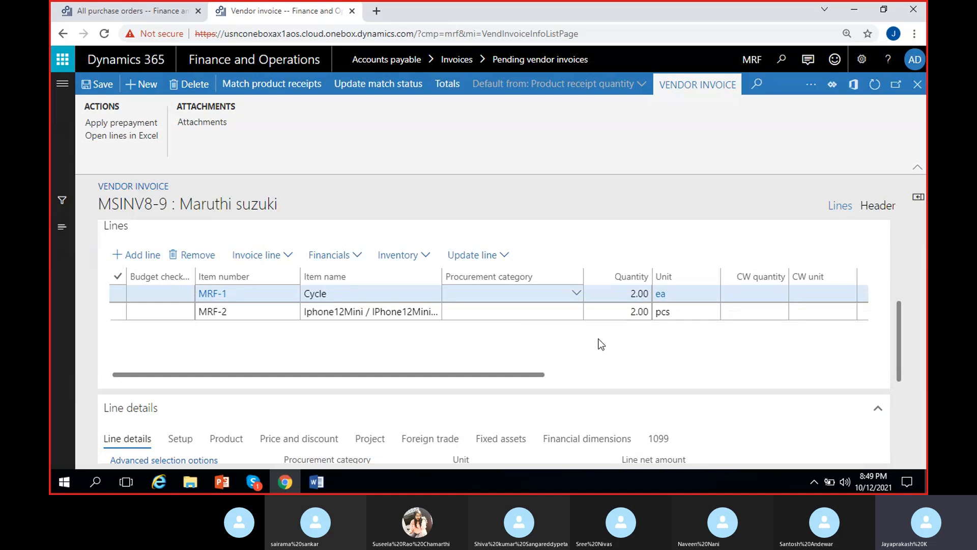
drag(897, 344, 902, 260)
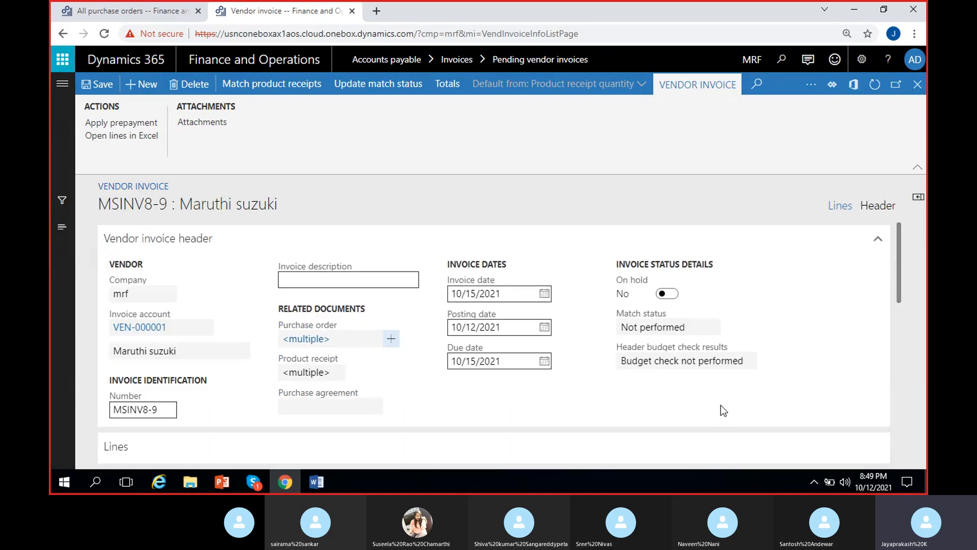
click(388, 84)
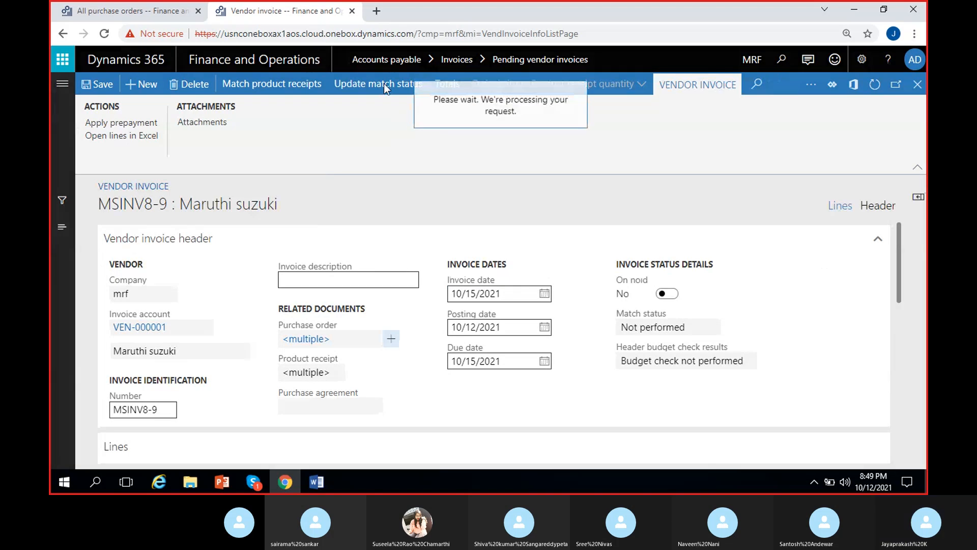
click(658, 328)
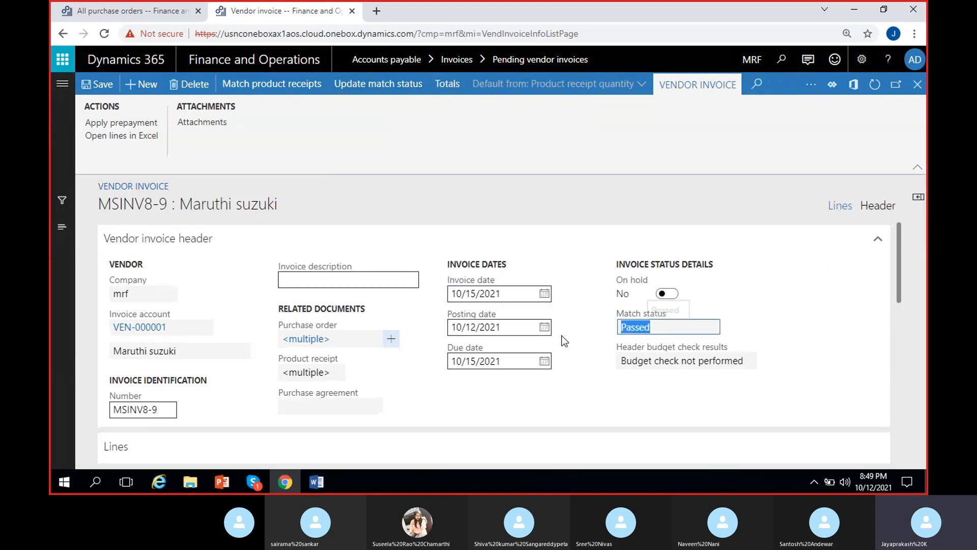
click(650, 199)
Close the invoice details, post the consolidated invoice MSINV8-9 from the vendor invoice list, and dismiss the posting notification.
click(922, 85)
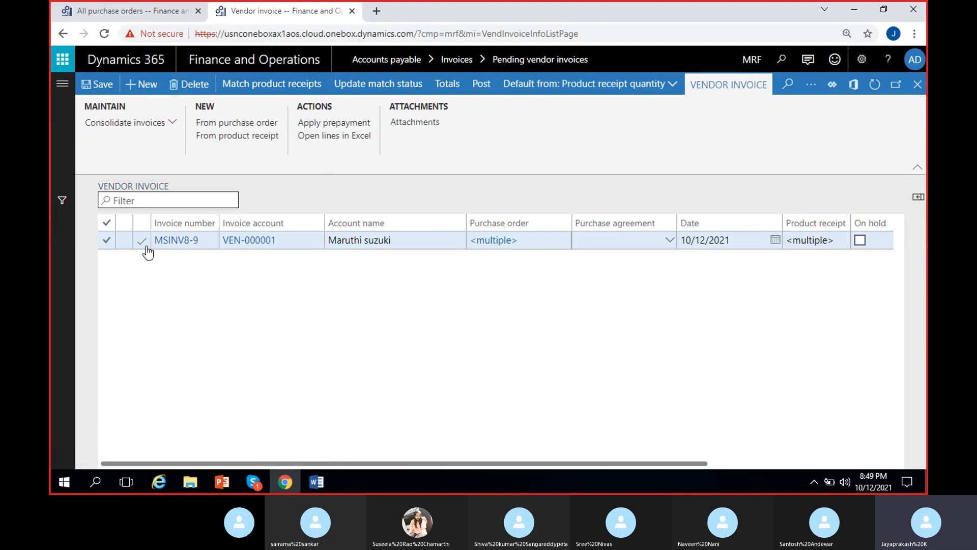
click(107, 240)
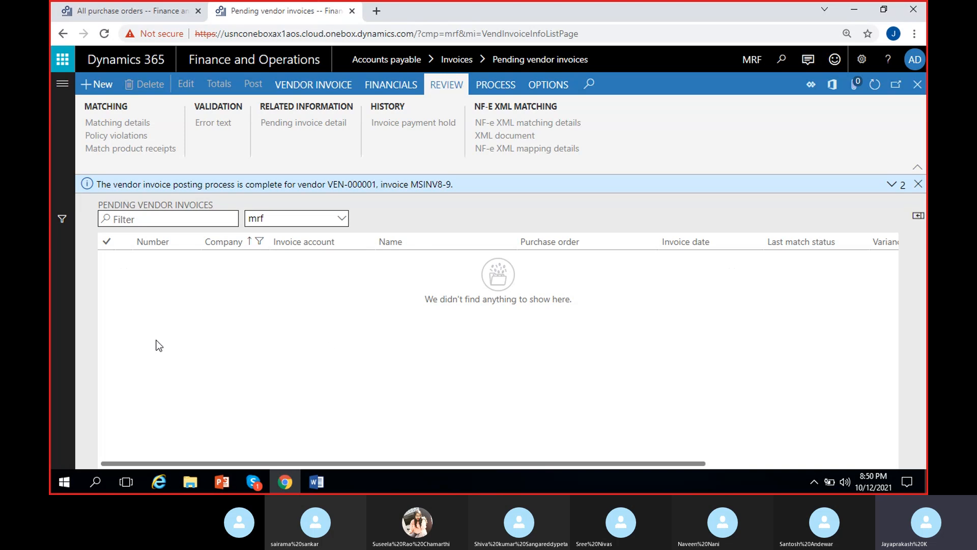
click(919, 185)
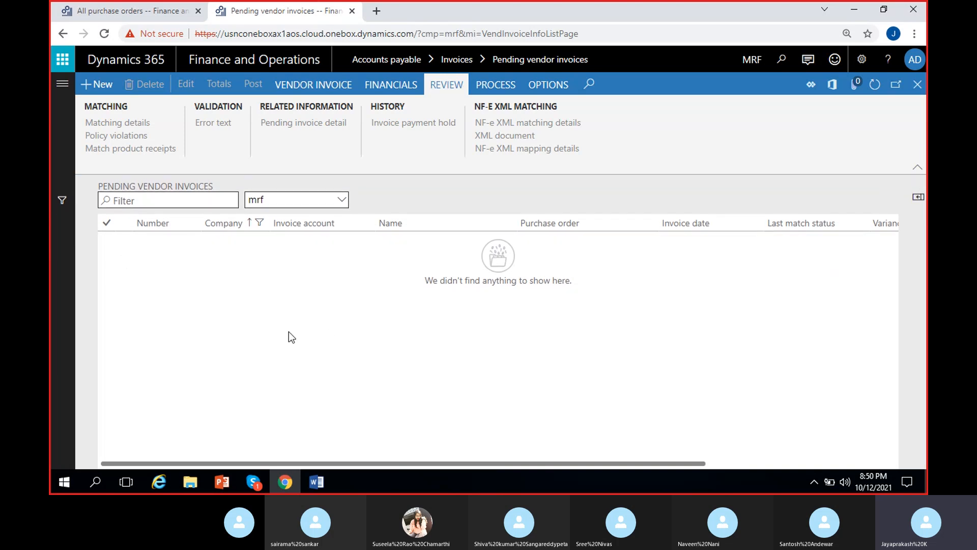
Refresh the all purchase orders list and check the invoice journal of the second-to-last Maruthi suzuki order.
click(133, 10)
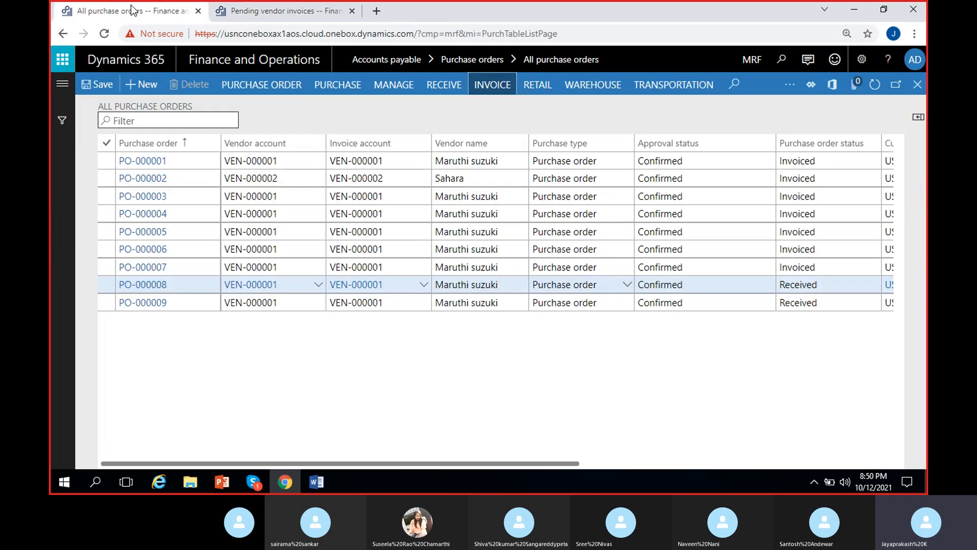
click(878, 86)
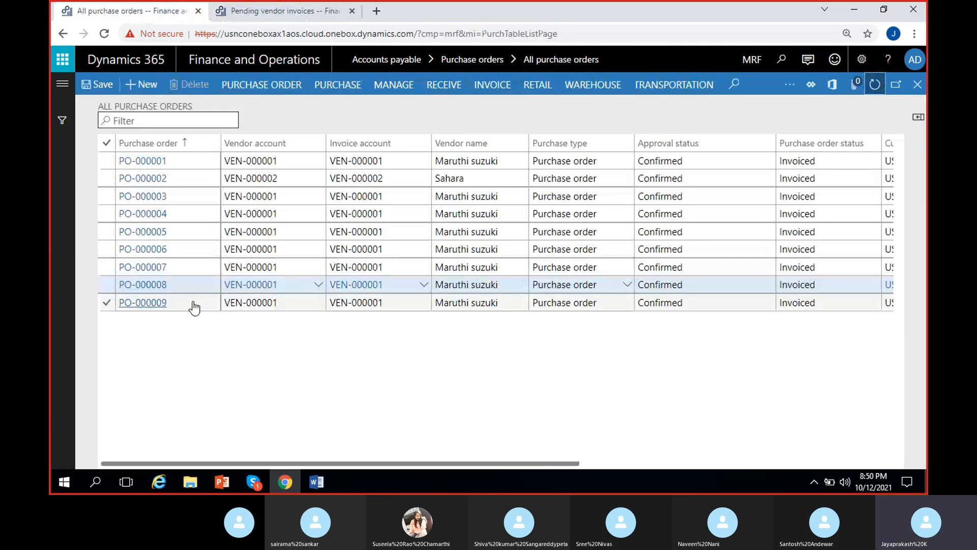
click(479, 285)
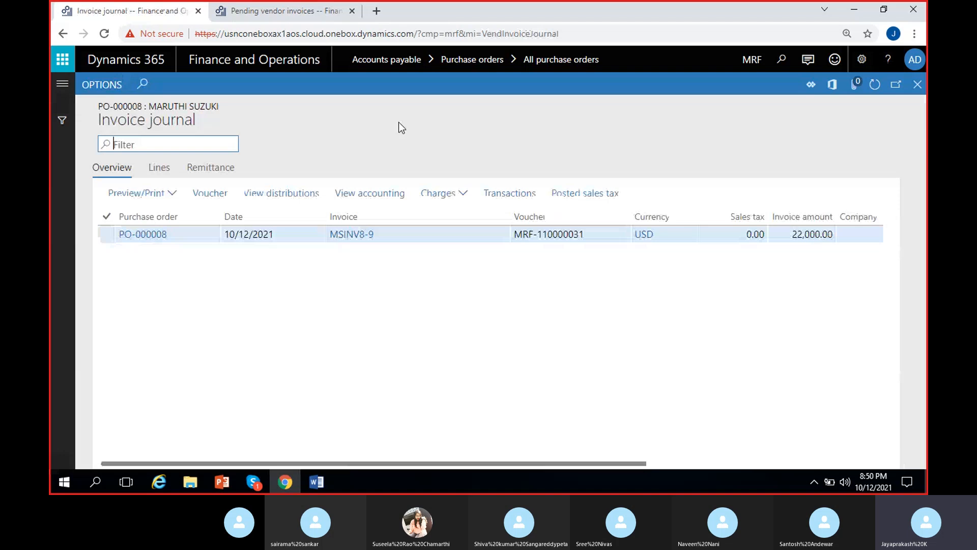
click(395, 235)
click(390, 290)
click(917, 85)
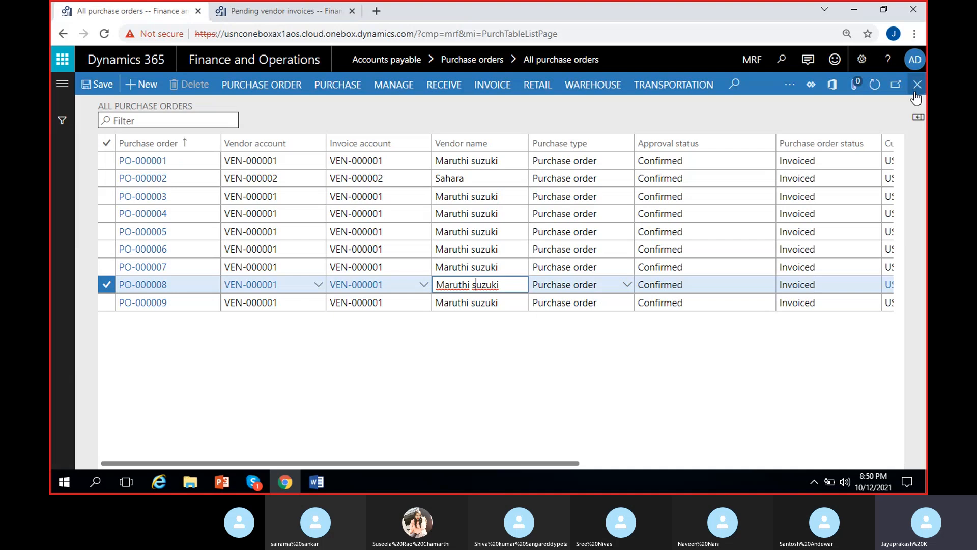
Check which invoice is recorded in the invoice journal of the last purchase order, and return to the order list.
click(466, 301)
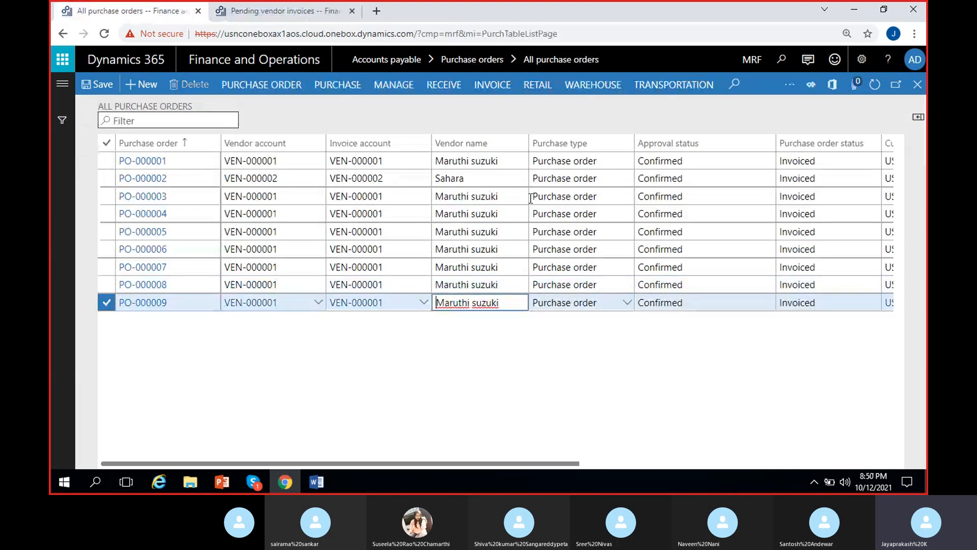
click(492, 85)
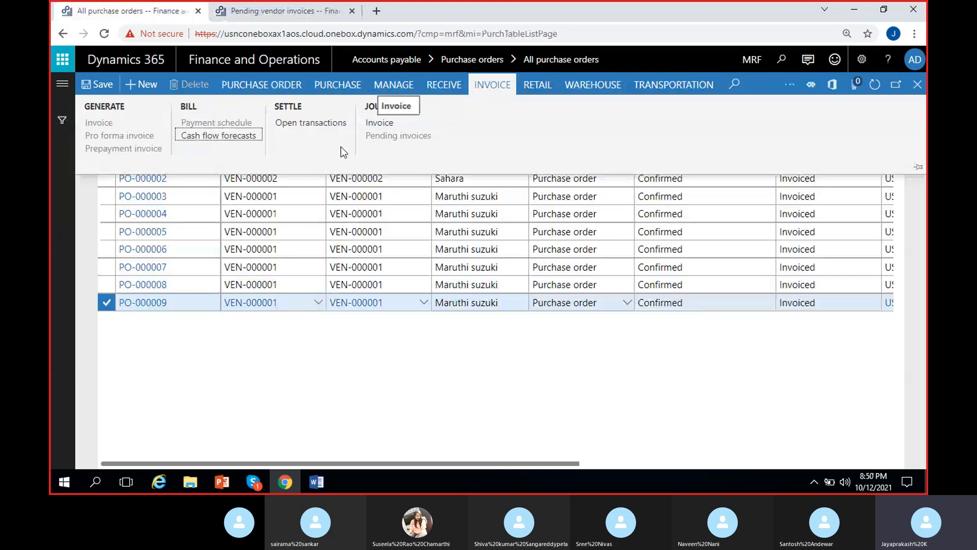
click(380, 123)
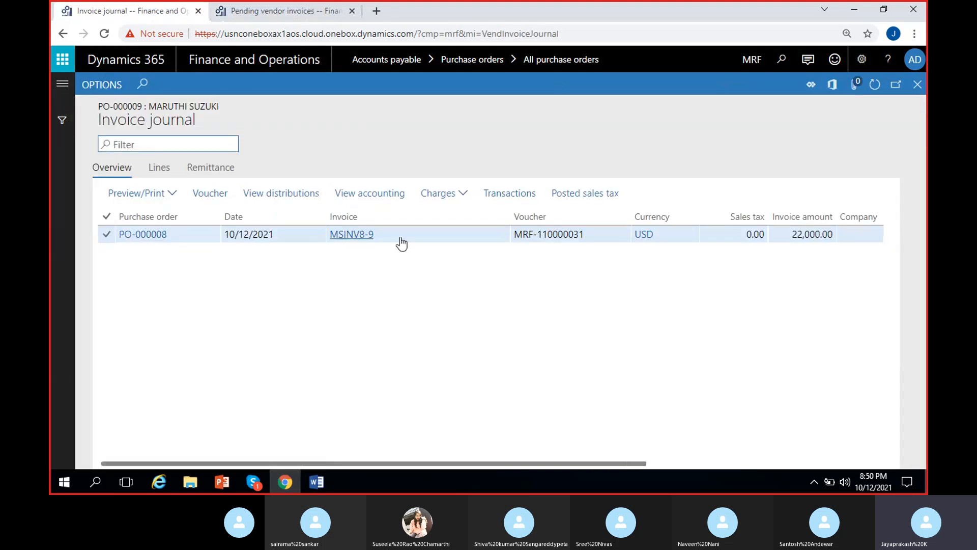
click(409, 341)
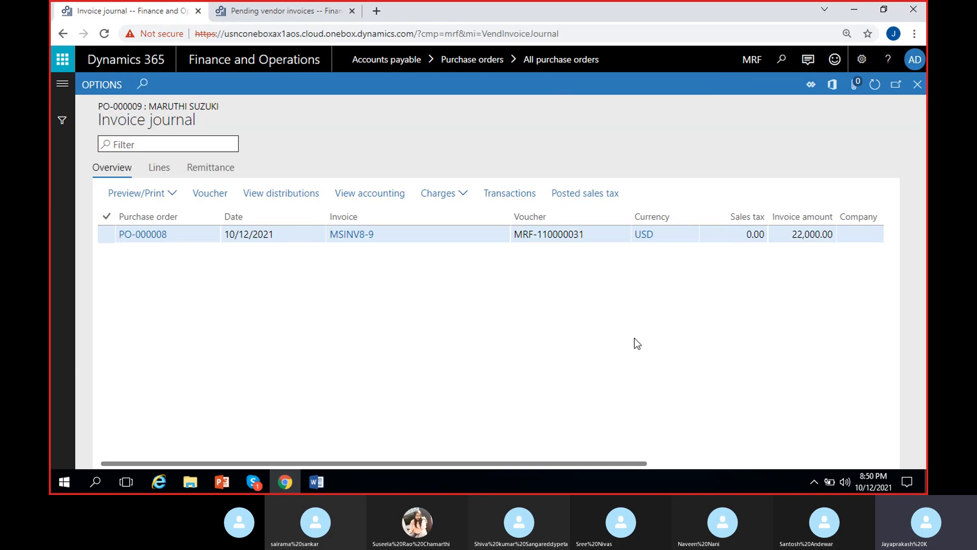
click(918, 84)
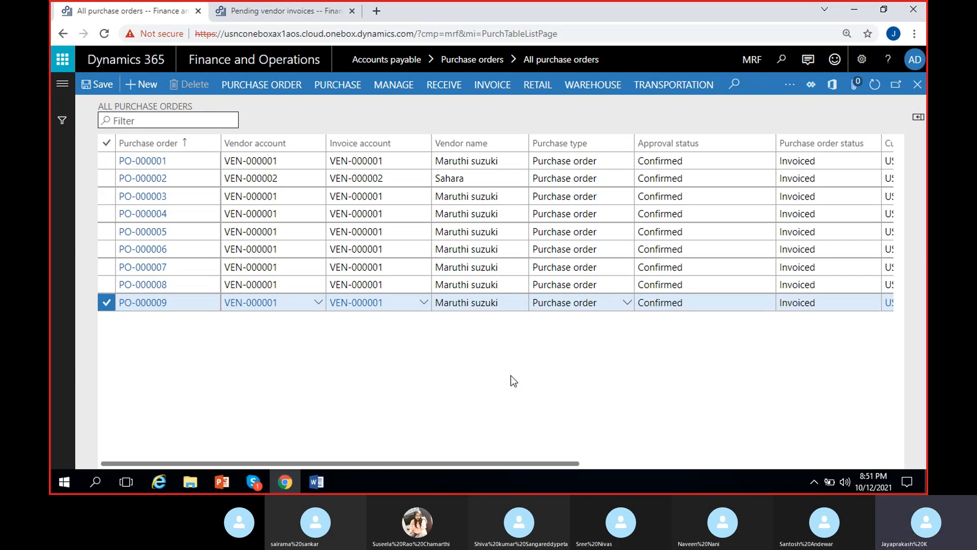
click(253, 484)
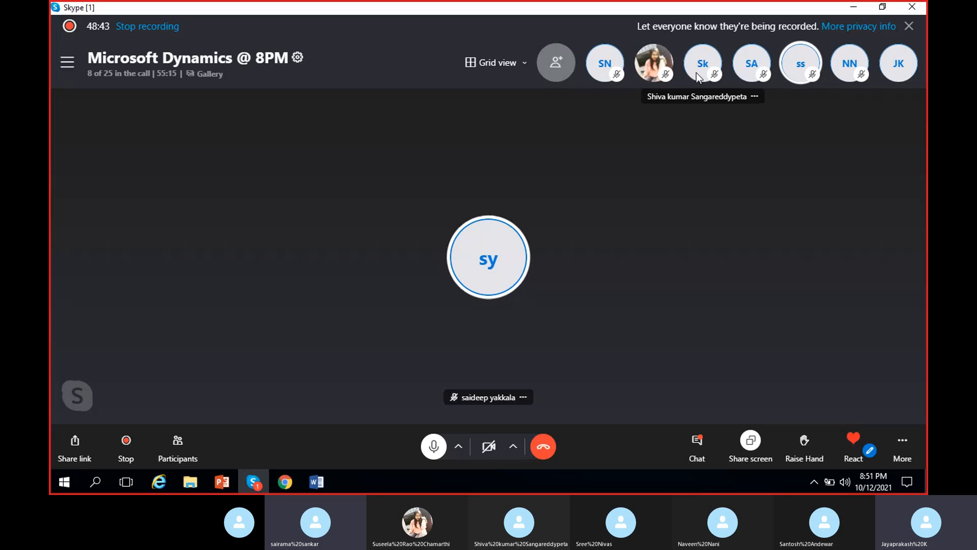
click(258, 486)
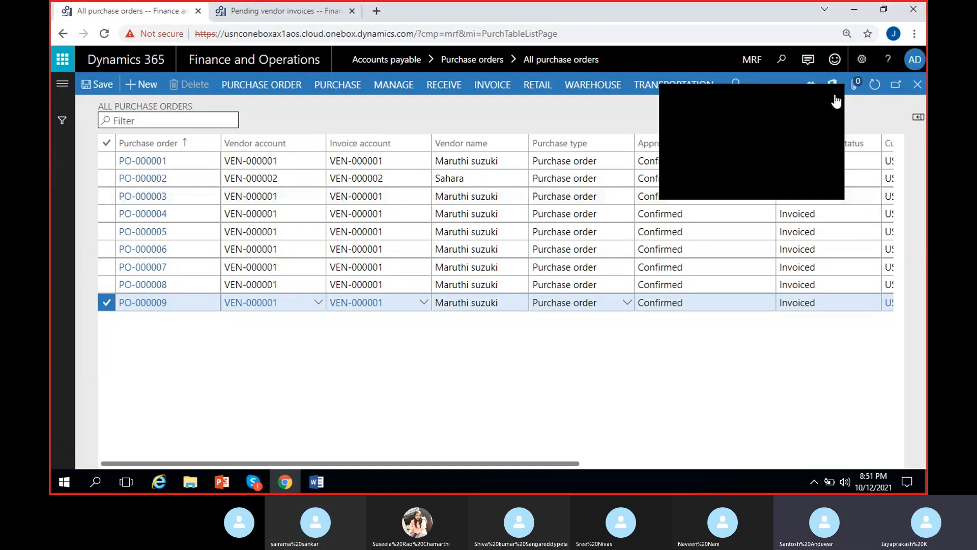
click(835, 96)
click(501, 393)
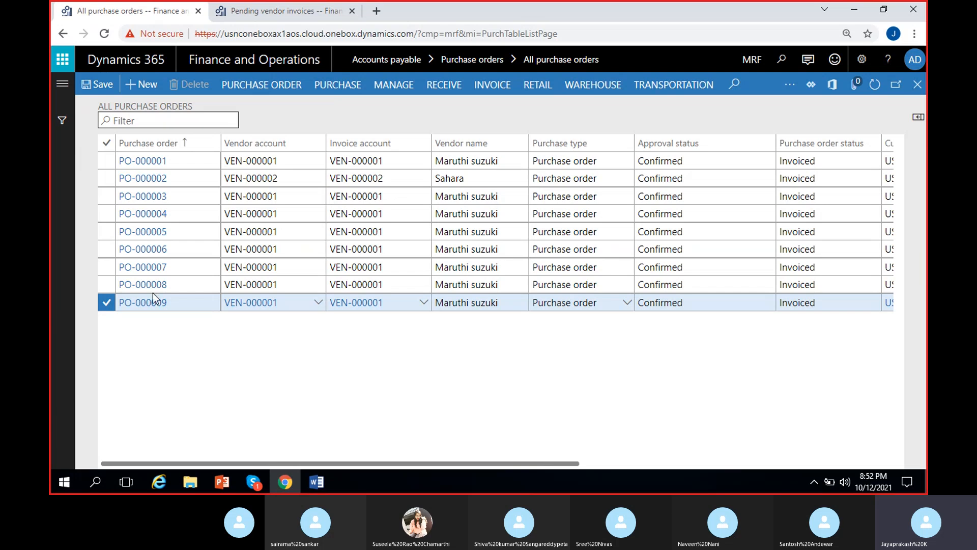
Create a new purchase order for vendor Maruthi suzuki with warehouse 11.
click(134, 86)
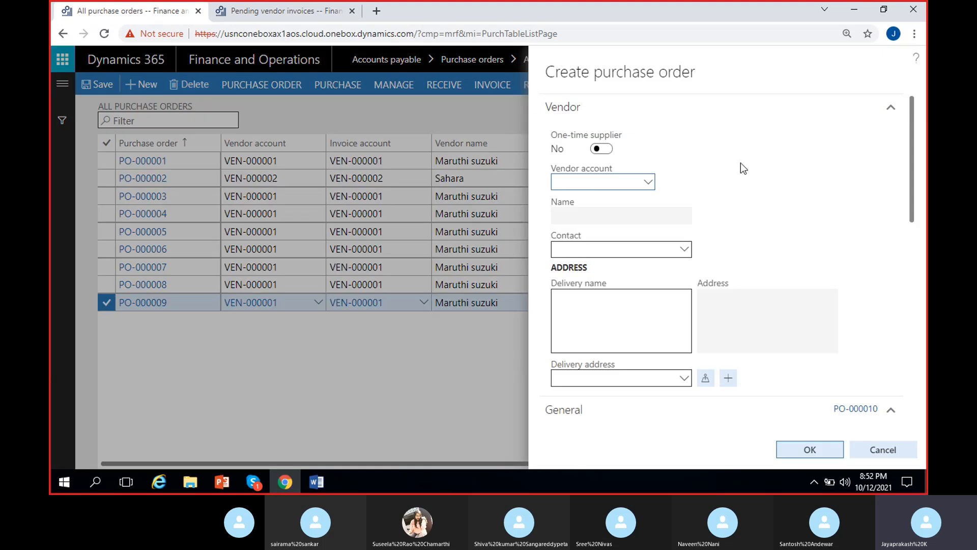
click(648, 184)
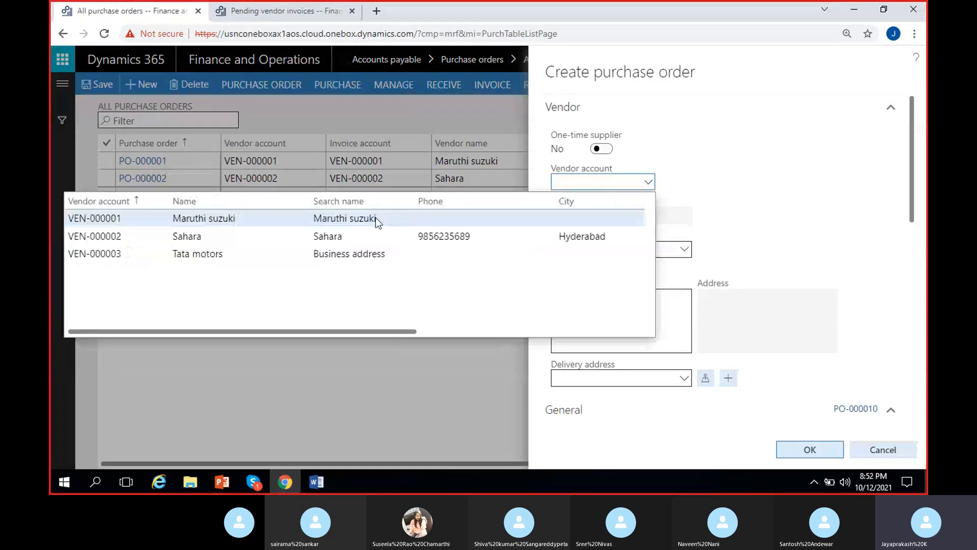
click(376, 218)
scroll(779, 205, down, 5)
click(760, 239)
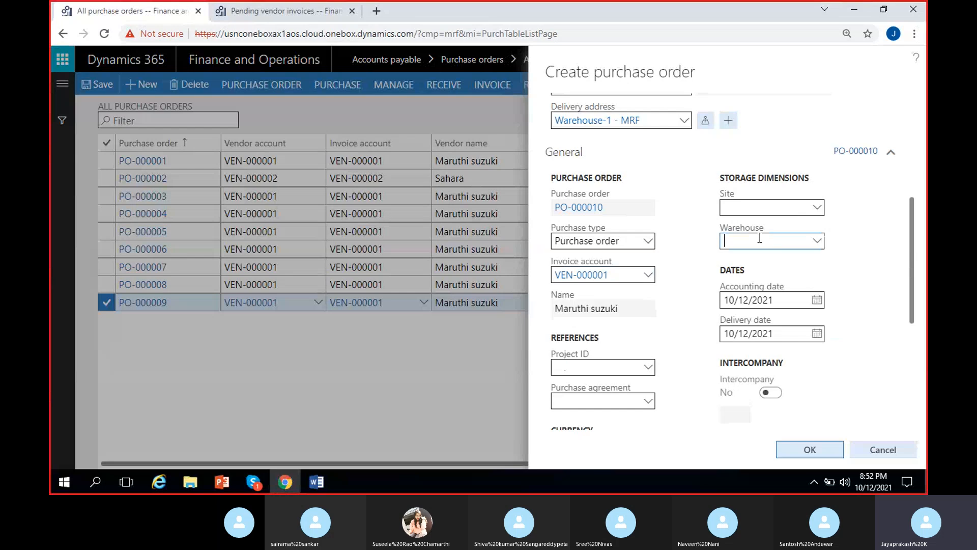
text(11)
click(833, 450)
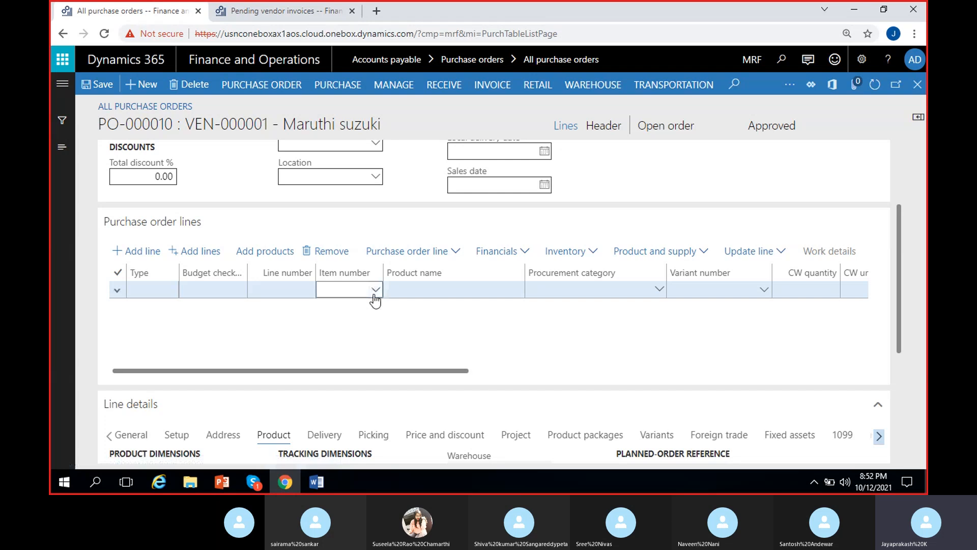
Enter item MRF-1 (Cycle) with a quantity of 10 on the new purchase order's first line.
click(375, 297)
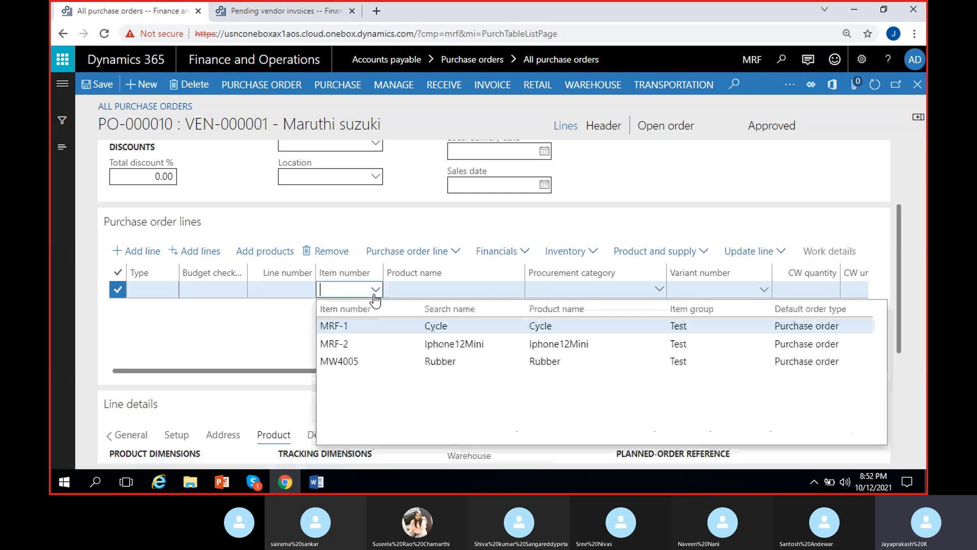
click(396, 325)
scroll(466, 345, right, 7)
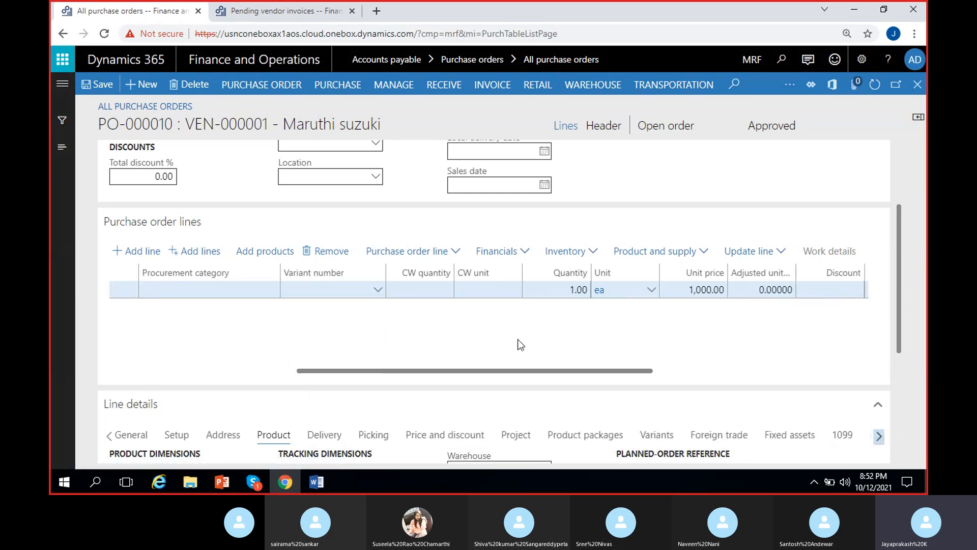
click(565, 290)
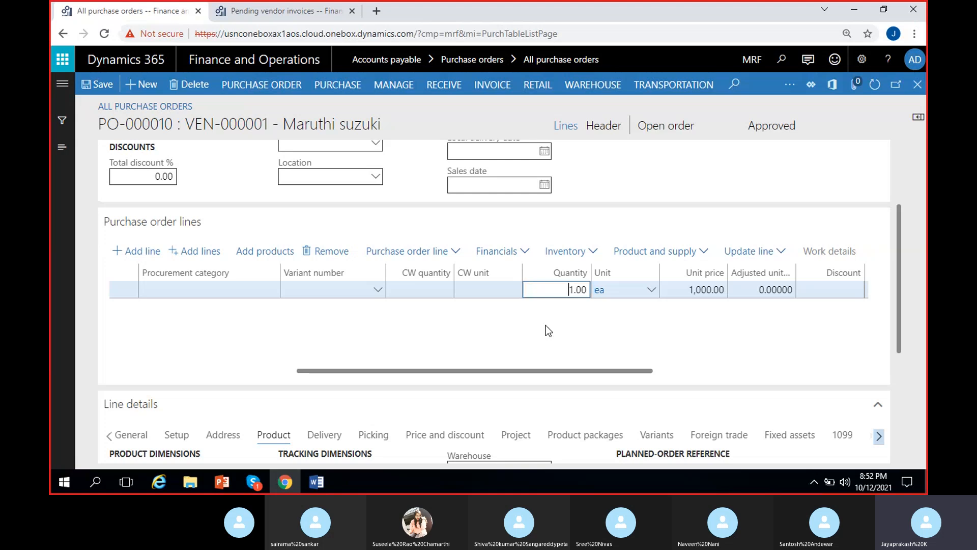
text(0)
click(547, 329)
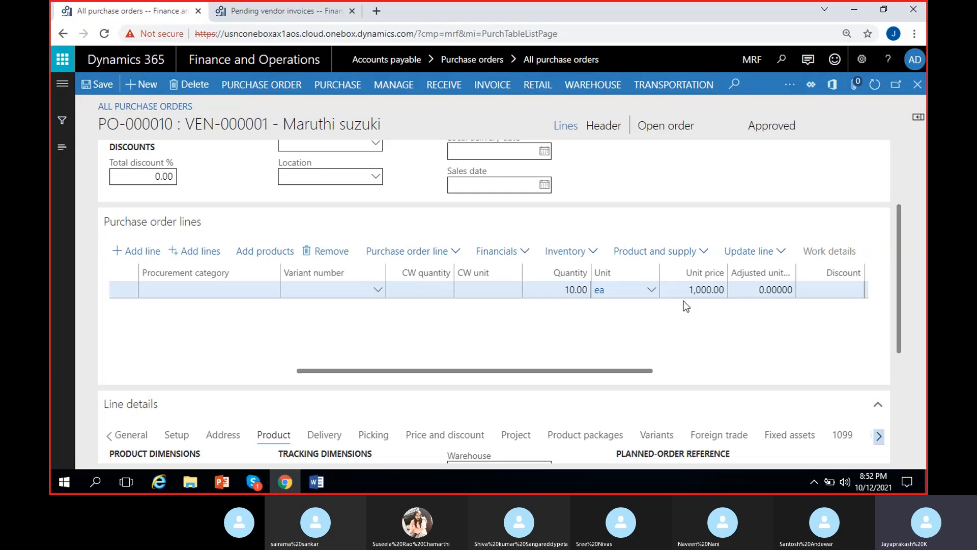
scroll(687, 334, right, 5)
scroll(611, 341, left, 2)
scroll(551, 341, left, 5)
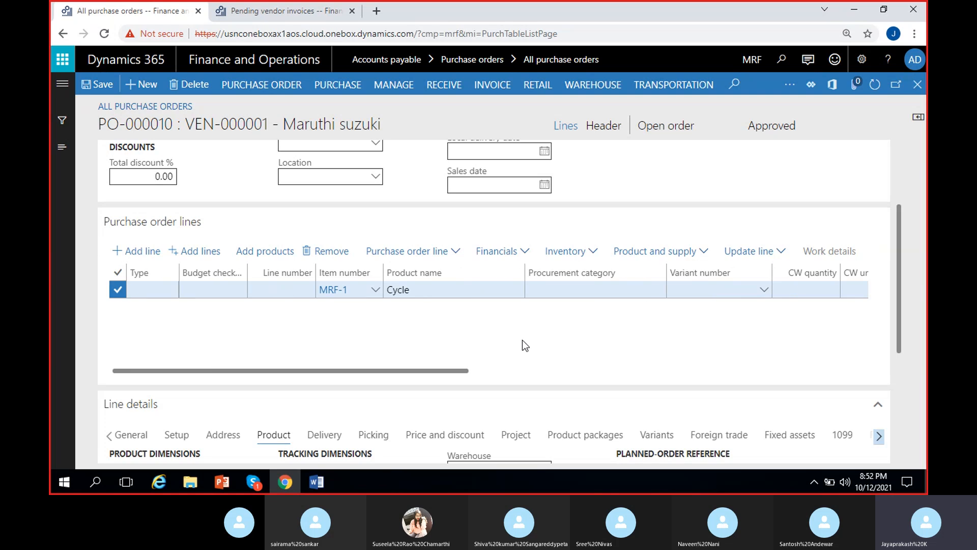
Add a second order line for item MRF-2 (Iphone12Mini) and choose its Black, 256GB product combination.
click(189, 329)
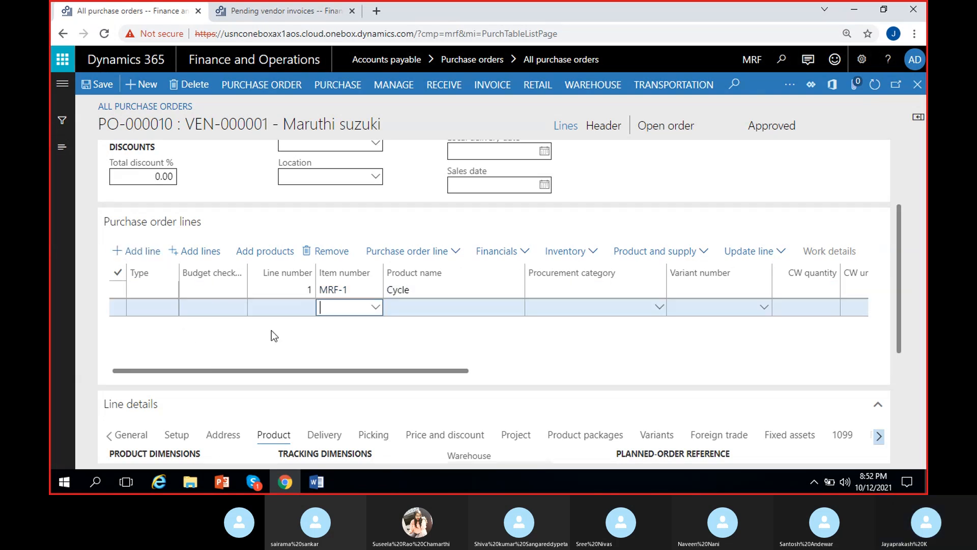
click(375, 308)
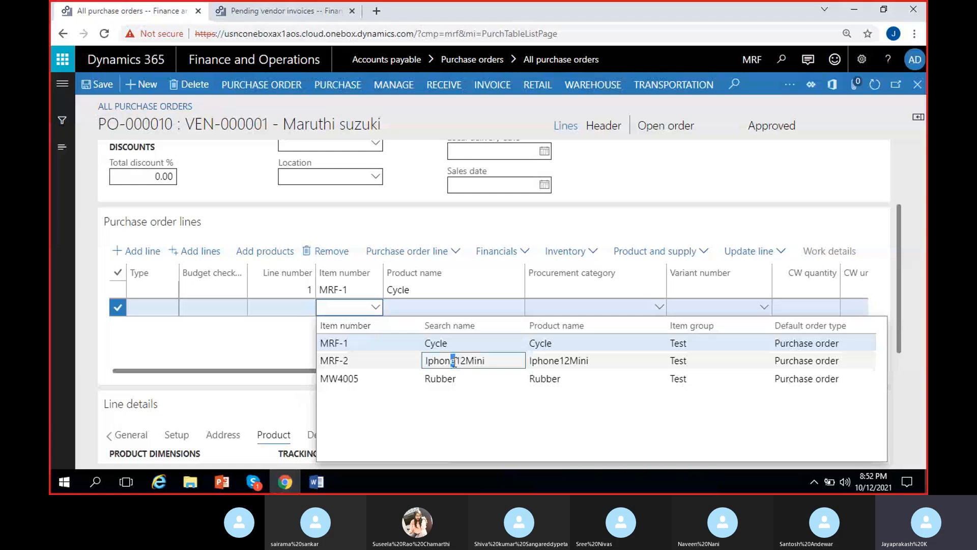
click(473, 360)
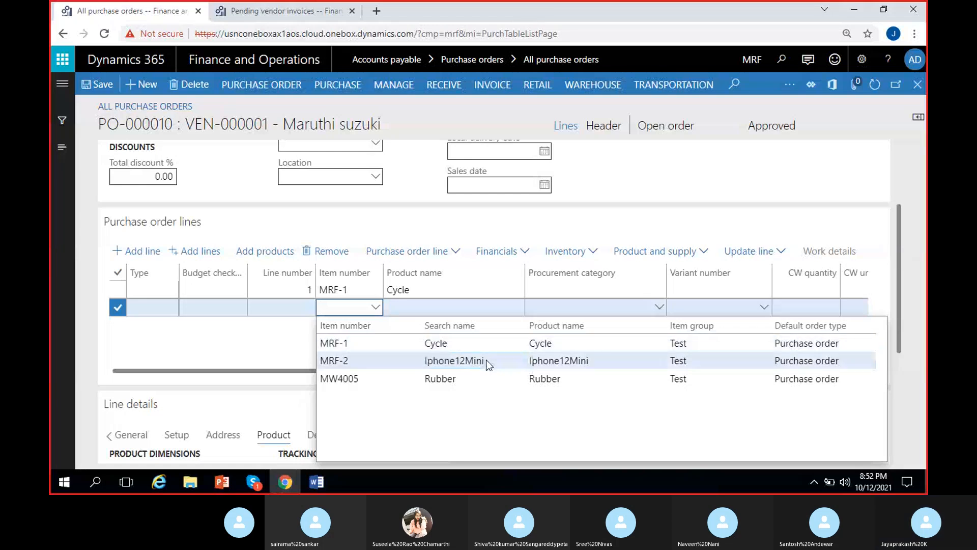
scroll(448, 334, right, 7)
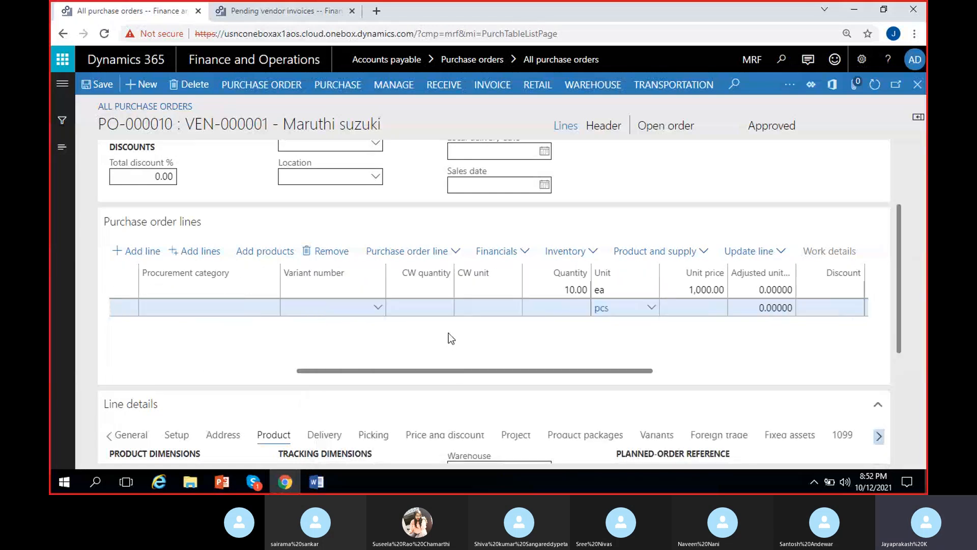
click(550, 309)
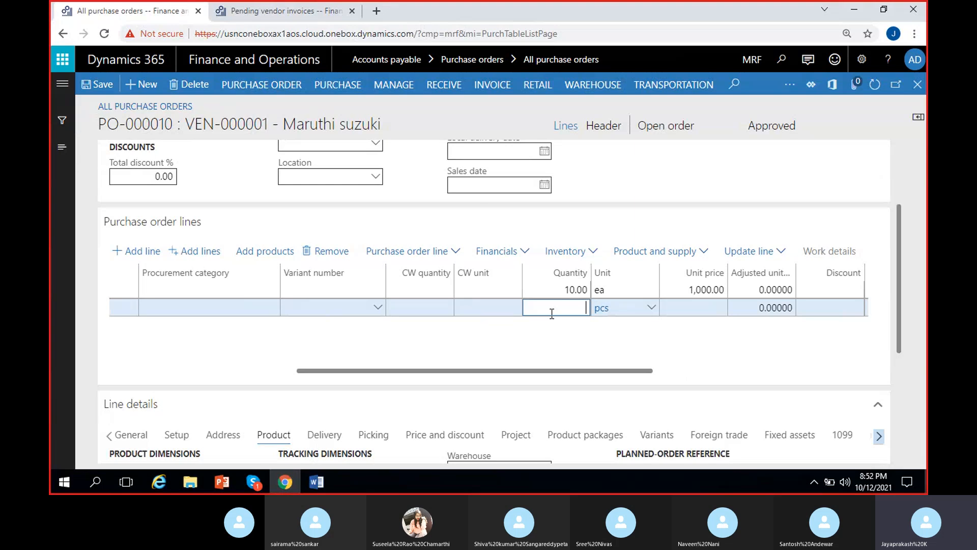
drag(896, 287, 786, 373)
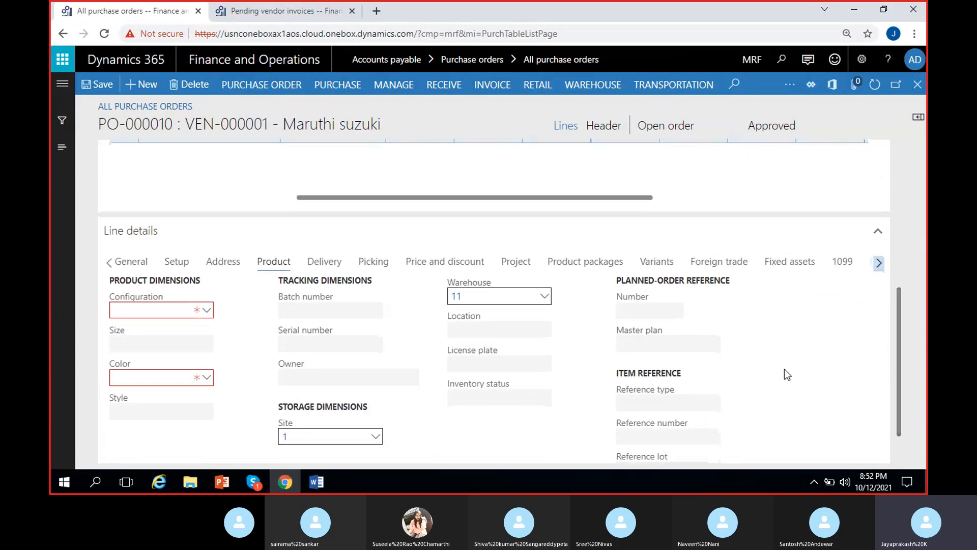
click(207, 381)
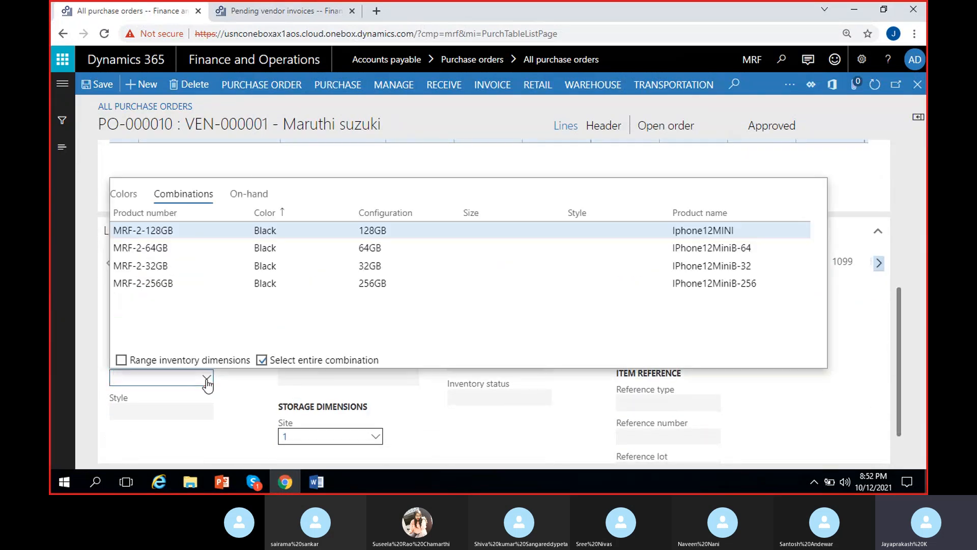
click(196, 283)
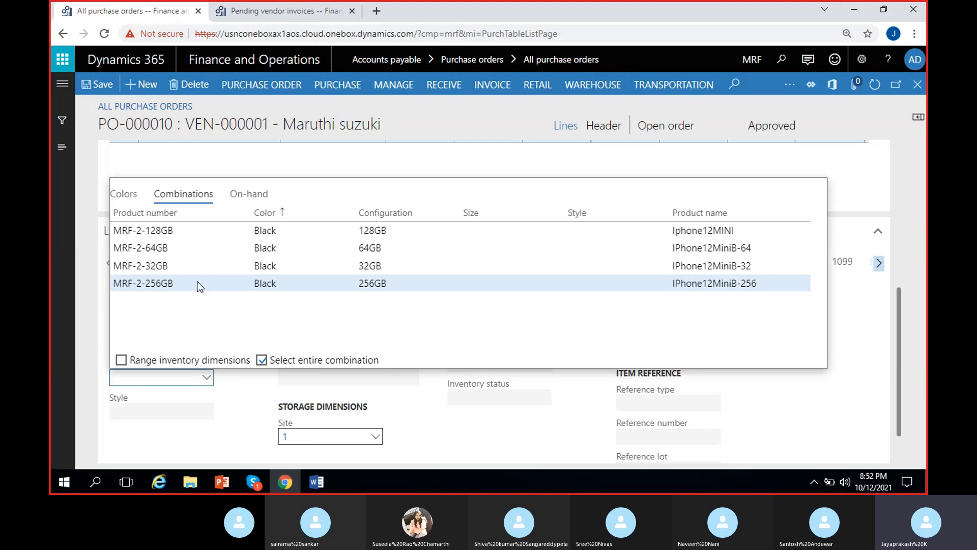
Set the Iphone12Mini line's quantity to 4 and its unit price to 15000.
scroll(249, 373, up, 3)
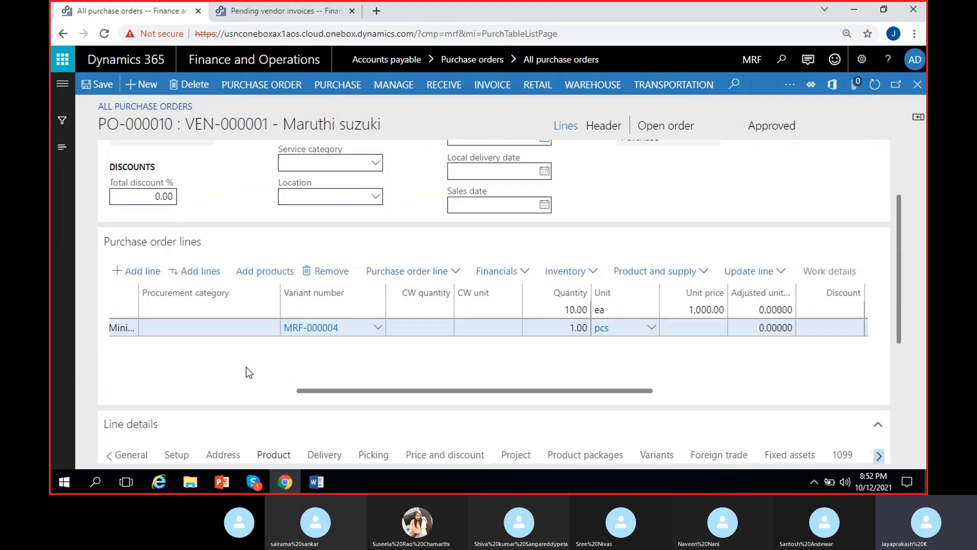
click(554, 333)
key(Delete)
text(4)
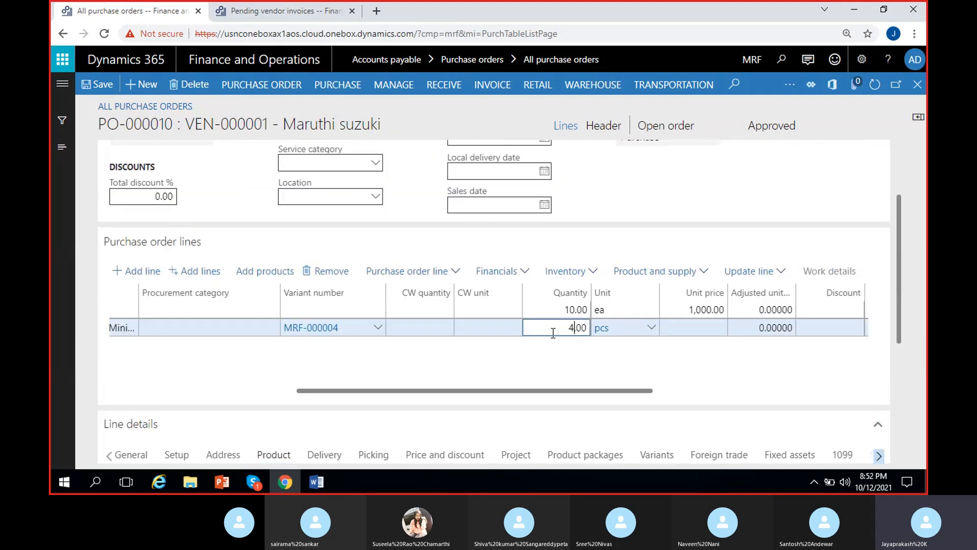
click(591, 344)
click(683, 331)
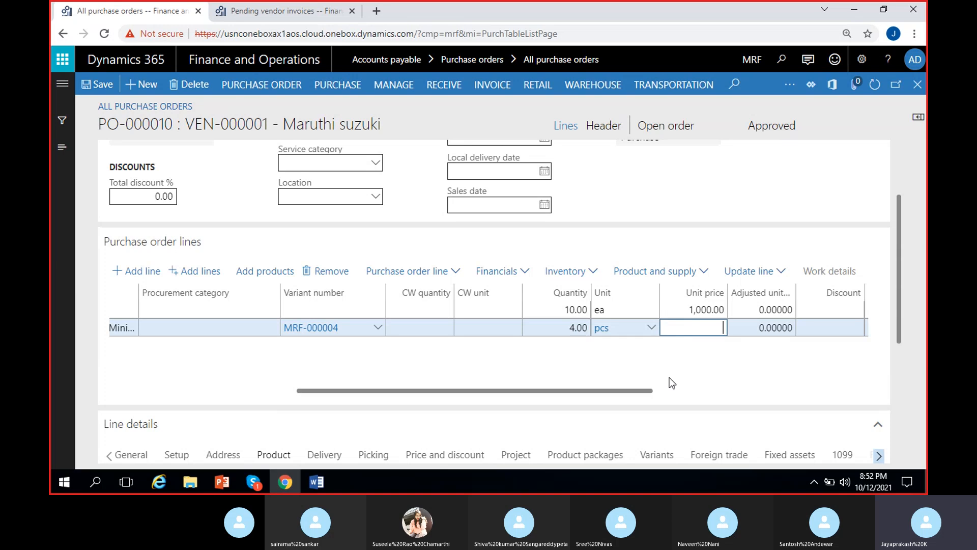
text(15000)
click(669, 377)
scroll(639, 370, right, 4)
click(778, 347)
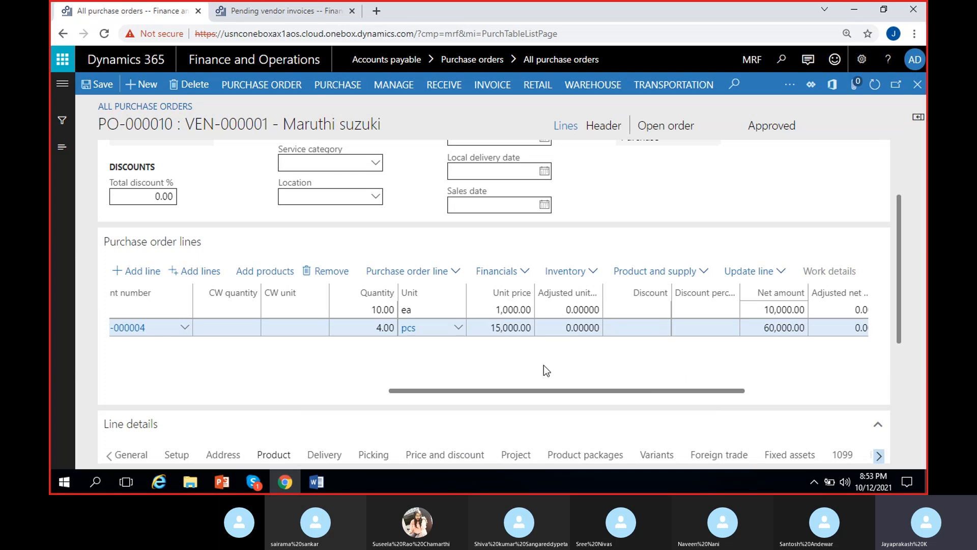
Narrow the Procurement category column in the purchase order lines grid.
scroll(544, 365, left, 2)
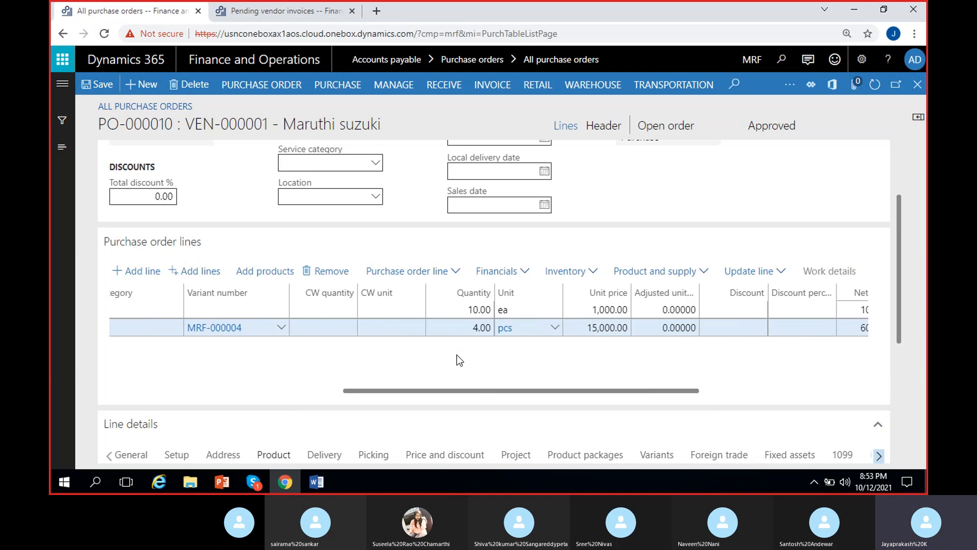
scroll(395, 362, left, 4)
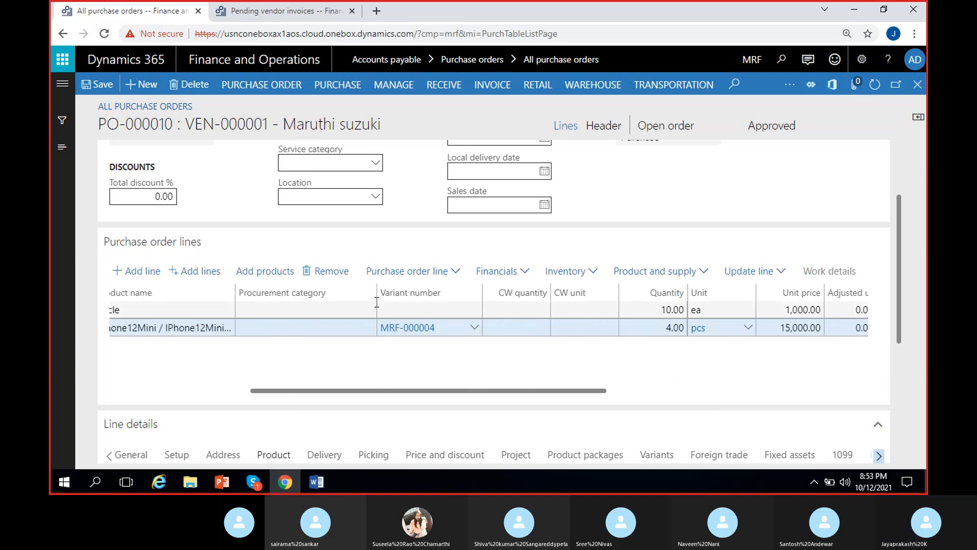
drag(377, 303, 310, 303)
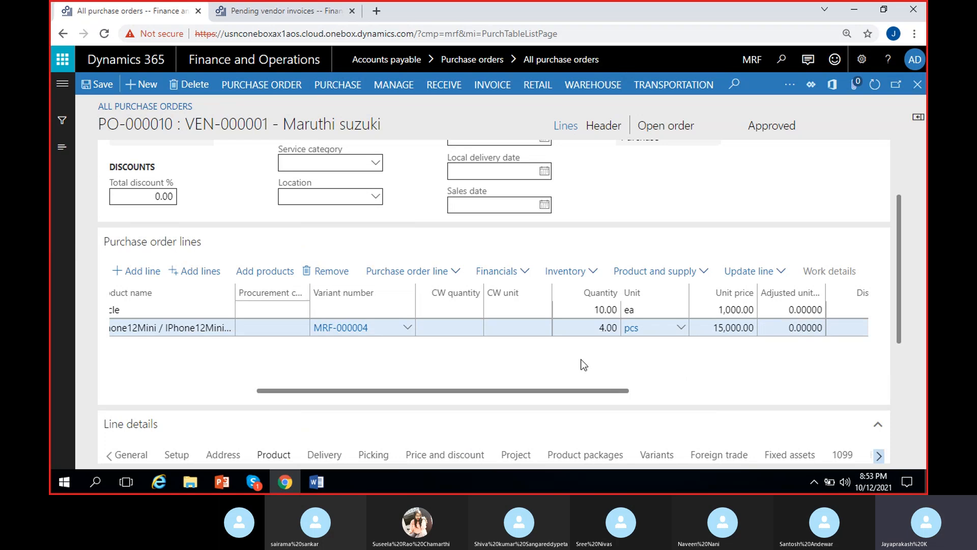
scroll(588, 365, right, 2)
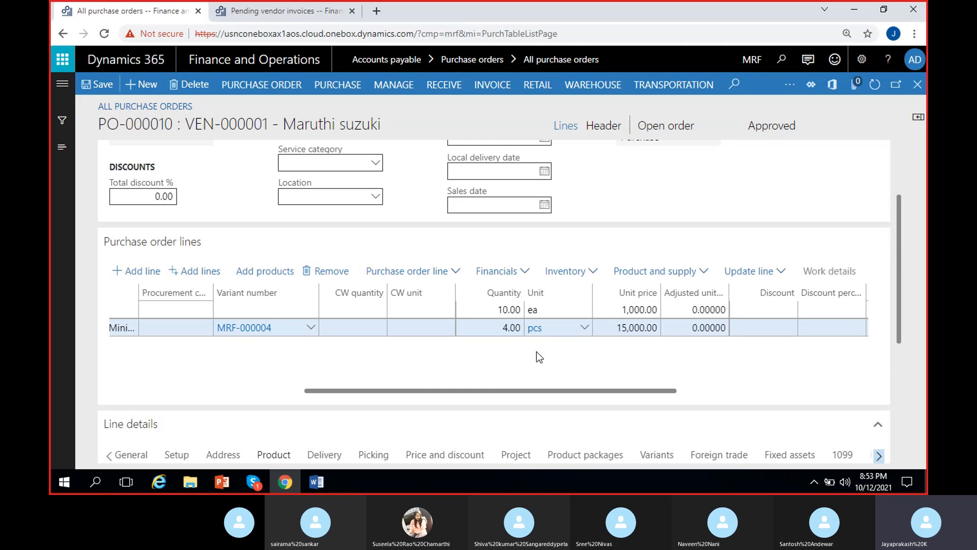
Set the order header's financial dimensions to Customers 900, MRF_Costcenter CC/1, MRF_Department 200 and MRF_Location 100.
click(615, 130)
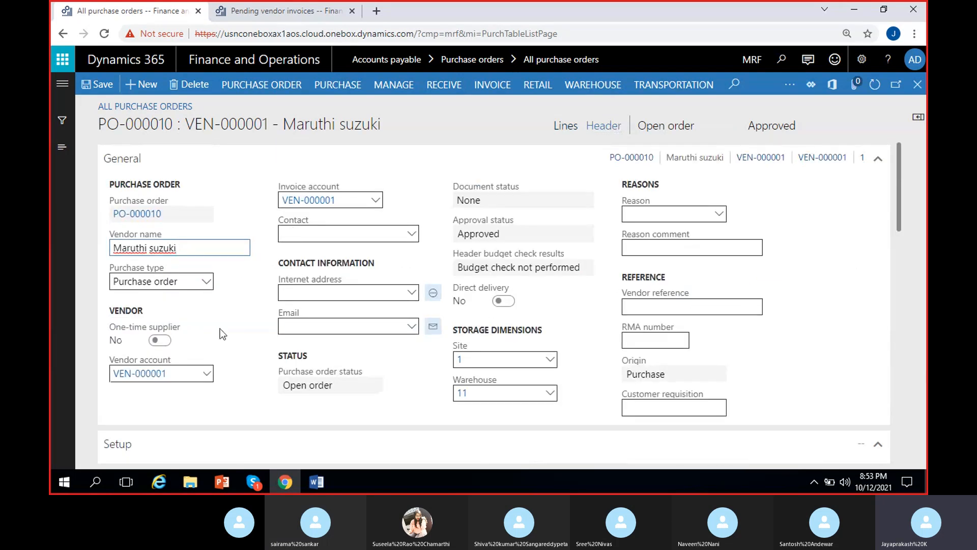
scroll(220, 330, down, 7)
scroll(220, 328, down, 5)
click(246, 345)
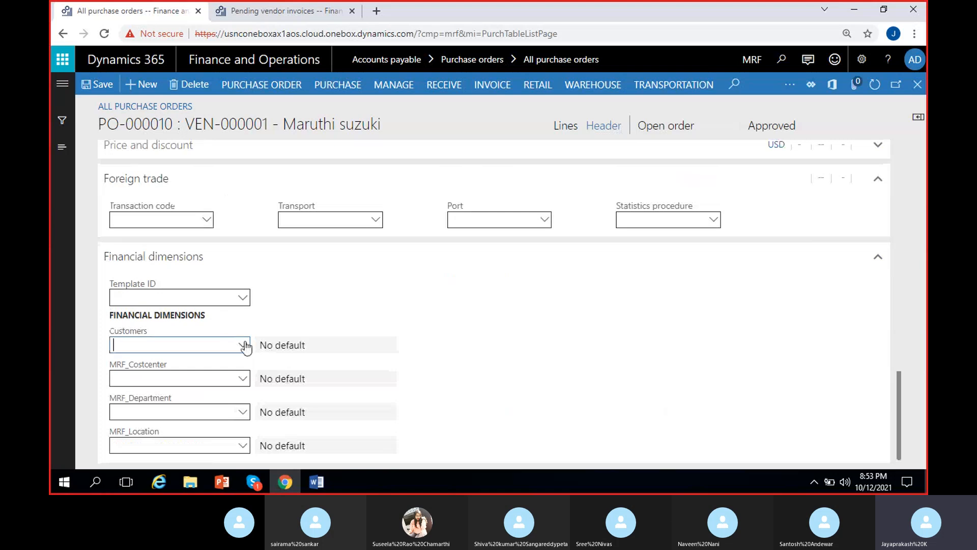
click(247, 345)
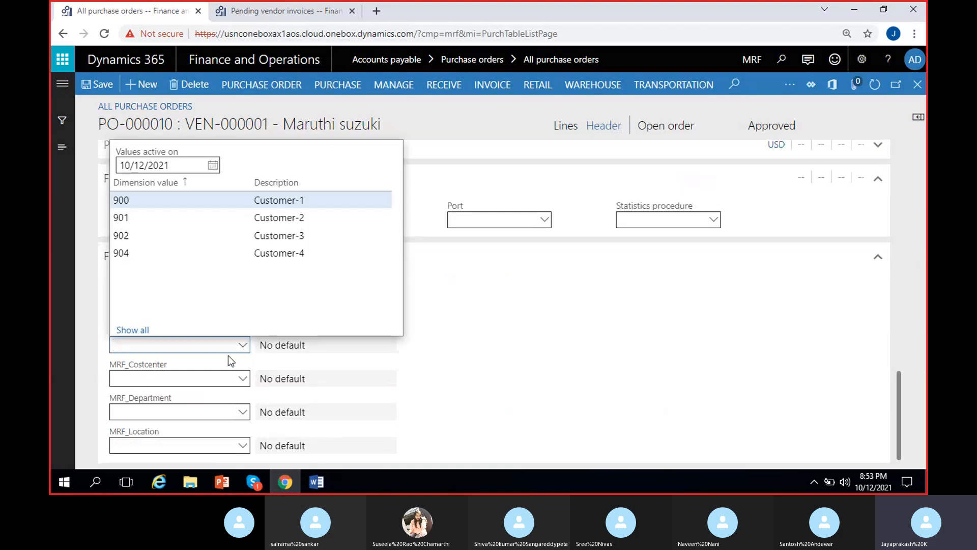
key(Tab)
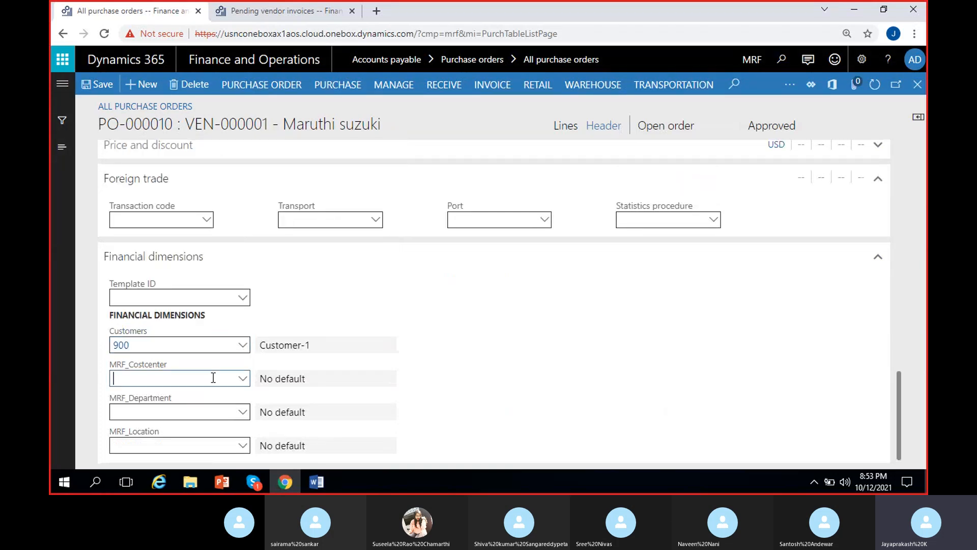
click(243, 380)
key(Tab)
click(245, 411)
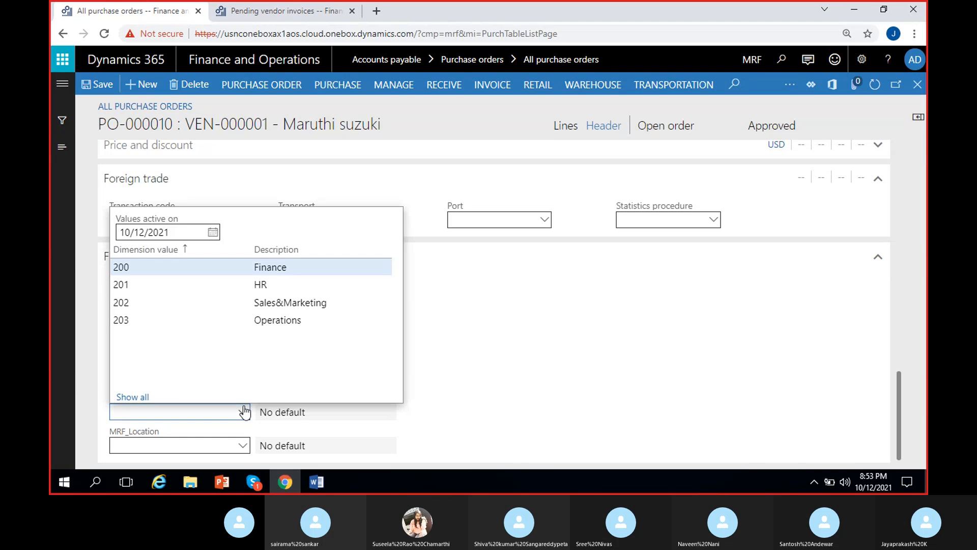
key(Tab)
click(243, 445)
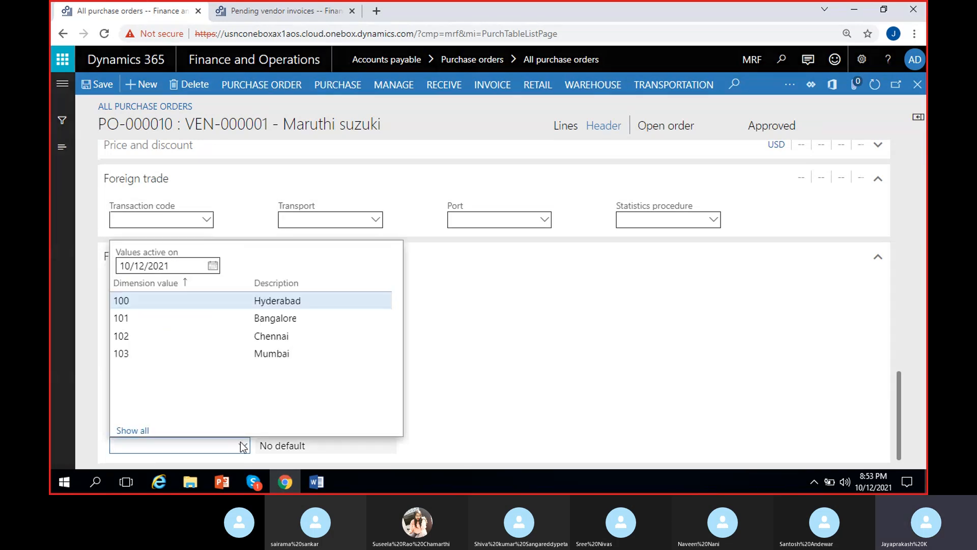
key(Tab)
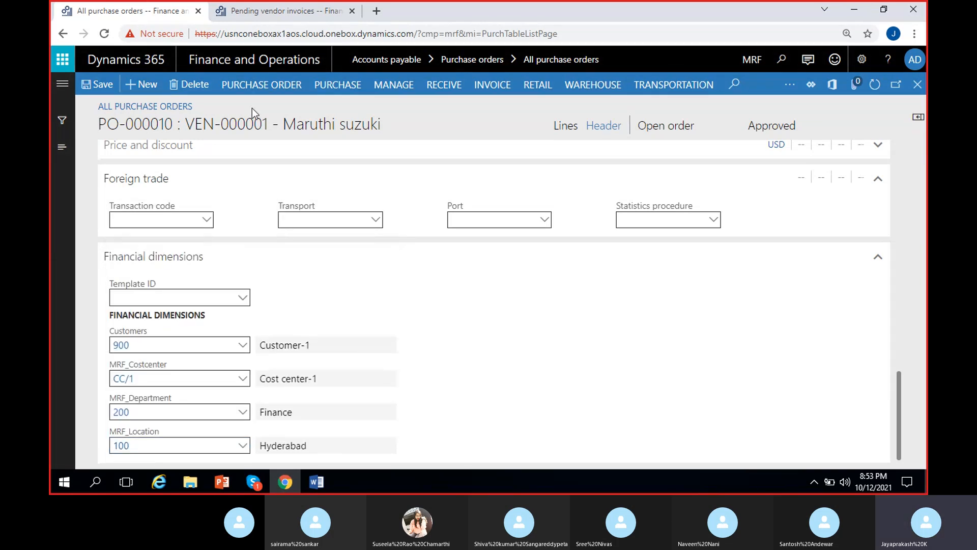
Save the purchase order and apply the header's financial dimension changes to its order lines.
click(99, 85)
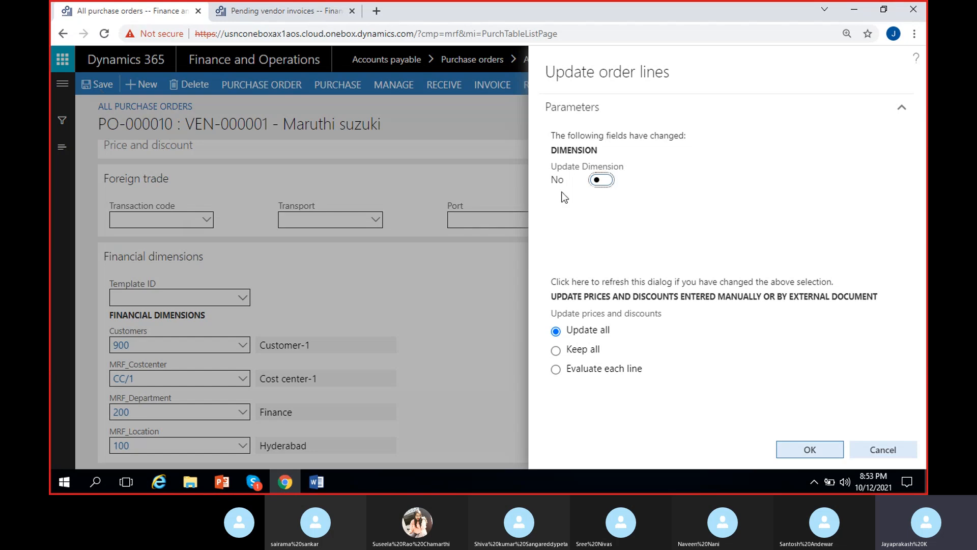
click(601, 179)
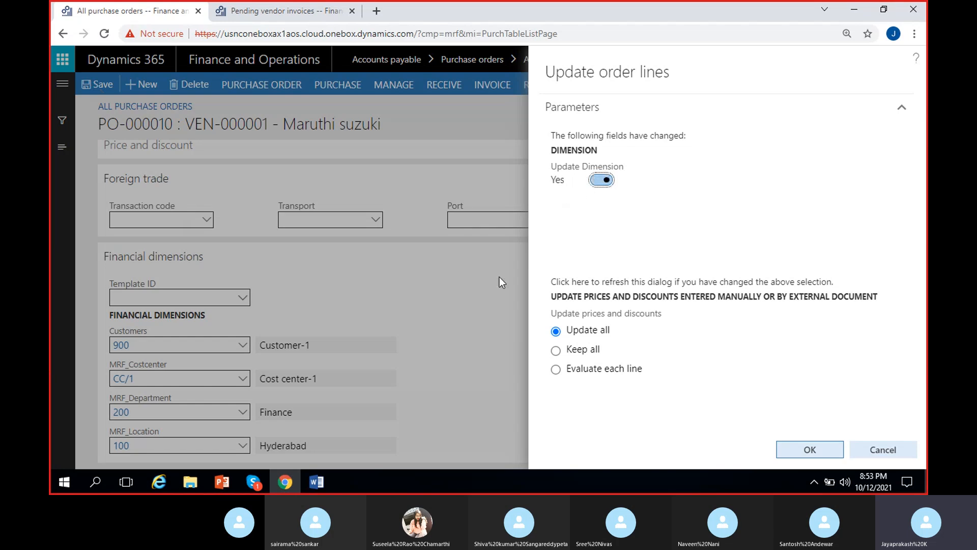
click(809, 450)
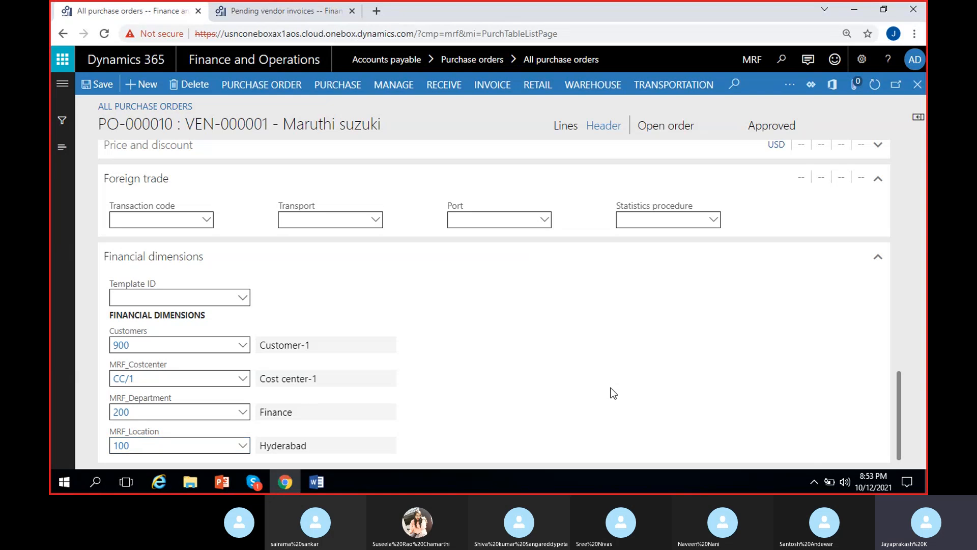
scroll(520, 376, up, 10)
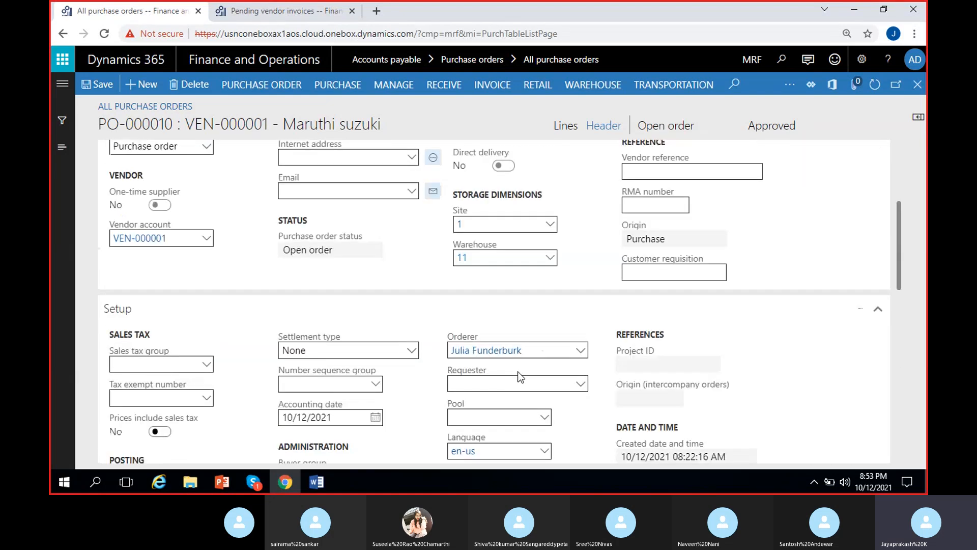
scroll(520, 377, up, 3)
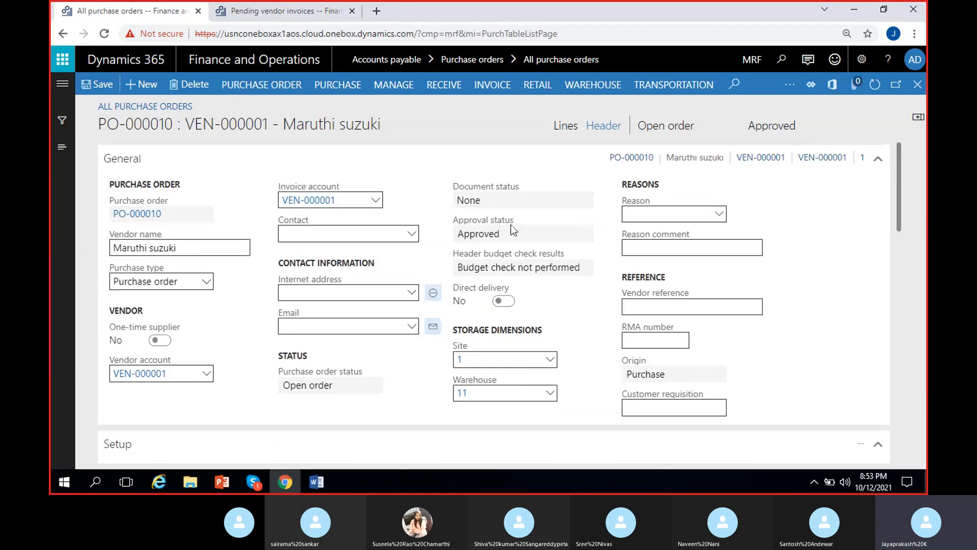
click(97, 85)
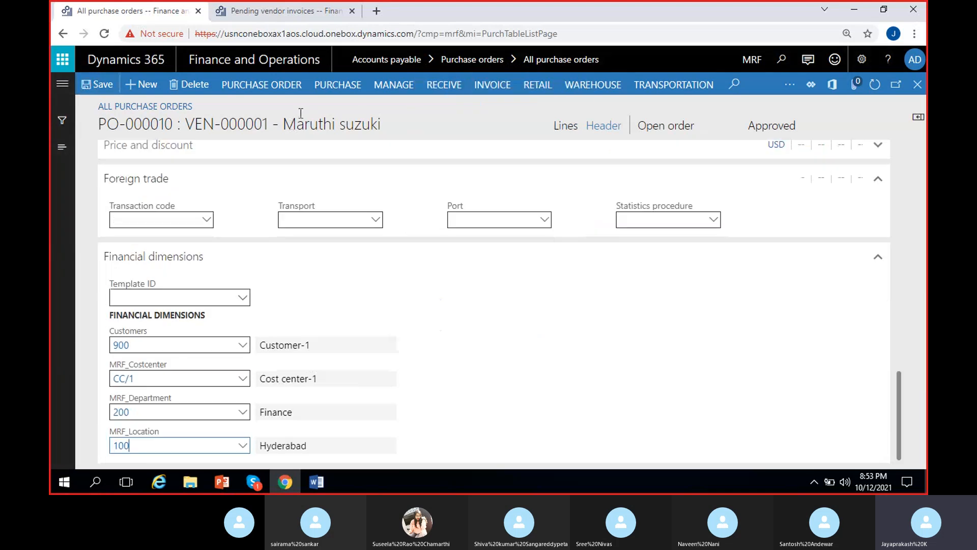
Confirm the purchase order and dismiss the completion message.
click(326, 95)
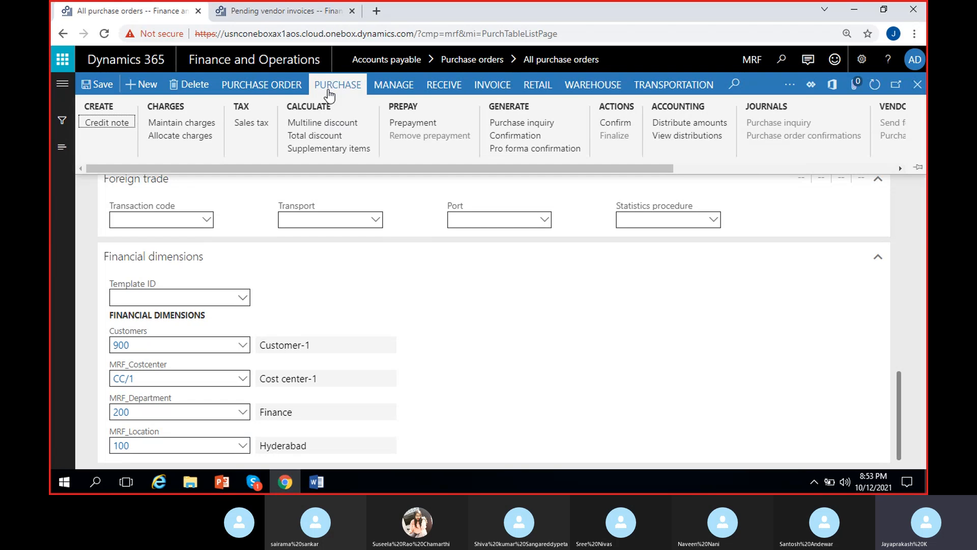
click(604, 121)
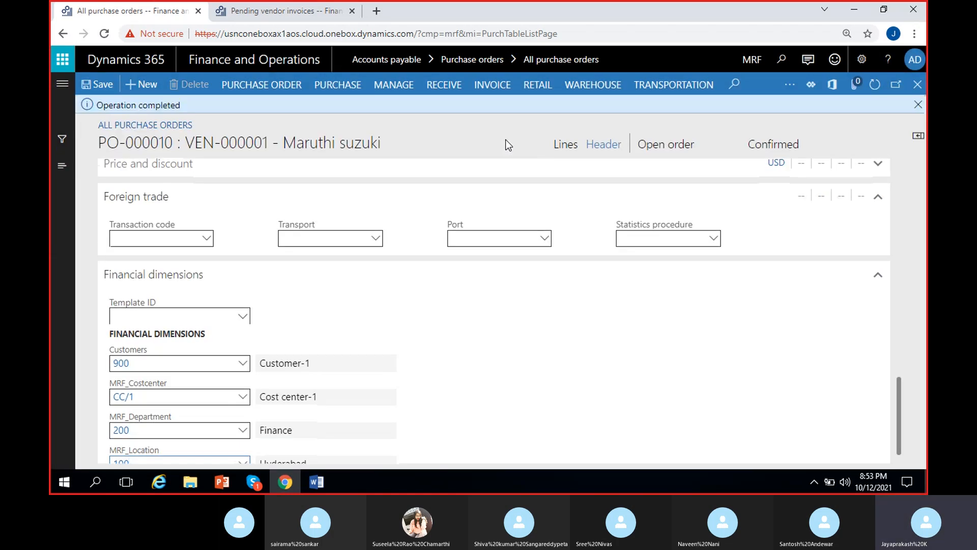
click(916, 107)
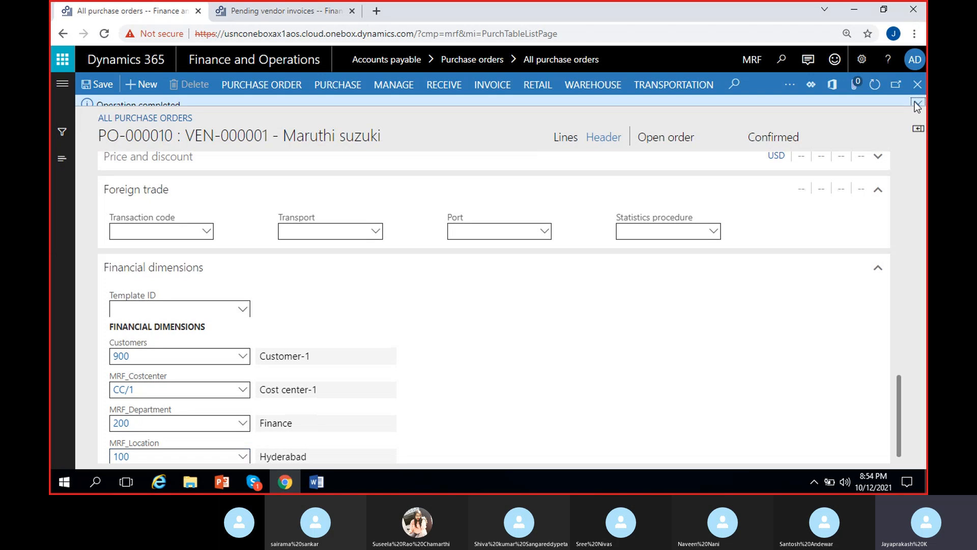
Start a product receipt for the purchase order and set its product receipt number to PRN-10.
click(442, 87)
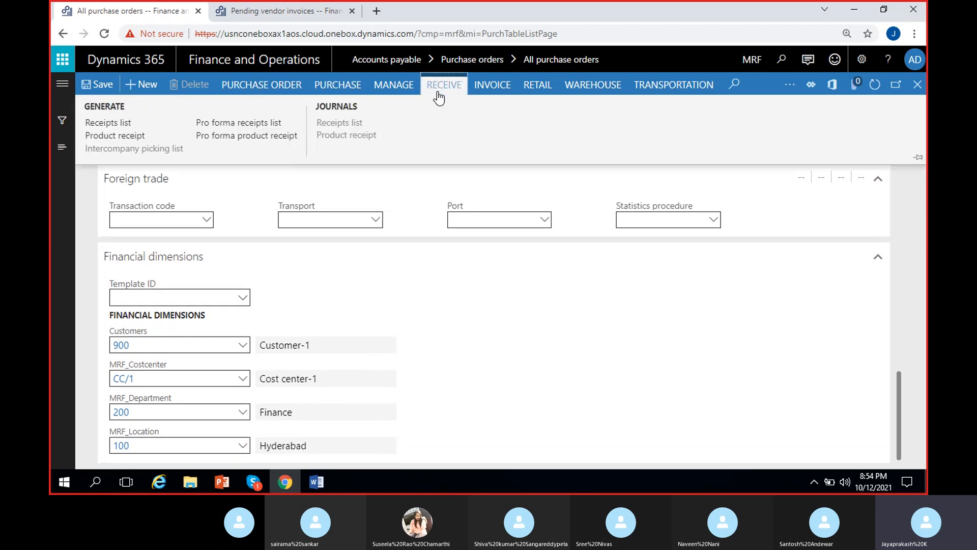
click(114, 135)
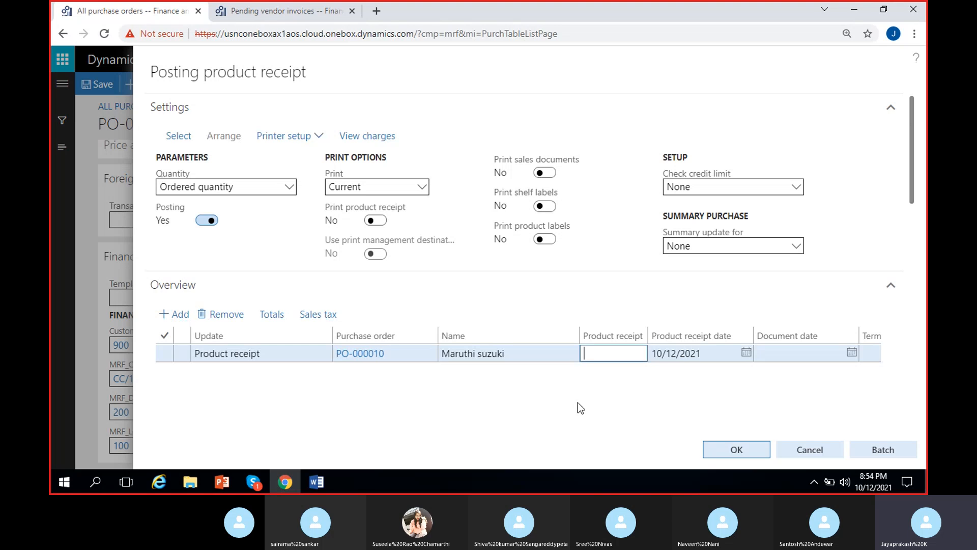
text(RN-10)
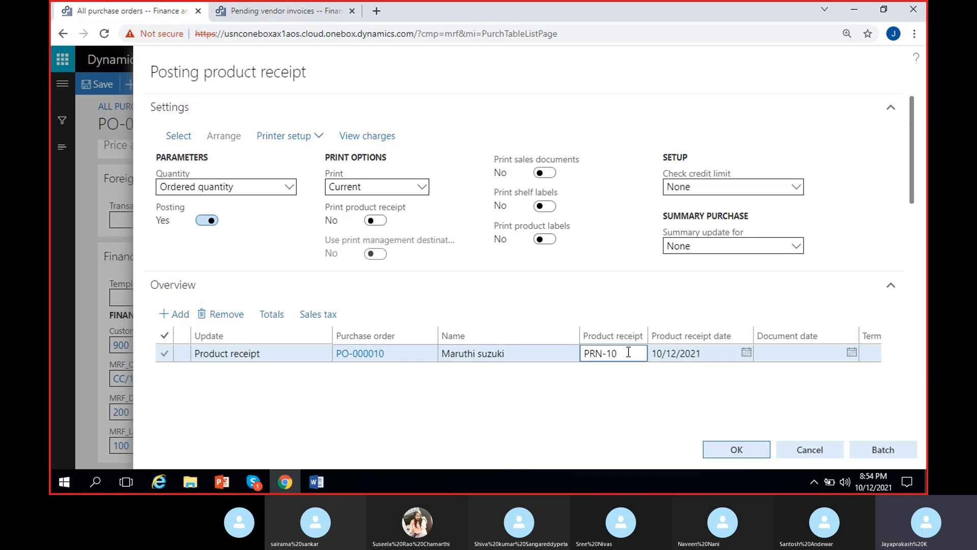
click(631, 386)
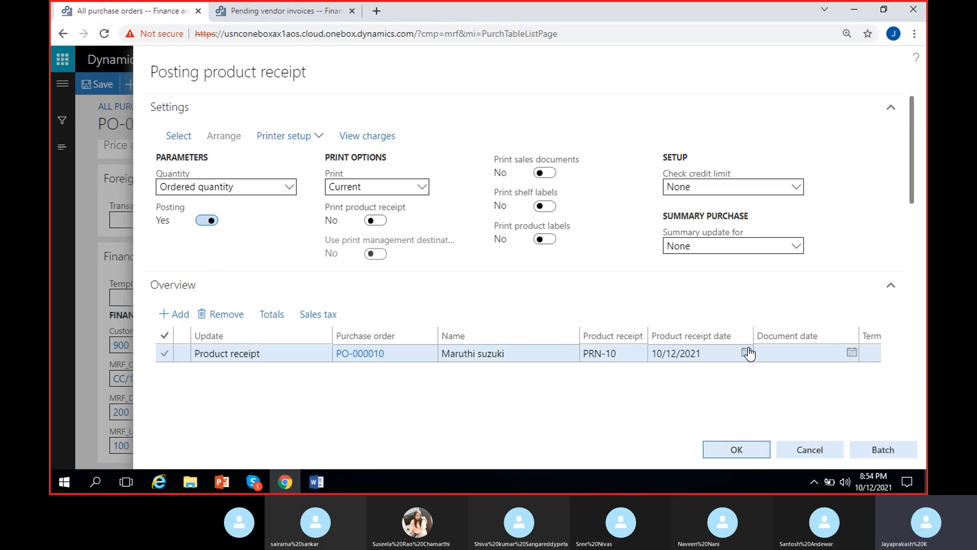
Delete the IPhone12MiniB-256 line from the product receipt's lines and confirm the deletion.
scroll(912, 173, down, 2)
scroll(909, 190, down, 2)
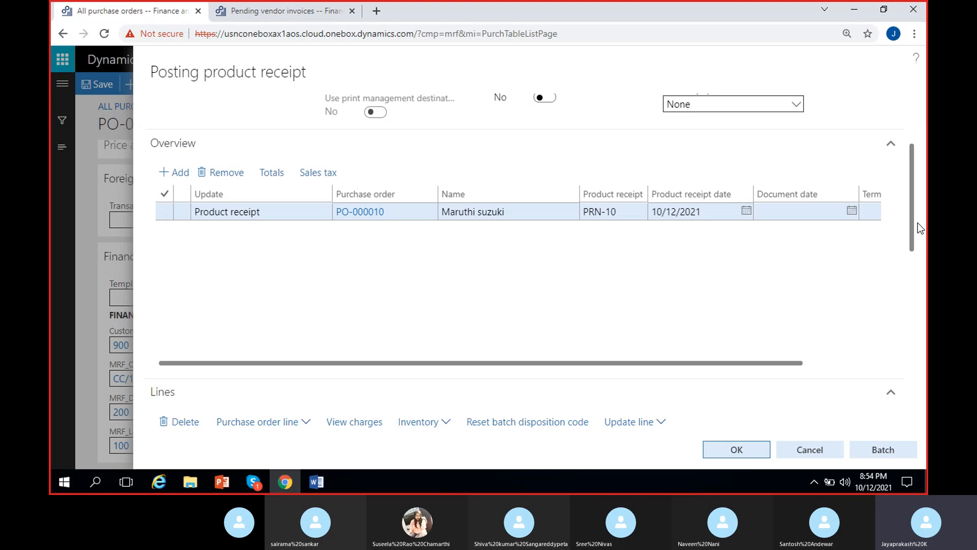
scroll(914, 197, down, 3)
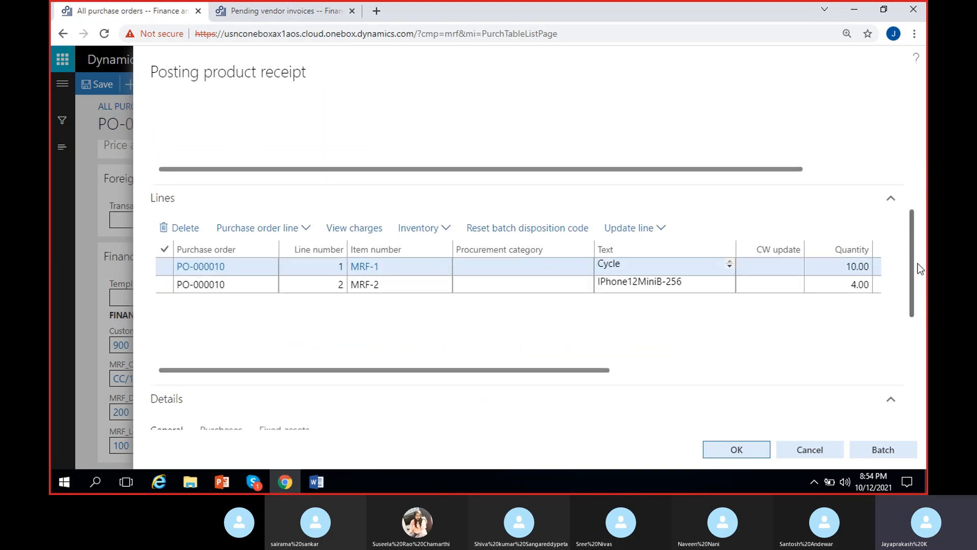
click(781, 275)
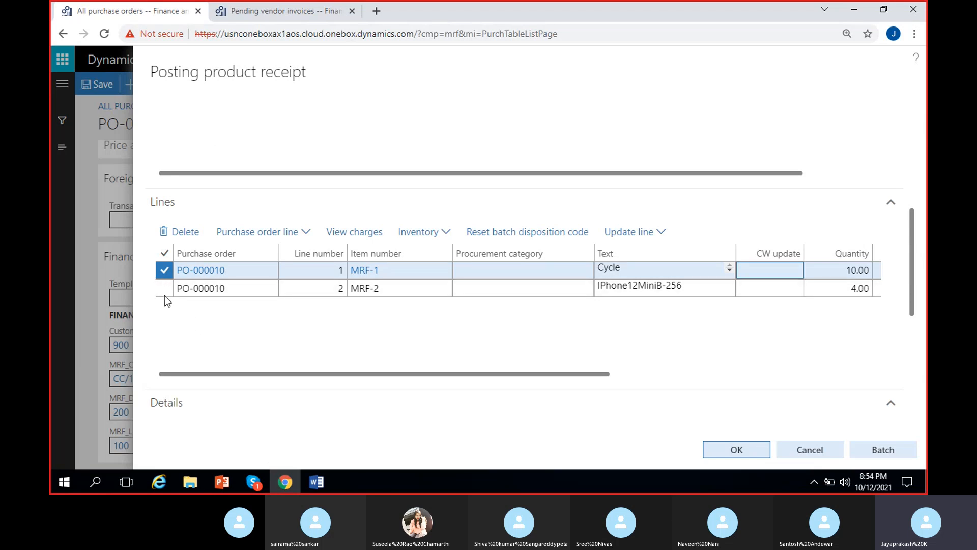
click(162, 273)
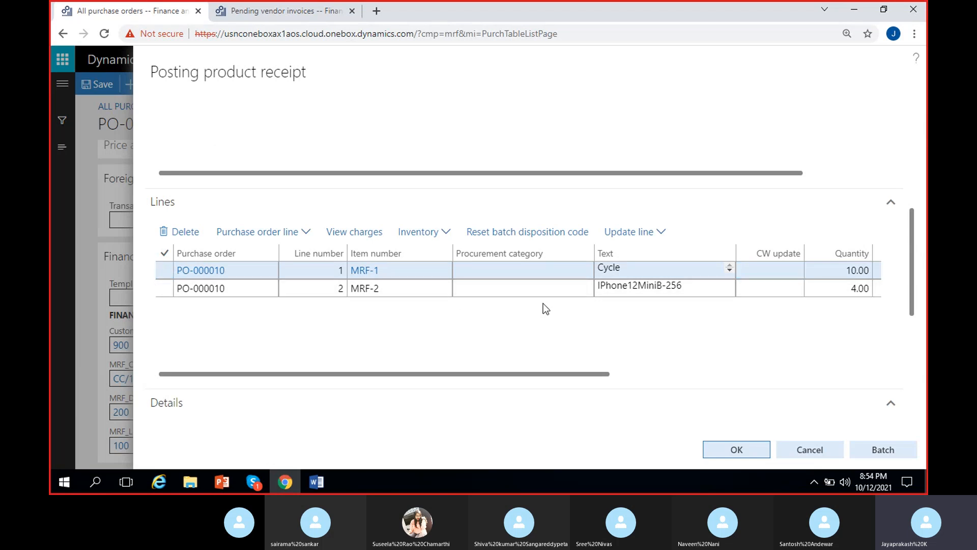
click(515, 288)
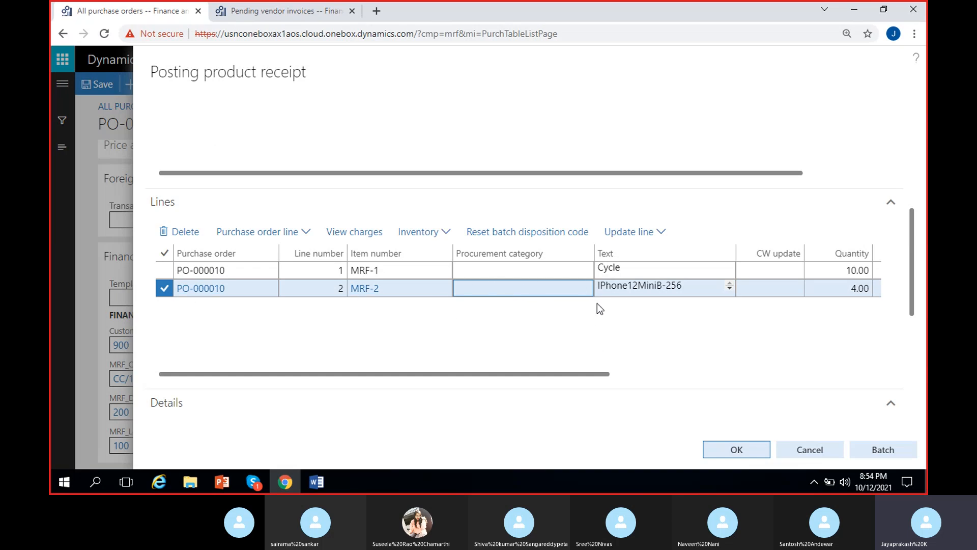
click(168, 232)
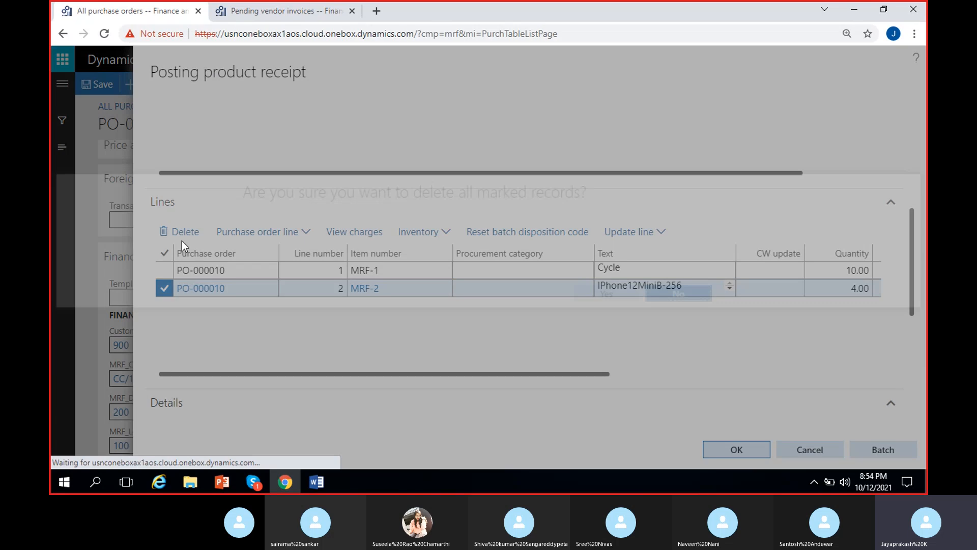
click(606, 296)
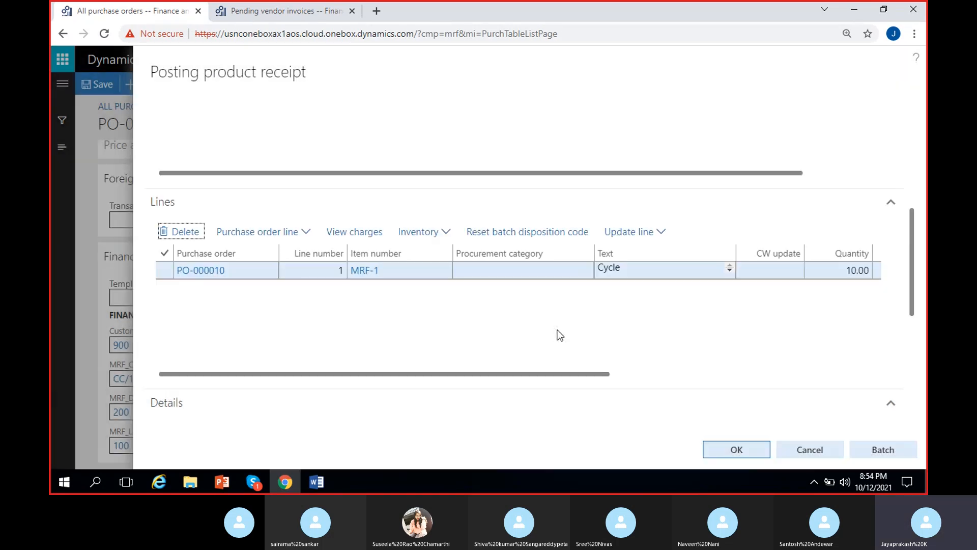
Review the remaining Cycle line, post product receipt PRN-10 and dismiss the completion message.
click(321, 270)
click(164, 270)
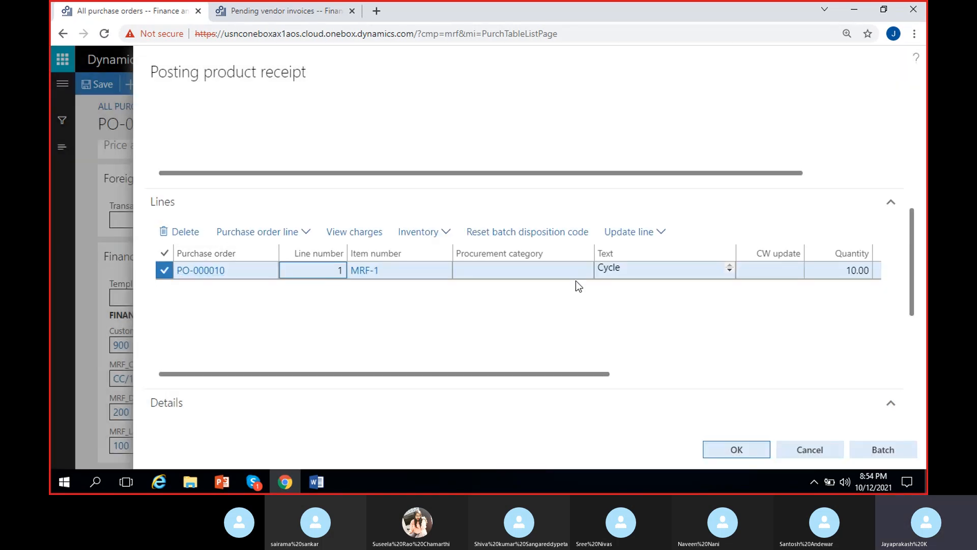
mouse_move(913, 227)
mouse_down()
mouse_move(917, 110)
mouse_move(914, 244)
mouse_up()
drag(590, 348, 711, 291)
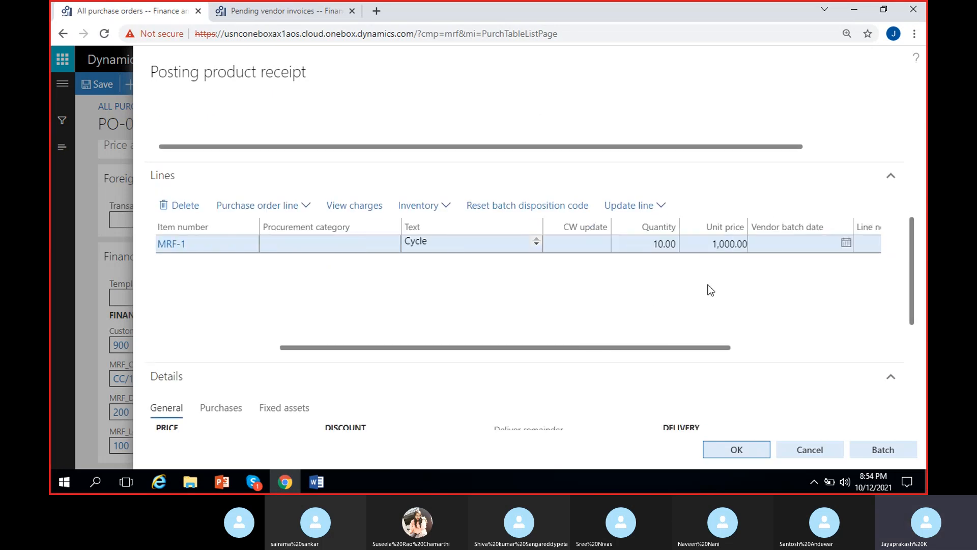
scroll(526, 244, up, 4)
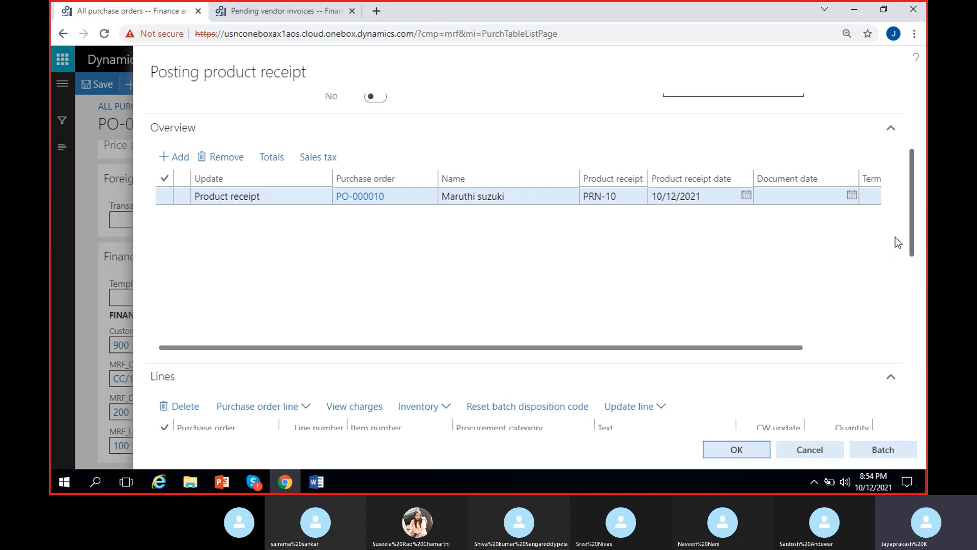
click(738, 450)
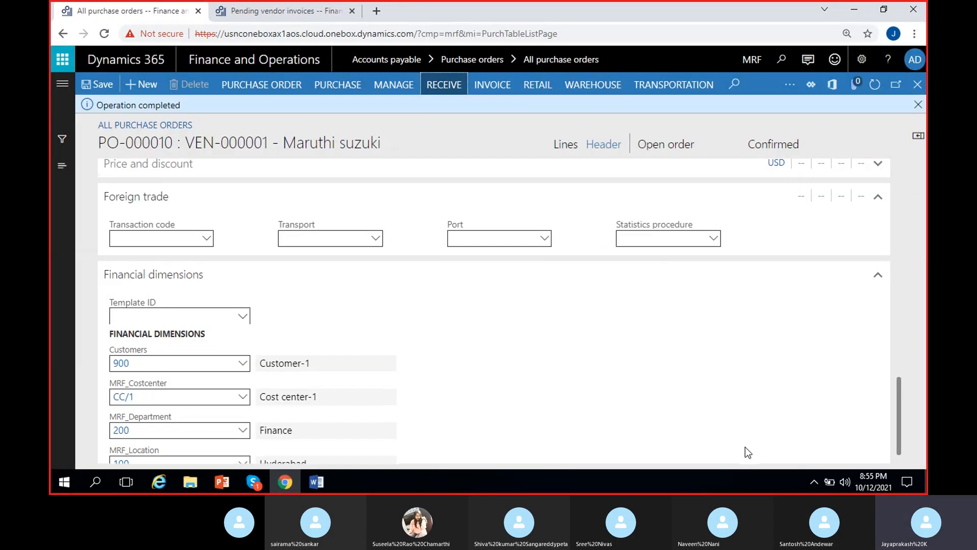
click(917, 108)
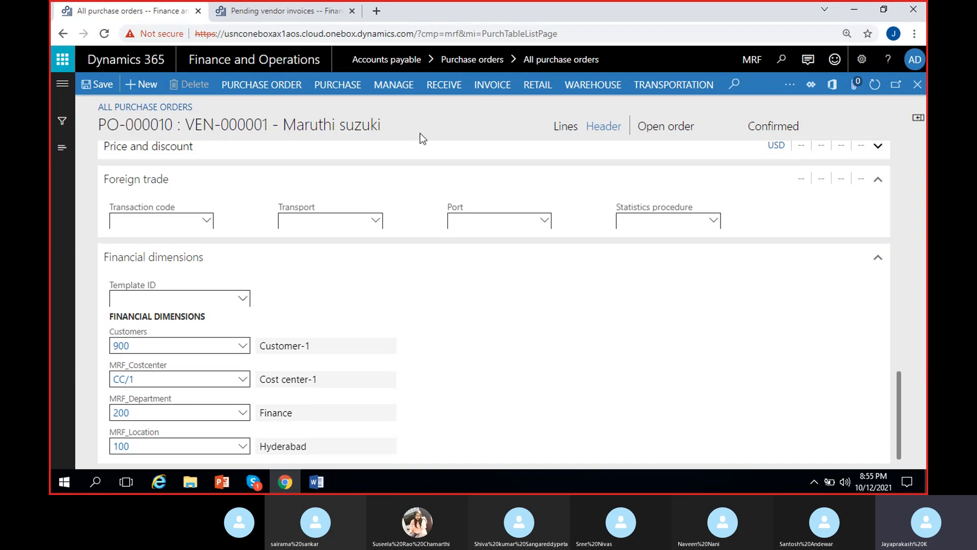
Open the order's product receipt journal and start a correction of receipt PRN-10.
click(454, 89)
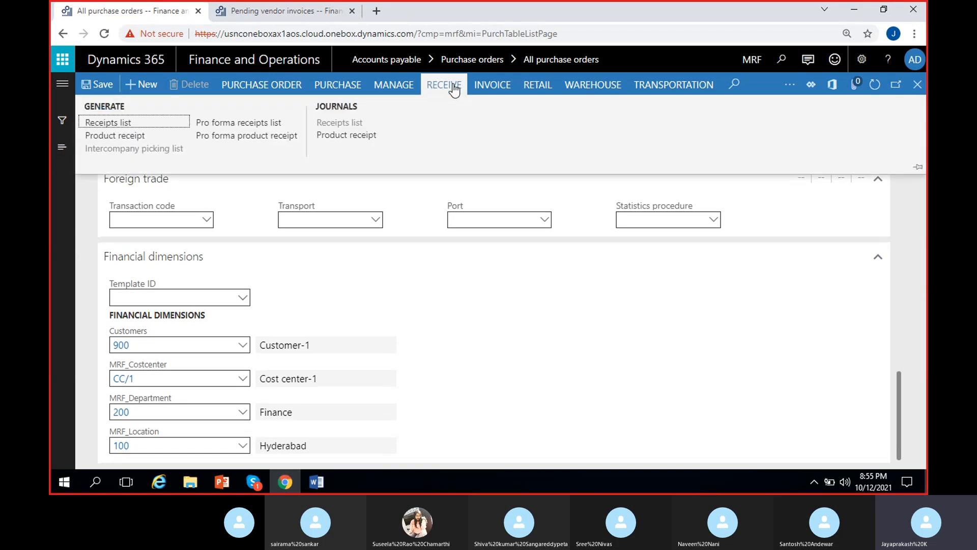
click(376, 136)
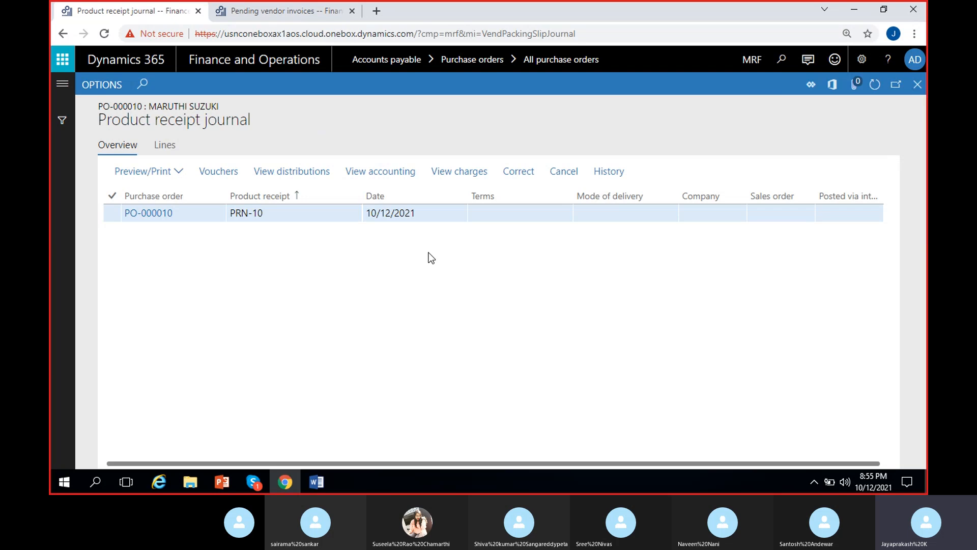
click(458, 212)
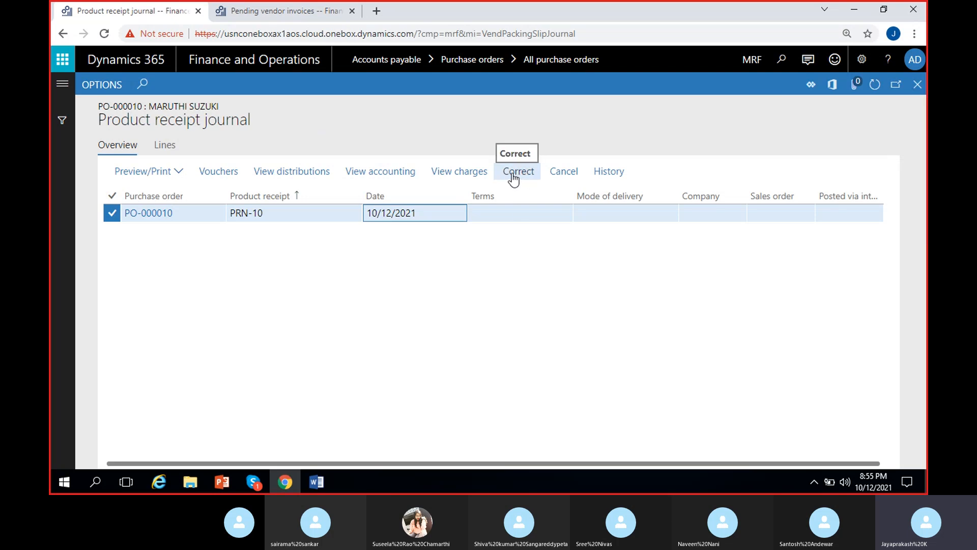
click(482, 215)
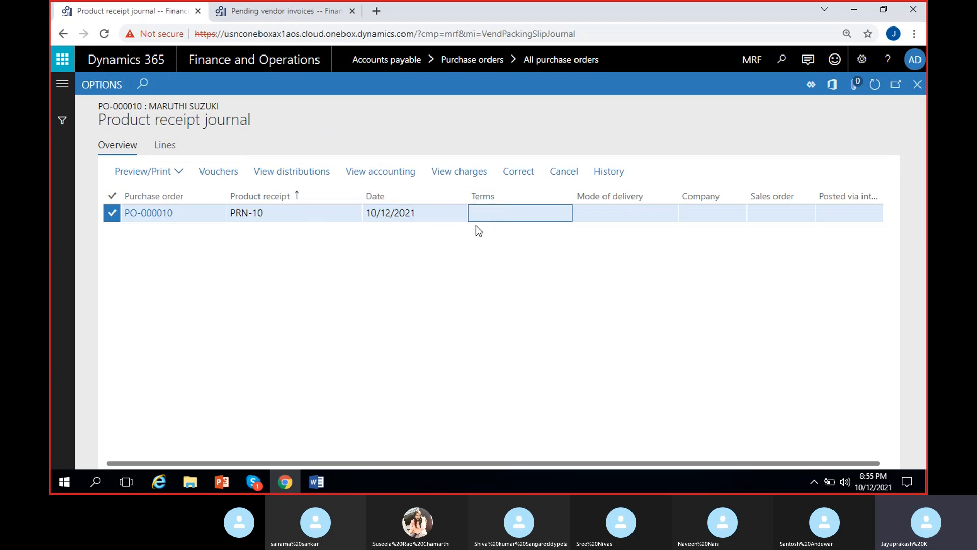
click(512, 177)
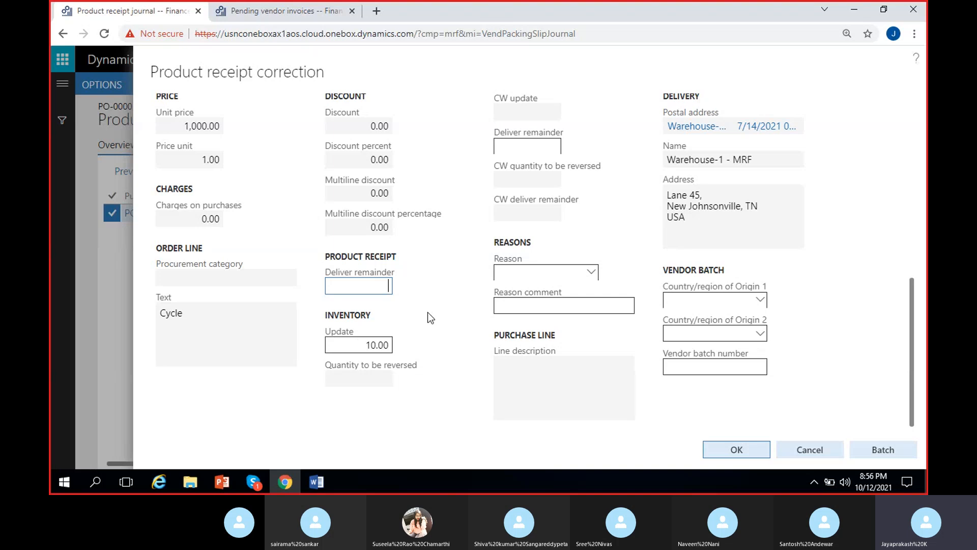
Set the product receipt's Deliver remainder for the Cycle line to 2 in the receipt correction.
scroll(428, 313, up, 2)
scroll(407, 336, down, 2)
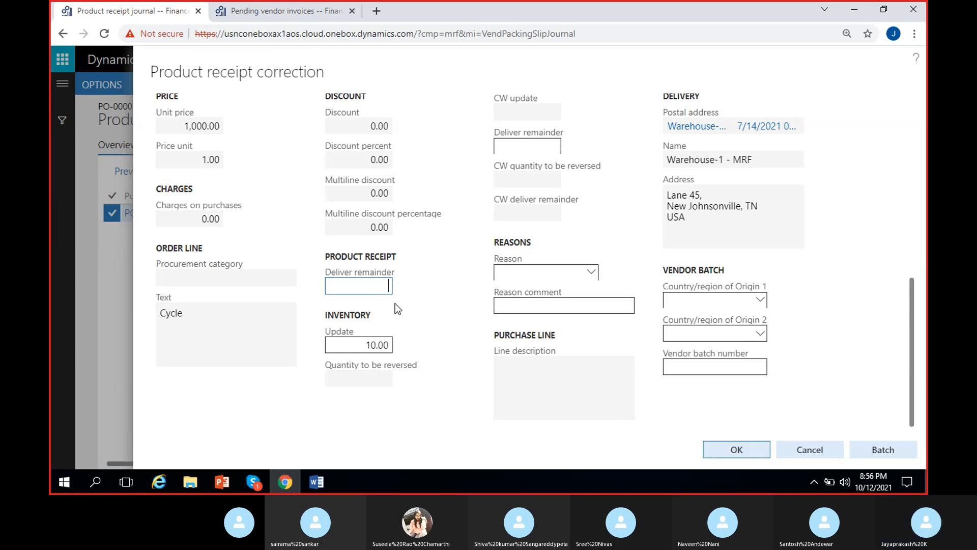
click(392, 286)
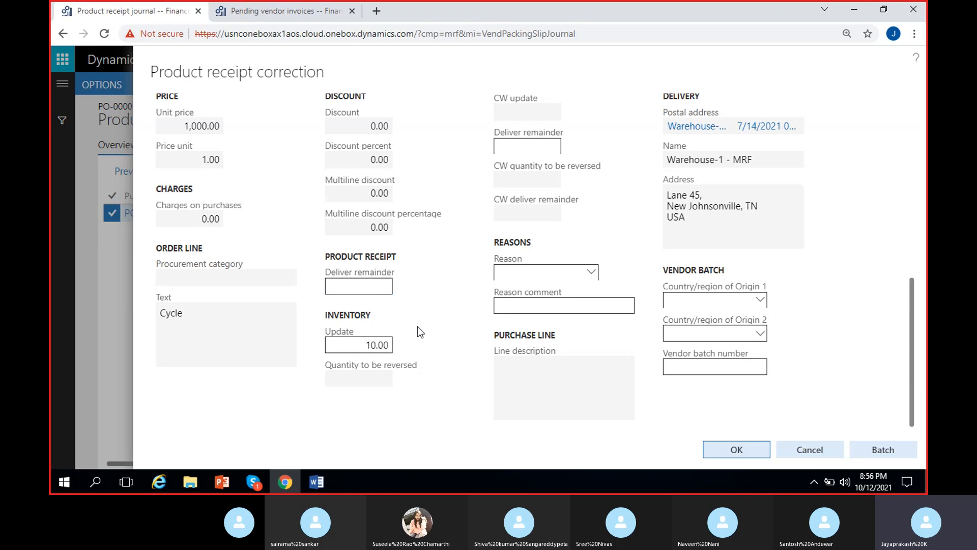
click(386, 344)
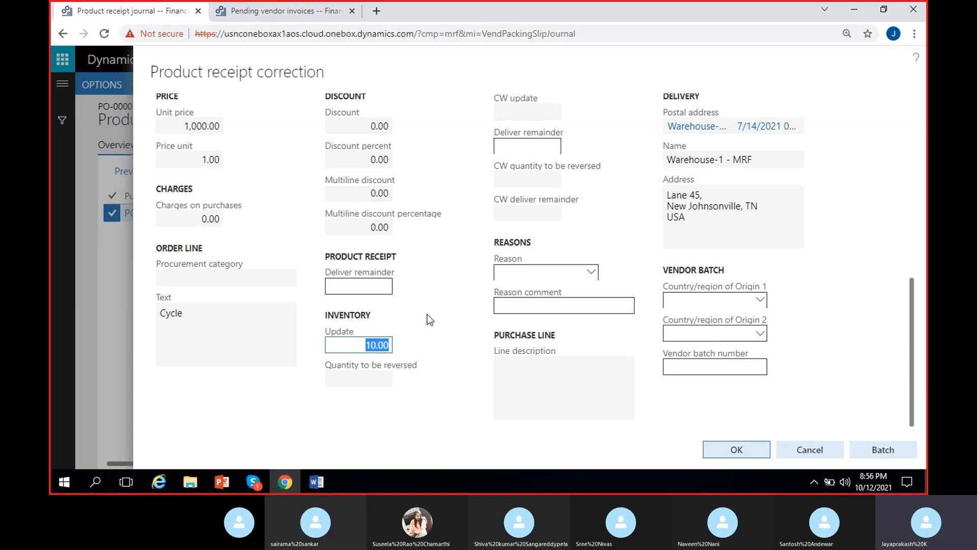
drag(427, 314, 415, 297)
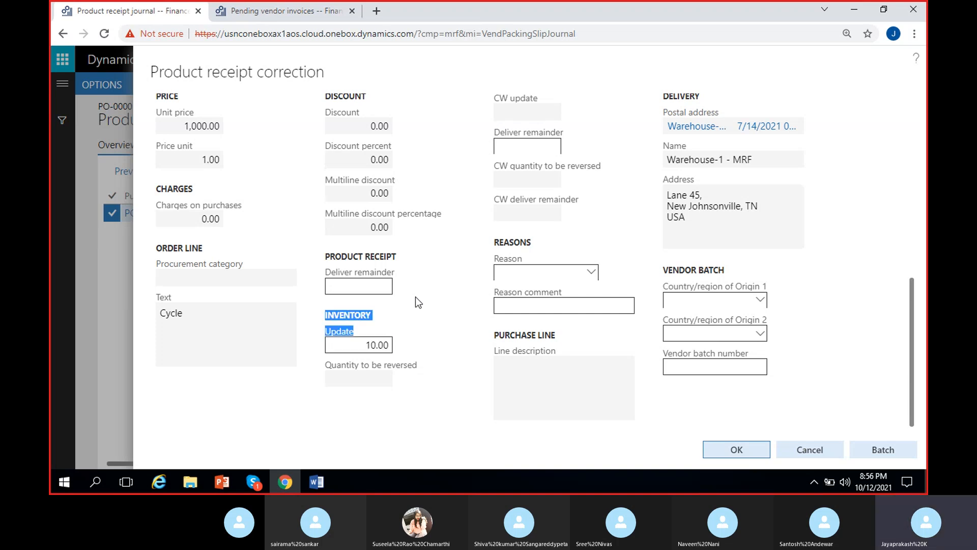
click(382, 288)
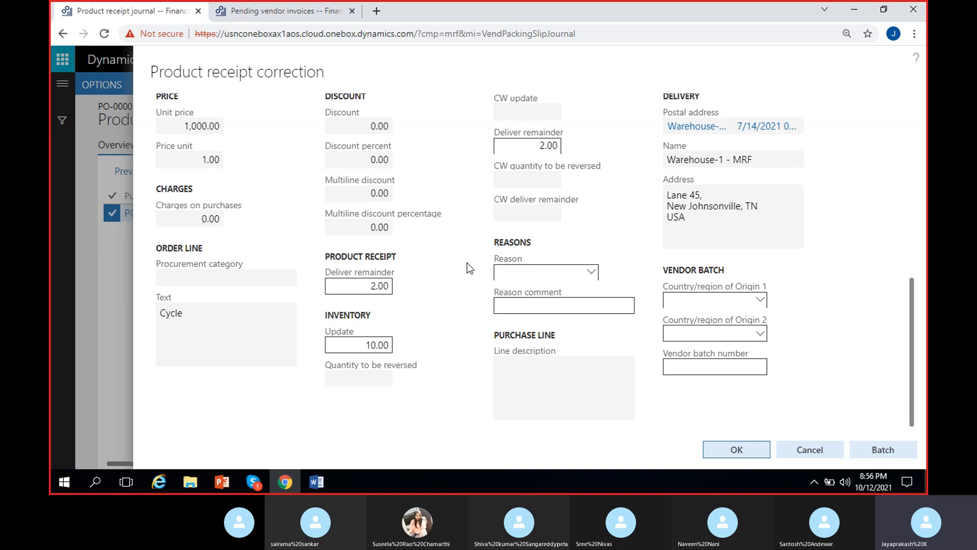
mouse_move(372, 280)
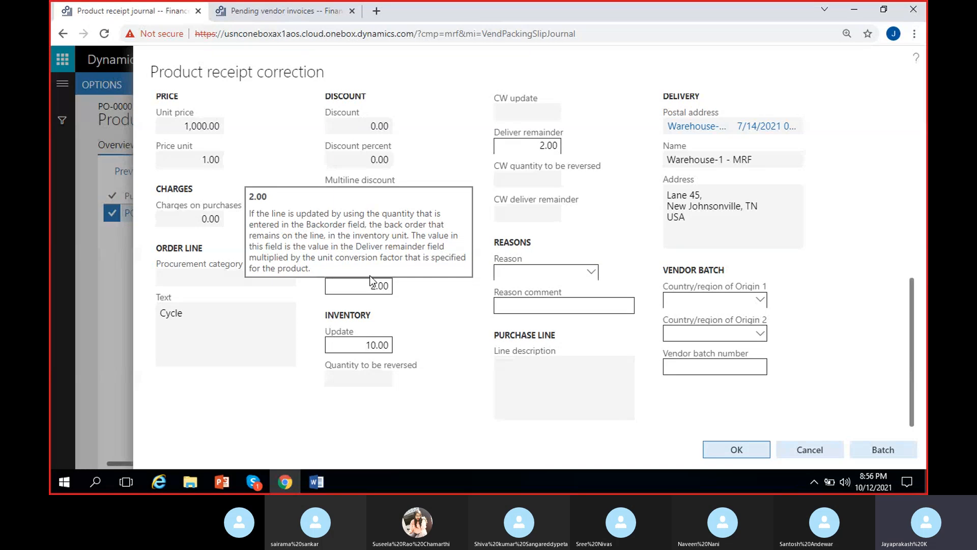
mouse_move(535, 138)
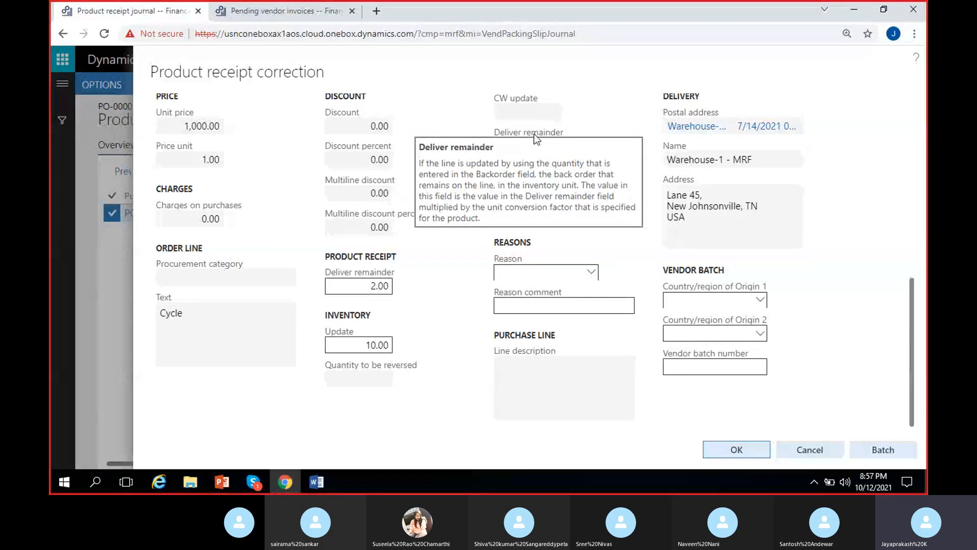
Try a Deliver remainder of -2 for the Cycle line, and remove the minus sign again.
click(362, 290)
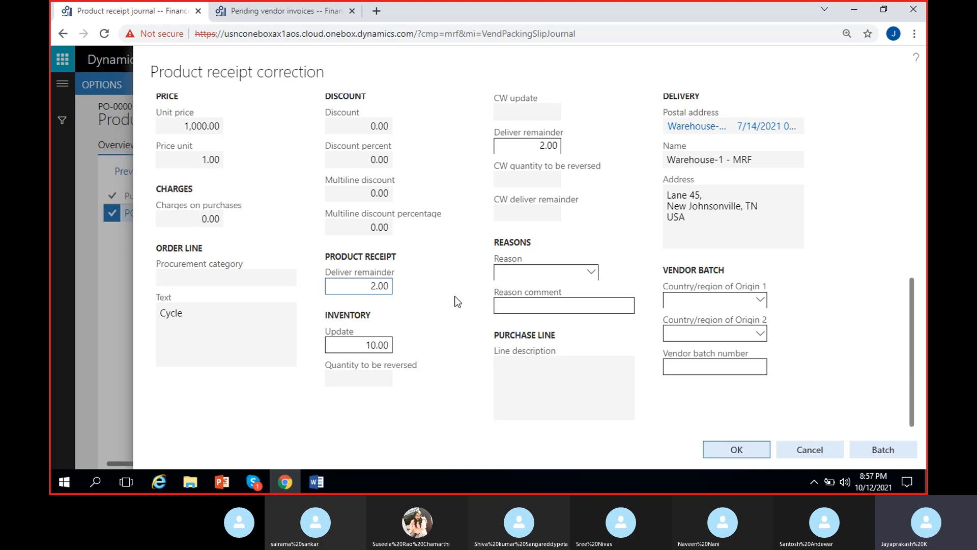
text(-)
click(826, 134)
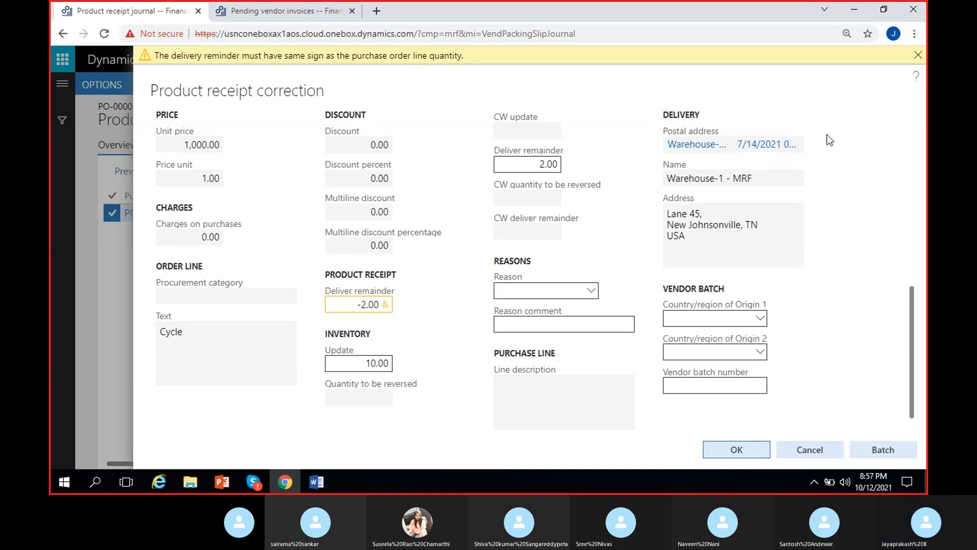
click(359, 305)
key(BackSpace)
click(390, 368)
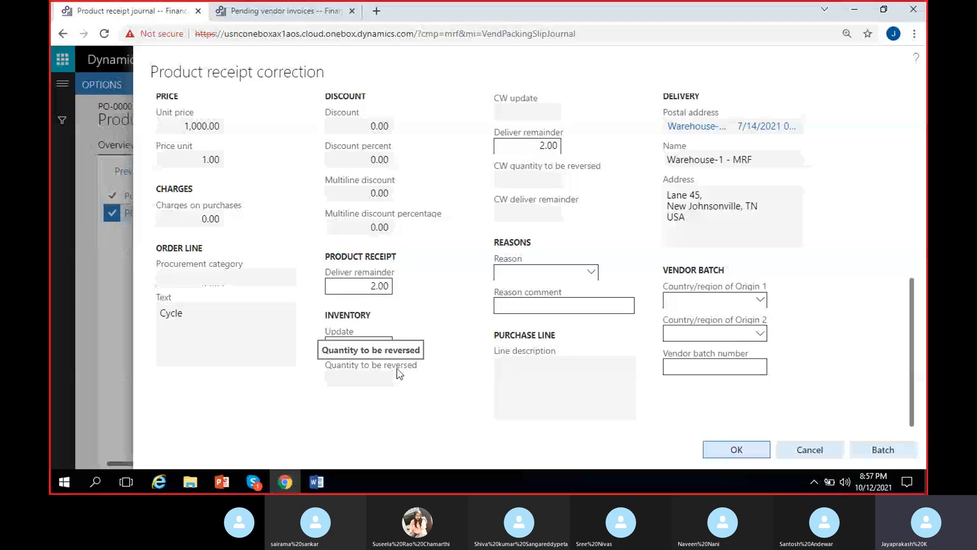
Submit the receipt correction with reason code 01, Error in amount, and open the posting message details.
click(560, 273)
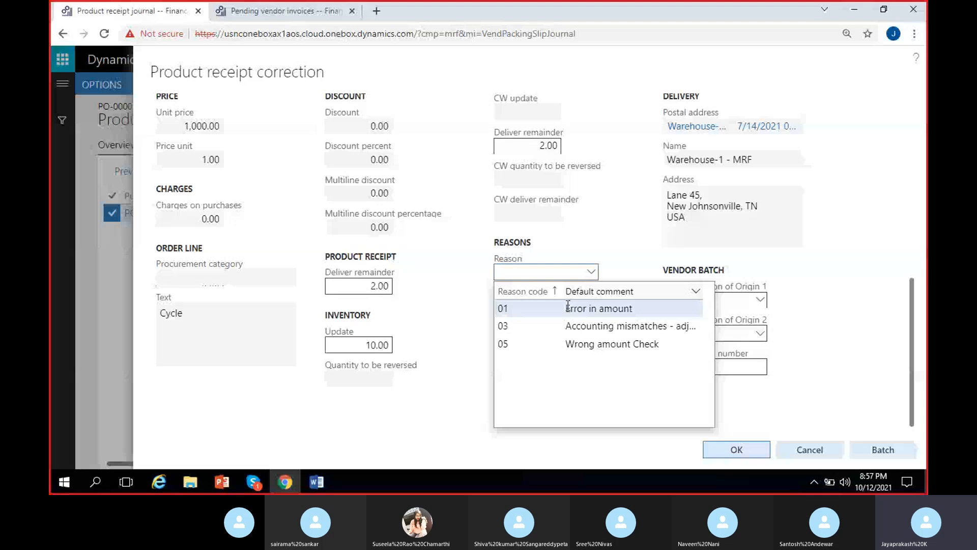
click(569, 307)
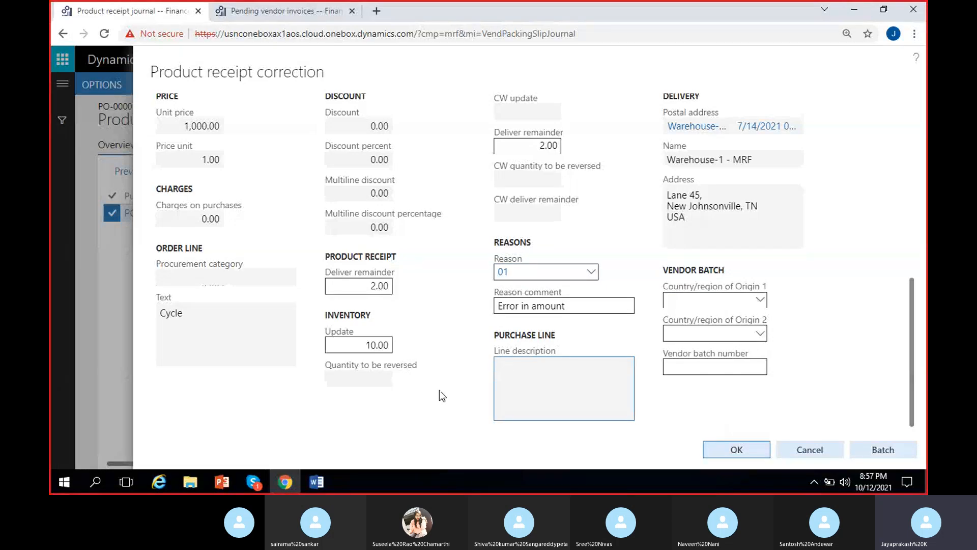
click(720, 452)
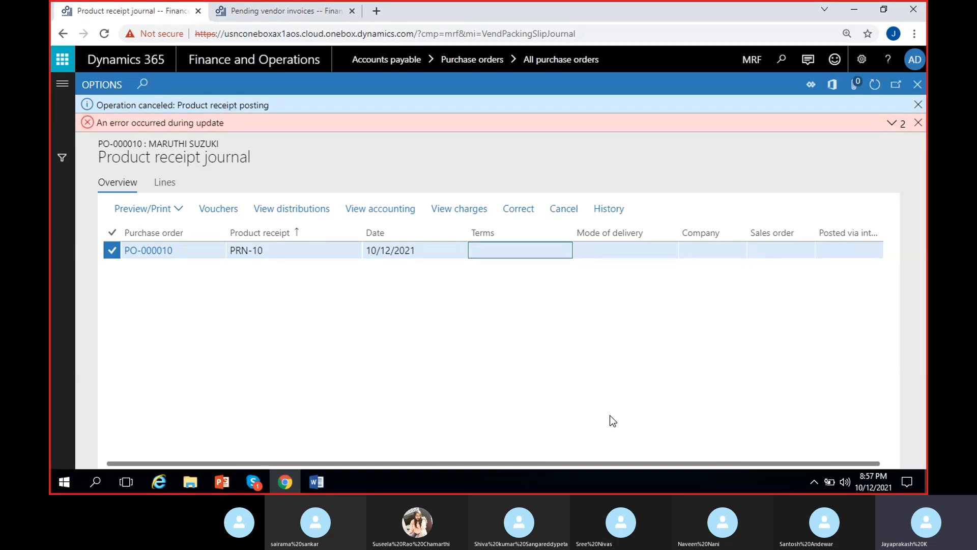
click(892, 120)
click(899, 141)
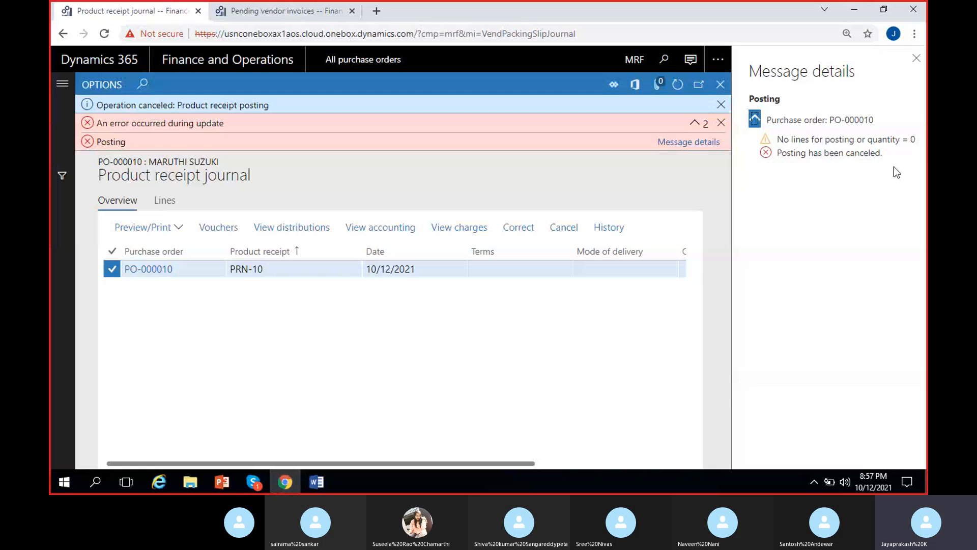
Close the posting message details and dismiss the remaining messages on the product receipt journal.
click(917, 58)
click(918, 123)
click(918, 105)
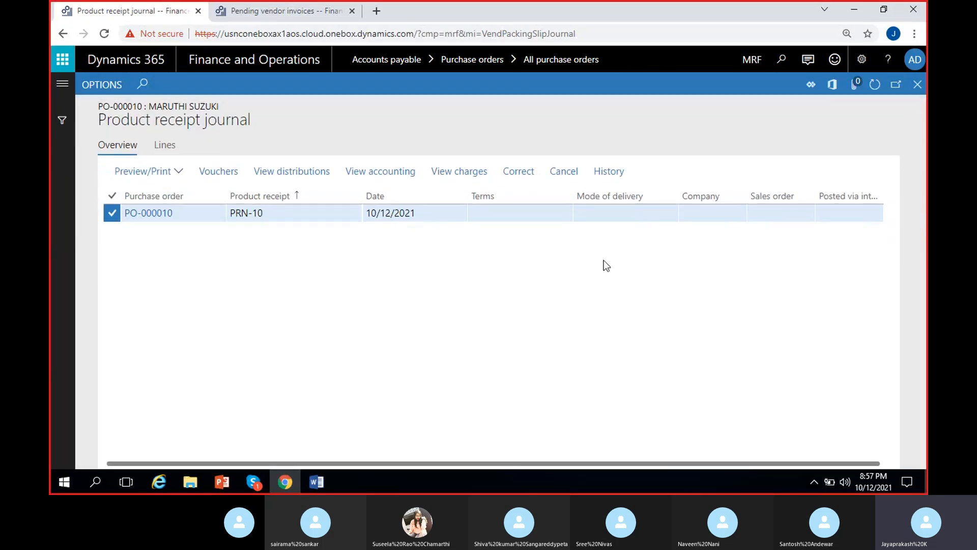
Try to submit a new correction of receipt PRN-10 with the Cycle line's inventory Update quantity set to 8.
click(560, 212)
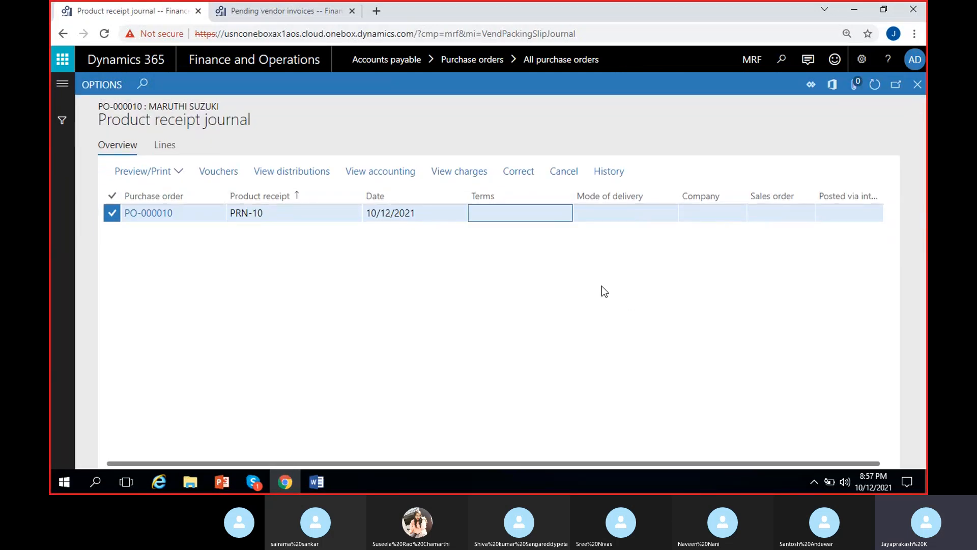
click(524, 173)
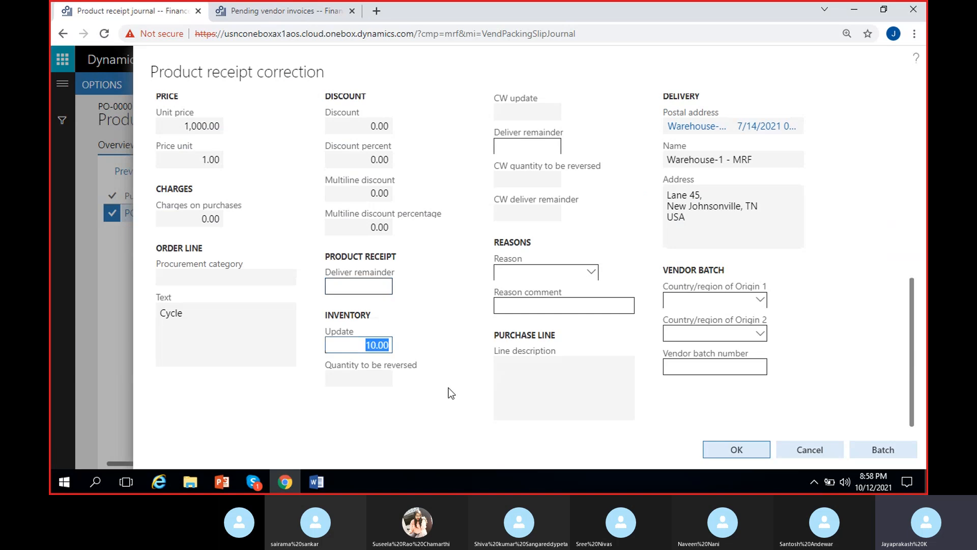
text(8)
click(456, 380)
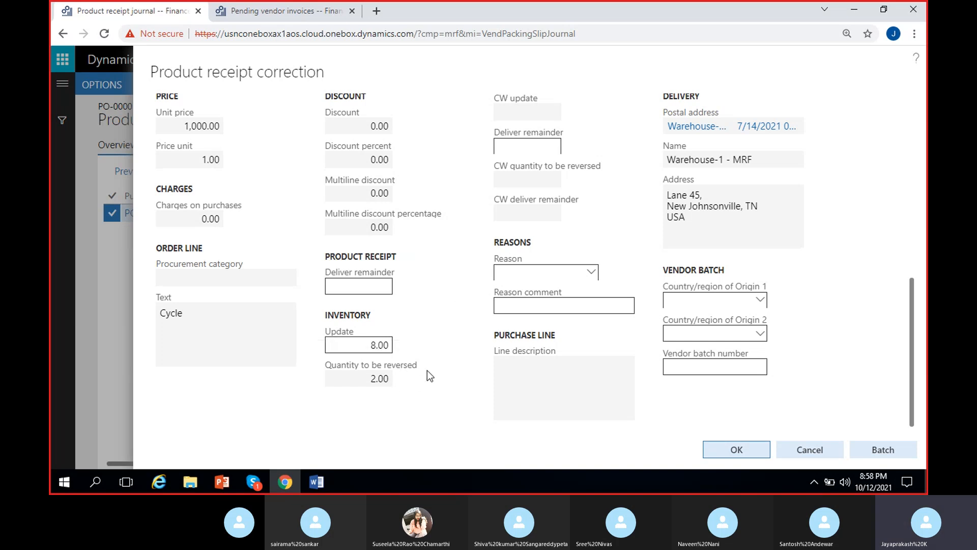
click(737, 450)
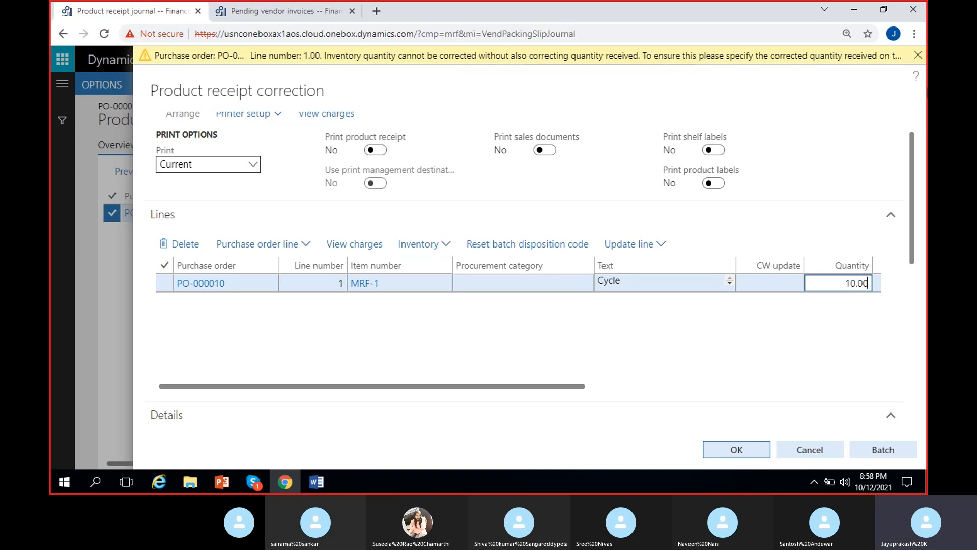
Dismiss the warning, set the Cycle line's received Quantity to 8, and discard the receipt correction.
click(919, 55)
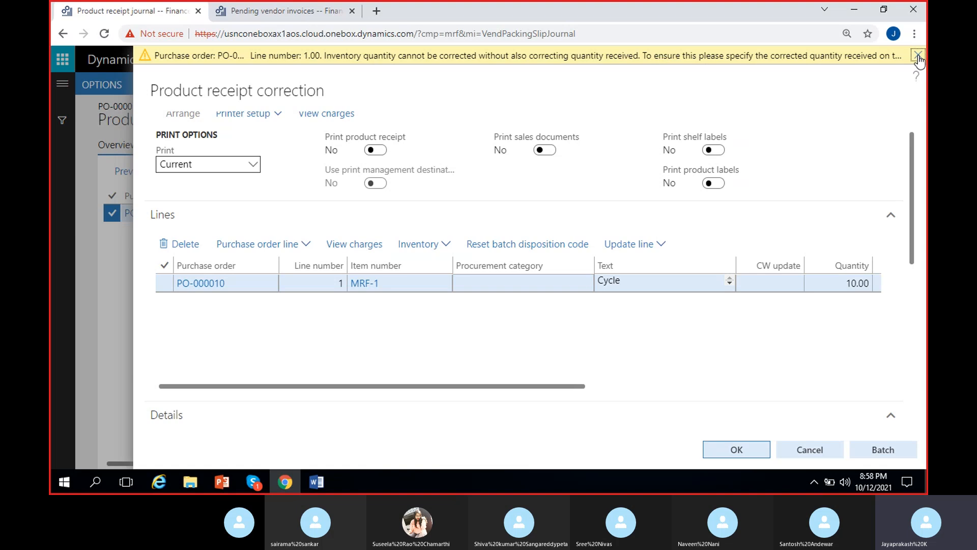
drag(154, 75, 349, 77)
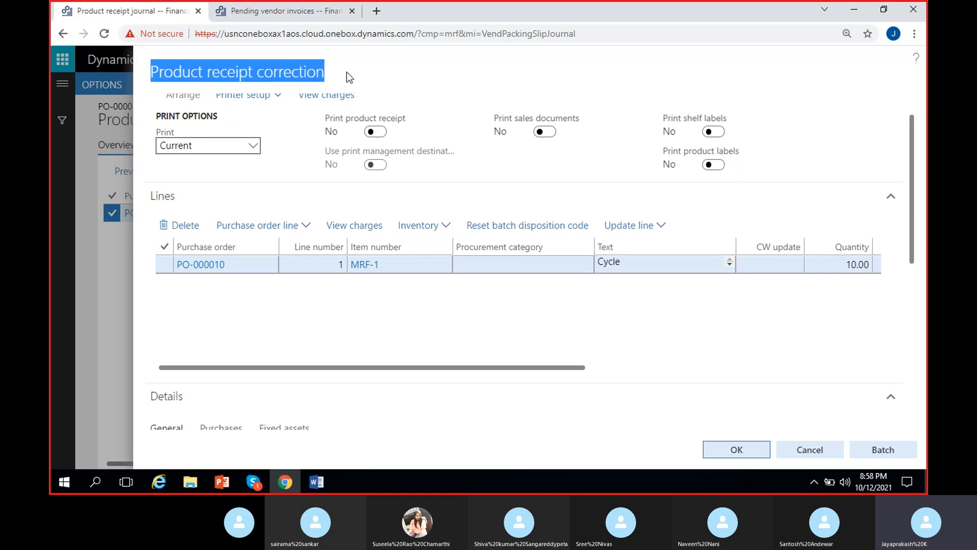
click(314, 77)
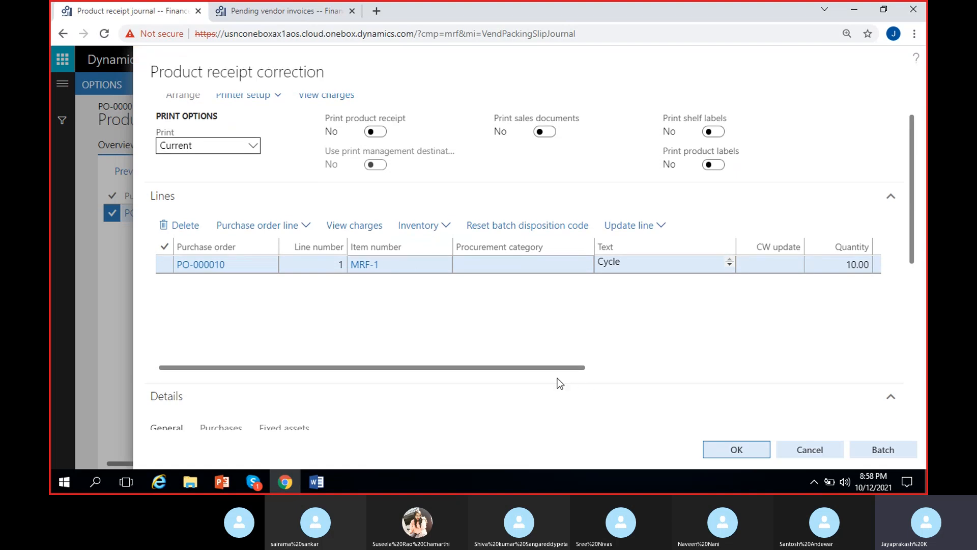
drag(550, 368, 659, 367)
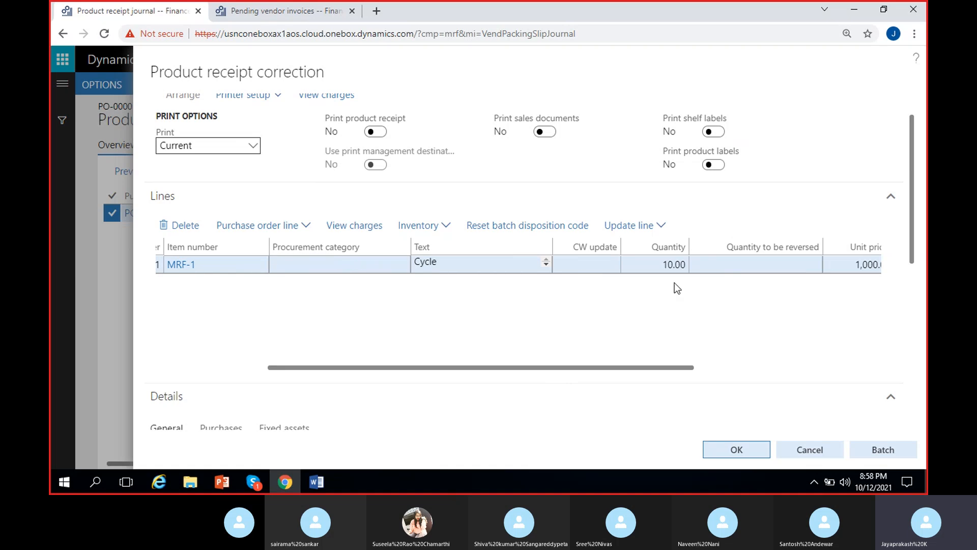
click(657, 264)
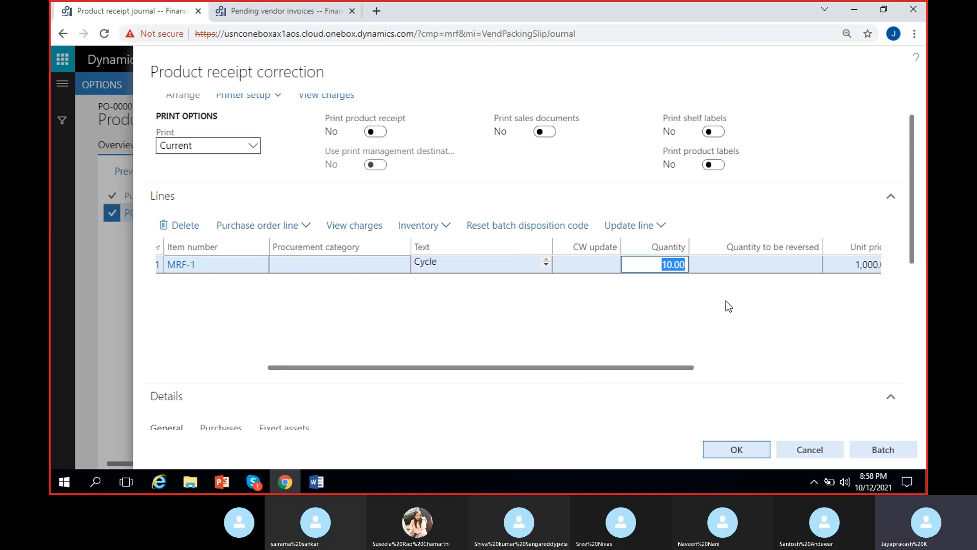
key(BackSpace)
text(8)
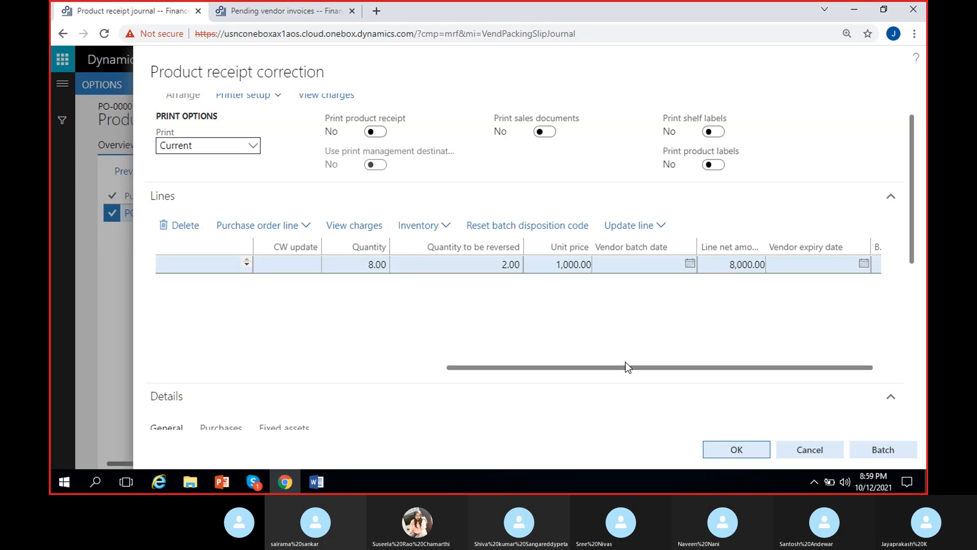
click(487, 263)
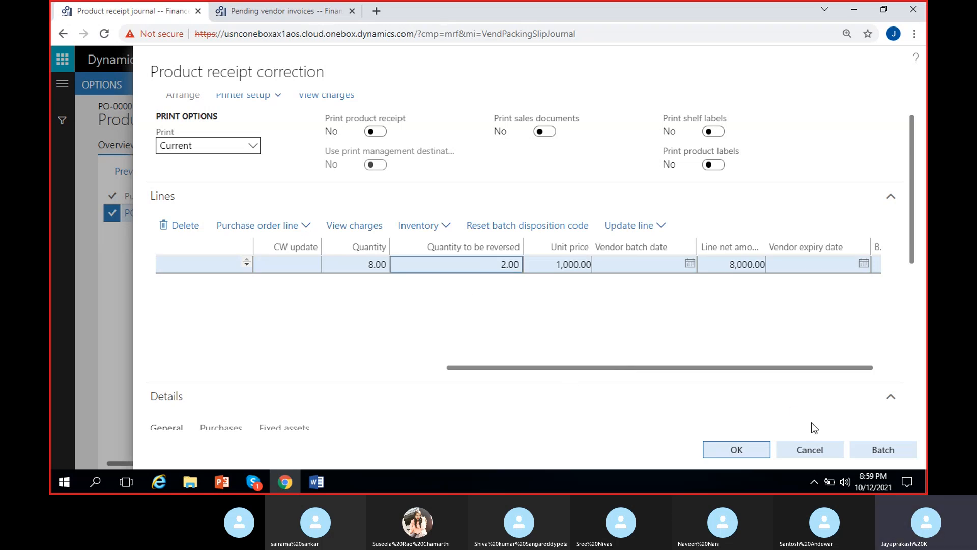
click(807, 448)
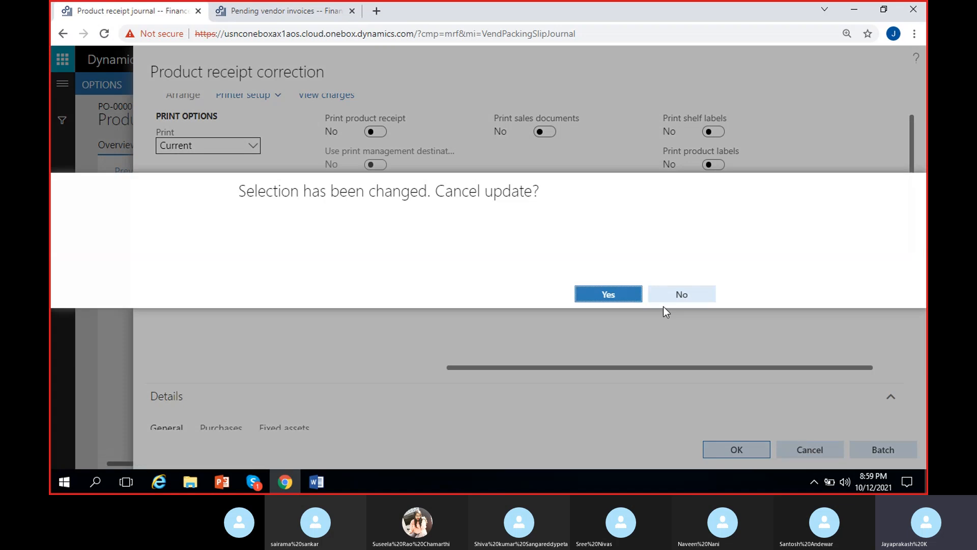
click(622, 298)
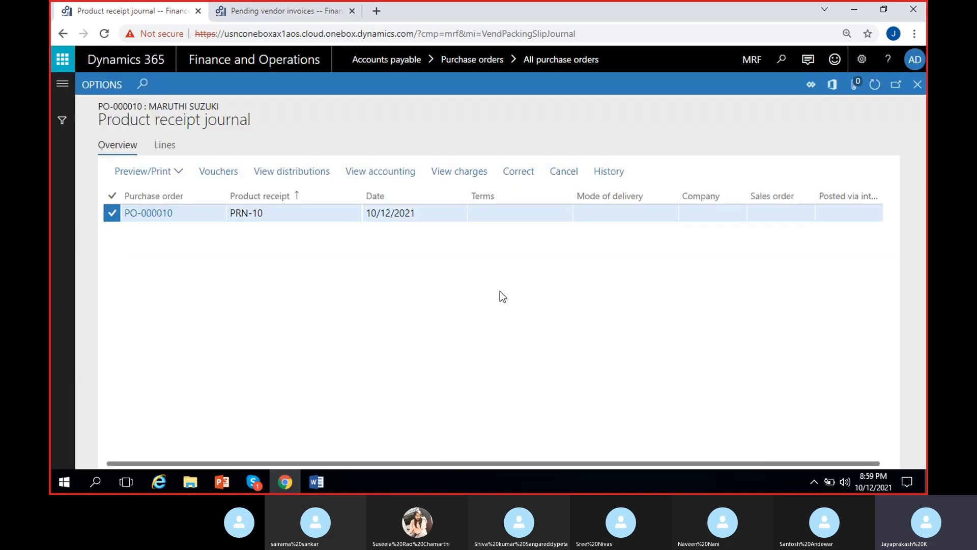
Start the correction of receipt PRN-10 again and submit it with the Cycle line's inventory Update quantity set to 8.
click(524, 178)
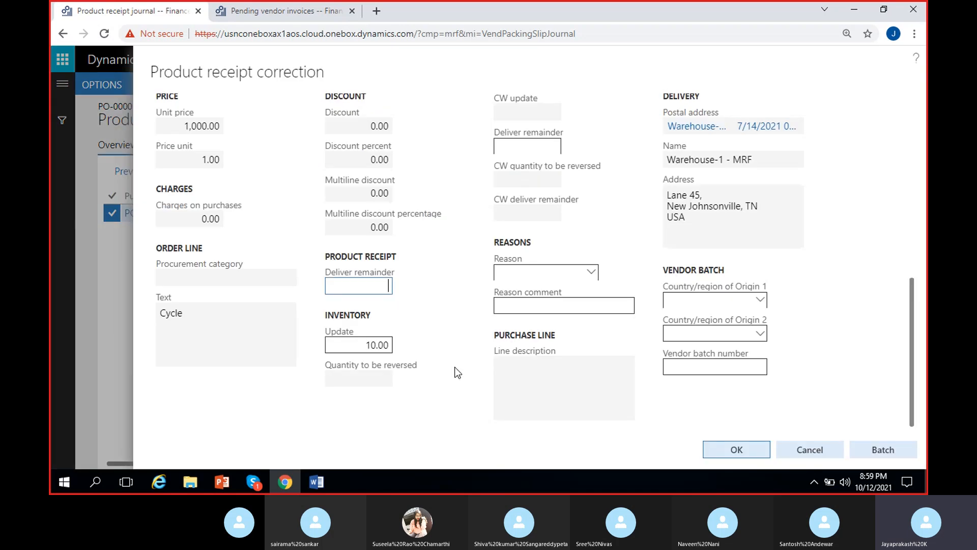
click(355, 346)
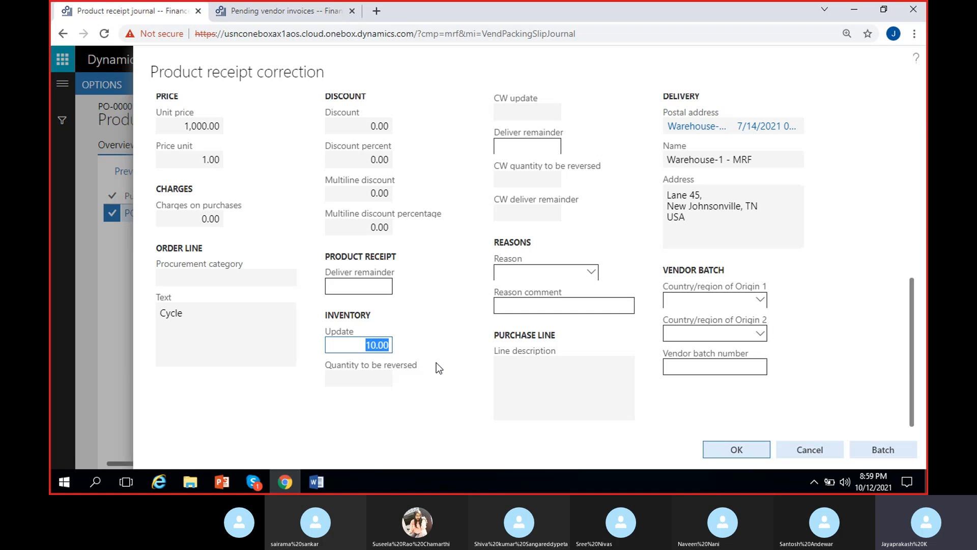
key(BackSpace)
text(8)
click(441, 322)
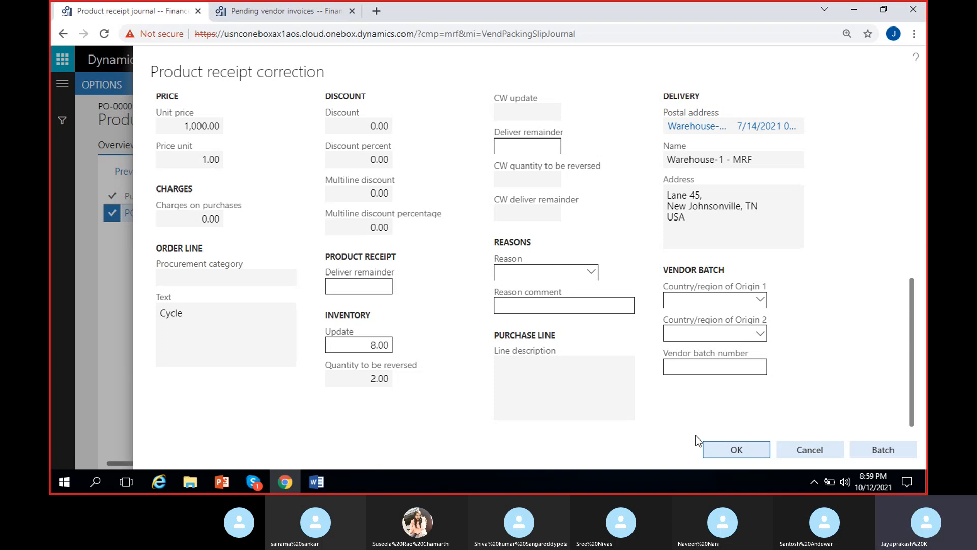
click(731, 450)
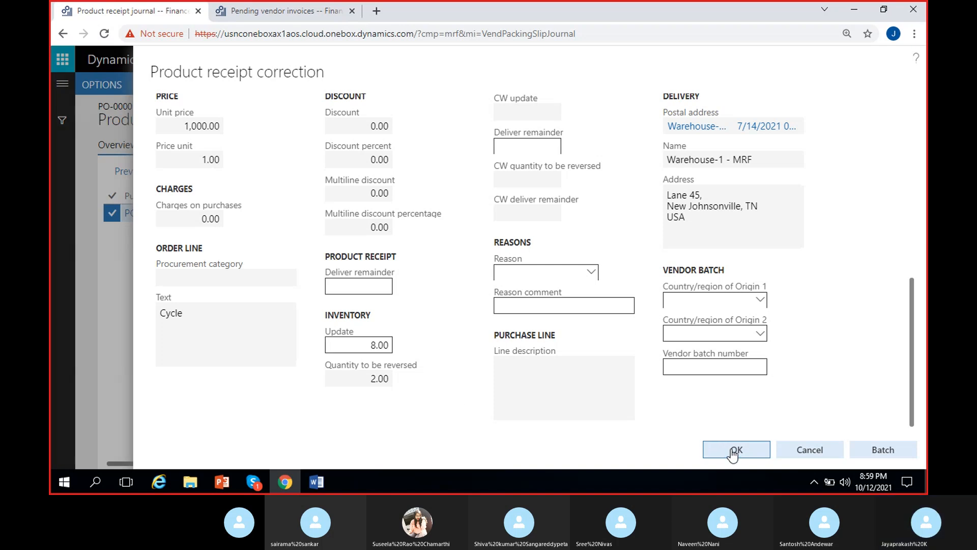
Set the Cycle line's received Quantity to 8 as well, post the receipt correction and dismiss the messages.
drag(839, 283, 908, 341)
text(8)
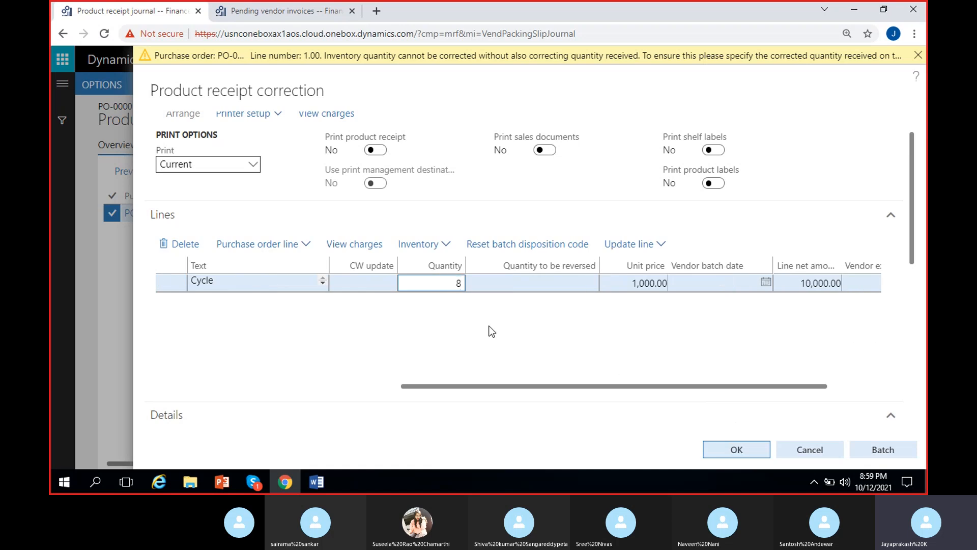
click(918, 55)
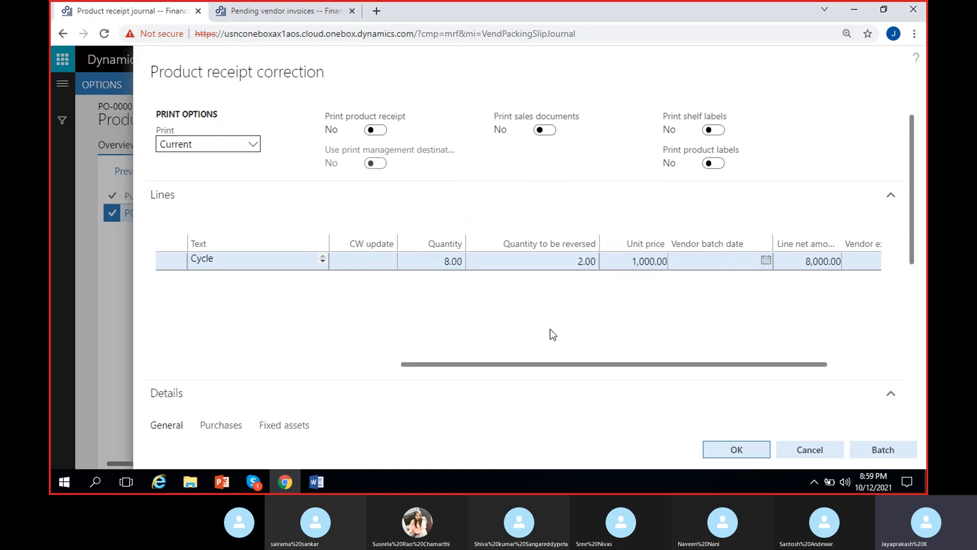
click(738, 449)
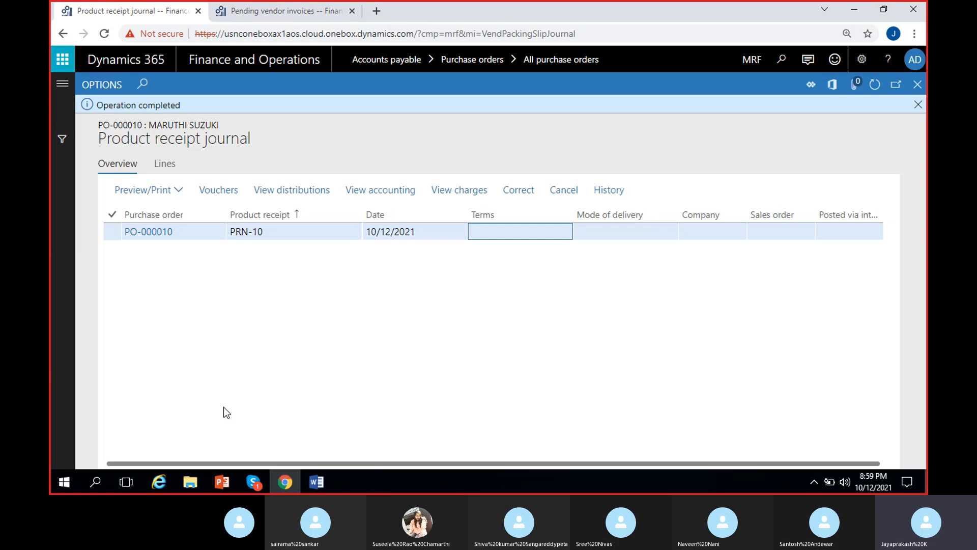
click(919, 105)
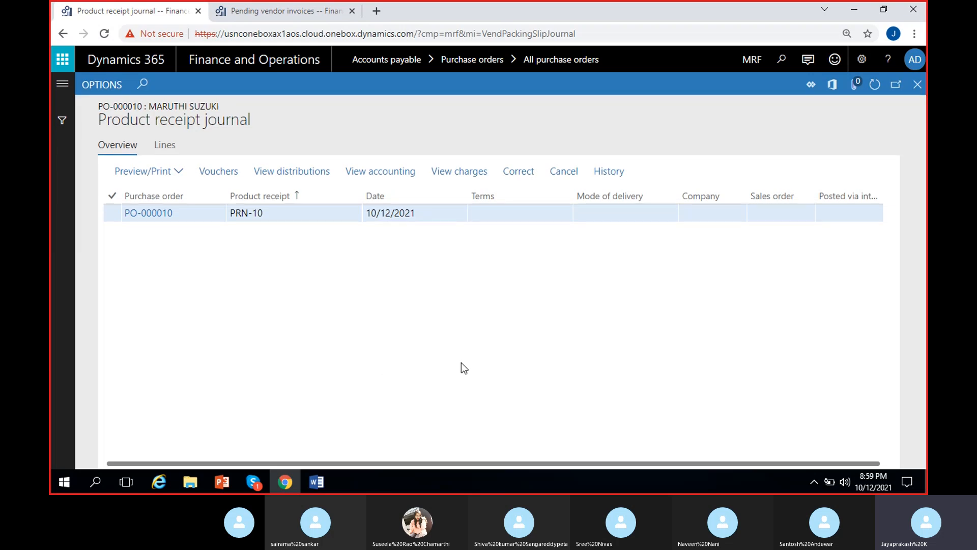
Open the voucher transactions of product receipt PRN-10.
click(496, 216)
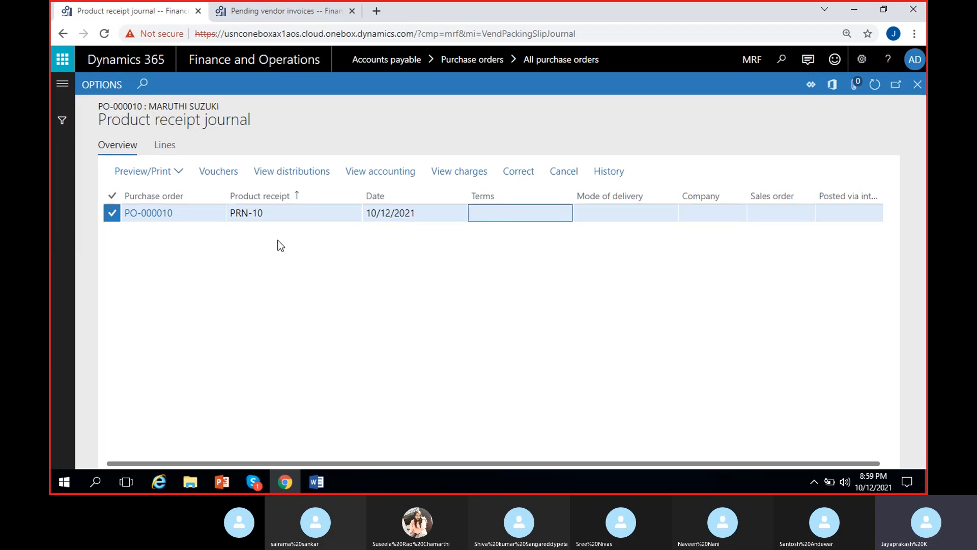
drag(290, 212, 212, 215)
click(320, 245)
click(295, 215)
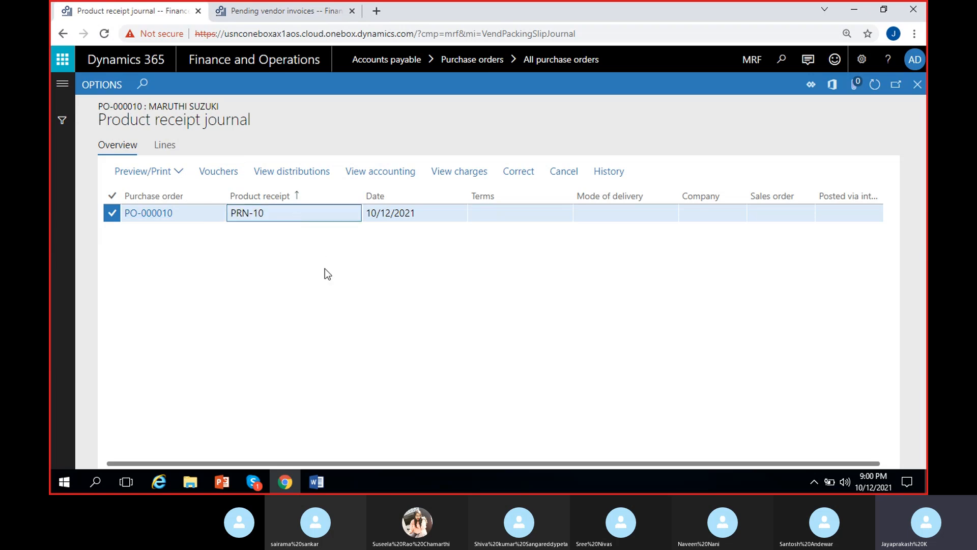
click(213, 173)
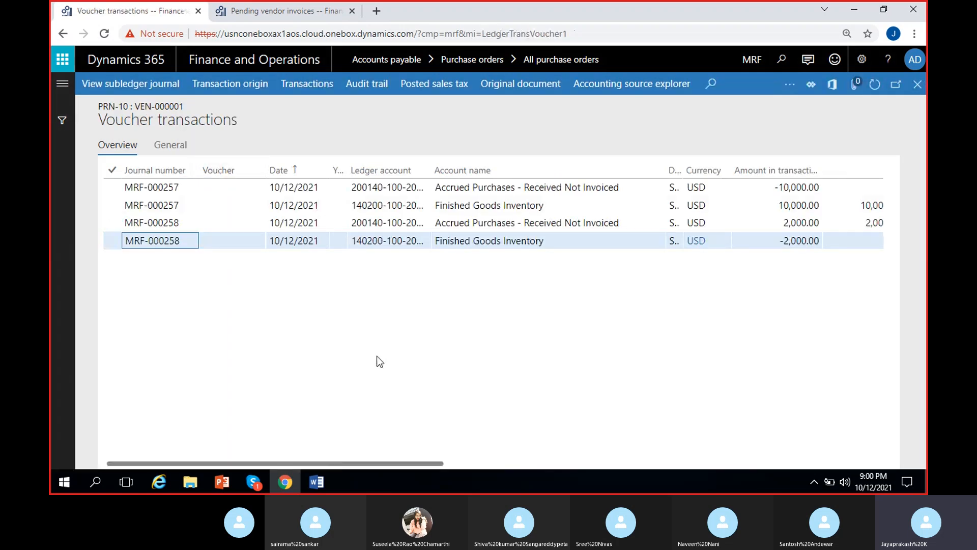
Examine the amounts of the original receipt's Accrued Purchases and Finished Goods Inventory entries in journal MRF-000257.
scroll(377, 356, right, 2)
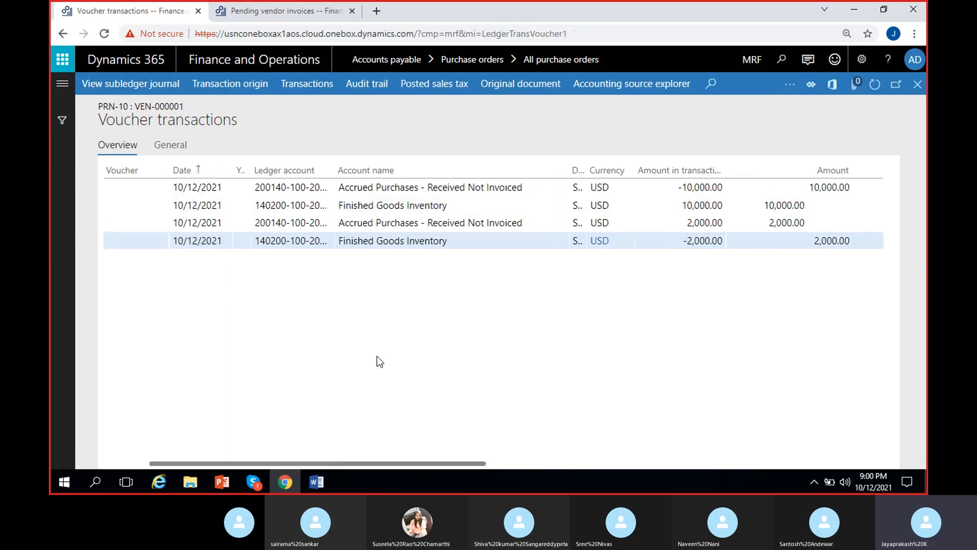
click(682, 187)
click(681, 206)
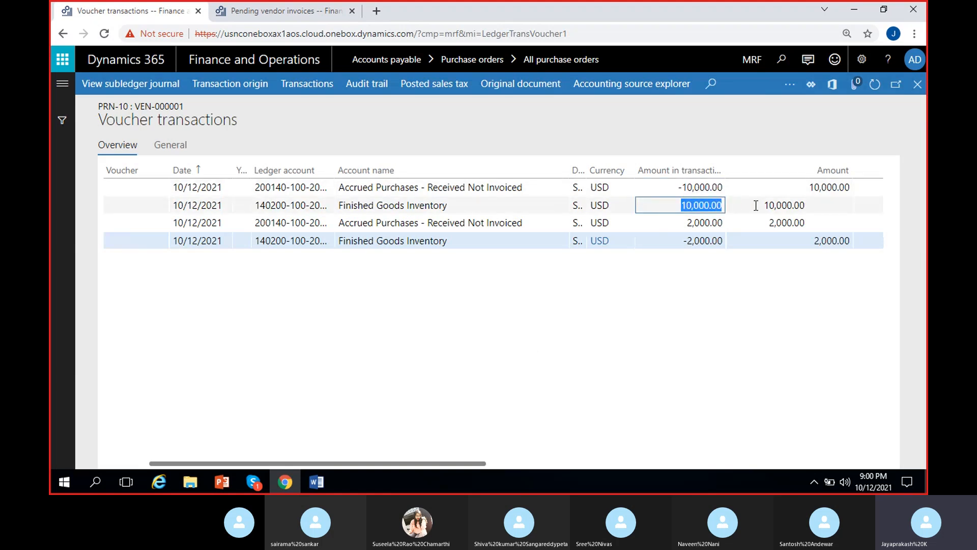
click(689, 189)
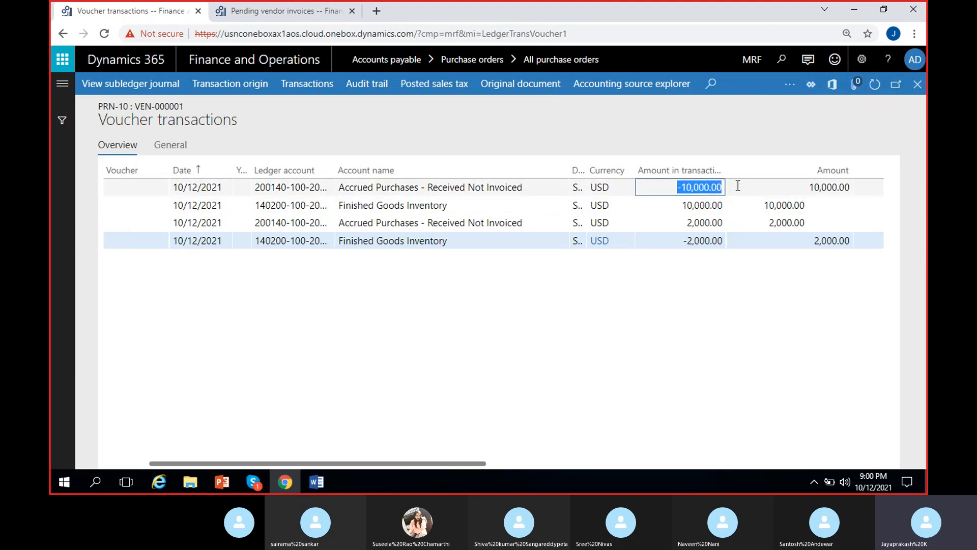
click(679, 210)
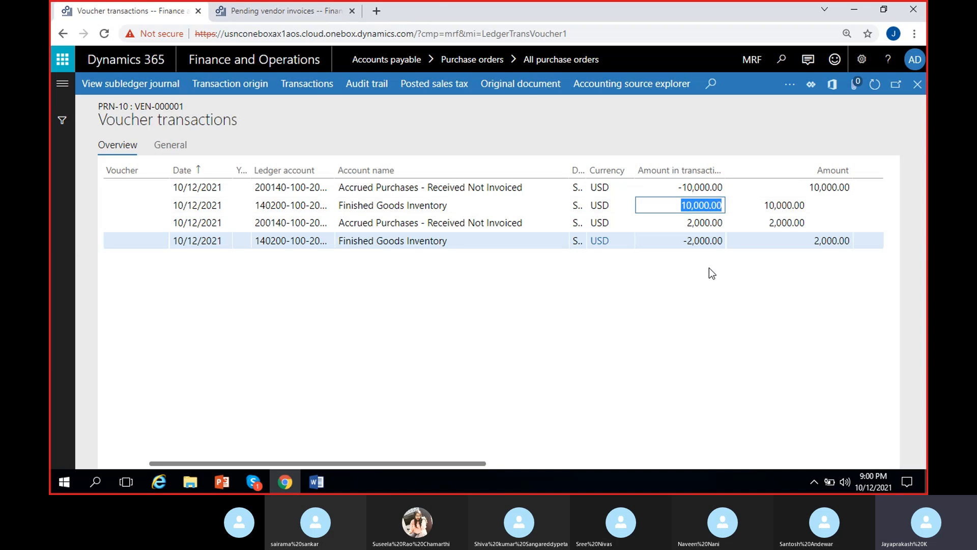
click(708, 270)
Examine the amounts of the correction's Accrued Purchases and Finished Goods Inventory entries in journal MRF-000258.
click(686, 227)
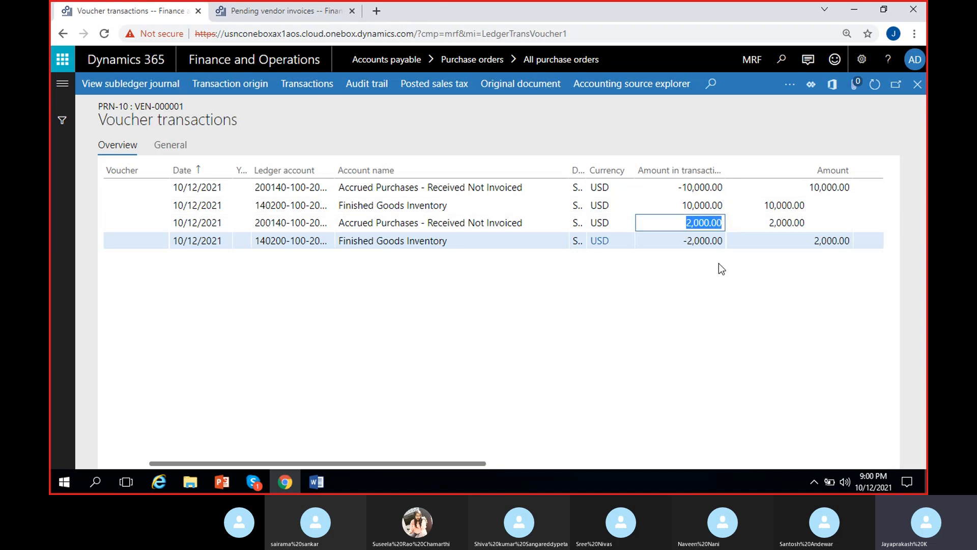
click(682, 241)
click(724, 311)
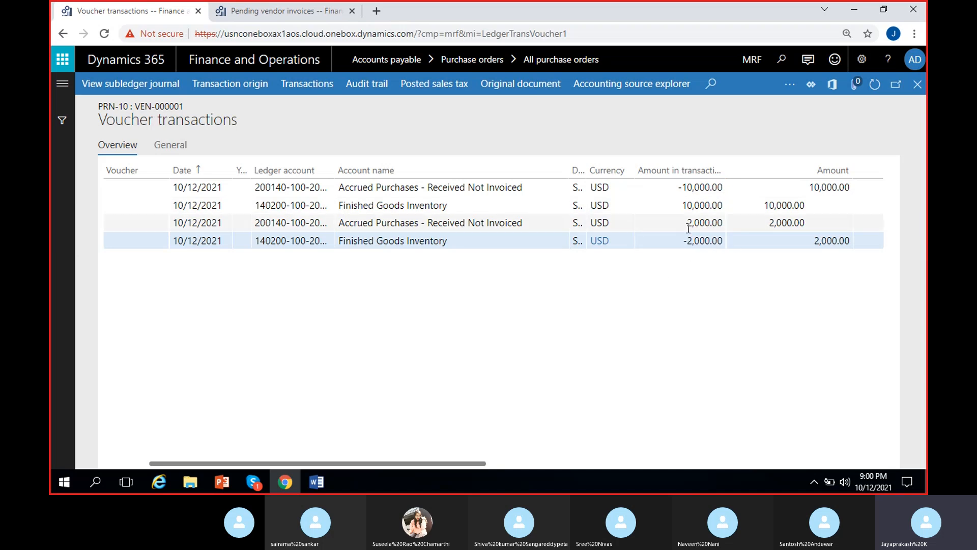
drag(684, 224, 709, 224)
click(694, 301)
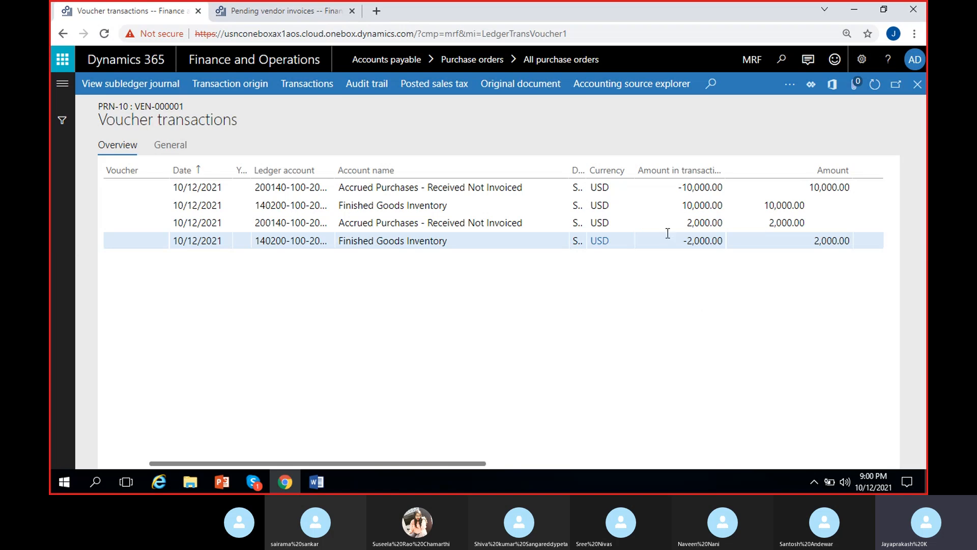
click(683, 222)
click(702, 241)
click(707, 319)
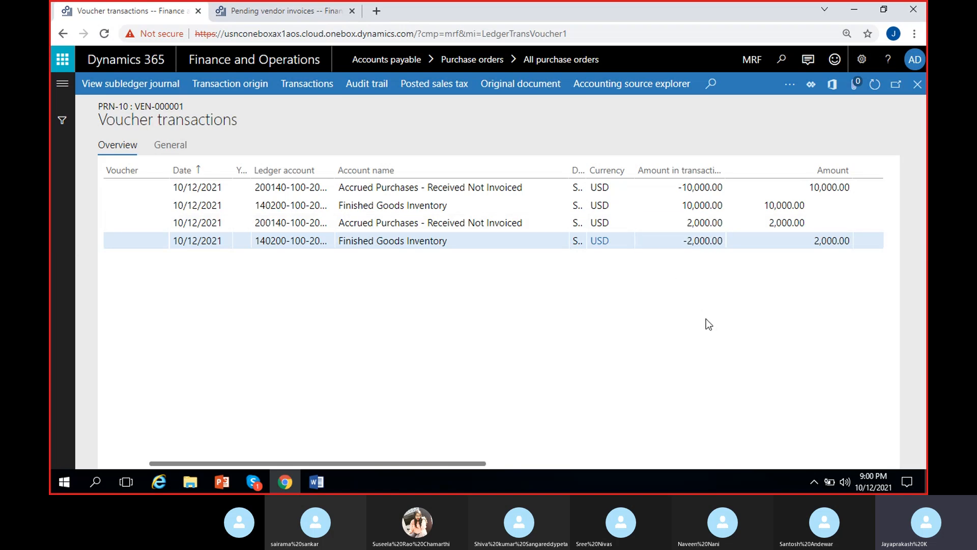
click(690, 223)
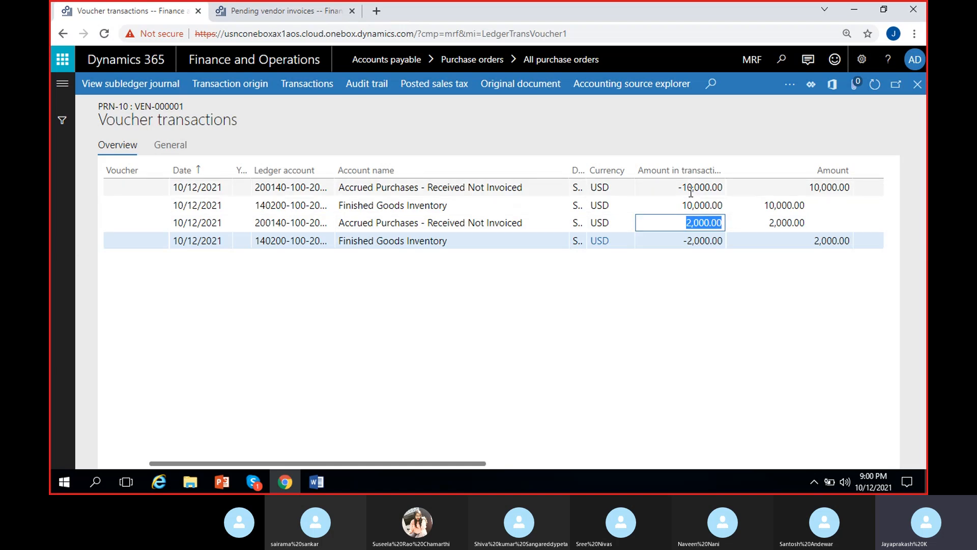
click(686, 258)
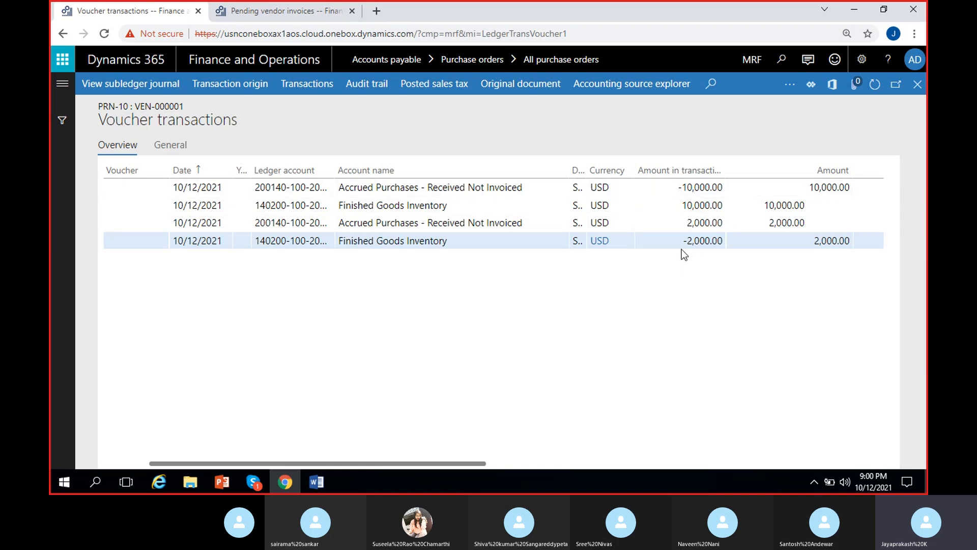
Review the journal numbers and reporting currency amounts of the PRN-10 voucher transactions, and close them.
click(704, 242)
click(731, 281)
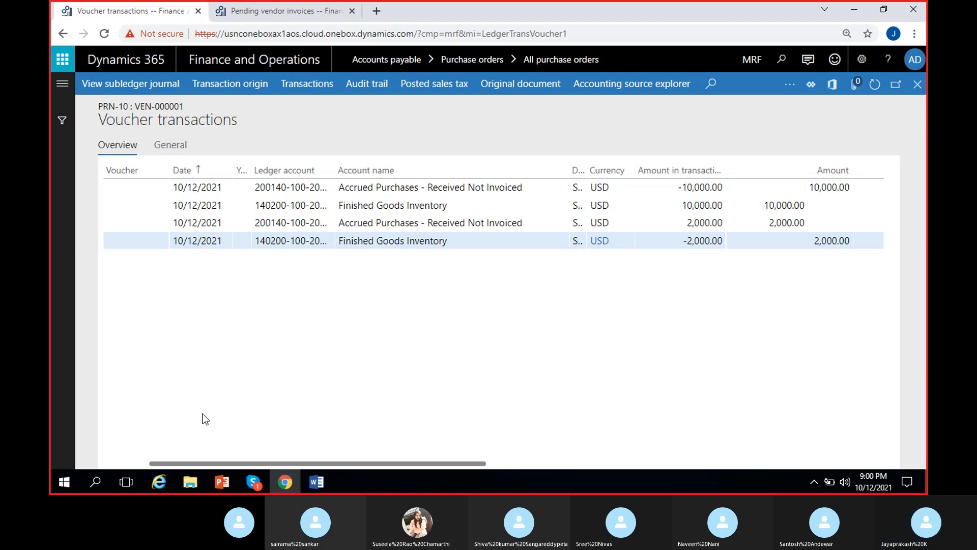
drag(216, 462, 174, 462)
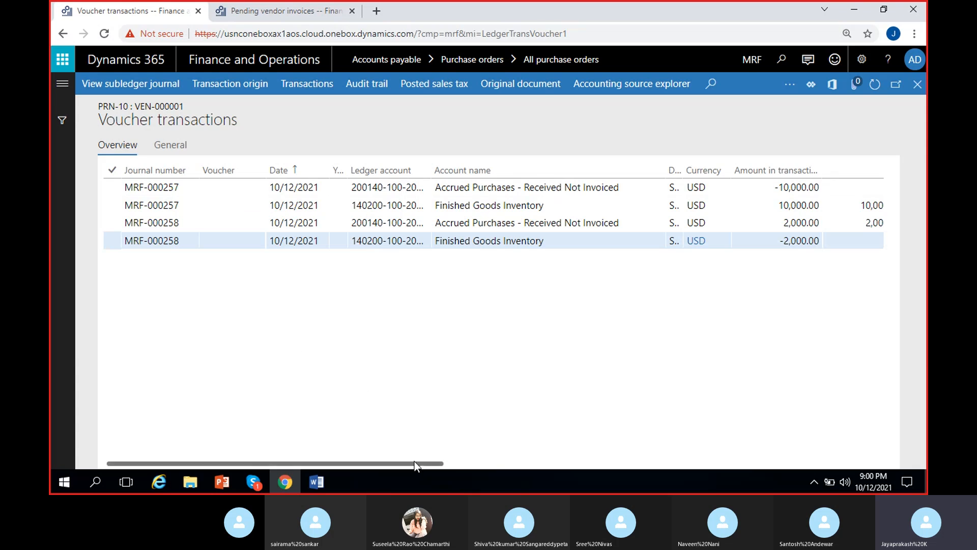
drag(414, 462, 500, 467)
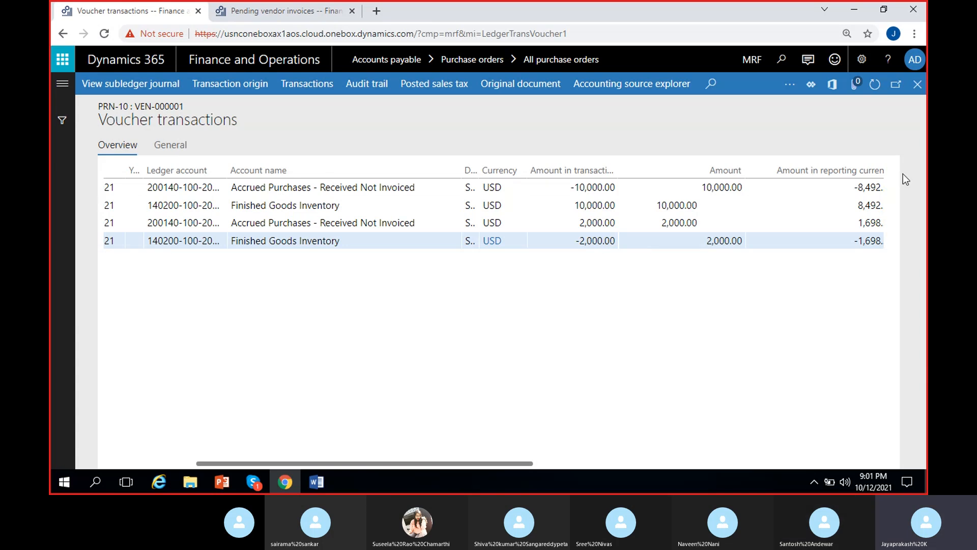
click(919, 85)
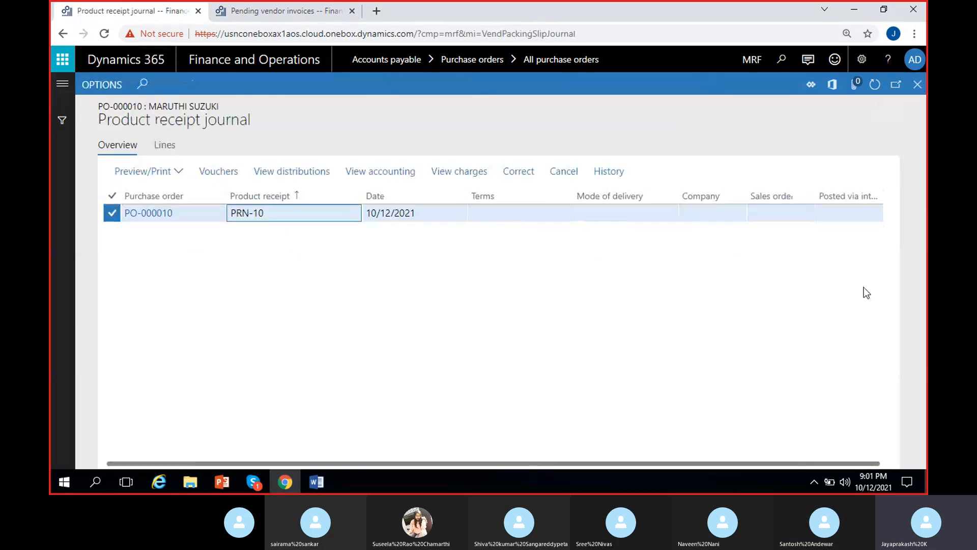
Open the history of product receipt PRN-10 and widen the Voucher column to read both versions' full voucher numbers.
click(611, 173)
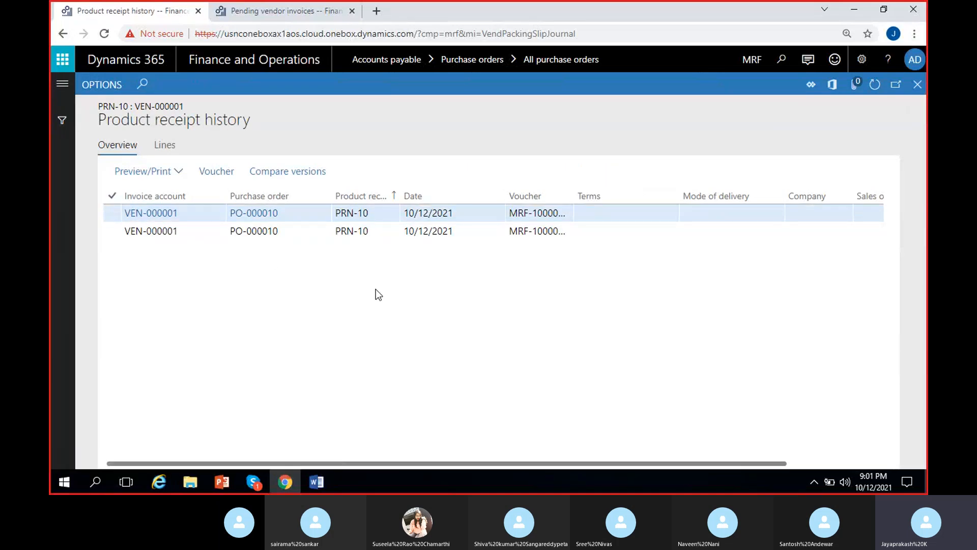
scroll(376, 289, right, 2)
drag(285, 217, 227, 220)
scroll(420, 343, right, 1)
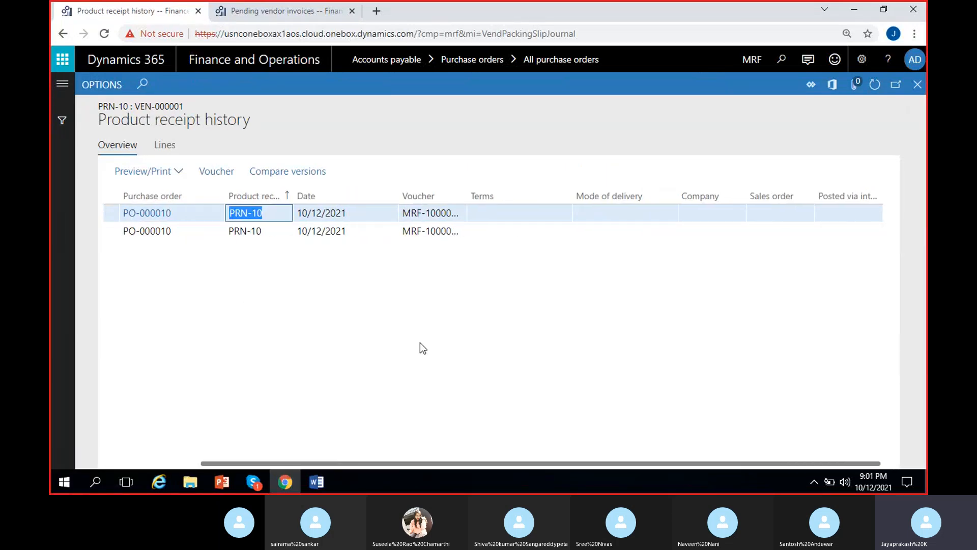
scroll(396, 310, left, 2)
click(385, 231)
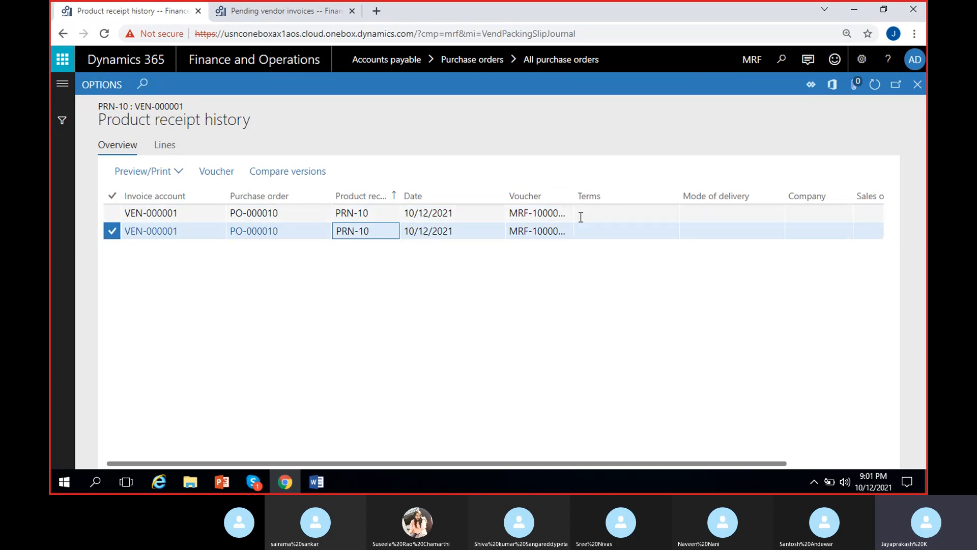
drag(613, 199, 622, 200)
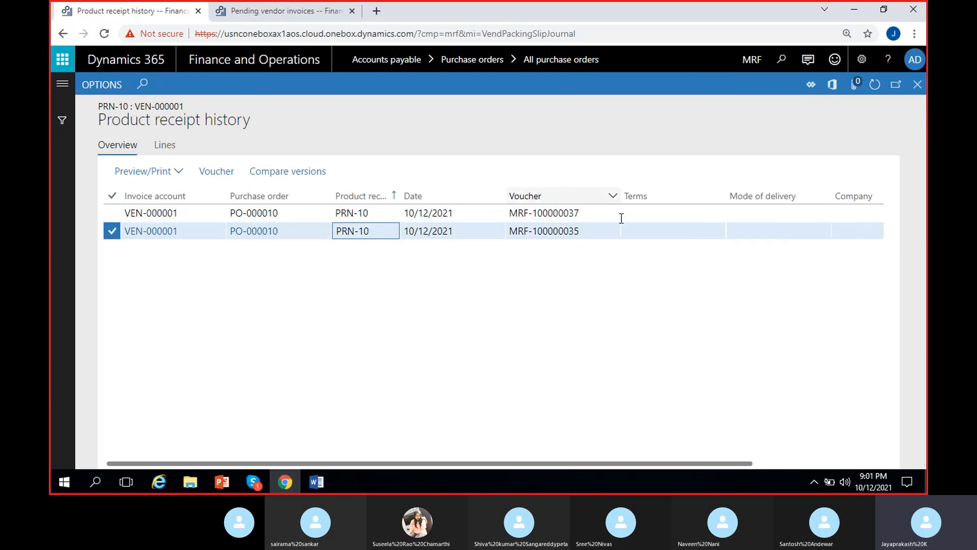
click(593, 216)
click(592, 231)
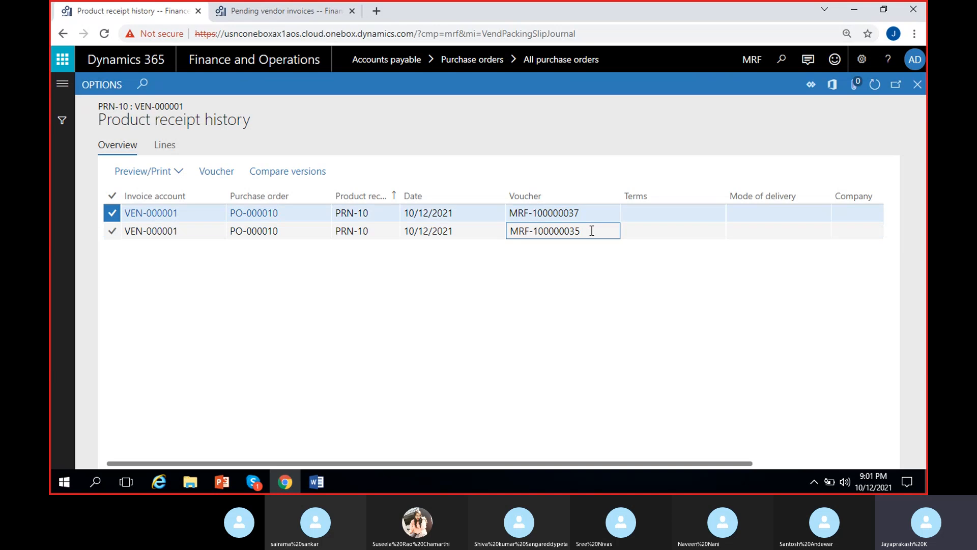
Compare the two PRN-10 versions in the receipt history and show the changes for product receipt line MRF-1.
click(590, 213)
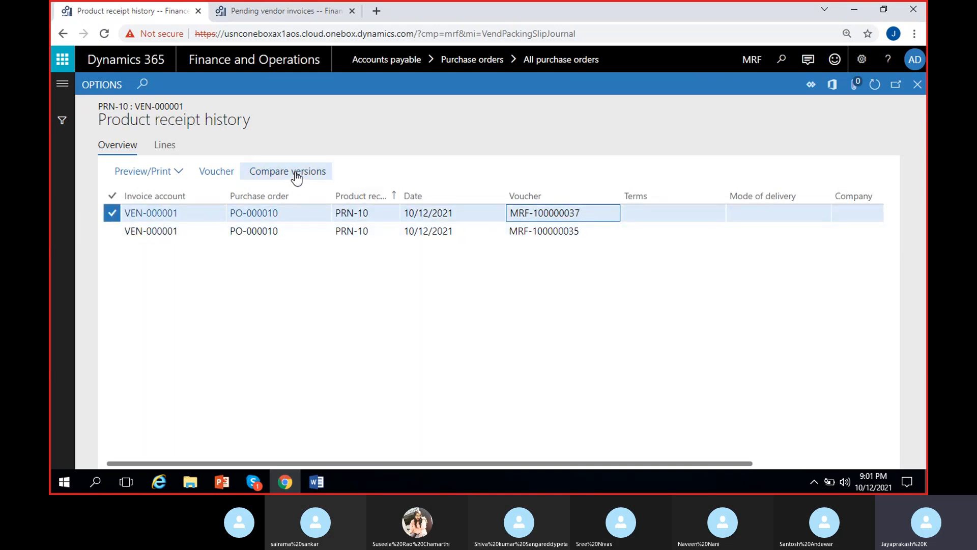
click(112, 231)
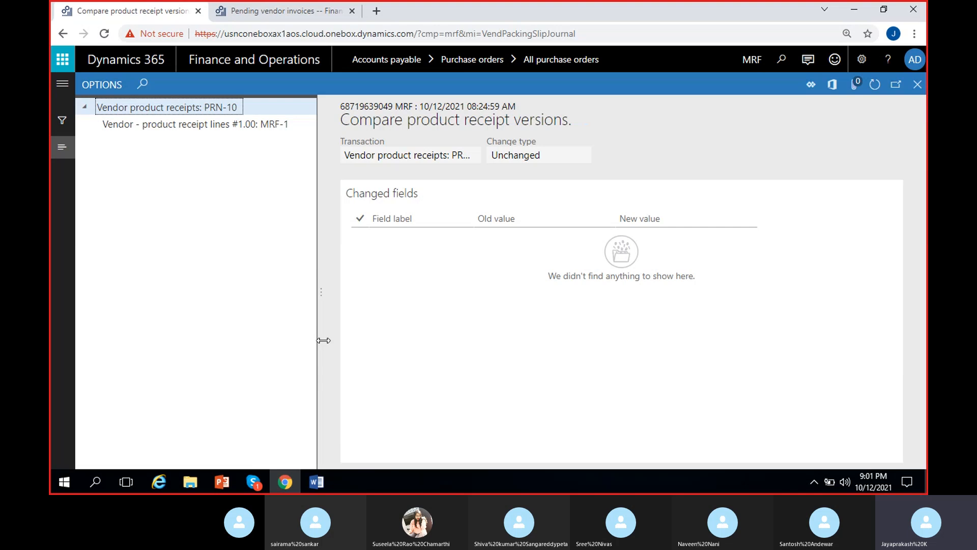
click(183, 120)
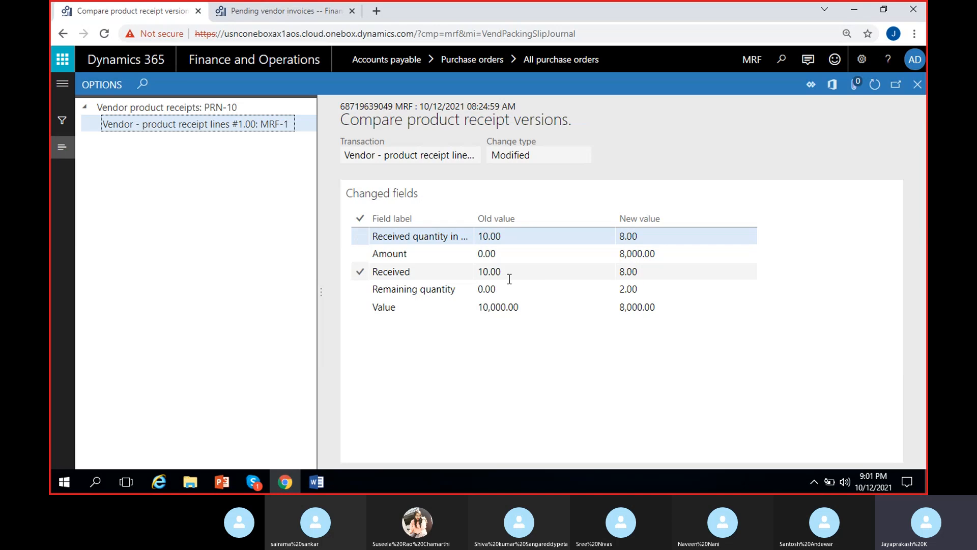
Examine the old and new received quantity, remaining quantity and value of the line, and return to the product receipt journal.
click(507, 275)
click(519, 308)
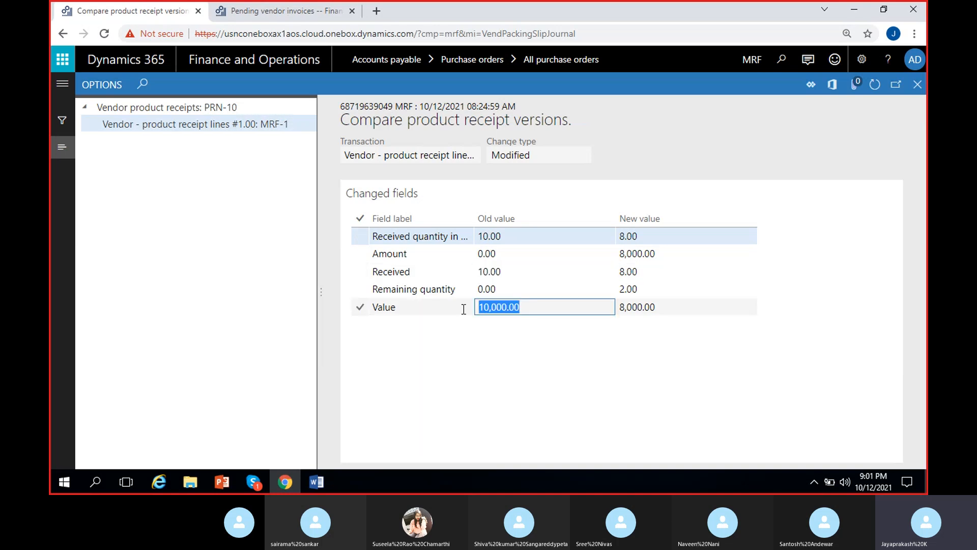
click(500, 350)
click(639, 236)
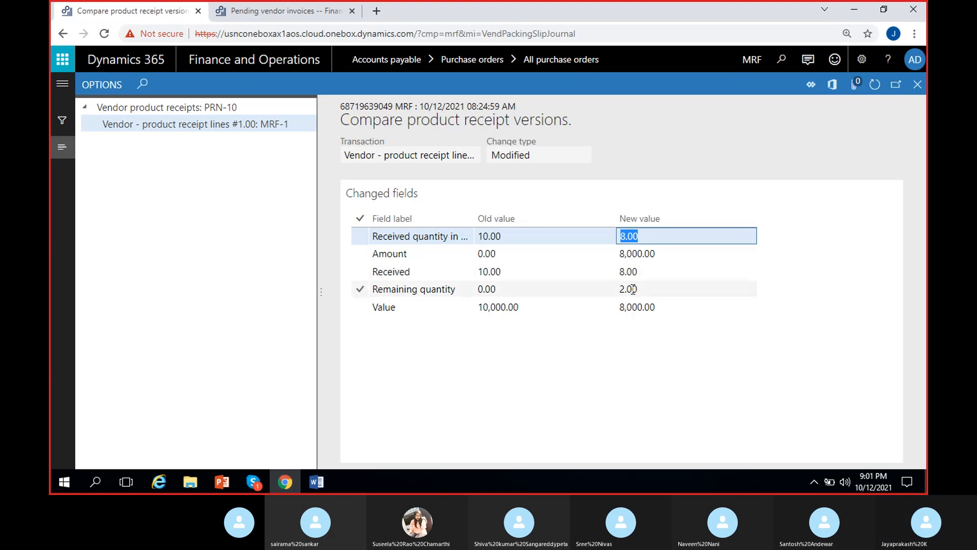
click(641, 274)
click(638, 289)
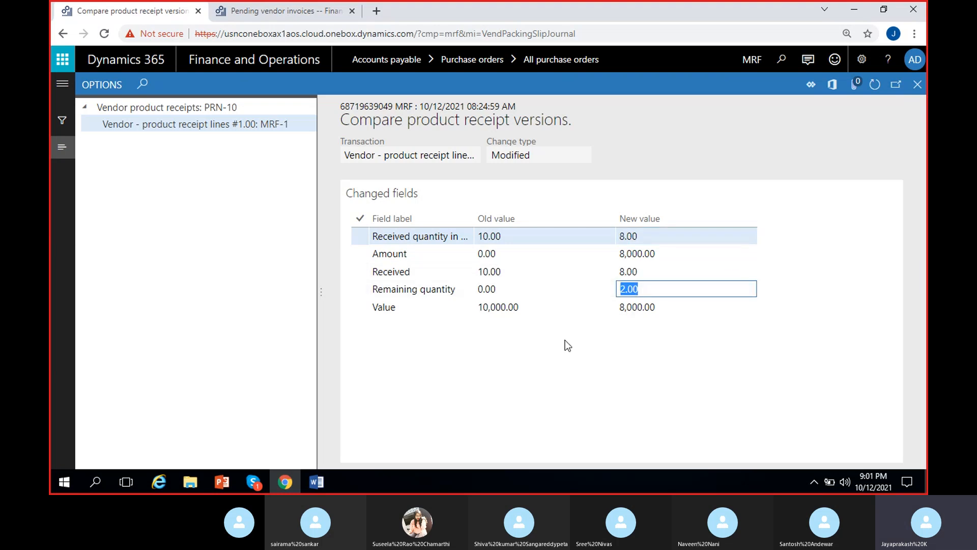
click(609, 334)
drag(633, 289, 615, 319)
click(616, 308)
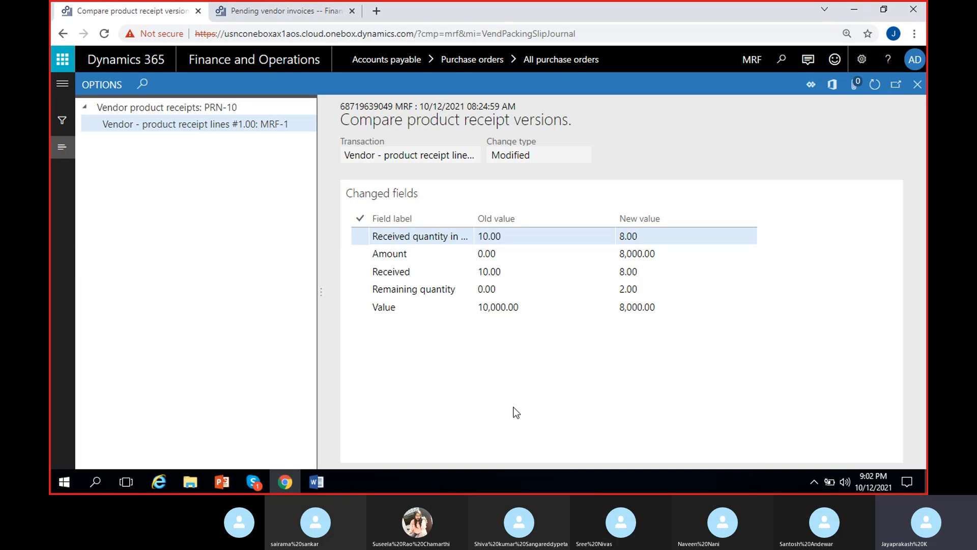
click(917, 85)
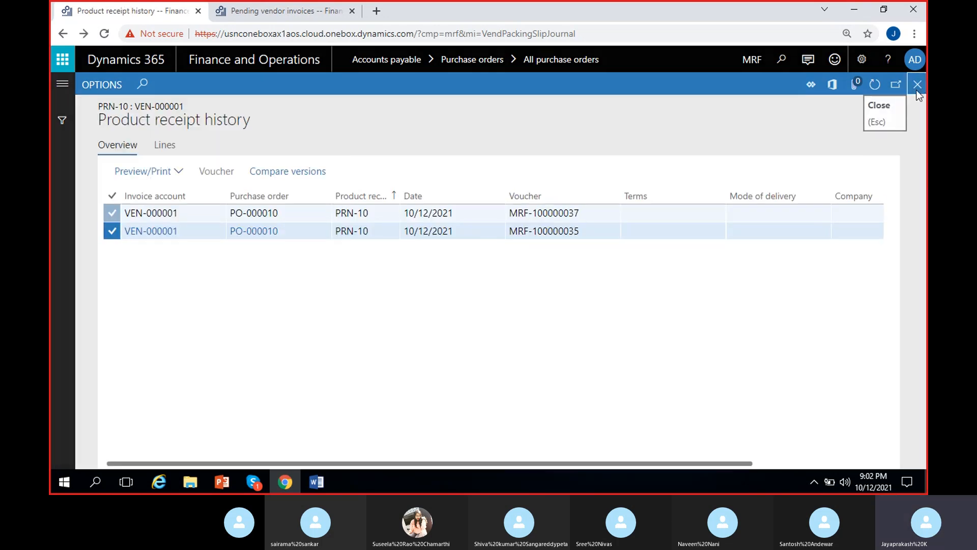
click(916, 90)
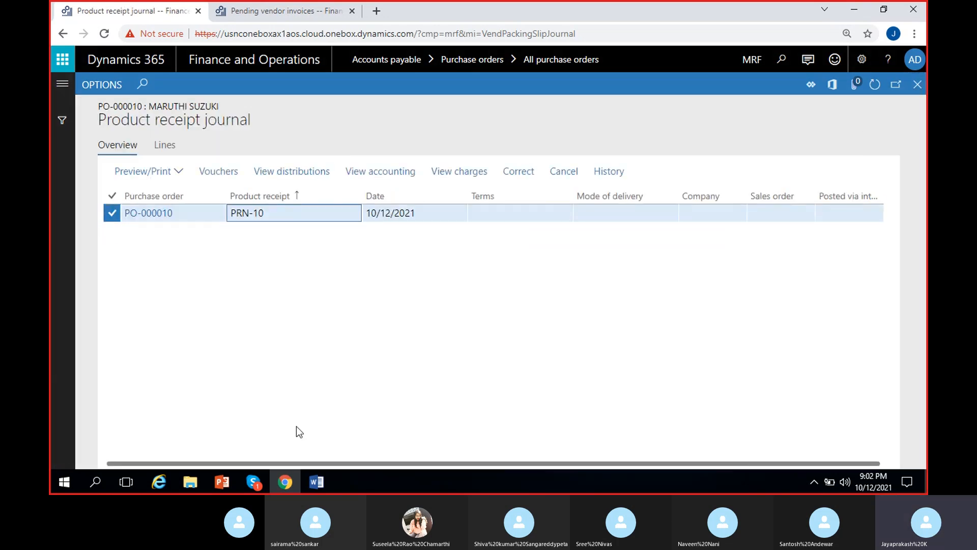
Look at the Cycle line's deliver remainder in the PRN-10 correction form, cancel it and return to the purchase order.
click(525, 178)
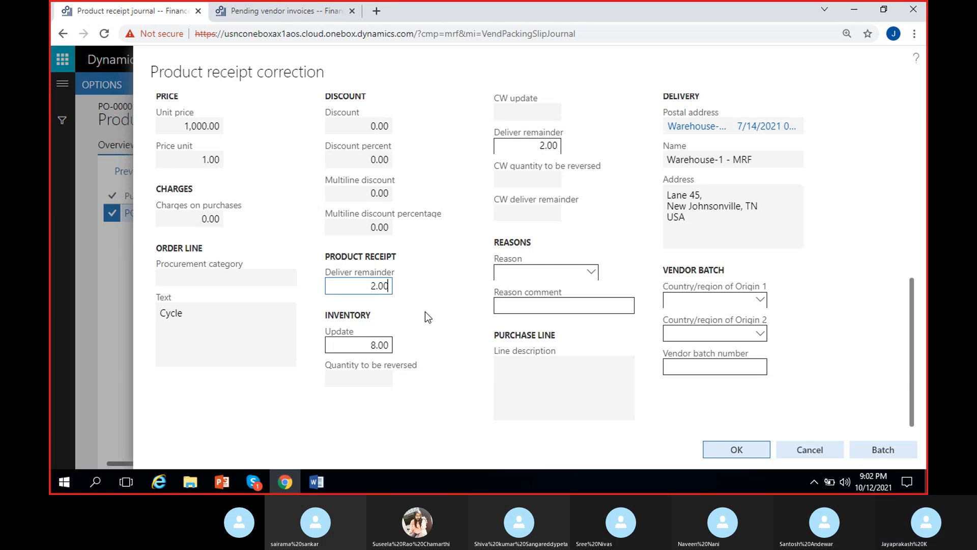
click(815, 450)
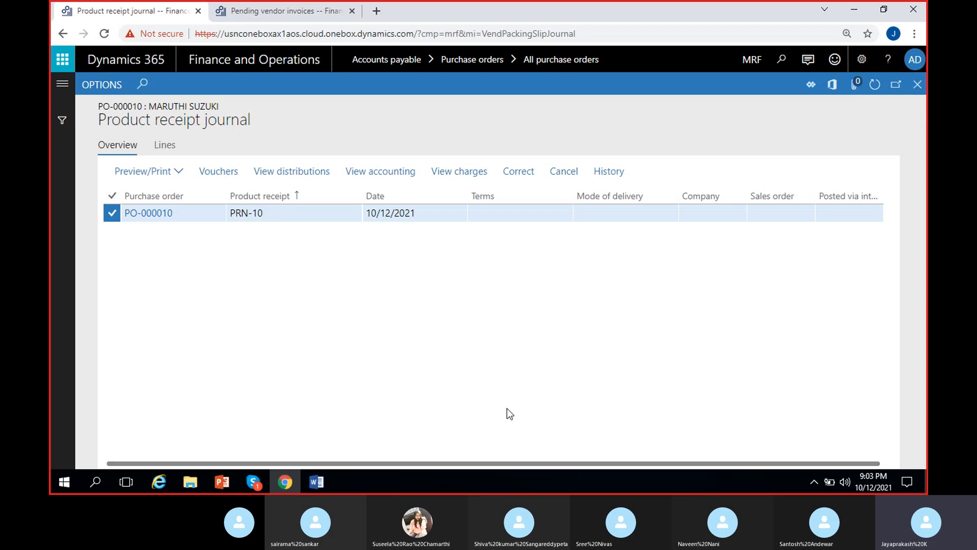
click(918, 85)
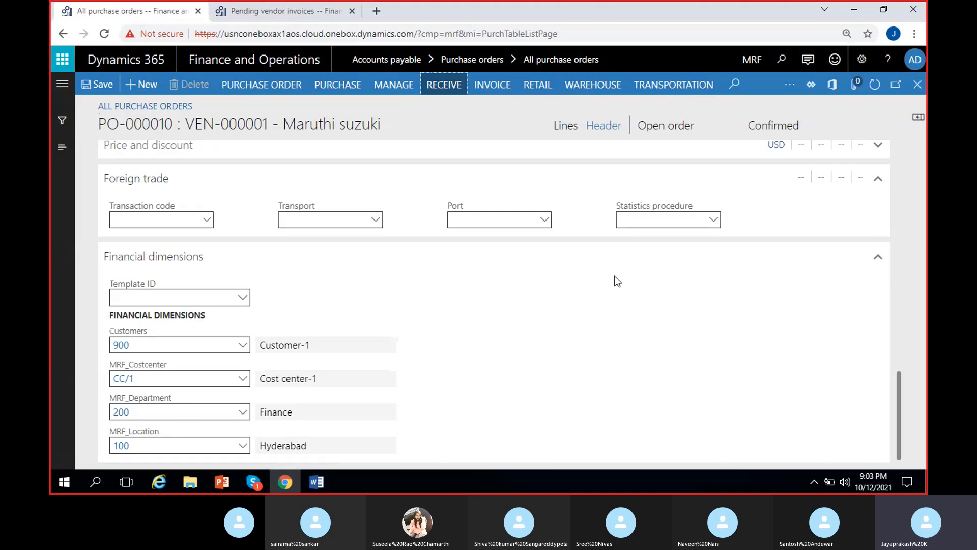
Look through the header details of purchase order PO-000010, and show its lines to check their quantities.
scroll(660, 329, up, 15)
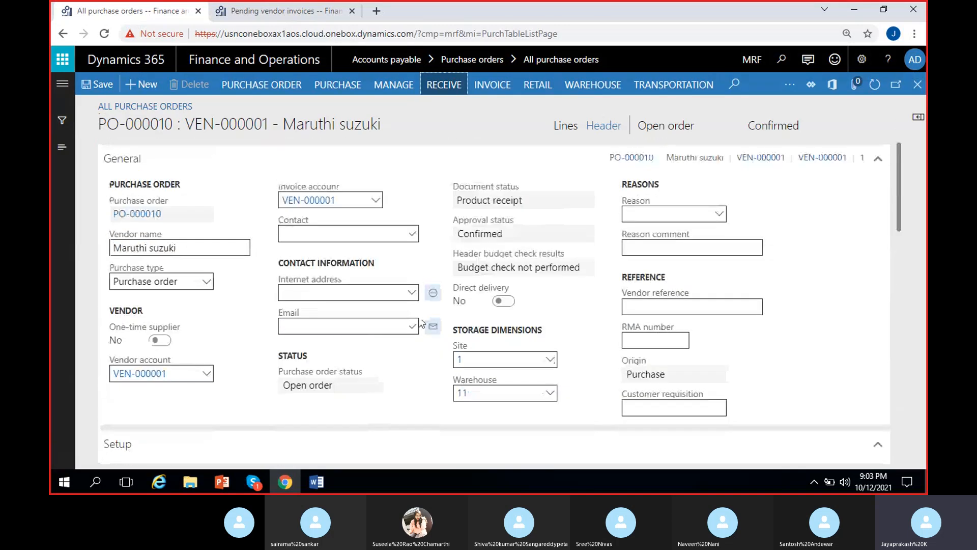
scroll(500, 285, down, 5)
scroll(500, 286, down, 5)
scroll(500, 285, up, 8)
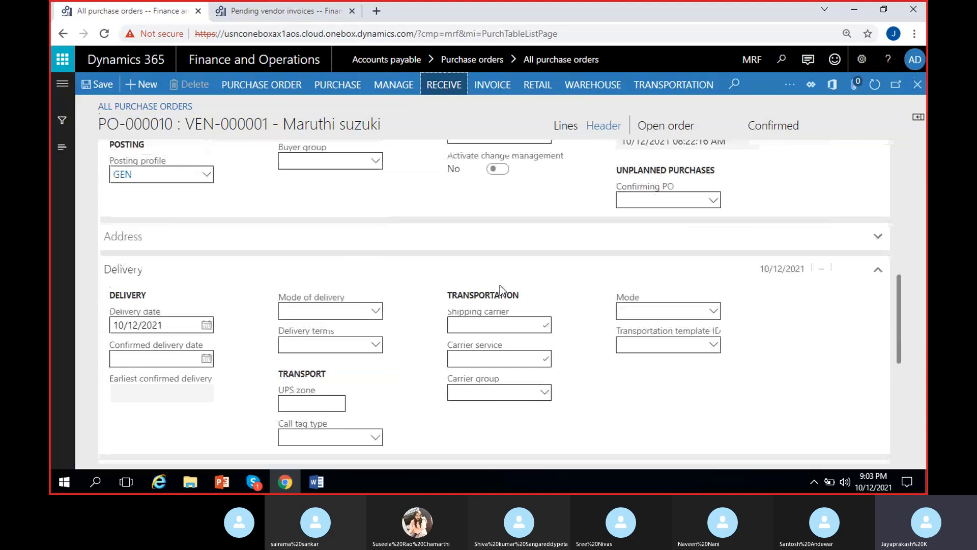
scroll(500, 285, up, 2)
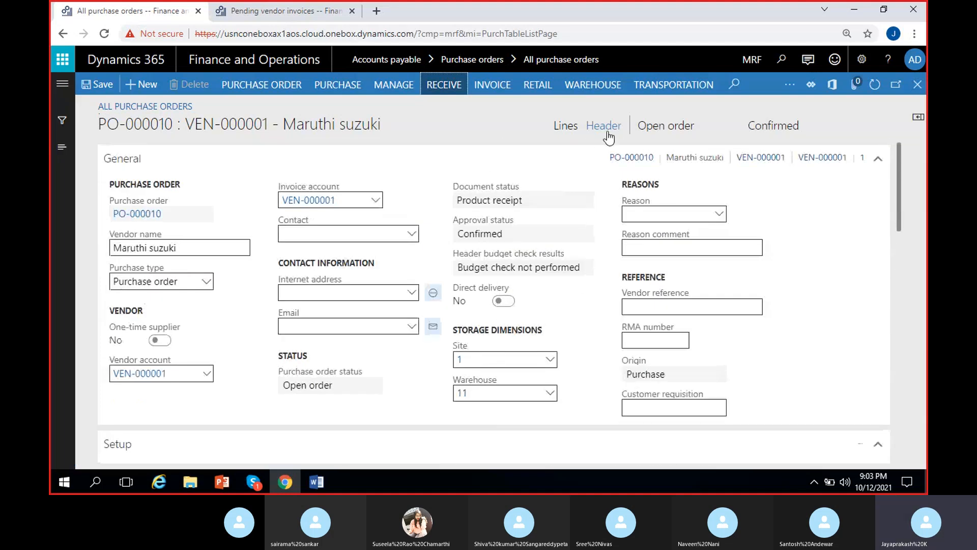
click(566, 127)
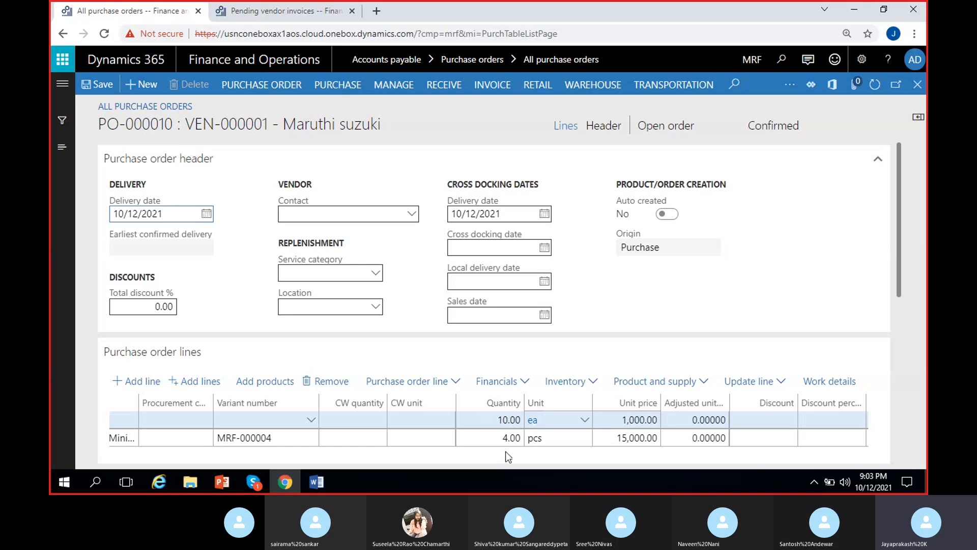
click(493, 443)
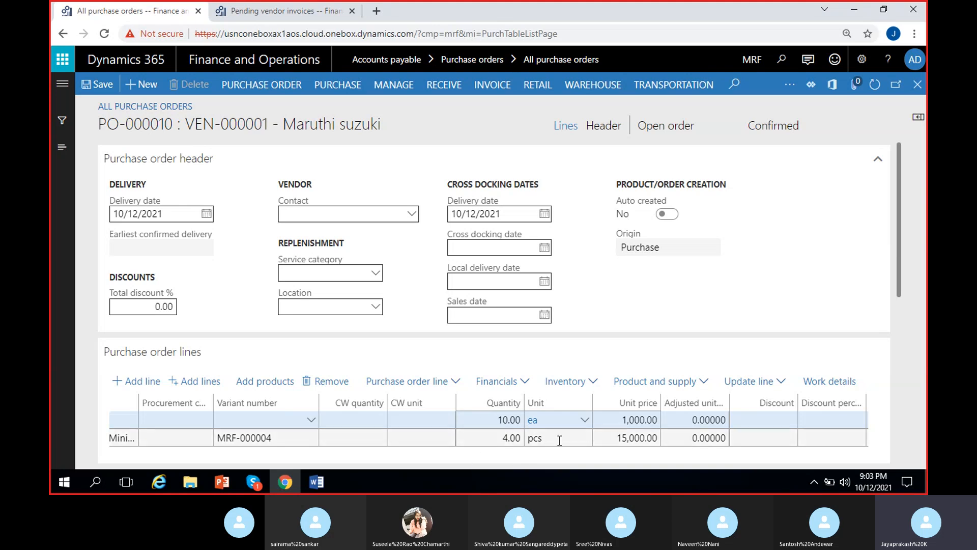
Start a new product receipt posting for PO-000010 and enter product receipt number PRN-10/2.
click(443, 86)
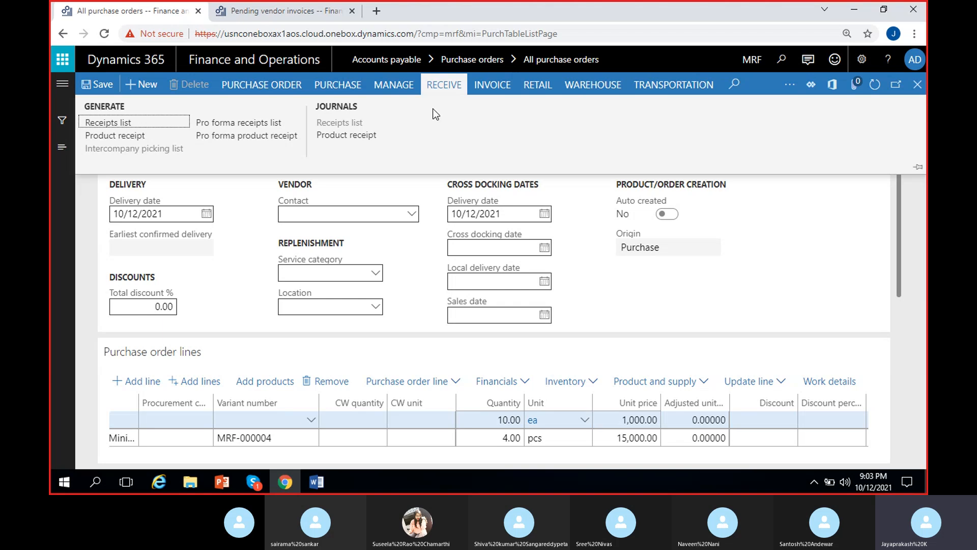
click(106, 137)
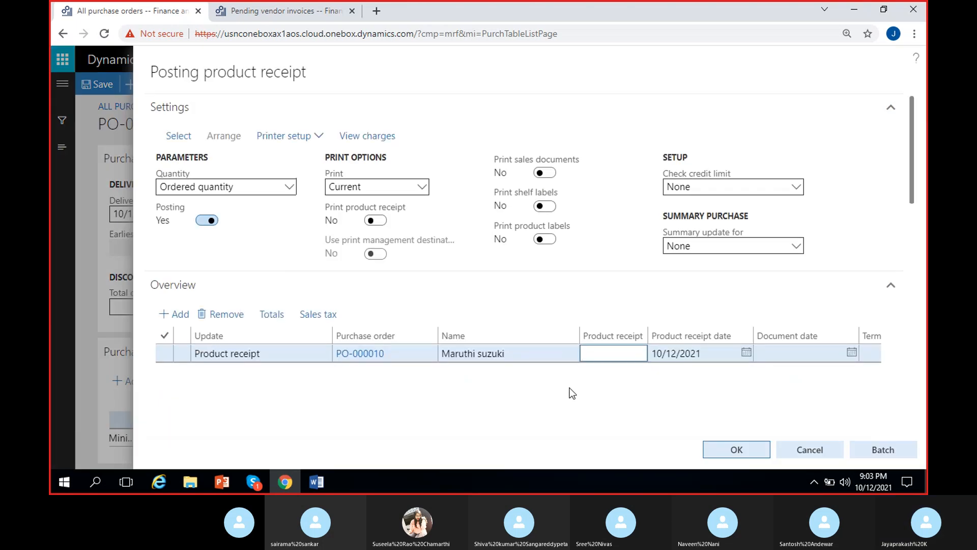
text(PRN-02)
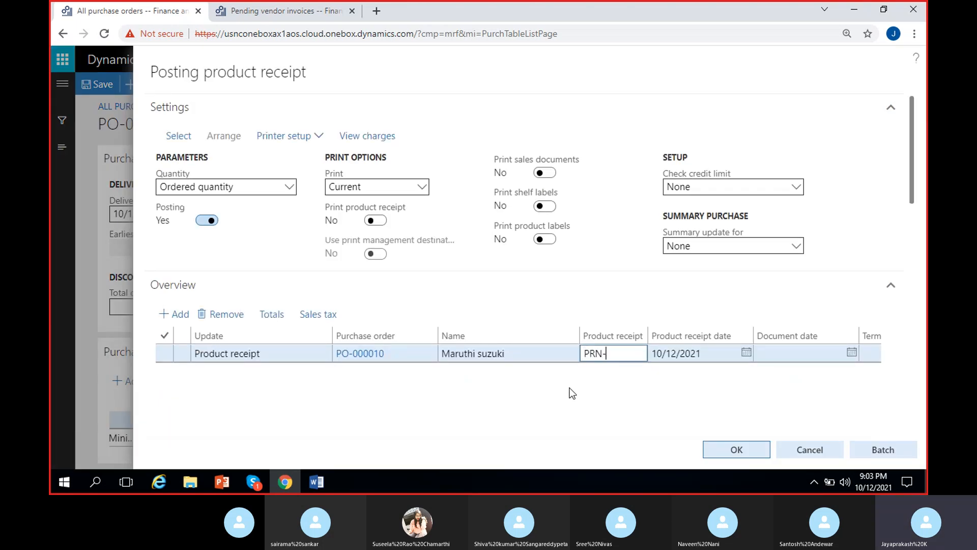
key(BackSpace)
key(BackSpace)
text(10/2)
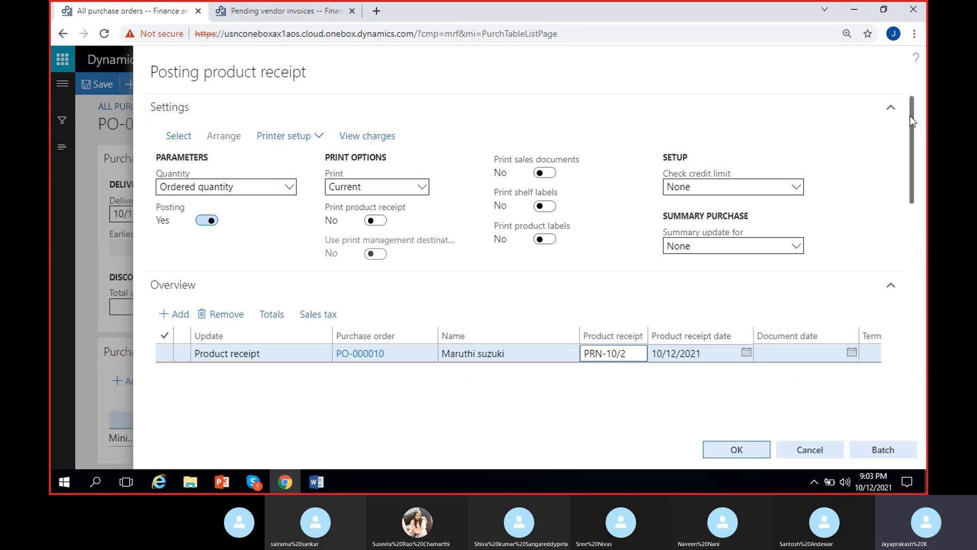
Check the quantities of the Cycle and IPhone12MiniB-256 lines in the new product receipt.
drag(912, 115, 920, 218)
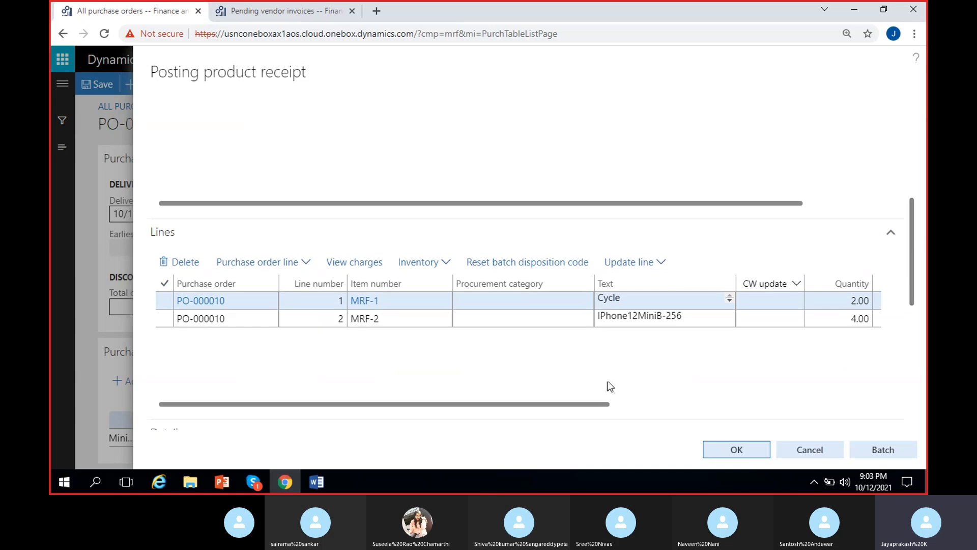
drag(546, 398, 612, 401)
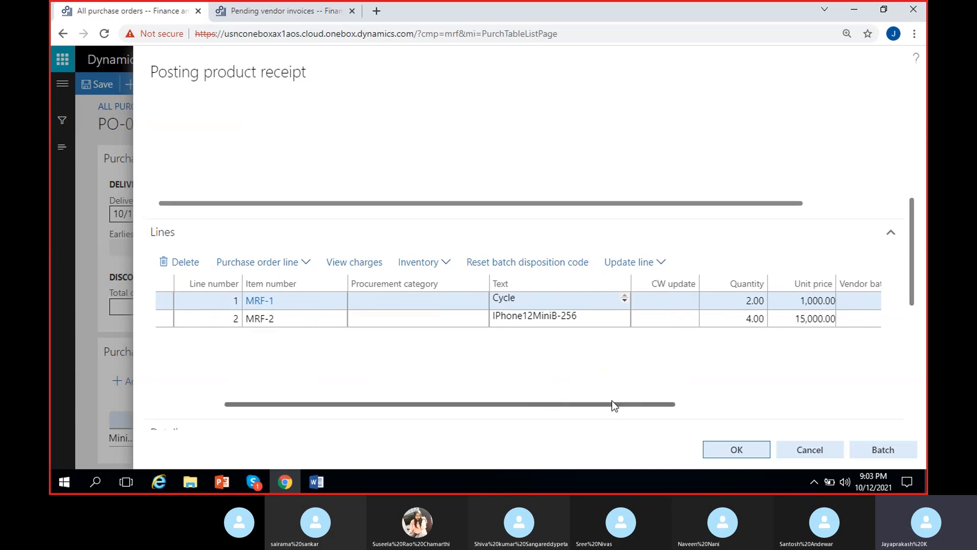
click(594, 302)
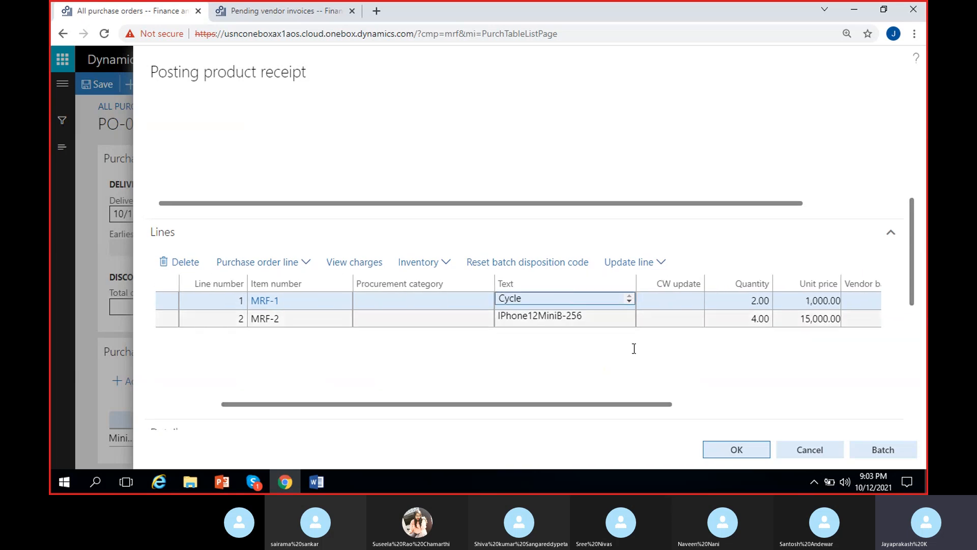
click(736, 299)
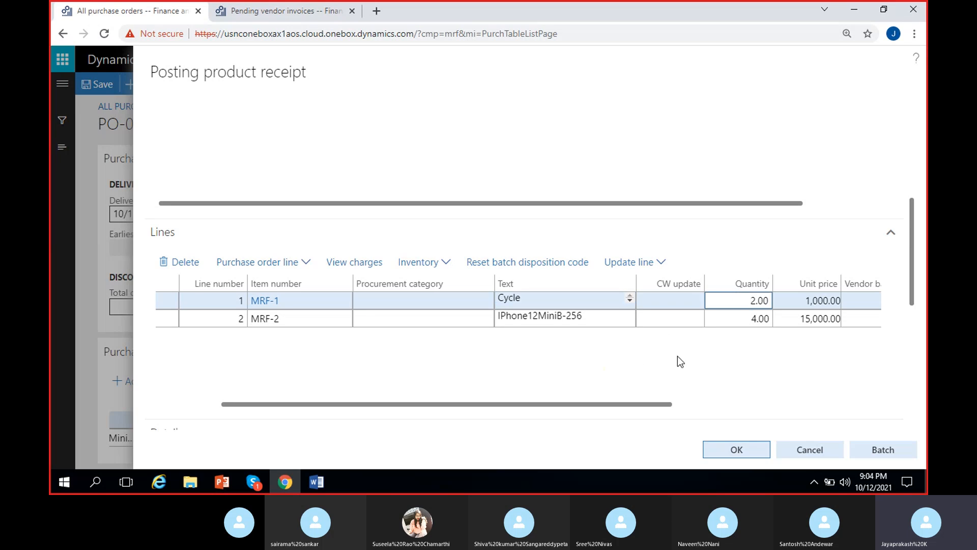
click(558, 300)
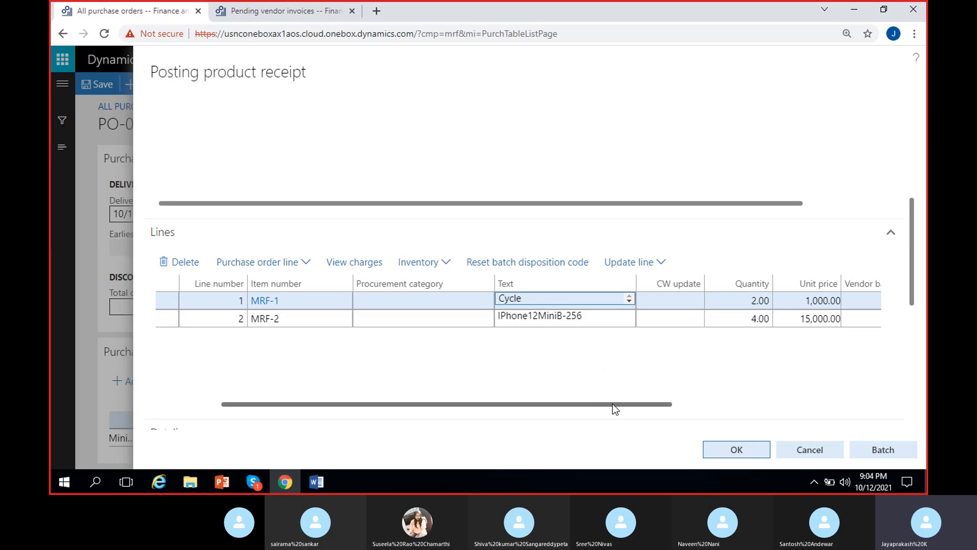
Set the receipt quantity of the IPhone12MiniB-256 line to 2 in the new product receipt.
drag(613, 404, 821, 404)
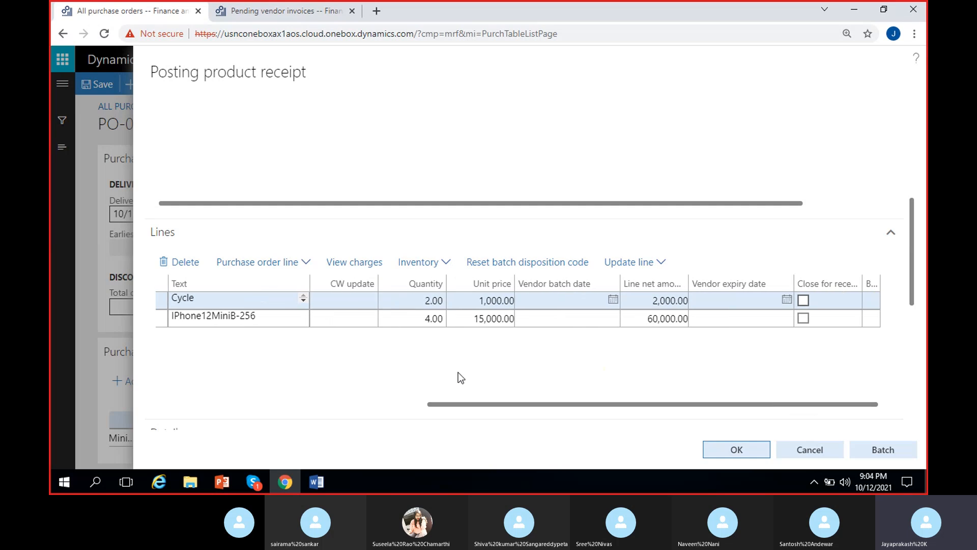
click(431, 320)
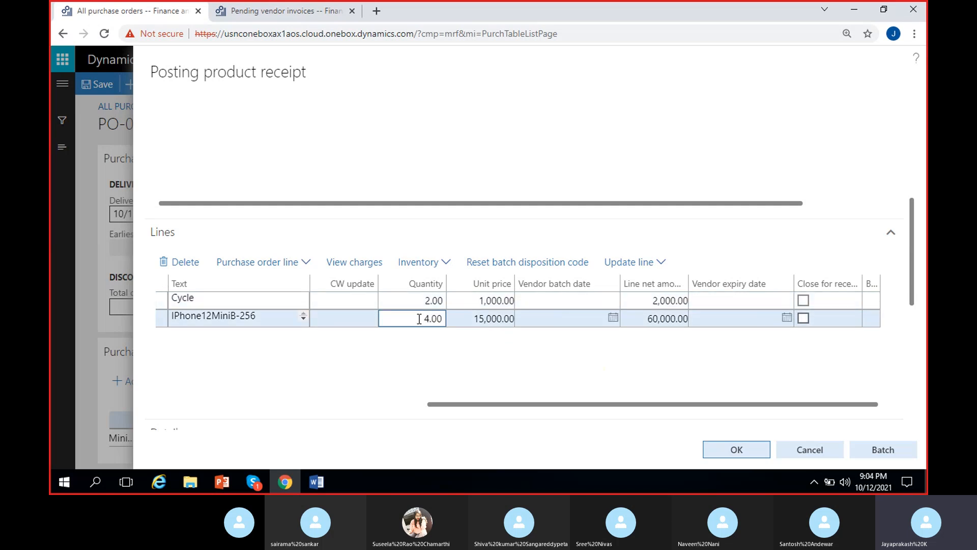
key(BackSpace)
key(BackSpace)
text(2)
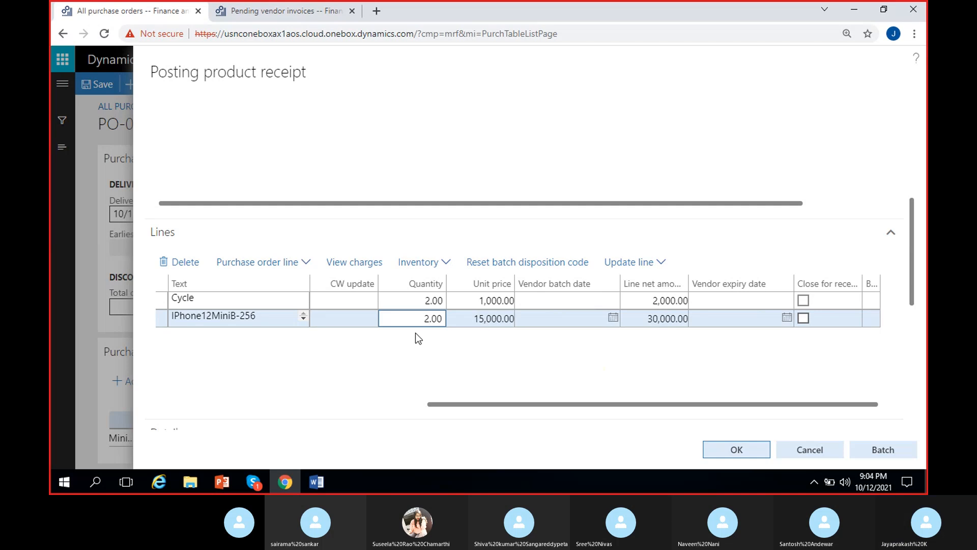
click(454, 374)
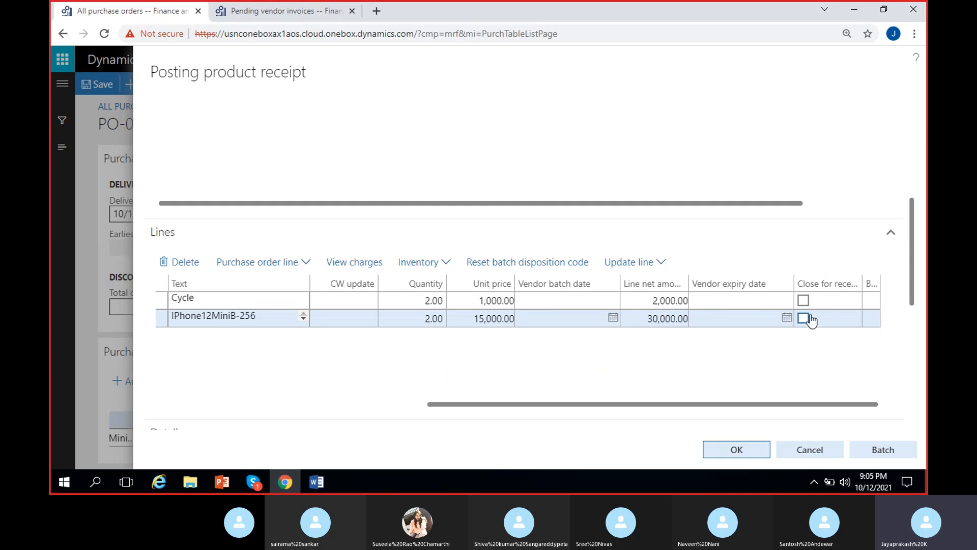
Try to post the product receipt with the IPhone12MiniB-256 line closed for receipt, and open the posting error's message details.
mouse_move(840, 287)
click(805, 319)
click(738, 450)
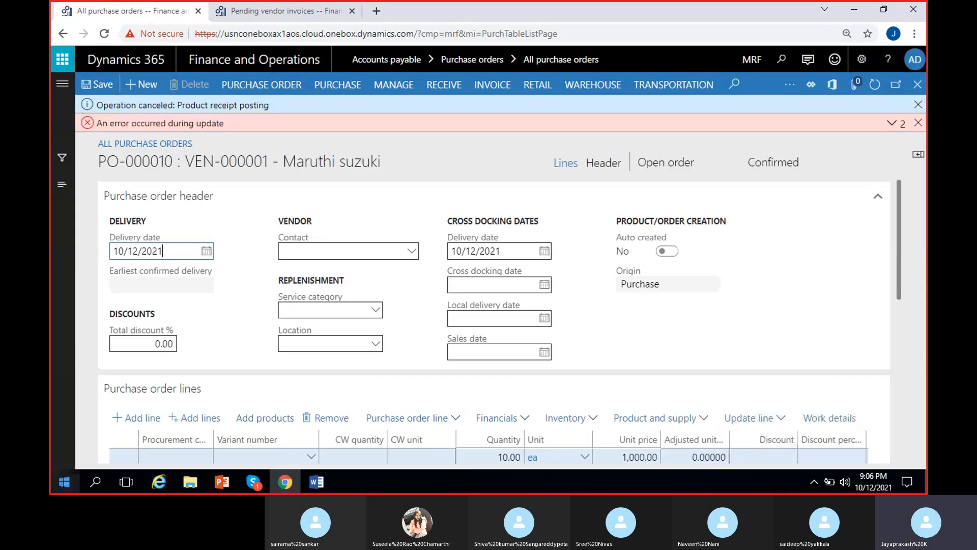
click(892, 123)
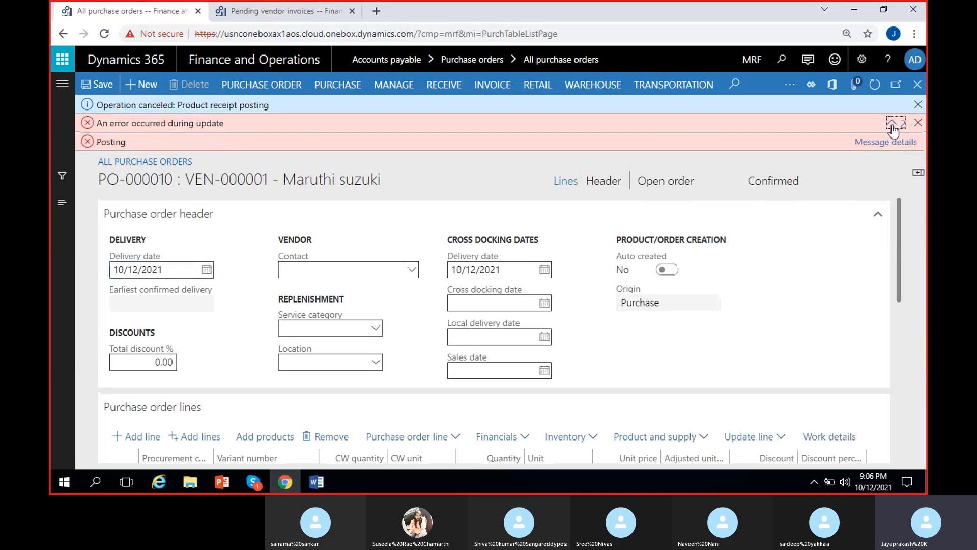
click(860, 141)
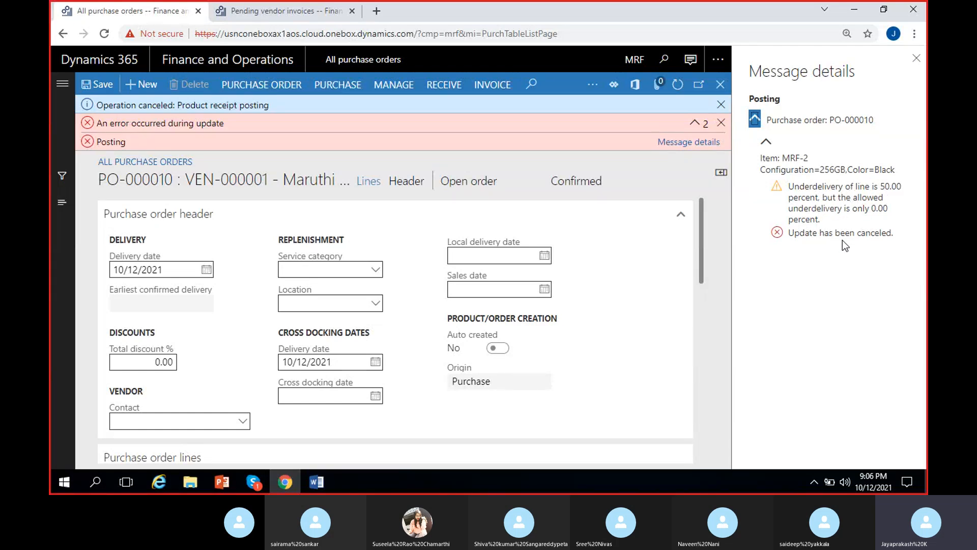
Open the Procurement and sourcing parameters in the second browser window tab.
click(304, 12)
click(57, 89)
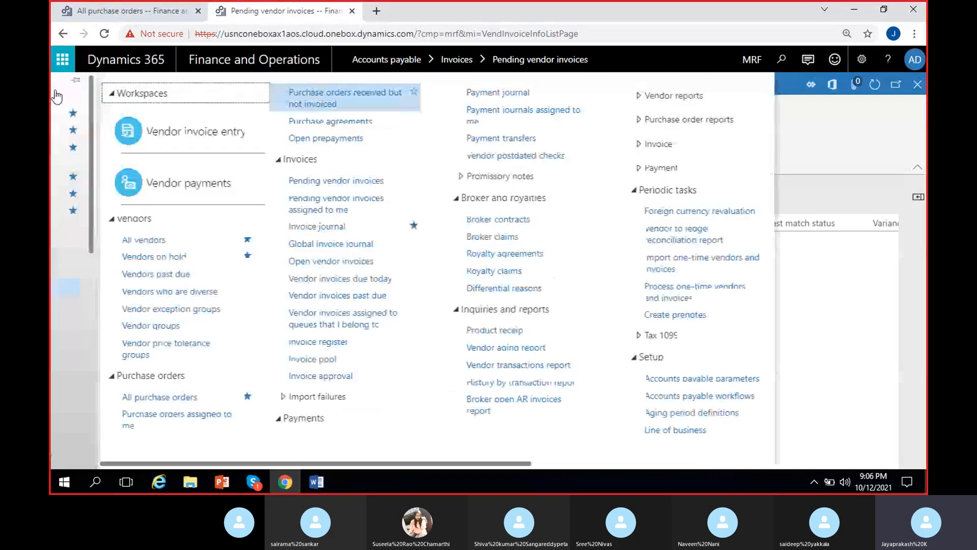
scroll(114, 335, down, 5)
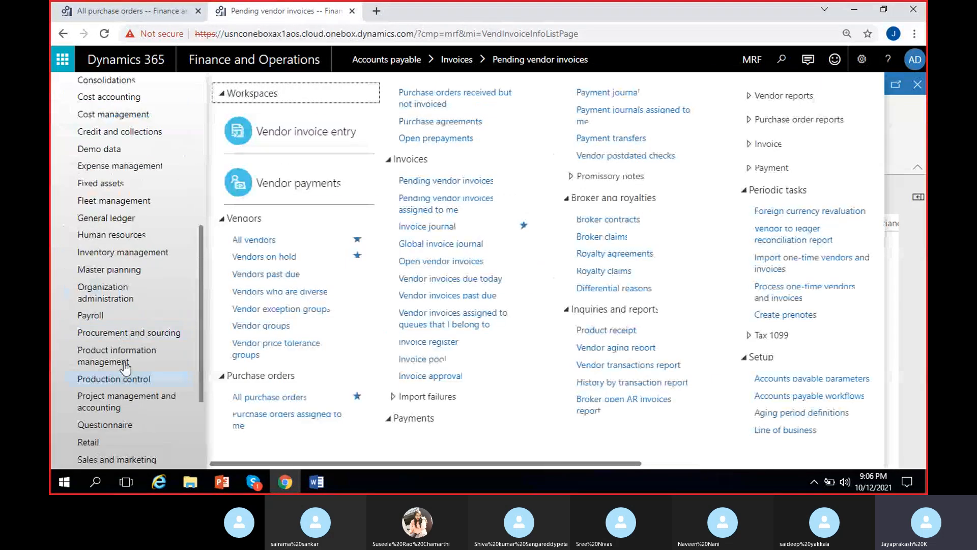
click(124, 319)
click(125, 337)
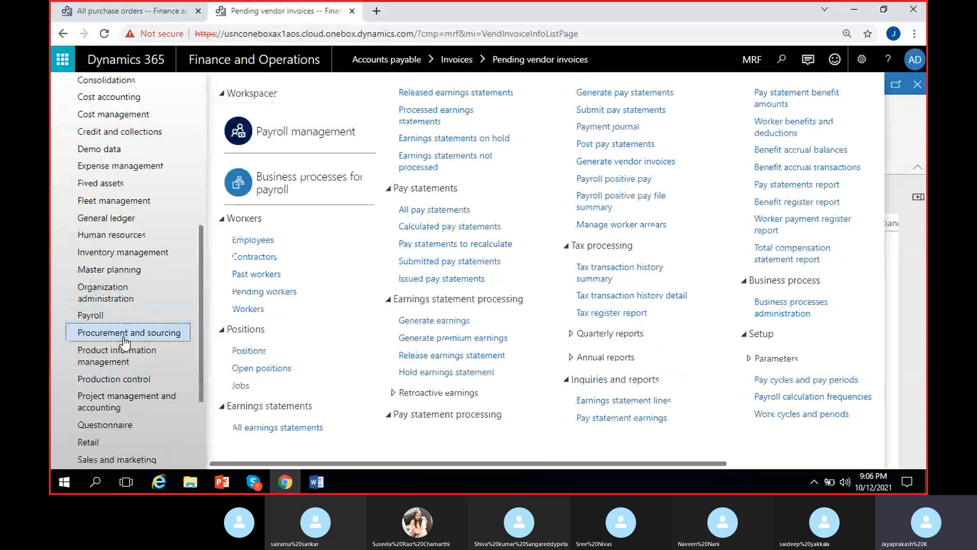
drag(386, 462, 722, 471)
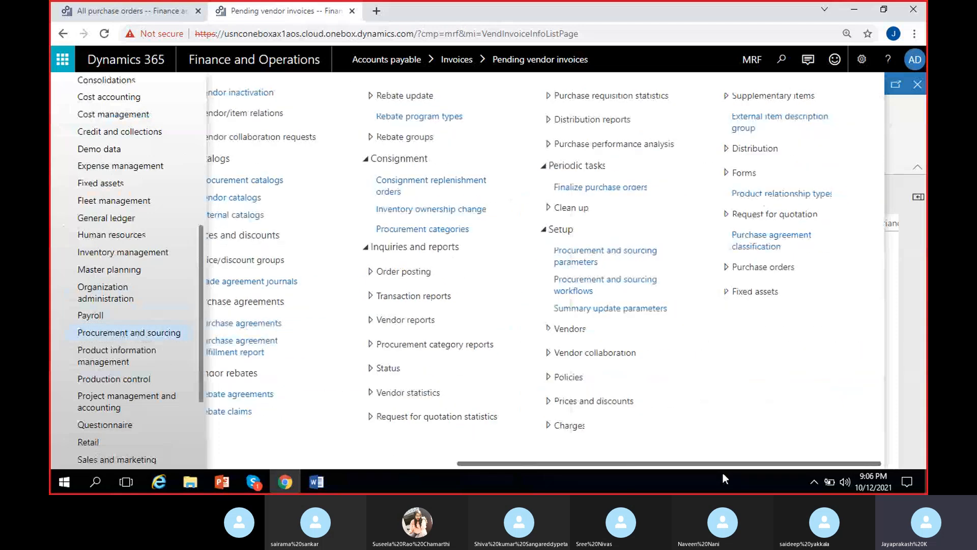
drag(488, 464, 241, 464)
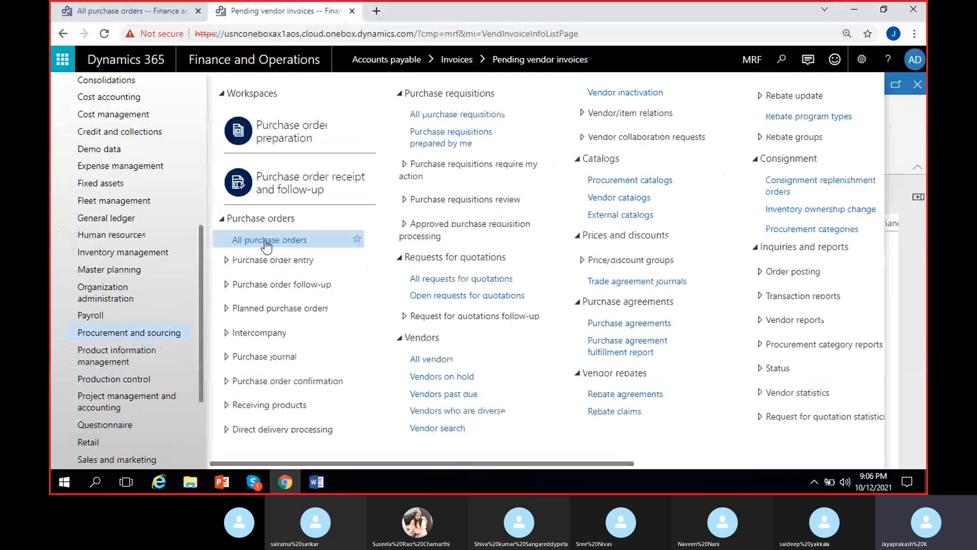
drag(393, 464, 640, 471)
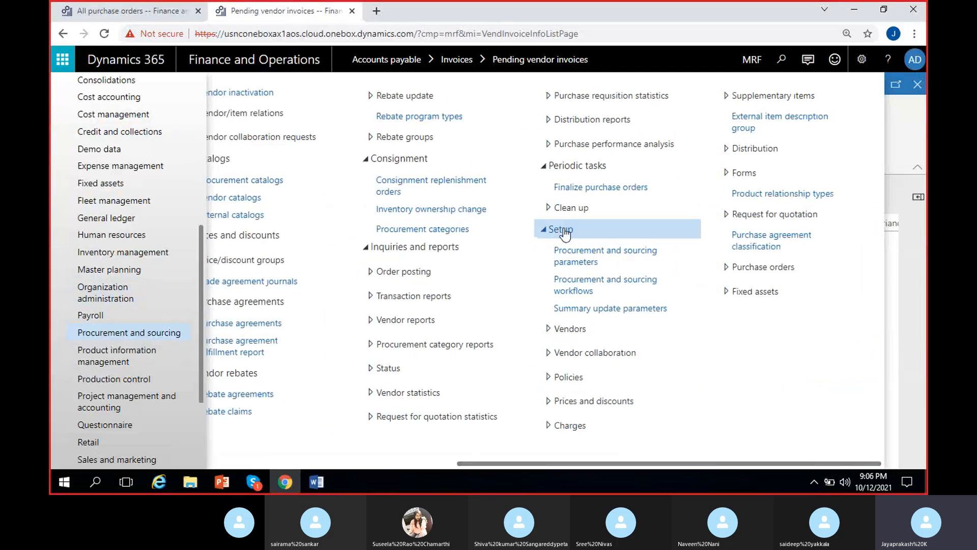
click(608, 255)
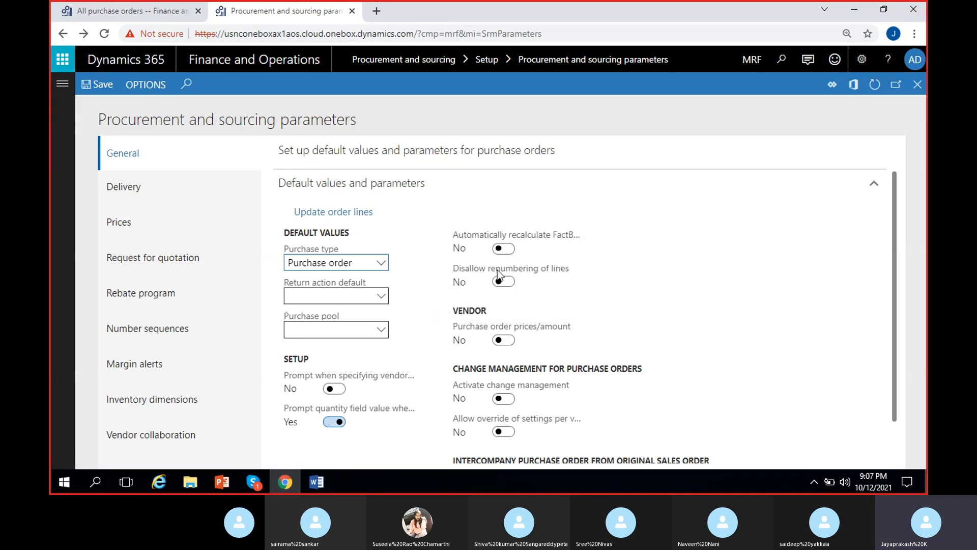
Turn on Accept underdelivery and Accept overdelivery in the delivery parameters, and save them.
click(127, 190)
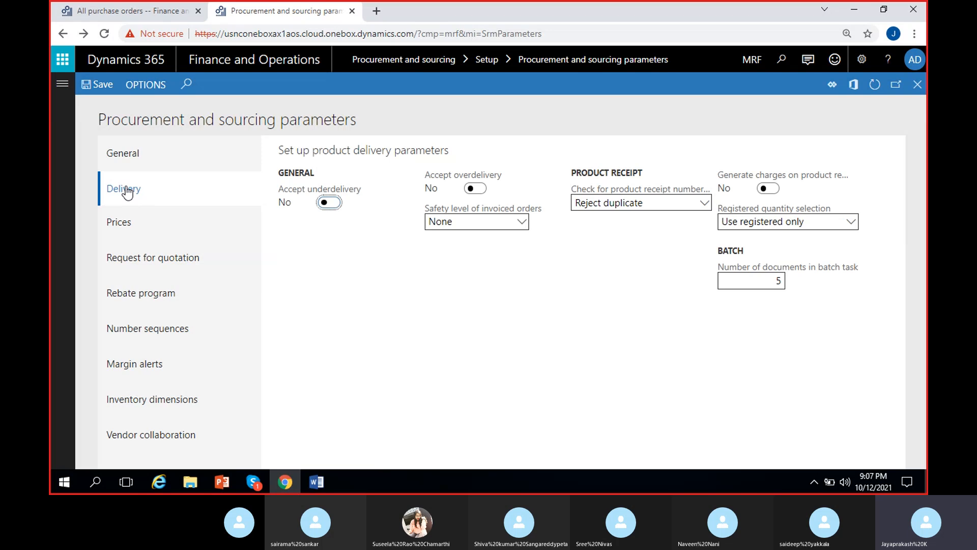
click(330, 203)
click(480, 188)
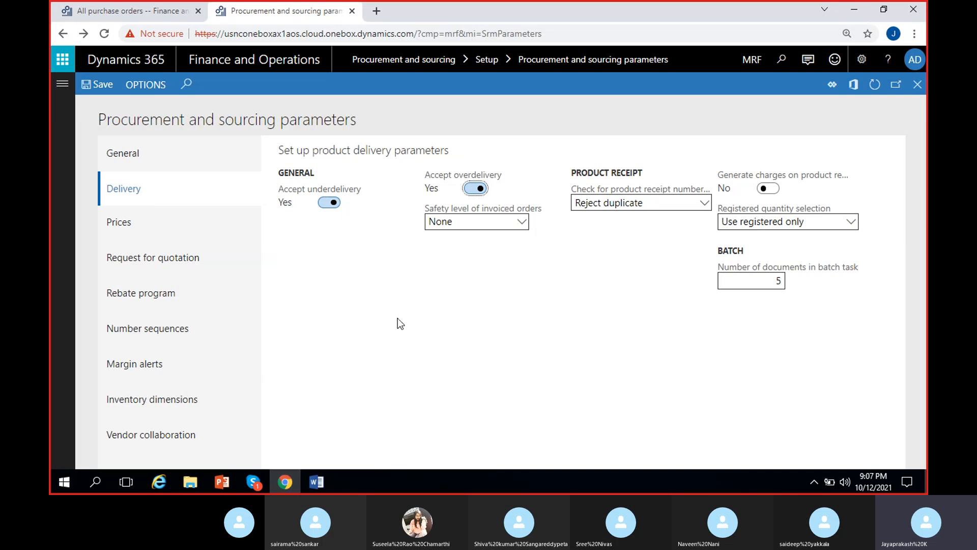
click(101, 87)
Return to purchase order PO-000010, dismiss the posting error, and show the delivery details of the MRF-000004 variant line.
click(148, 10)
click(721, 123)
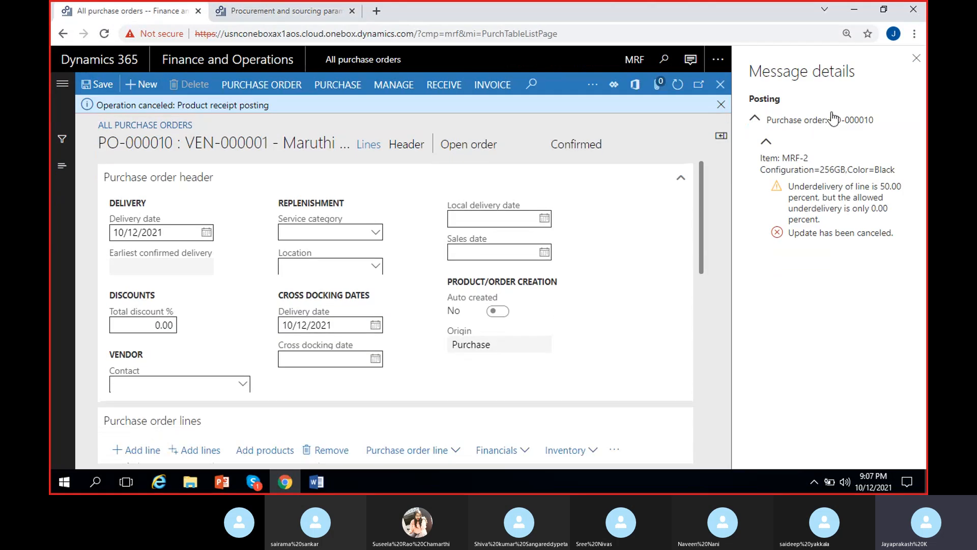
click(916, 58)
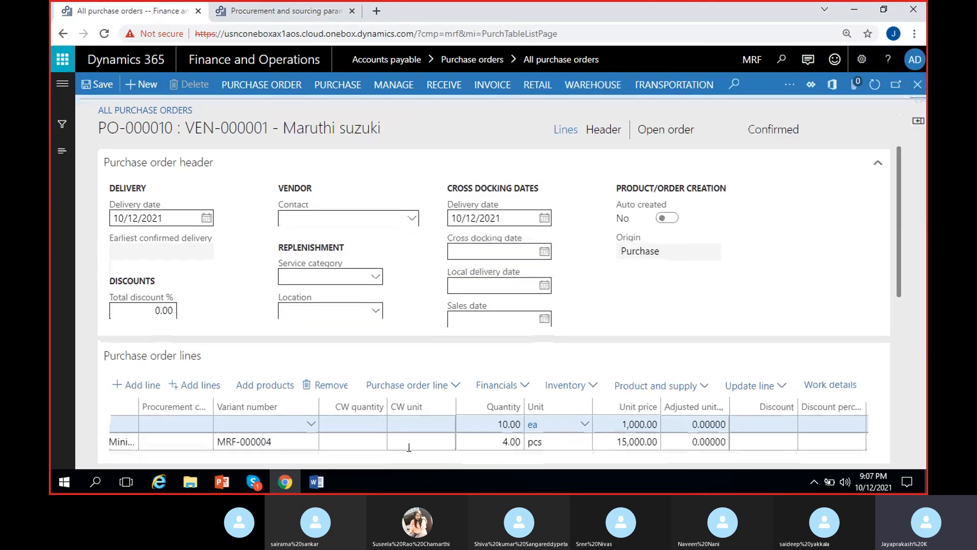
scroll(911, 216, down, 3)
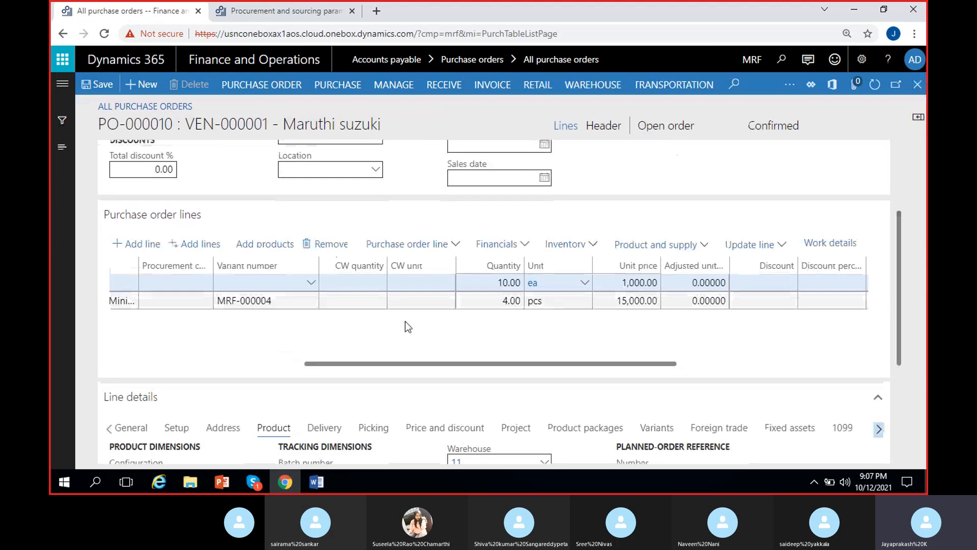
click(345, 300)
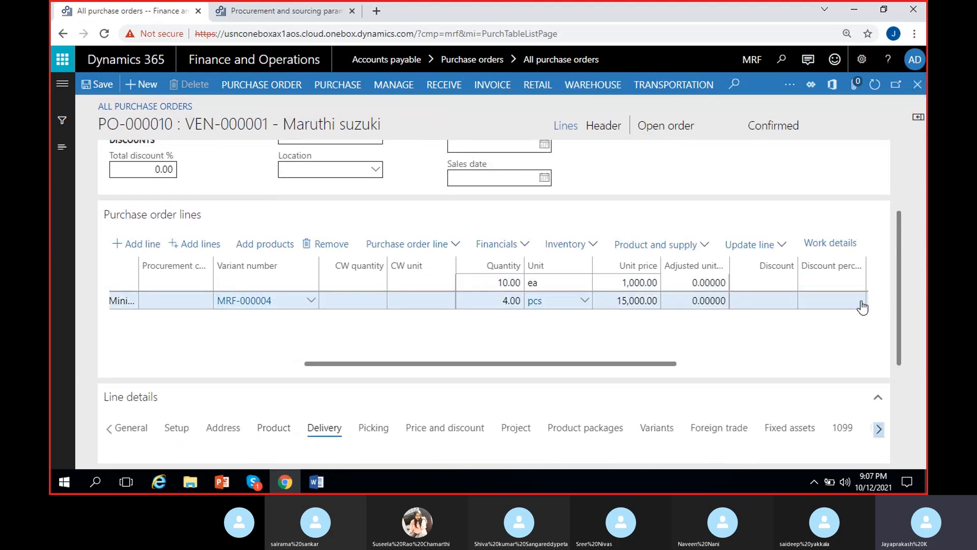
scroll(862, 305, down, 3)
click(299, 323)
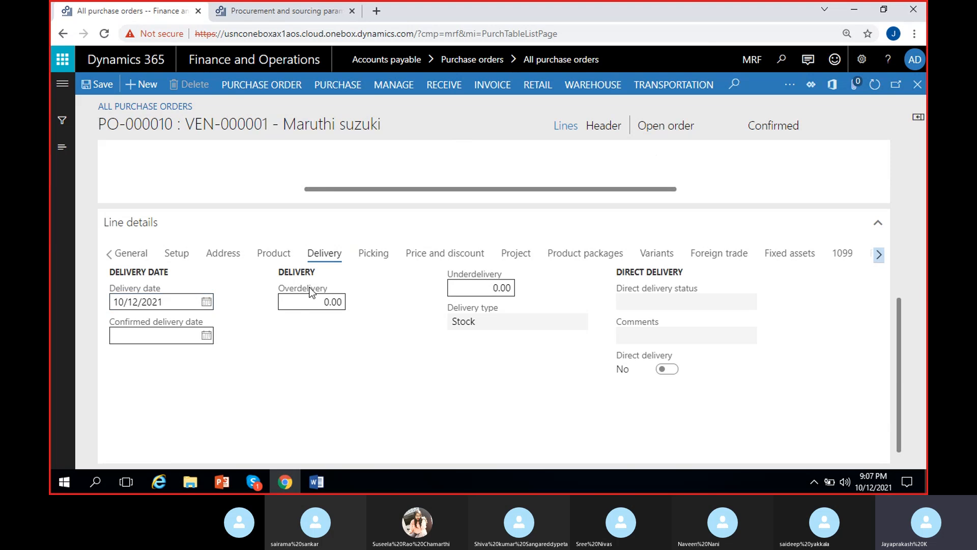
Set the line's underdelivery to 50 and check the underdelivery setting in the procurement parameters again.
click(481, 293)
click(404, 329)
click(262, 12)
click(173, 10)
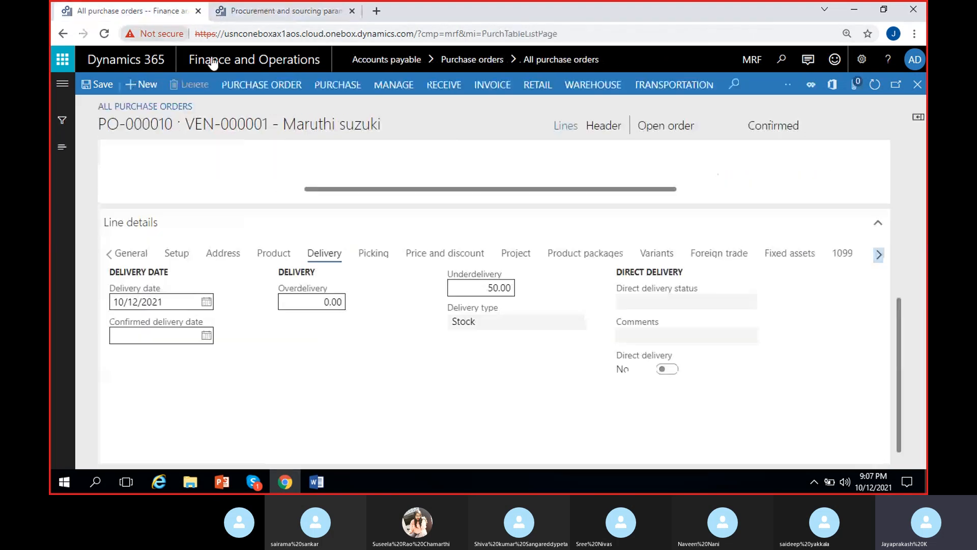
click(315, 12)
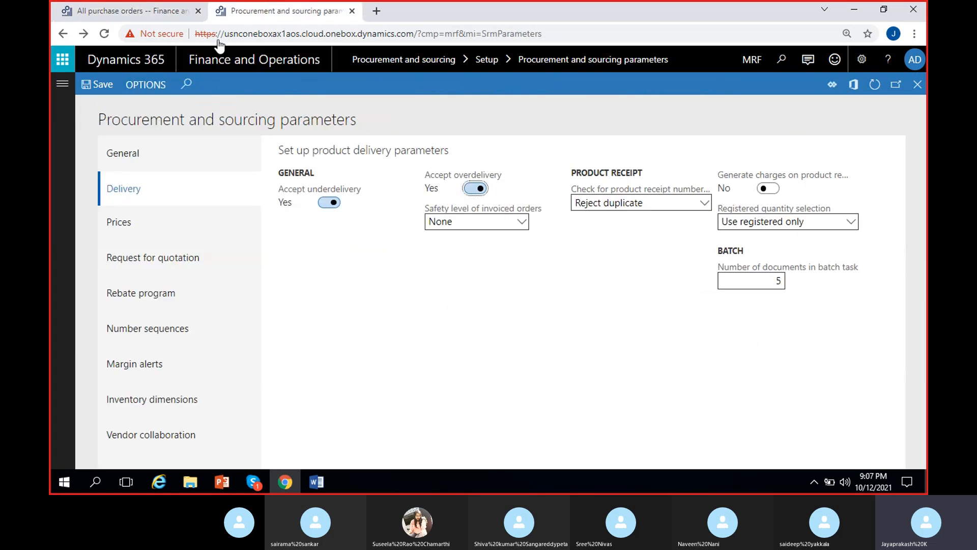
click(171, 12)
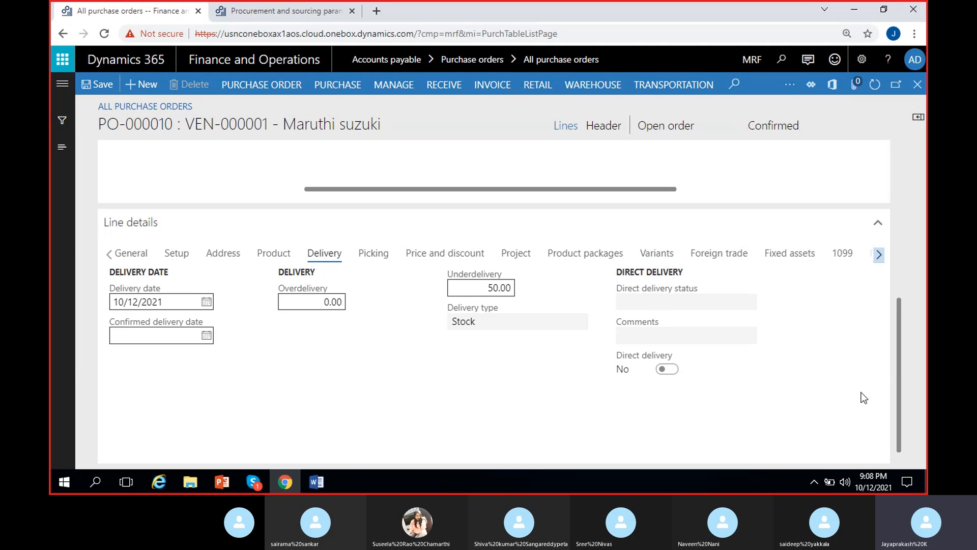
scroll(868, 397, up, 1)
scroll(903, 336, up, 5)
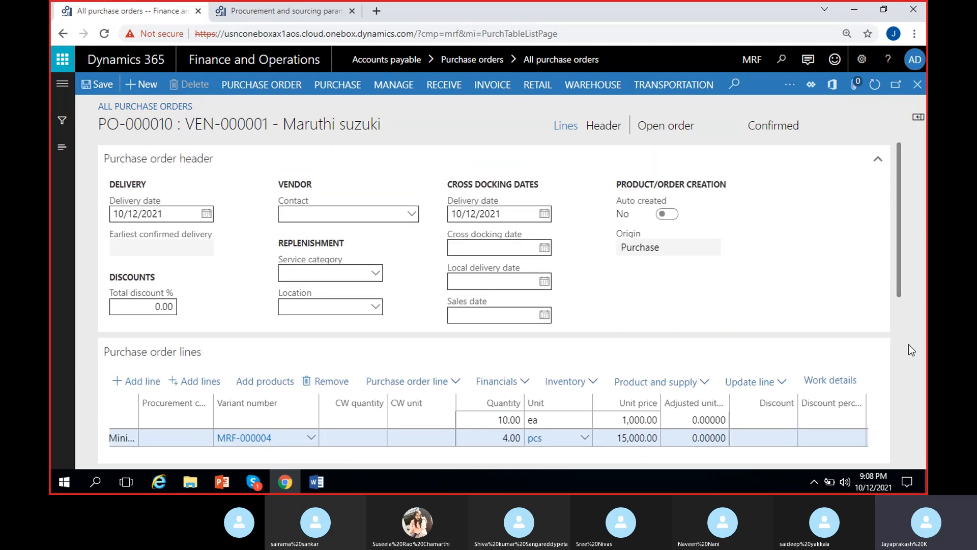
click(445, 85)
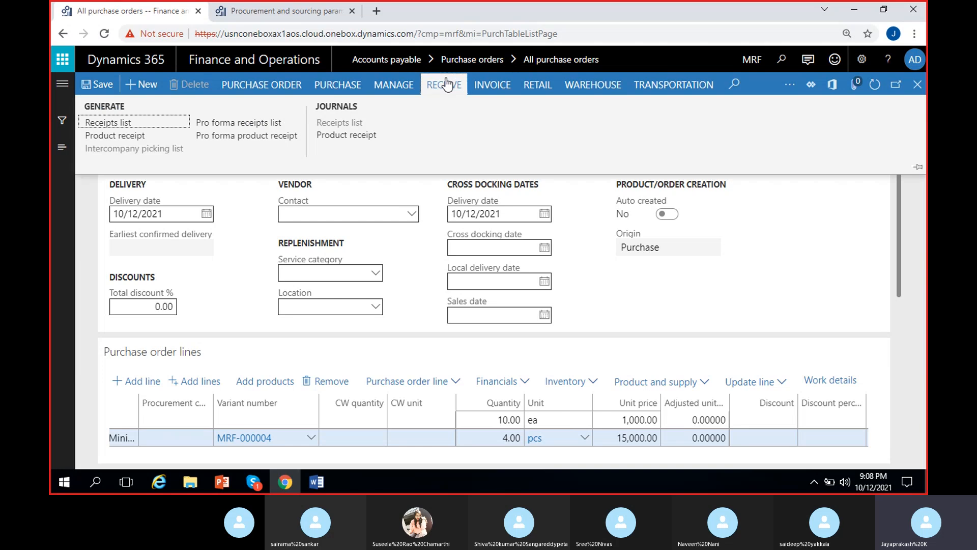
click(110, 135)
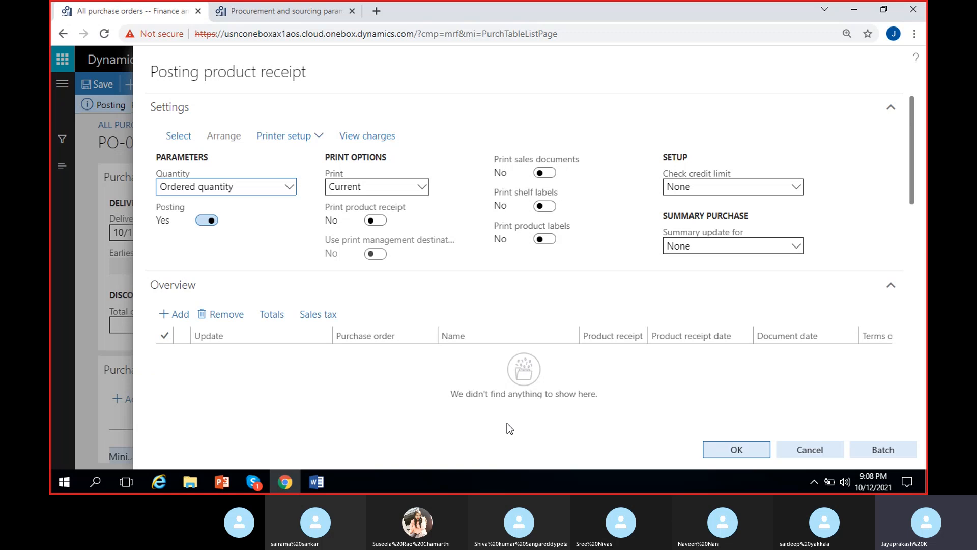
click(809, 449)
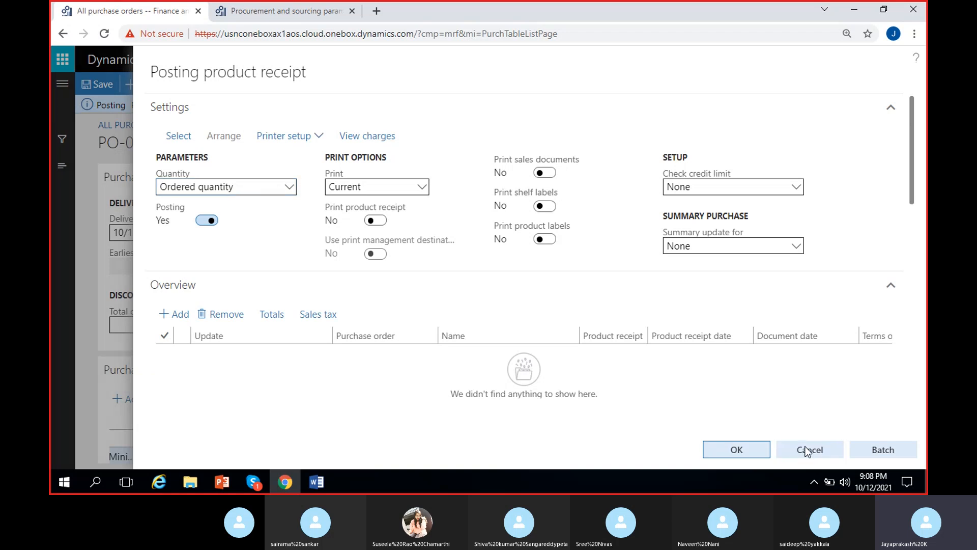
Dismiss the posting message, refresh purchase order PO-000010 and confirm it again.
click(756, 146)
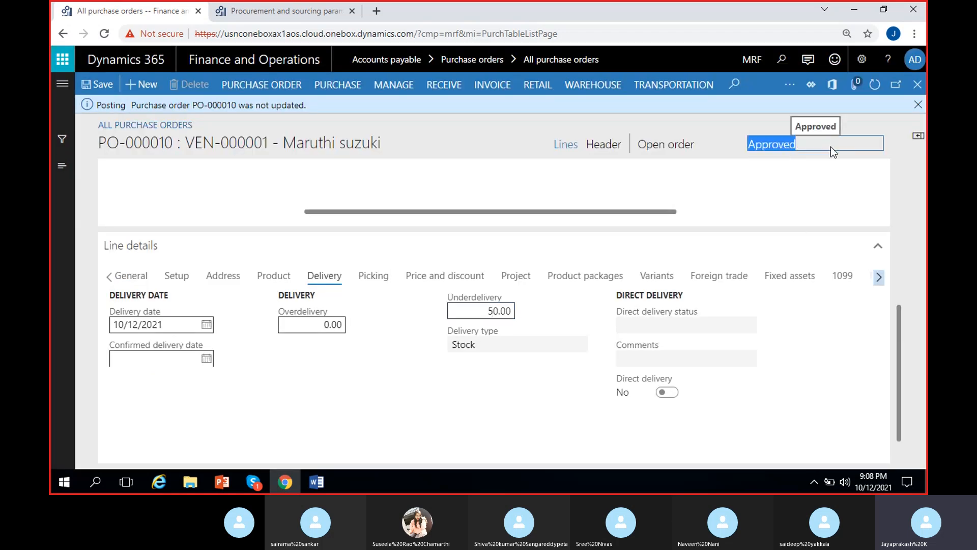
click(919, 104)
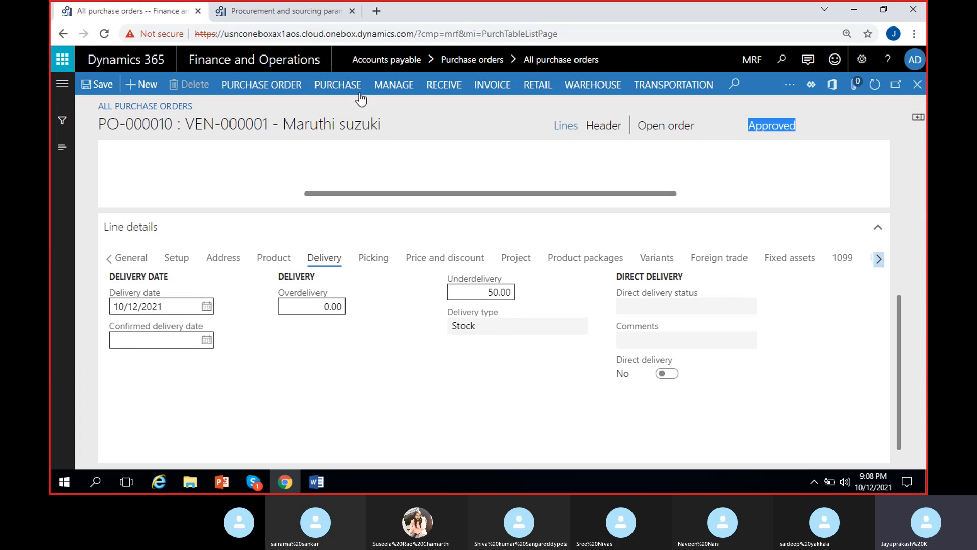
click(334, 93)
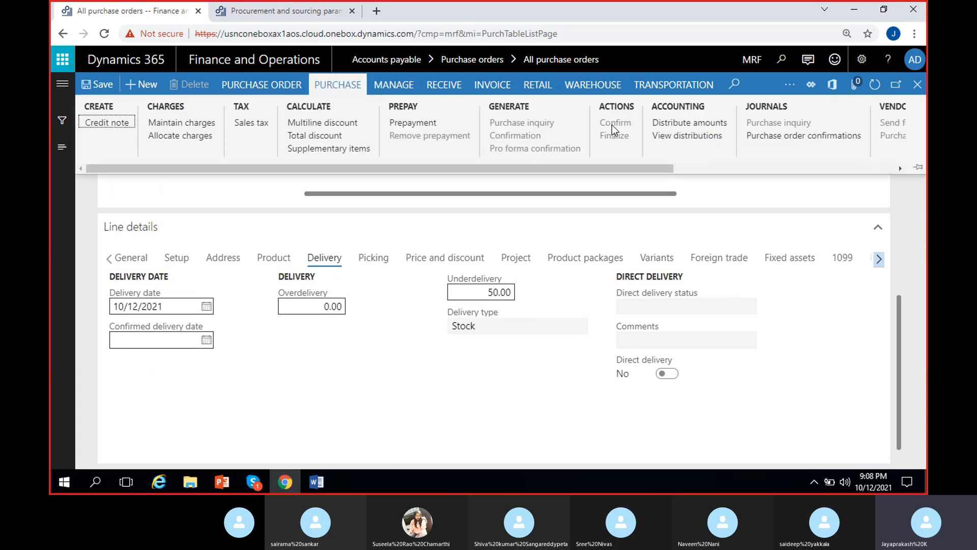
click(874, 87)
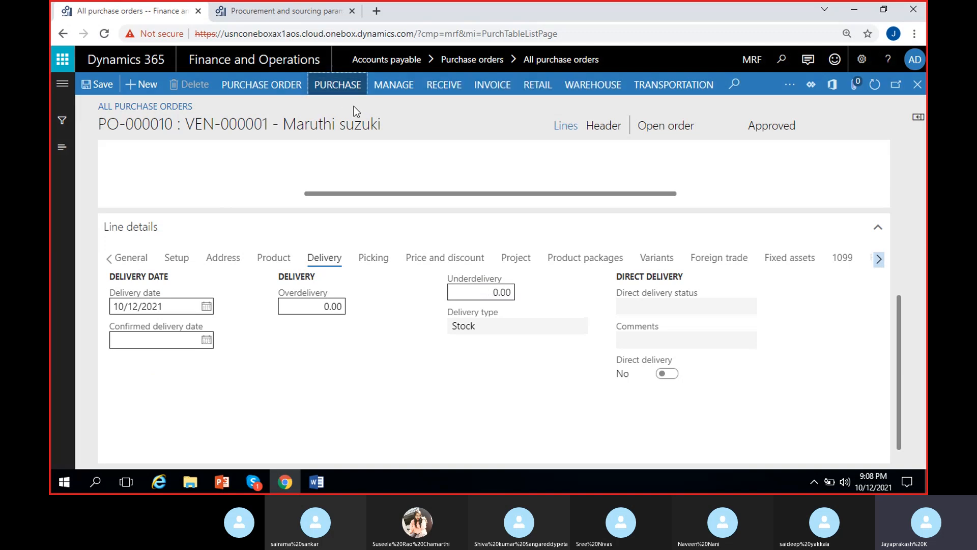
click(336, 85)
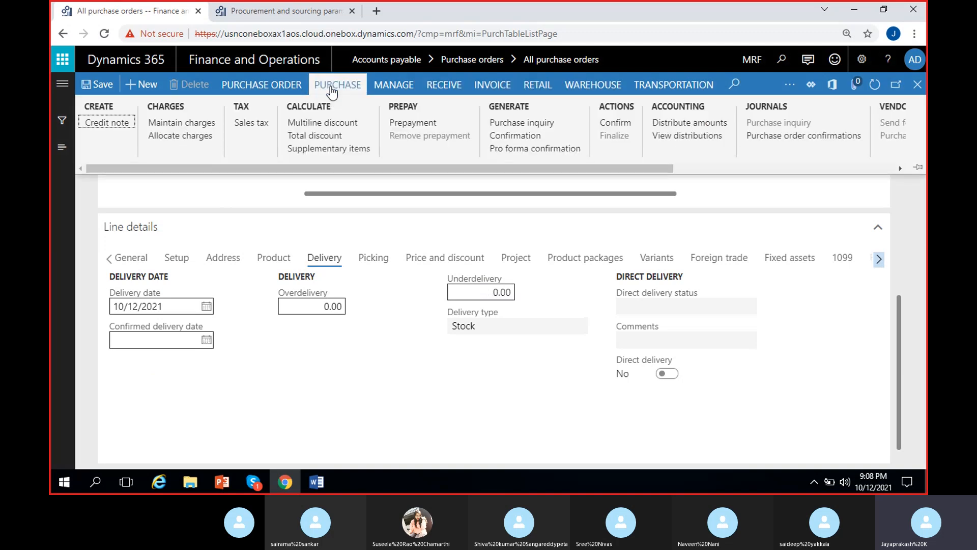
click(622, 124)
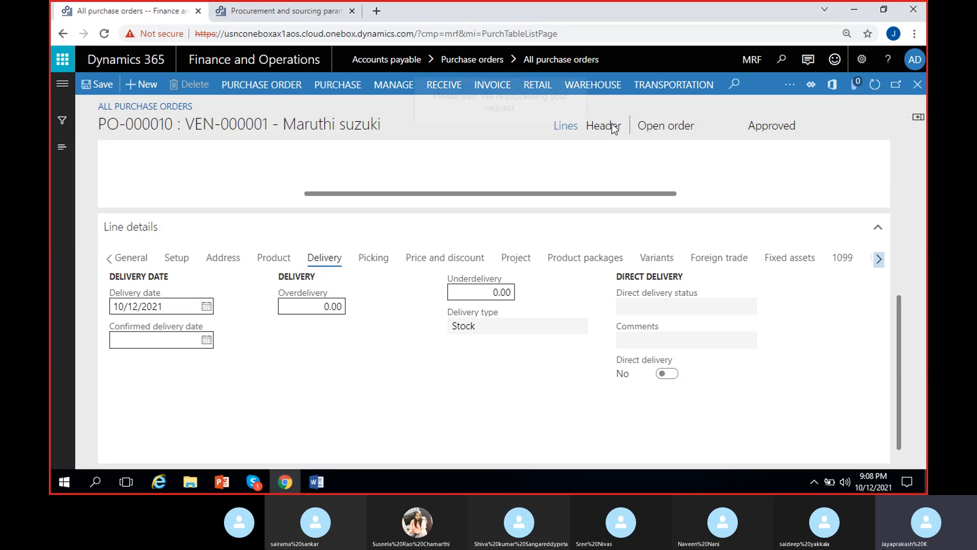
double_click(762, 127)
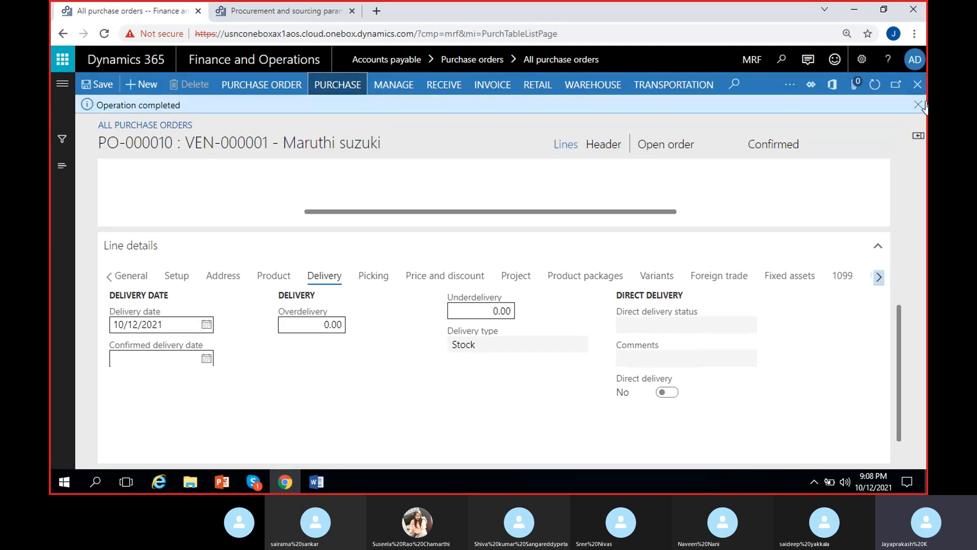
Start a product receipt posting for purchase order PO-000010 and number the receipt PRN-10/2.
click(919, 104)
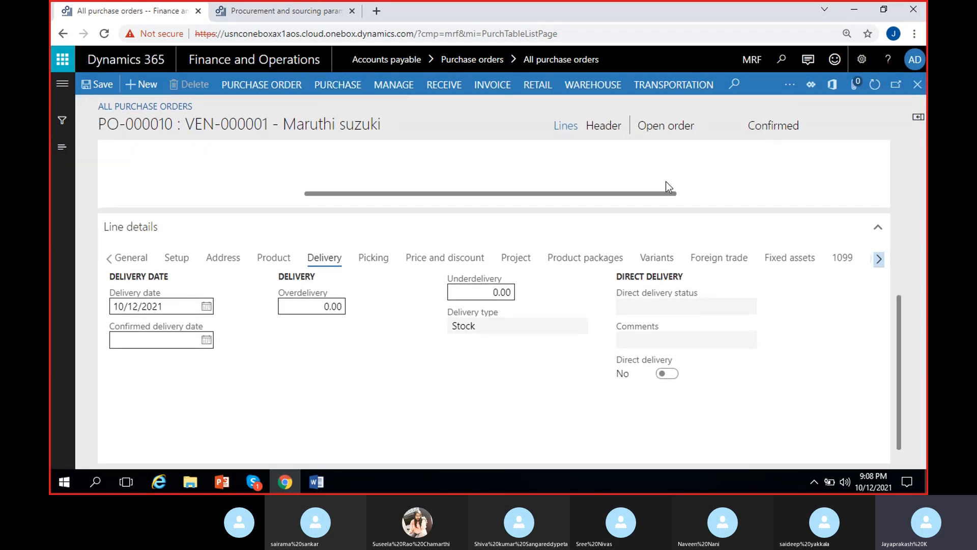
click(441, 90)
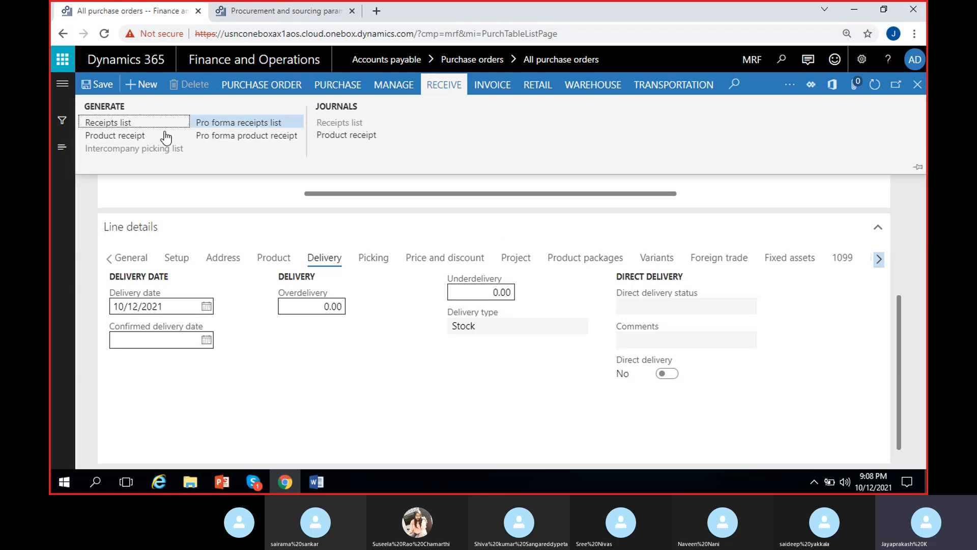
click(109, 135)
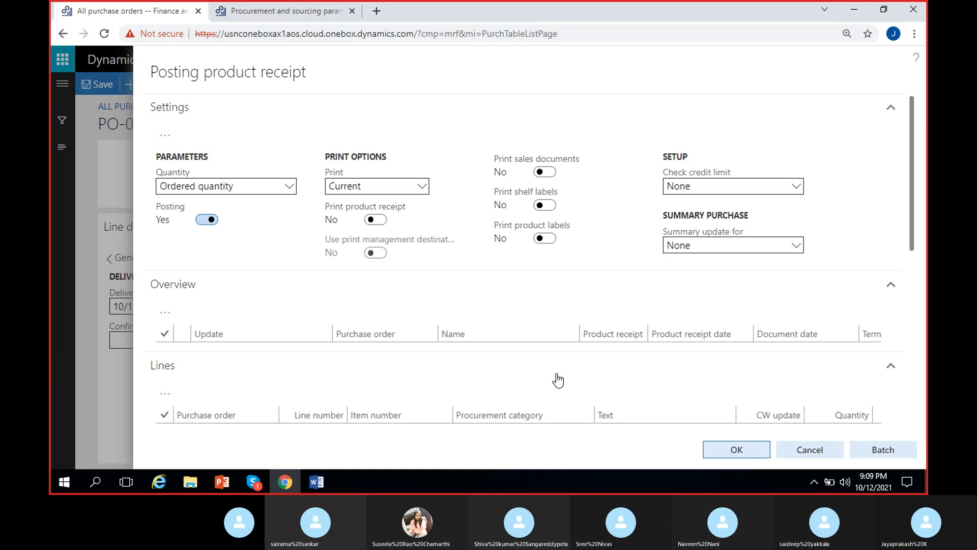
text(PRN-)
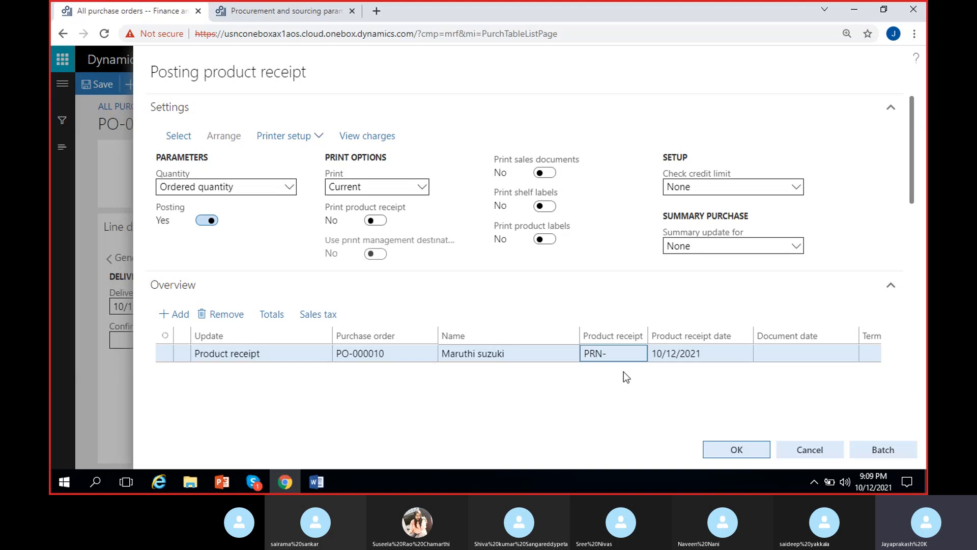
click(621, 354)
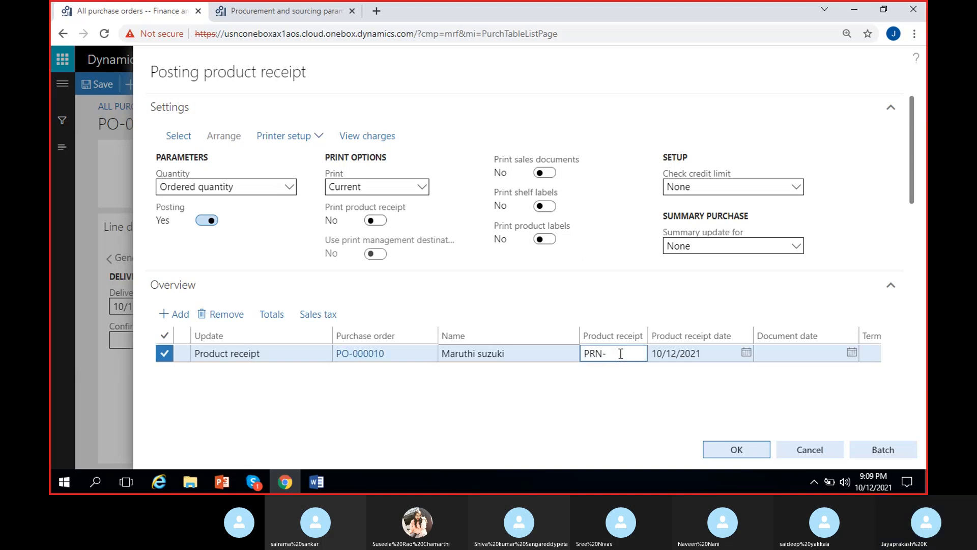
text(10/2)
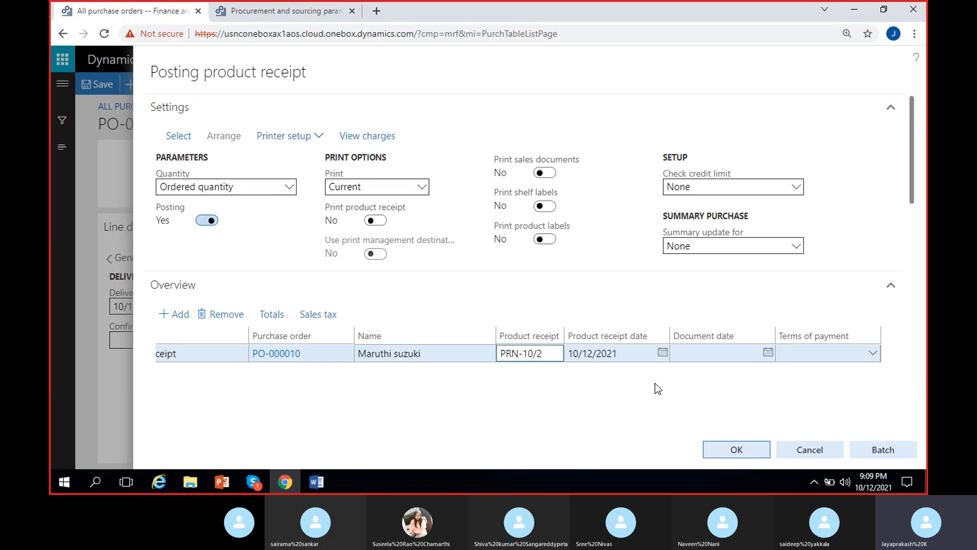
Set the received quantity of the MRF-2 iPhone line to 2, post the product receipt and dismiss the completion message.
drag(915, 172, 913, 284)
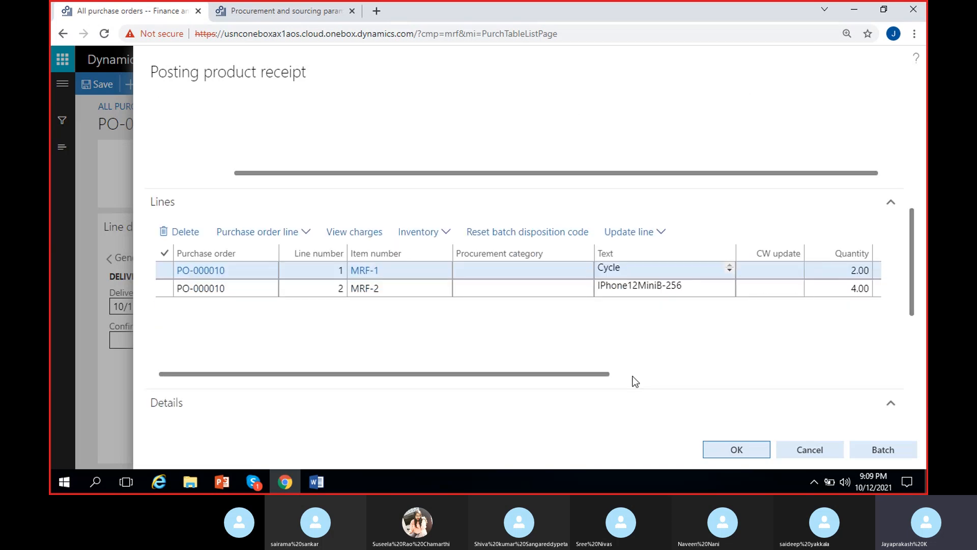
scroll(632, 340, right, 5)
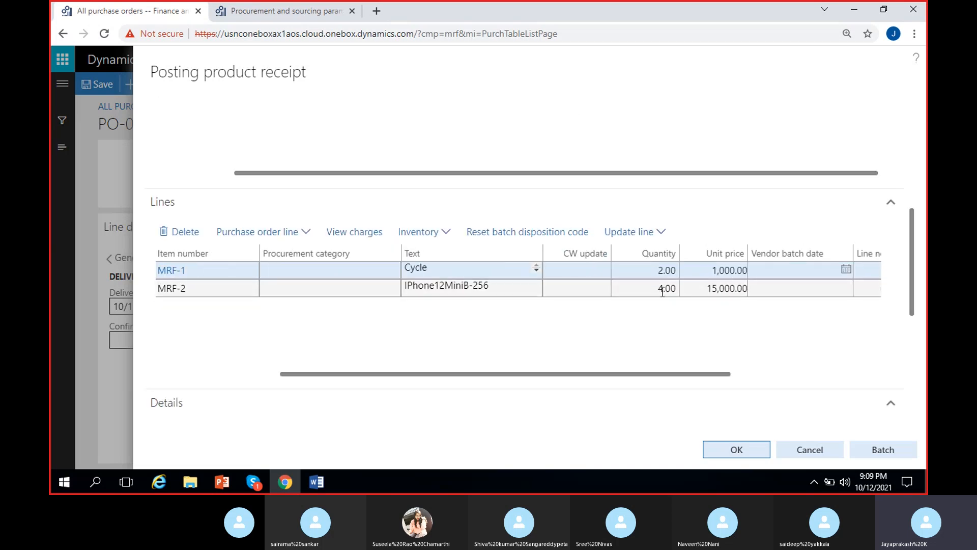
click(662, 289)
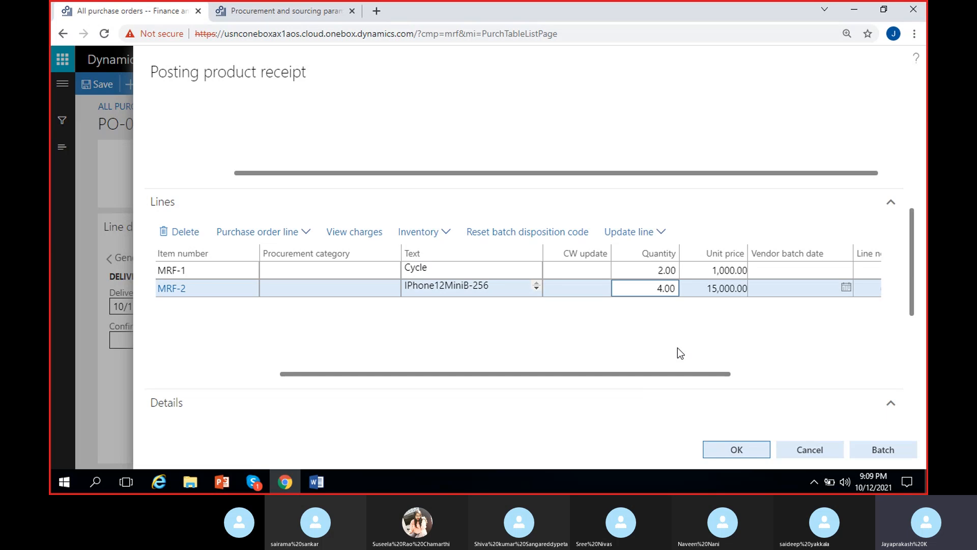
key(BackSpace)
text(2)
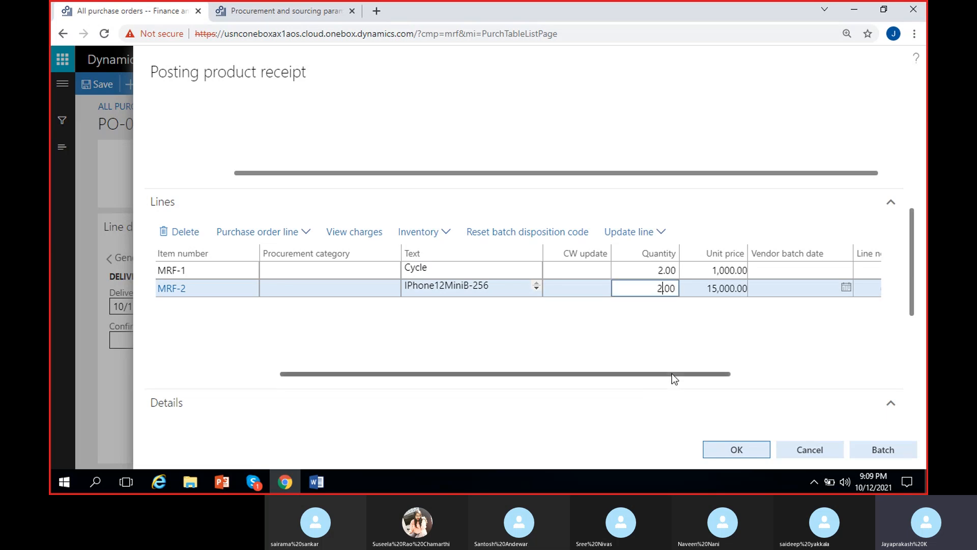
drag(672, 379, 869, 373)
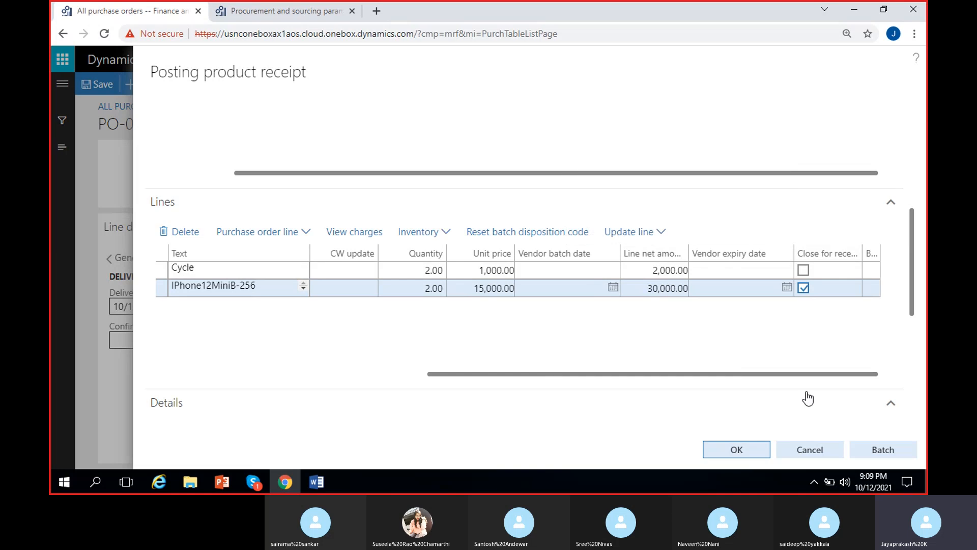
click(751, 452)
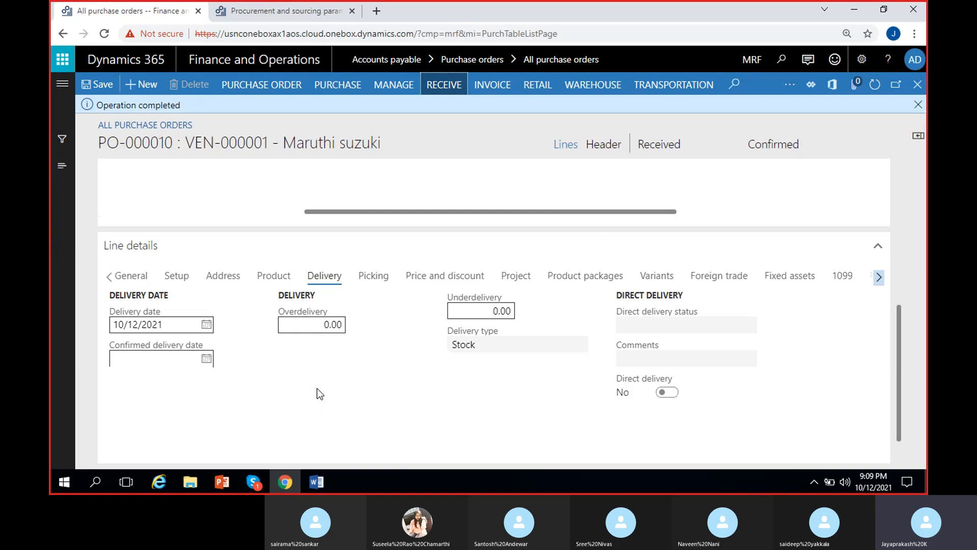
click(917, 107)
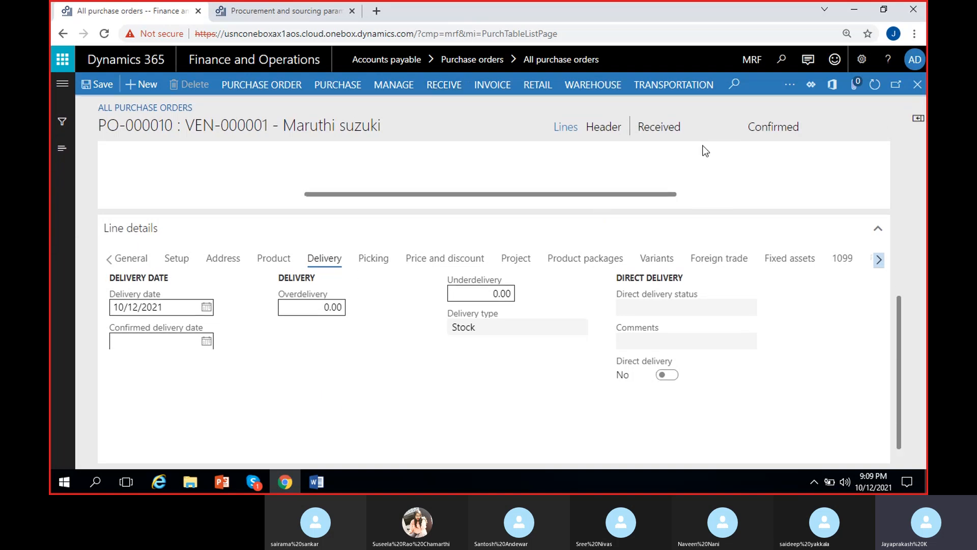
Check the purchase order status of PO-000010 and look over its order lines.
click(687, 131)
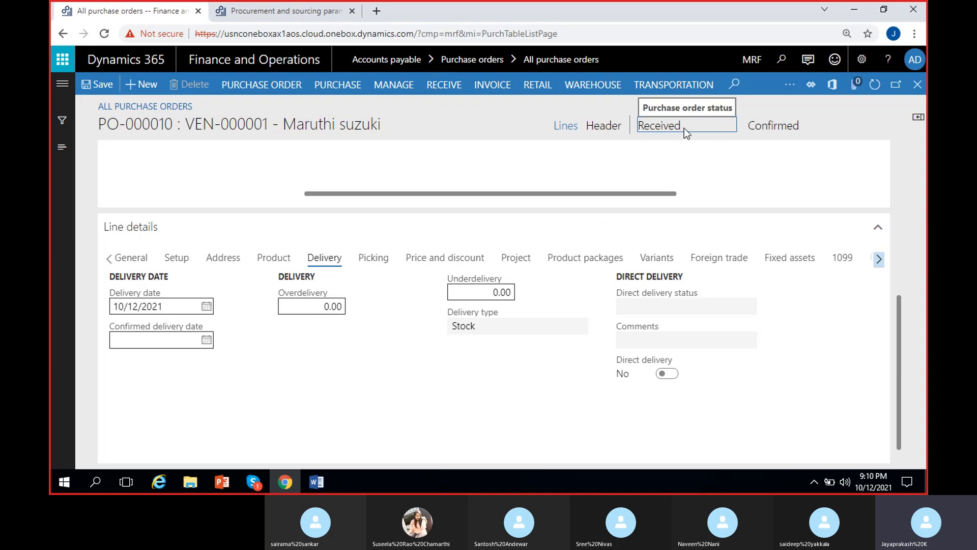
drag(682, 128, 674, 128)
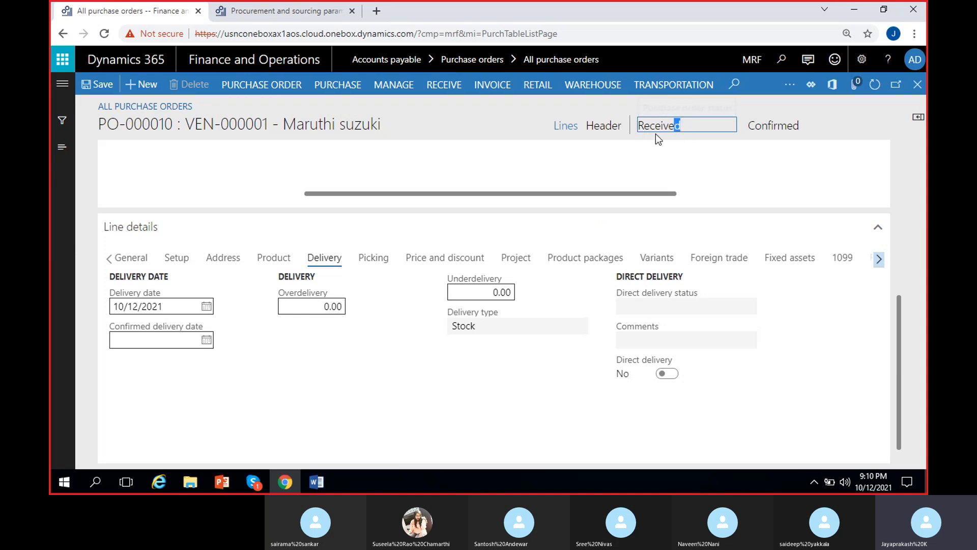
click(433, 127)
drag(683, 128, 603, 133)
click(528, 120)
scroll(683, 235, up, 1)
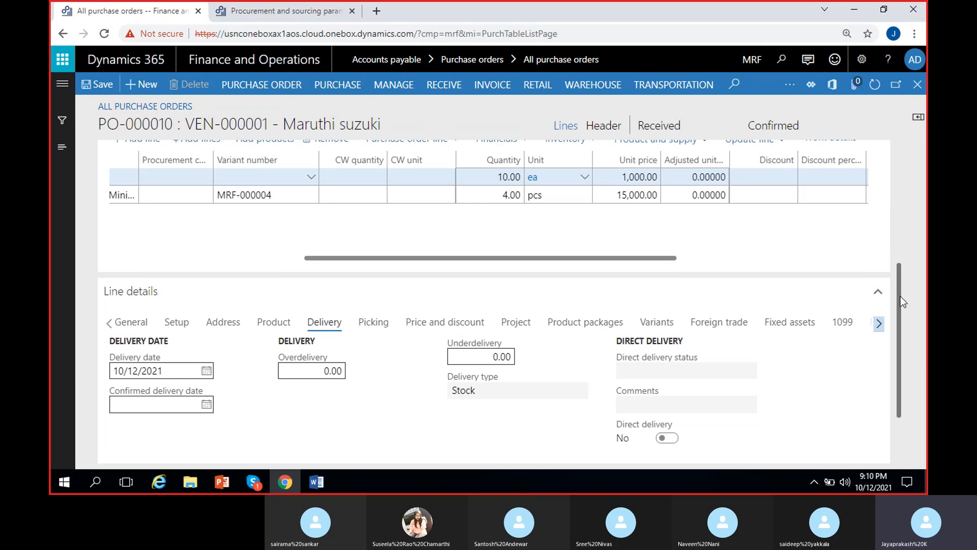
scroll(900, 296, up, 3)
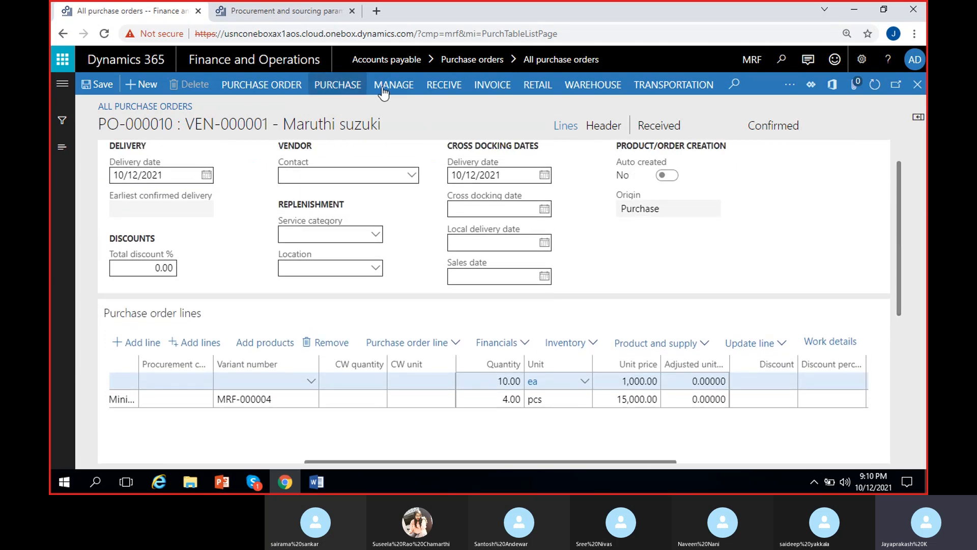
Review the receipts PRN-10 and PRN-10/2 in the product receipt journal of PO-000010, and return to the order.
click(436, 87)
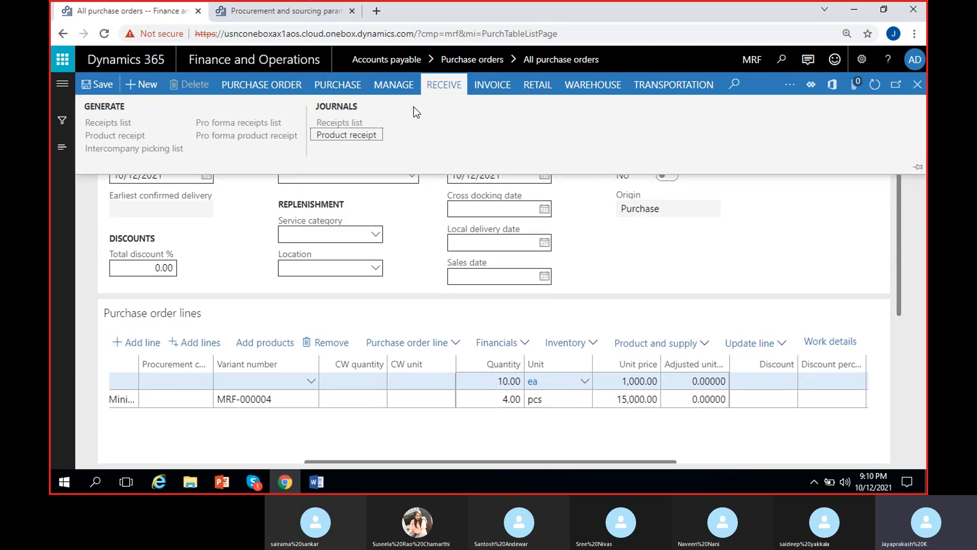
click(356, 135)
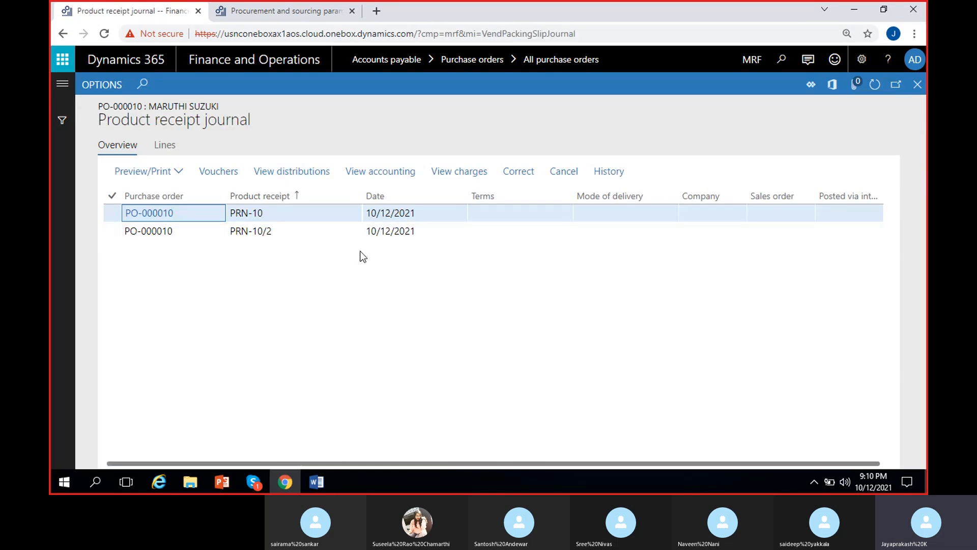
click(292, 215)
click(241, 233)
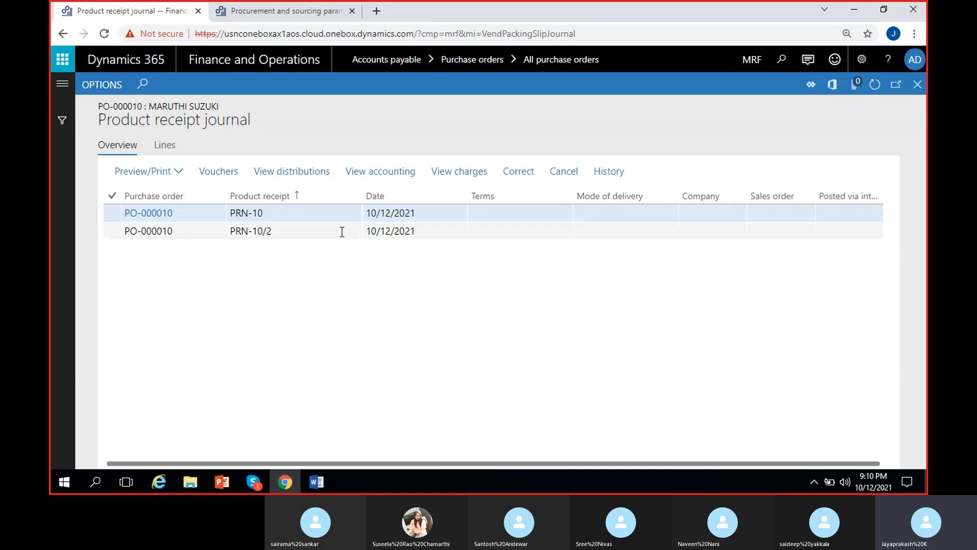
click(327, 215)
click(330, 232)
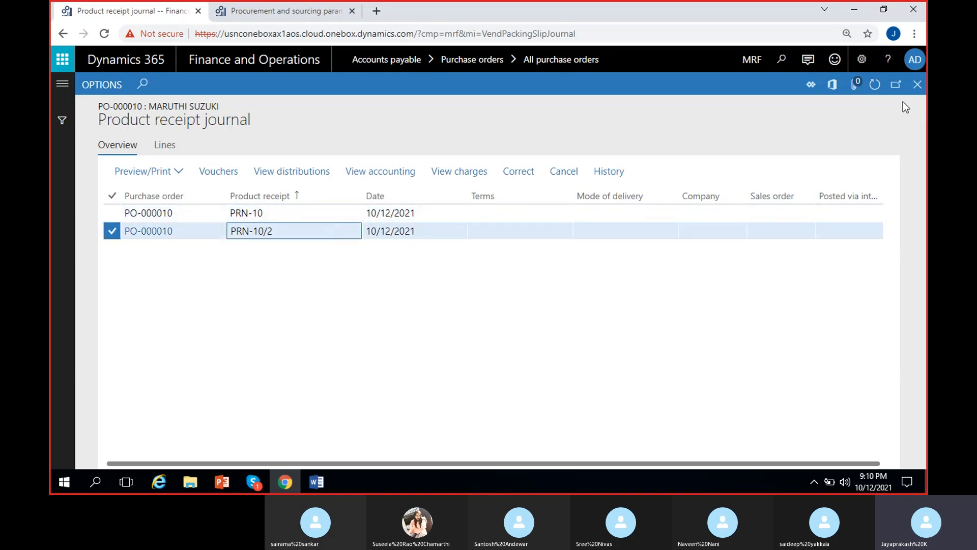
click(917, 85)
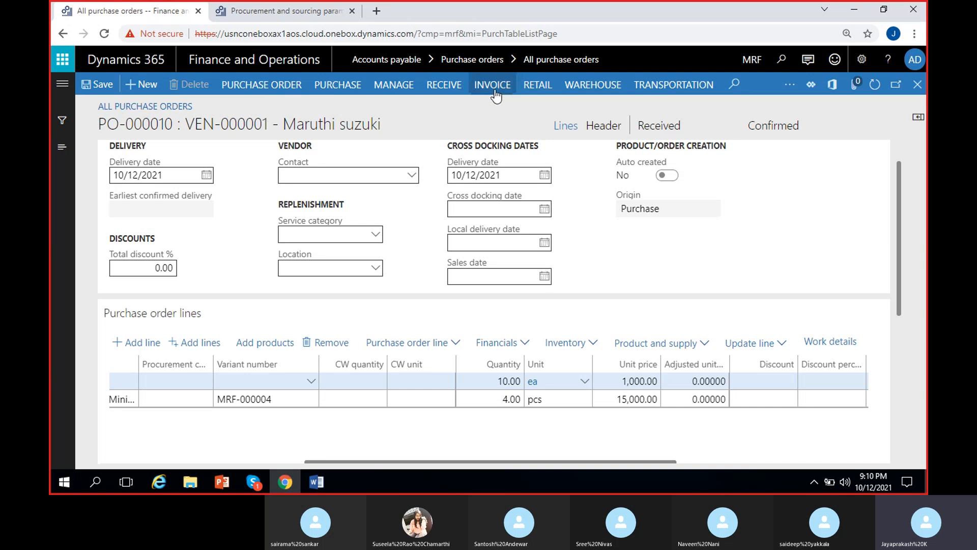
Look over the invoice options of PO-000010 and examine the net amounts of its order lines.
click(493, 91)
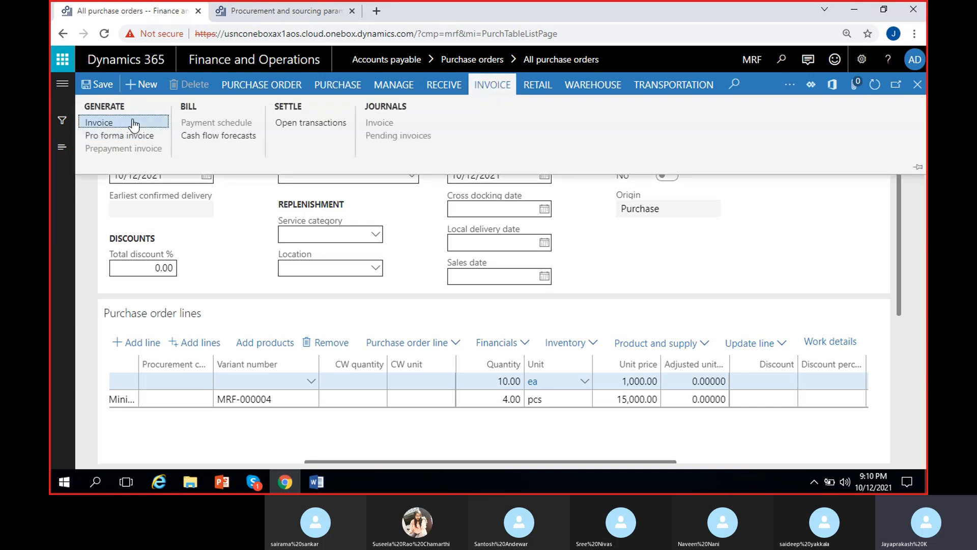
click(869, 248)
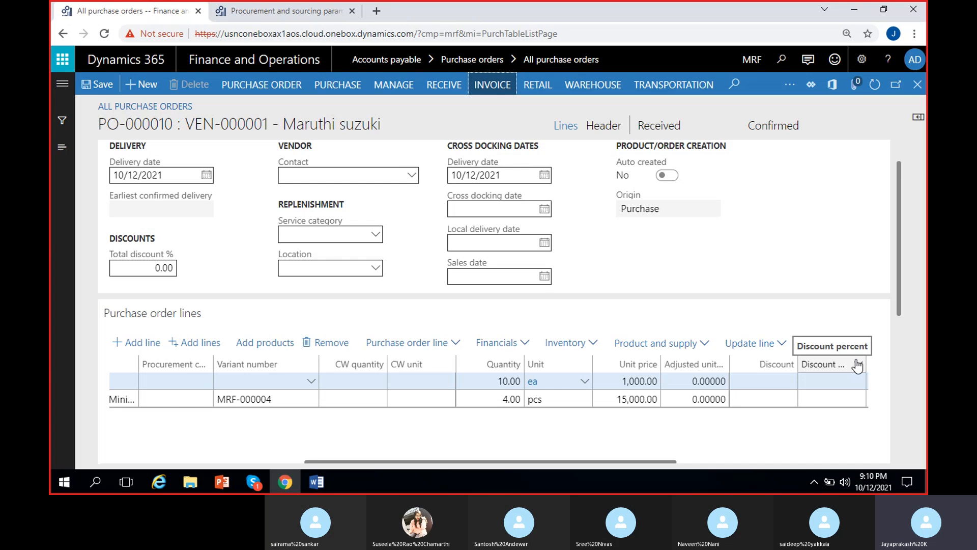
scroll(677, 423, right, 3)
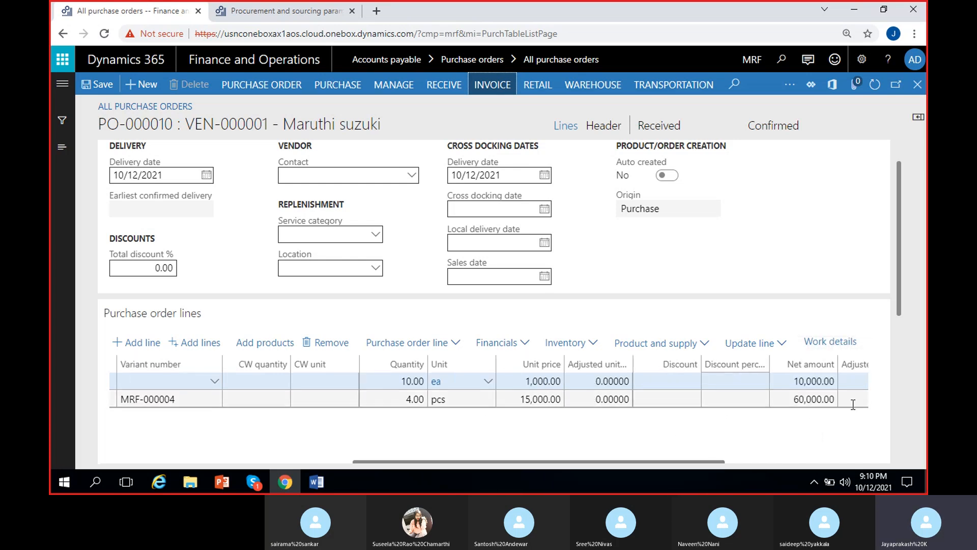
scroll(764, 426, right, 3)
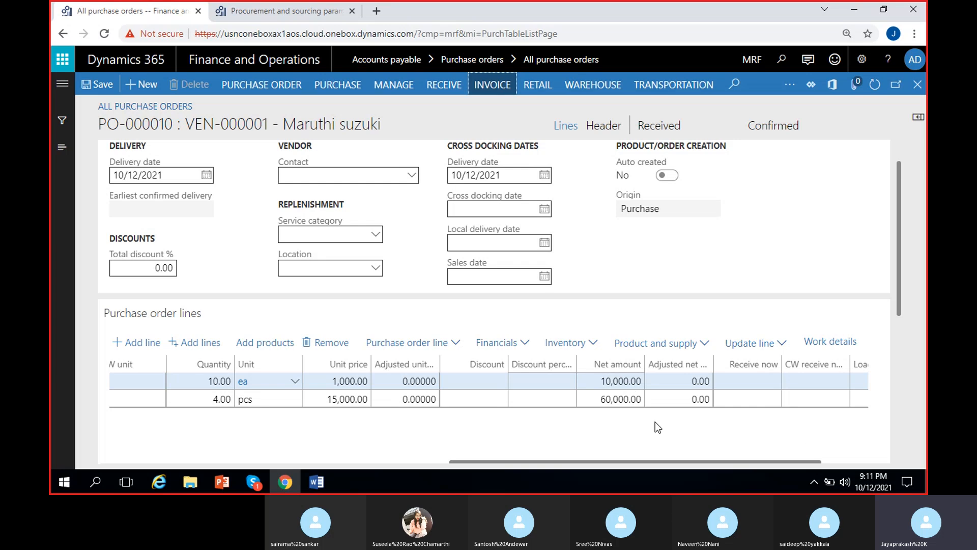
click(254, 481)
click(254, 482)
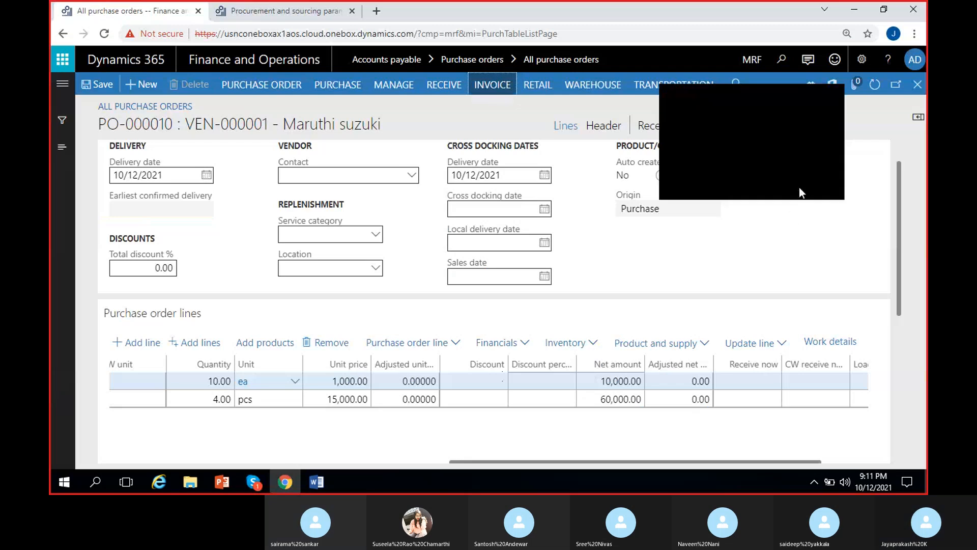
scroll(473, 424, left, 10)
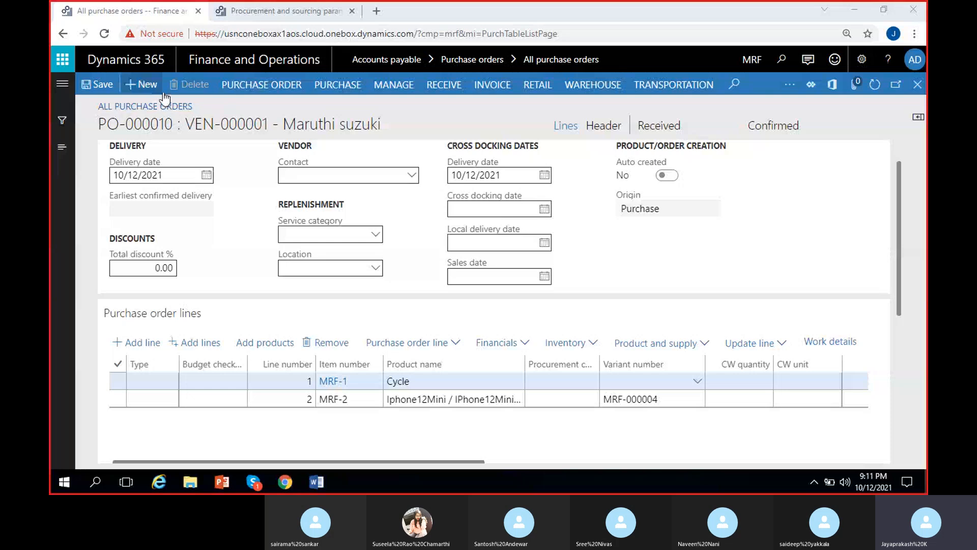
Create a new purchase order for vendor VEN-000001, Maruthi suzuki, with warehouse 11.
click(140, 87)
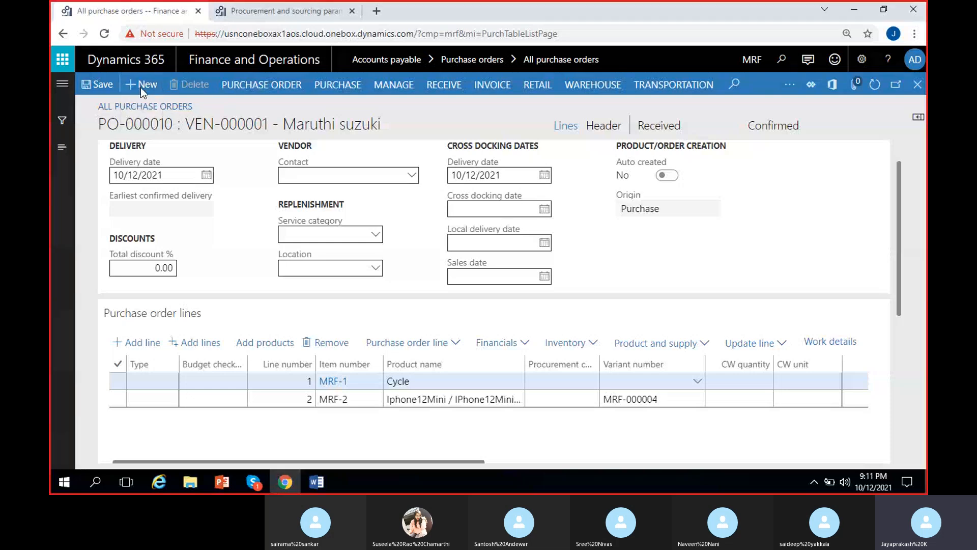
click(140, 87)
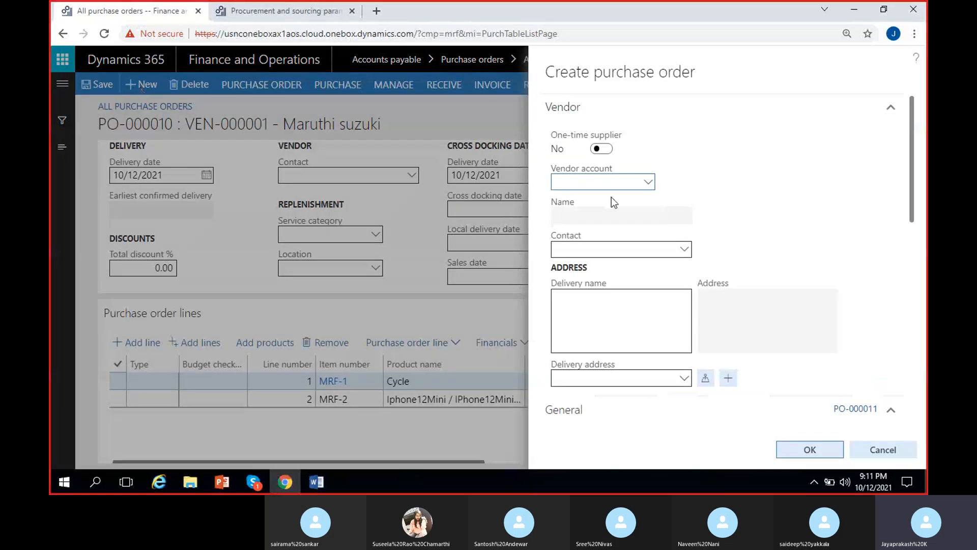
click(648, 182)
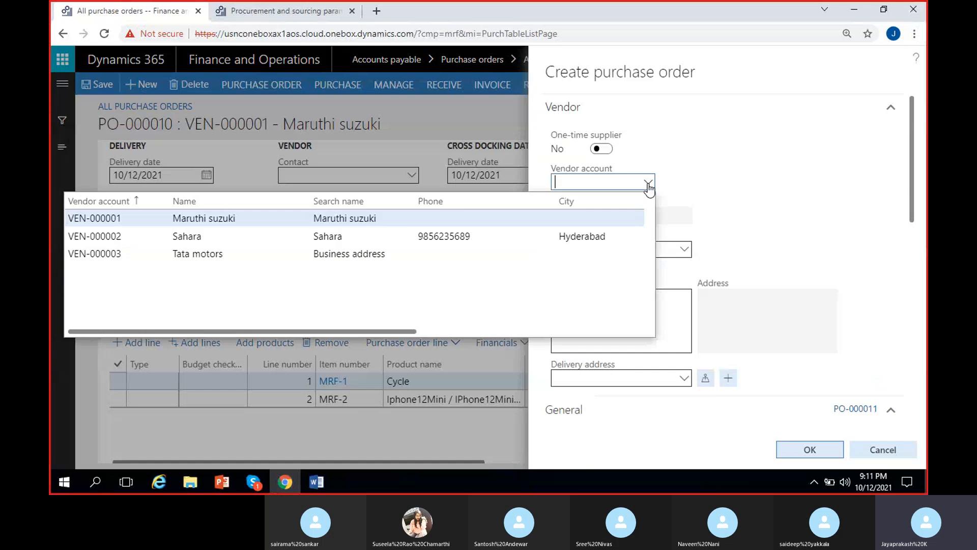
click(266, 214)
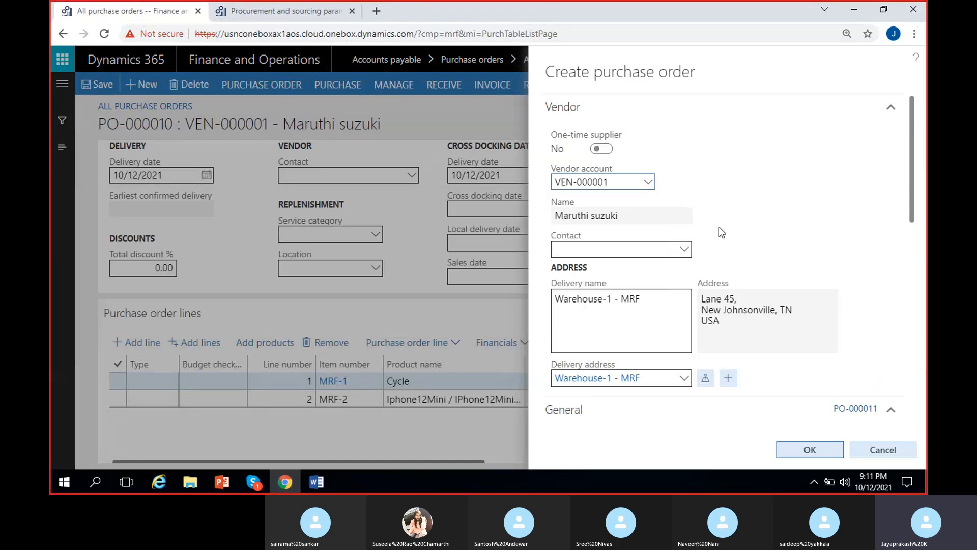
scroll(739, 245, down, 3)
click(767, 305)
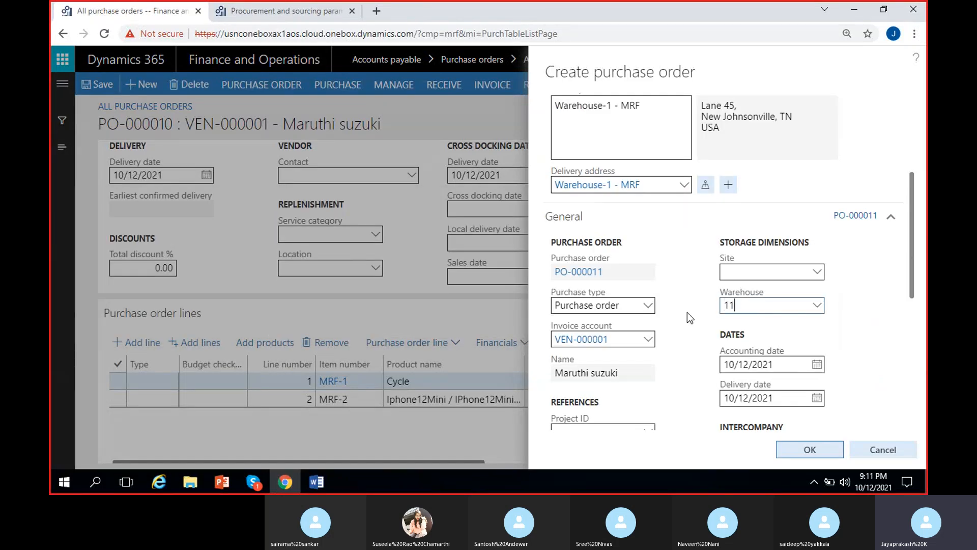
click(677, 270)
click(796, 444)
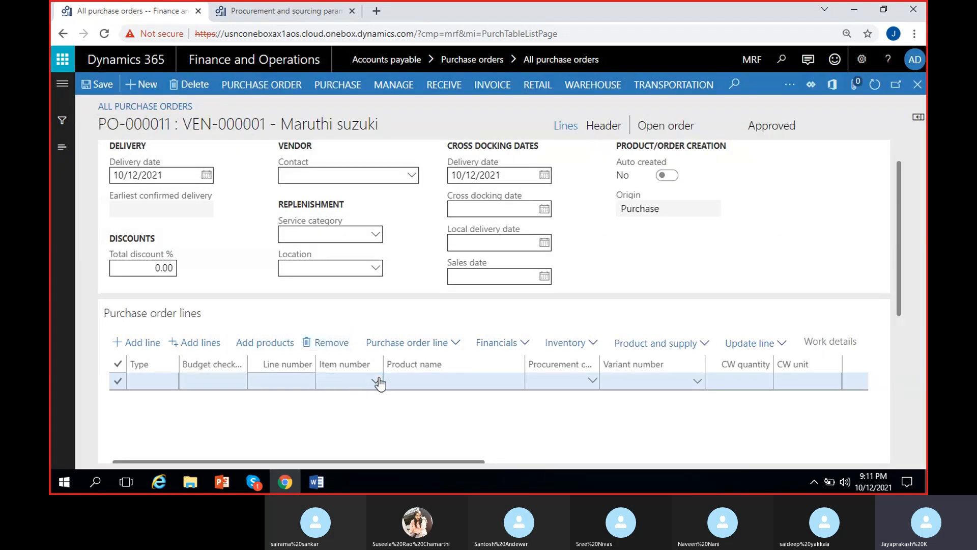
Enter item MRF-1 (Cycle) on the first order line with a quantity of 4 and save the order.
click(377, 380)
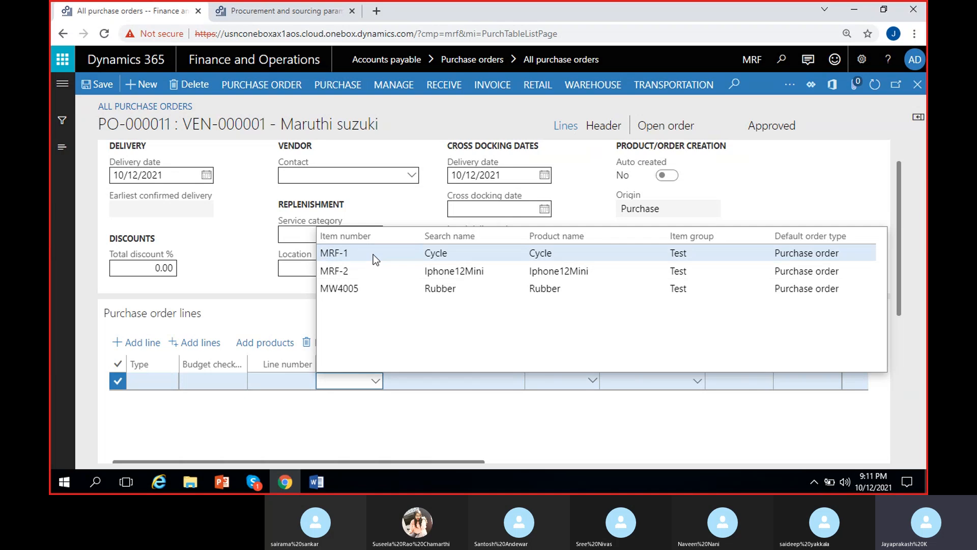
click(374, 255)
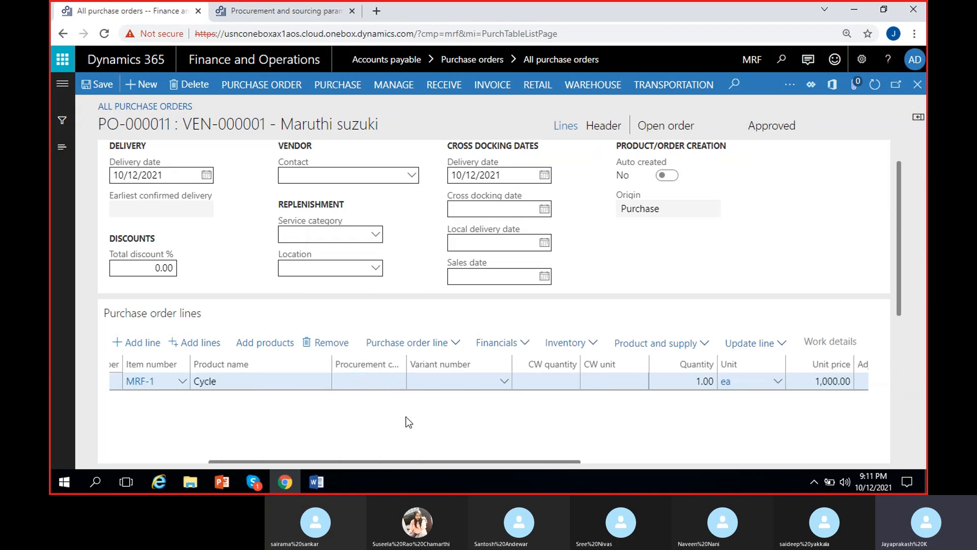
scroll(406, 416, right, 3)
click(507, 382)
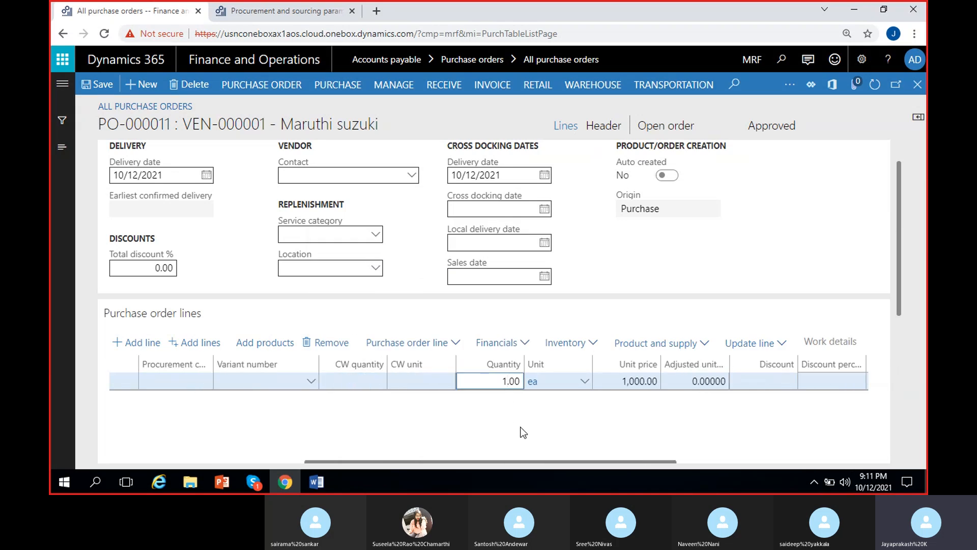
text(4)
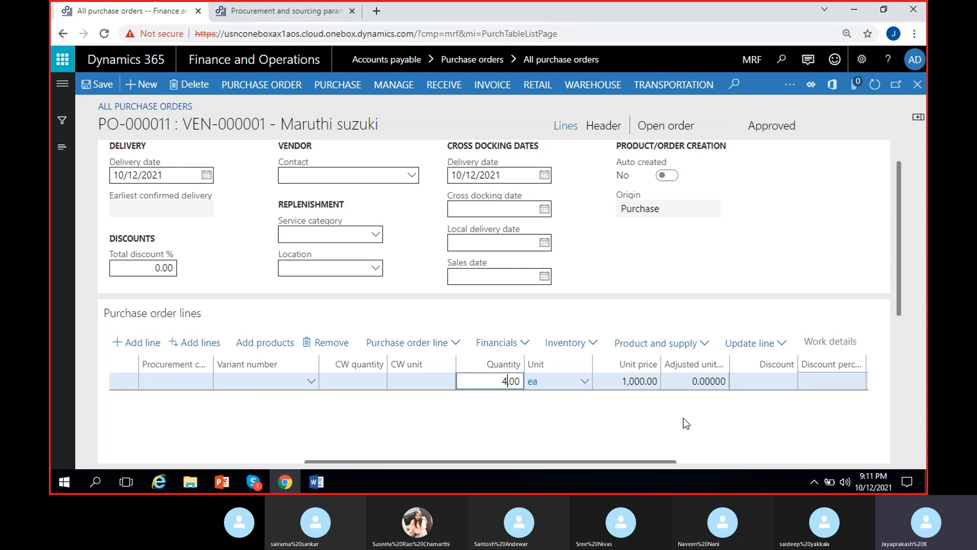
scroll(629, 418, right, 3)
scroll(532, 435, left, 6)
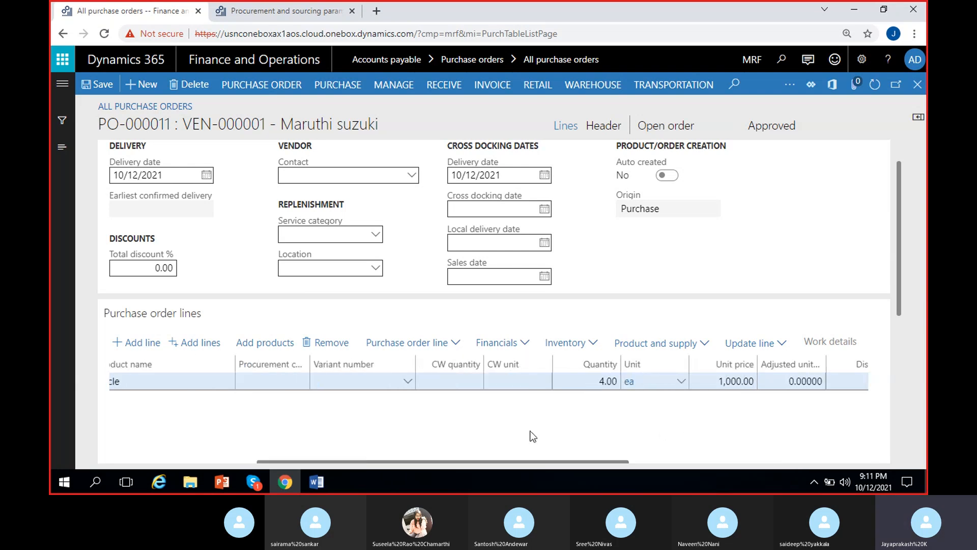
click(98, 88)
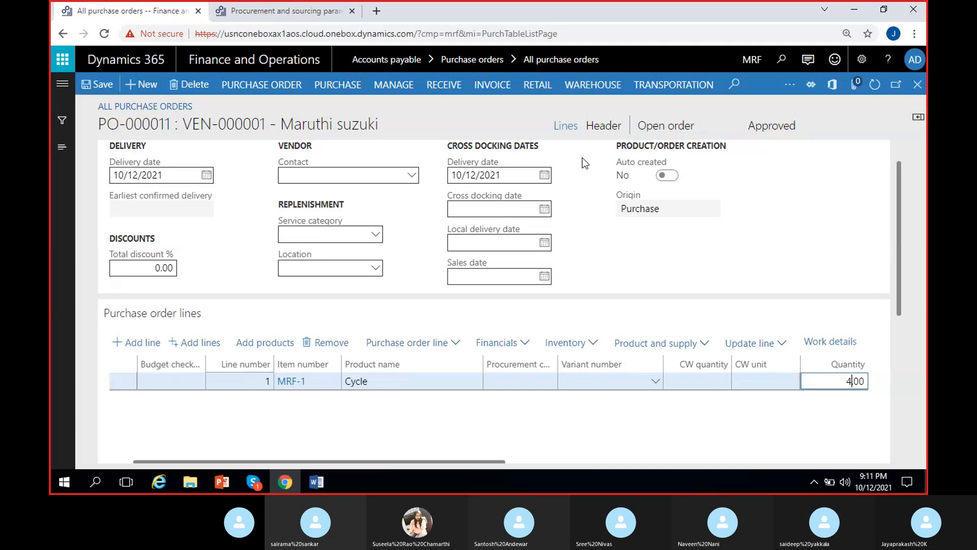
Set the header's financial dimensions to Customers 900, MRF_Costcenter CC/1, MRF_Department 200 and MRF_Location 100, and save with the dimension update applied to the order lines.
click(604, 125)
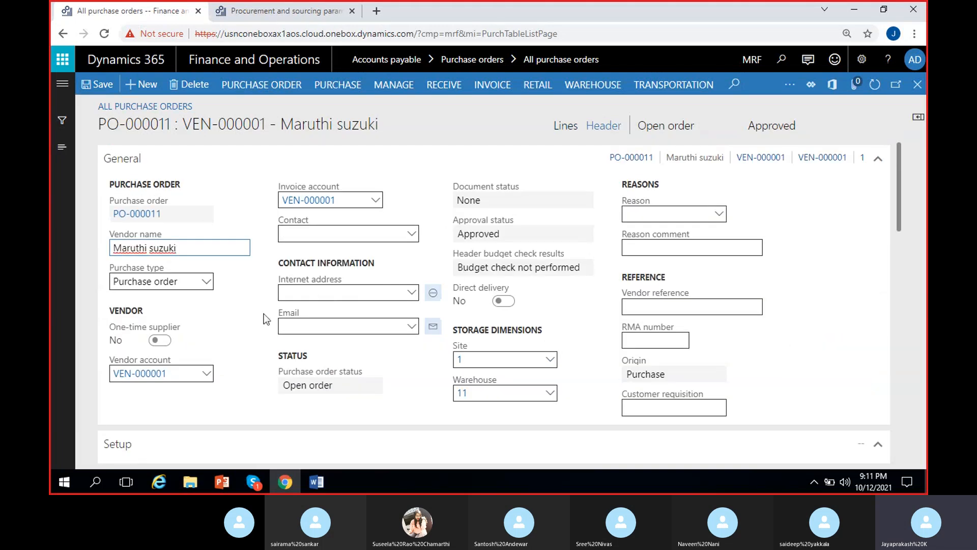
scroll(265, 319, down, 15)
click(155, 351)
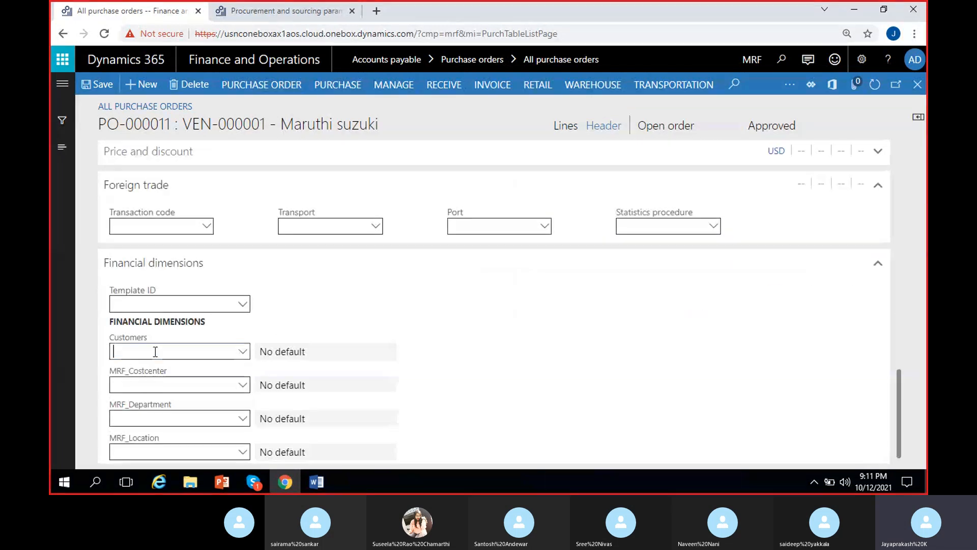
click(244, 352)
click(125, 205)
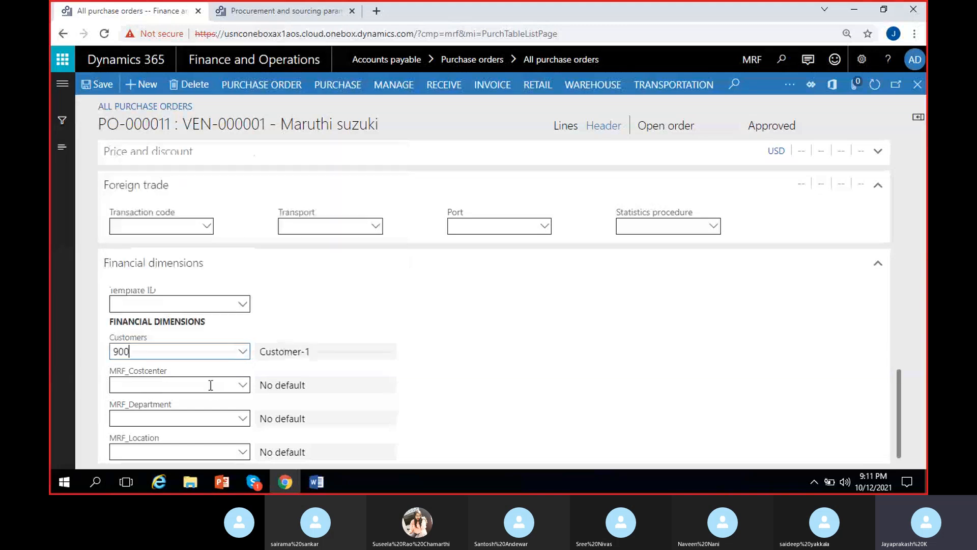
click(243, 388)
click(245, 418)
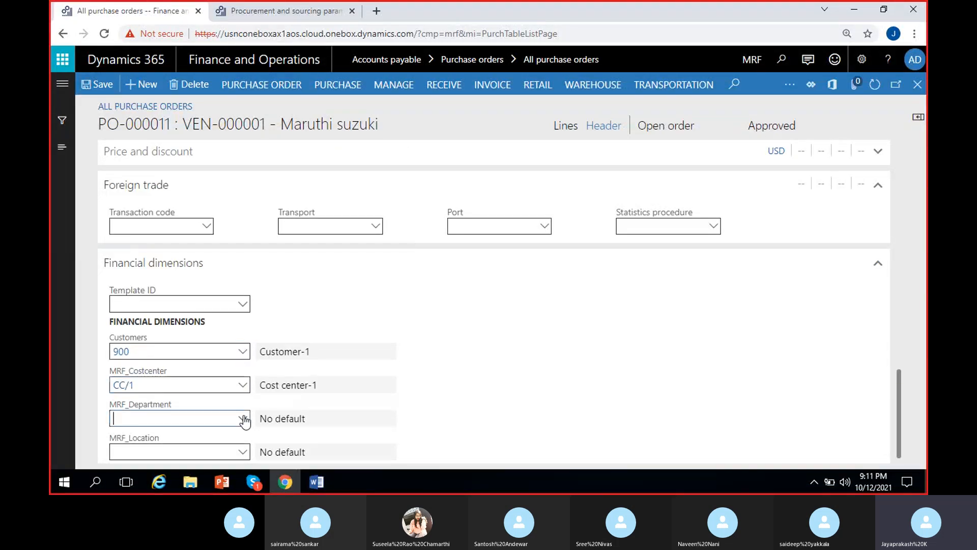
click(245, 419)
click(248, 452)
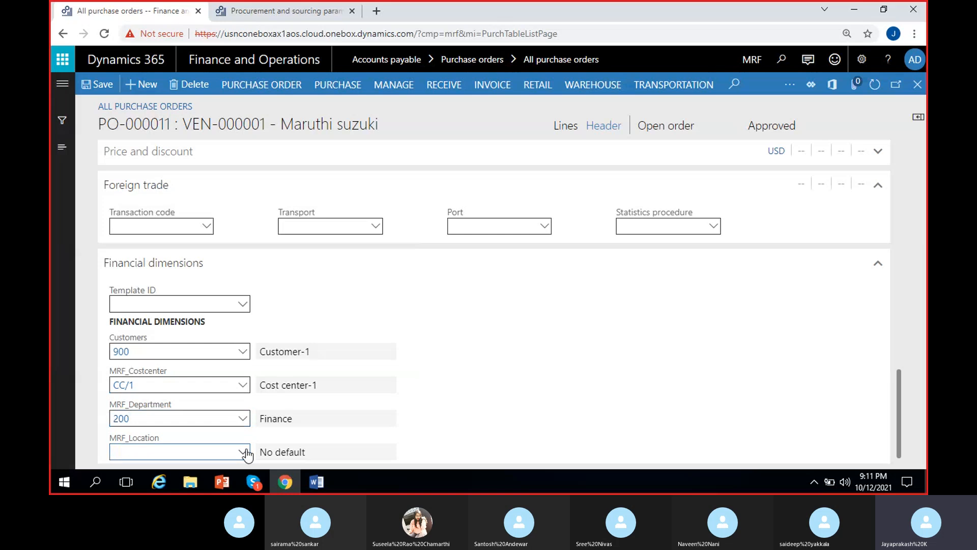
click(524, 402)
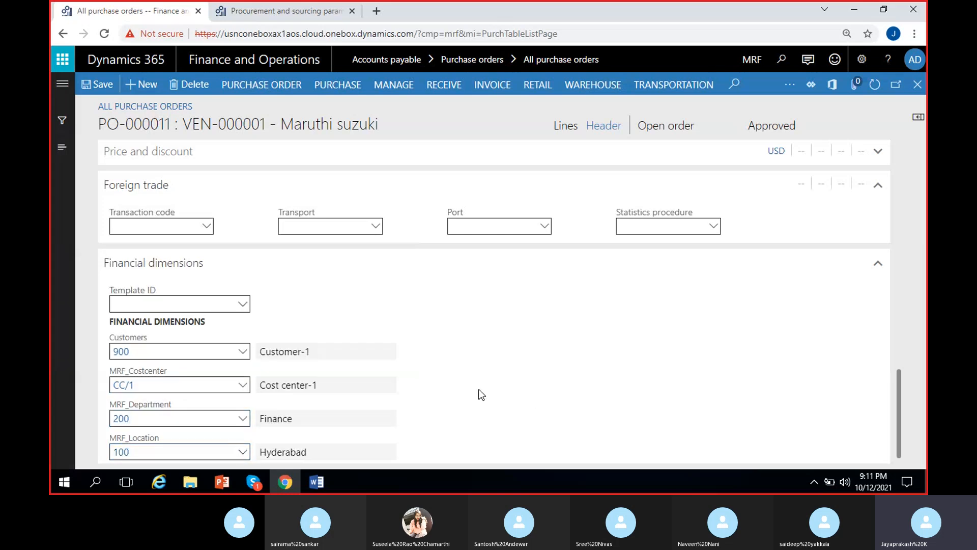
click(109, 85)
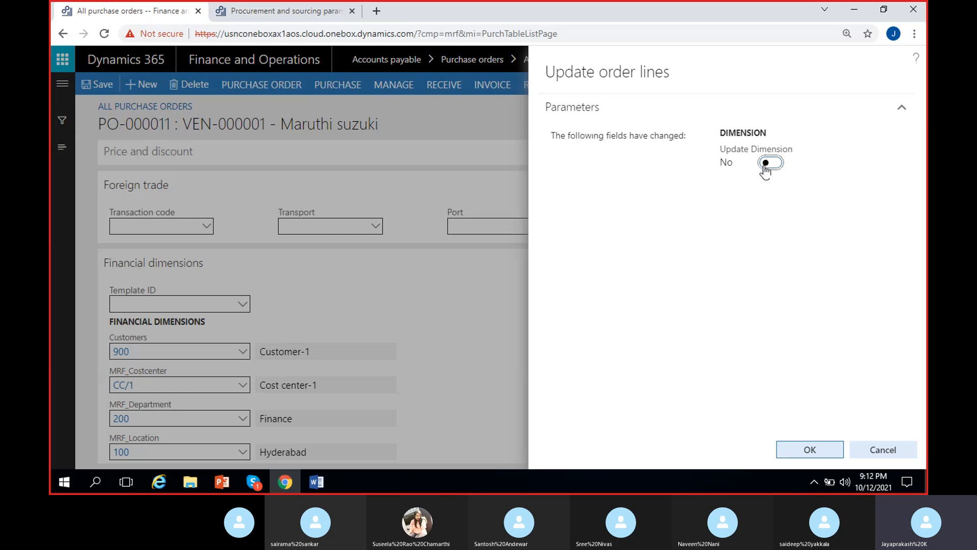
click(765, 164)
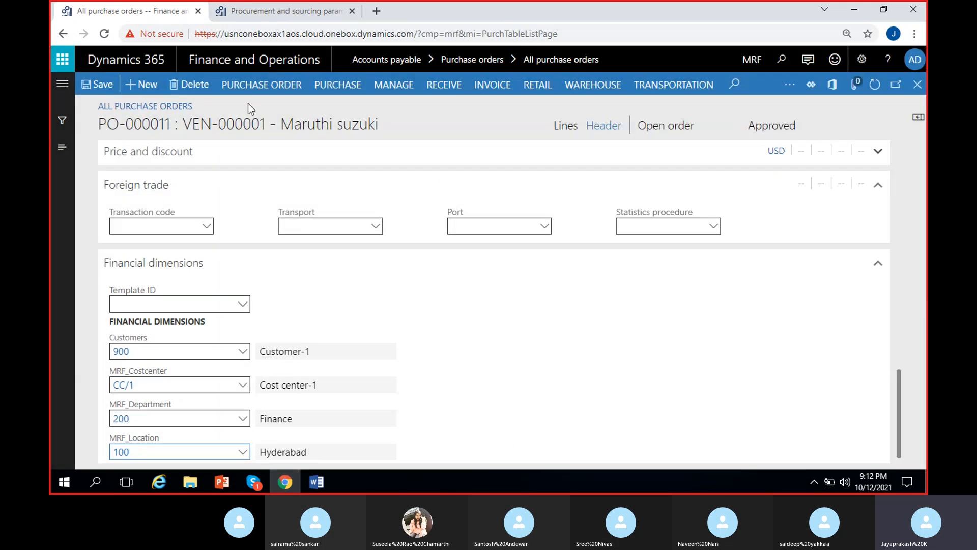
Confirm purchase order PO-000011 and dismiss the resulting notification.
click(323, 85)
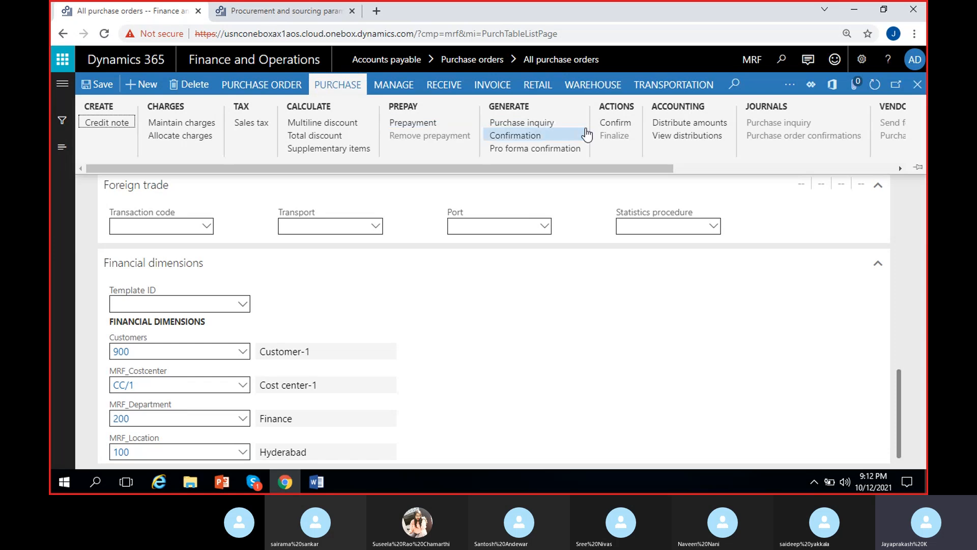
click(615, 122)
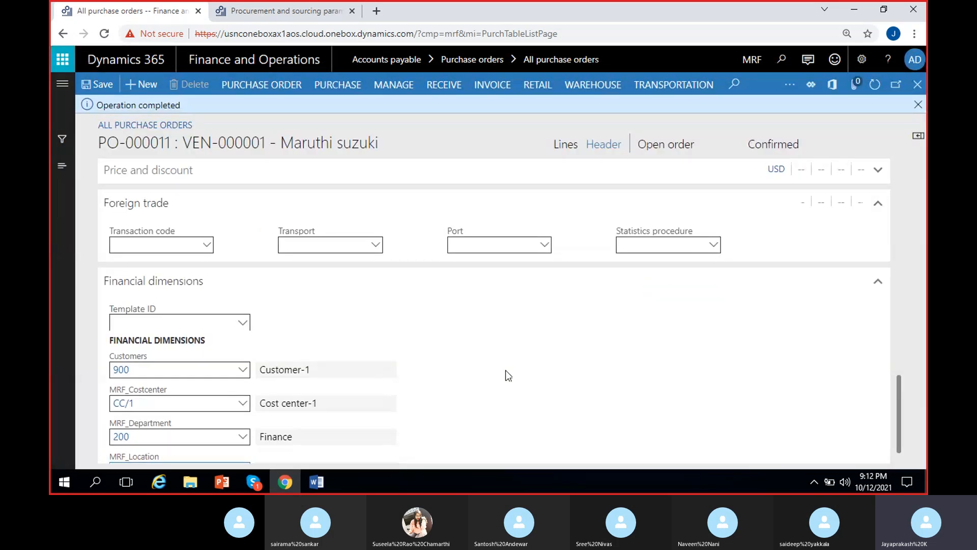
click(919, 104)
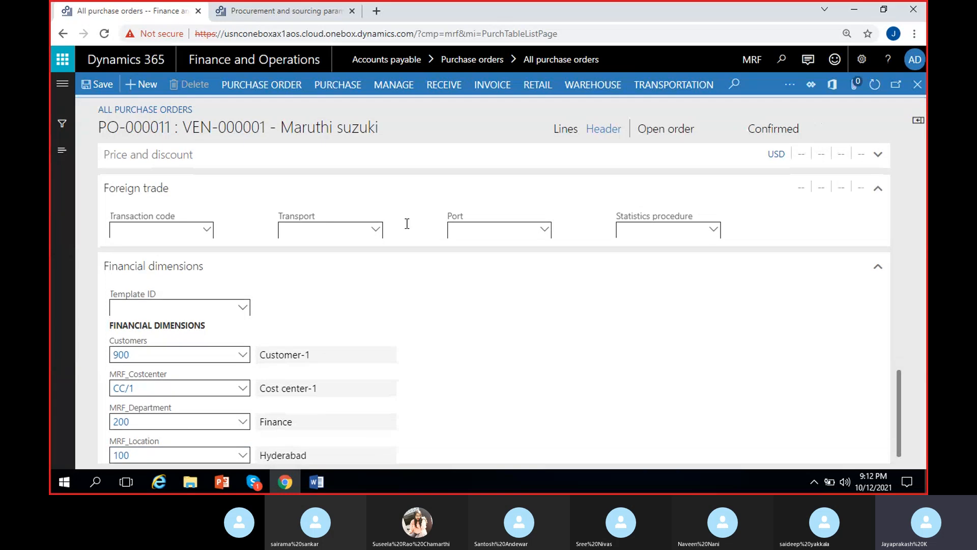
Cancel the quantity not yet arrived, registered or received on purchase order PO-000011.
click(260, 90)
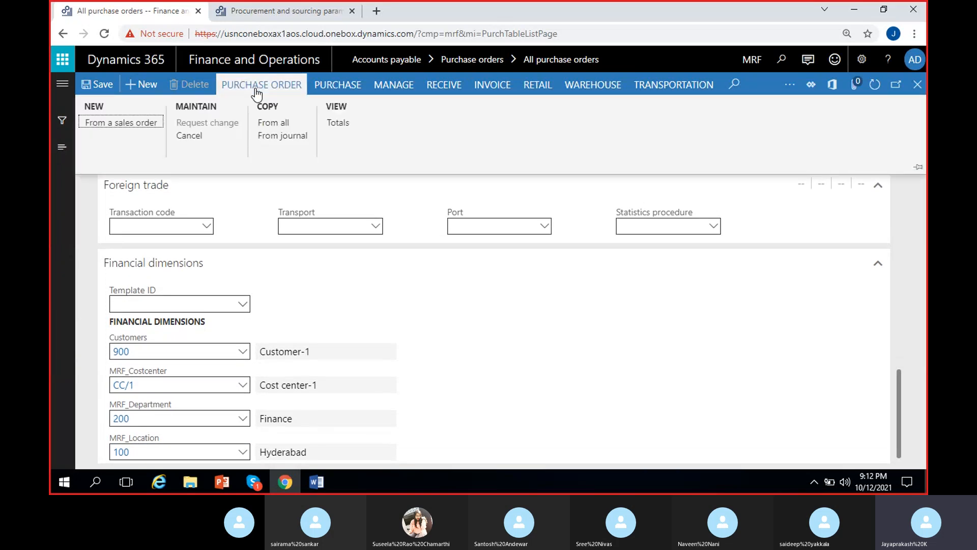
click(346, 87)
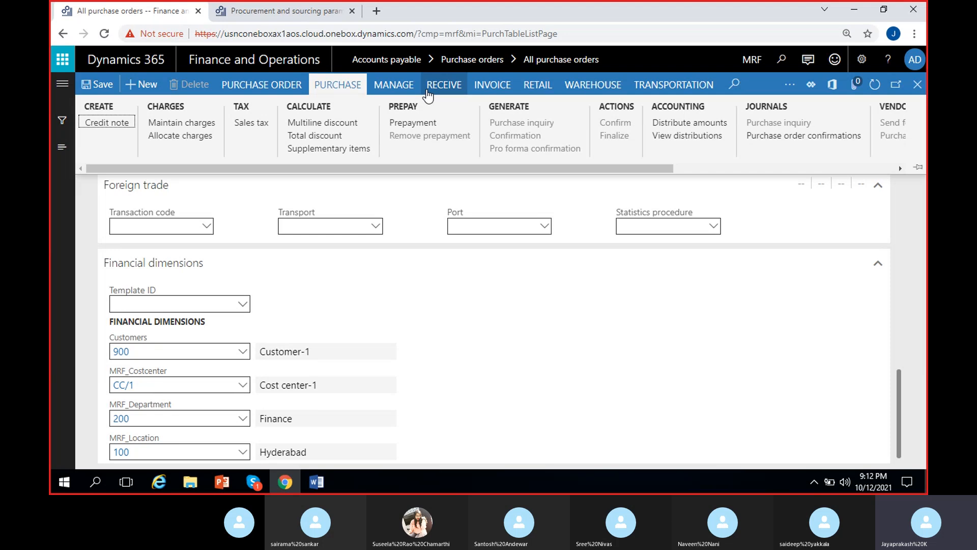
click(256, 90)
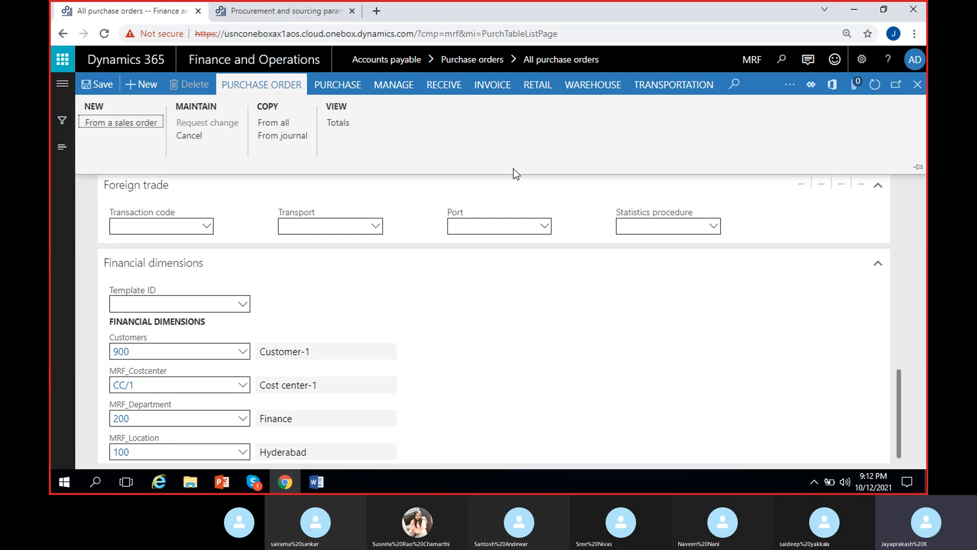
scroll(430, 330, up, 15)
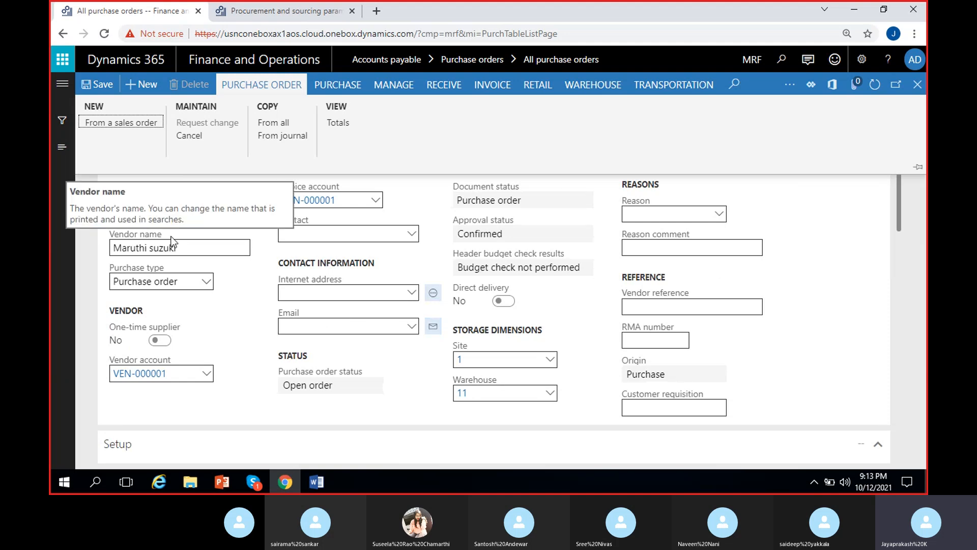
click(196, 137)
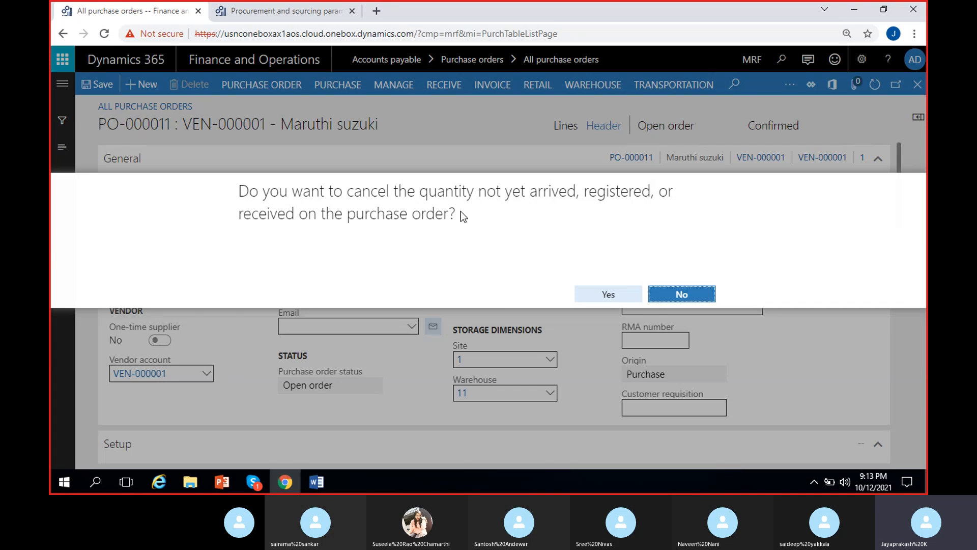
click(598, 294)
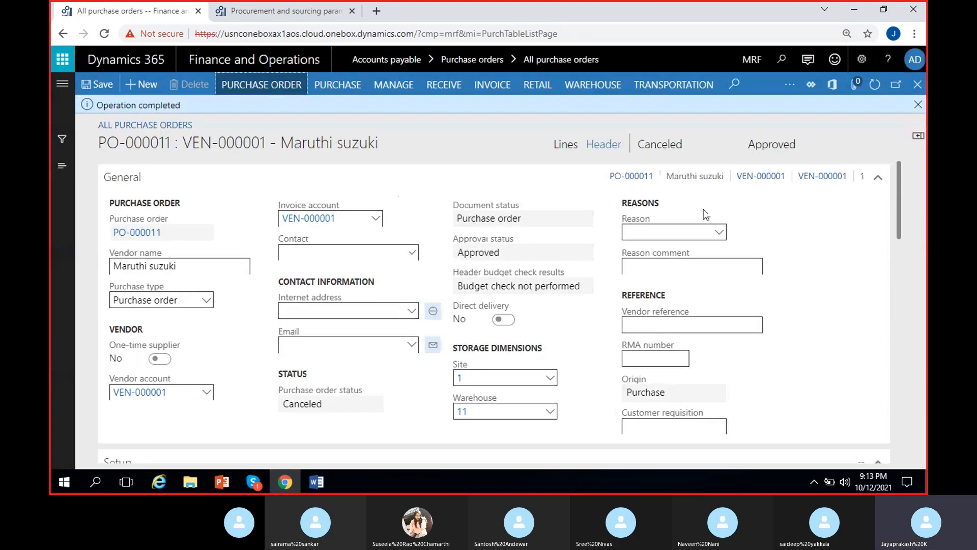
Check the order status and the approval status of PO-000011 in its header.
click(697, 146)
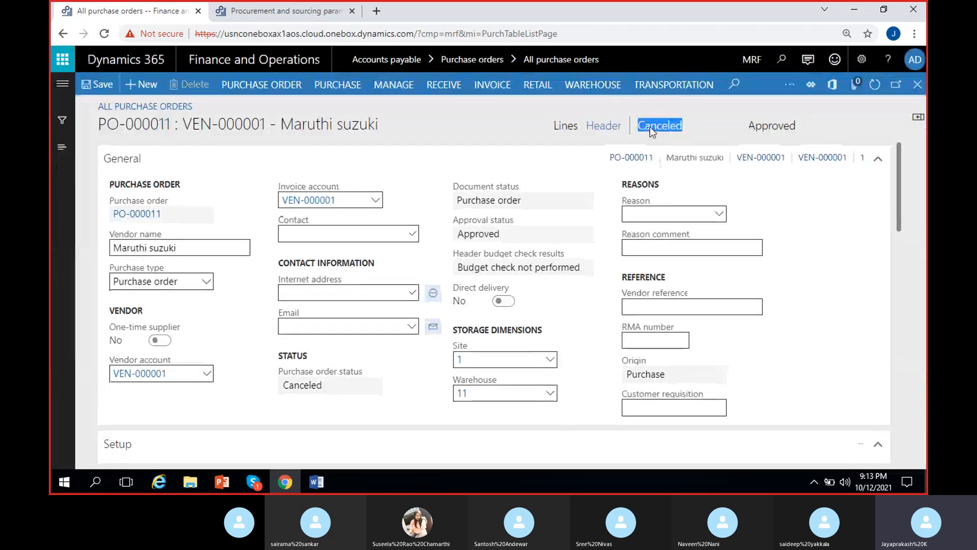
click(440, 127)
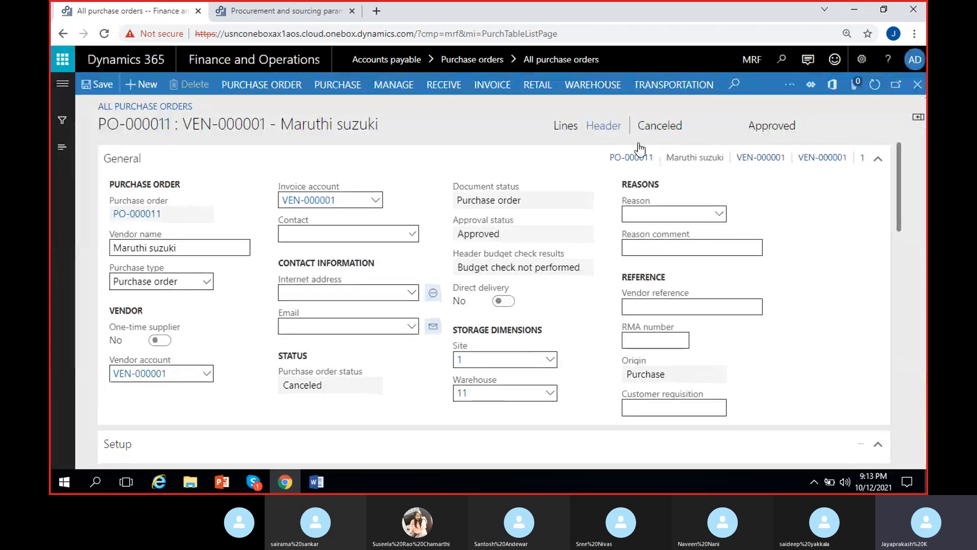
click(686, 134)
click(461, 127)
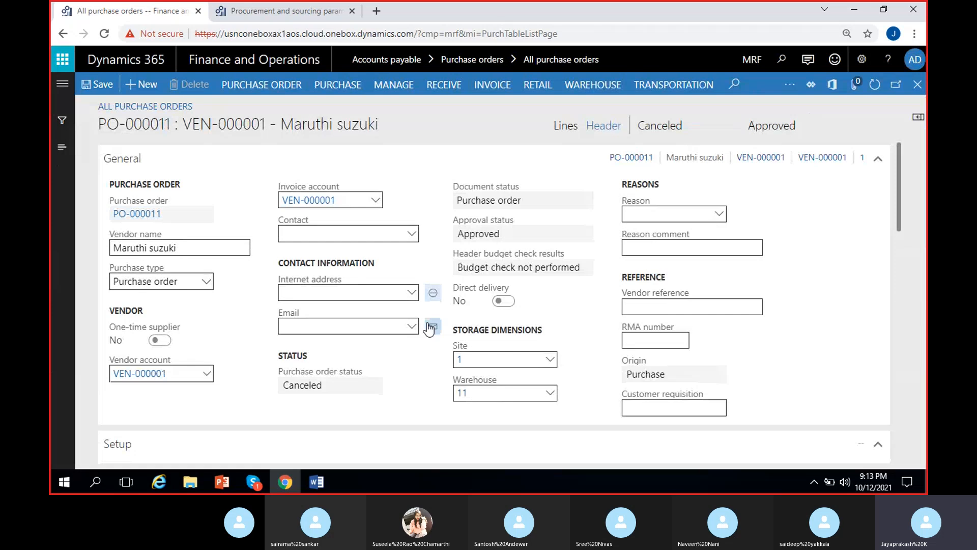
scroll(430, 326, down, 3)
scroll(427, 323, up, 3)
click(685, 133)
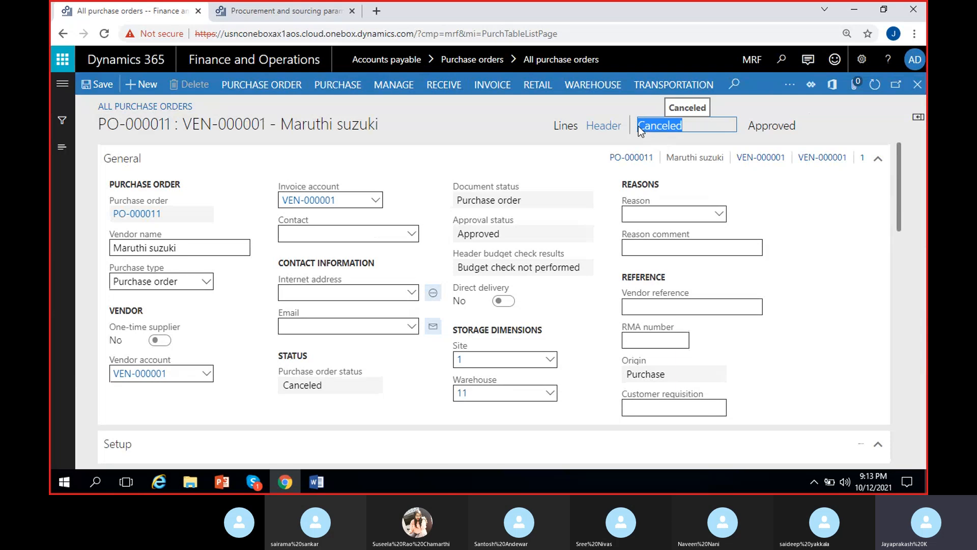
click(456, 136)
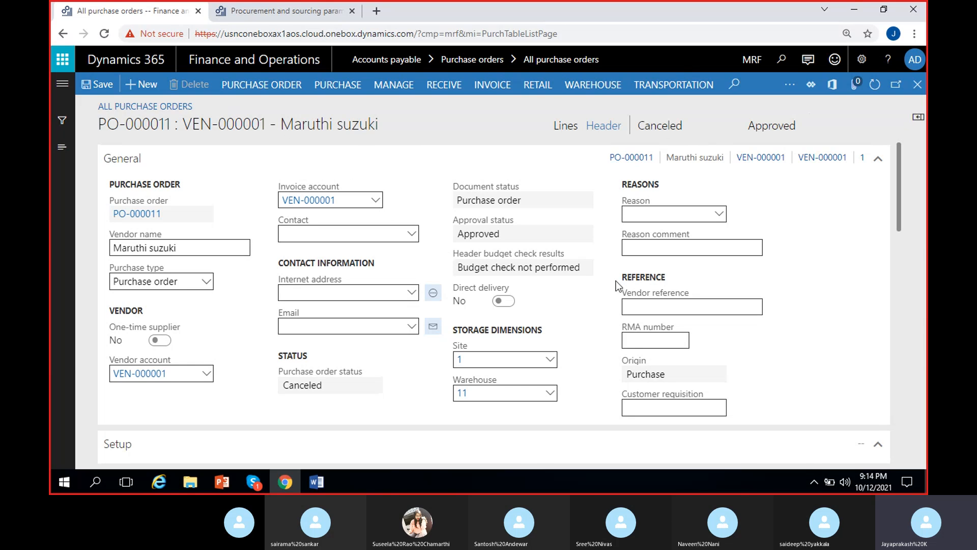
Check which maintenance actions PO-000011 offers, return to the purchase order list and compare its status with that of PO-000010.
click(284, 87)
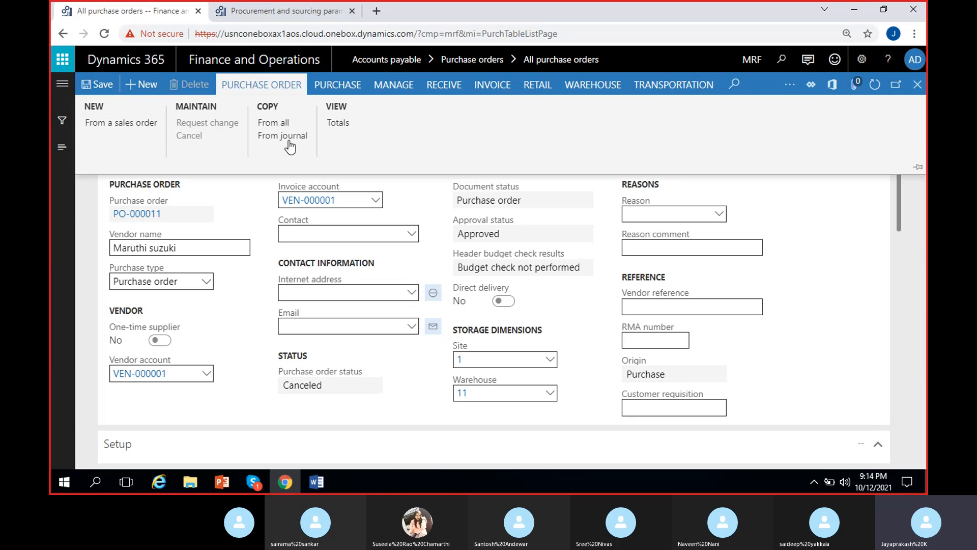
click(911, 236)
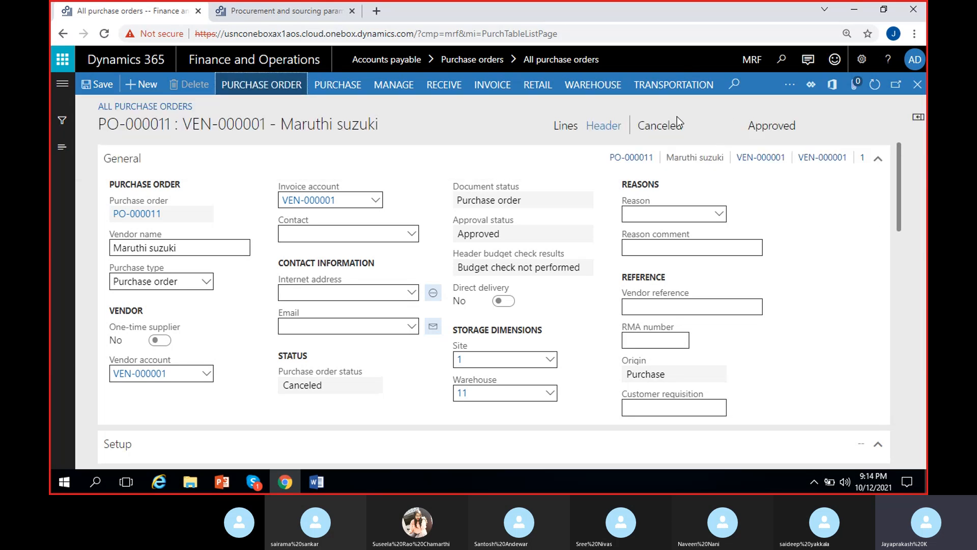
click(918, 84)
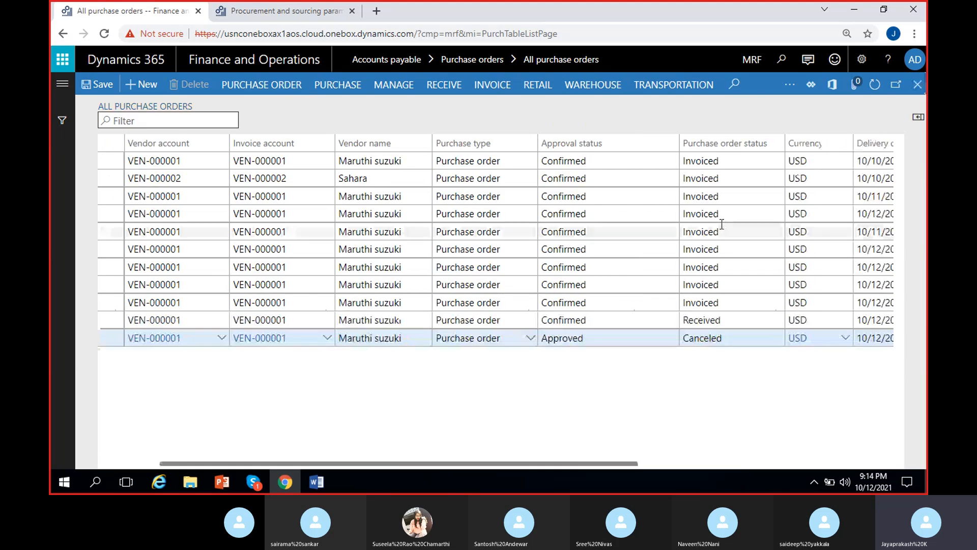
click(734, 321)
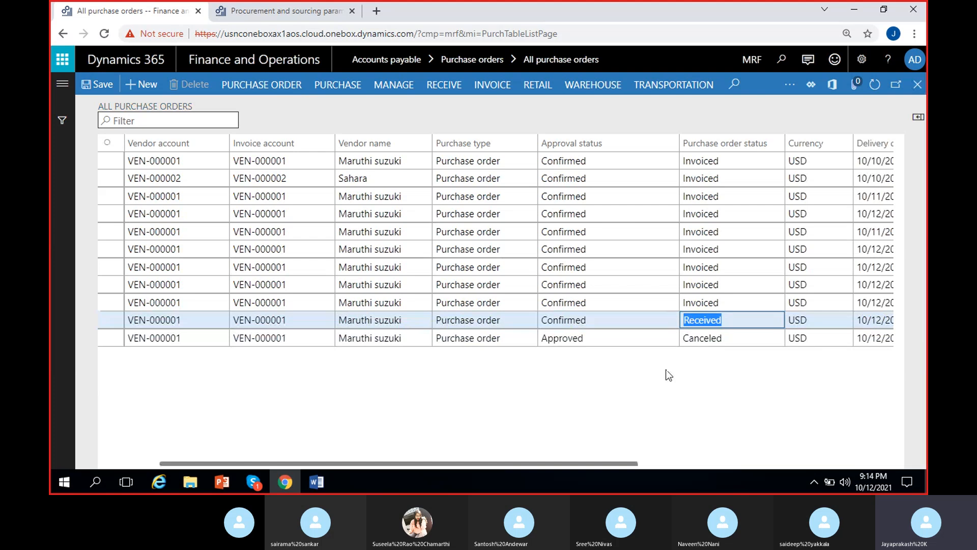
click(738, 341)
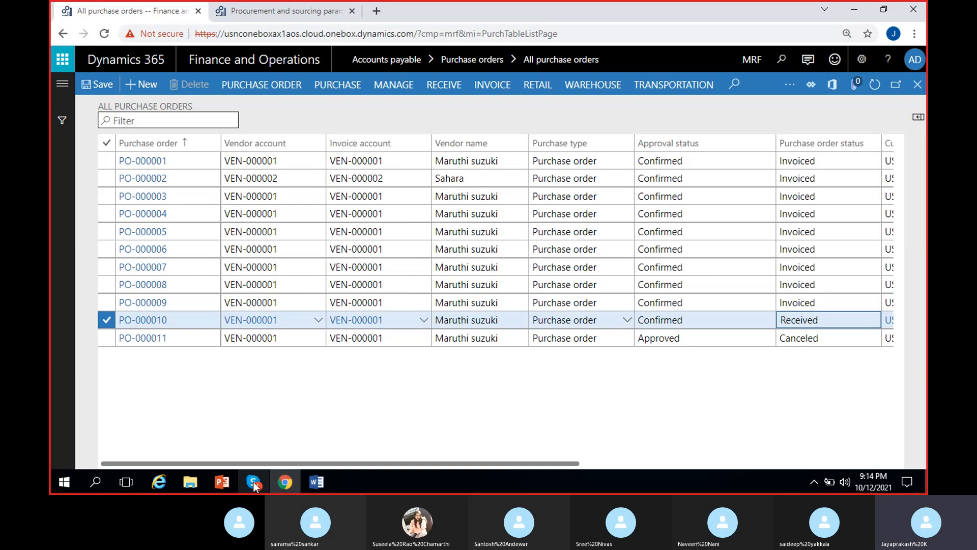
Switch to the Word notes and copy the five lines of PO, PR and invoice combinations, from "1 PO – 1 PR – 1 Invoice" to "2PO – Multiple PRs- 1 Invoice".
mouse_move(255, 484)
click(315, 481)
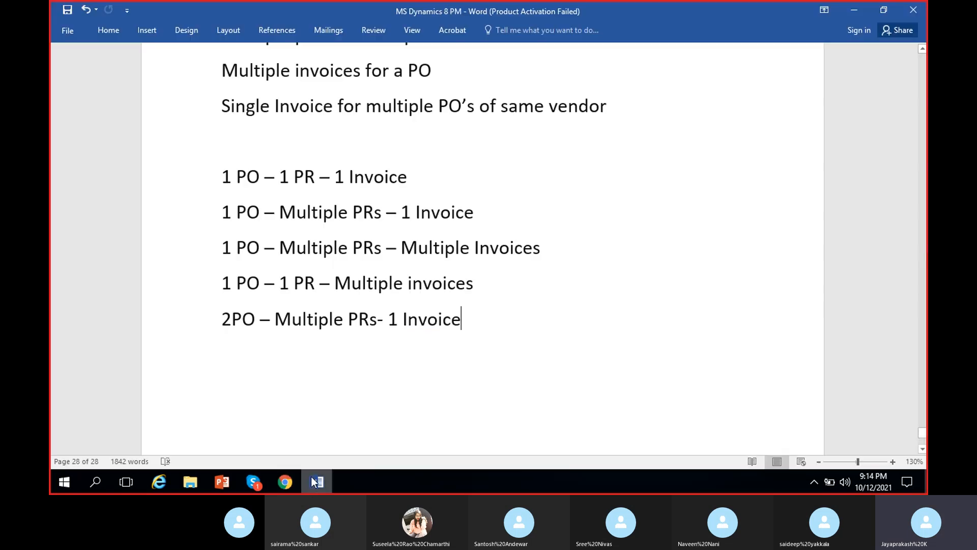
key(ctrl+shift+Left)
key(ctrl+shift+Left)
key(ctrl+shift+Left)
key(ctrl+shift+Up)
key(ctrl+shift+Up)
key(ctrl+shift+Up)
key(ctrl+shift+Up)
key(ctrl+shift+Up)
key(ctrl+c)
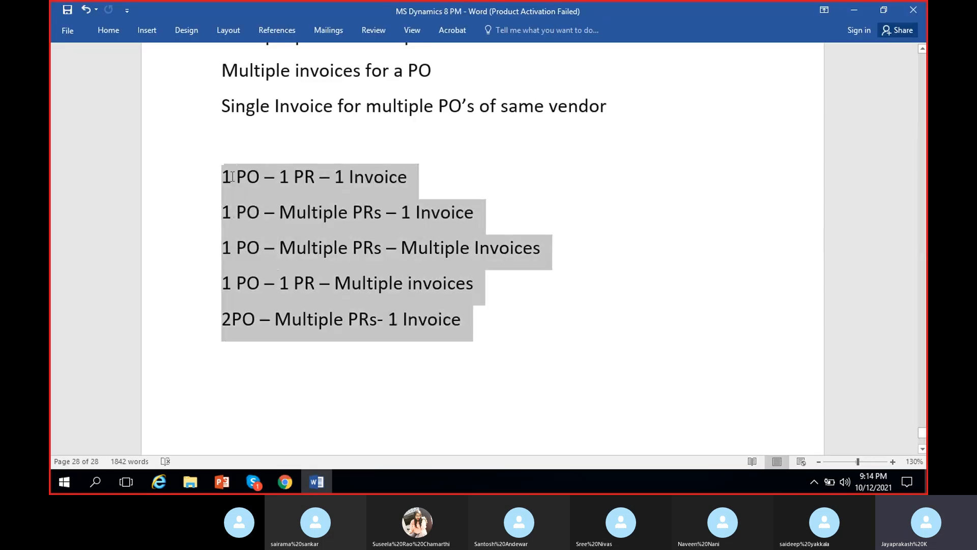
Switch to the Skype call, send the copied lines as a chat message and close the chat.
click(261, 481)
click(698, 446)
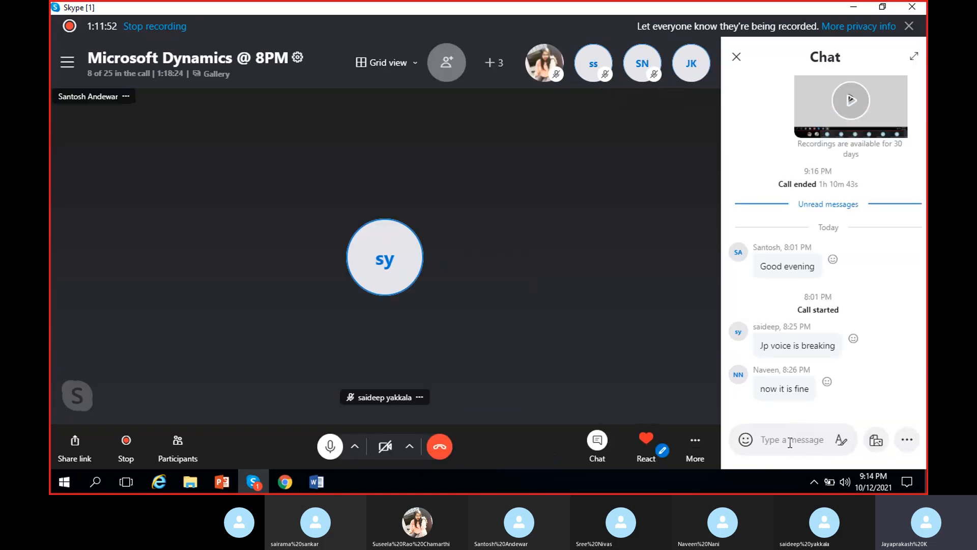
key(ctrl+v)
key(Return)
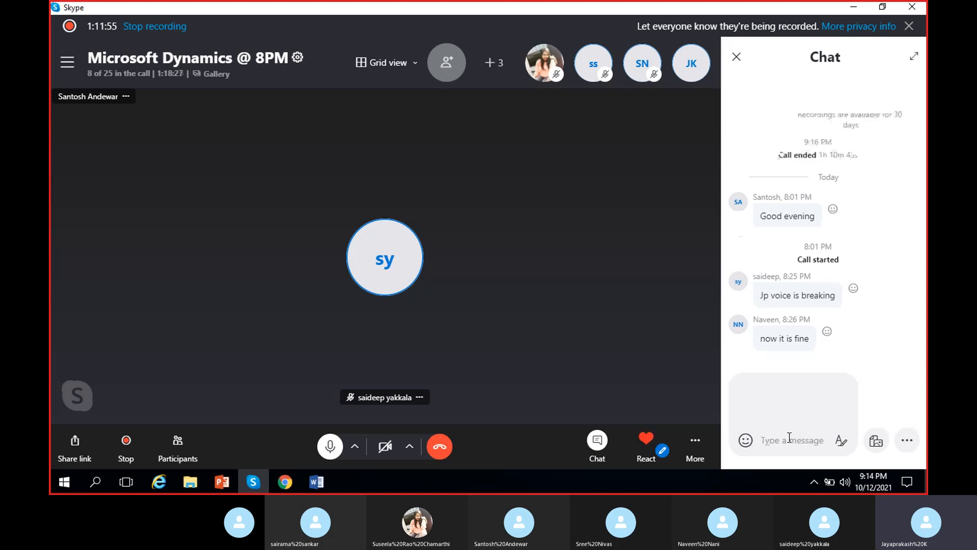
click(736, 57)
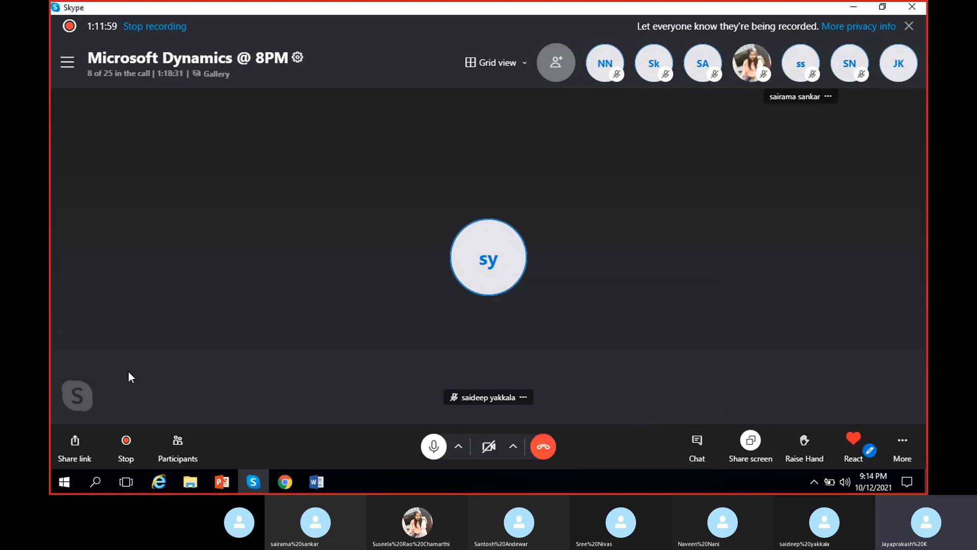